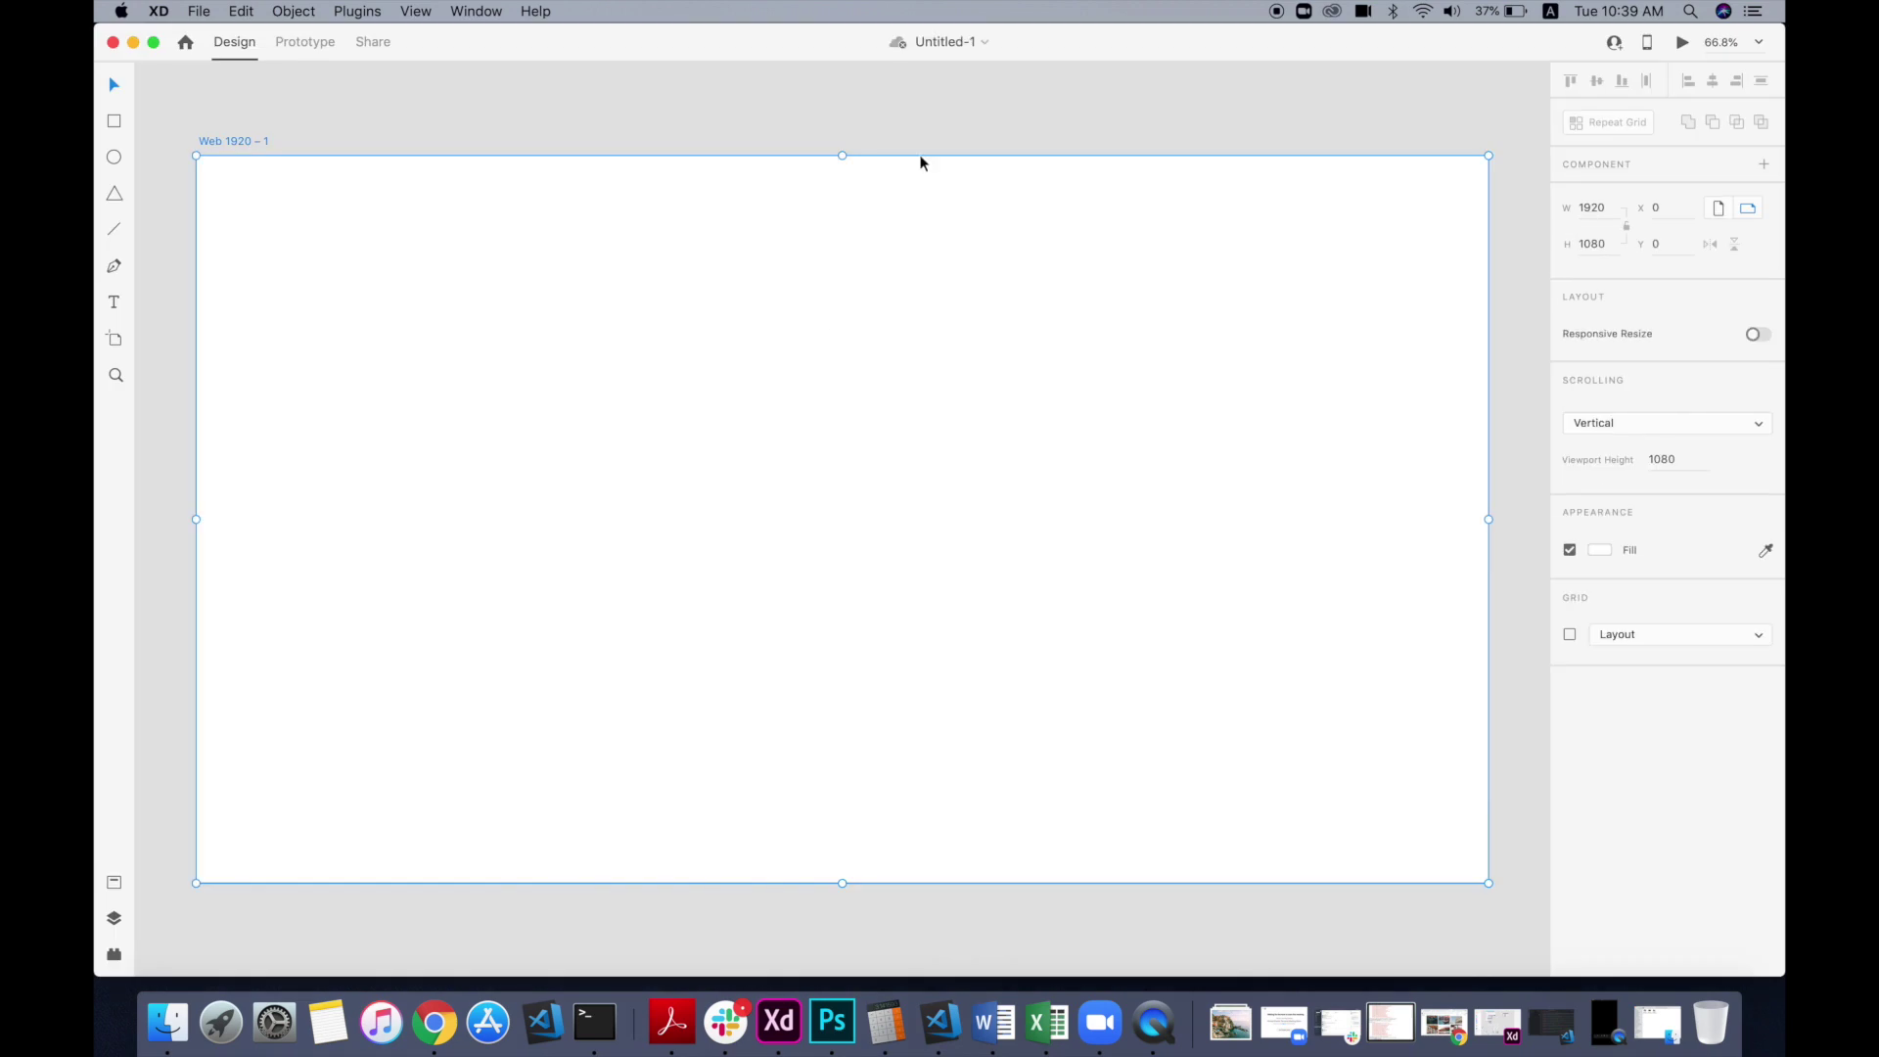
Step: Place the green mountain landscape photo from the sp folder on the artboard and scale it to the artboard's full width
click(168, 1023)
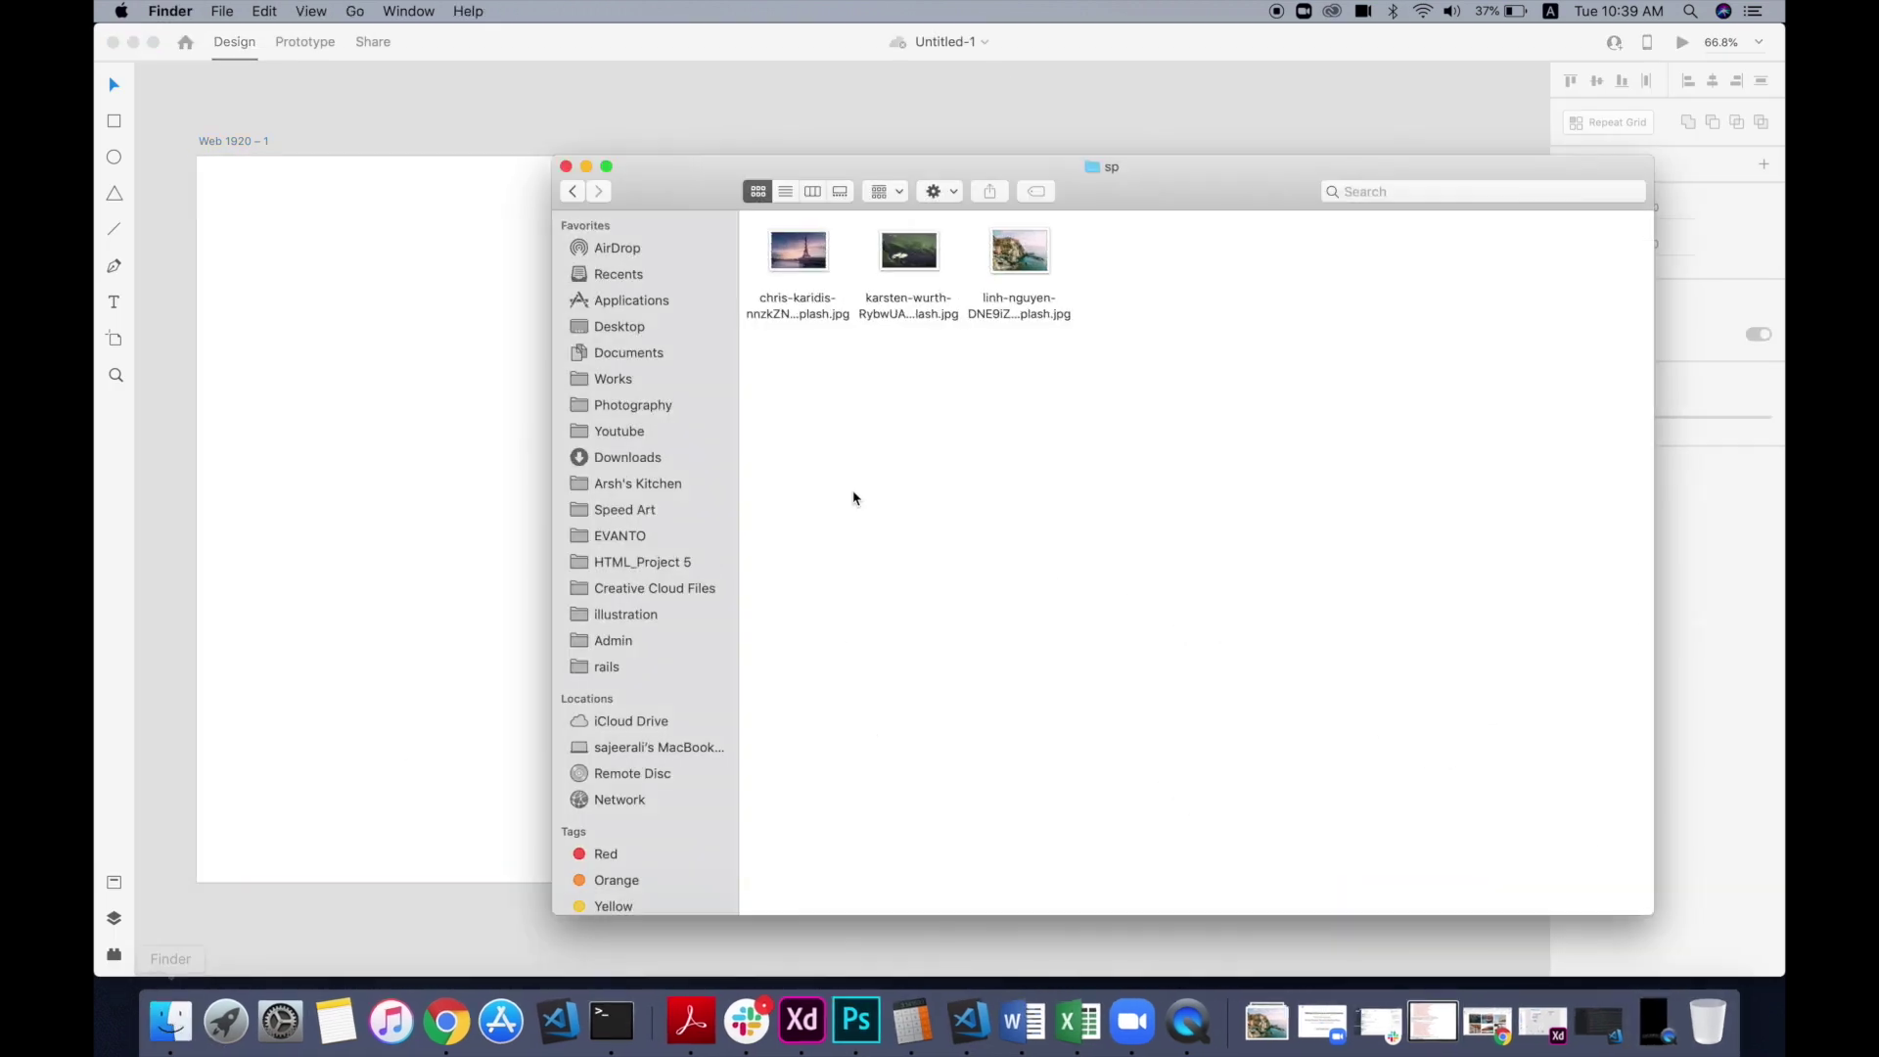
drag(910, 250, 470, 453)
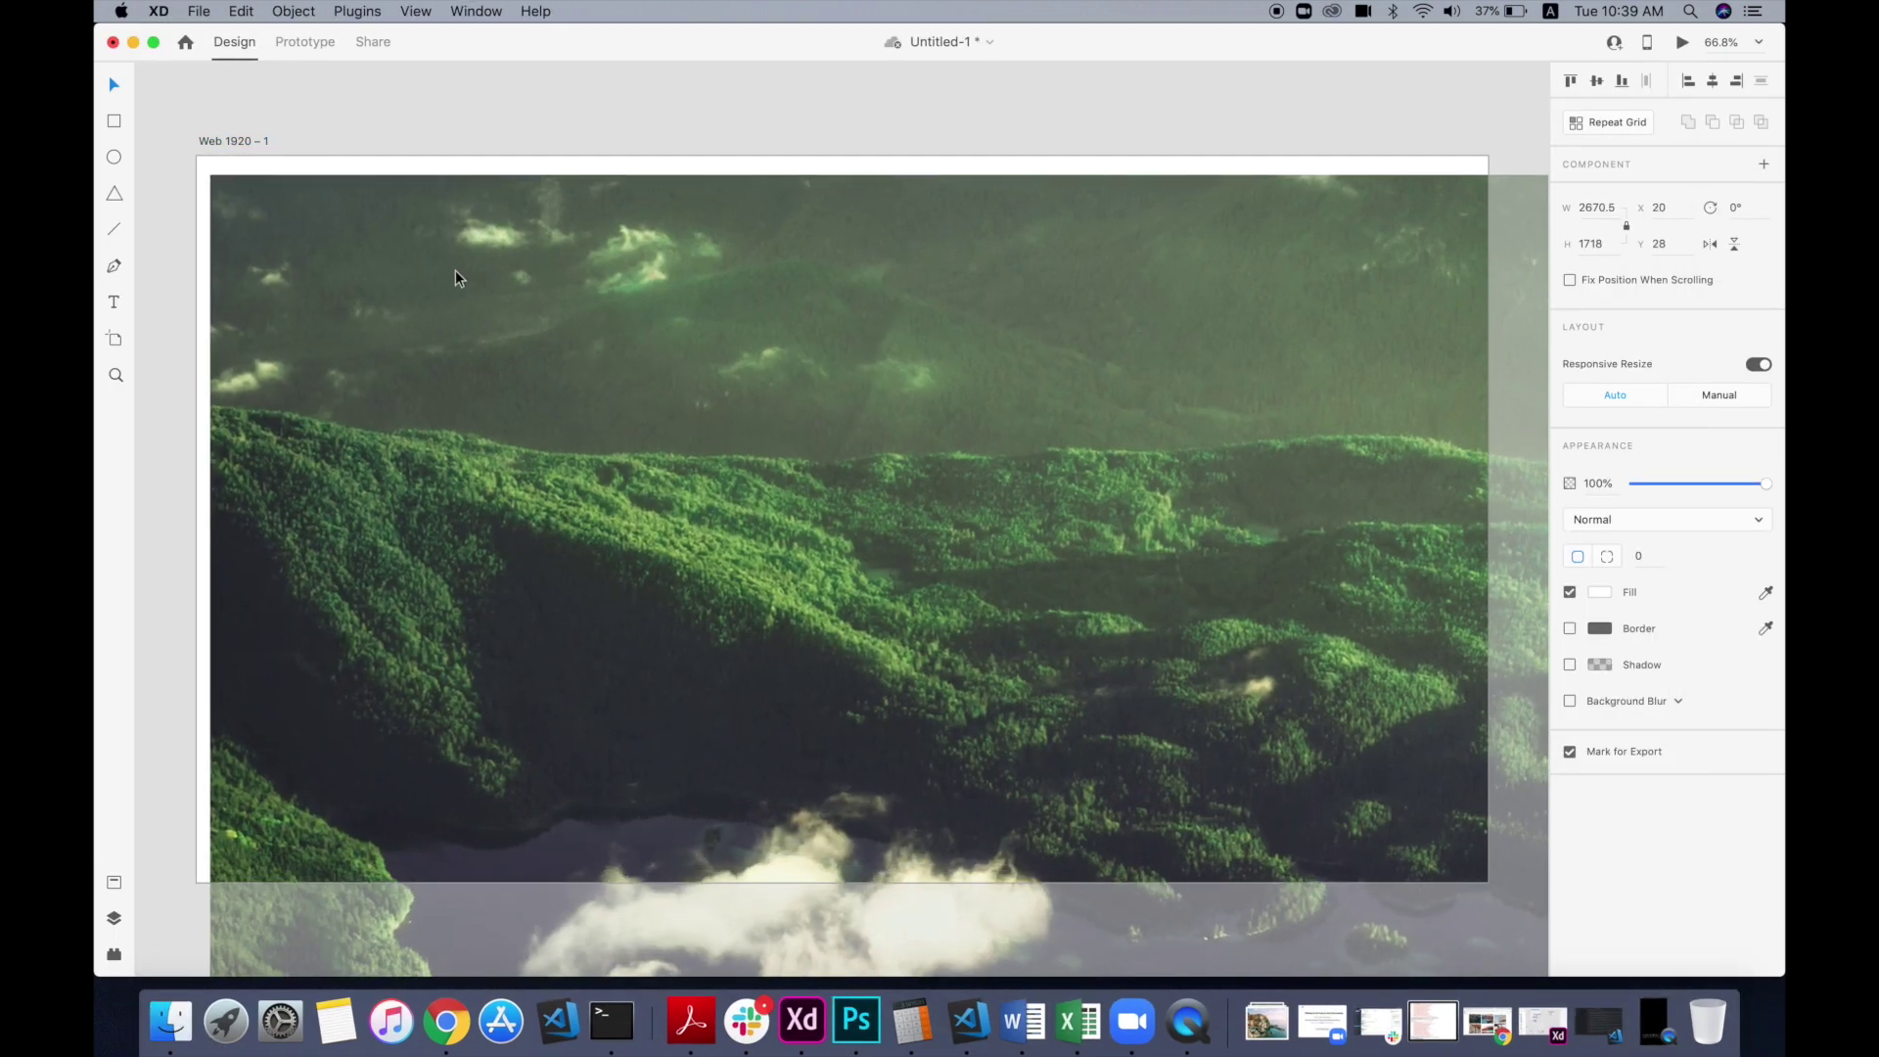
scroll(445, 250, down, 5)
drag(1335, 861, 1072, 673)
click(596, 716)
scroll(596, 716, left, 3)
scroll(595, 717, up, 1)
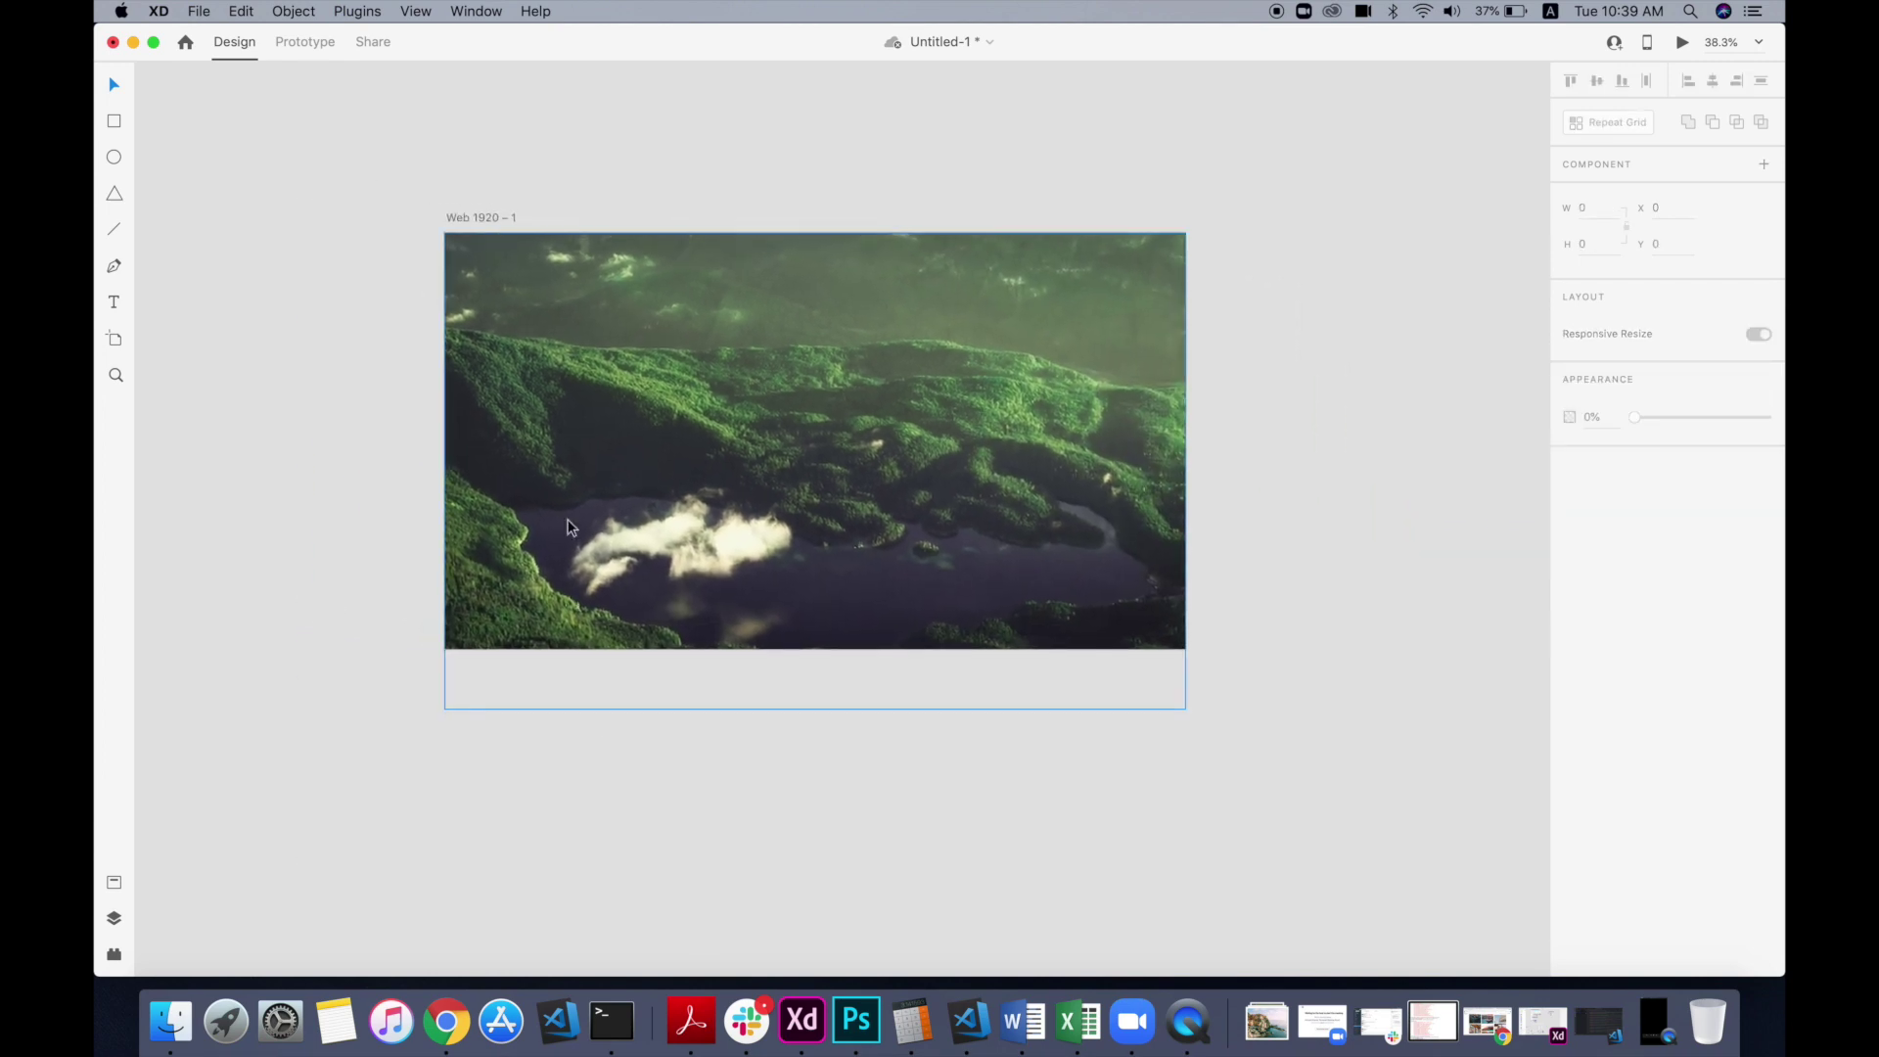
Step: Draw a 100 × 100 square and align it to the artboard's upper-left corner
scroll(570, 523, up, 3)
key(r)
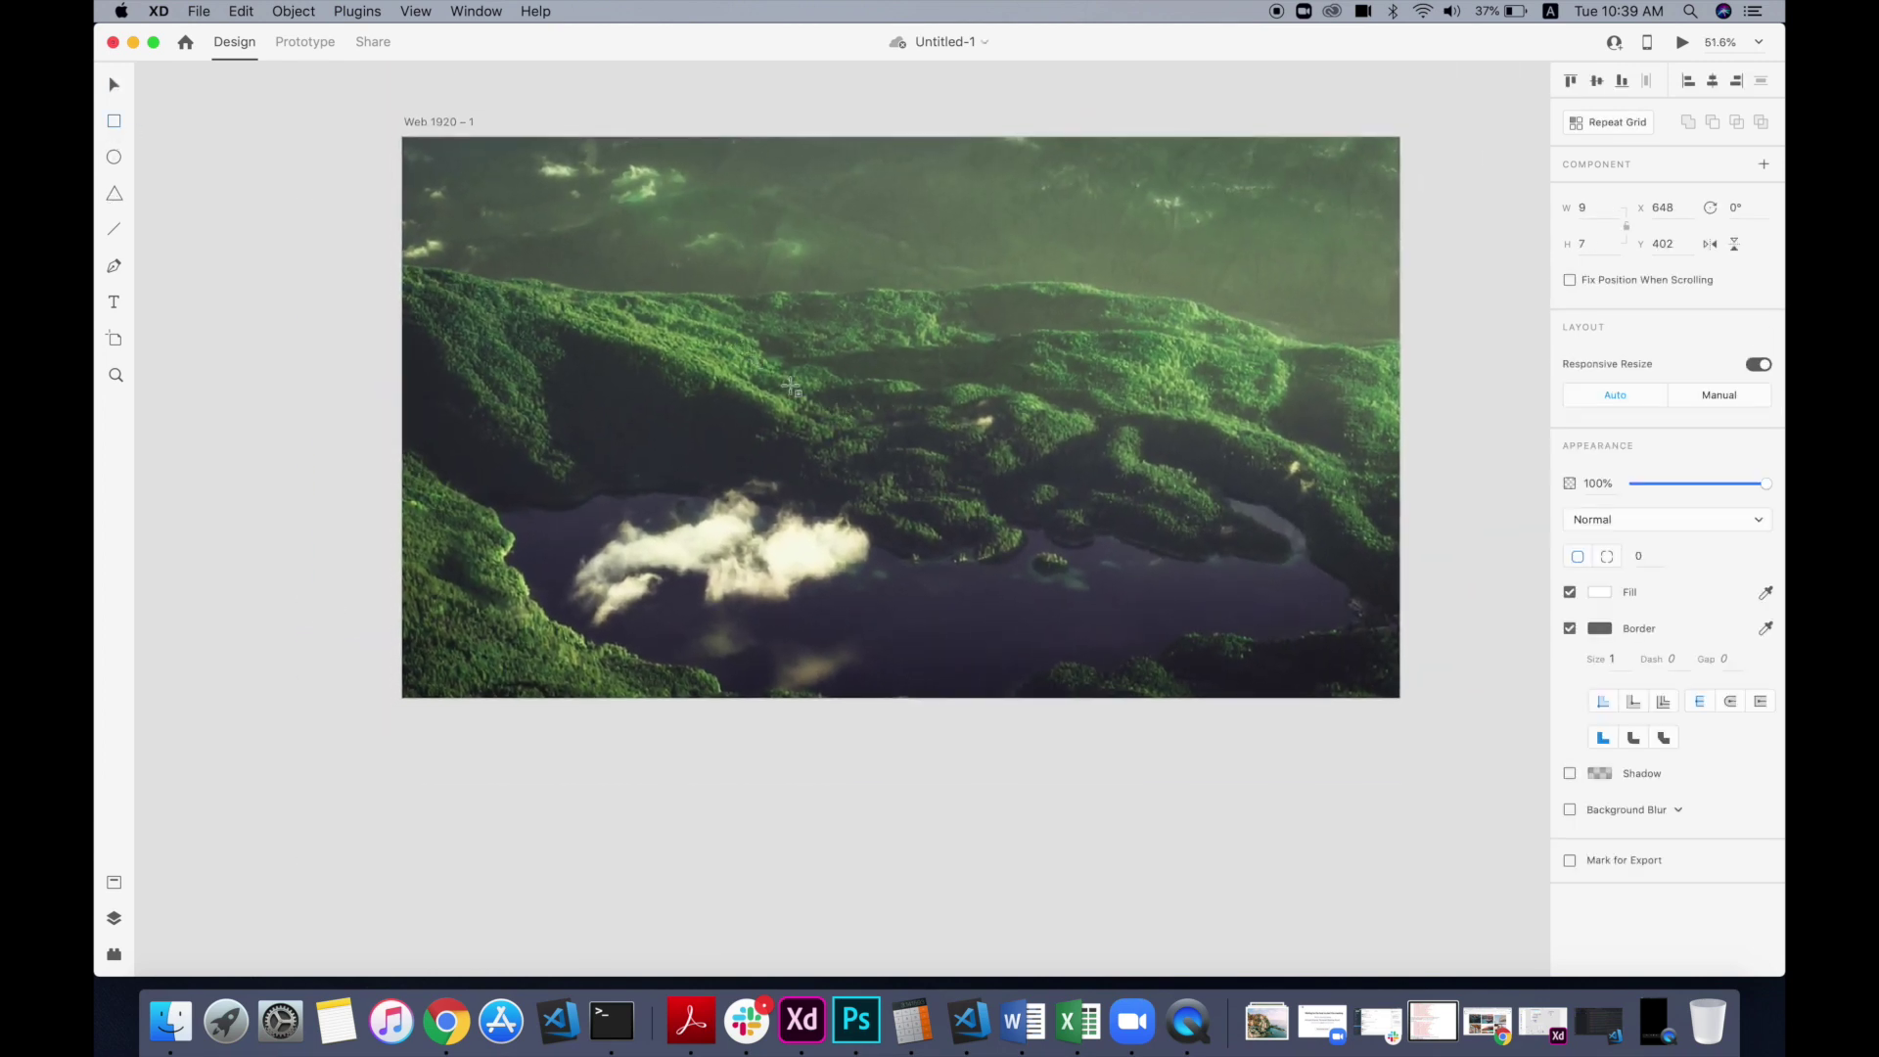
drag(737, 345, 805, 406)
text(100)
key(shift+Tab)
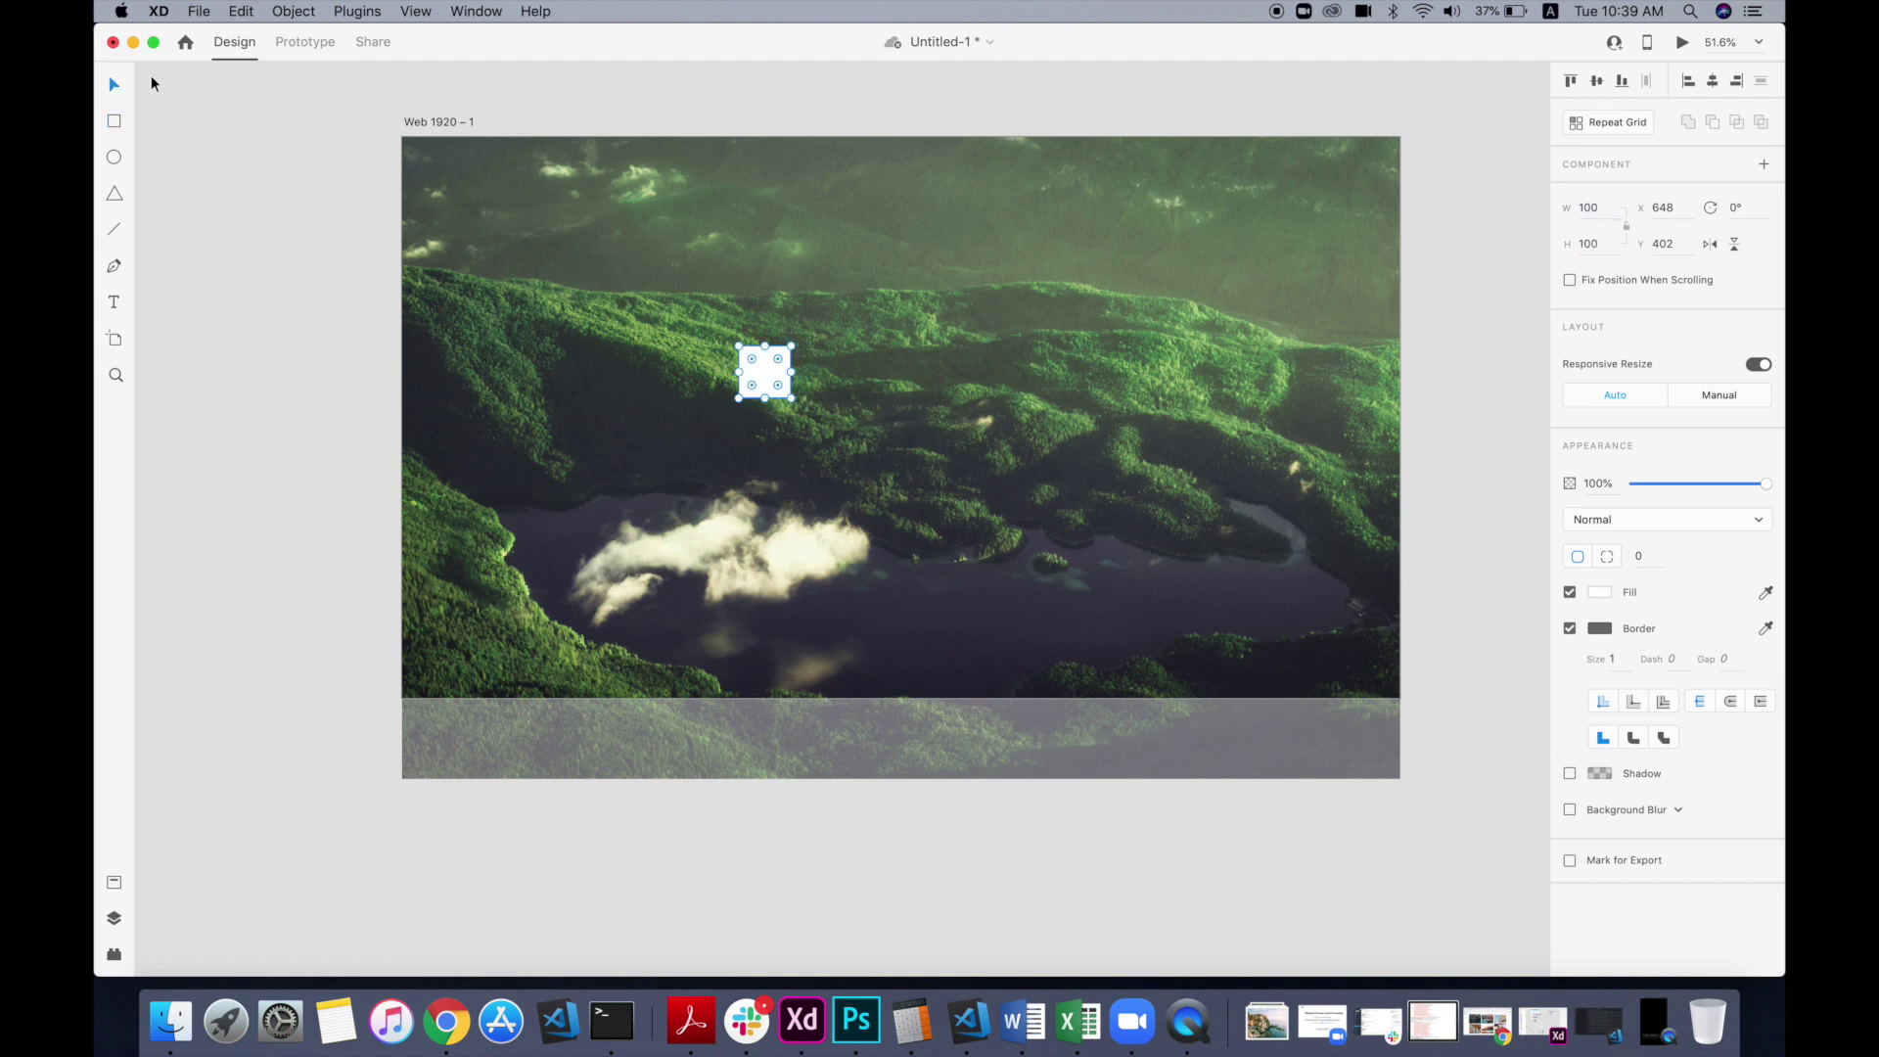
click(1571, 83)
click(1695, 86)
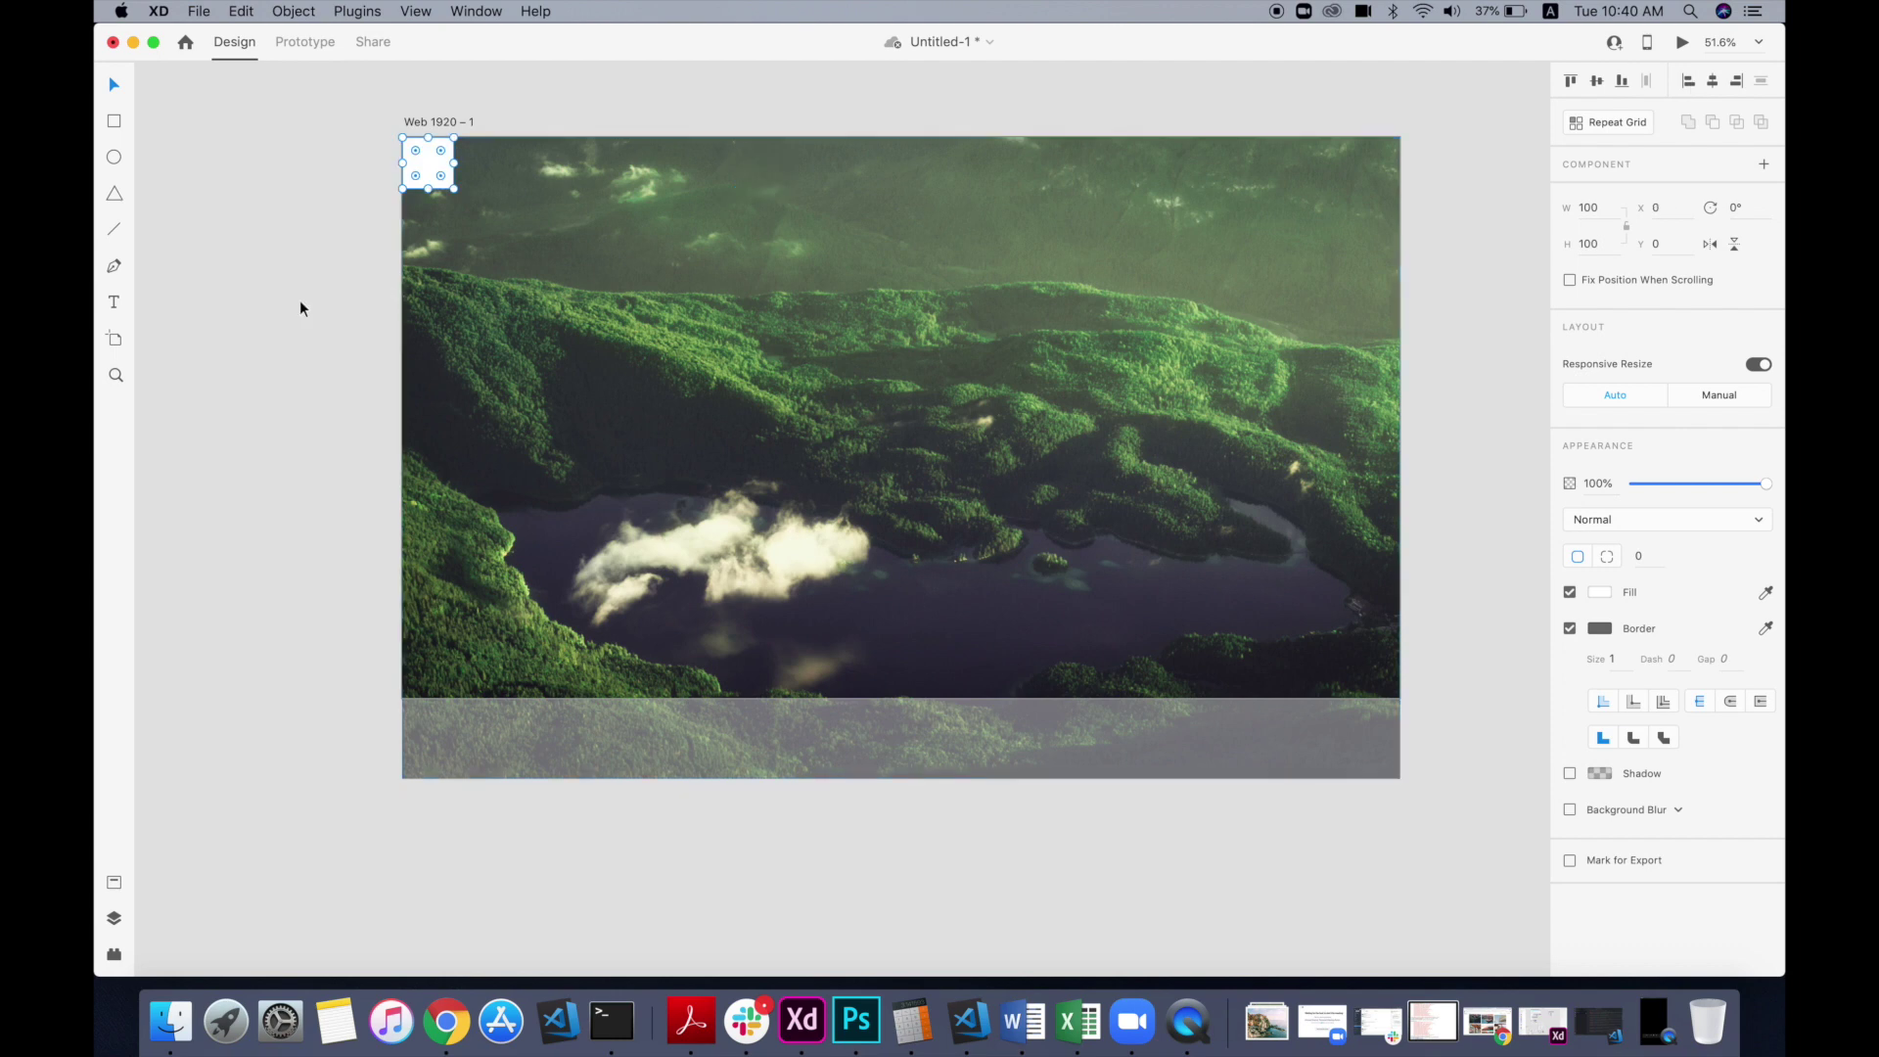
Step: Add guides 100 px inside all four artboard edges, aligning the square to the corners as a spacer
drag(402, 369, 454, 383)
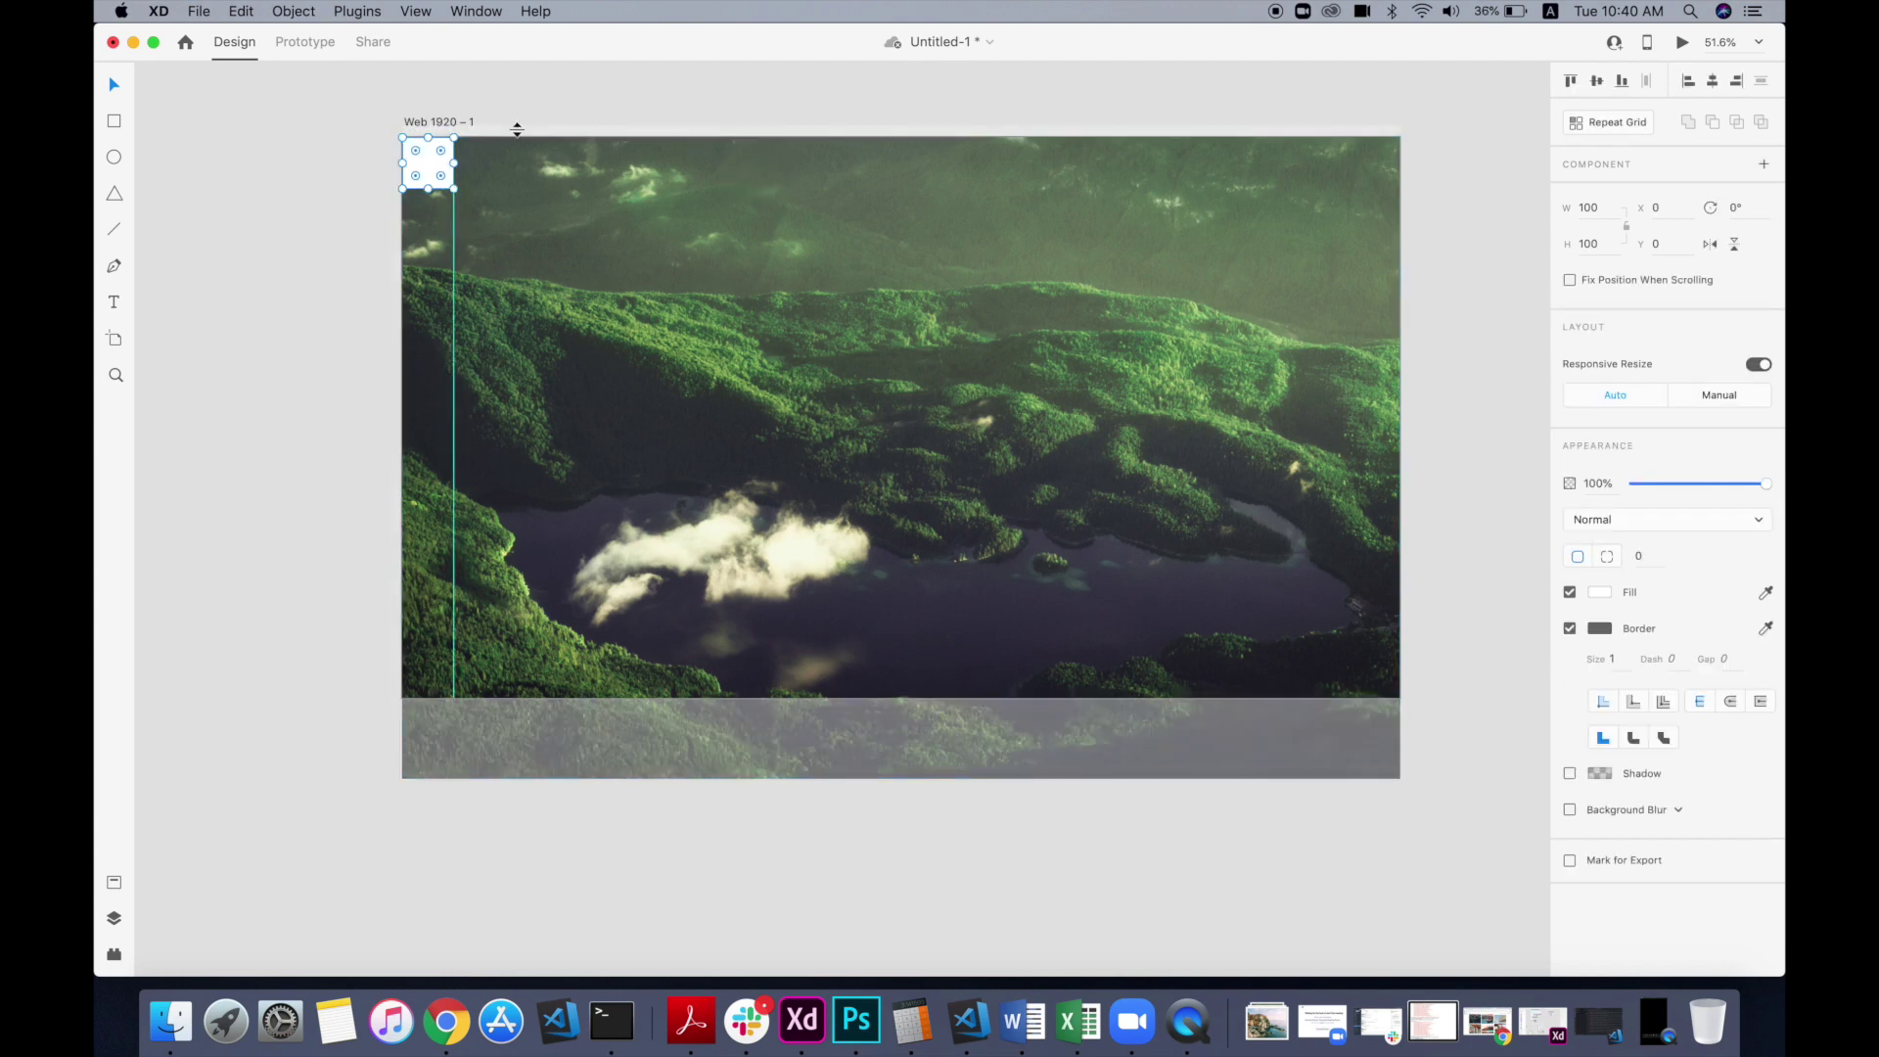
drag(515, 136, 533, 189)
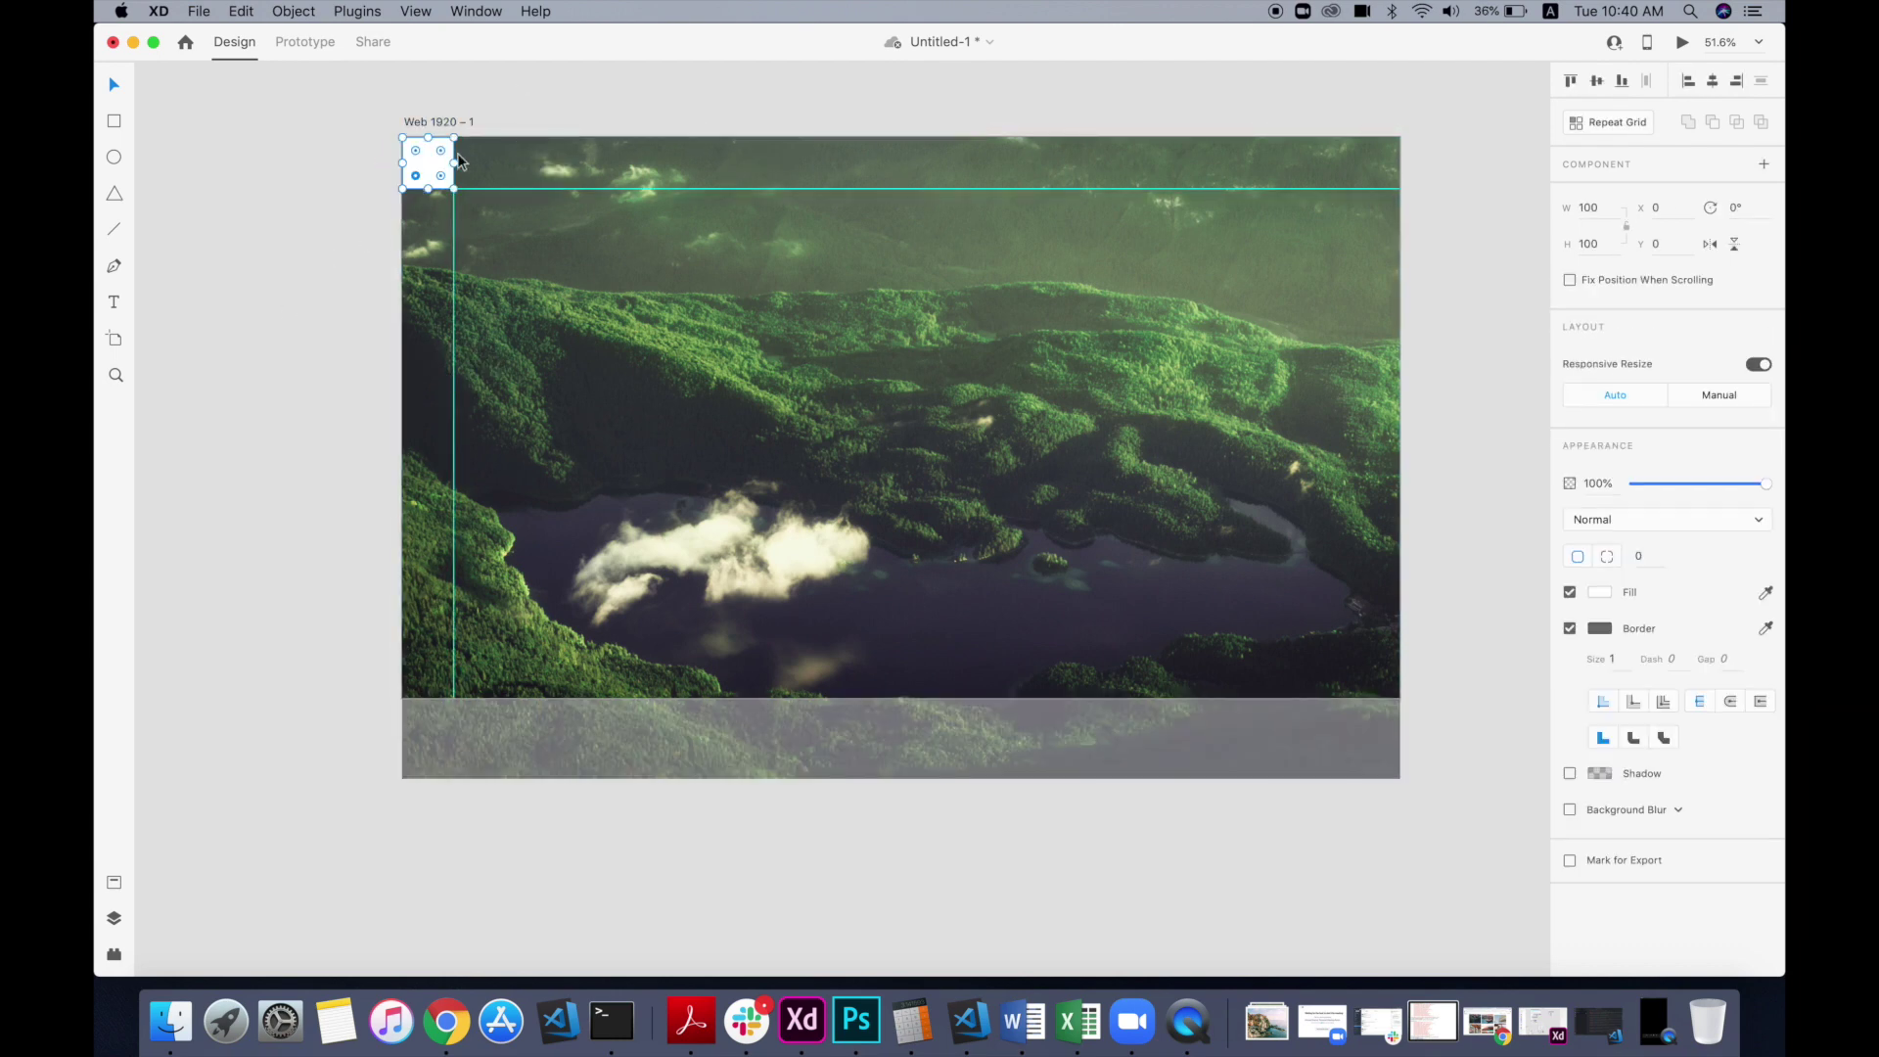
click(1736, 83)
drag(402, 348, 1348, 220)
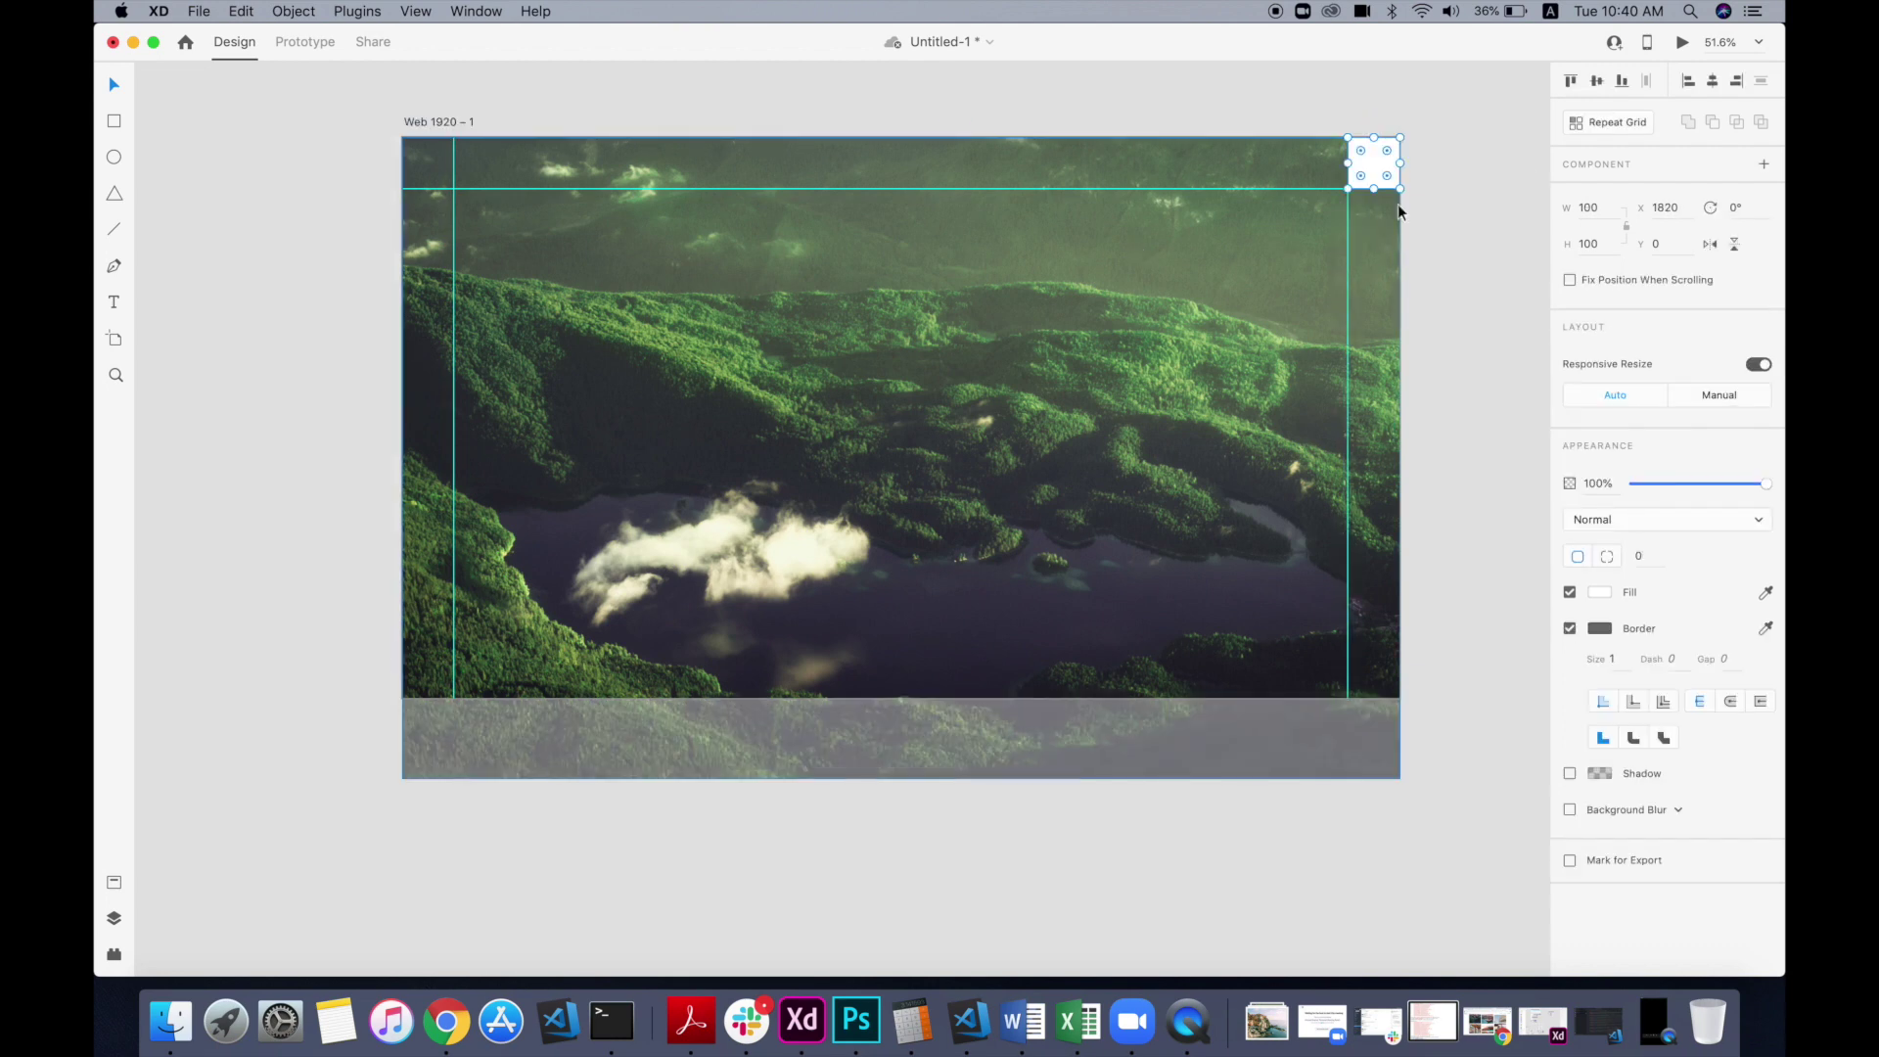
click(1622, 80)
drag(1174, 137, 1170, 646)
Step: Move the white spacer square off the artboard, below its lower-right corner
click(1302, 736)
drag(1362, 678, 1329, 791)
click(1265, 800)
Step: Cover the artboard with a 1920 × 1080 borderless rectangle in dark navy blue at 80% opacity
scroll(674, 458, left, 2)
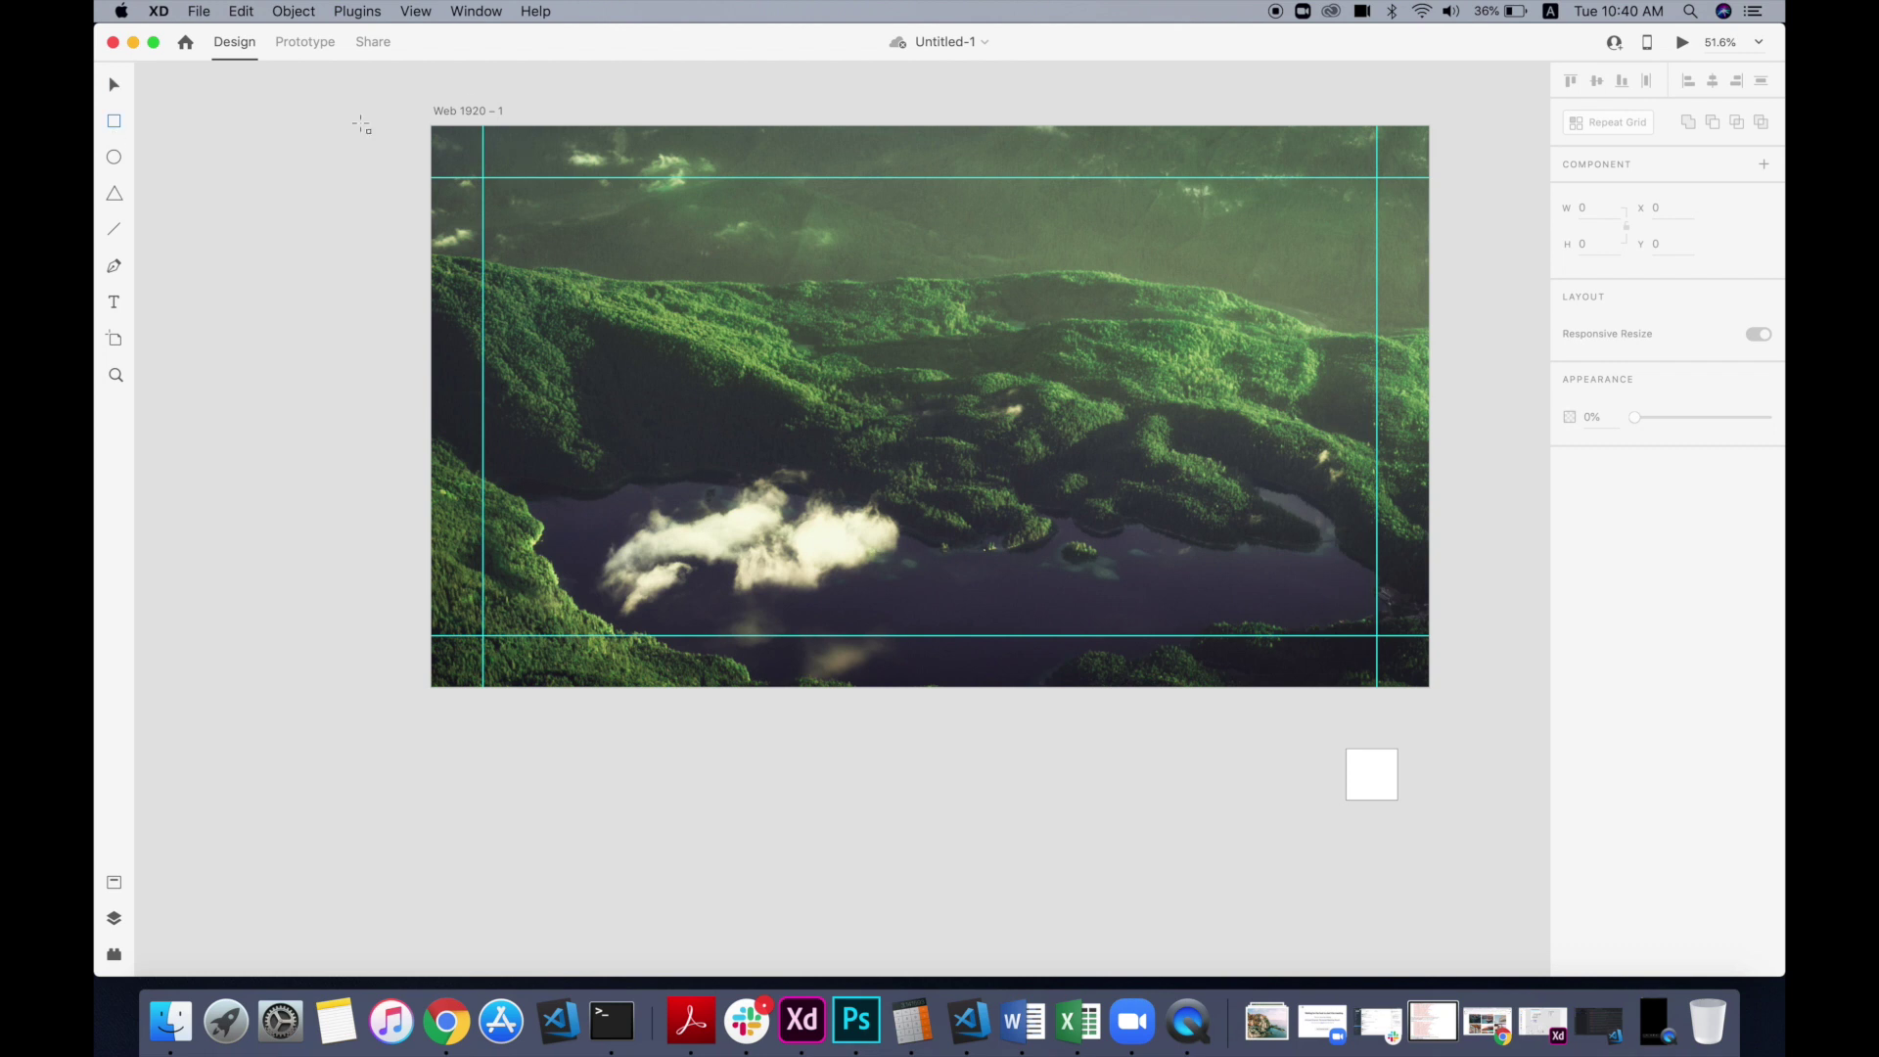
mouse_move(432, 125)
mouse_down()
mouse_move(1147, 503)
mouse_move(1432, 722)
mouse_move(1429, 771)
mouse_move(1429, 687)
mouse_up()
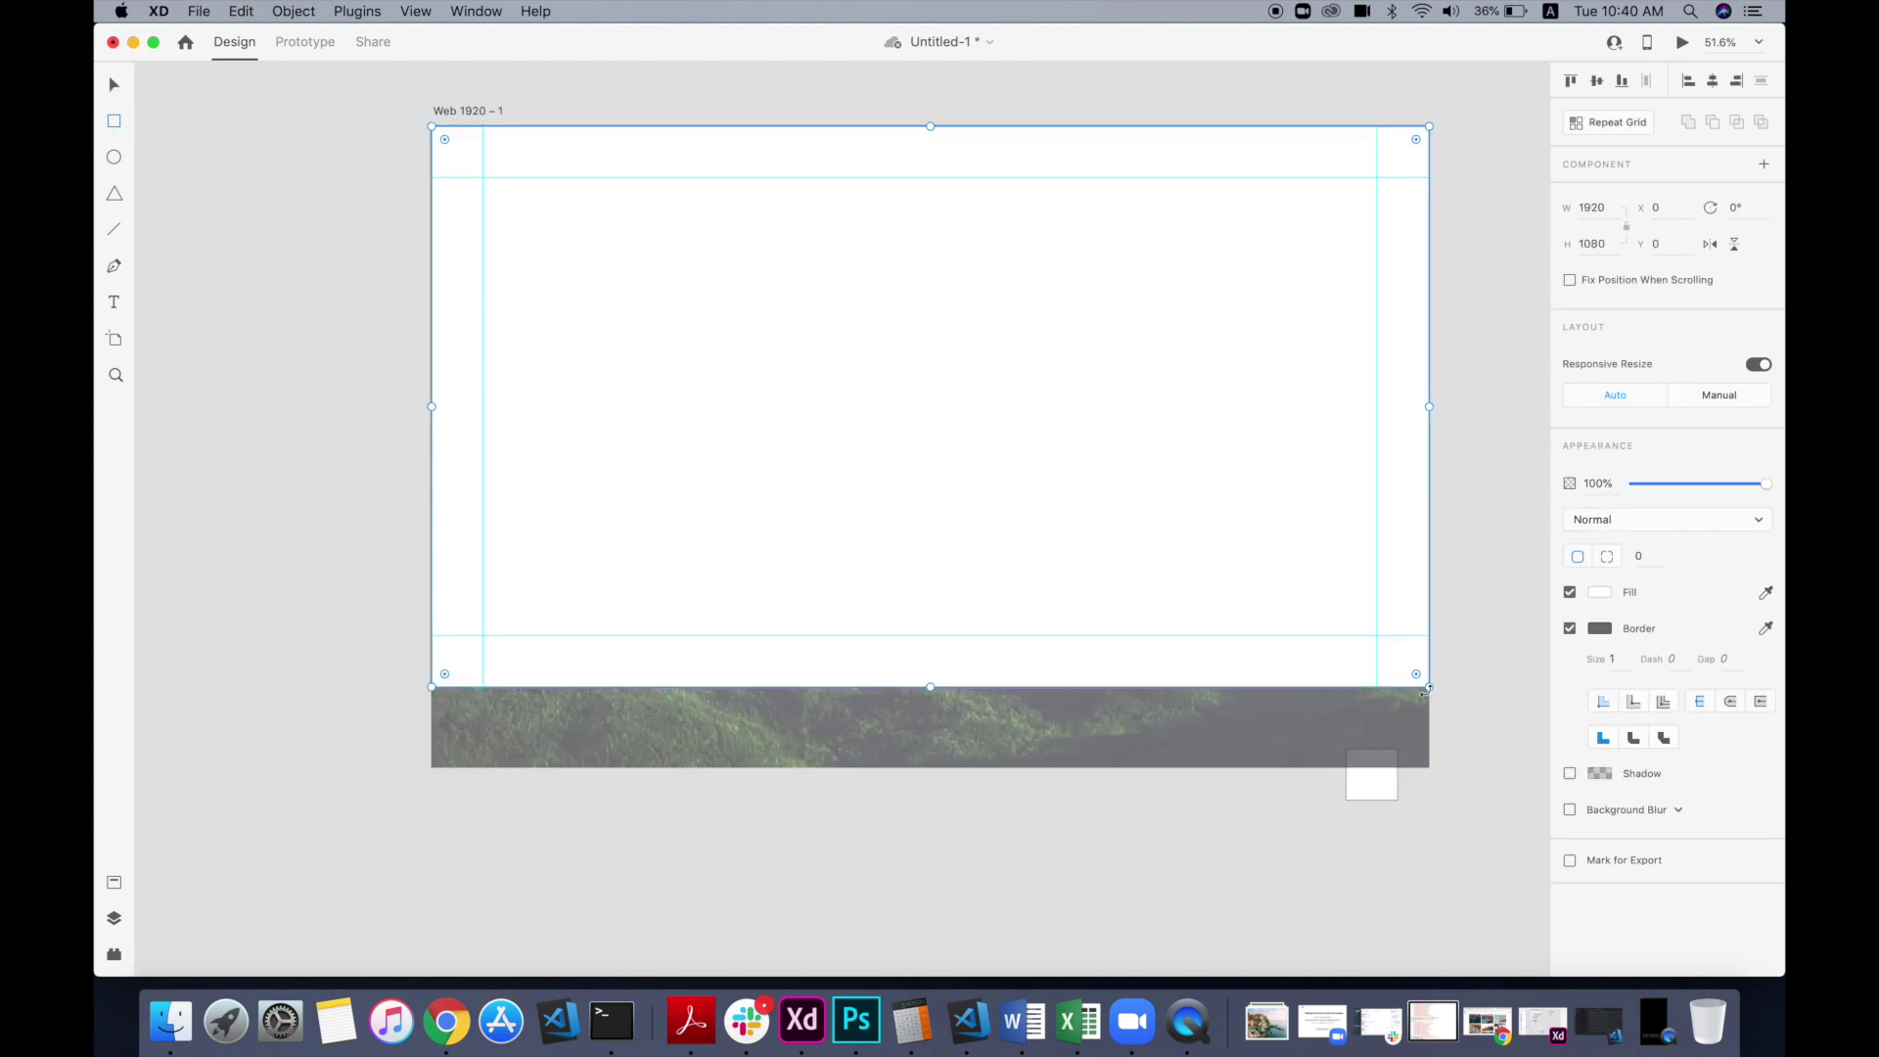
click(1570, 628)
click(1600, 593)
drag(1533, 644, 1536, 557)
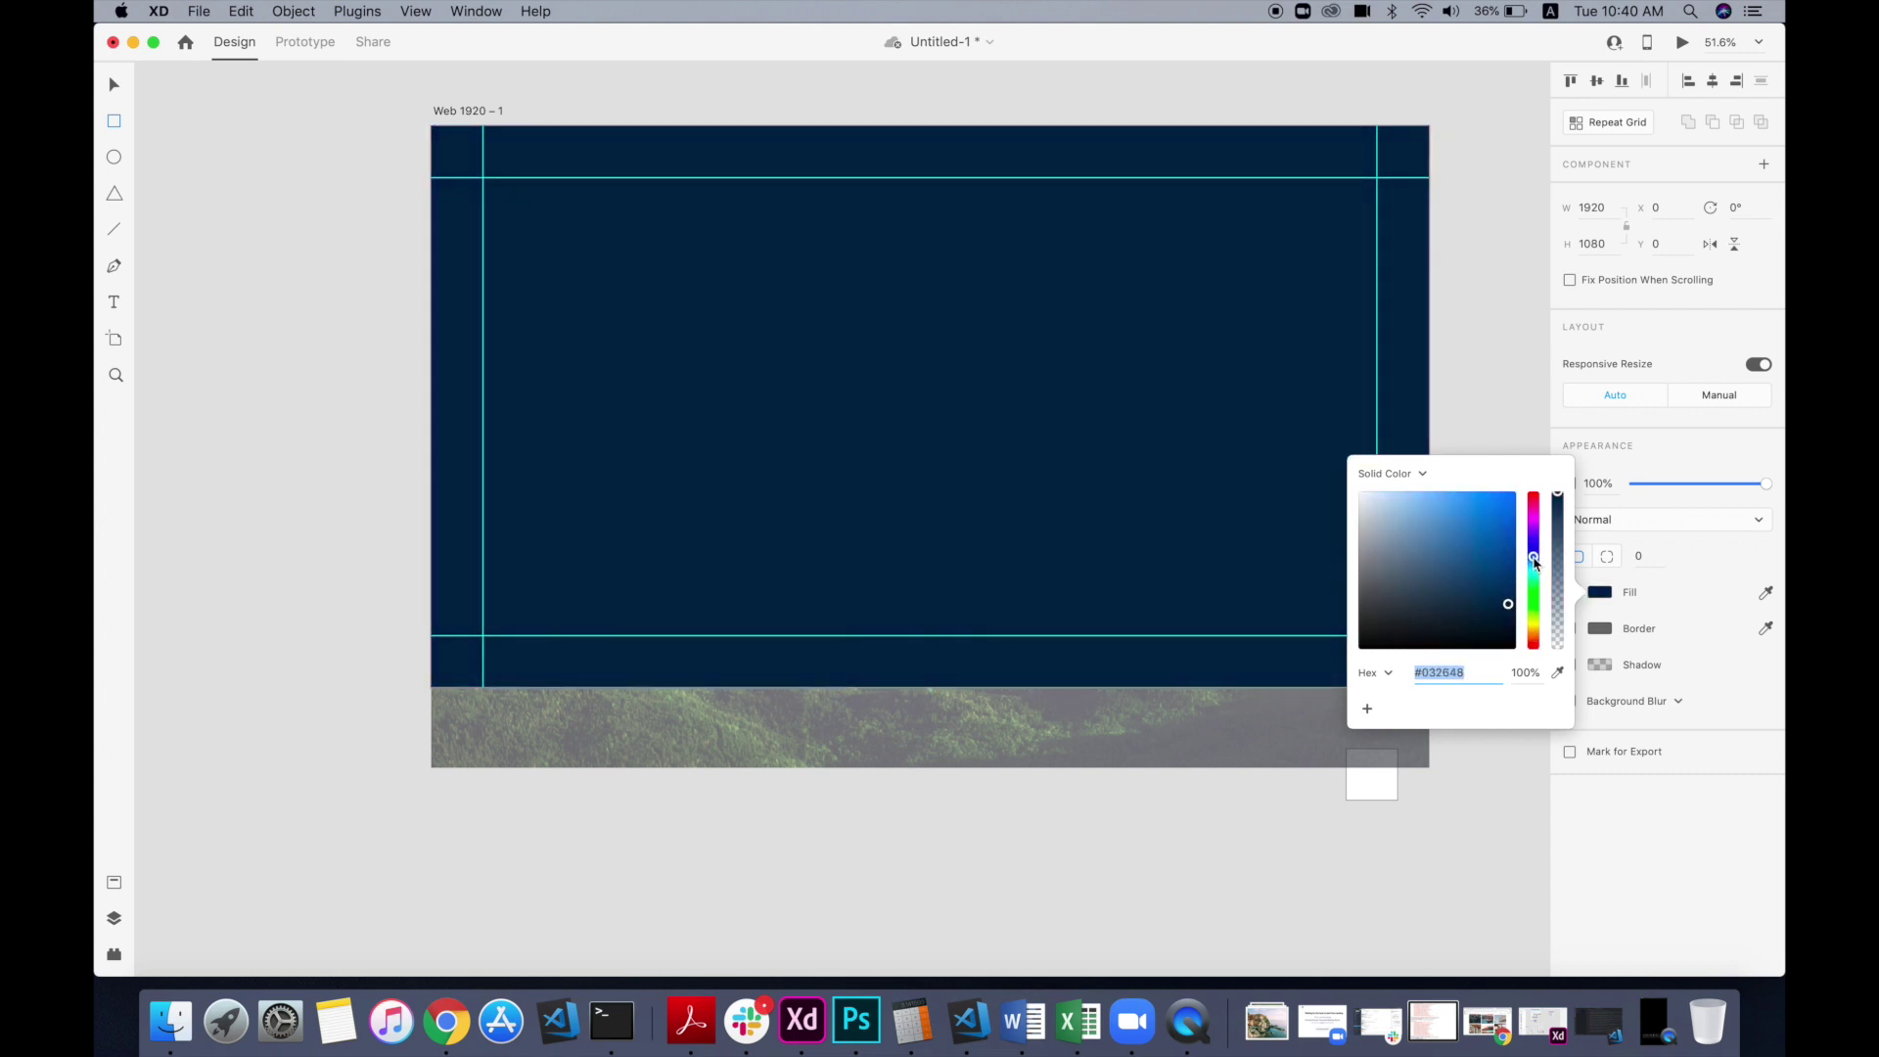
click(1489, 321)
key(v)
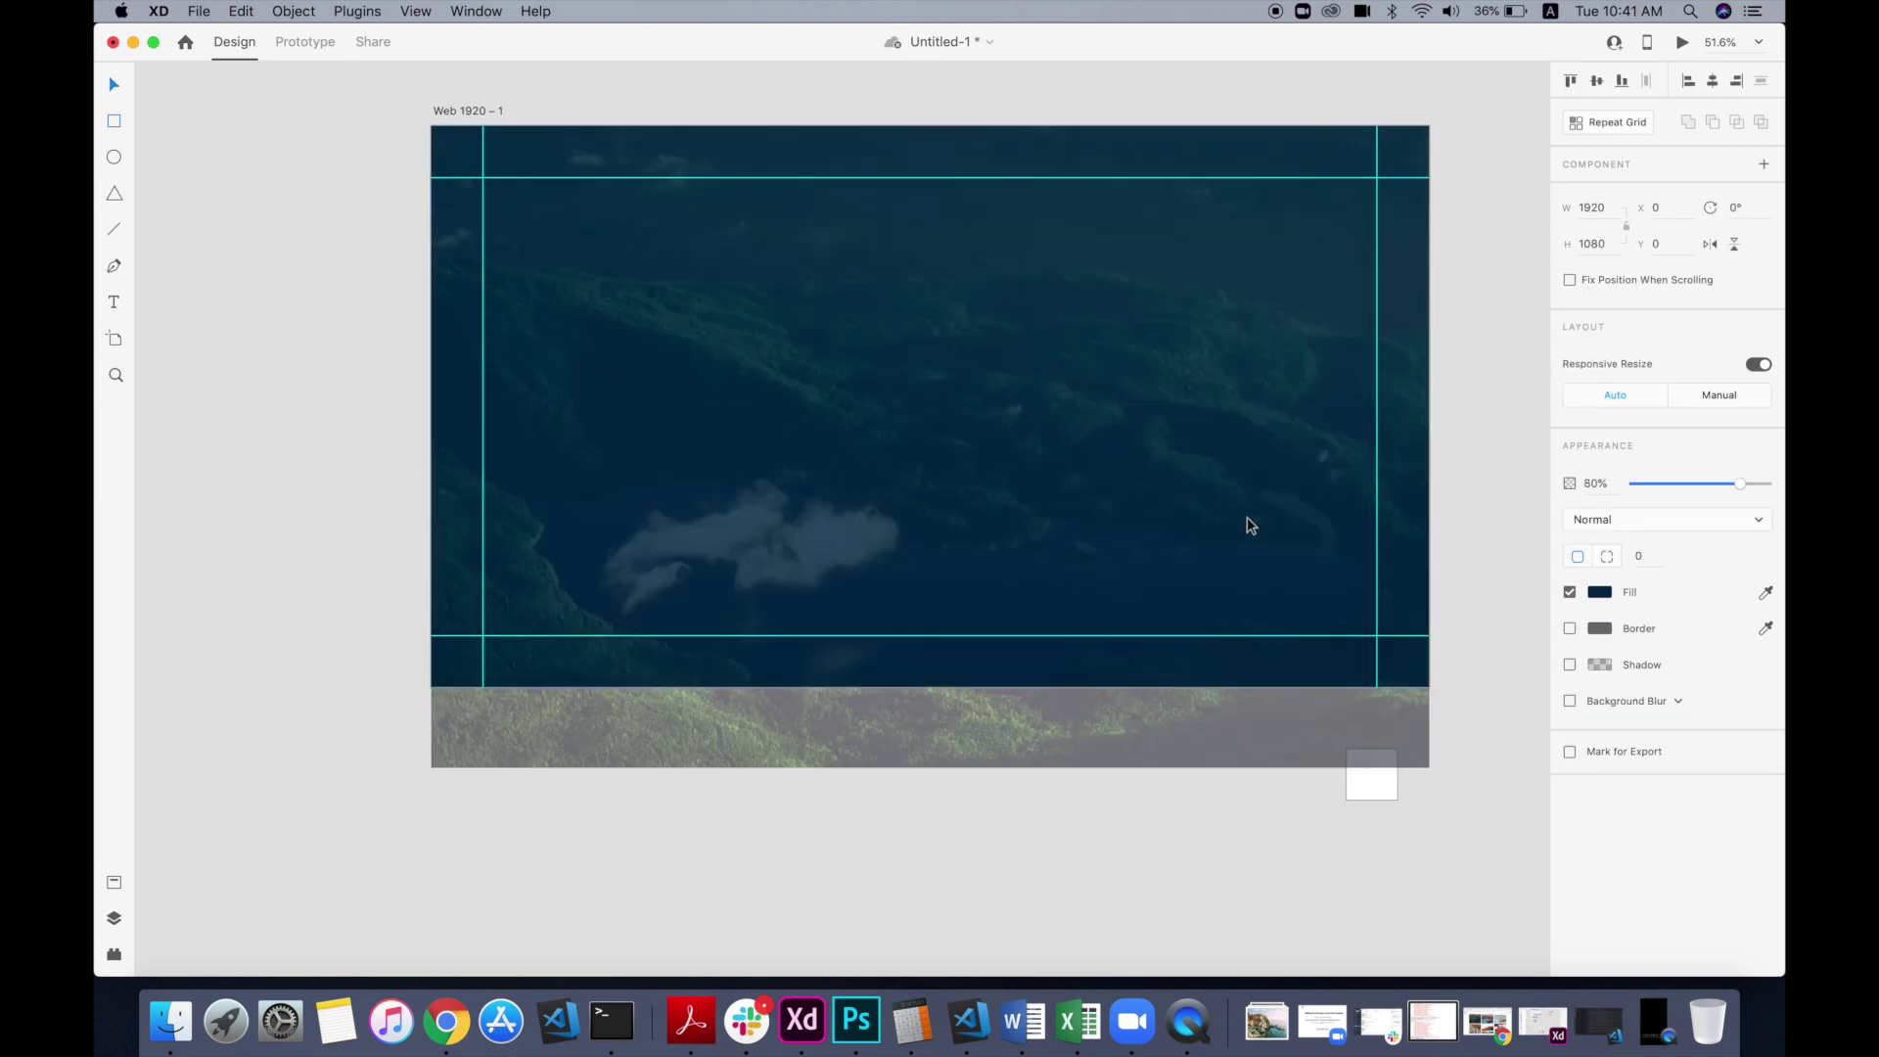
click(261, 280)
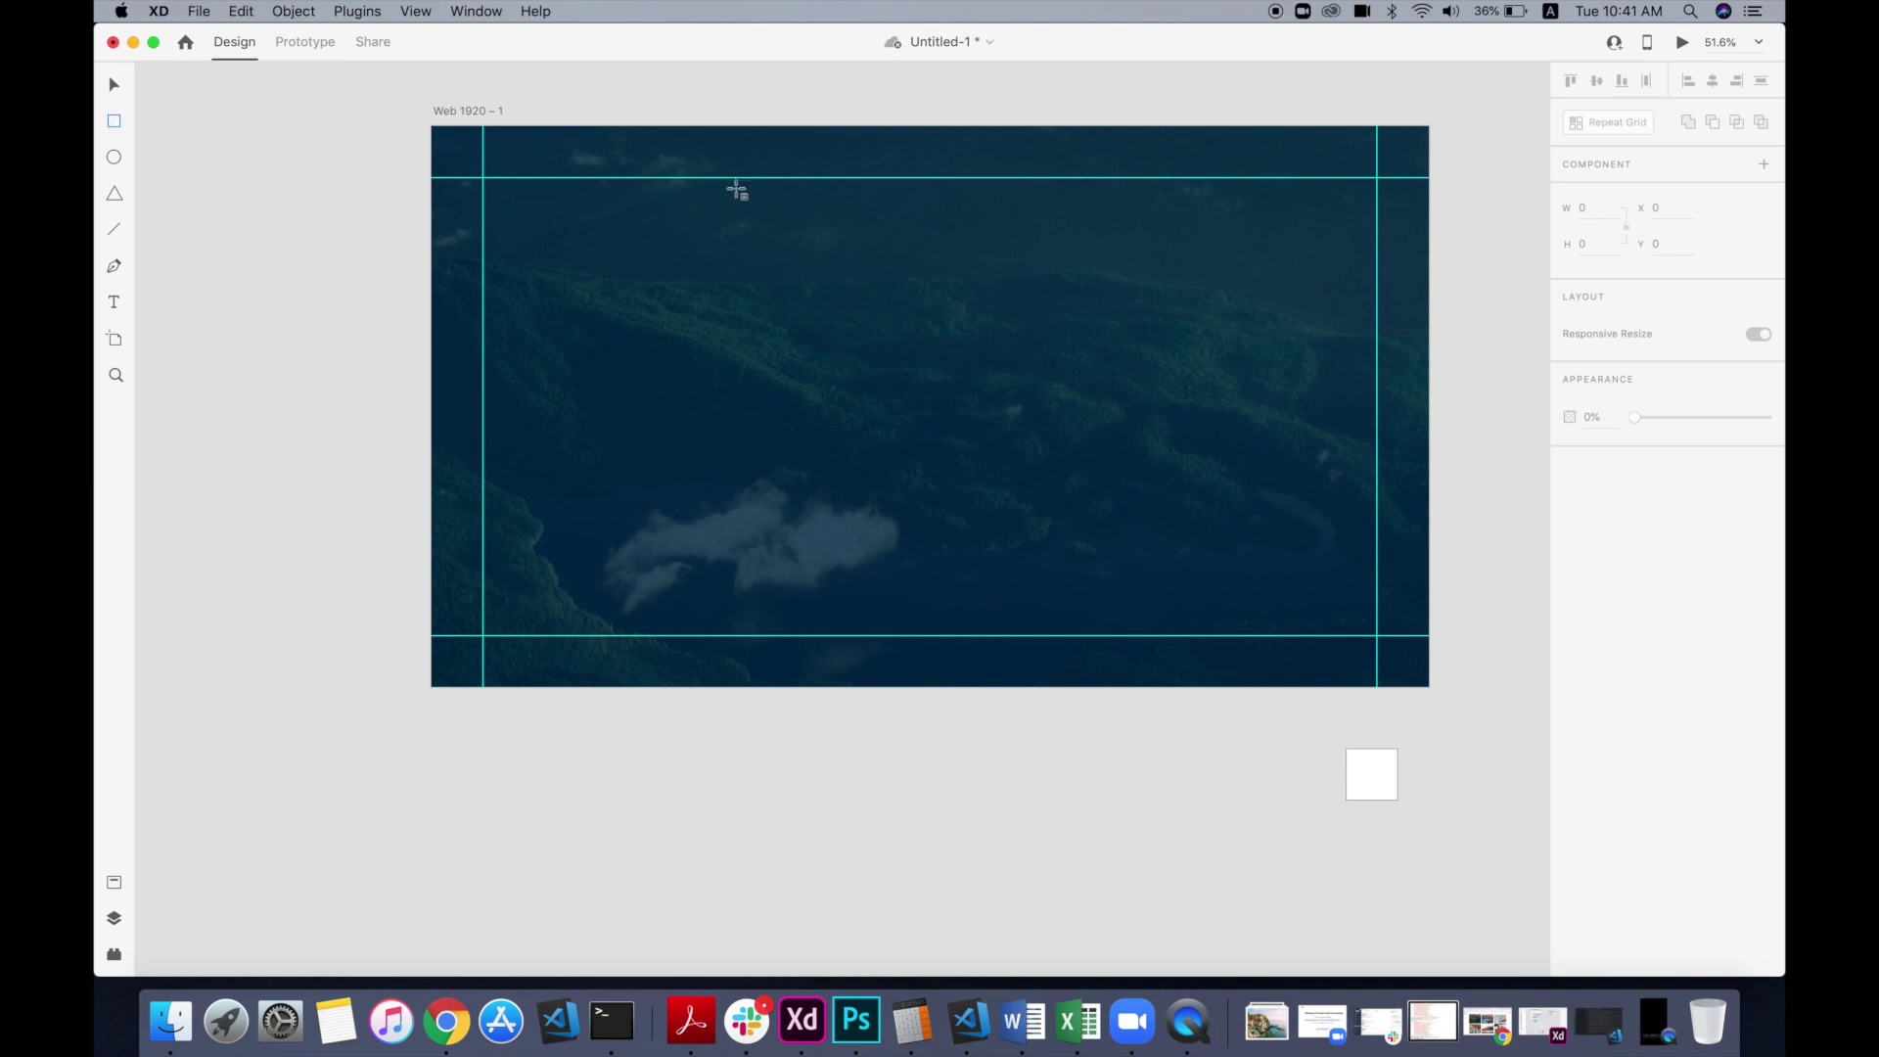
Step: Draw a large rectangle extending from the upper and right guides and subtract it from the navy overlay as a photo window
mouse_move(730, 178)
mouse_down()
mouse_move(1376, 473)
mouse_move(1374, 560)
mouse_up()
drag(149, 97, 618, 432)
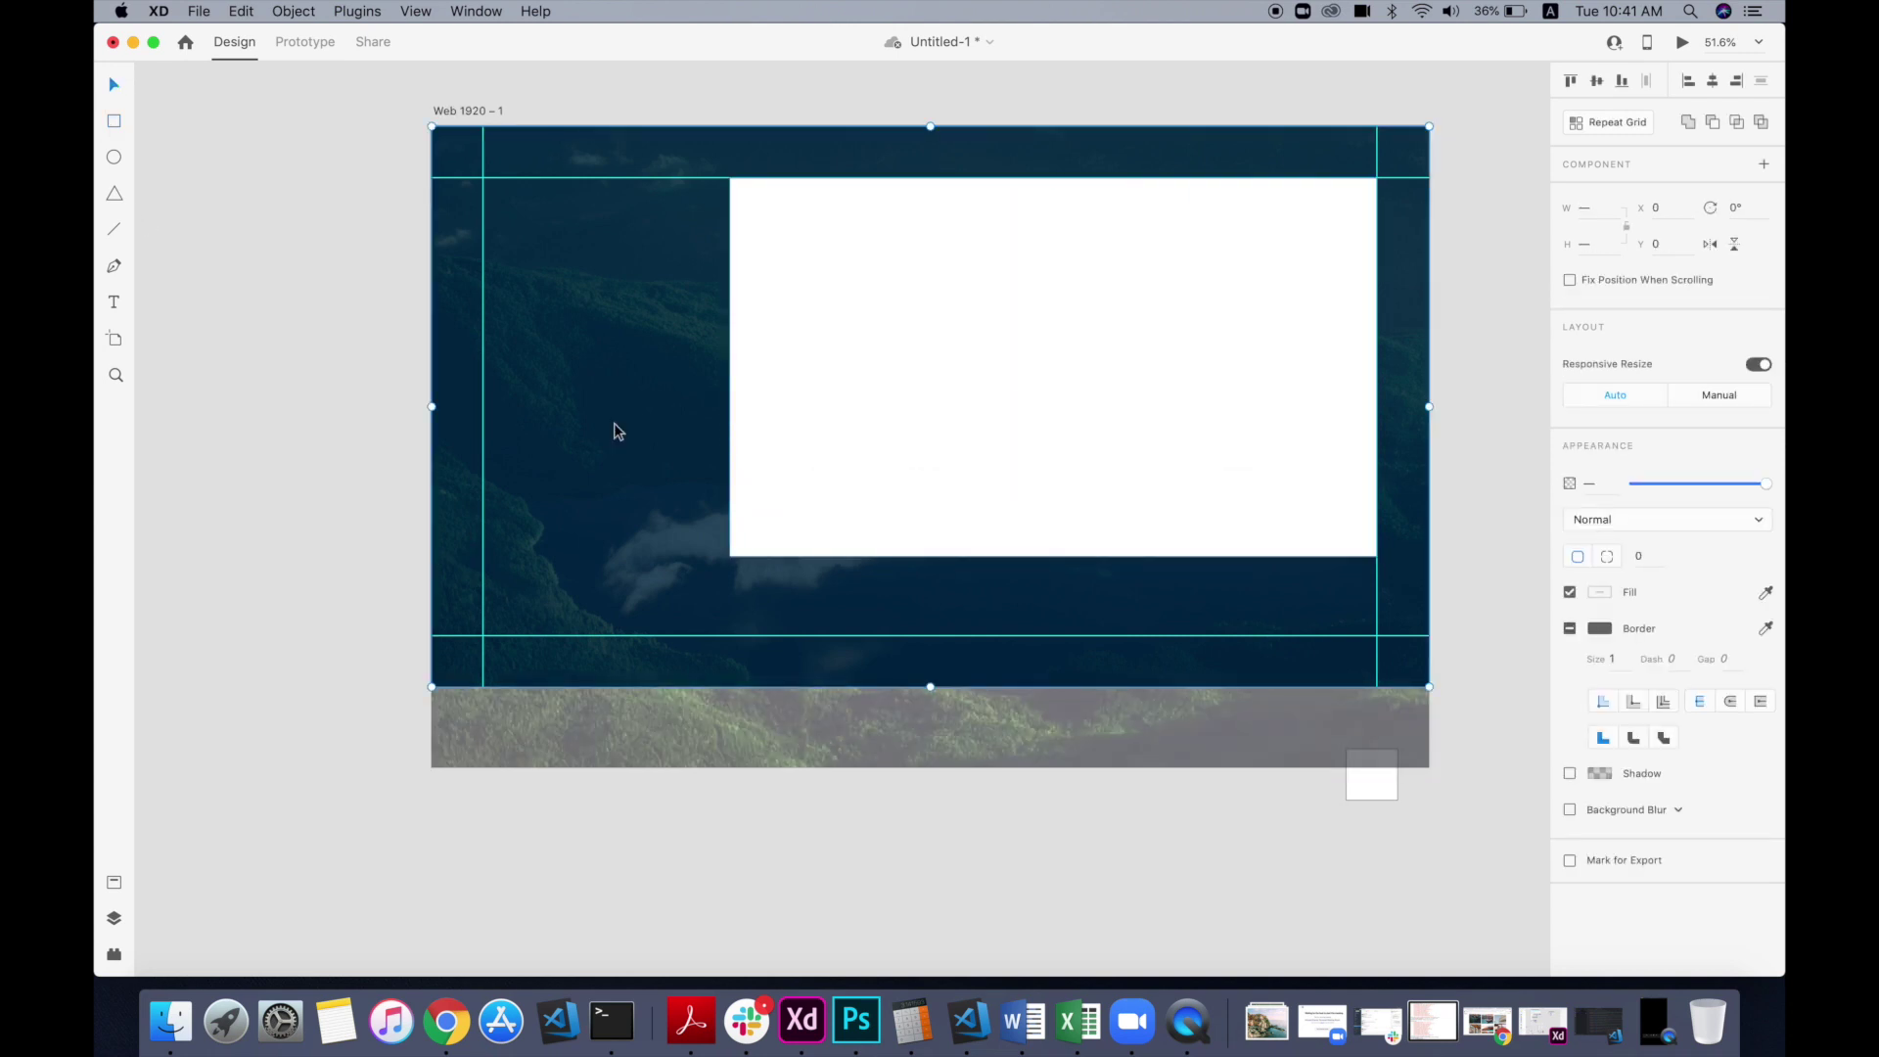
click(1714, 124)
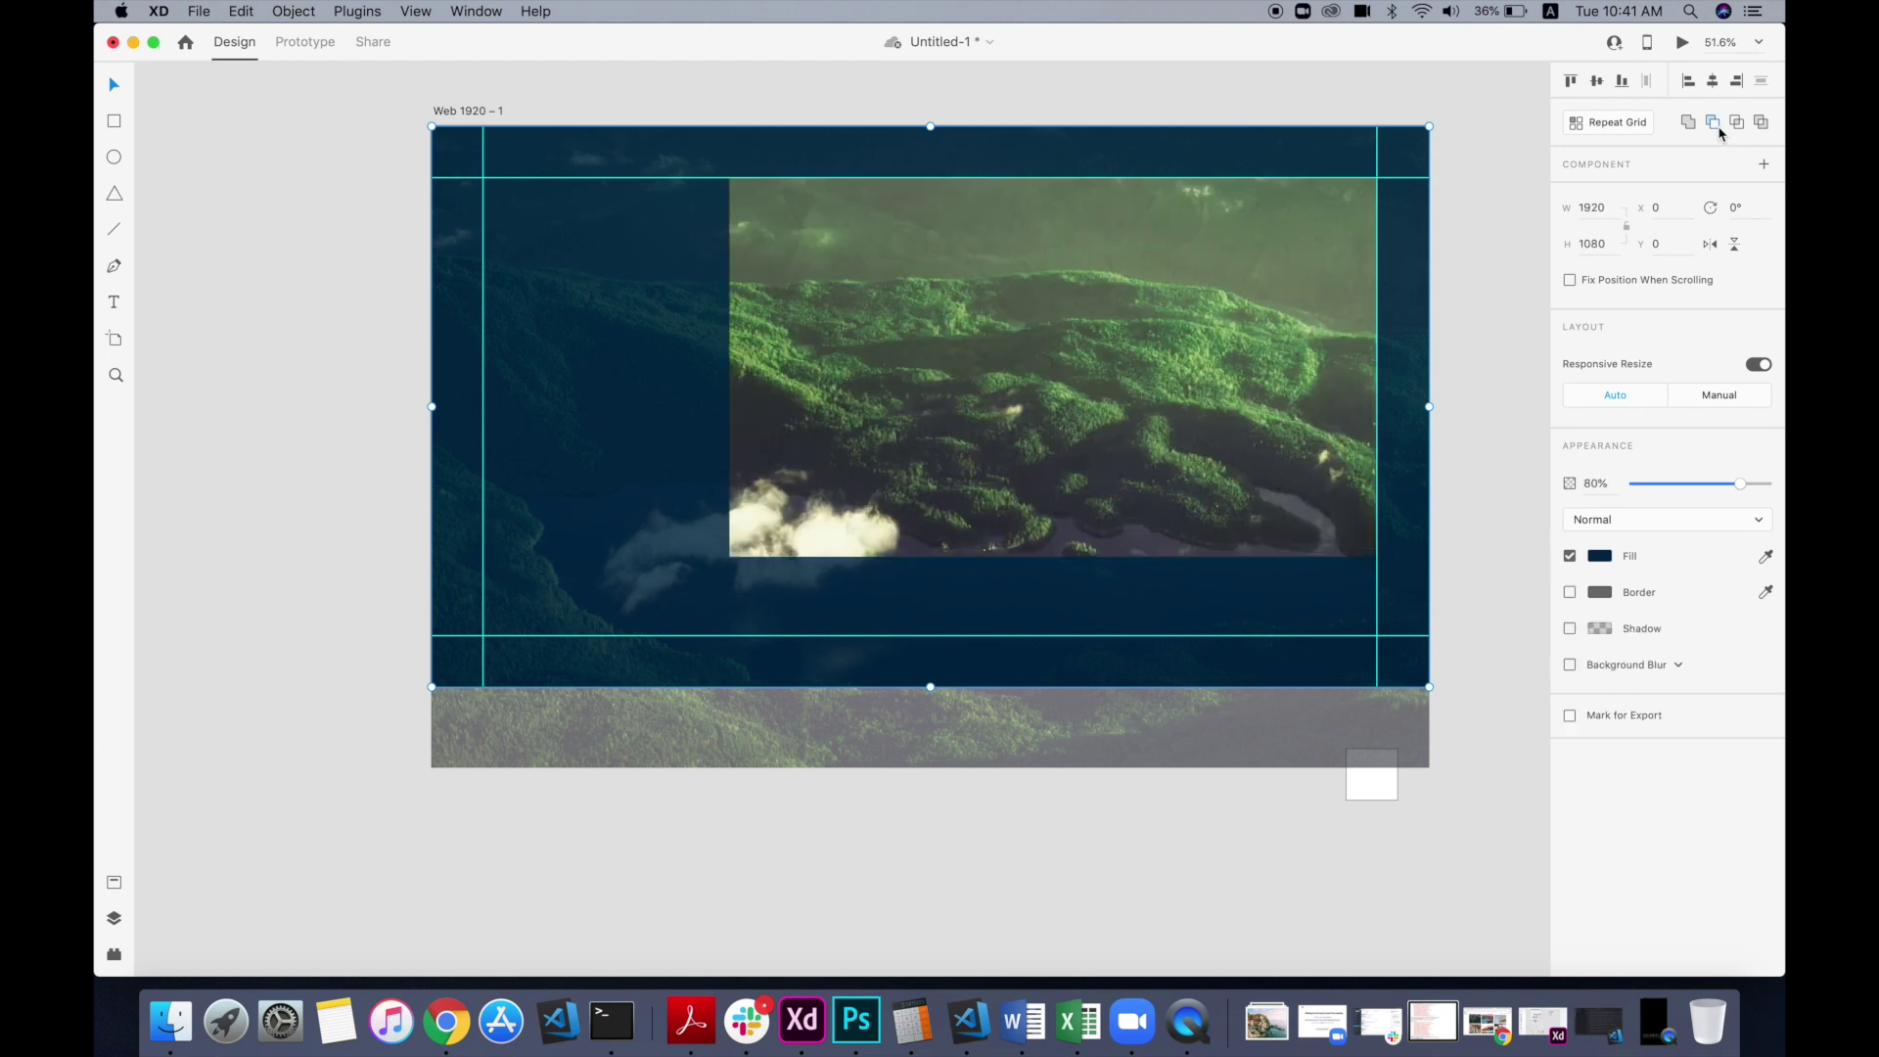
click(1486, 292)
Step: Move the white spacer square into the header strip, flush with the artboard's upper edge near the right guide
scroll(1460, 325, up, 3)
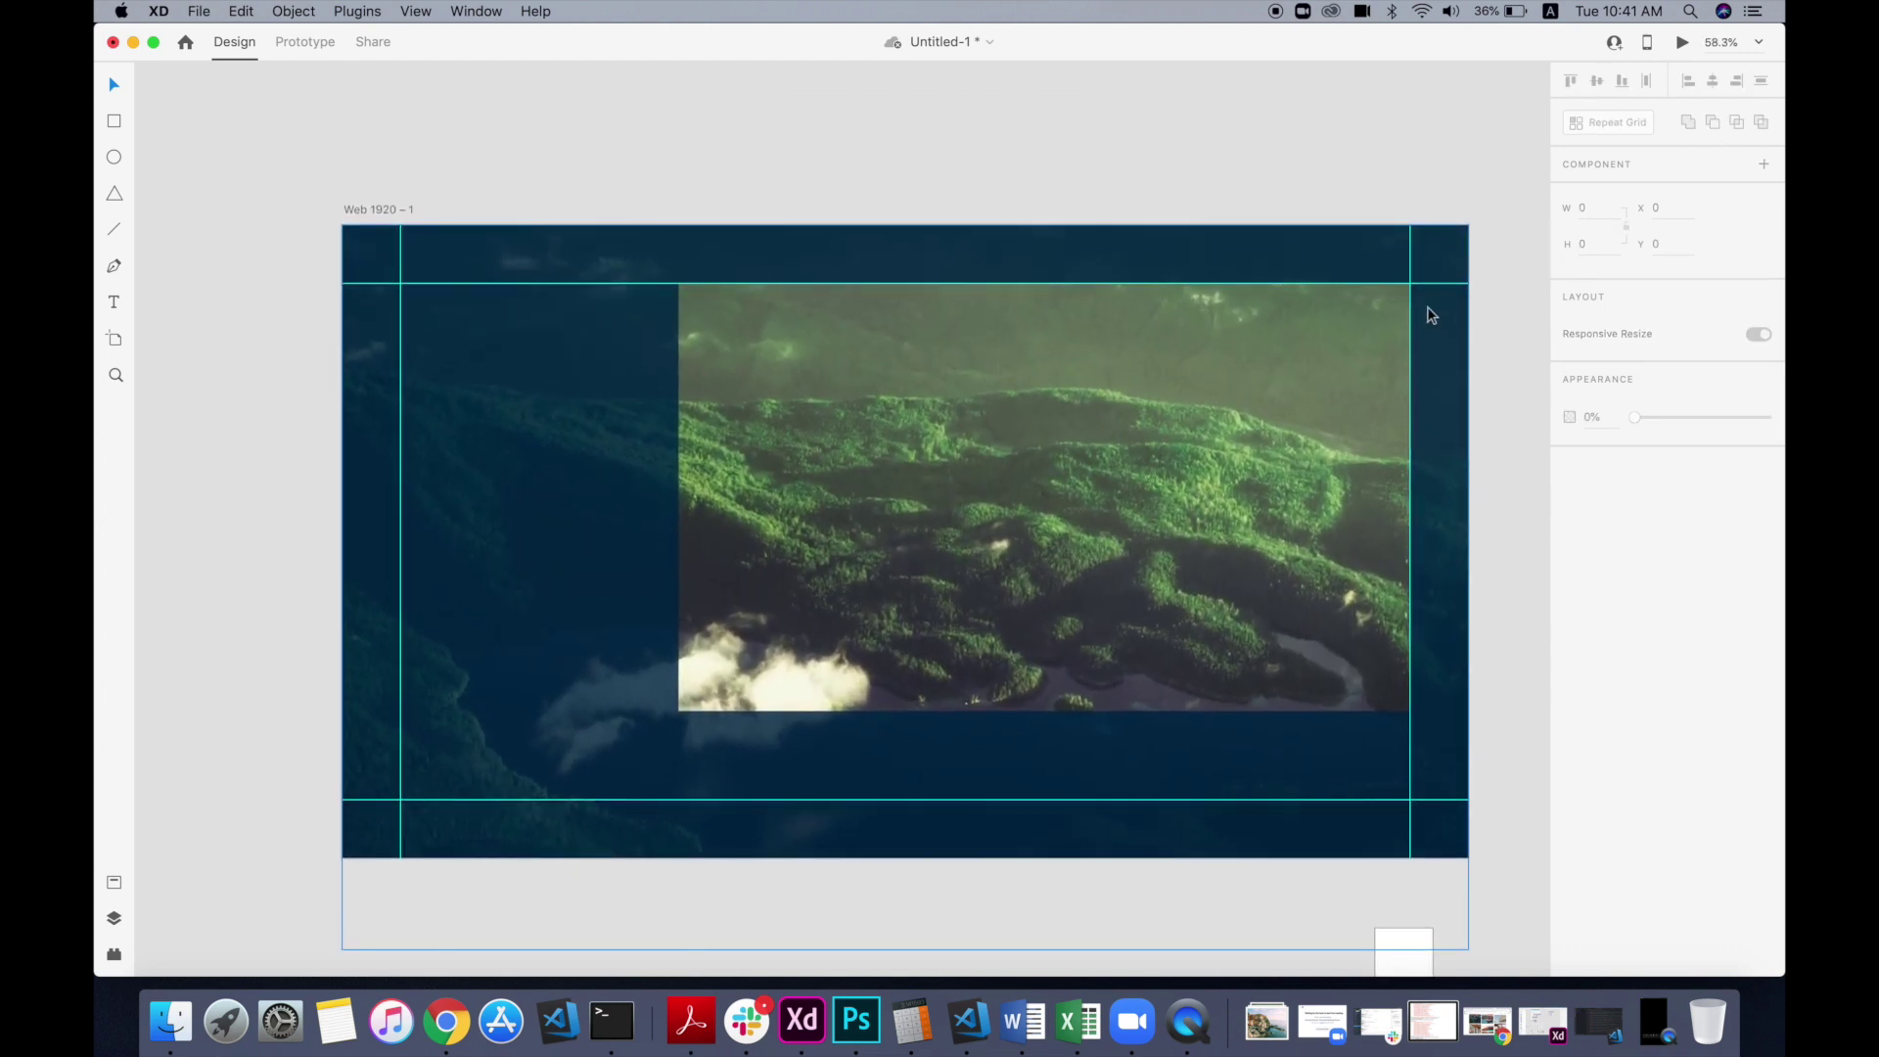
scroll(1431, 315, down, 5)
click(1415, 723)
click(1476, 685)
drag(1421, 715, 1378, 246)
scroll(1379, 246, up, 8)
scroll(1379, 247, right, 4)
drag(982, 299, 985, 317)
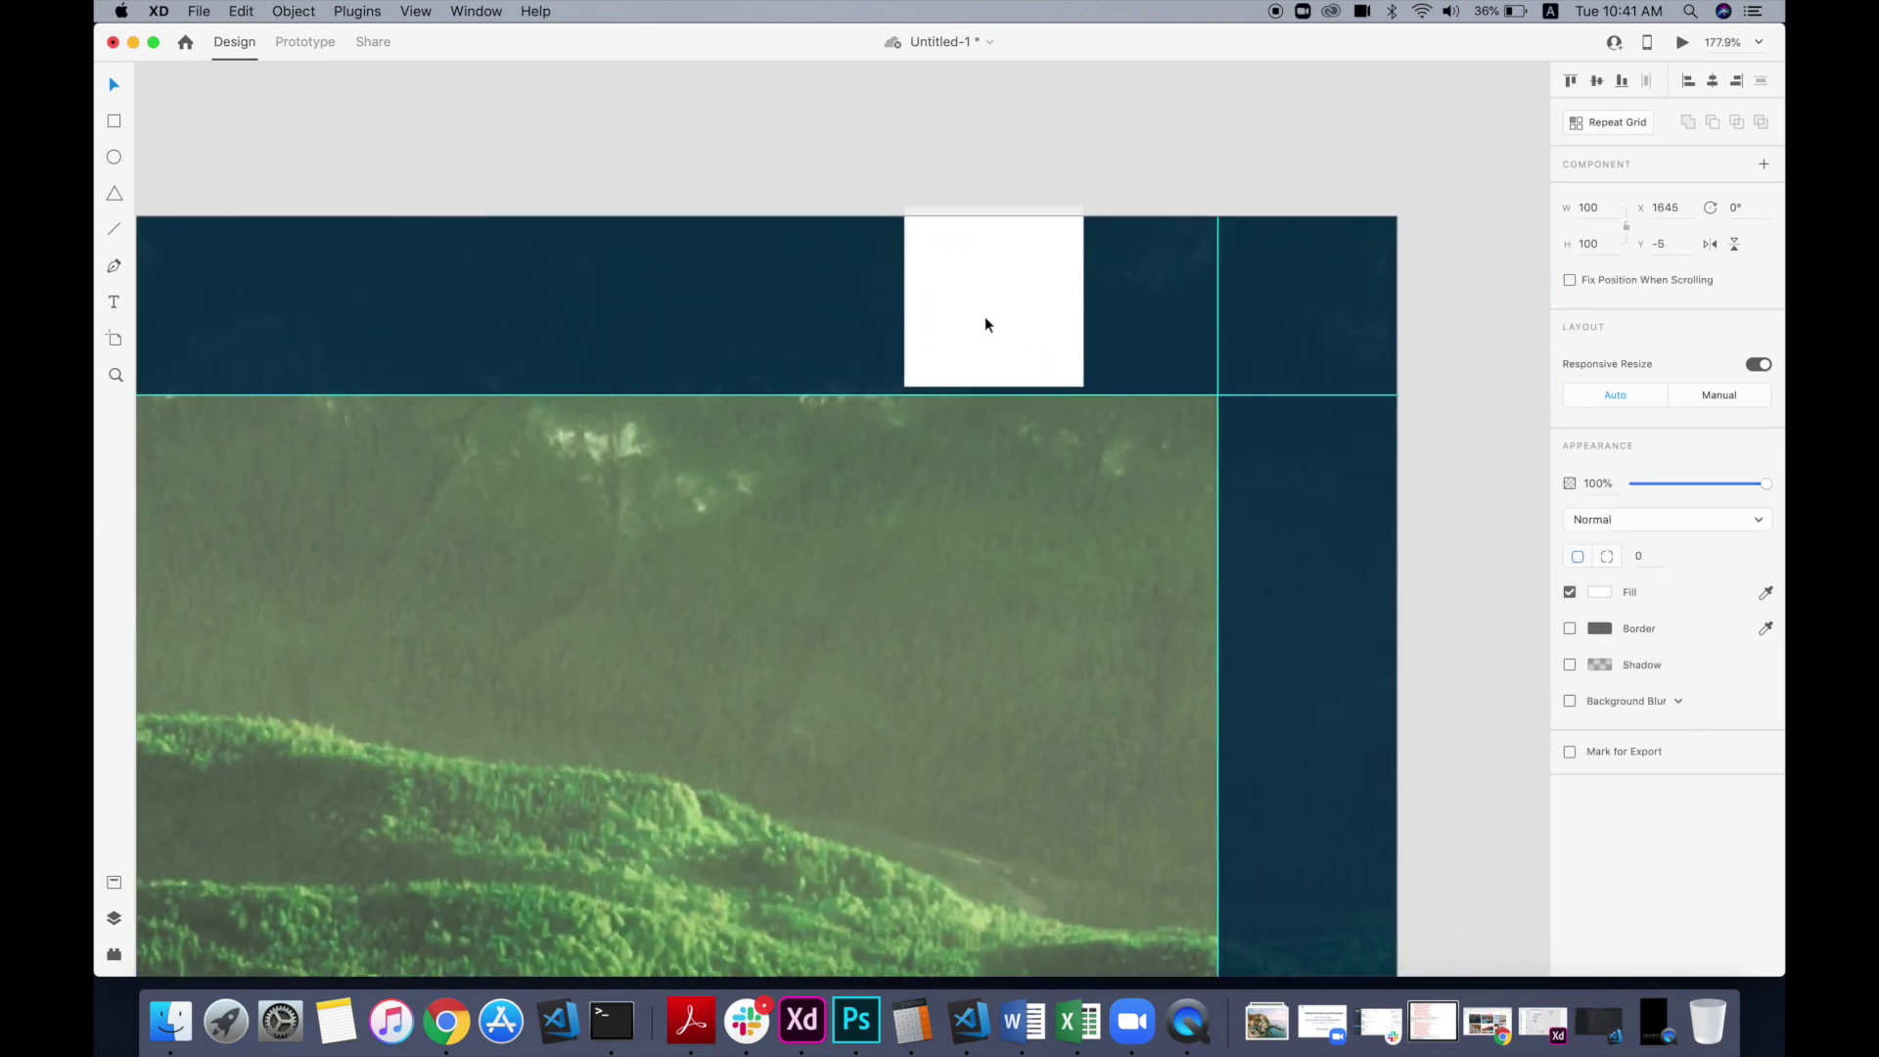
Step: Bring a white hamburger menu icon from the Downloads folder into the artboard's upper-right corner
click(171, 1021)
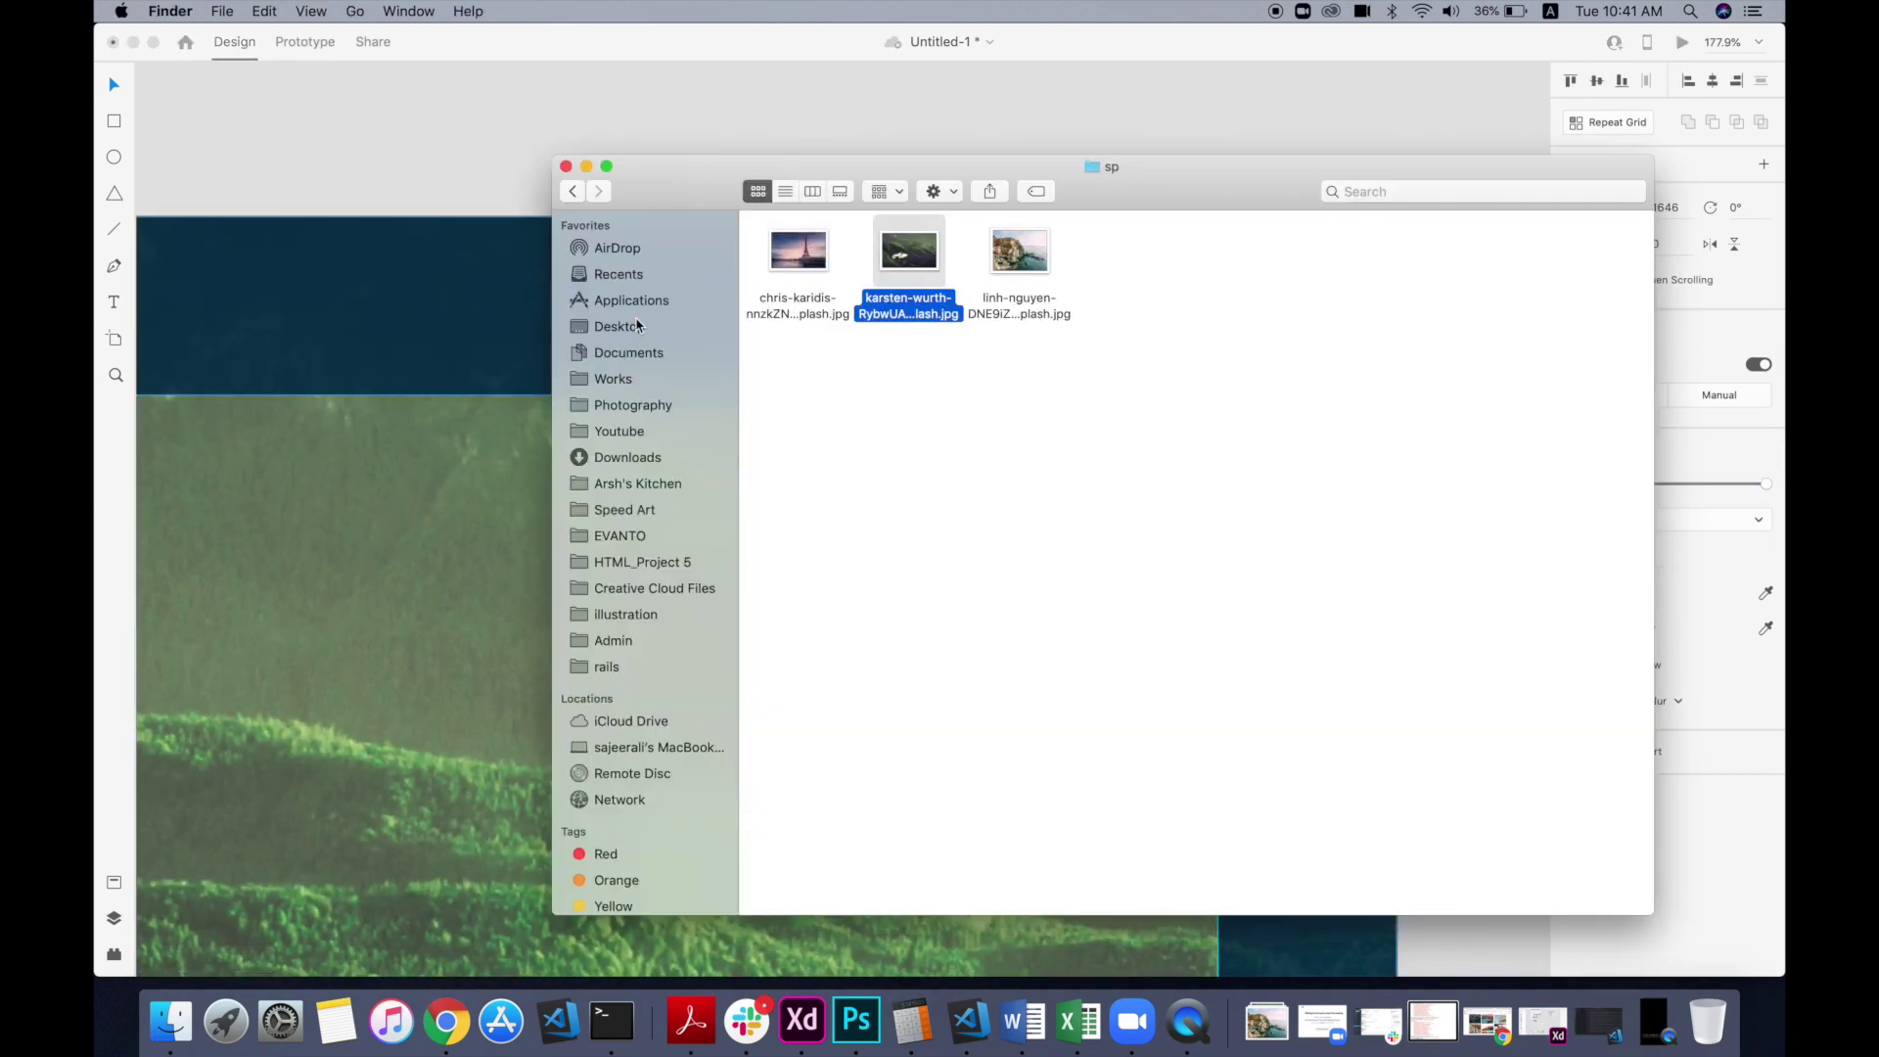
click(627, 457)
scroll(1175, 567, down, 10)
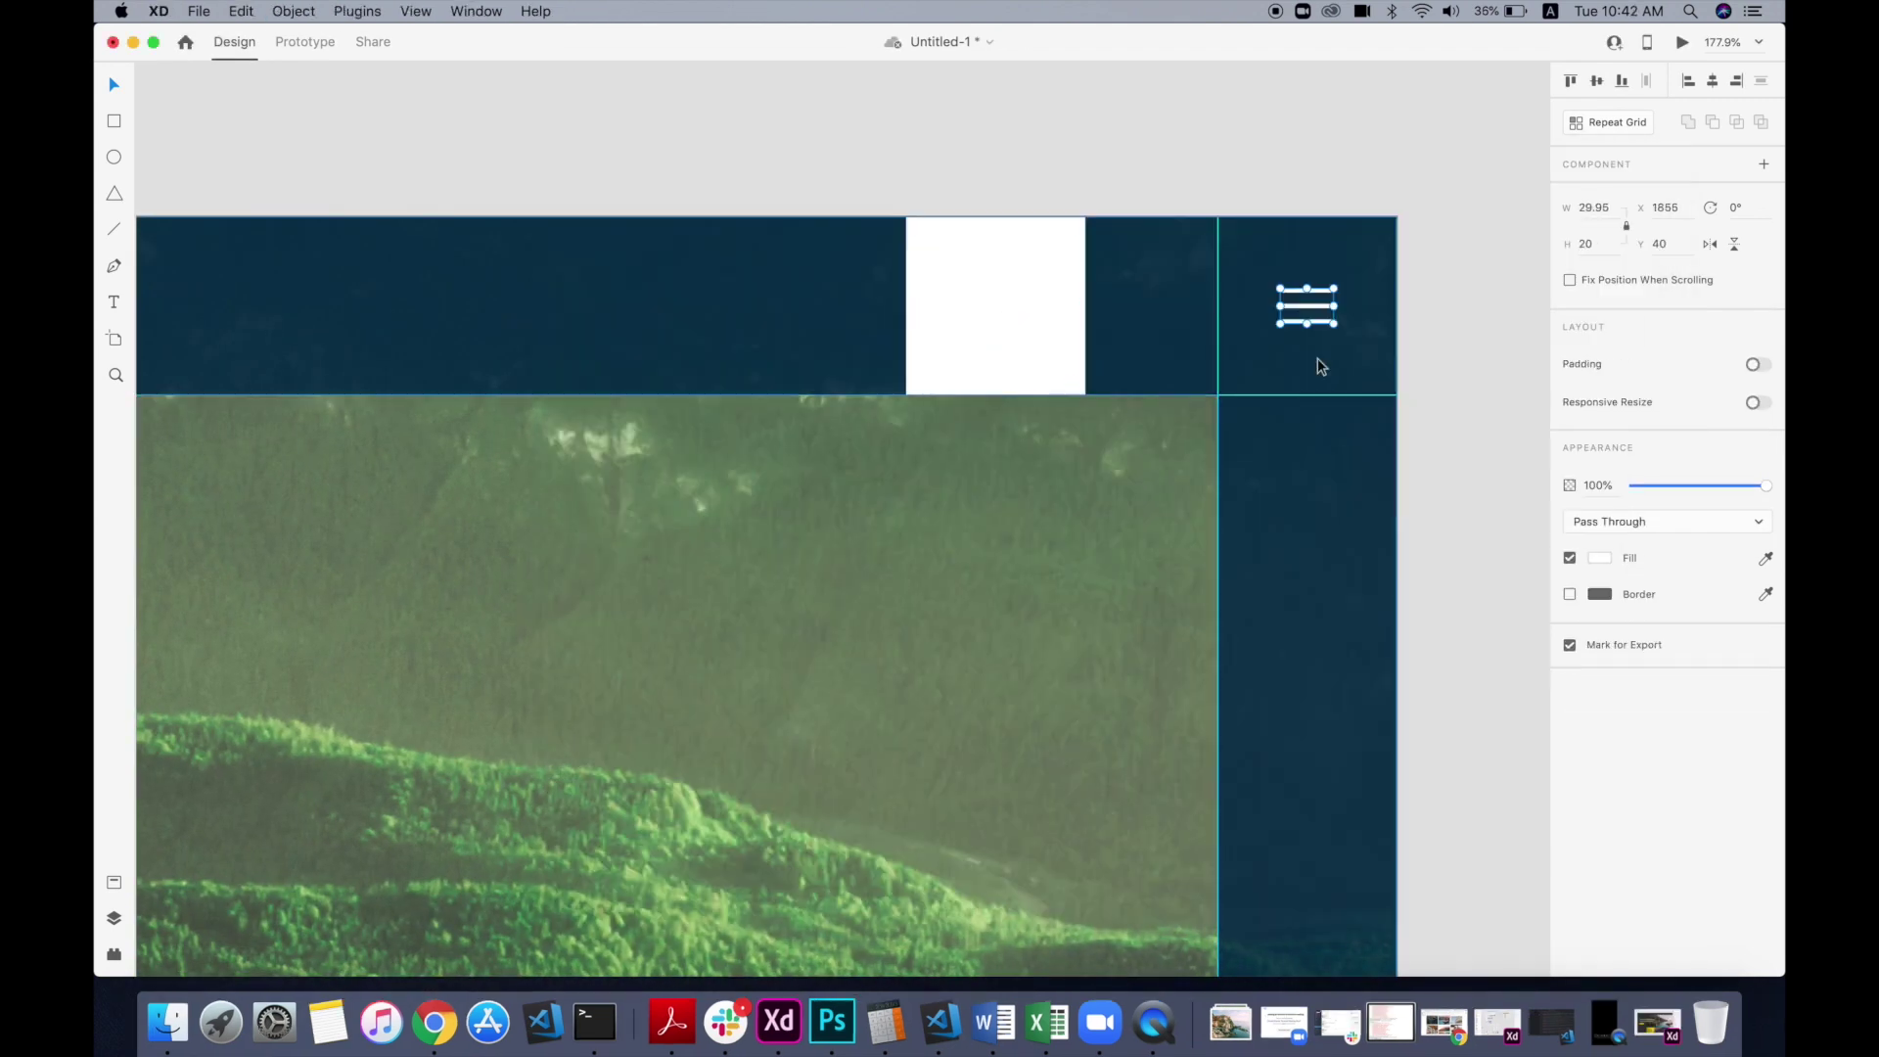
click(1388, 285)
Step: Snap the white square into the upper-right corner behind the menu icon and centre the icon on it
drag(1078, 289, 1366, 286)
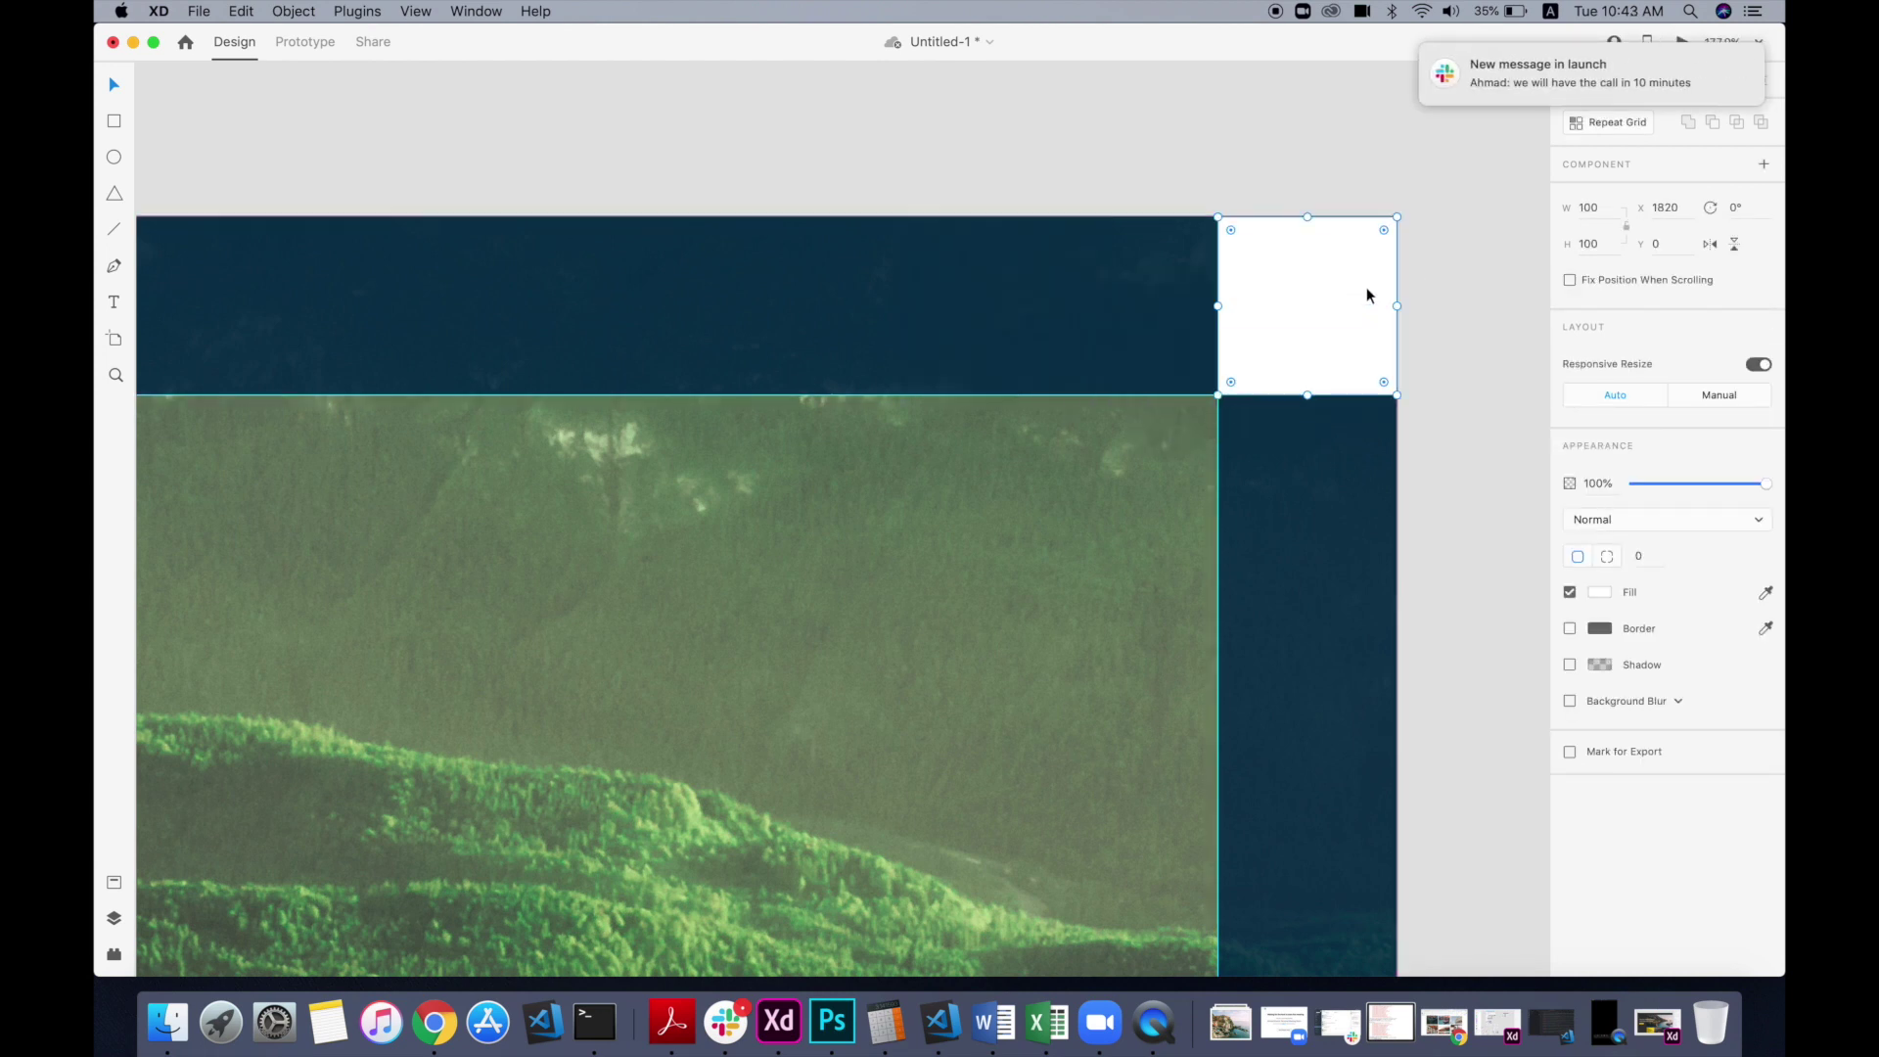
scroll(1368, 295, up, 3)
key(super+[)
shift+click(1300, 344)
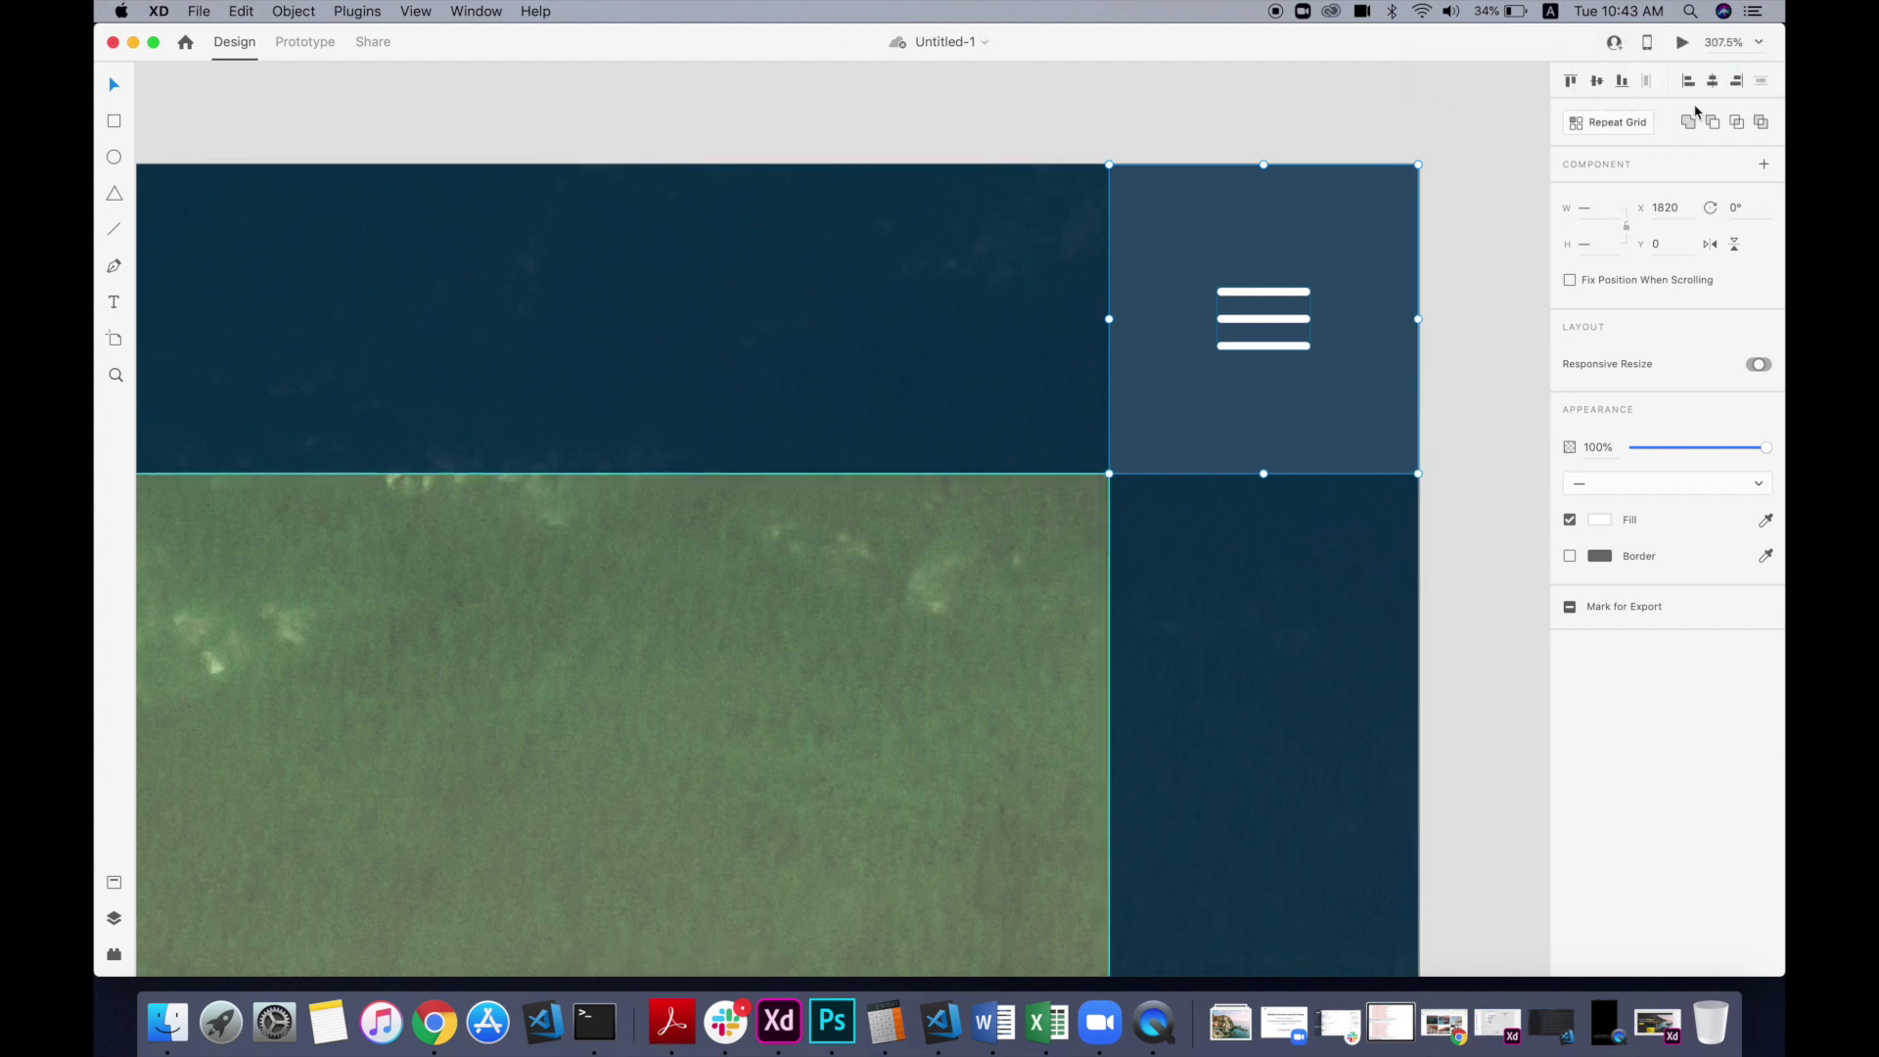
click(1489, 286)
click(1400, 390)
drag(1302, 439, 1624, 433)
key(super+z)
click(1331, 468)
scroll(1332, 468, down, 5)
drag(1238, 372, 1183, 249)
key(super+z)
Step: Send the white square backward and move it off the artboard, above the upper-right corner
key(super+[)
drag(1240, 361, 1385, 234)
click(1241, 254)
scroll(1241, 262, down, 5)
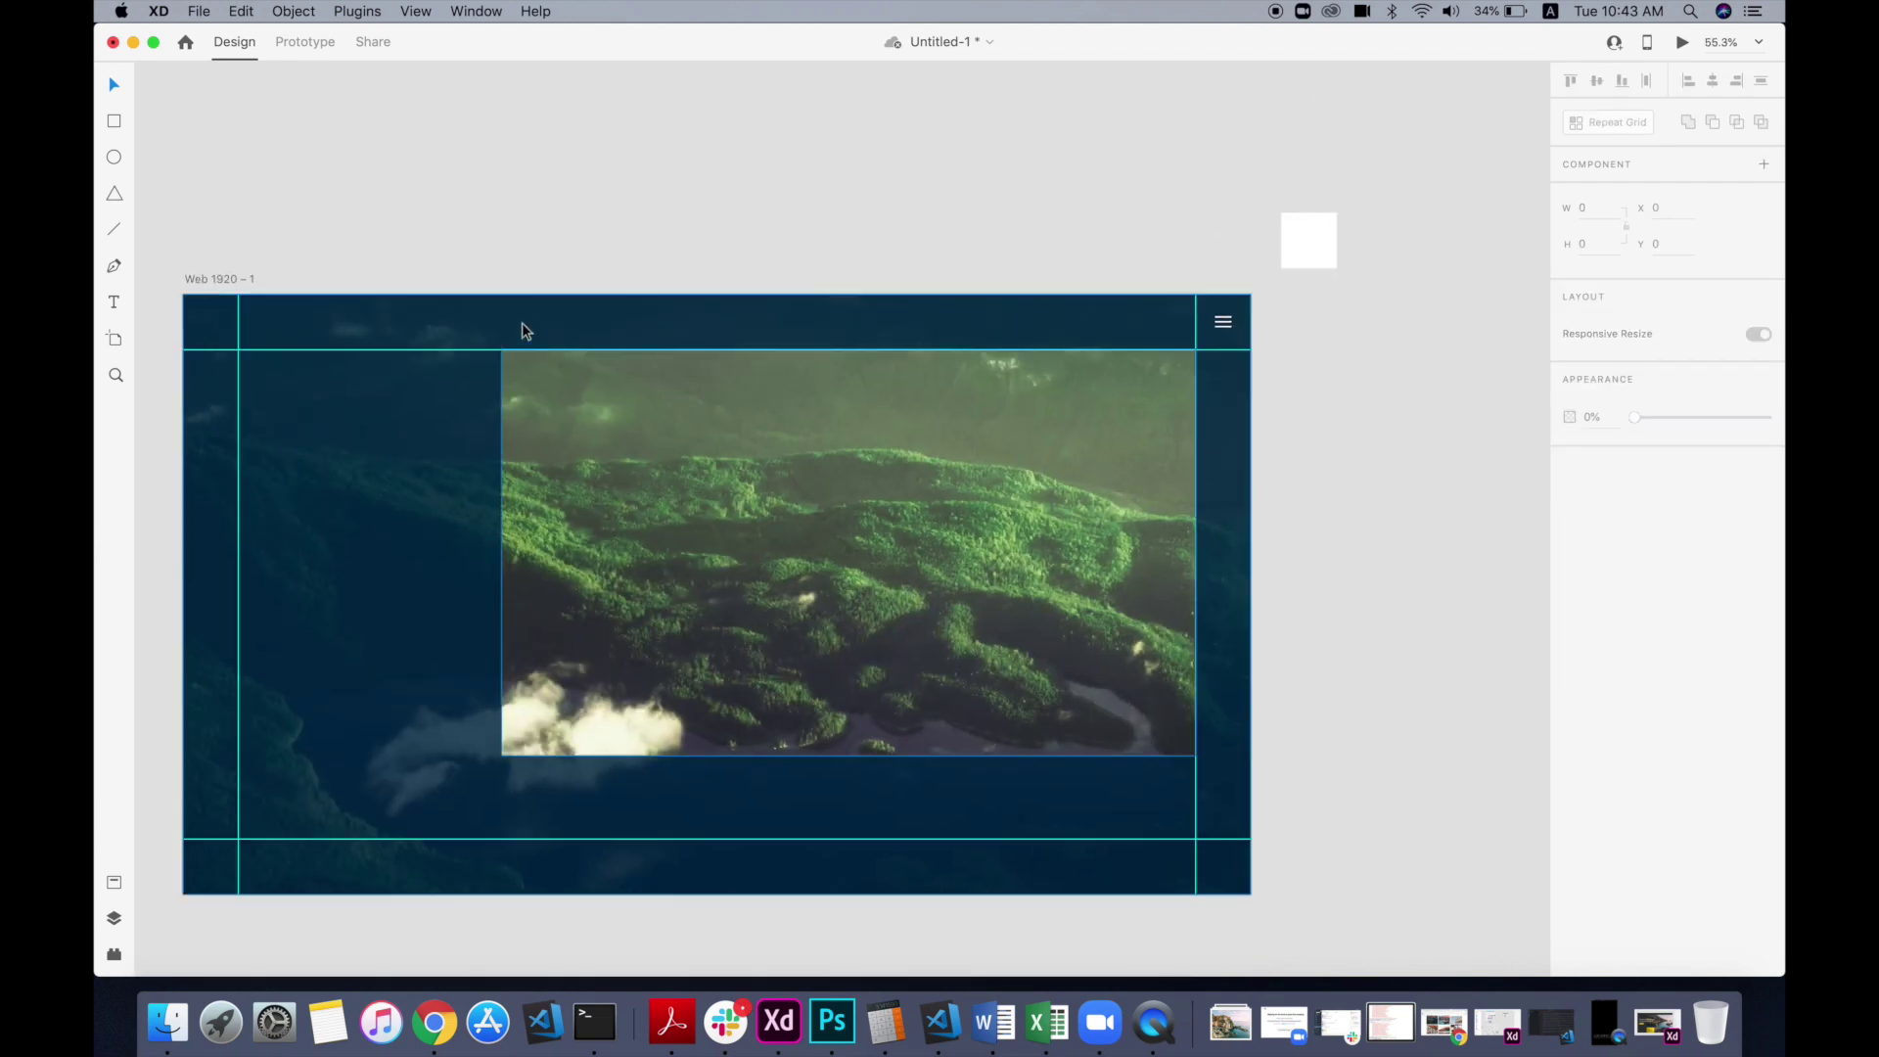
Step: Add the text label "TOUR PLAN" in the header strip, starting at the photo window's left edge
scroll(521, 323, up, 5)
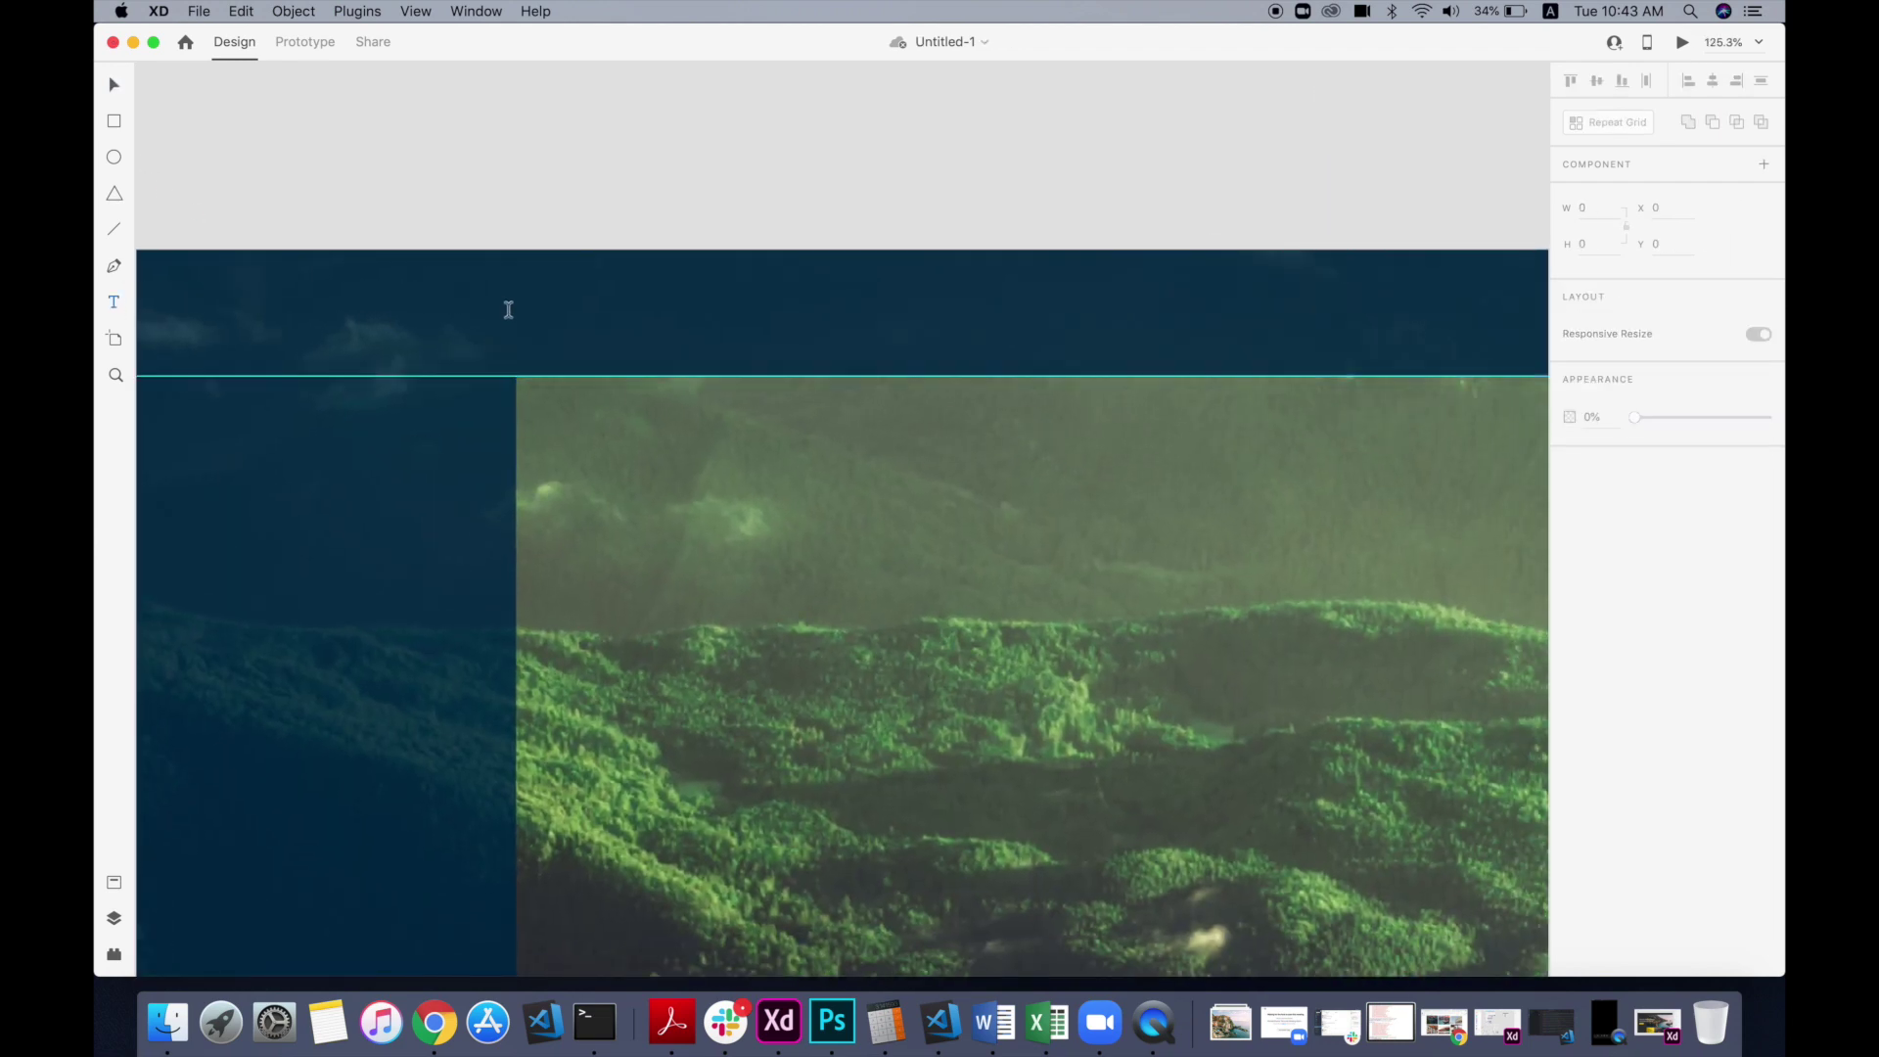
click(516, 320)
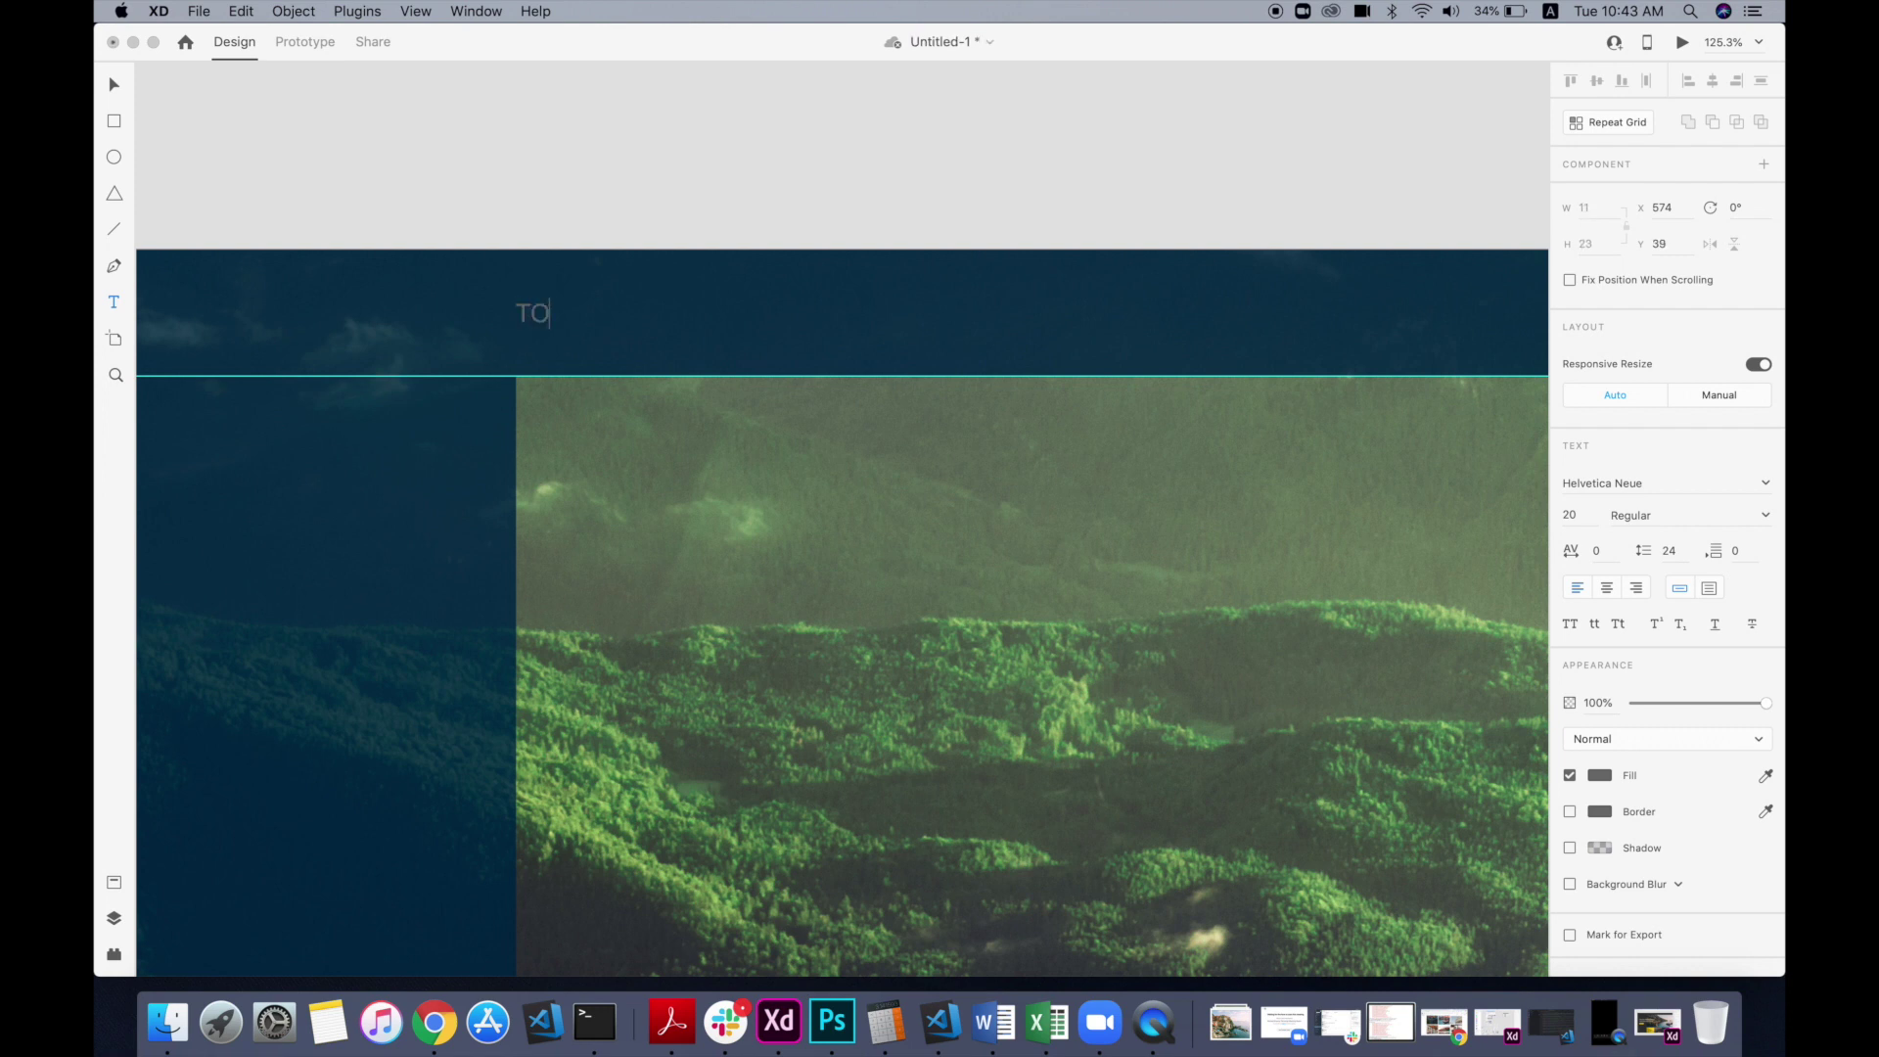
key(Escape)
Step: Set the TOUR PLAN label to Gotham at size 12 with a white fill
click(1686, 483)
text(Go)
key(Return)
drag(1586, 518, 1545, 519)
text(12)
key(Return)
click(1595, 778)
drag(1419, 690, 1284, 575)
click(845, 251)
click(575, 323)
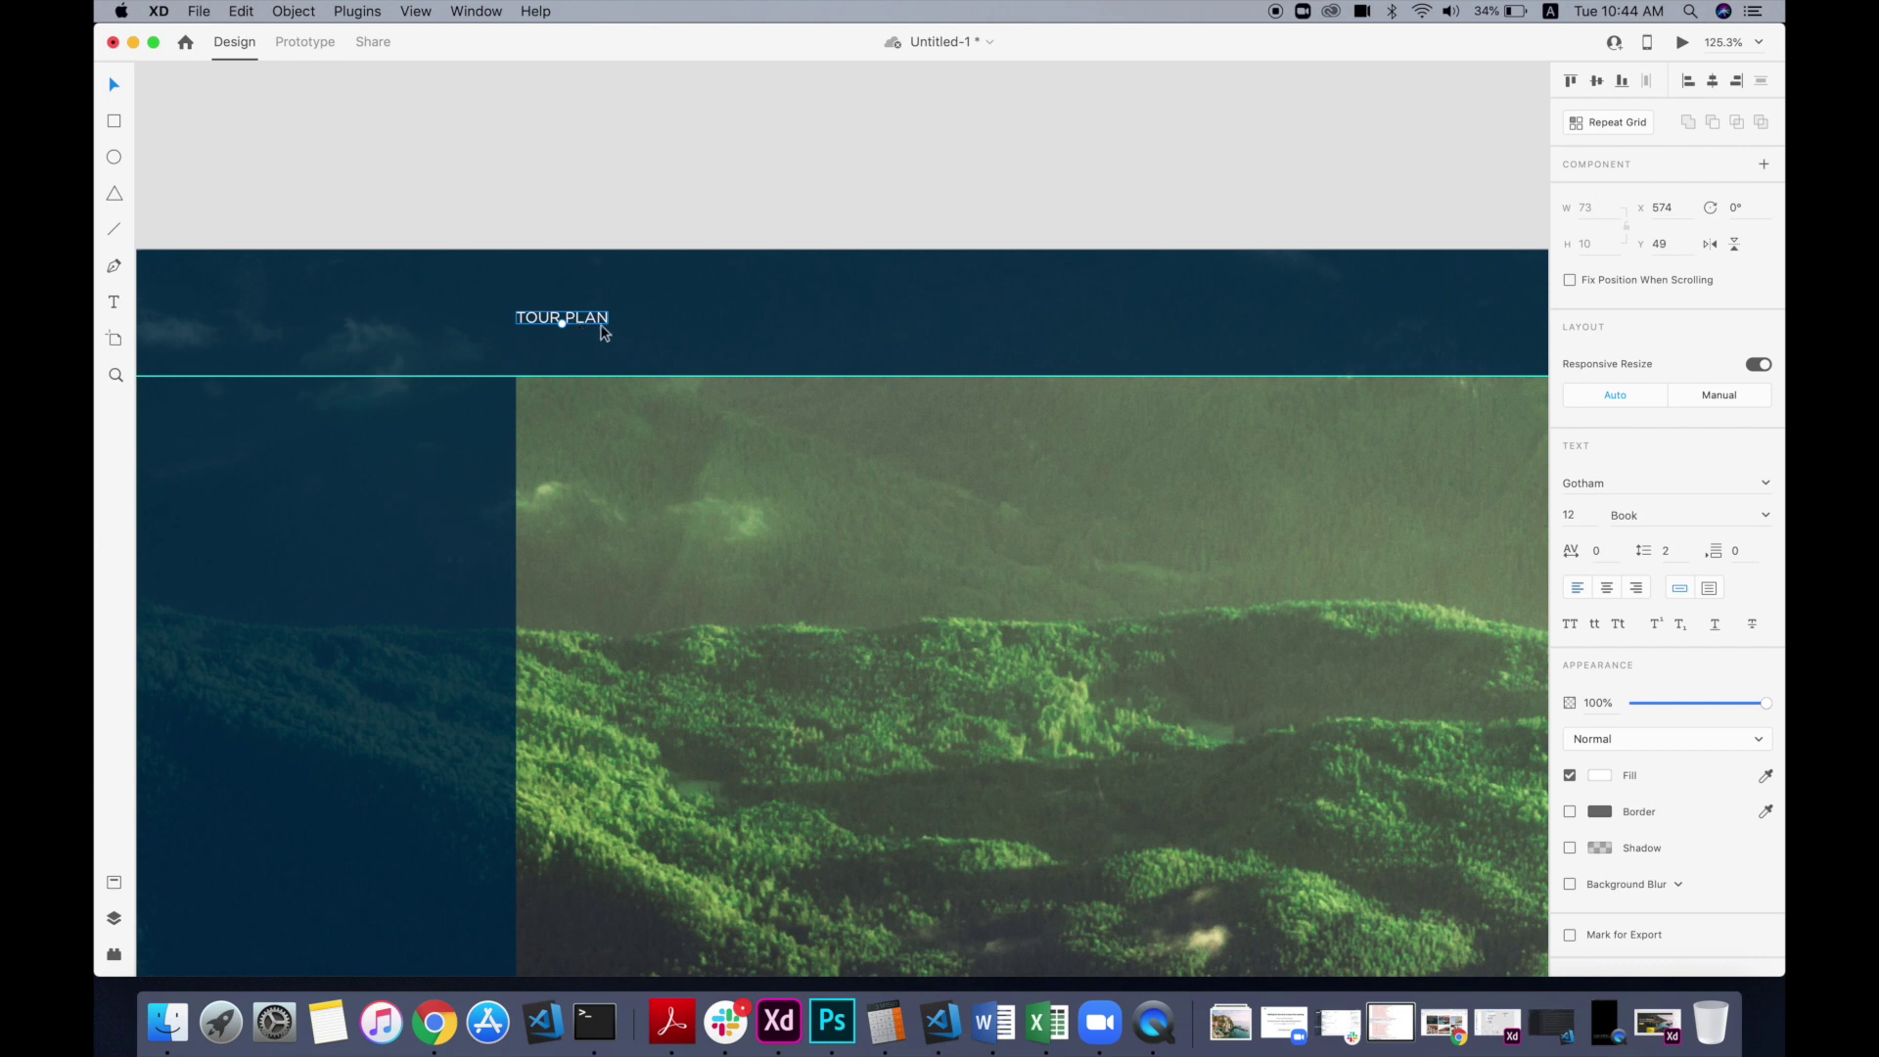
Step: Centre the TOUR PLAN label vertically in the header strip, using the white square as the alignment reference
key(super+0)
drag(1314, 257, 1048, 233)
shift+click(601, 328)
click(1361, 147)
Step: Duplicate the TOUR PLAN label to its right and change the copy's text to "ABOUT"
scroll(601, 316, up, 5)
click(613, 334)
drag(612, 332, 730, 338)
click(863, 199)
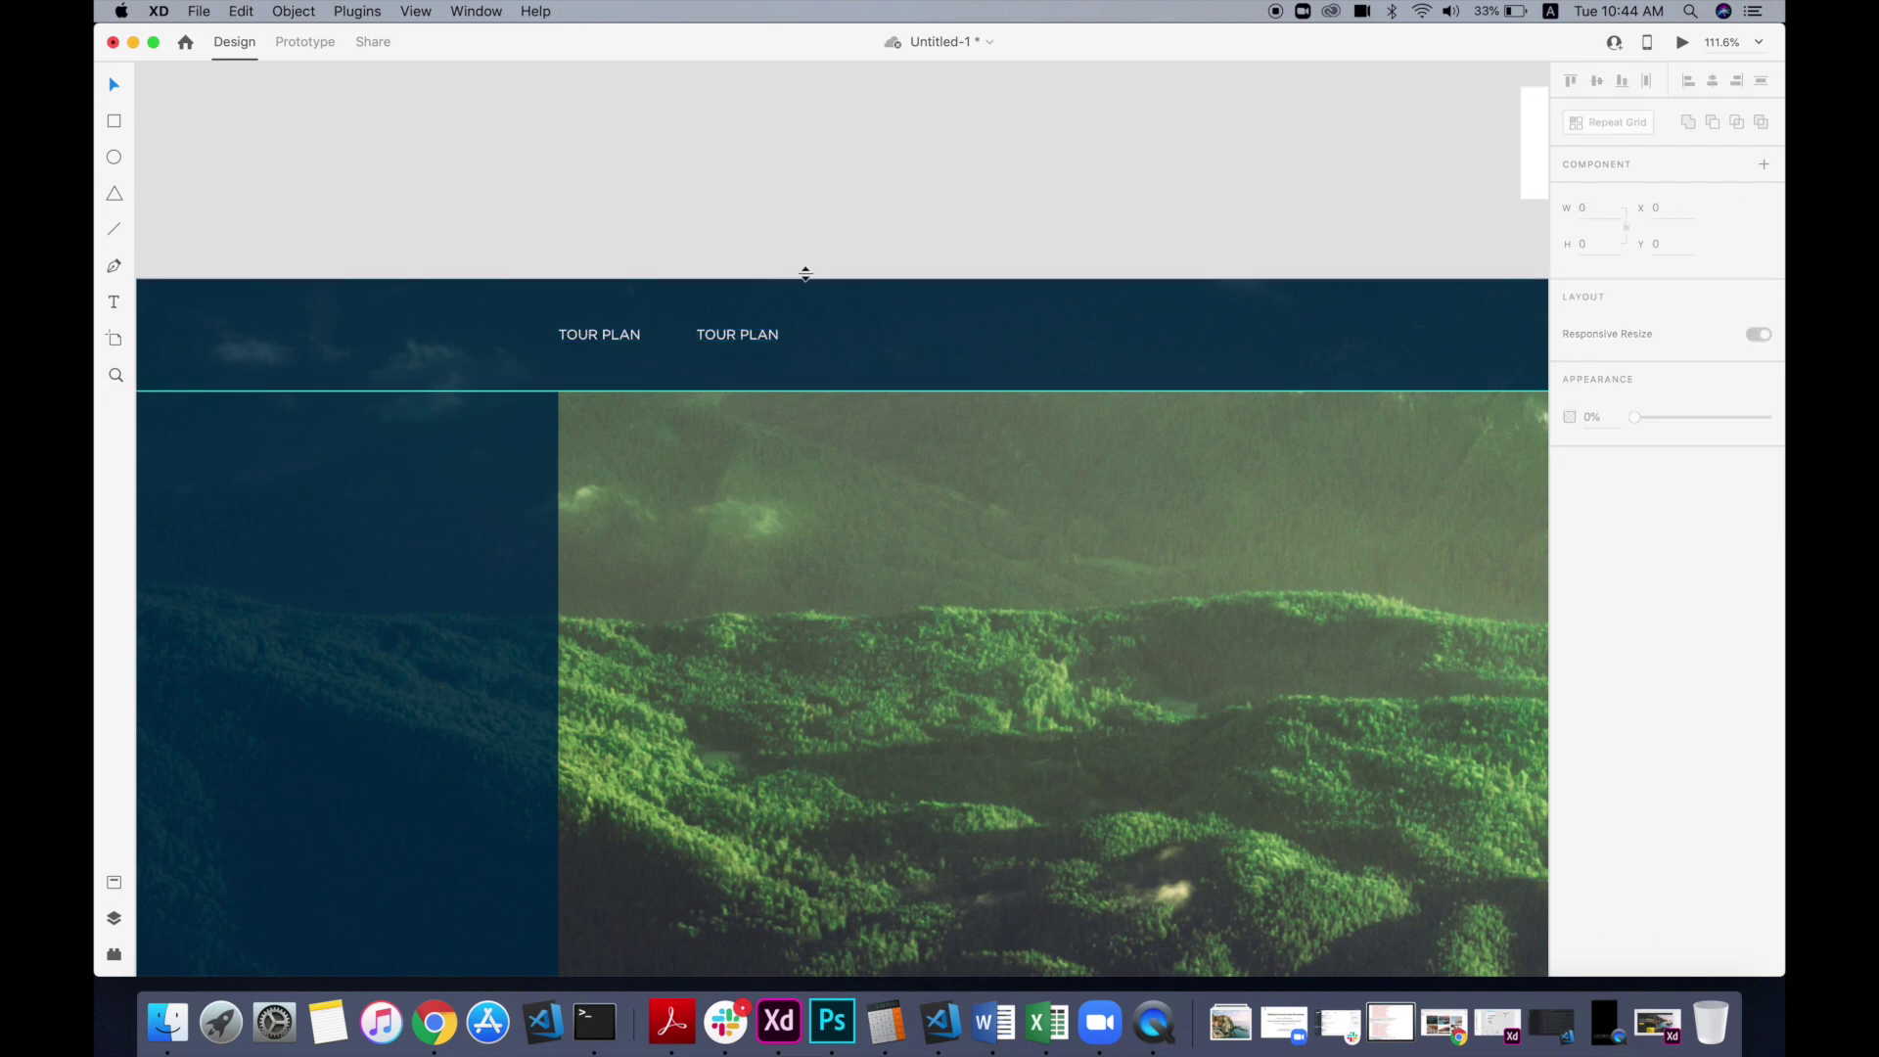
scroll(730, 339, up, 4)
double_click(733, 320)
text(LO)
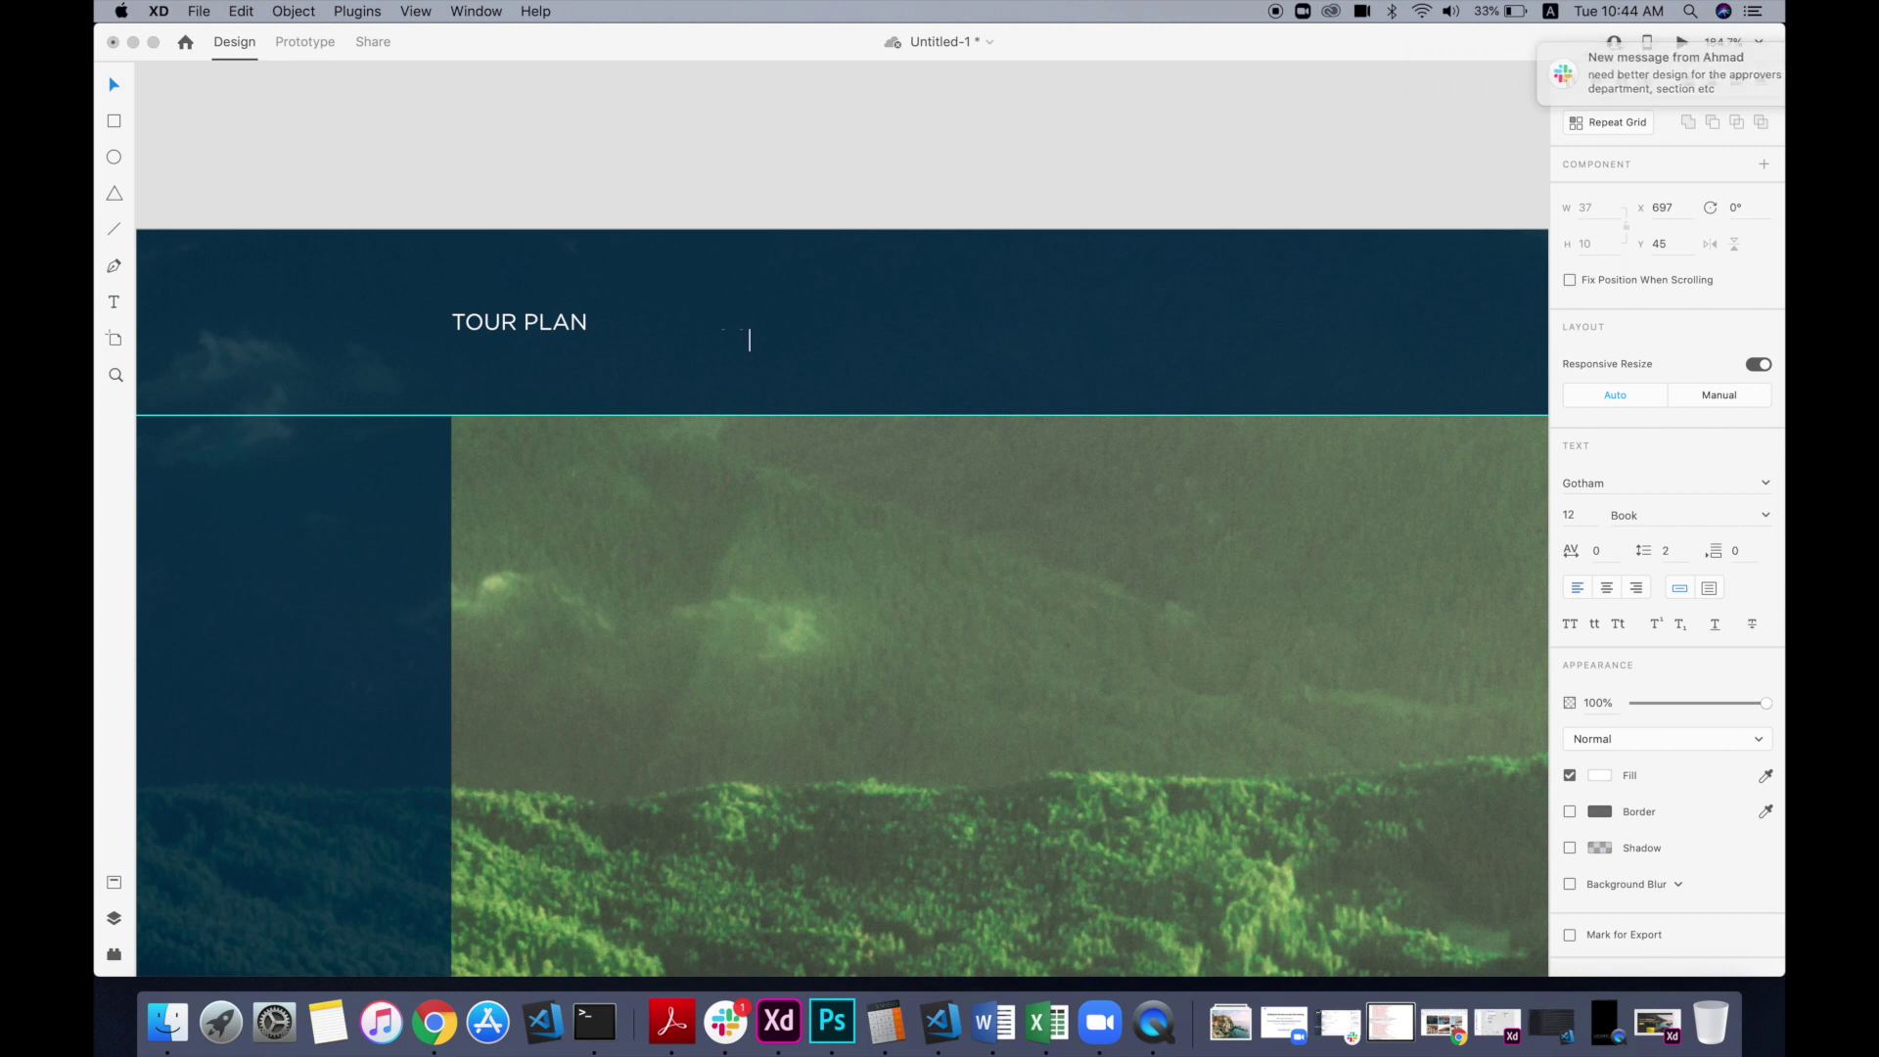
text(ABOU)
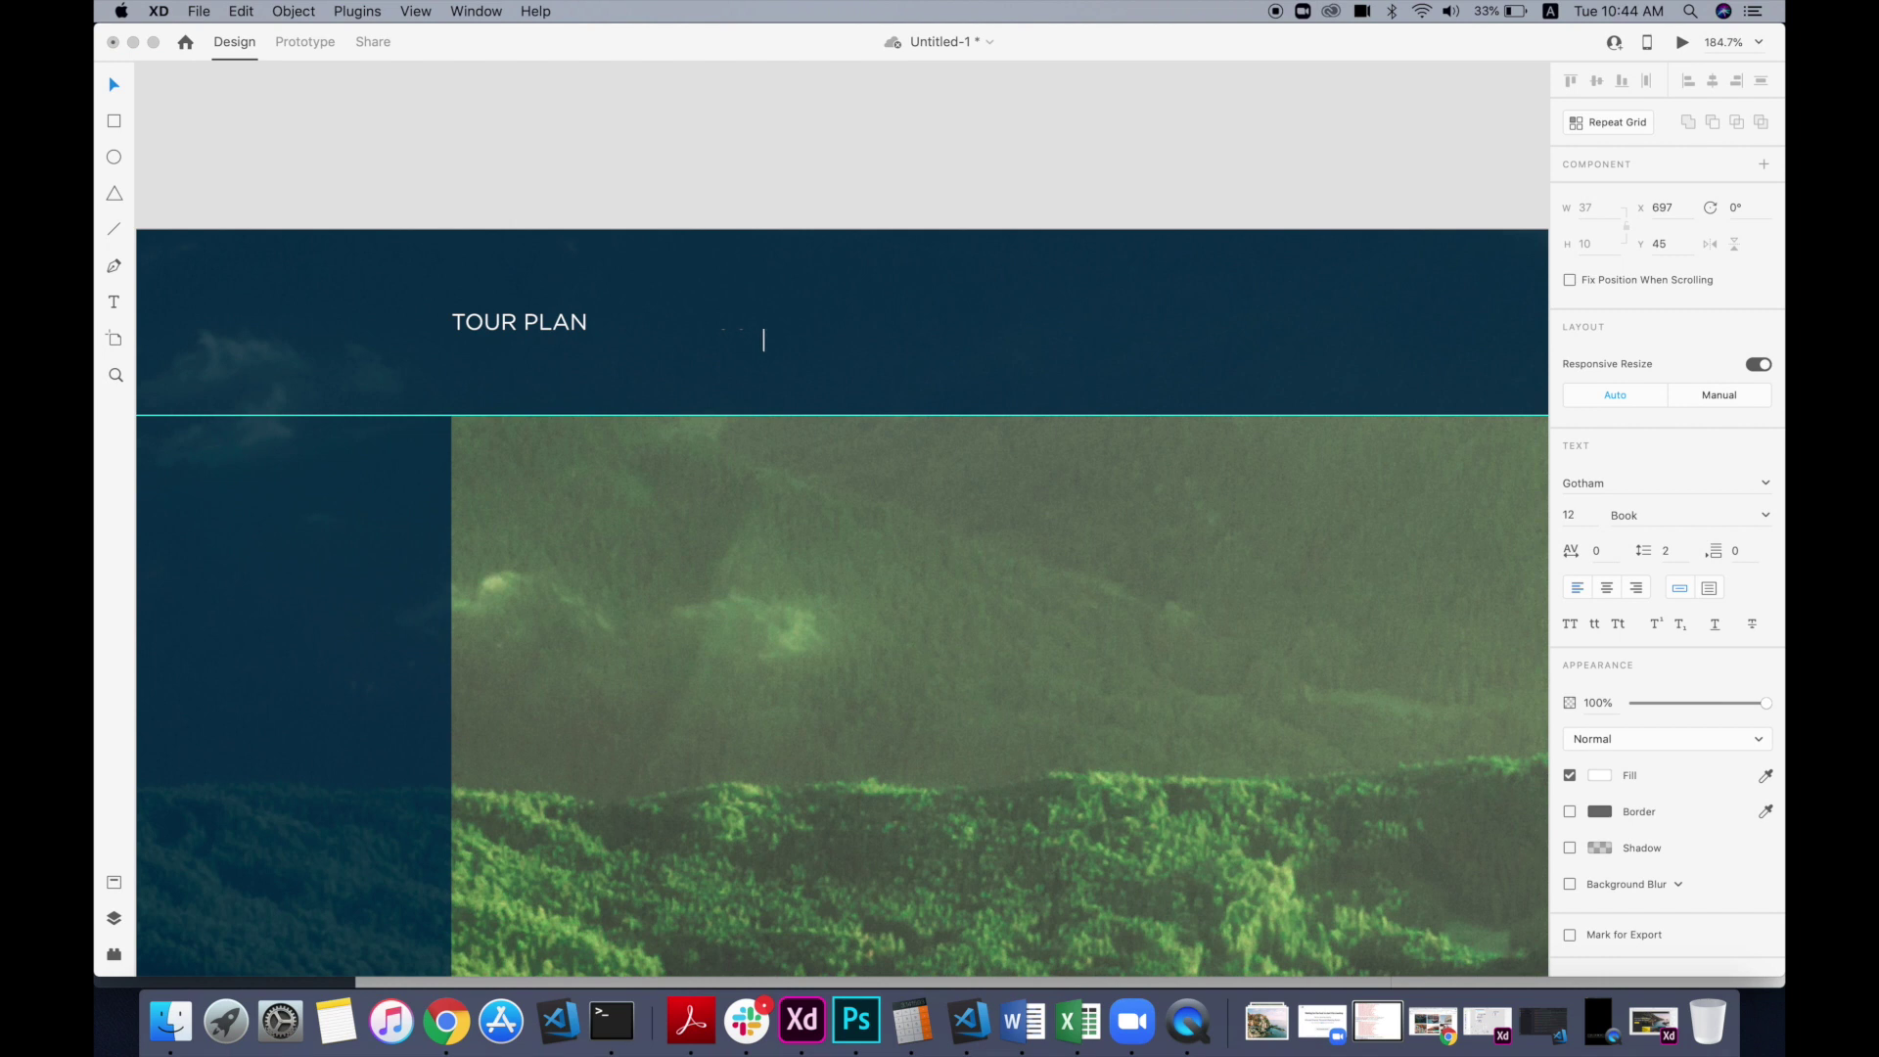
click(665, 110)
Step: Apply title case to both the TOUR PLAN and ABOUT labels
click(560, 286)
click(533, 322)
click(1618, 625)
click(727, 325)
click(1618, 625)
shift+click(545, 323)
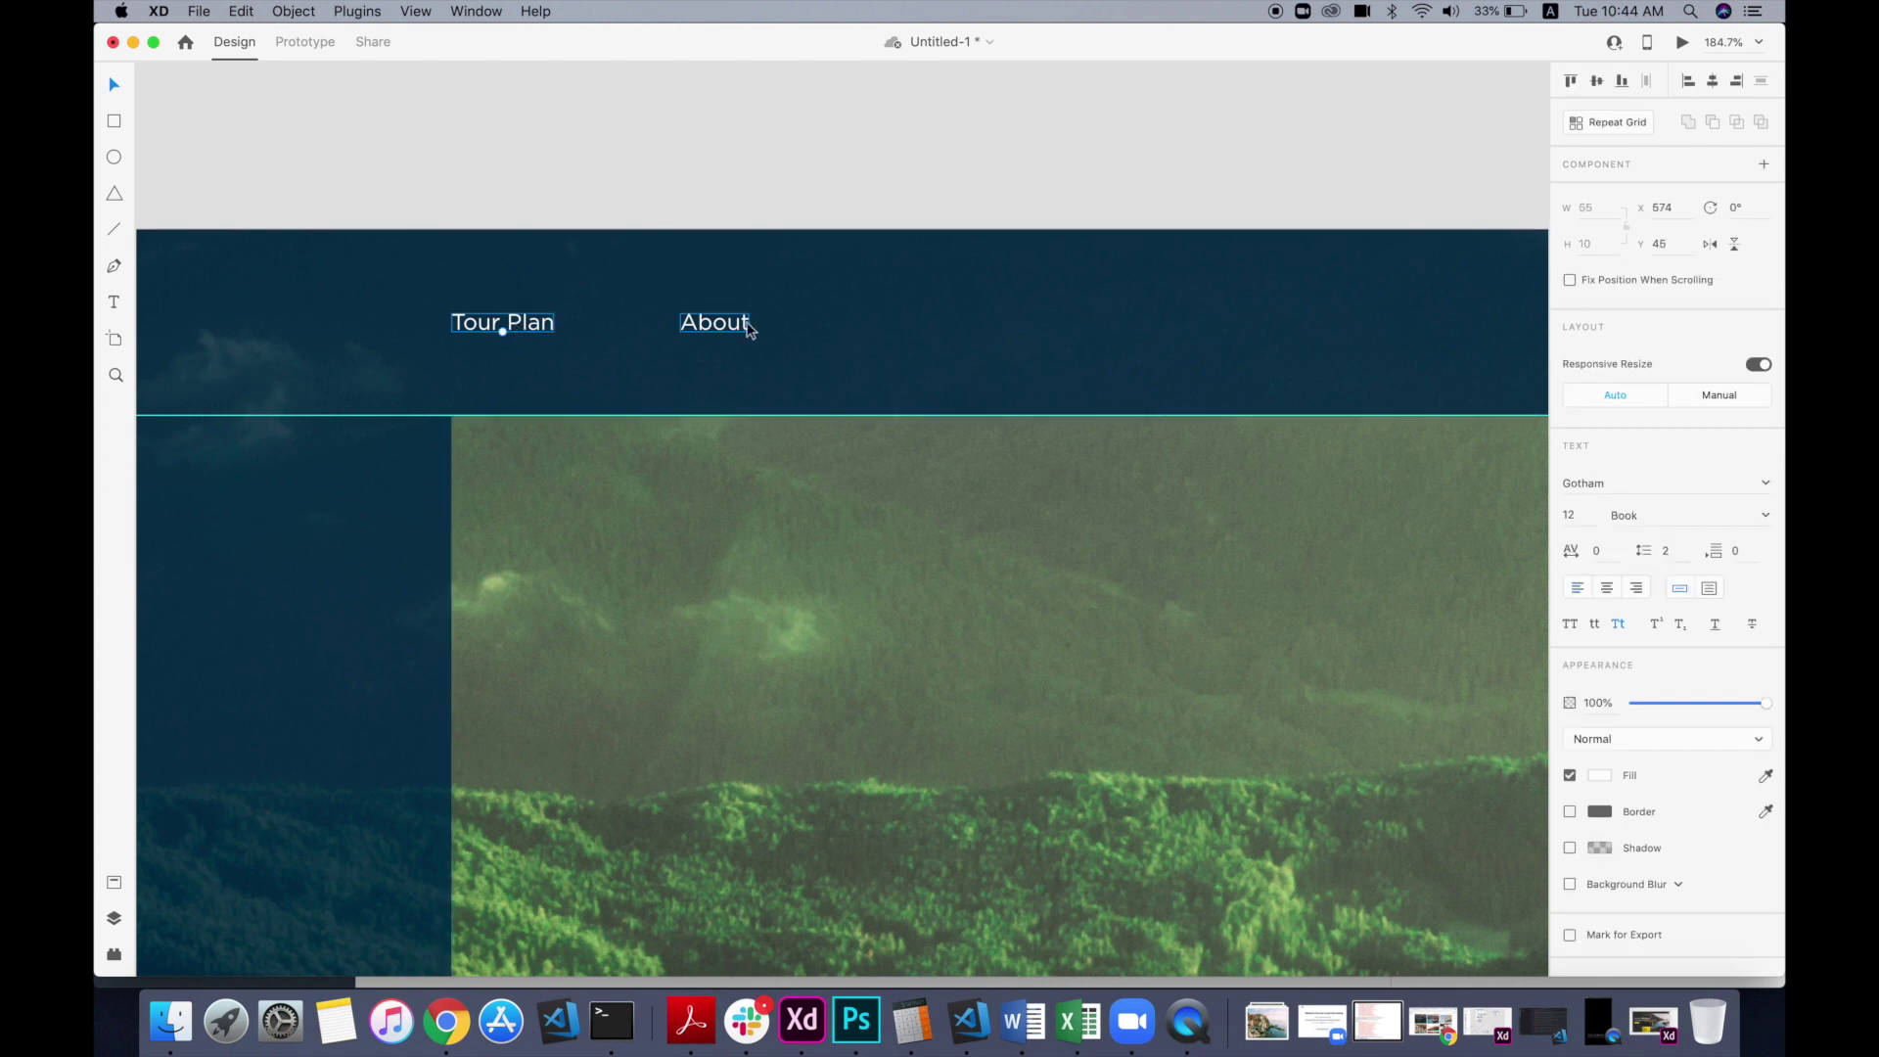
Step: Move the About label closer to Tour Plan and change its text to "About Tour"
click(1014, 213)
drag(724, 325, 691, 331)
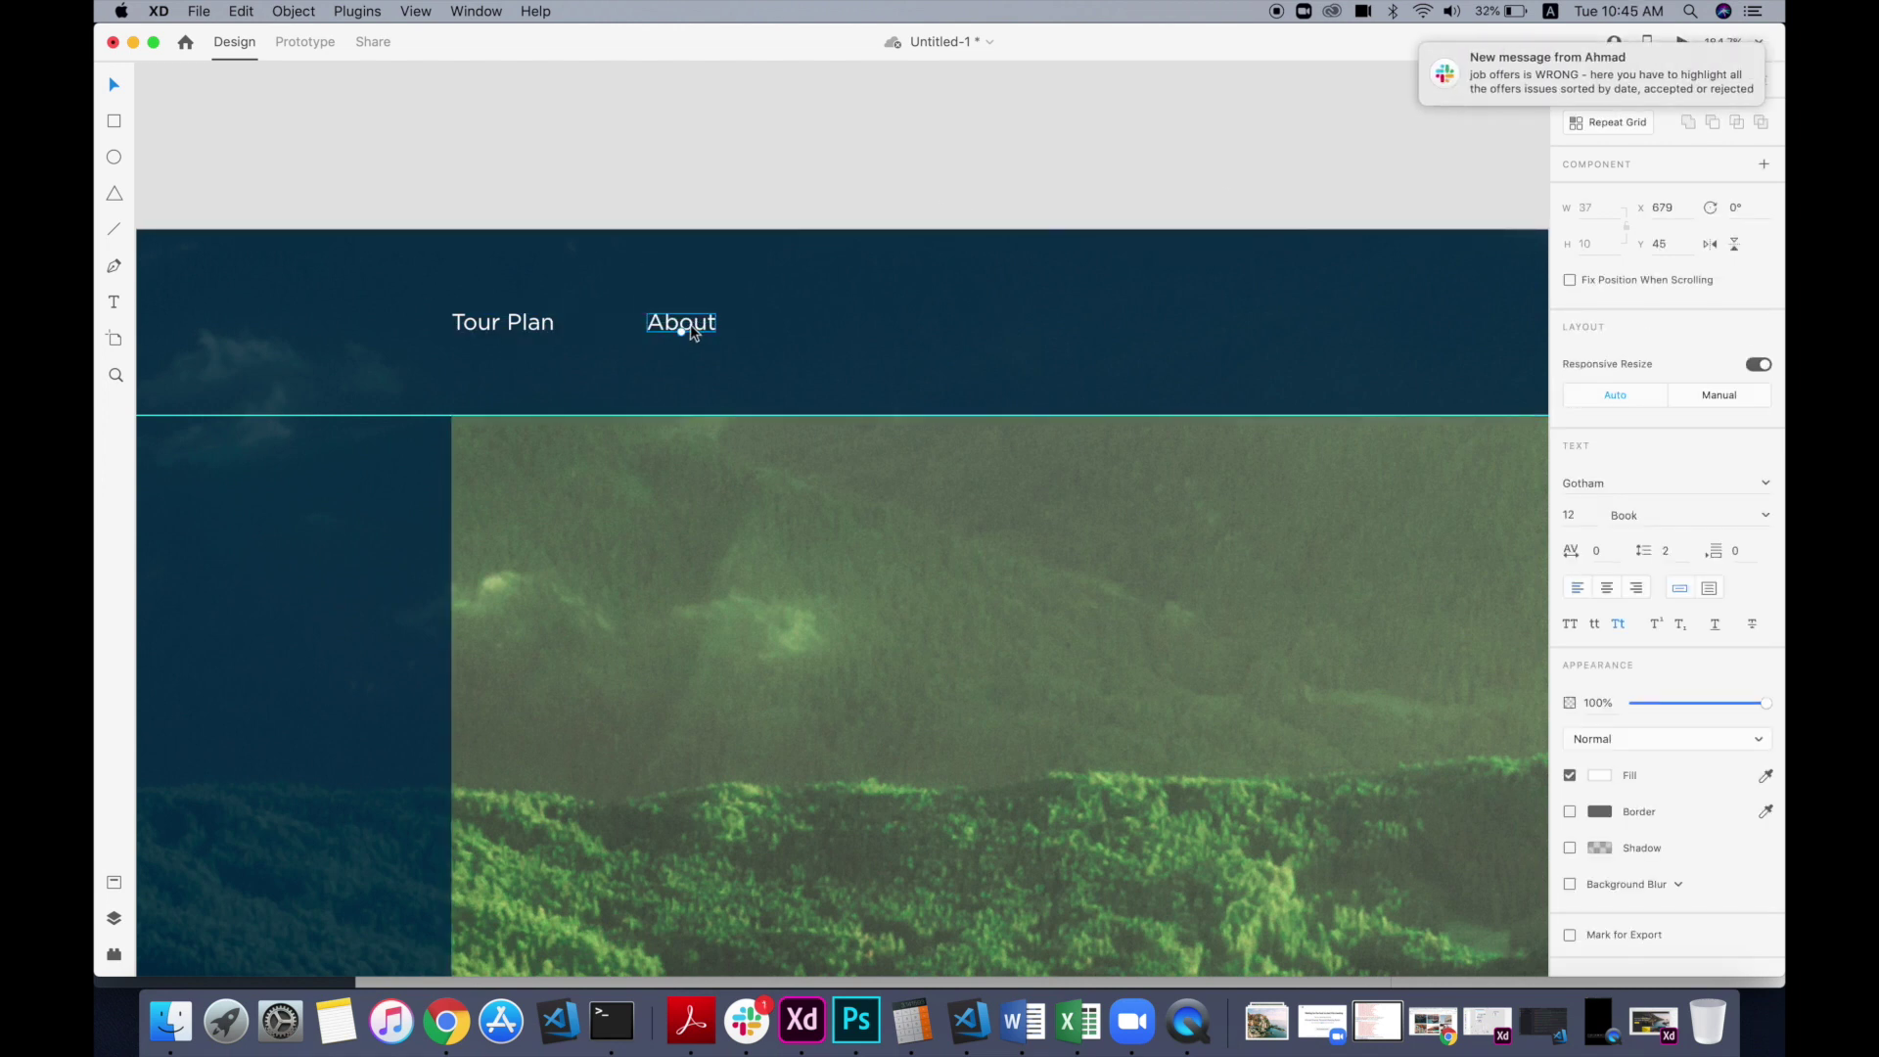
double_click(683, 328)
text(U)
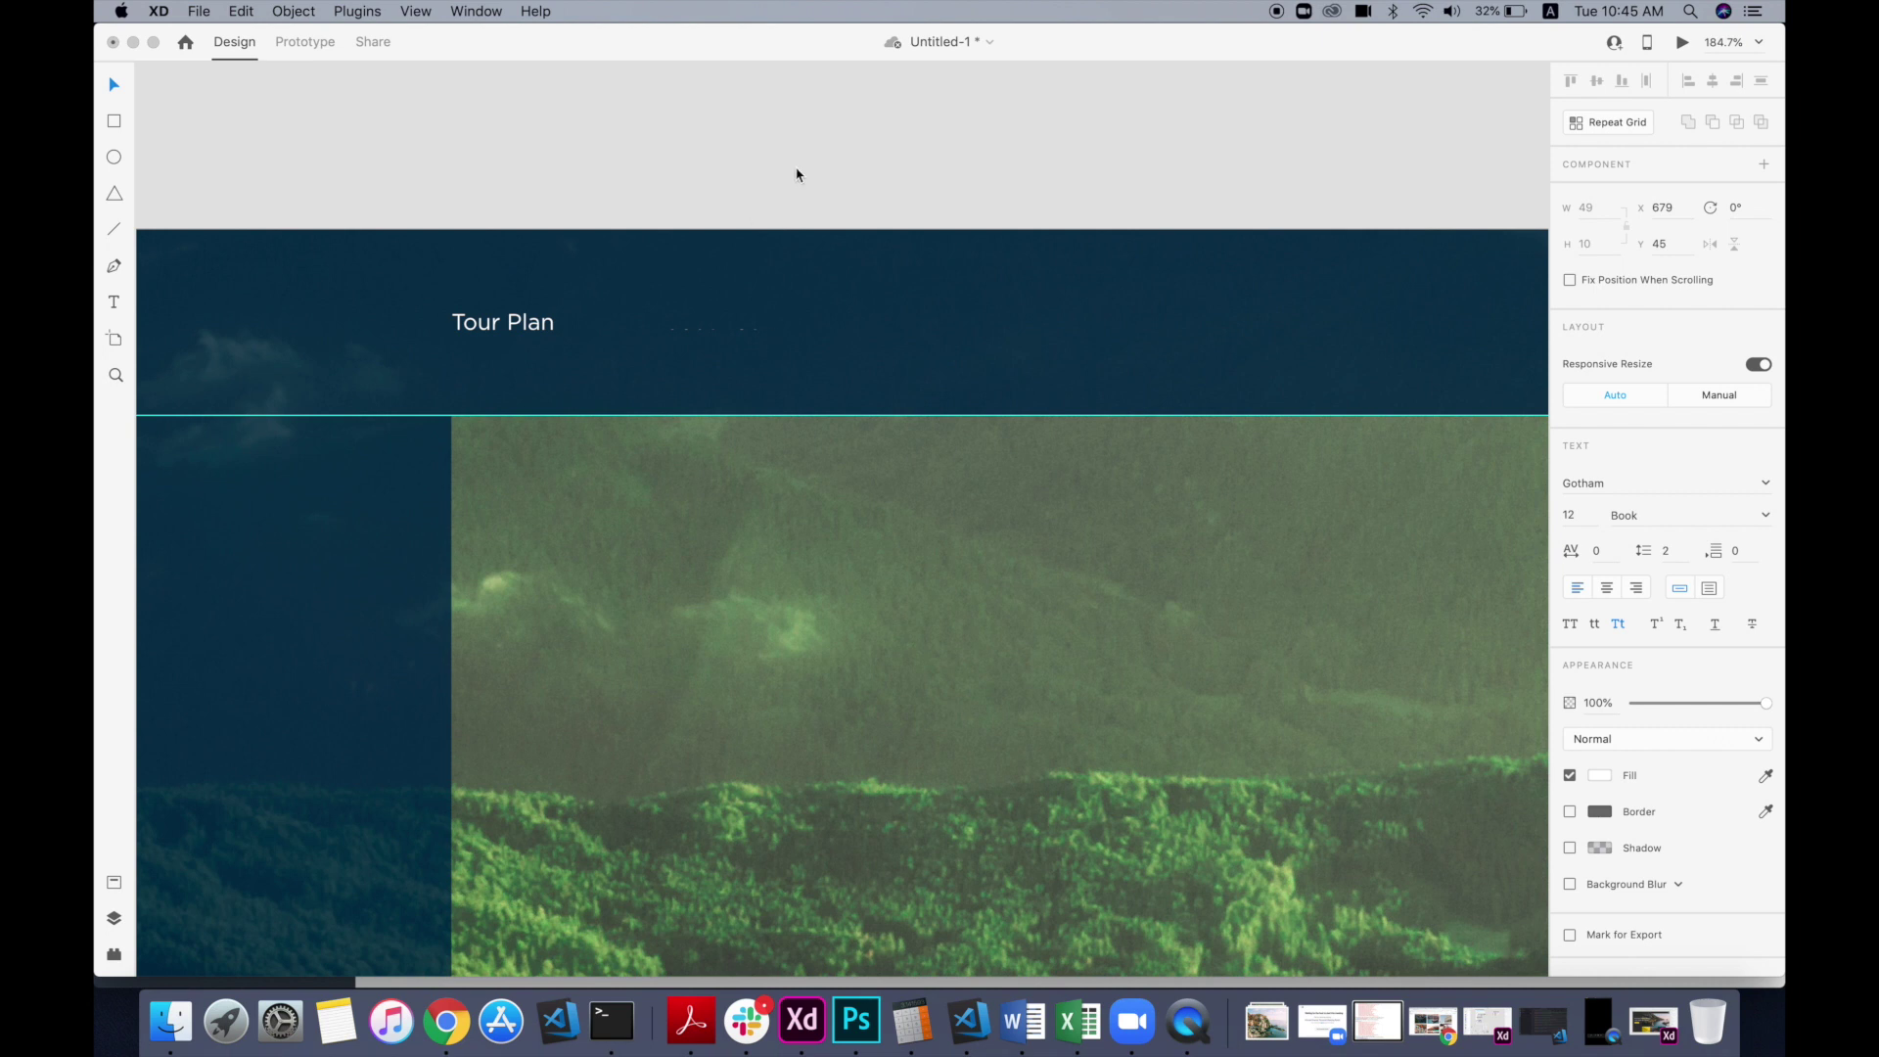
click(797, 169)
click(797, 169)
Step: Duplicate the About Tour label to its right and change the copy's text to "Book Ture"
click(699, 321)
drag(706, 326, 902, 342)
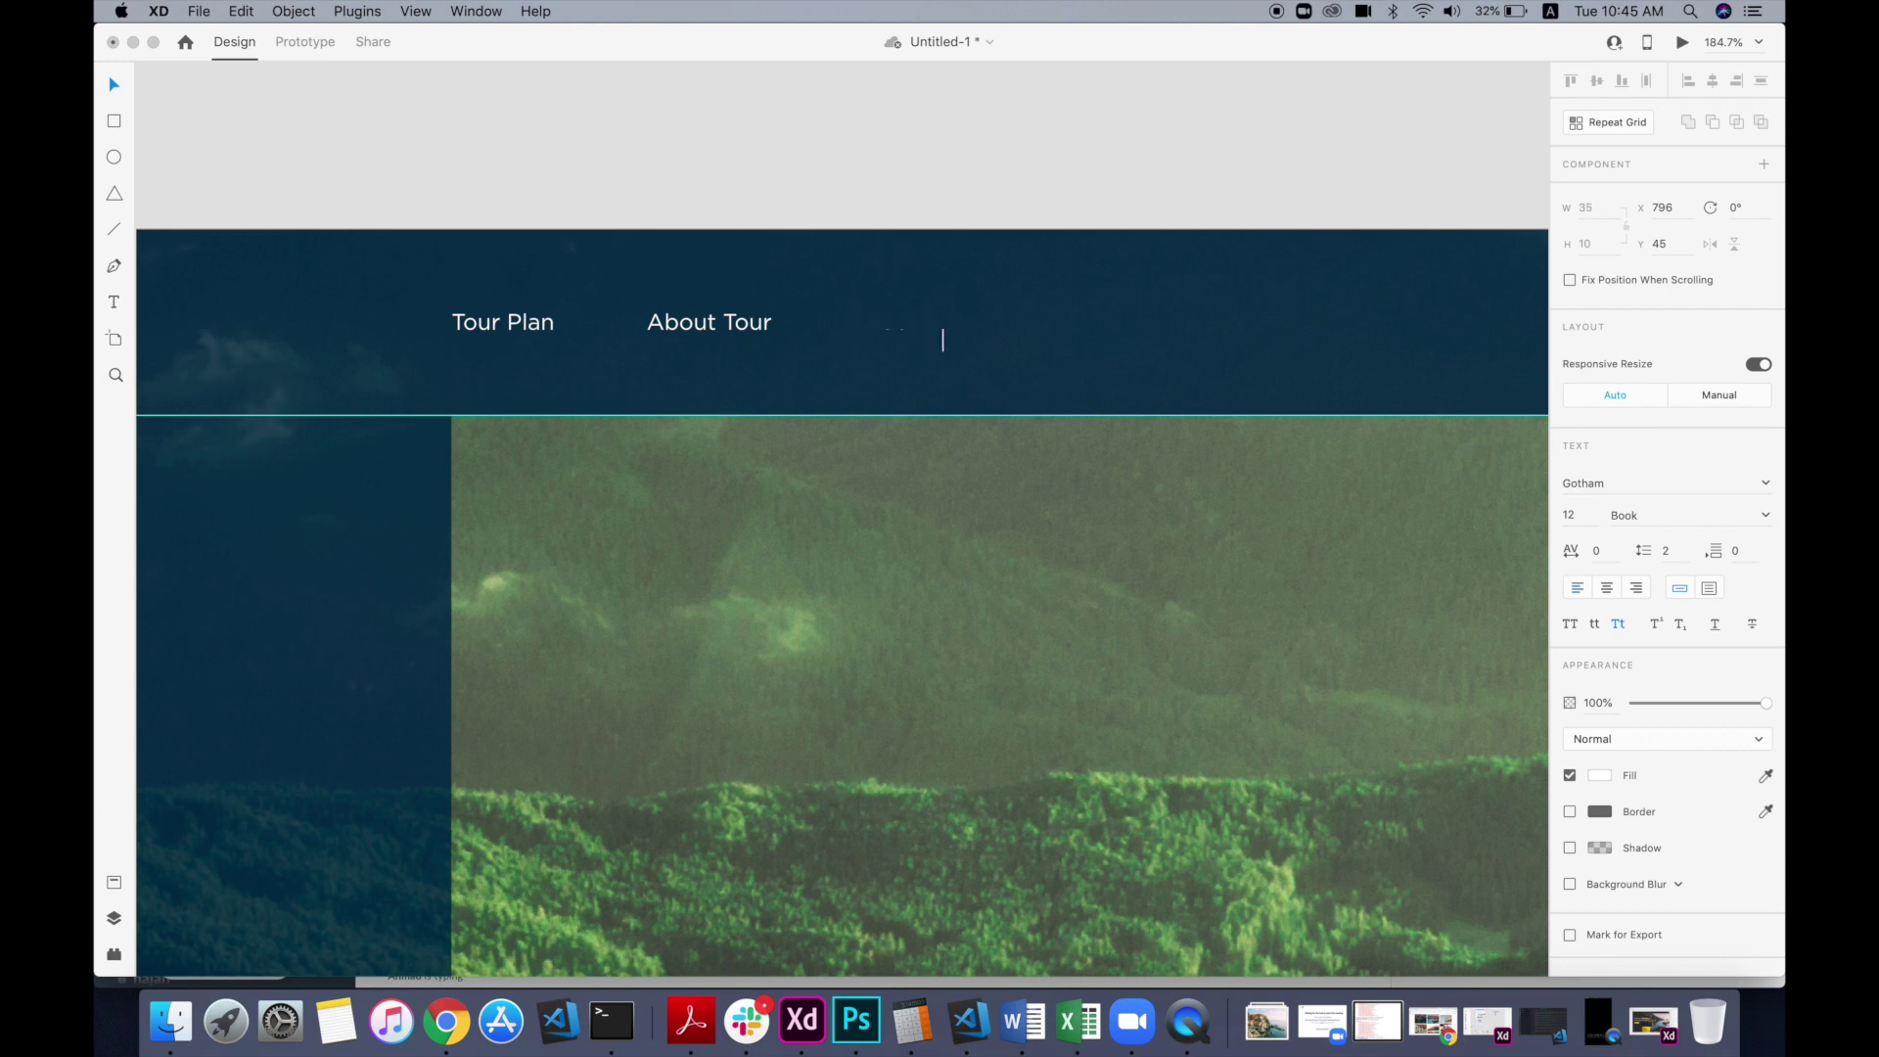
click(1014, 173)
Step: Duplicate the Book Ture label, place the copy to its right and change its text to "Contact Us"
key(super+d)
drag(944, 334, 1141, 354)
double_click(1118, 322)
text(Co)
click(1124, 180)
click(1125, 180)
scroll(1125, 180, down, 6)
scroll(1124, 180, up, 1)
scroll(1125, 180, right, 1)
scroll(1125, 180, right, 3)
scroll(1124, 180, up, 1)
scroll(1121, 177, left, 3)
scroll(1121, 176, down, 1)
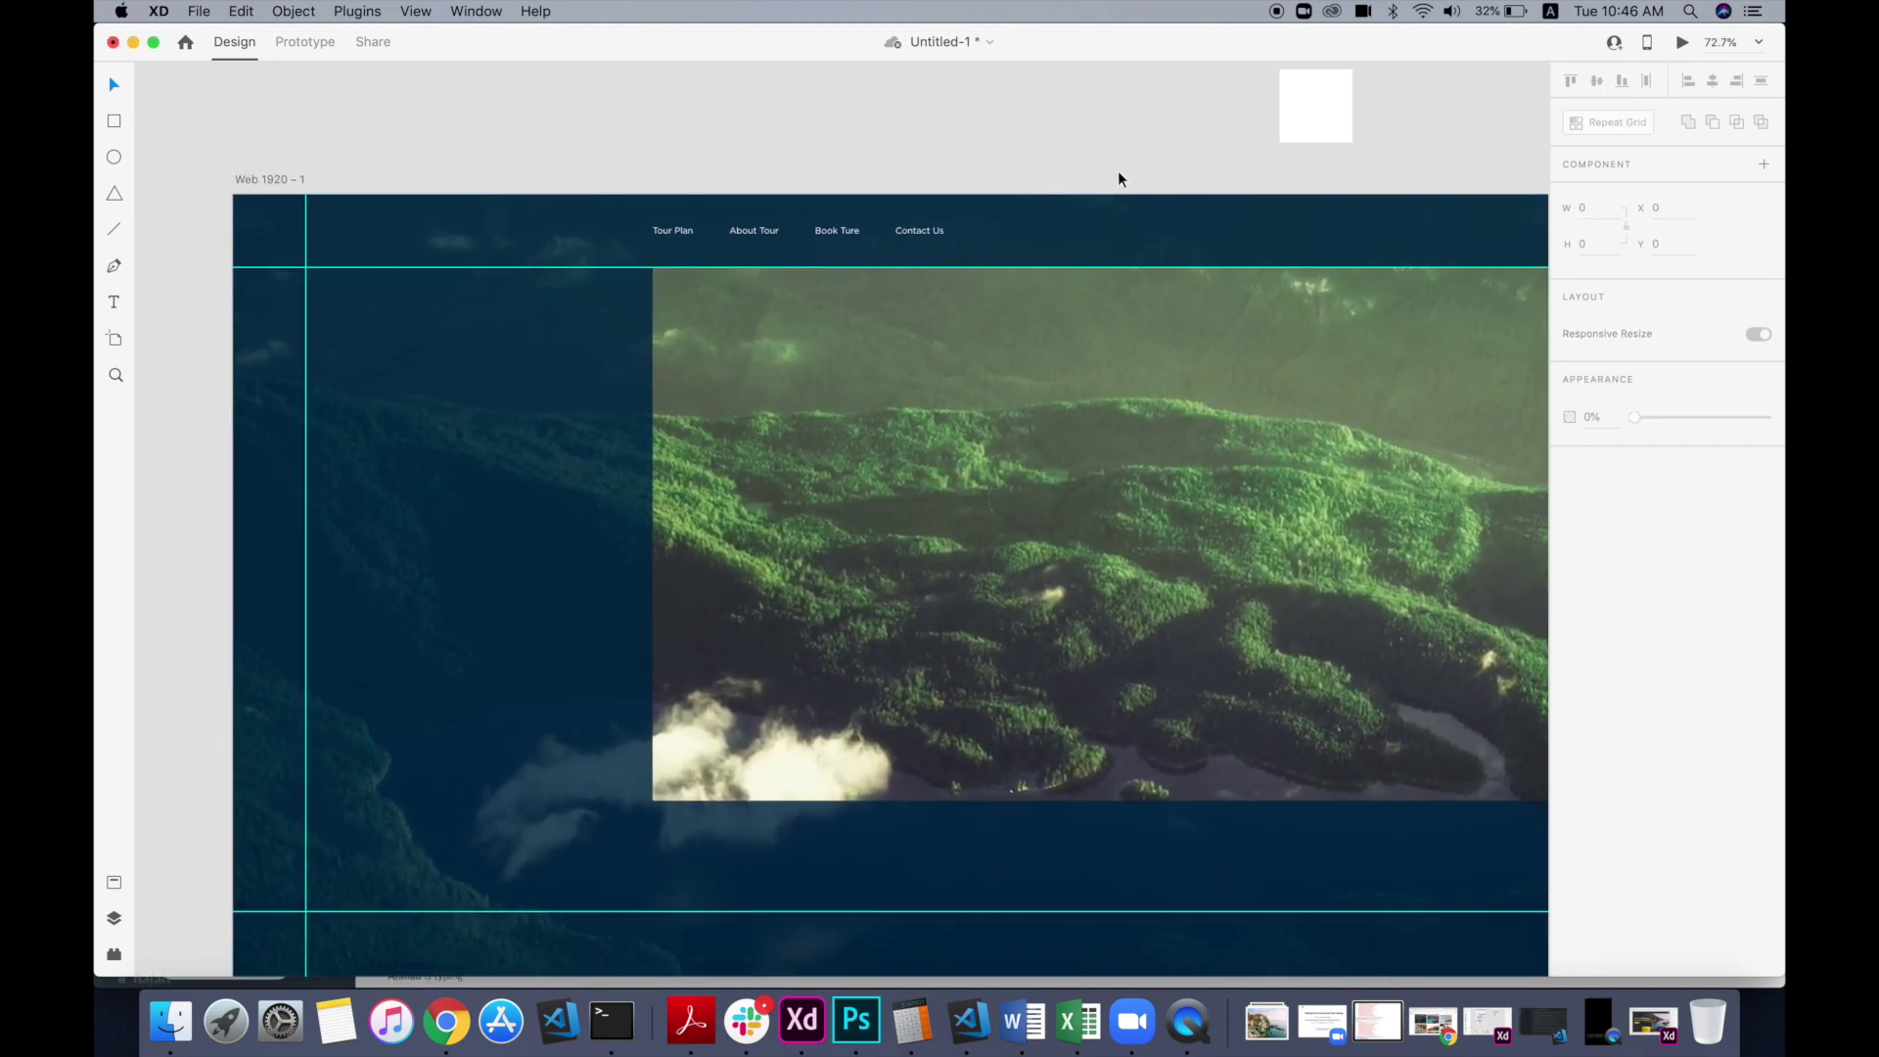
scroll(390, 161, up, 8)
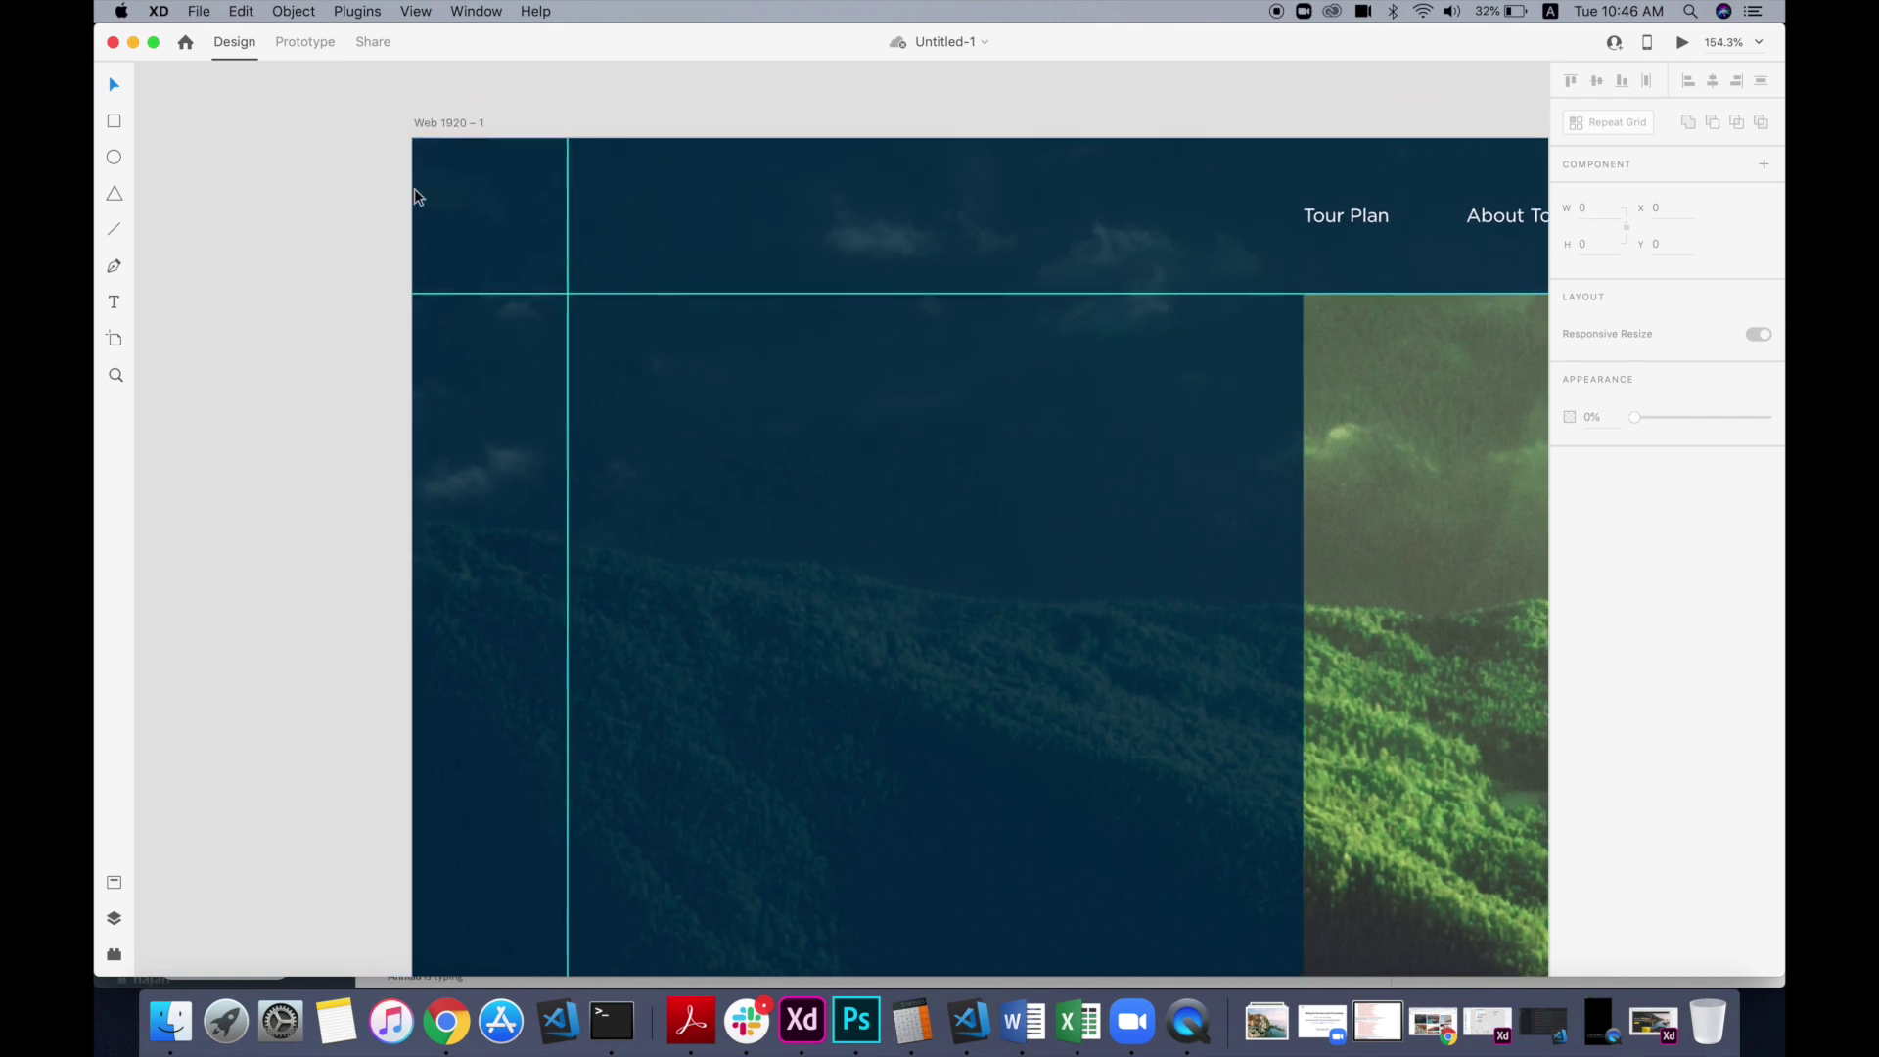
Step: Add a lowercase "t" in the header's corner beside the vertical guide, in Gotham Bold at size 40
click(118, 304)
click(507, 208)
key(Escape)
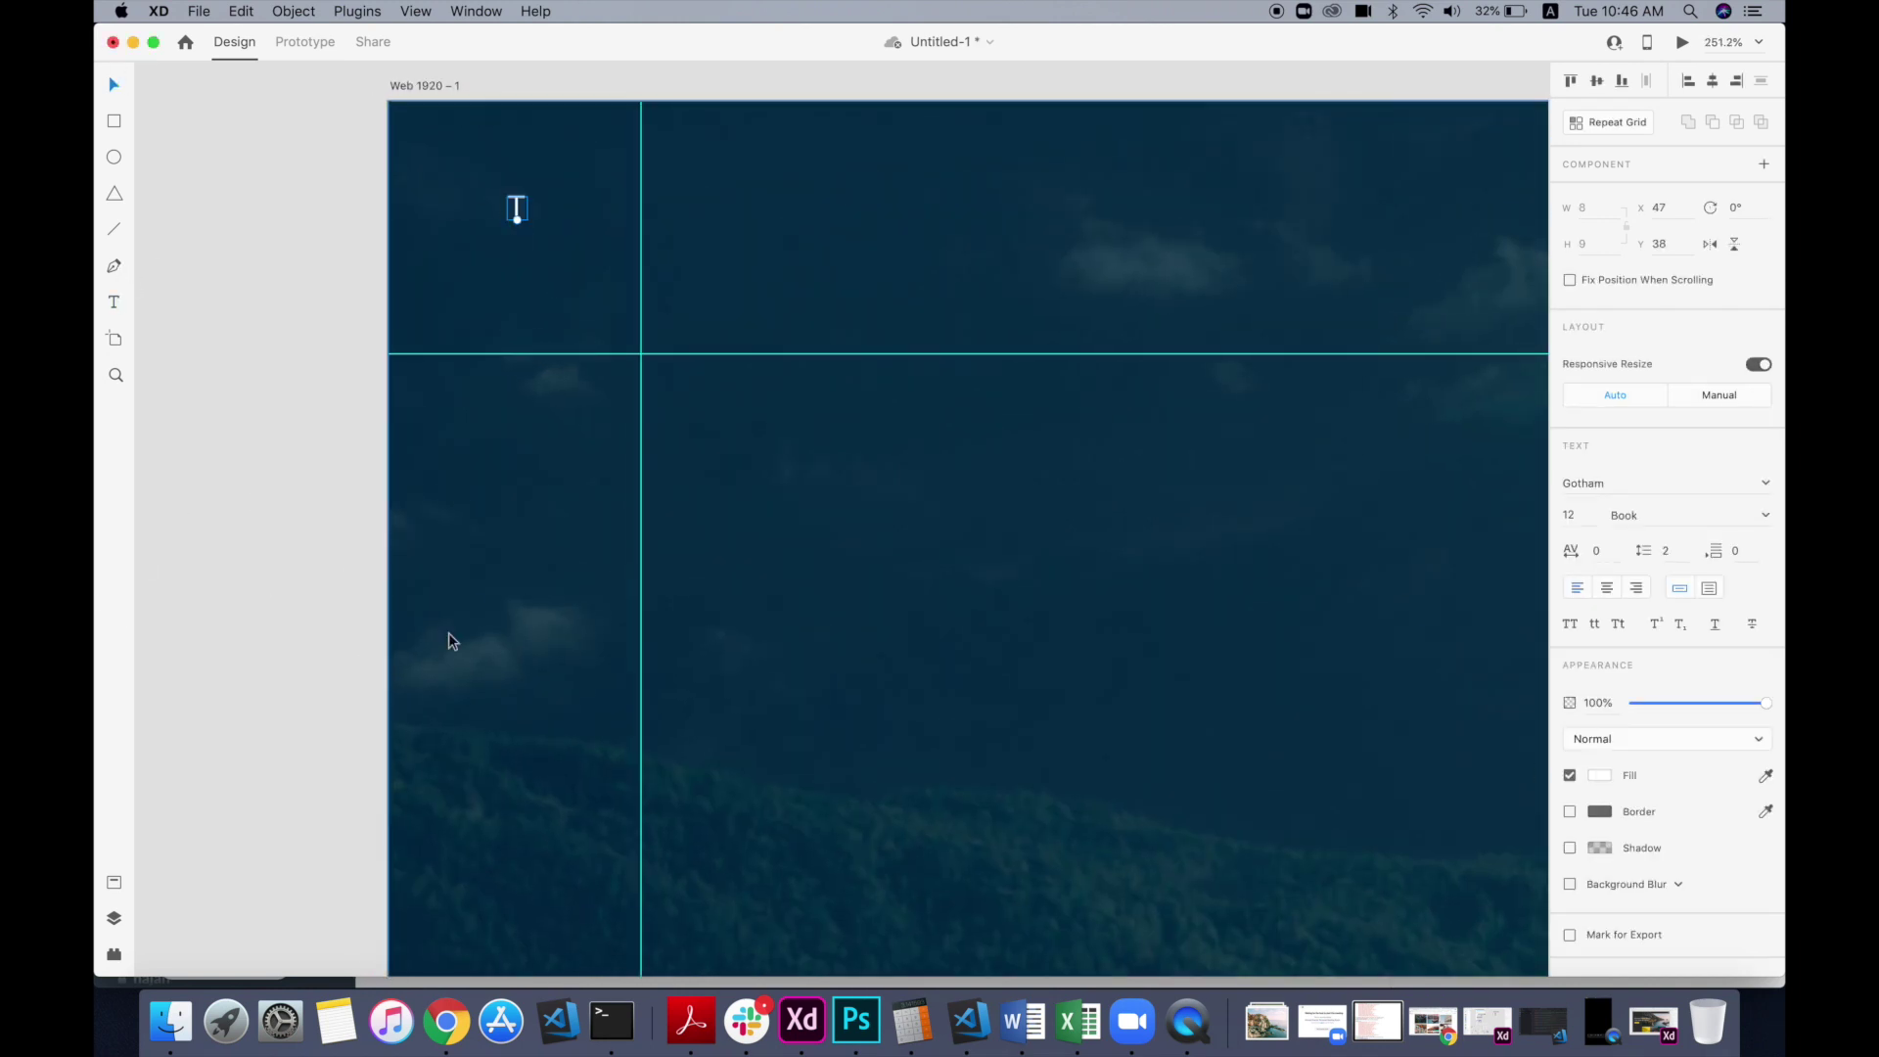
click(1597, 625)
click(1767, 516)
click(1664, 686)
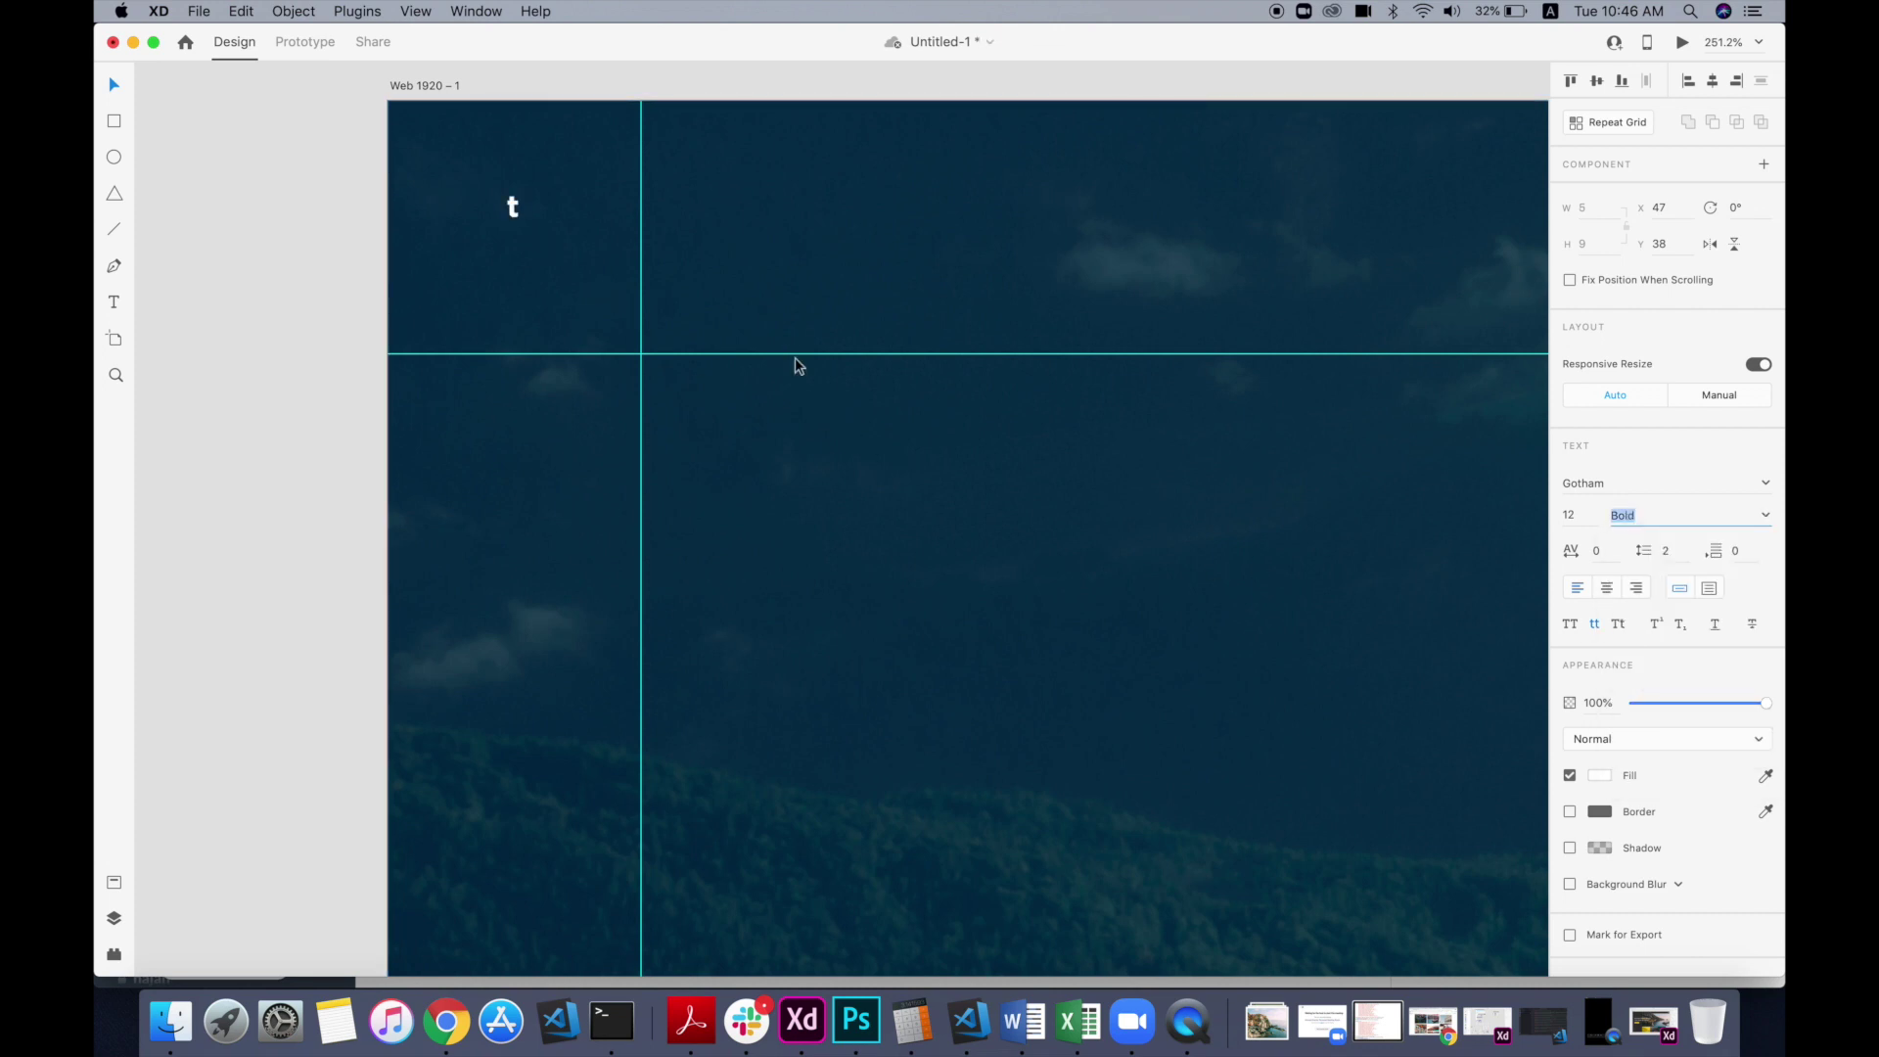
drag(513, 219, 553, 272)
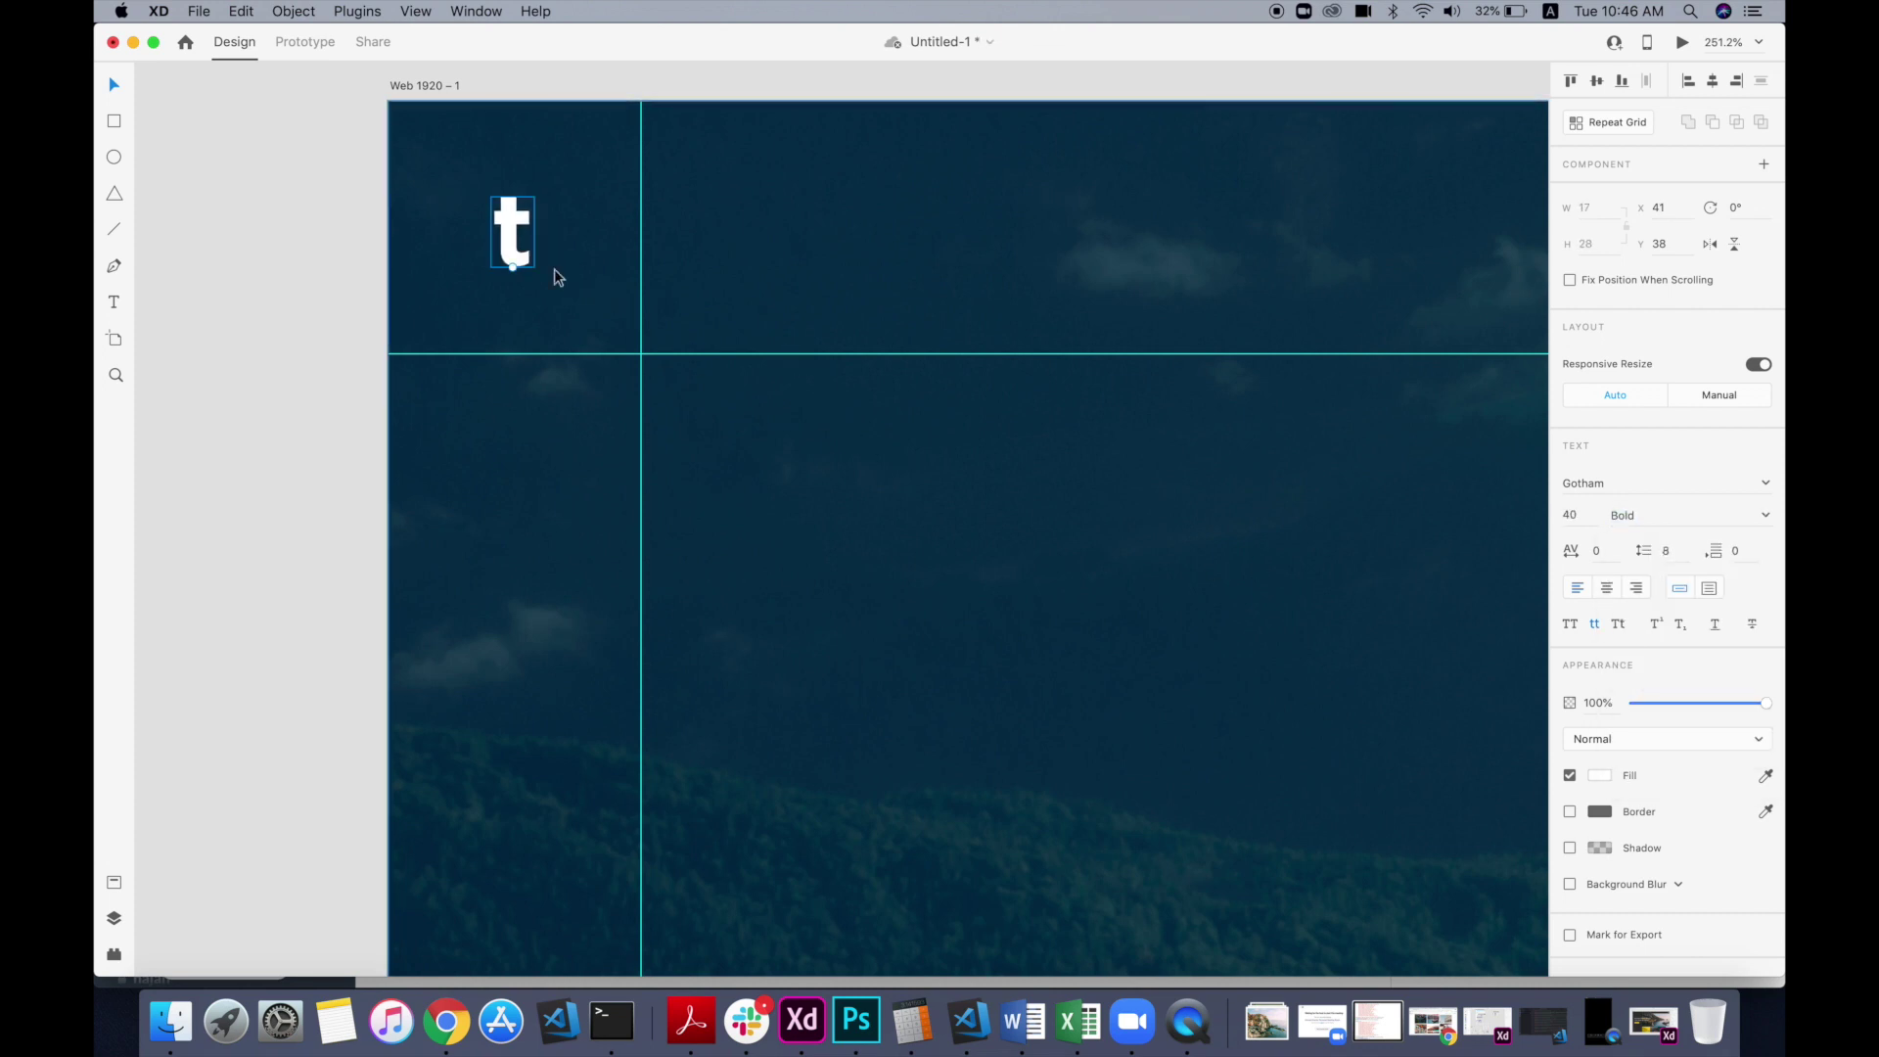
Step: Convert the letter t to a path and restyle it with a white border and no fill
click(294, 11)
mouse_move(382, 370)
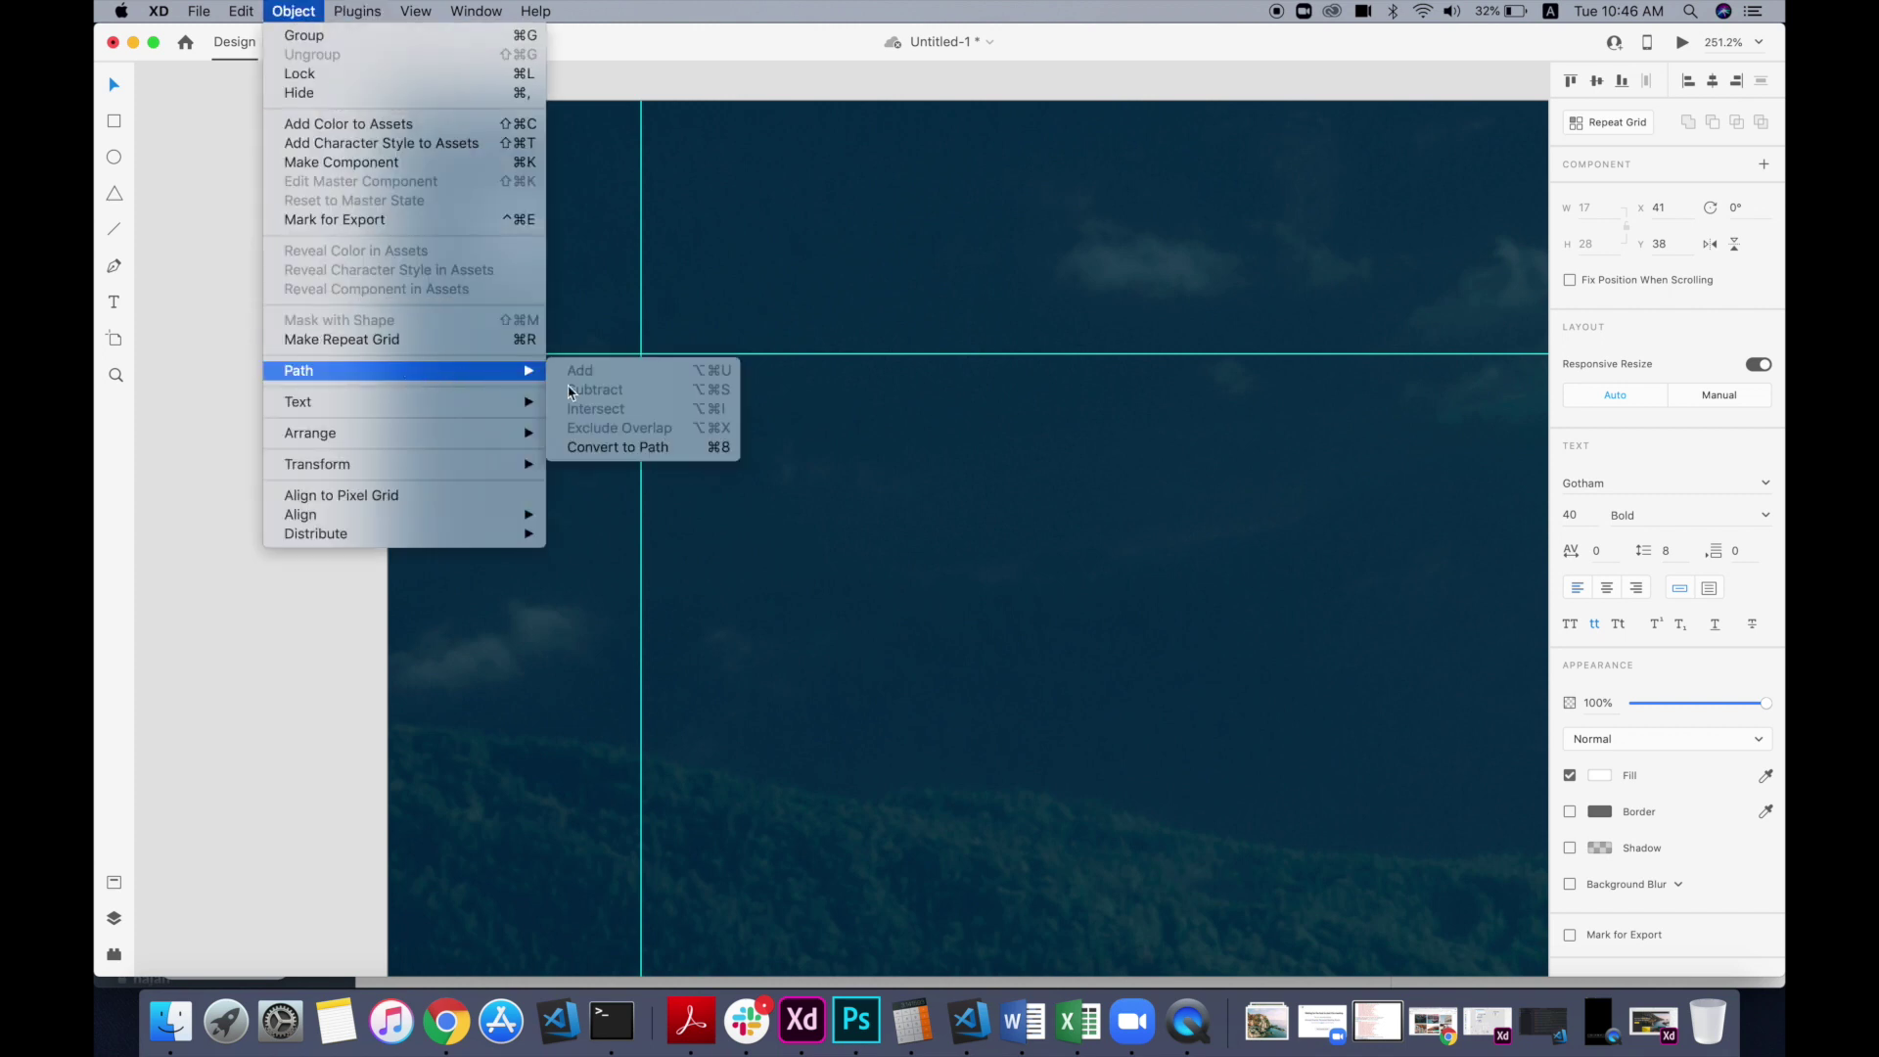
click(607, 452)
scroll(450, 250, up, 5)
click(1570, 592)
click(1599, 593)
drag(1439, 519, 1297, 374)
click(1687, 575)
click(1570, 556)
scroll(743, 483, down, 5)
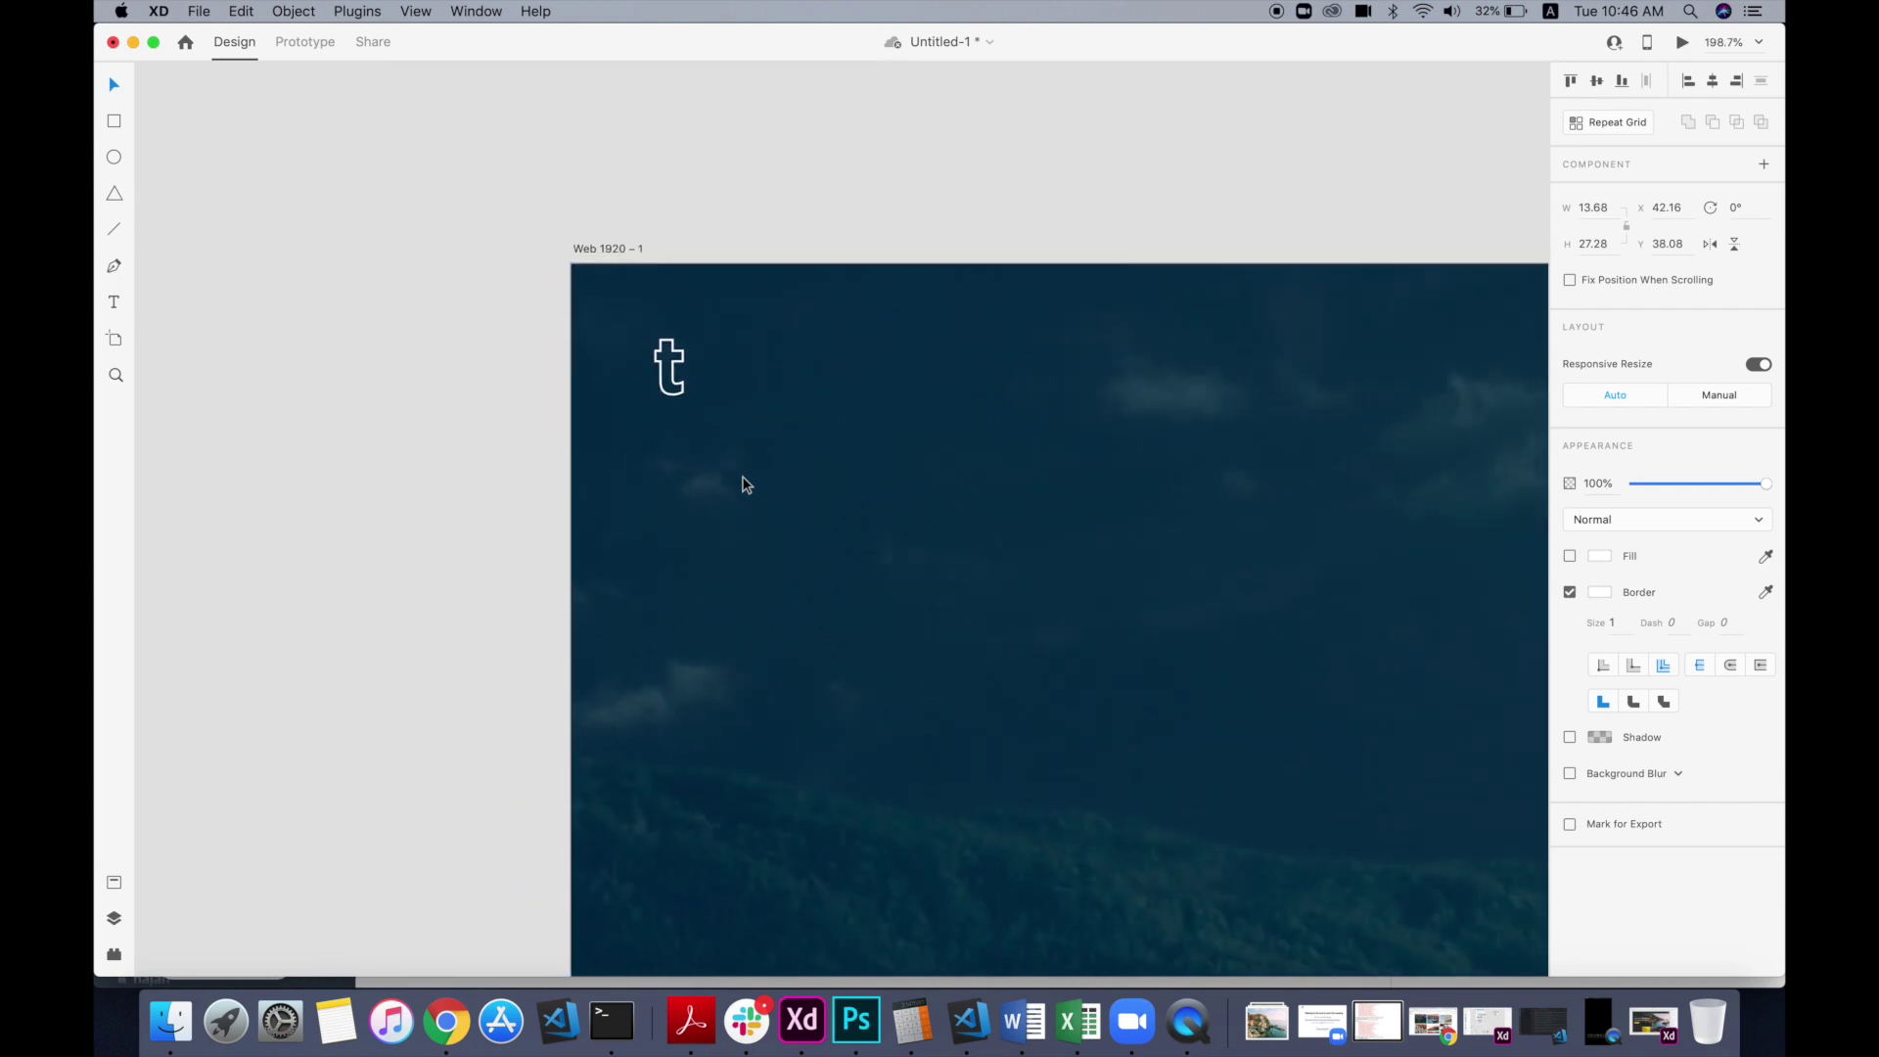
click(472, 501)
Step: Add a white bold period at size 12 and place it at the base of the outlined t
scroll(472, 501, up, 5)
scroll(874, 329, up, 4)
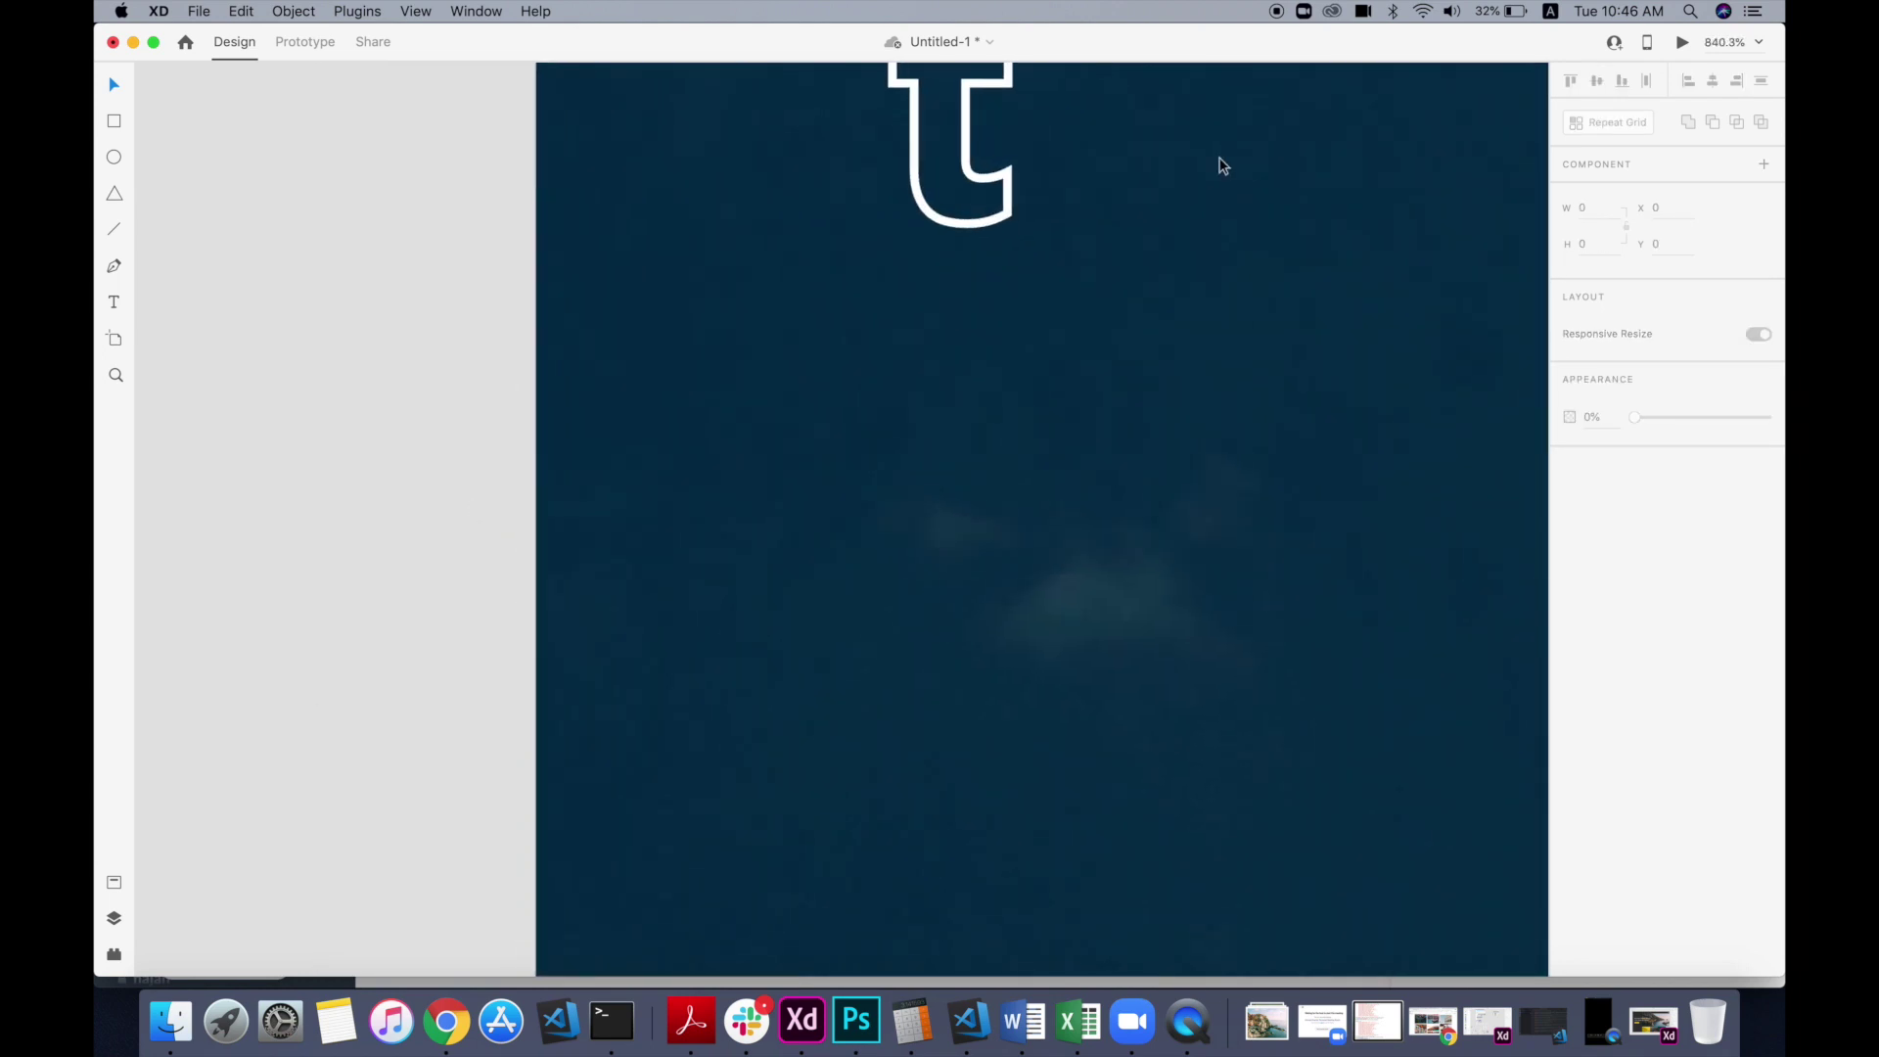
click(114, 302)
click(641, 533)
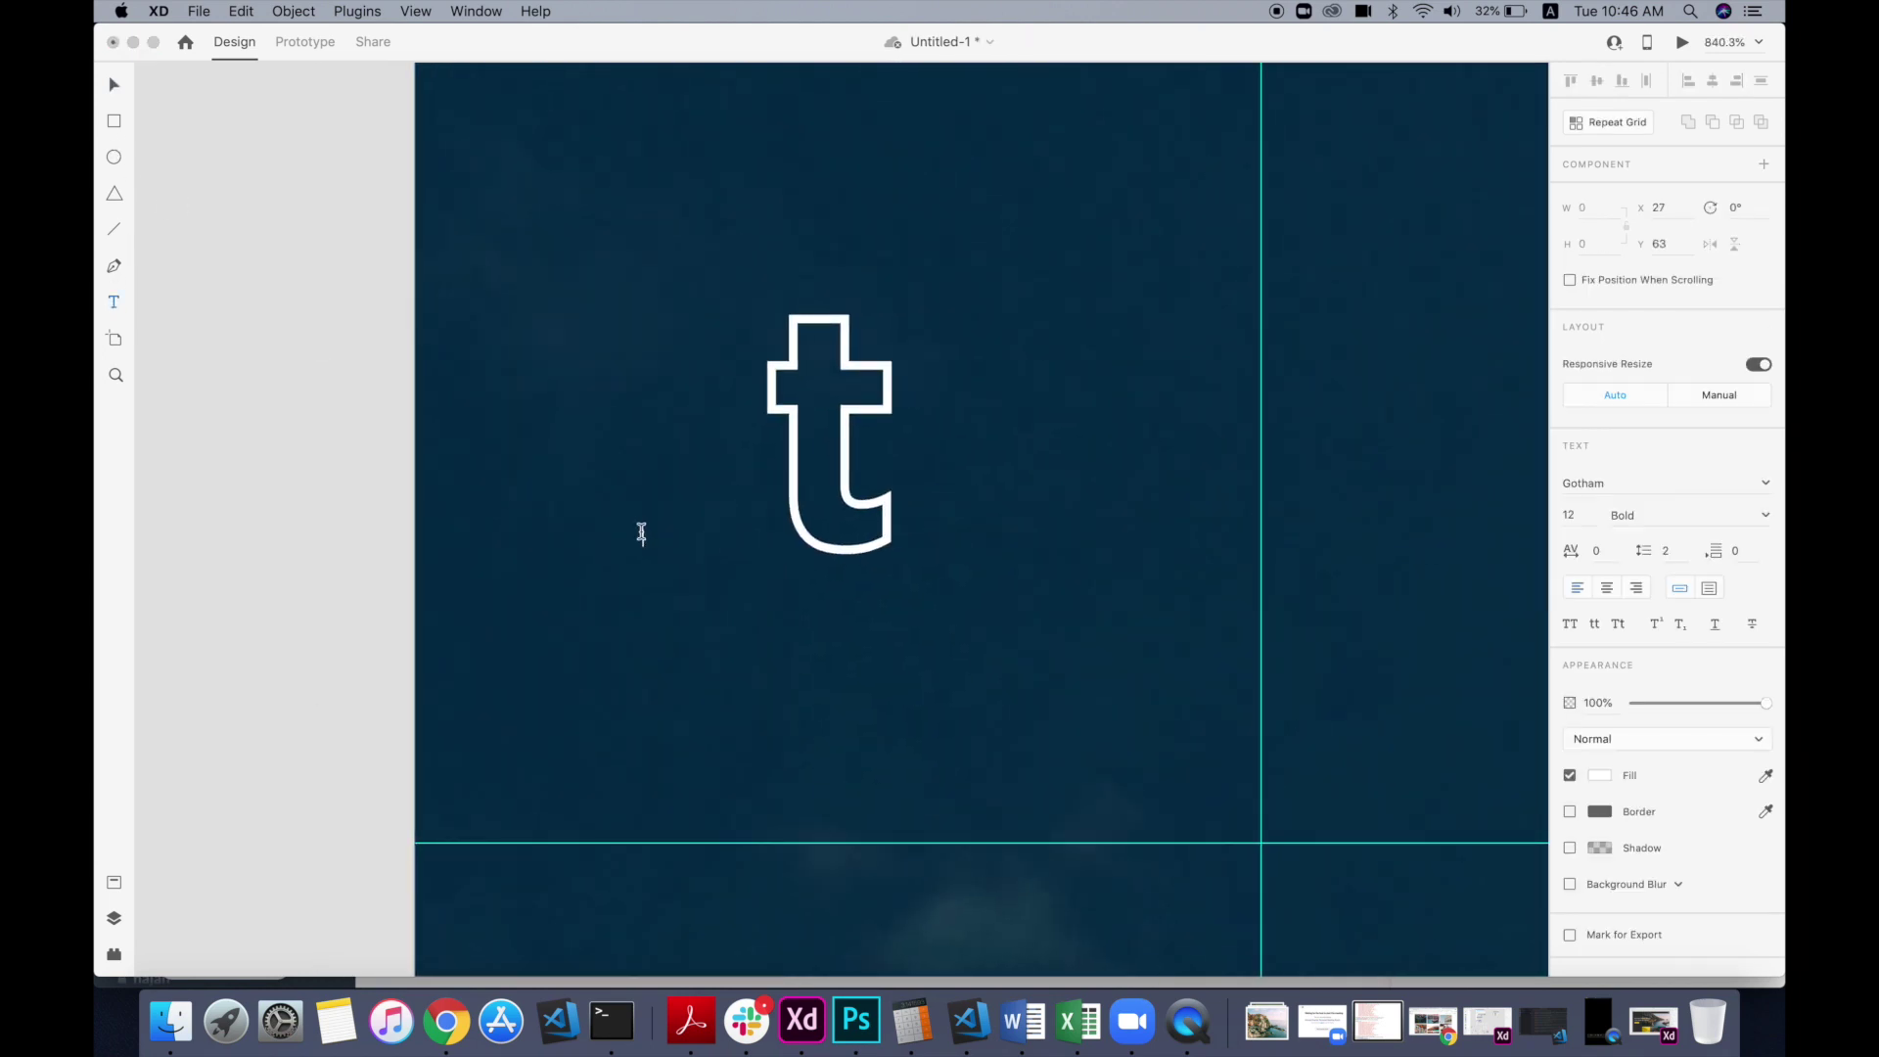
click(115, 91)
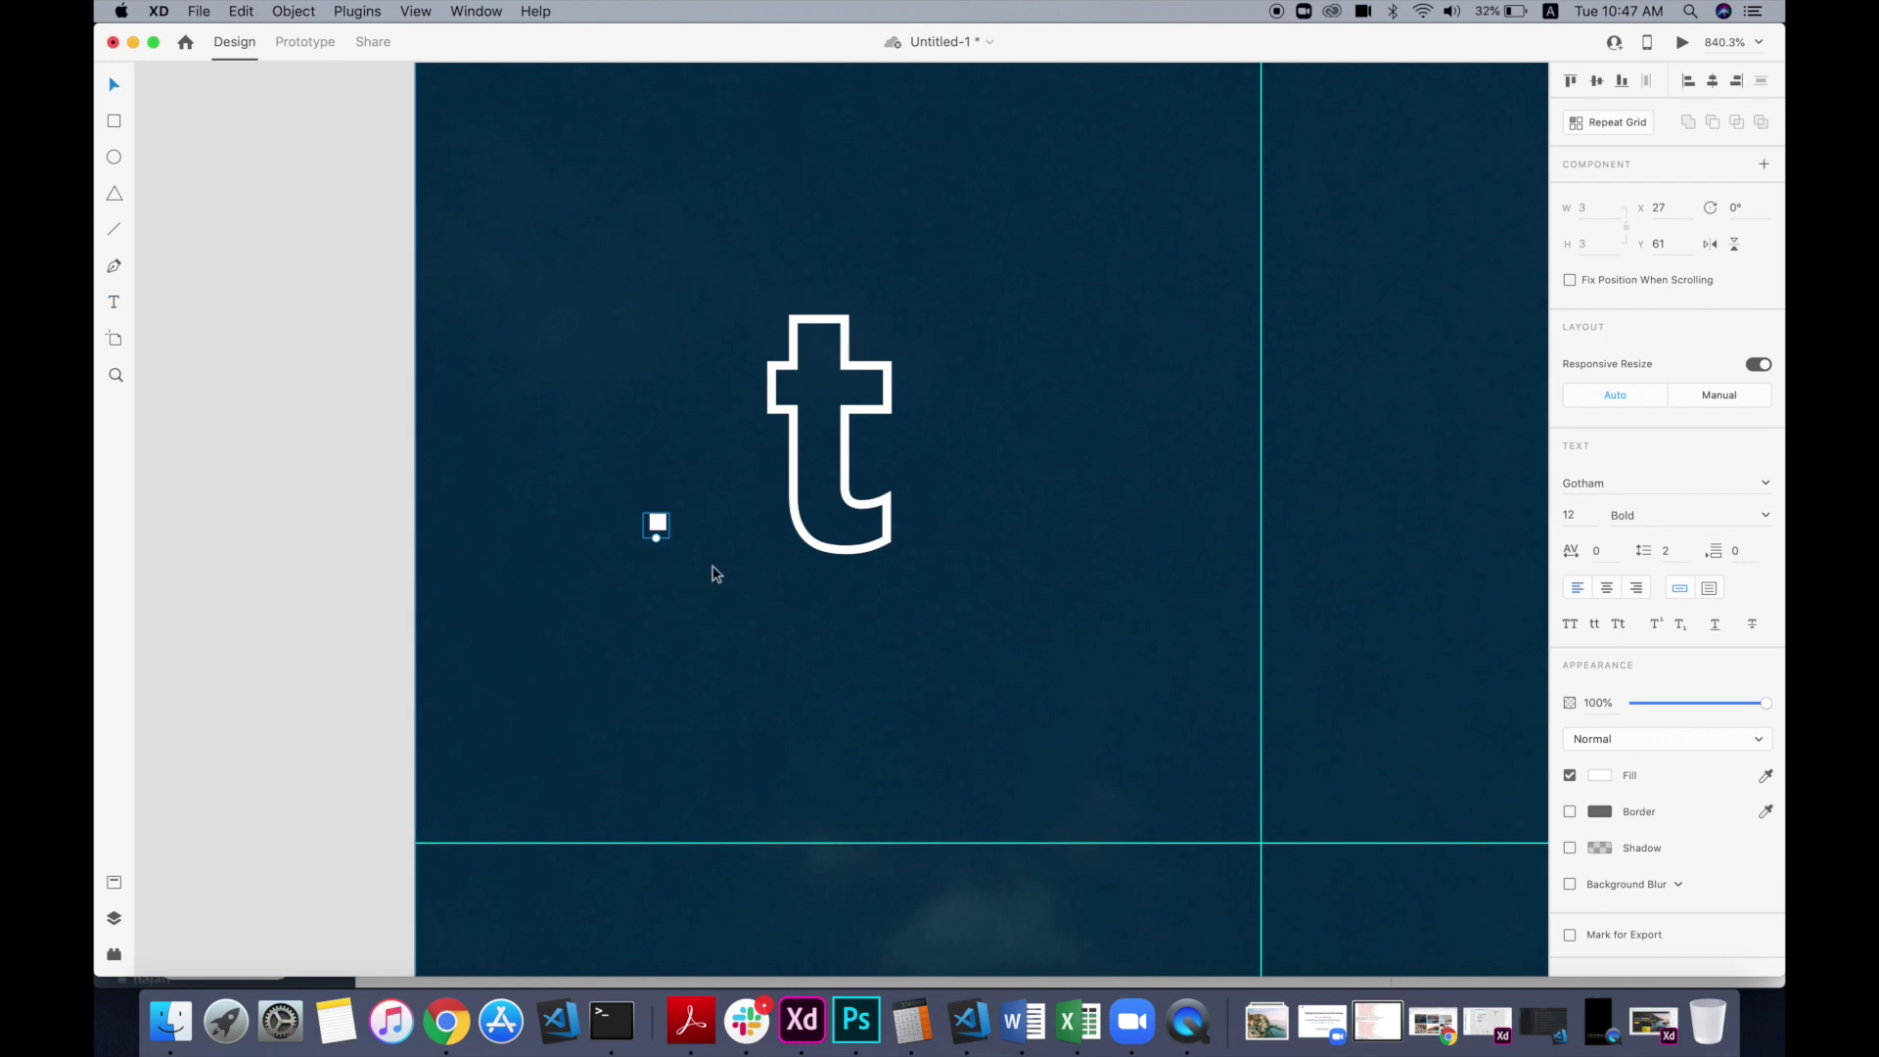
key(Right)
key(Right)
key(Right)
key(Right)
key(Right)
key(Right)
drag(919, 537, 915, 544)
scroll(914, 544, down, 5)
click(557, 586)
scroll(557, 586, down, 5)
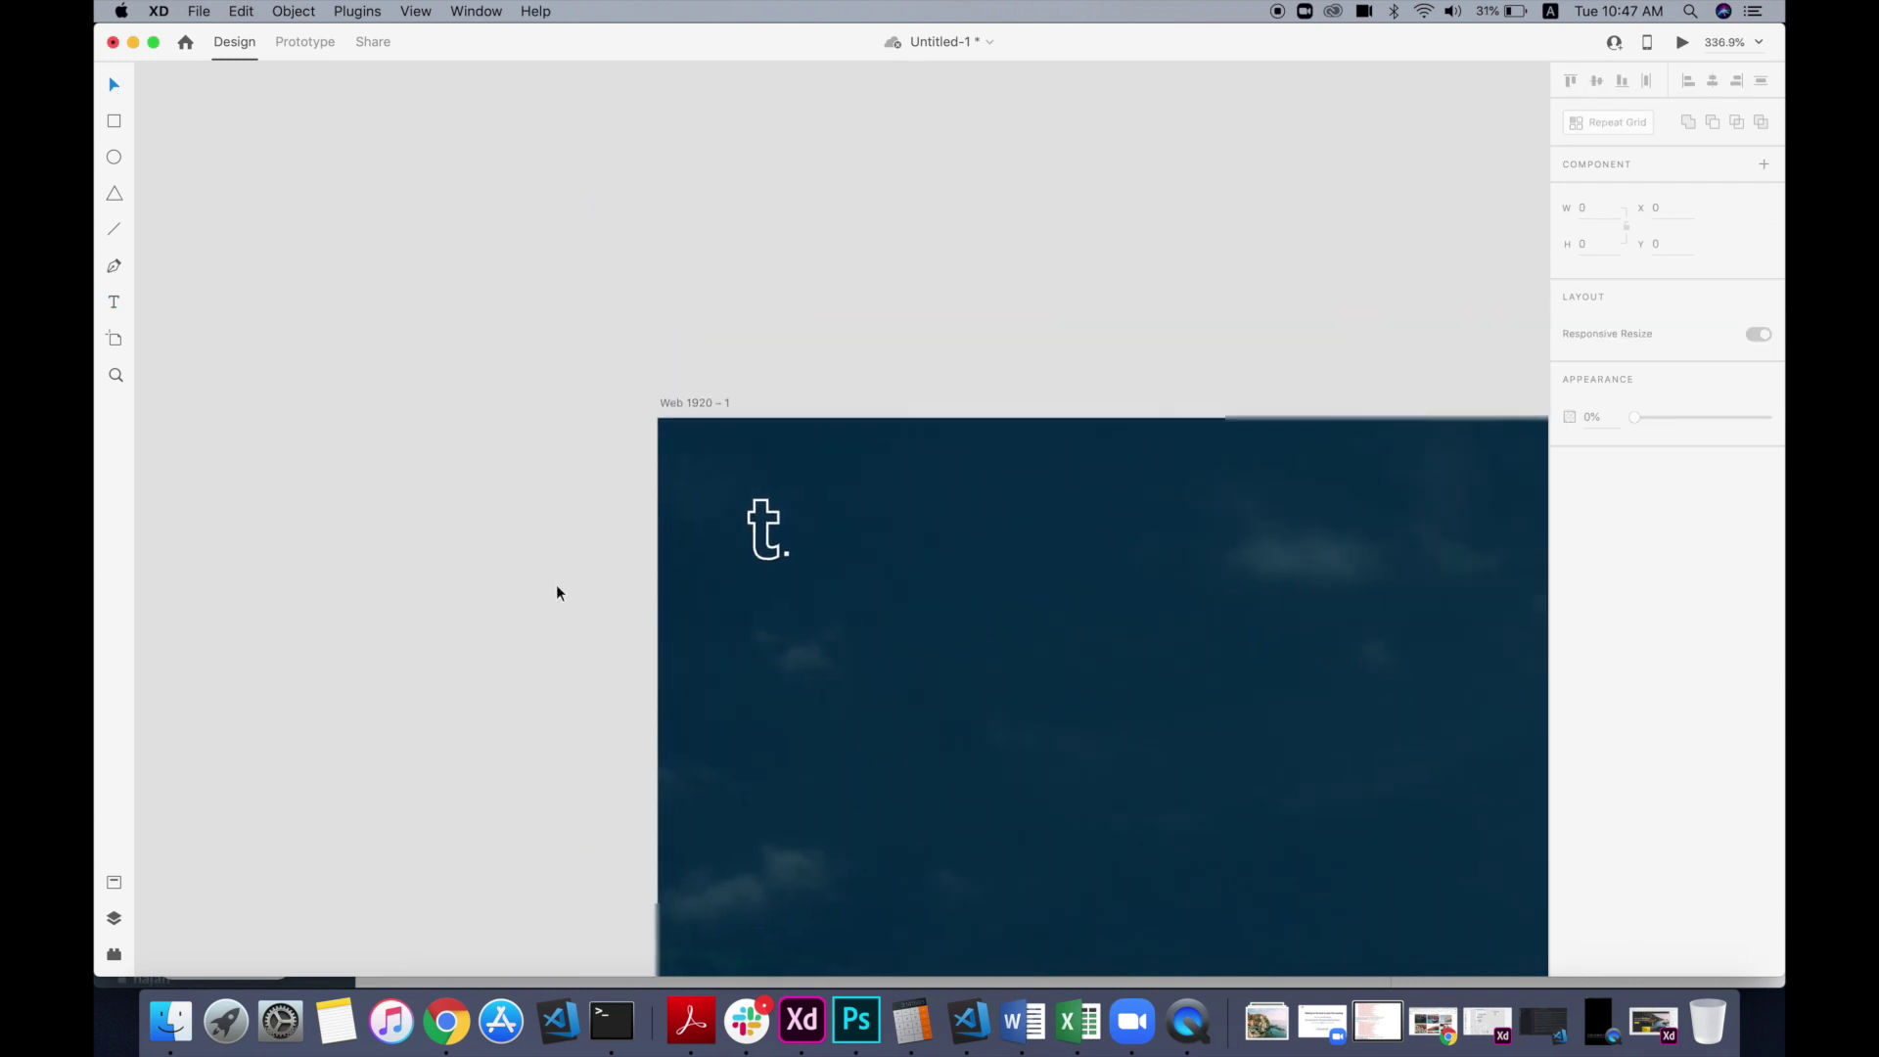
scroll(556, 585, down, 4)
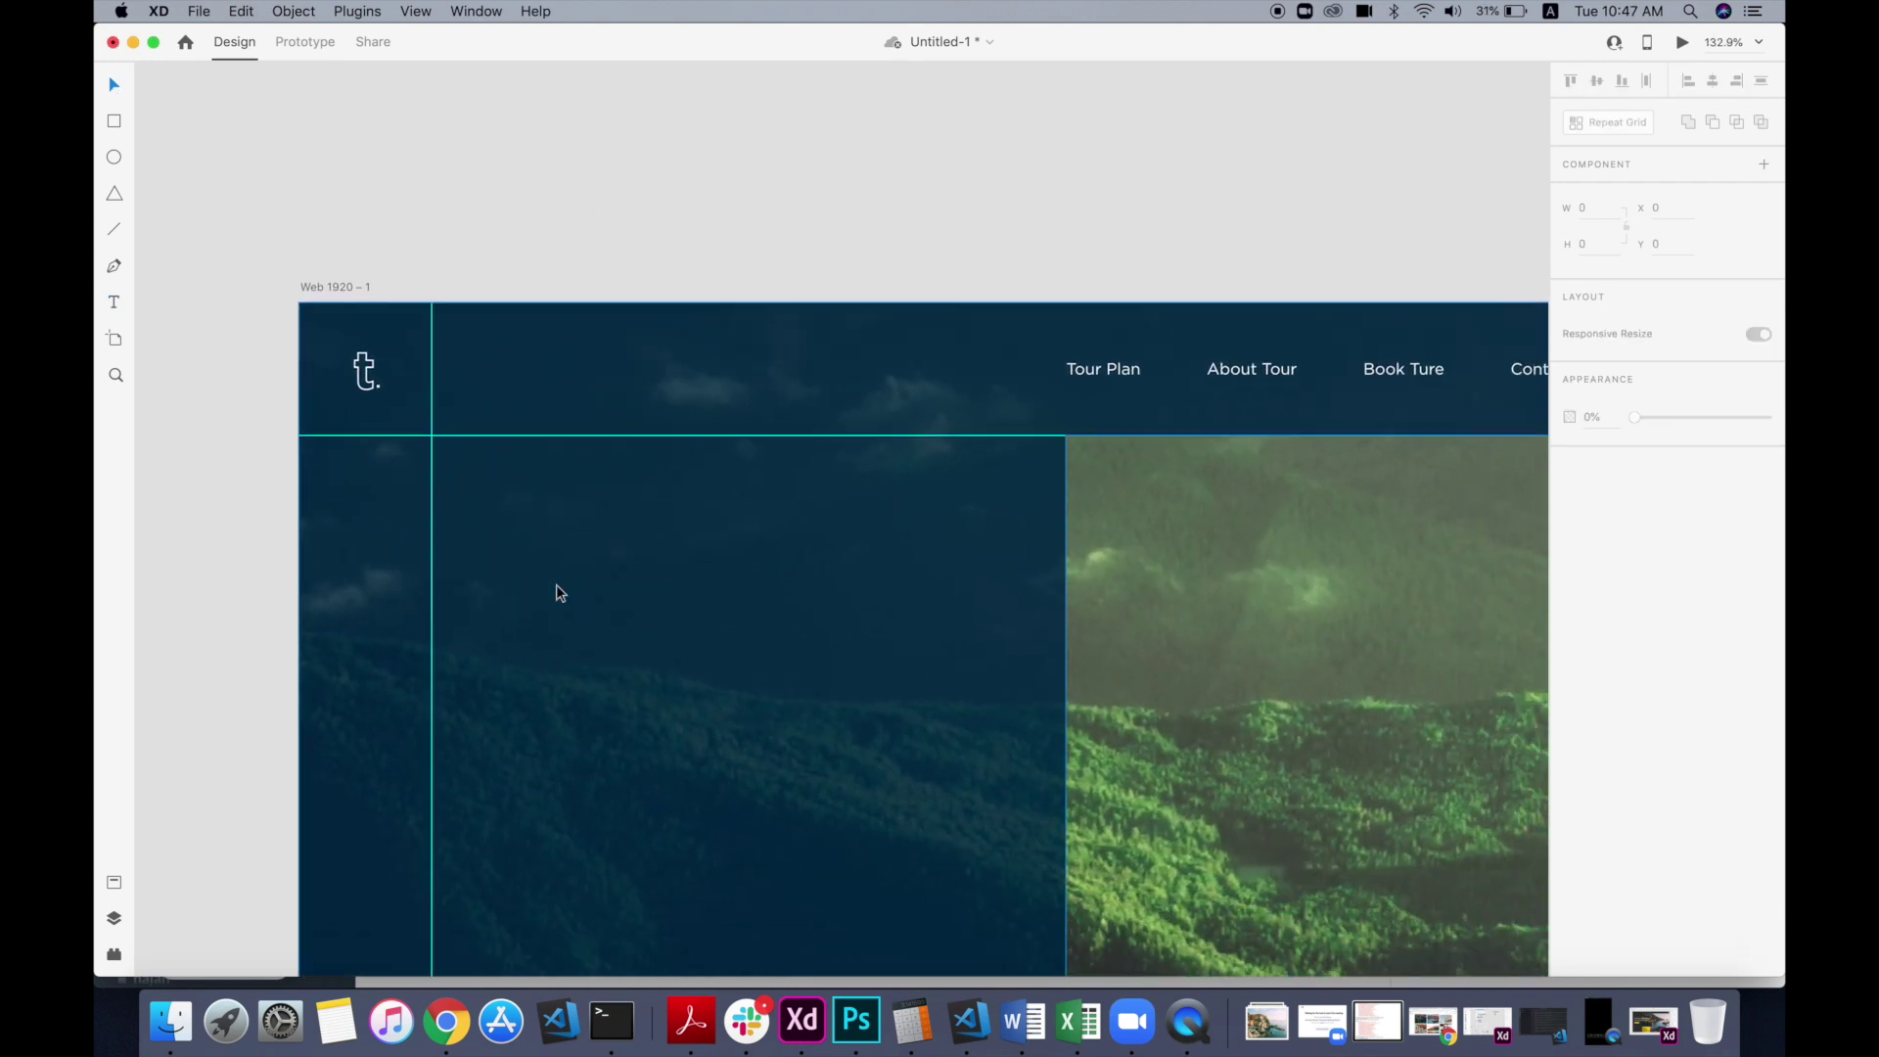
Step: Group the outlined t and its period into a single logo object
scroll(448, 519, up, 8)
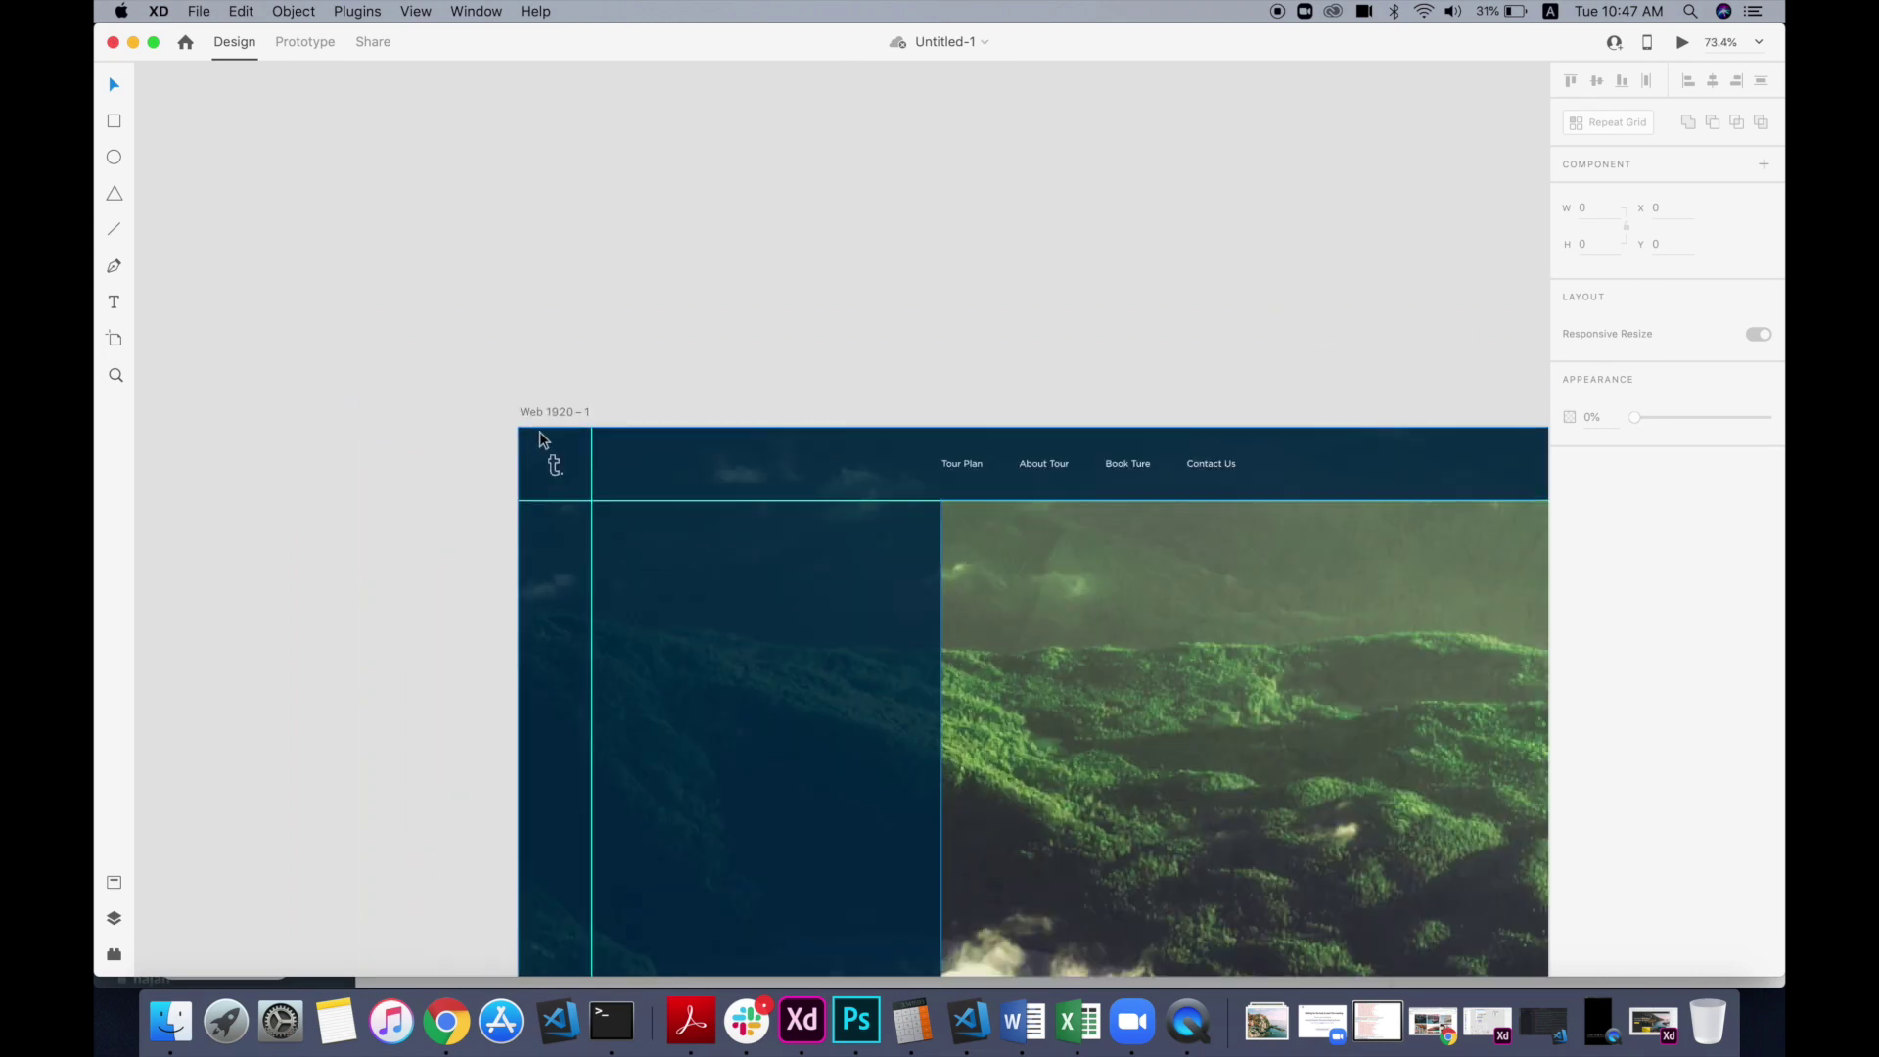
drag(419, 439, 592, 590)
click(708, 565)
key(super+g)
click(367, 642)
key(super+z)
shift+click(622, 541)
key(super+g)
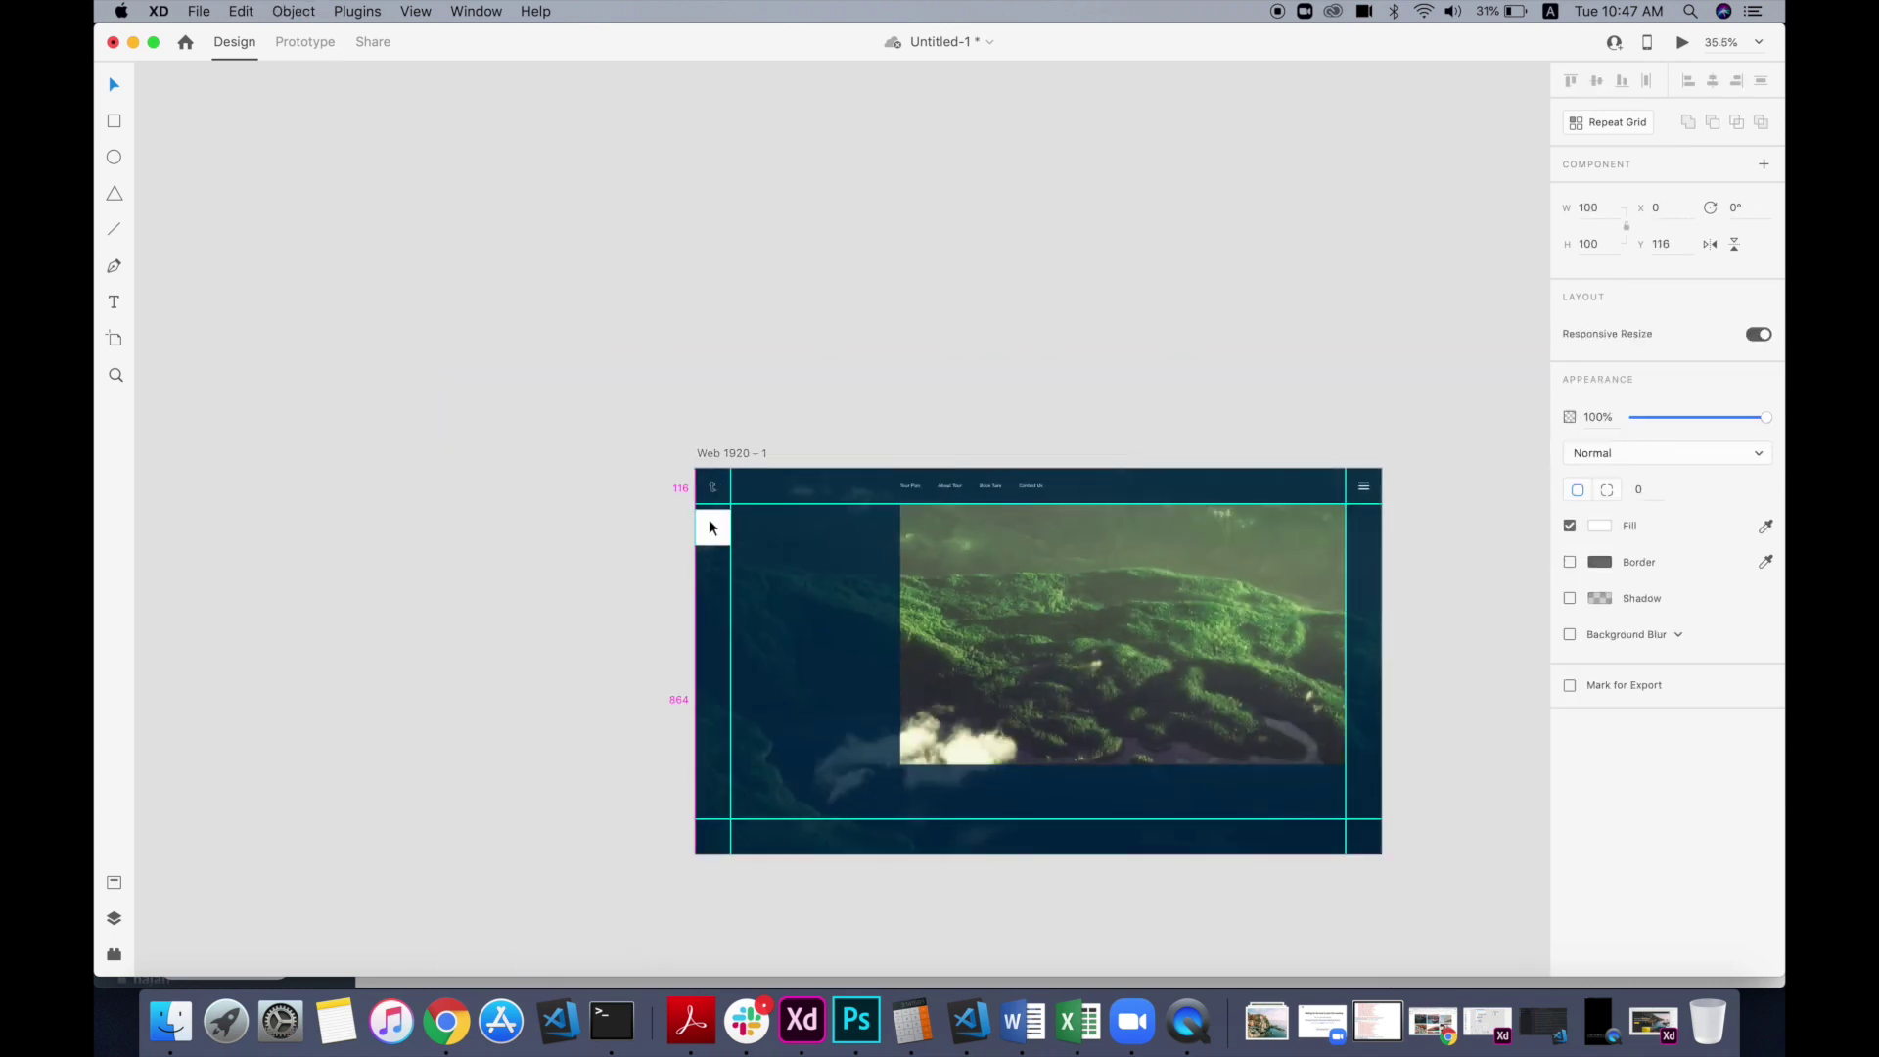
Step: Centre the t logo in the header's corner using the 100 × 100 white square, and move the square off the artboard
scroll(709, 519, up, 5)
drag(711, 528, 702, 326)
shift+click(733, 386)
click(1712, 82)
click(1597, 82)
click(1178, 218)
drag(751, 418, 570, 428)
Step: Set the logo's border size to 2
scroll(589, 464, down, 5)
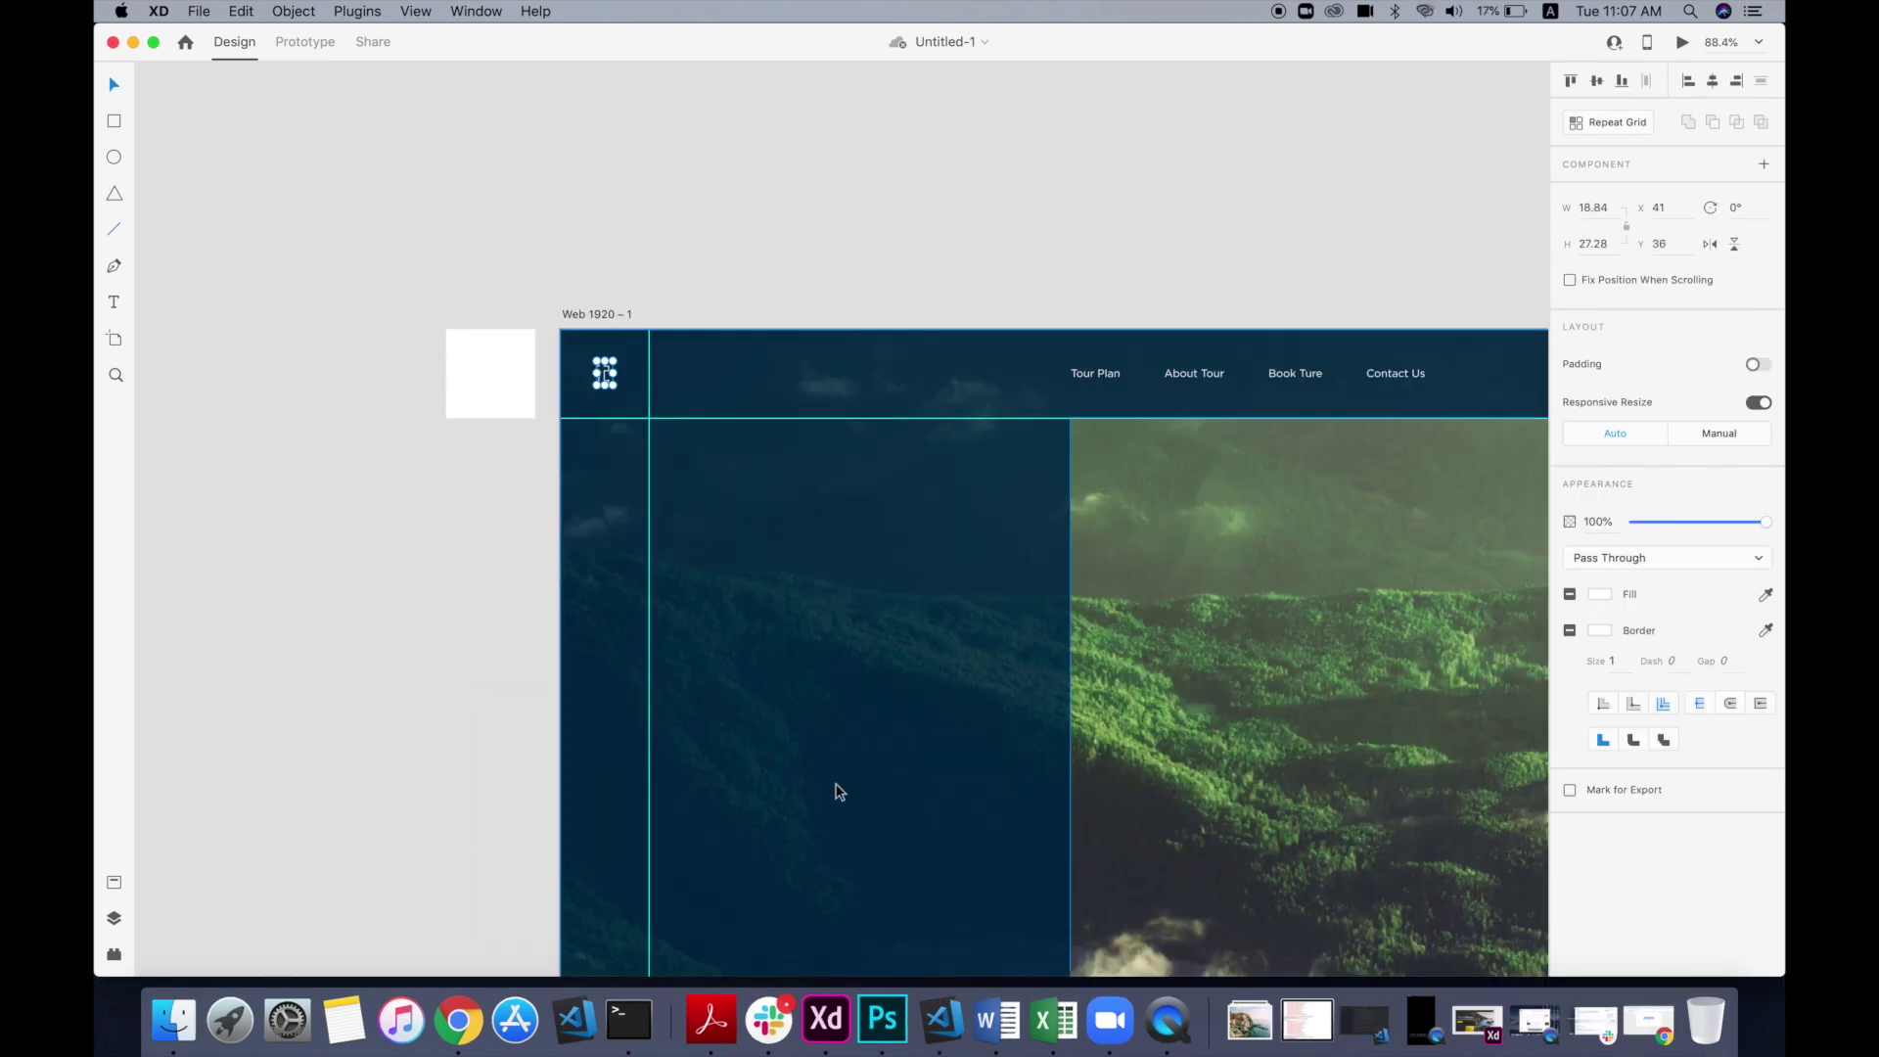
scroll(590, 339, up, 5)
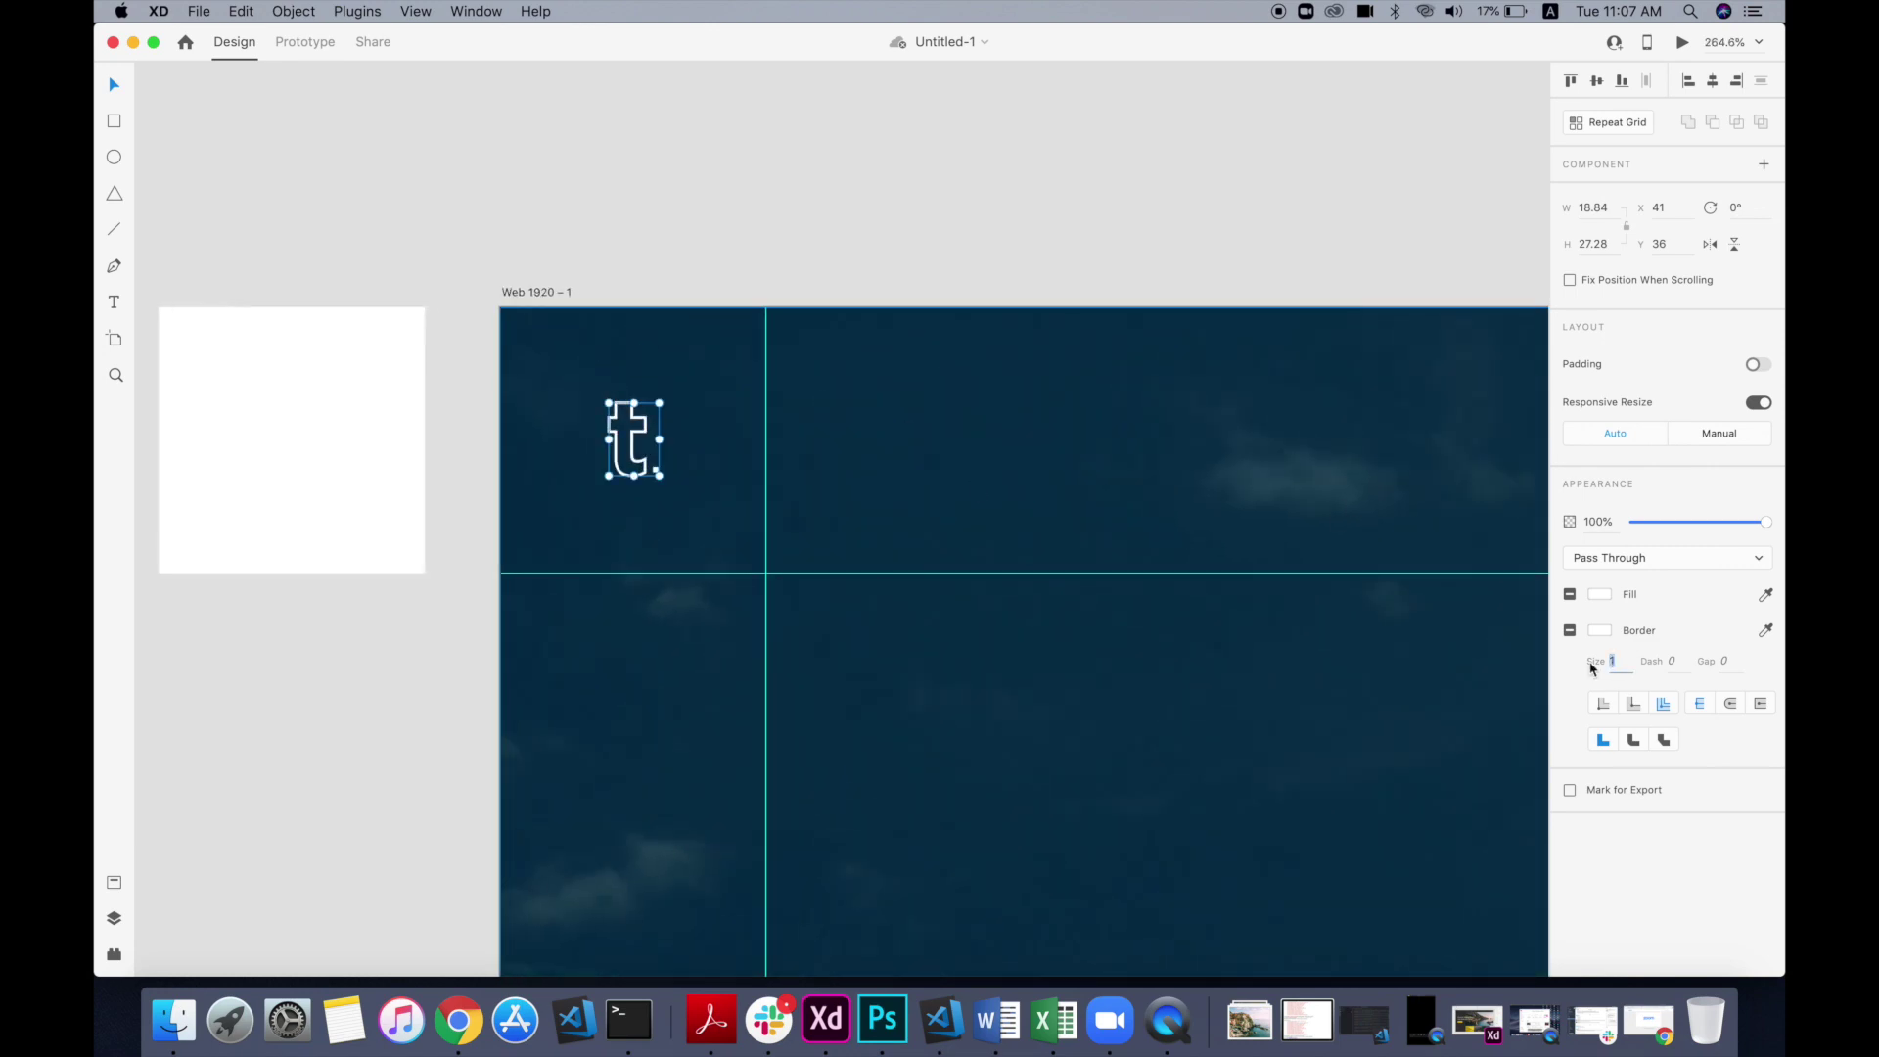
text(2)
key(Return)
click(932, 256)
scroll(932, 257, down, 5)
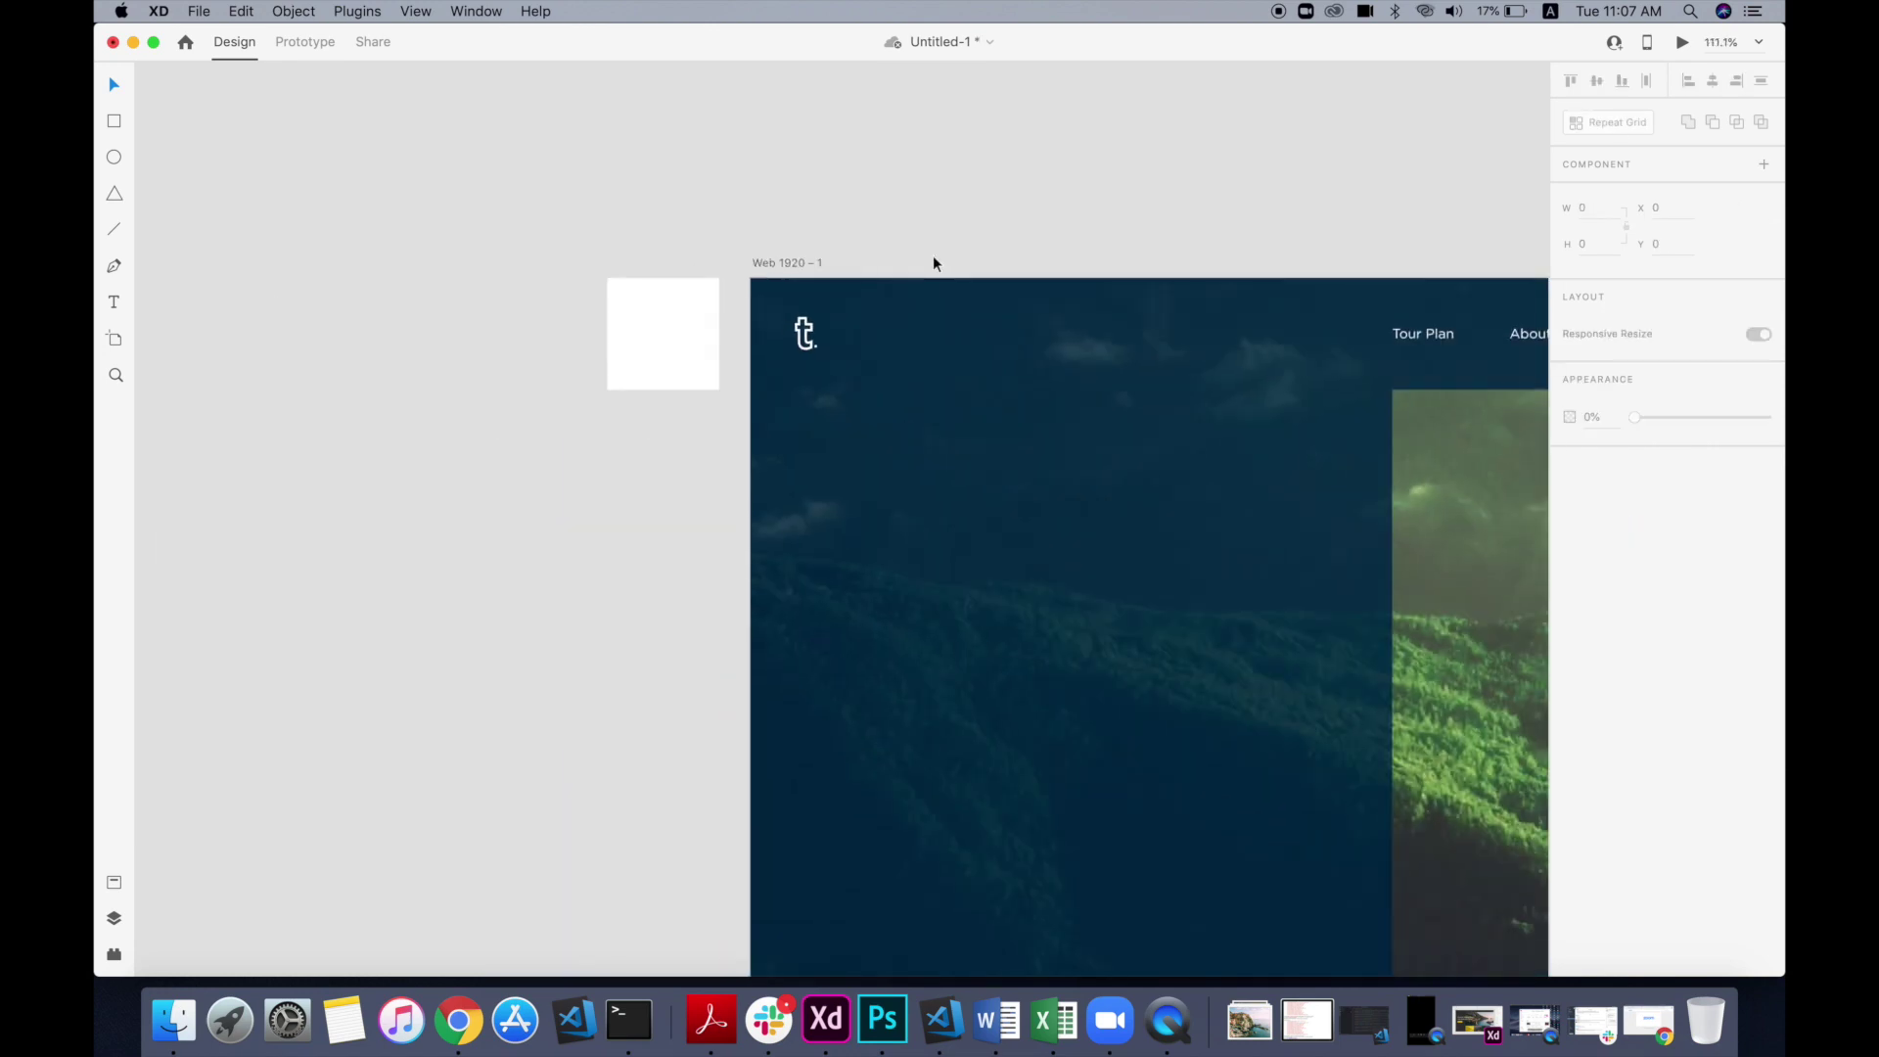
Step: Examine the header with its logo, navigation labels and menu icon across the whole artboard
scroll(932, 258, right, 3)
scroll(932, 256, right, 3)
scroll(931, 256, down, 2)
scroll(932, 257, right, 3)
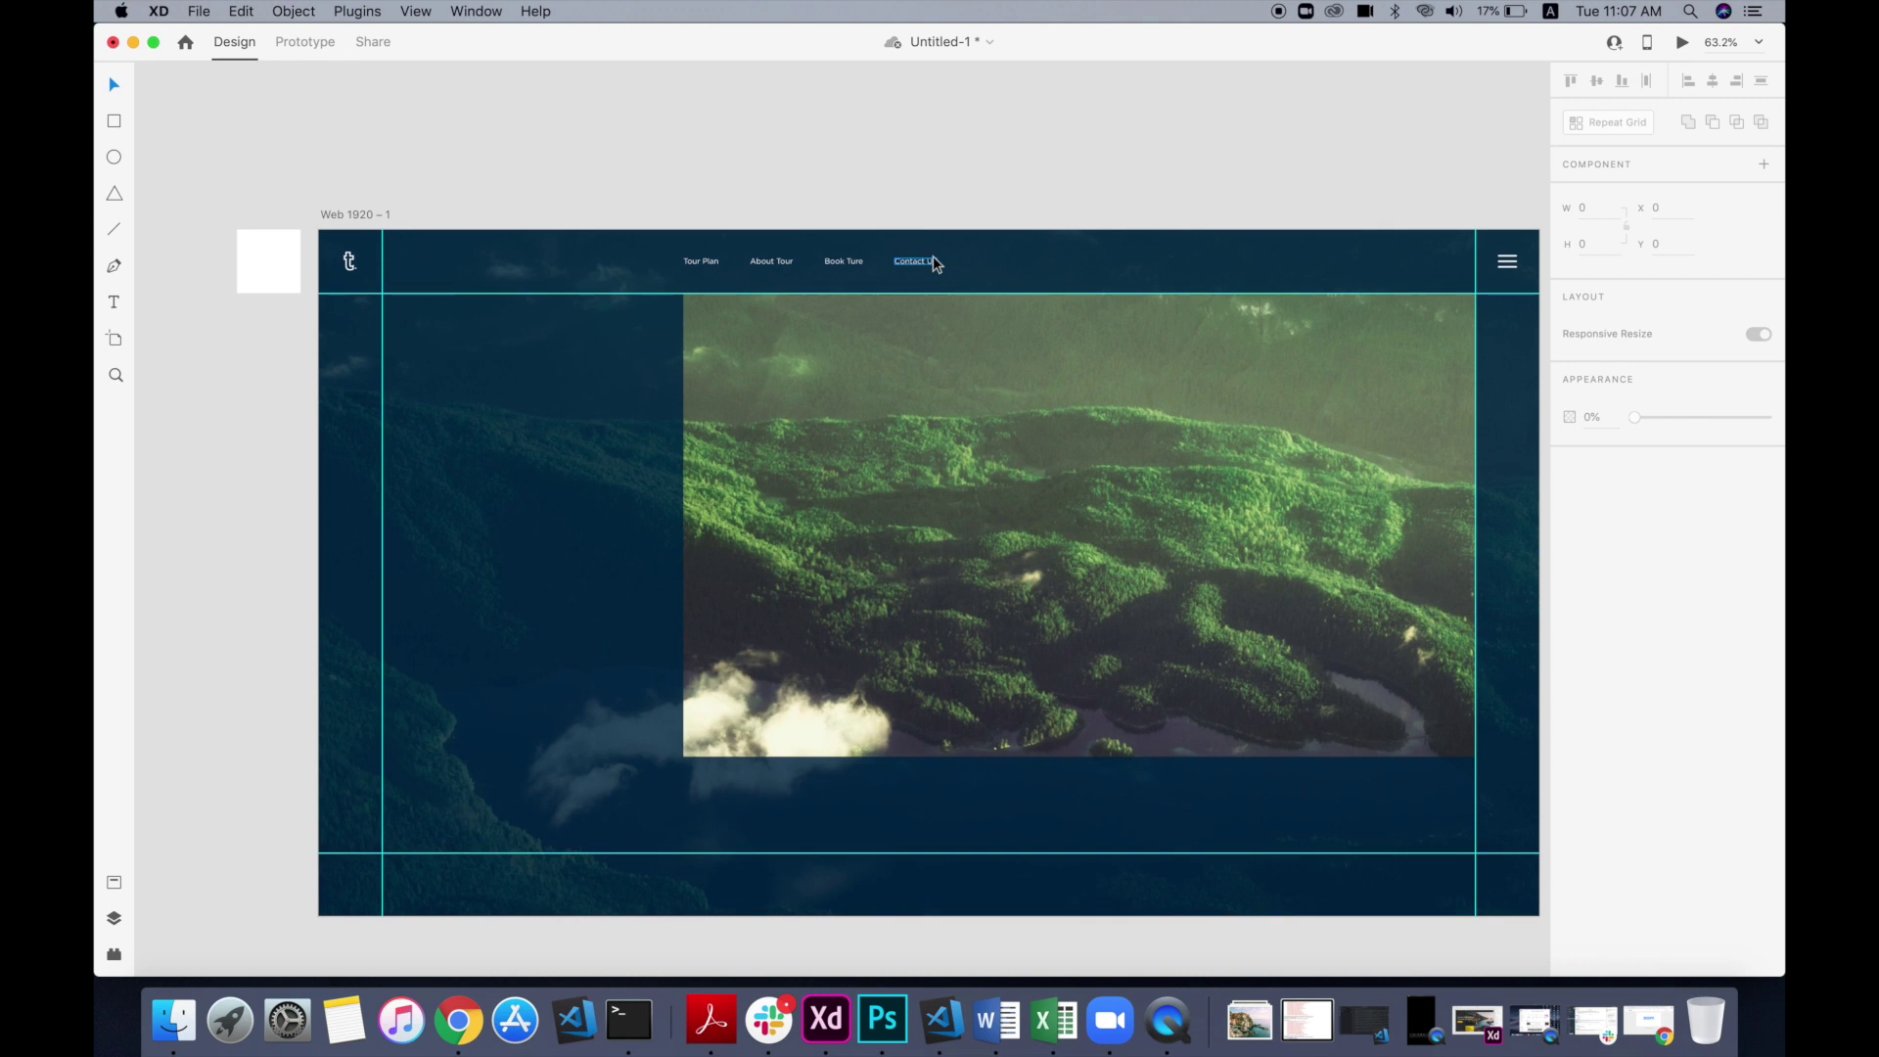
scroll(932, 256, left, 2)
scroll(580, 363, up, 2)
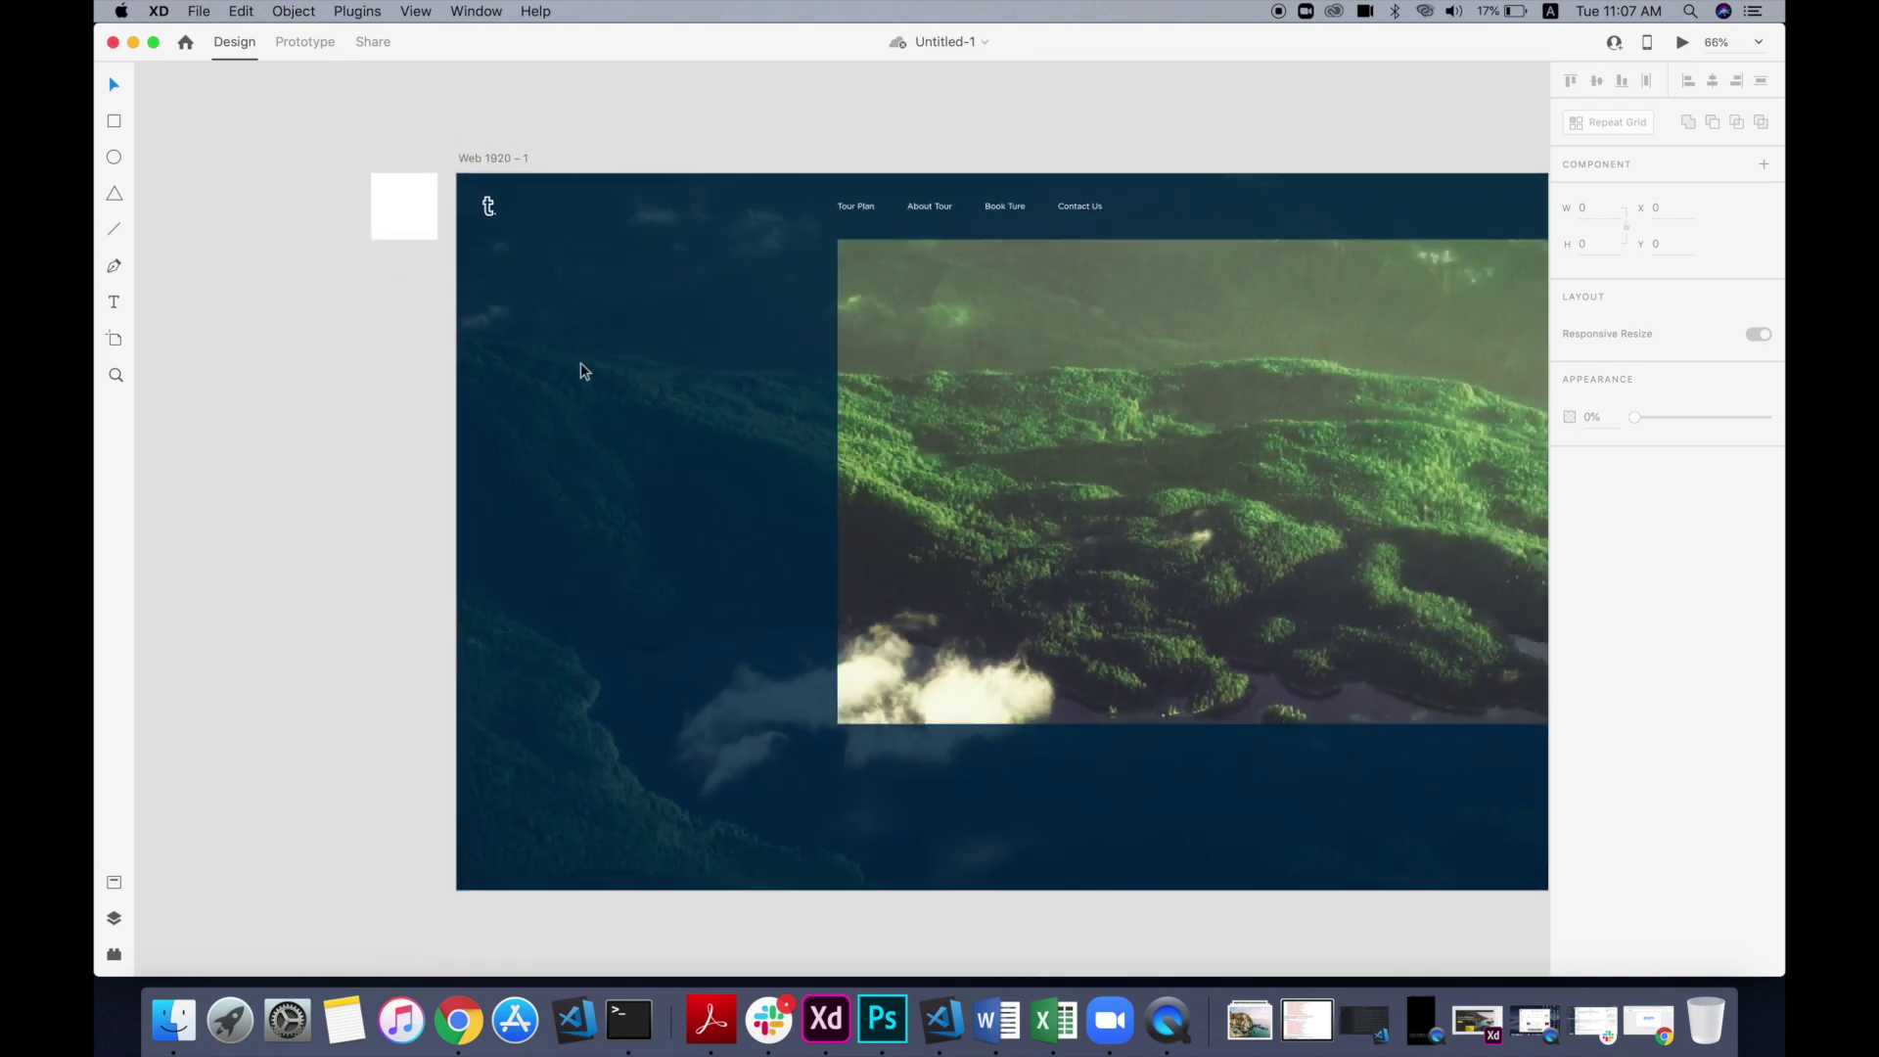
scroll(580, 362, left, 1)
scroll(579, 363, down, 1)
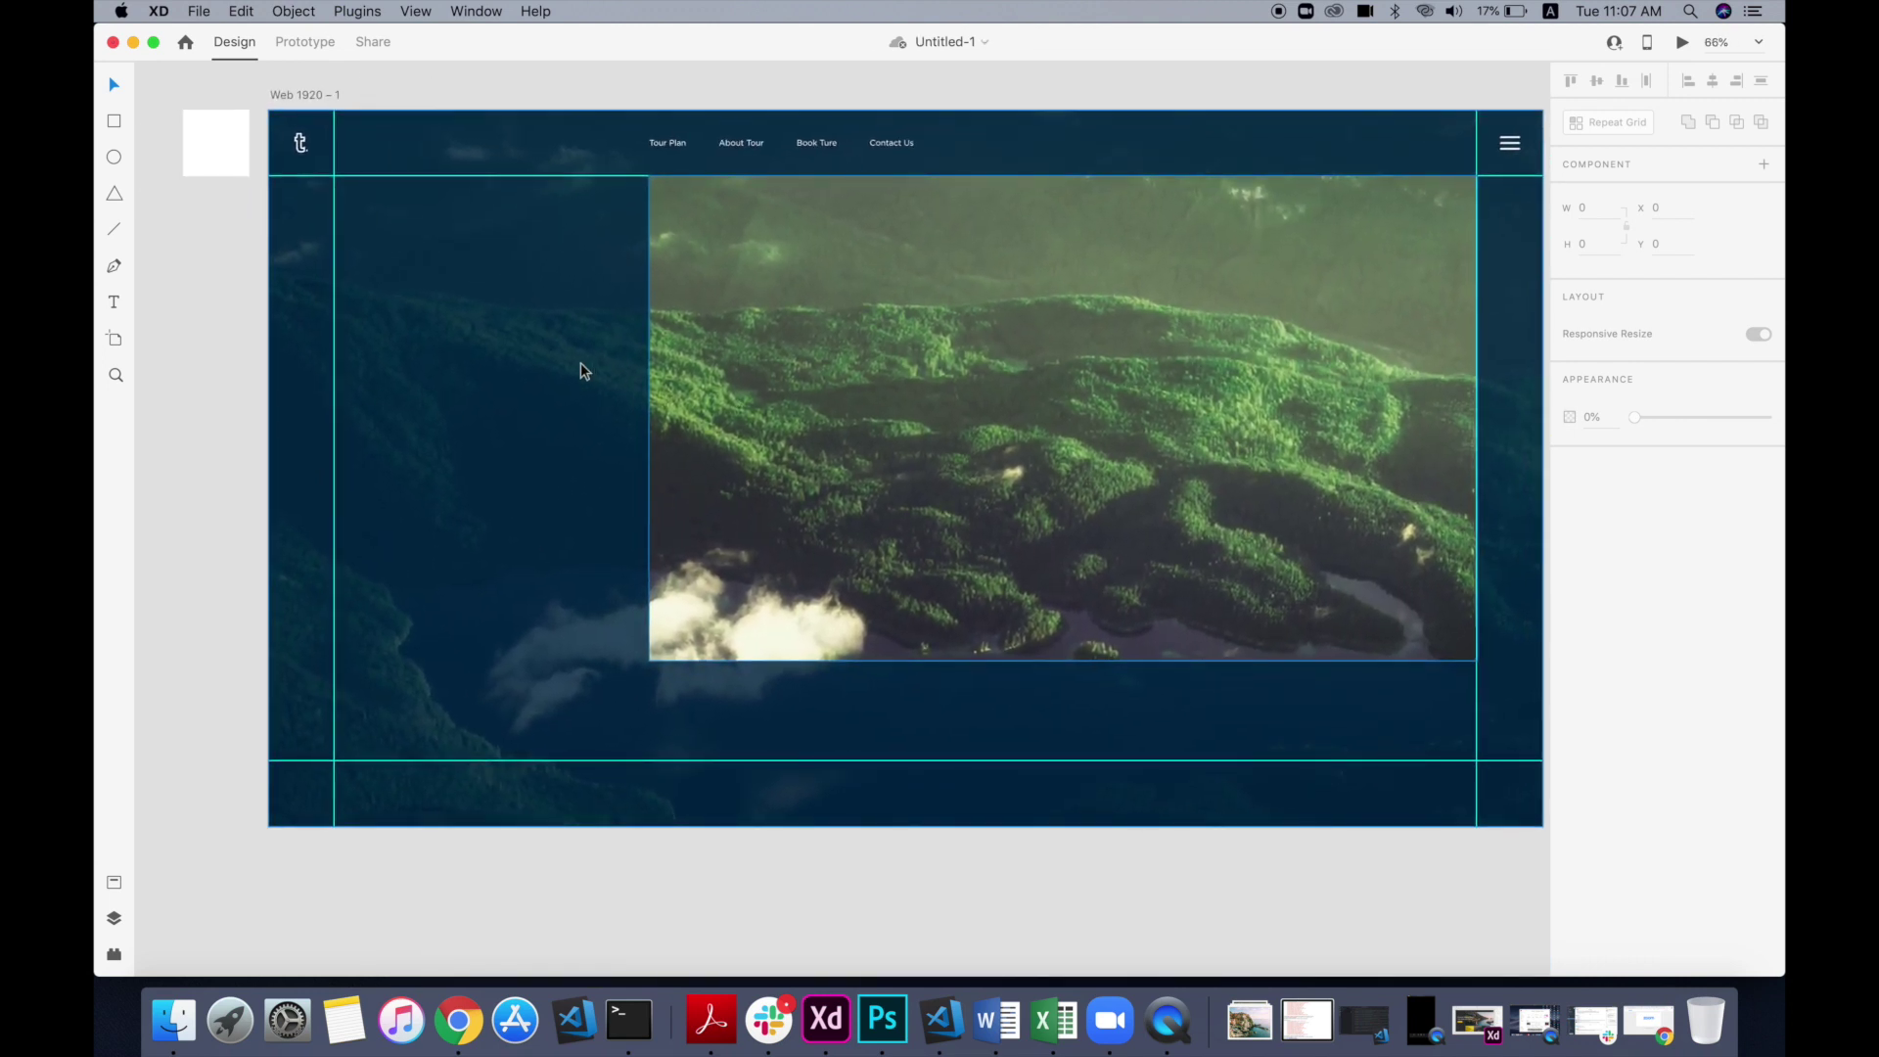
scroll(580, 364, left, 4)
scroll(580, 365, up, 1)
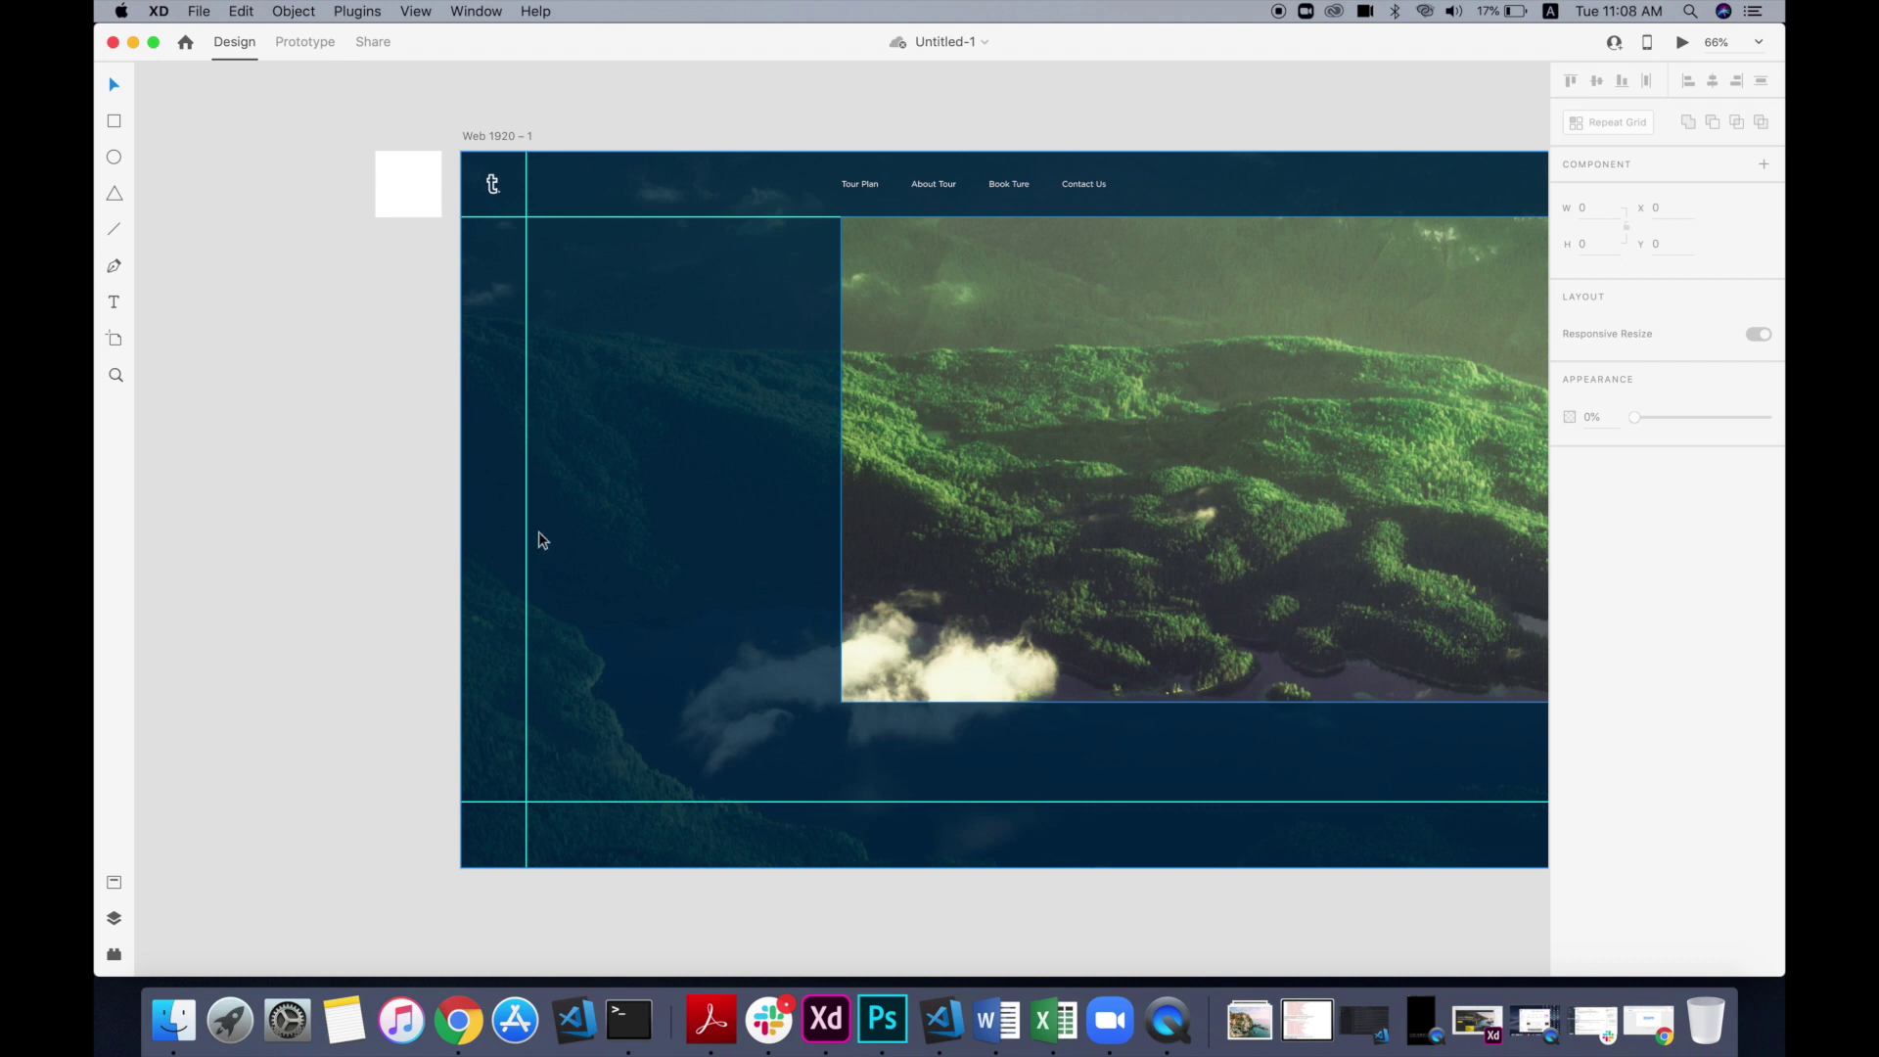
scroll(538, 534, left, 1)
Step: Show the document assets, paste the copied "Discover Natural Beauty Visit State Of France" text and move it off the artboard
click(115, 955)
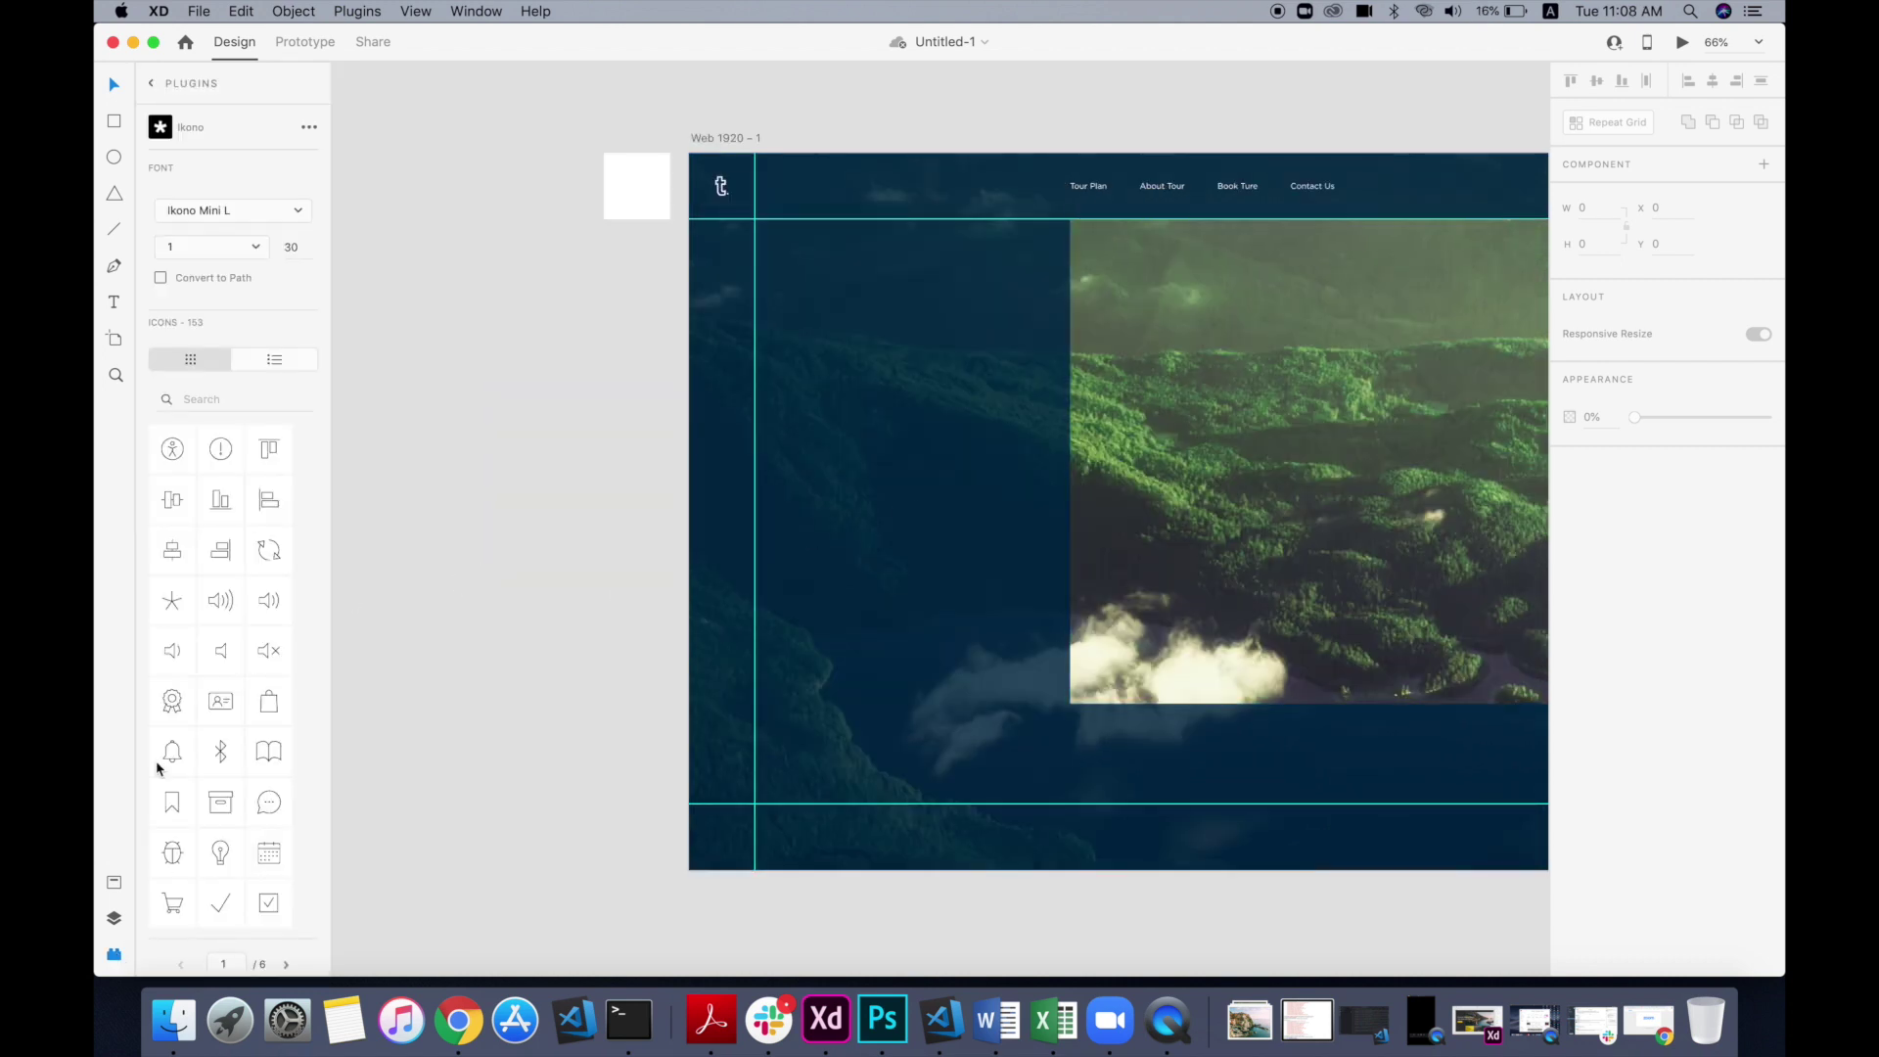
click(114, 884)
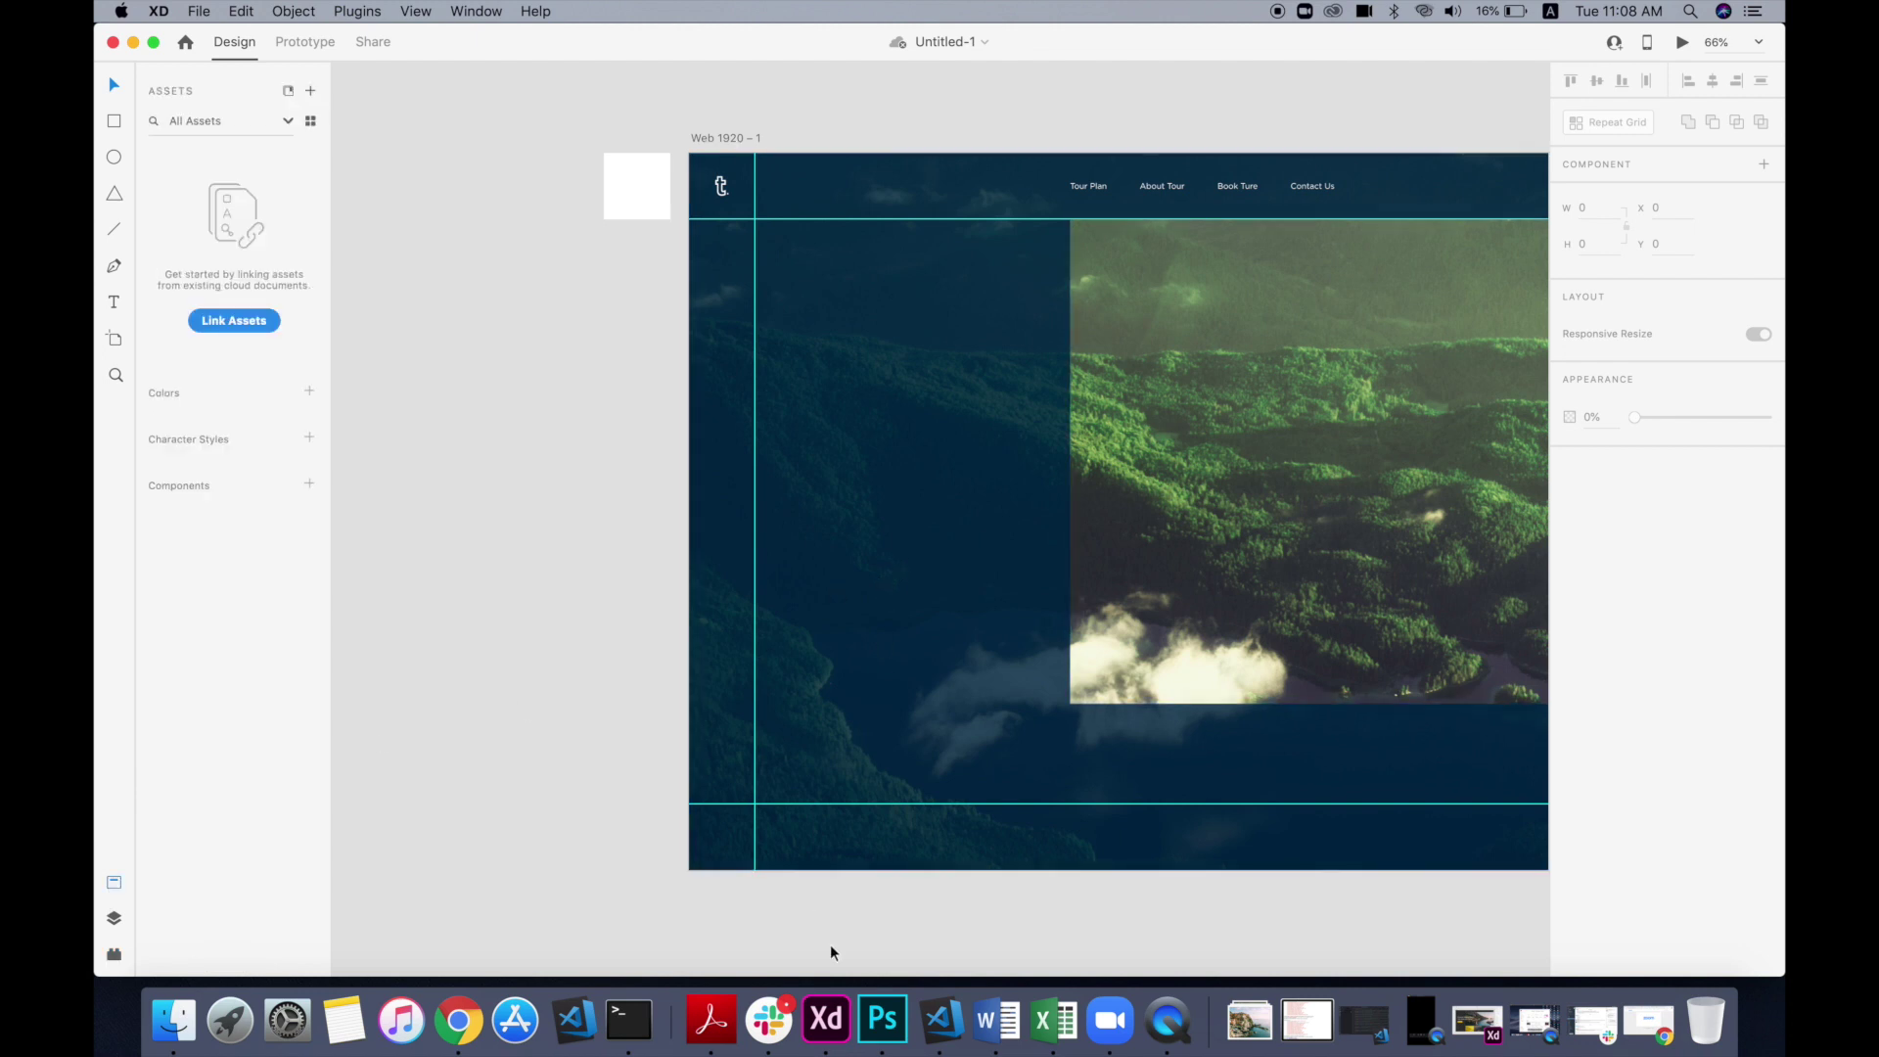
key(super+v)
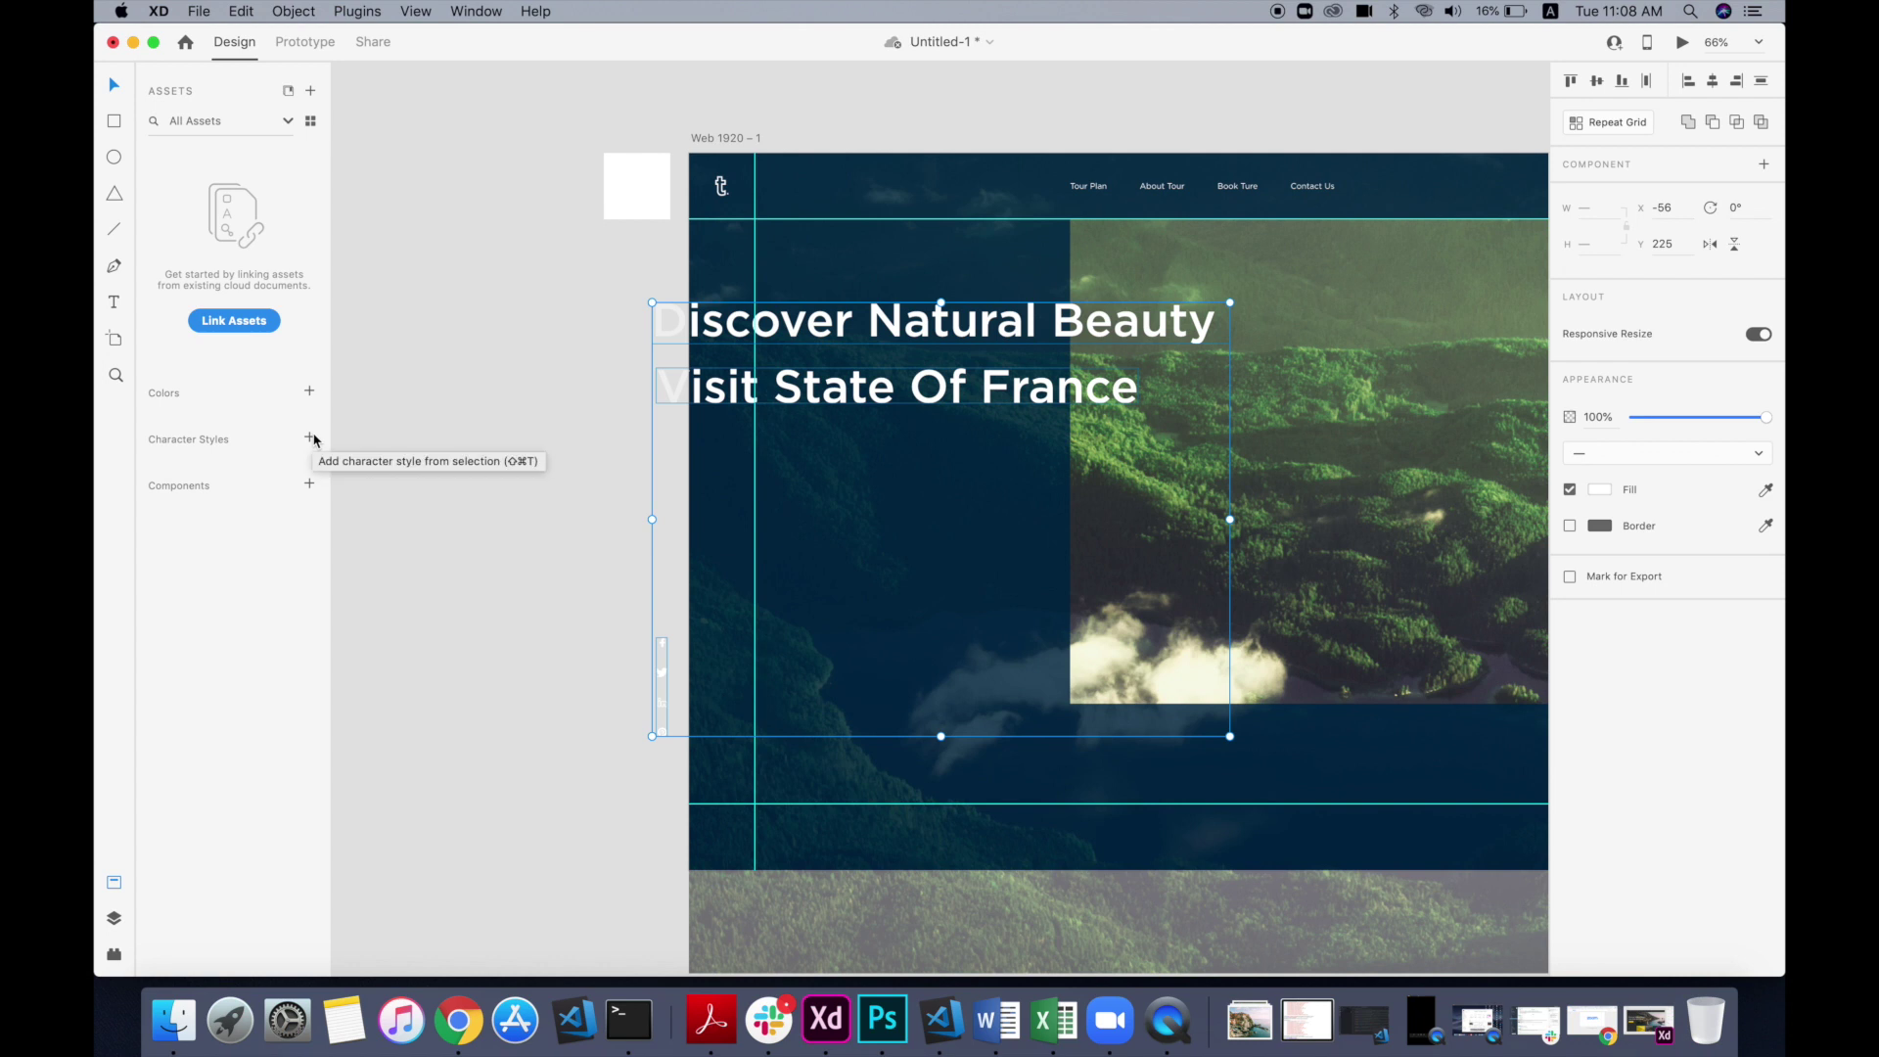
scroll(749, 497, down, 10)
drag(777, 474, 1243, 791)
click(1032, 812)
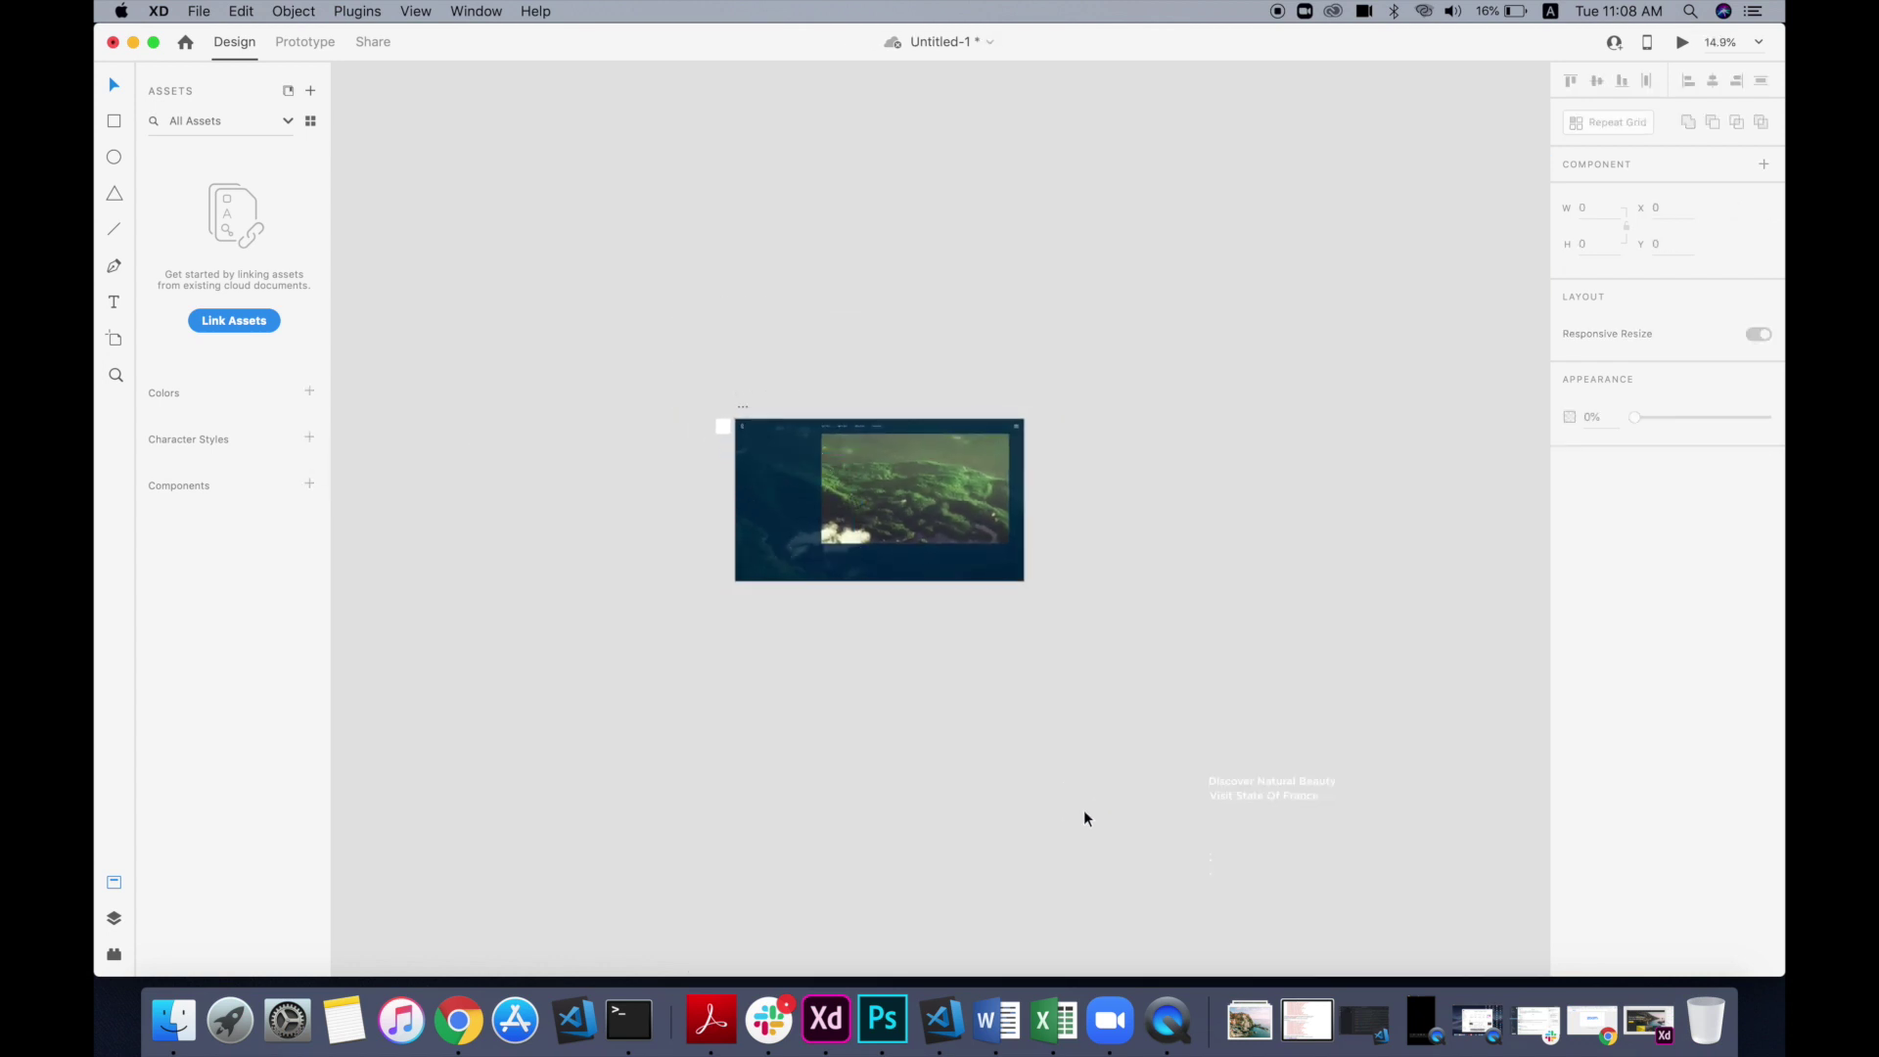
Step: Add a text line reading "dISCOVER nATURAL bEATY" on the navy overlay beside the photo
scroll(774, 530, up, 10)
scroll(773, 531, down, 10)
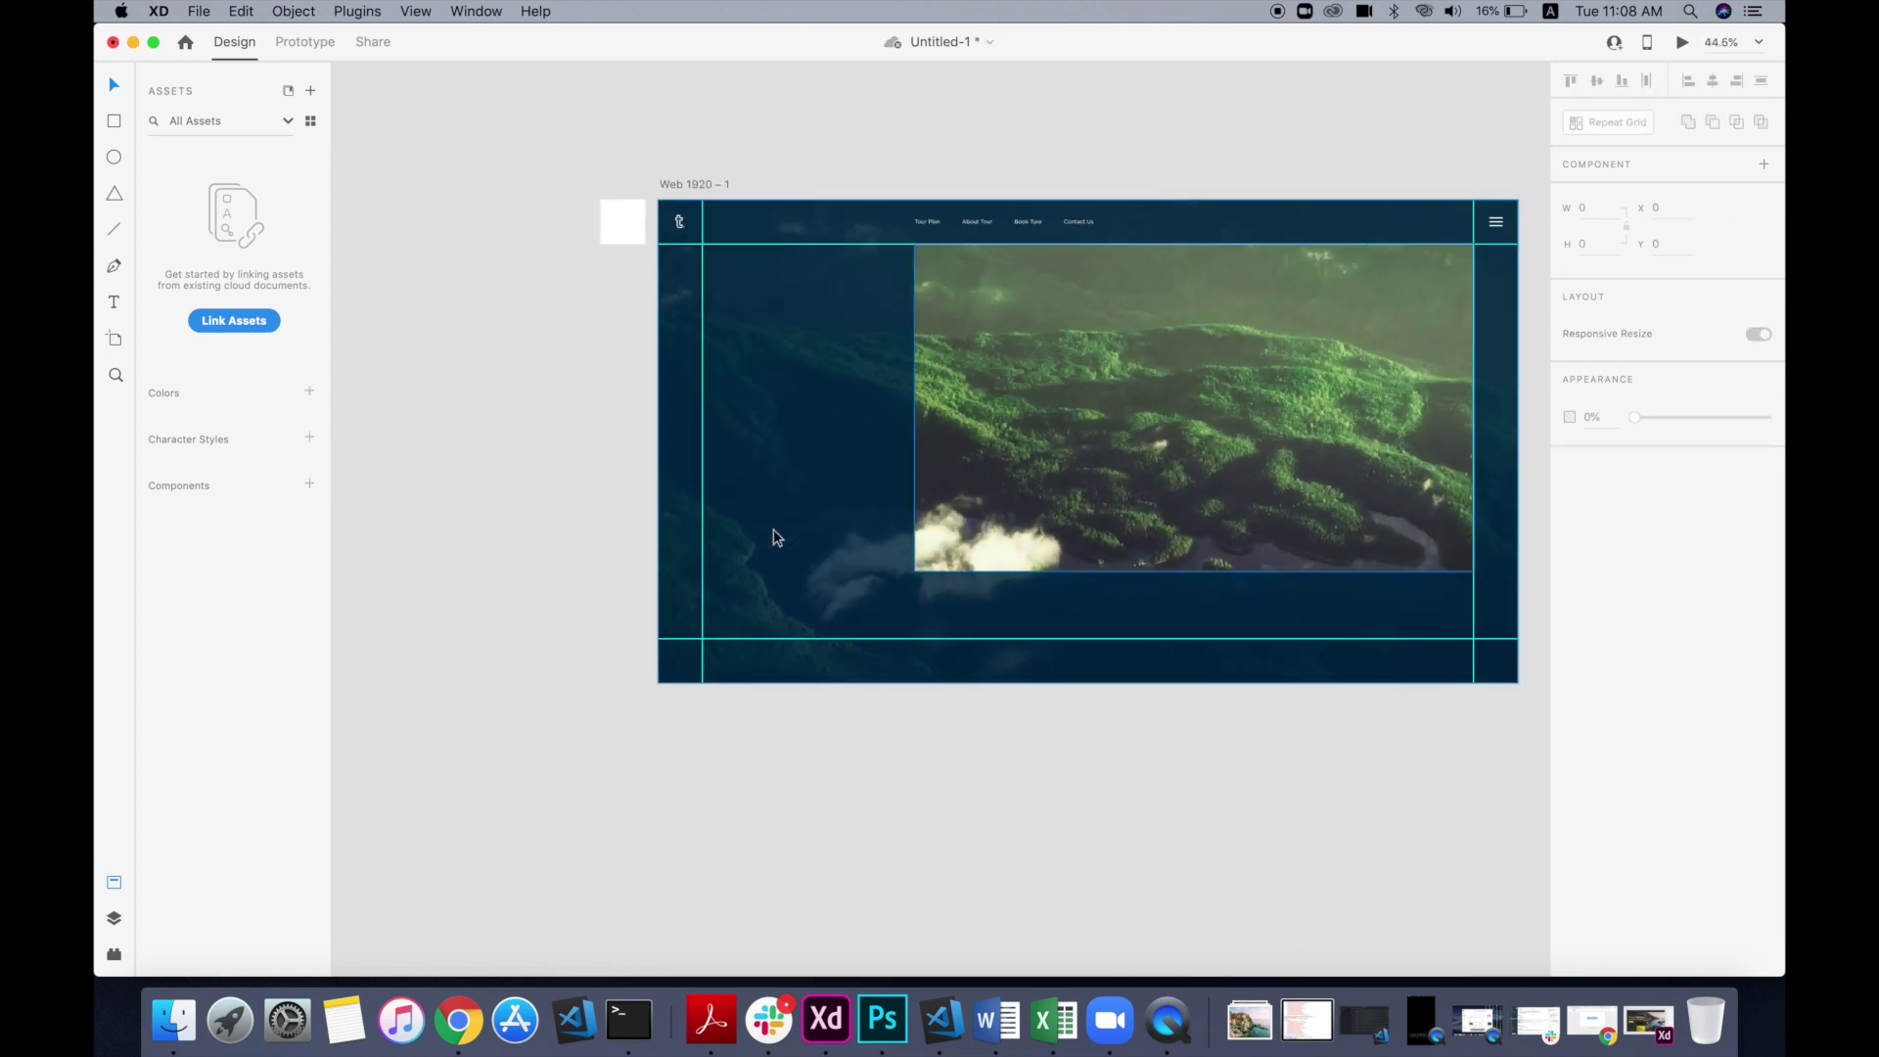
scroll(1130, 812, up, 5)
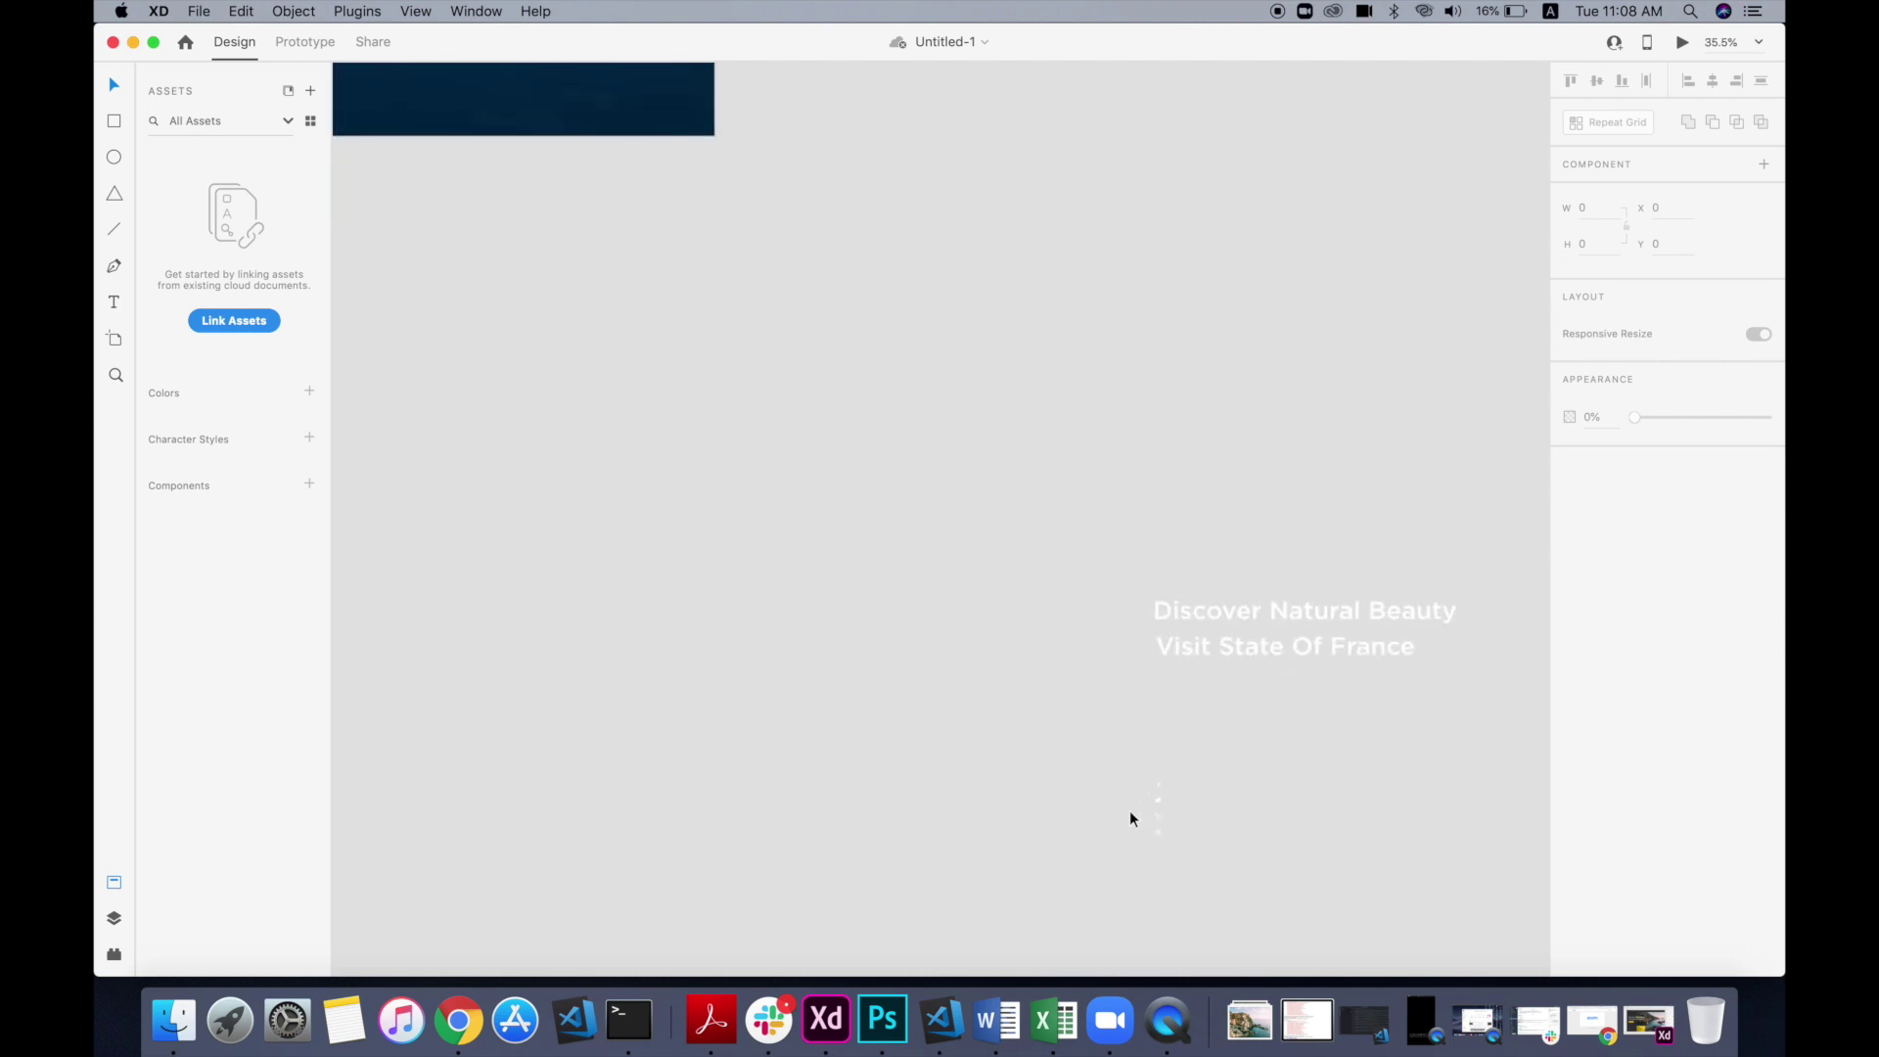
scroll(1130, 810, down, 3)
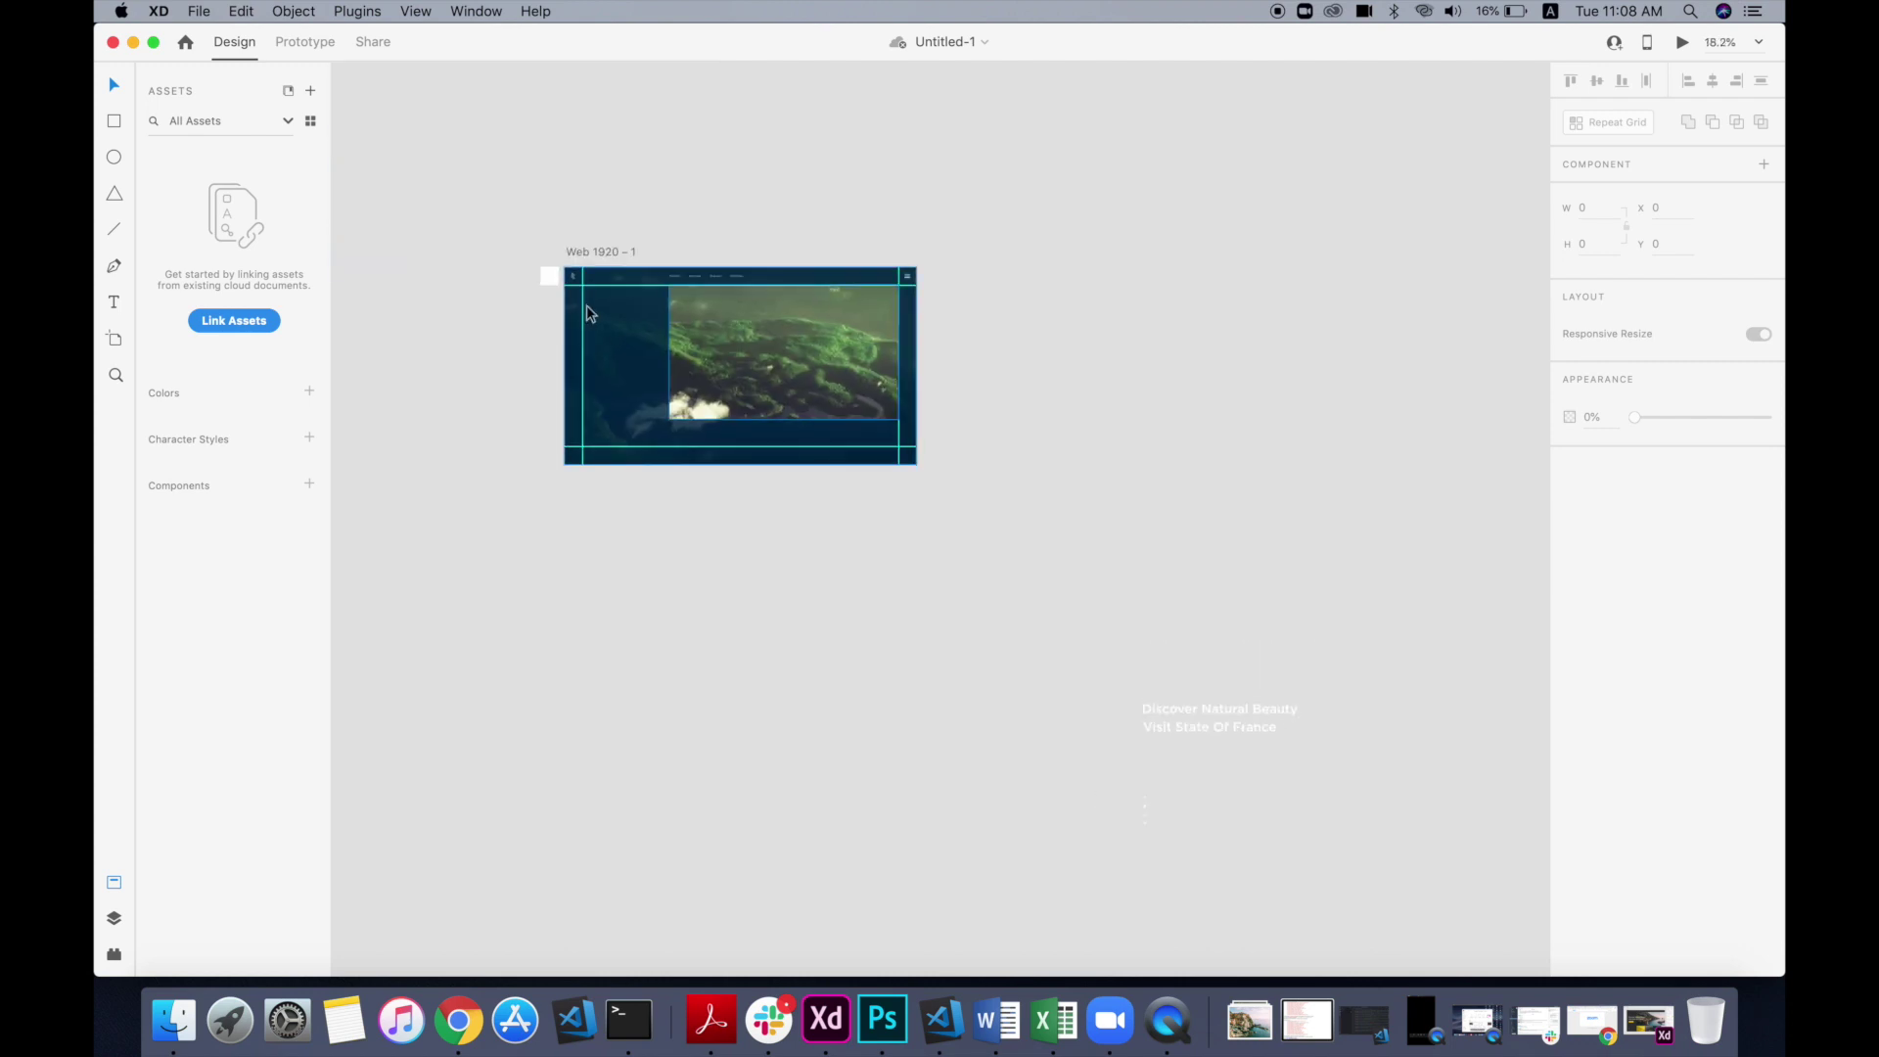
scroll(589, 304, up, 6)
key(t)
click(622, 393)
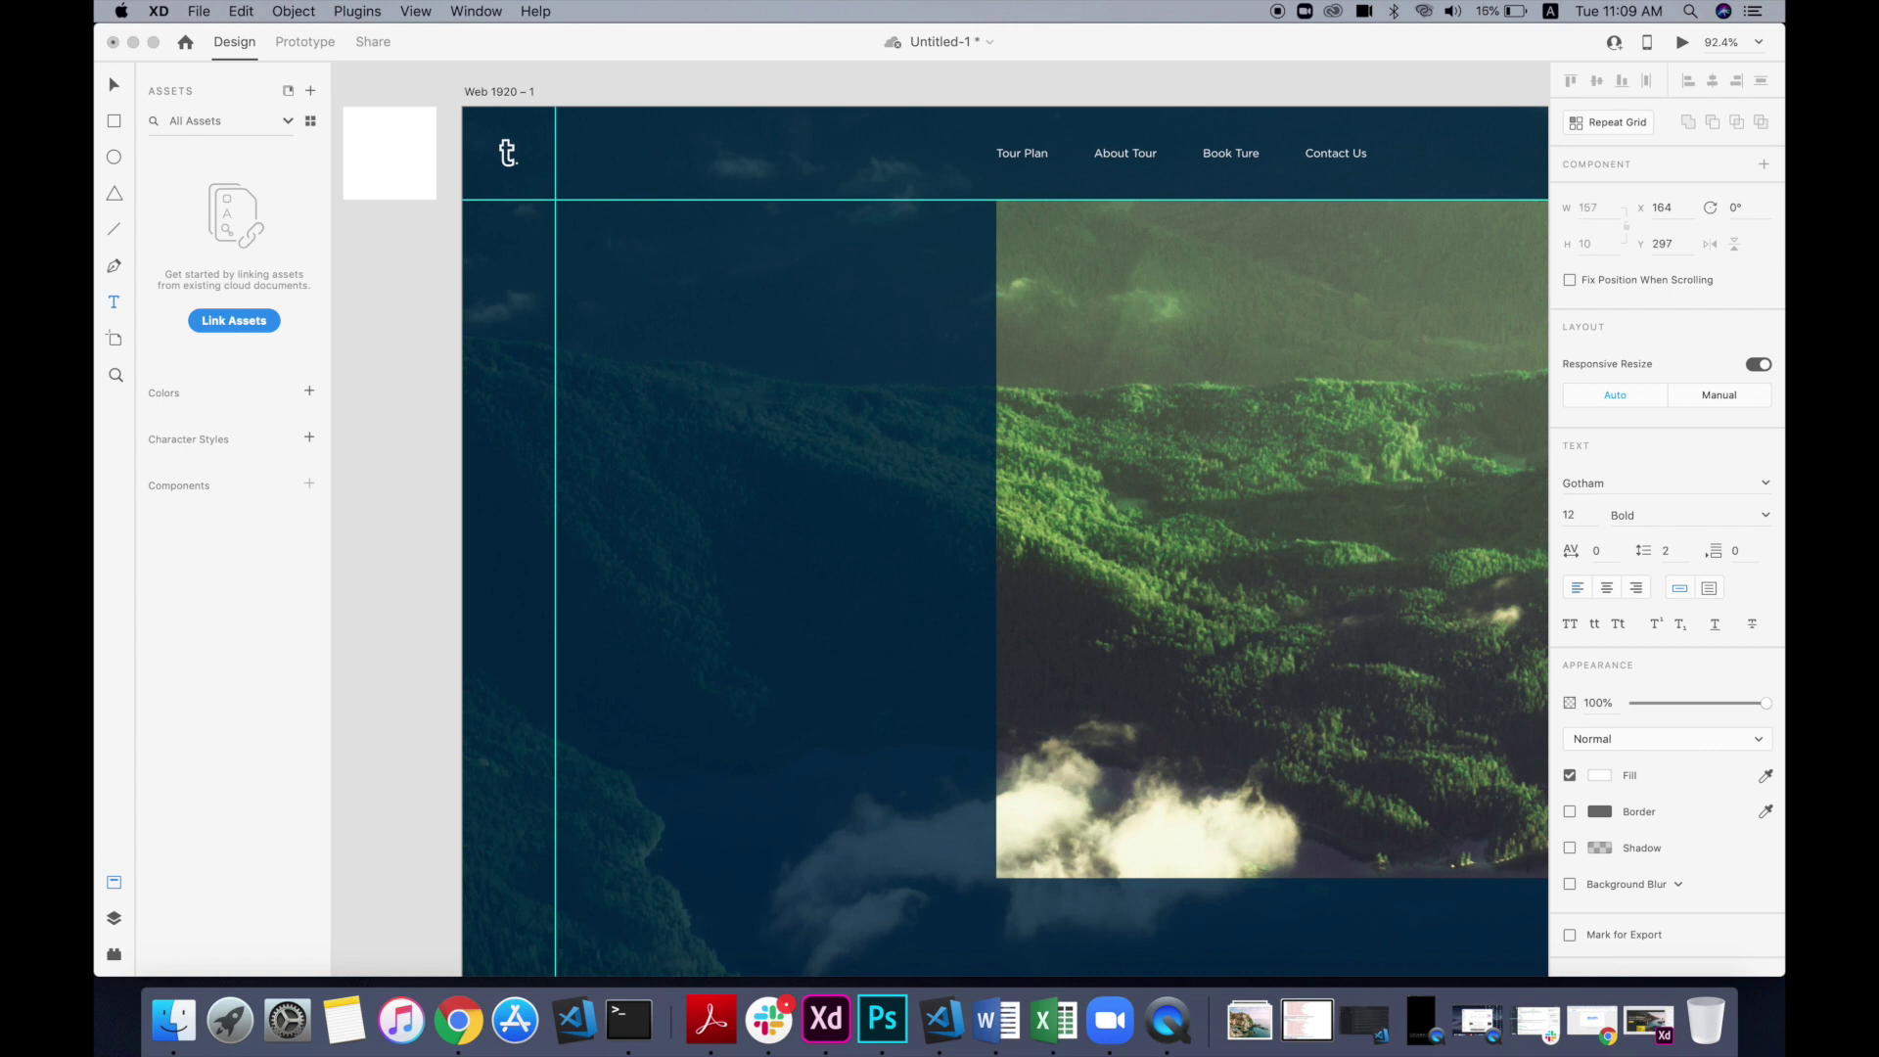
text(dISCOVER nATURAL bEATY)
key(Escape)
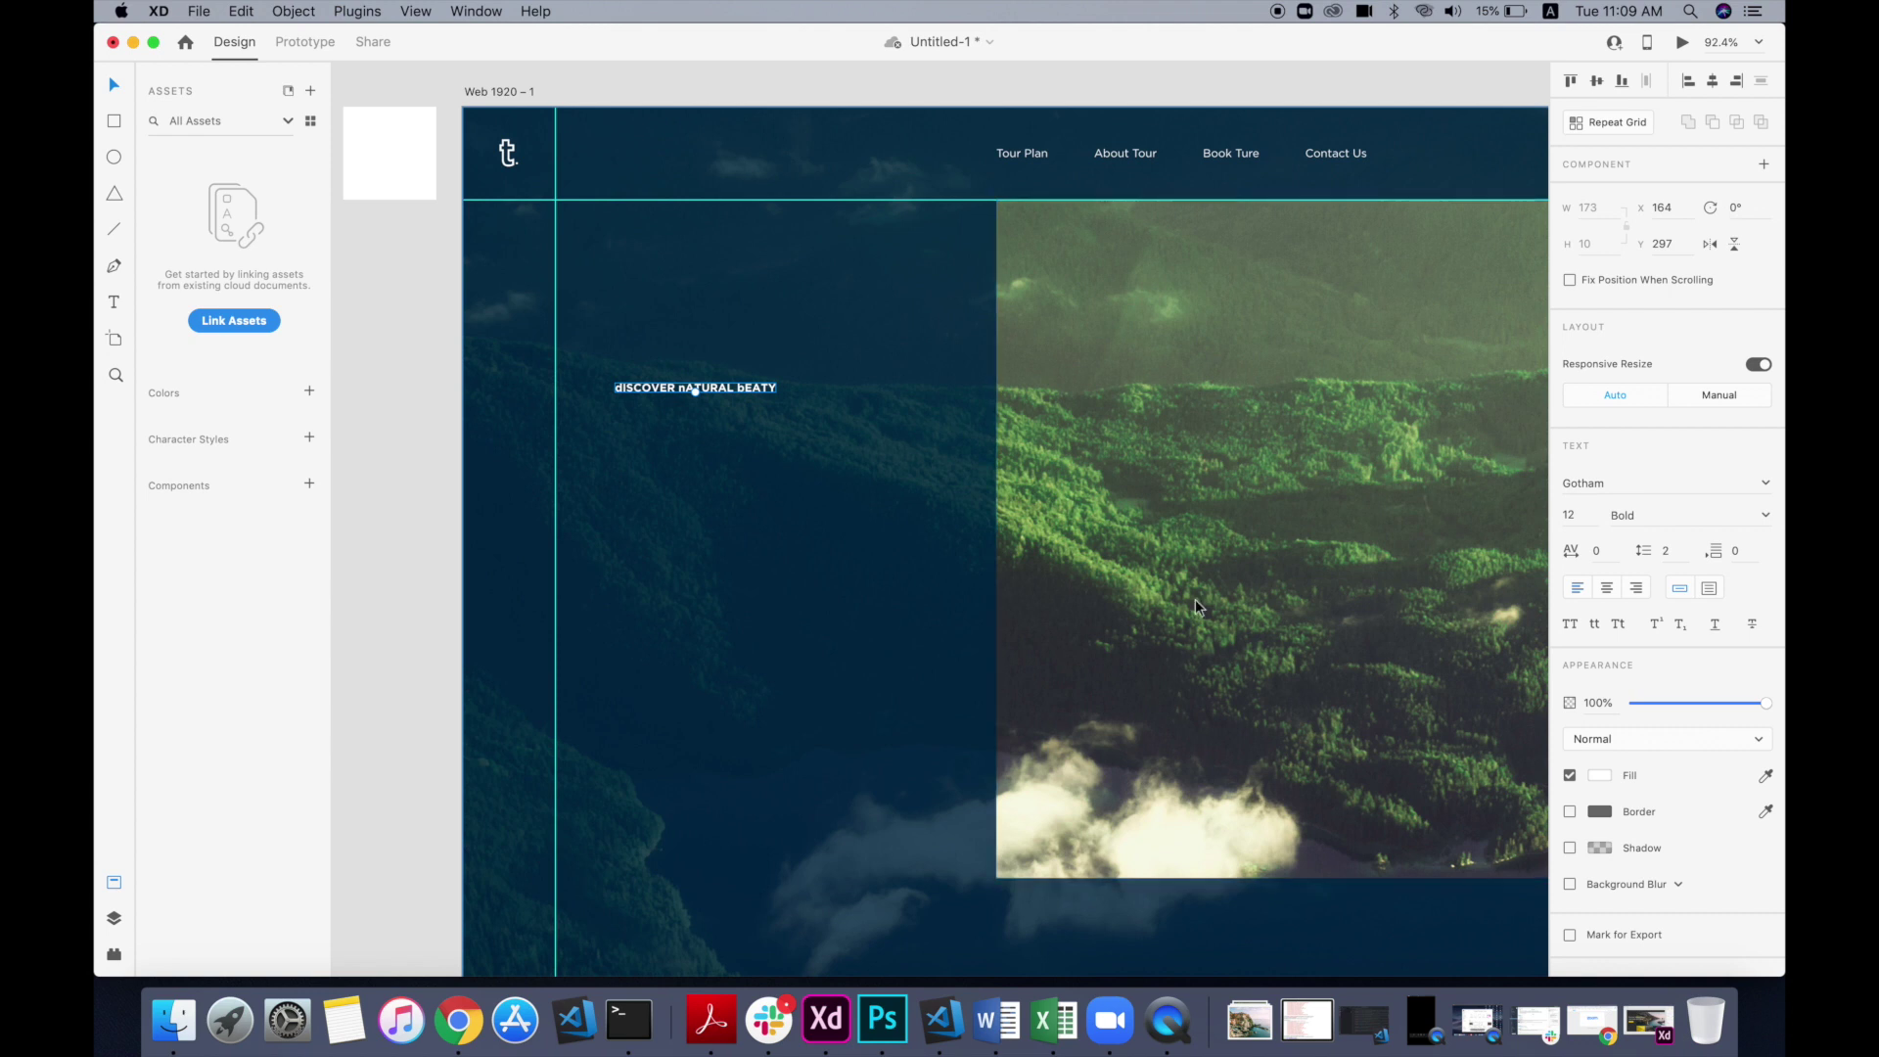
Step: Apply title case to the headline, enlarge it to size 69 and move it against the vertical guide near the logo
click(1623, 623)
drag(695, 393, 759, 413)
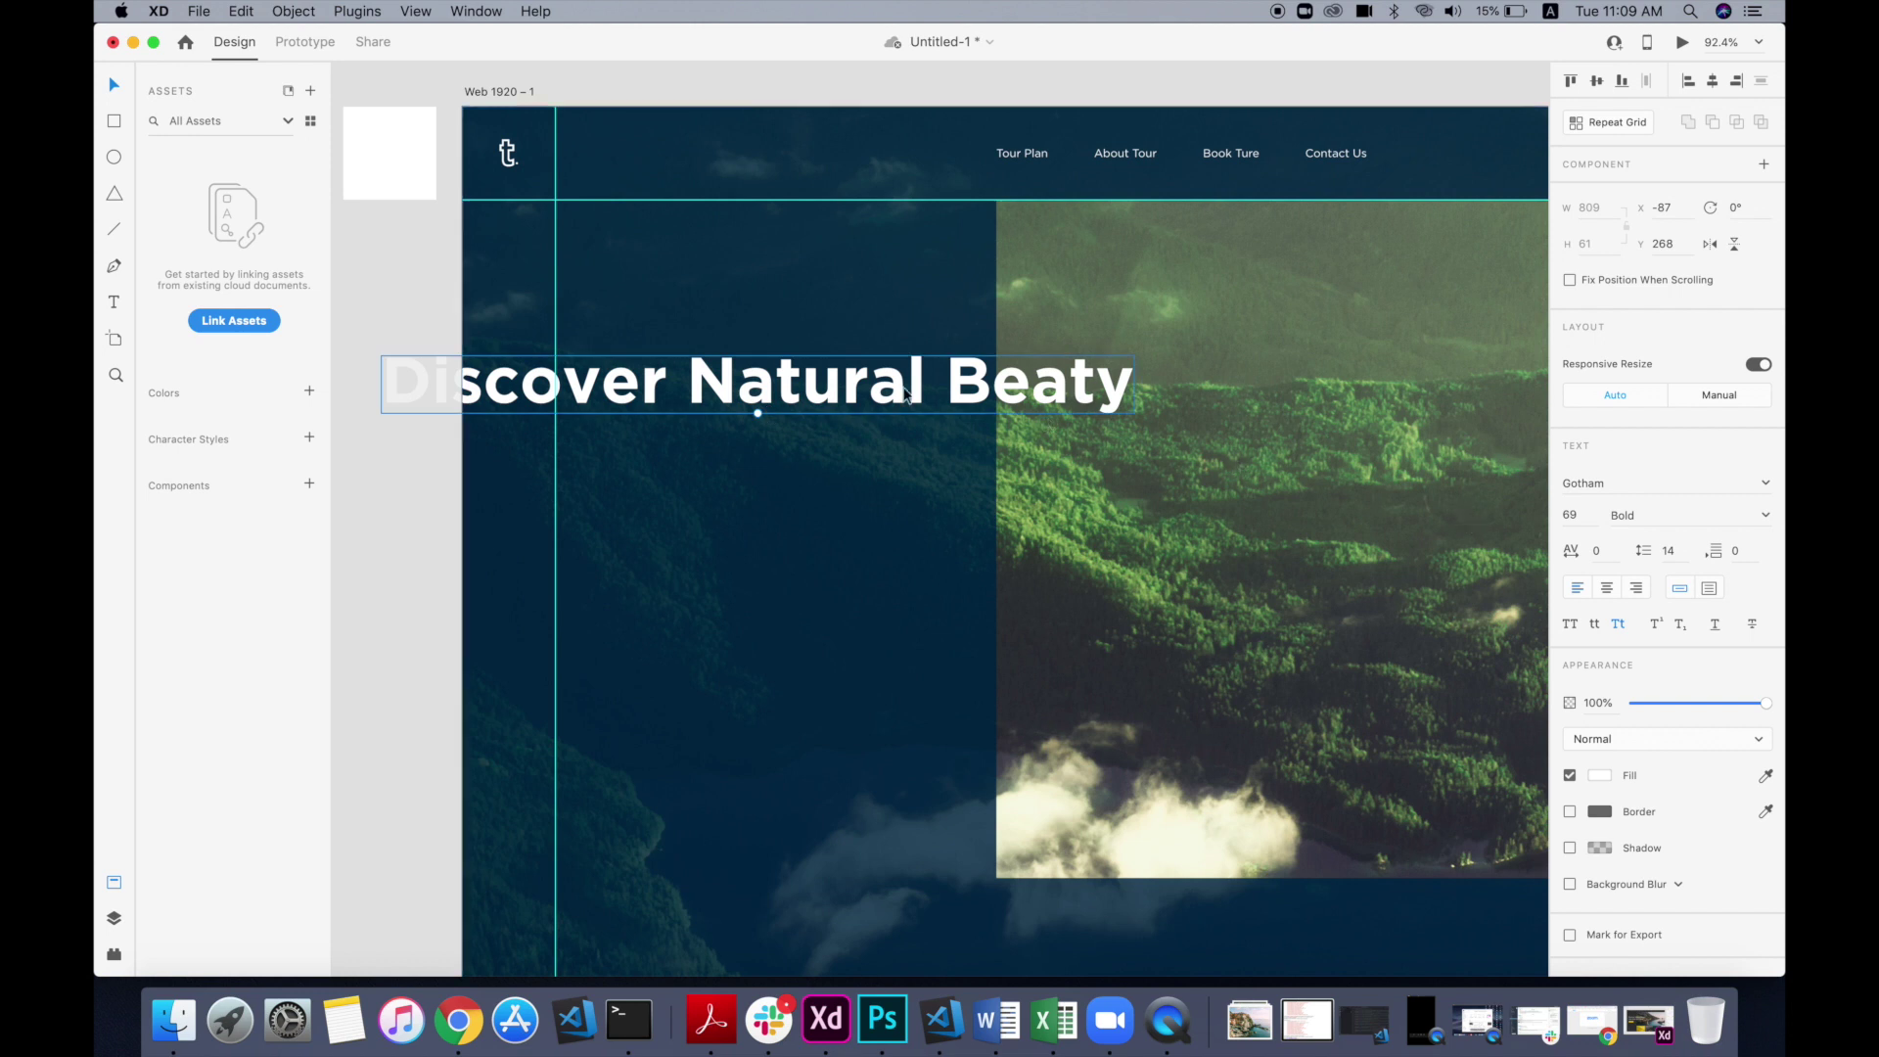
drag(497, 399, 662, 391)
key(Right)
key(Right)
key(Right)
key(Right)
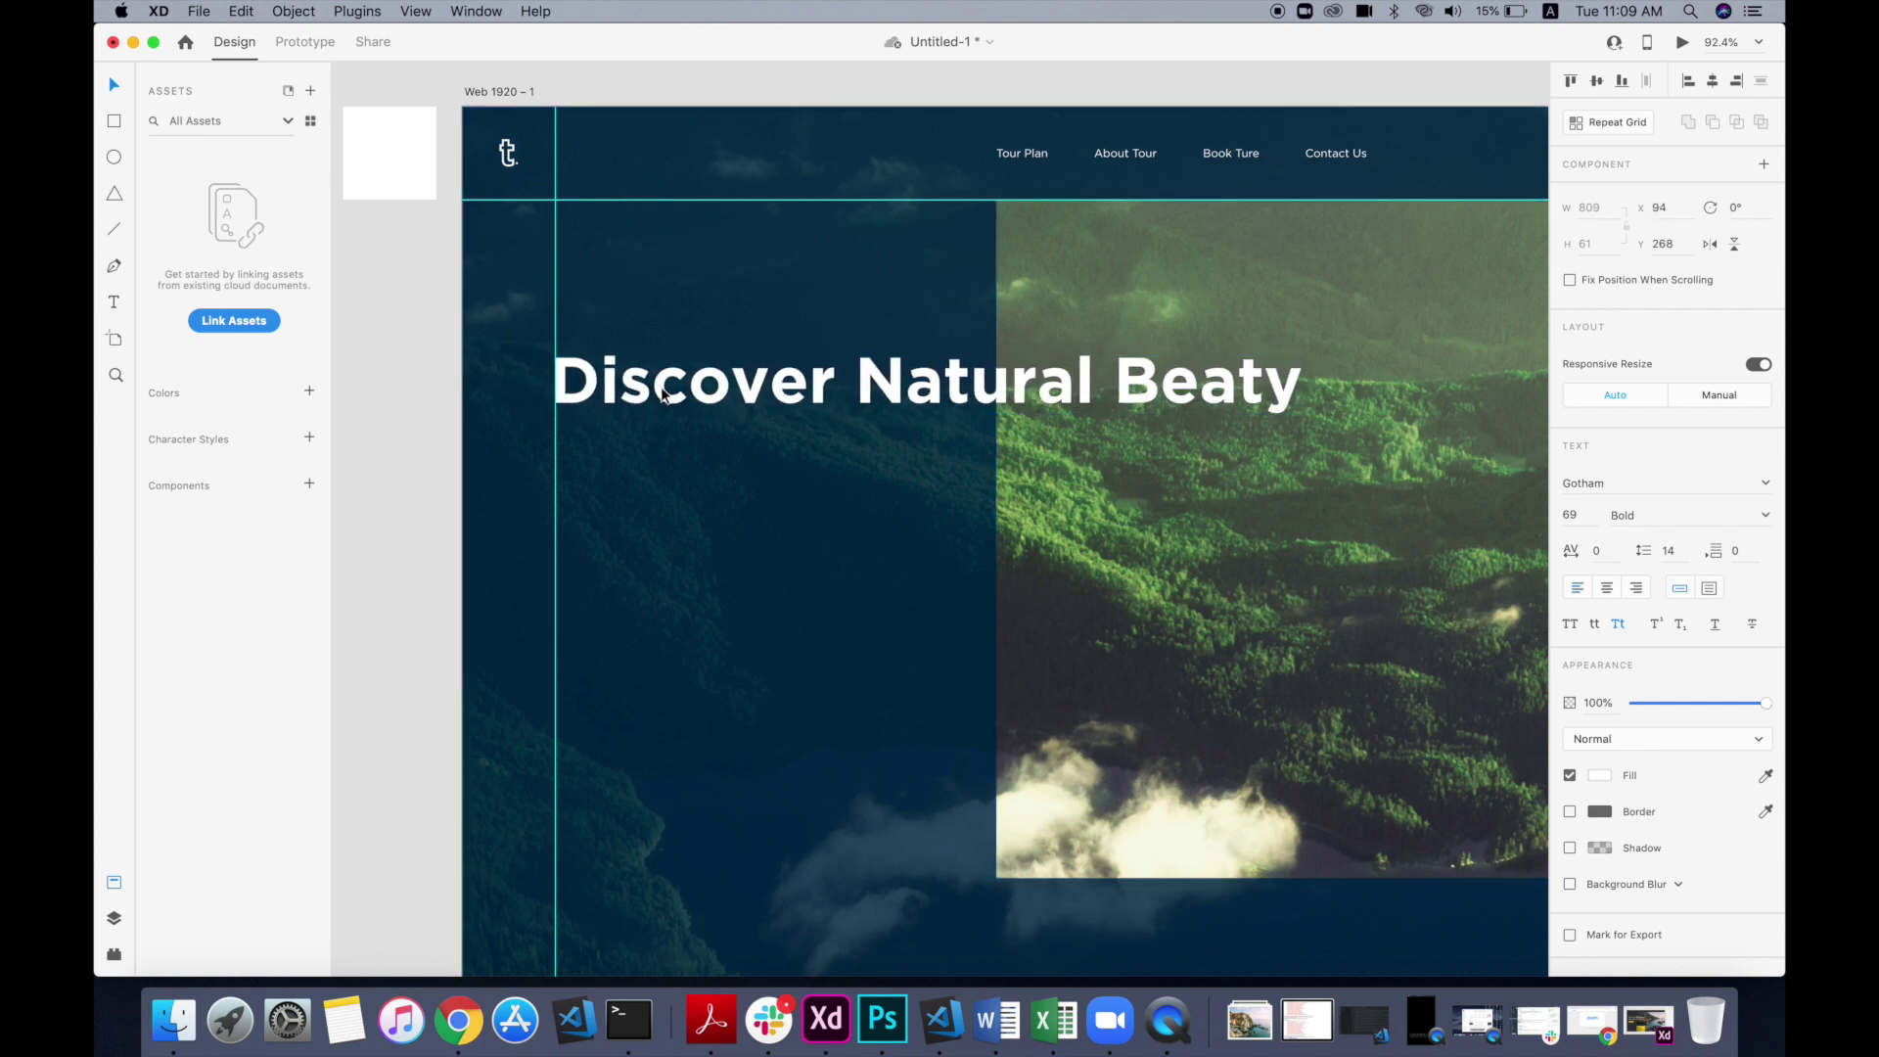
Step: Reduce the headline to size 62 in Medium weight and realign its start with the vertical guide
scroll(678, 441, down, 5)
scroll(679, 440, down, 2)
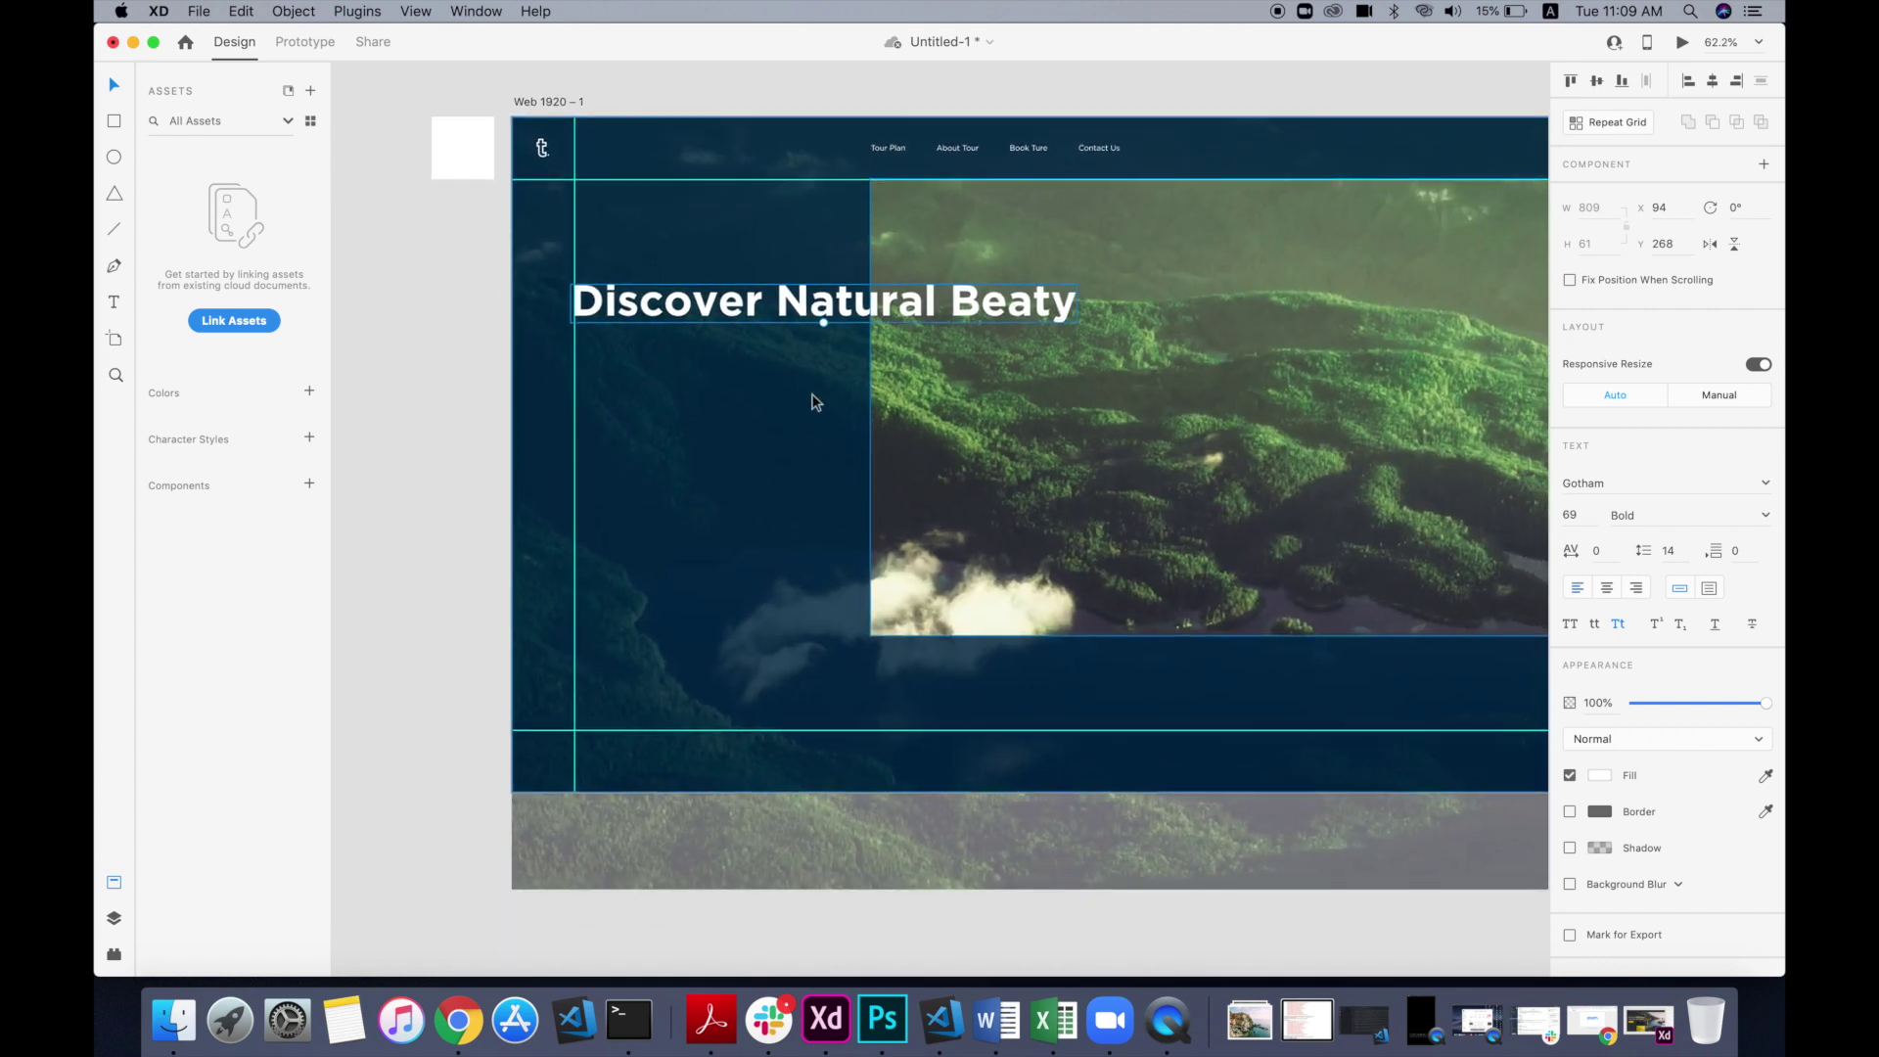
drag(824, 322, 803, 313)
key(Left)
key(Left)
key(Left)
key(Left)
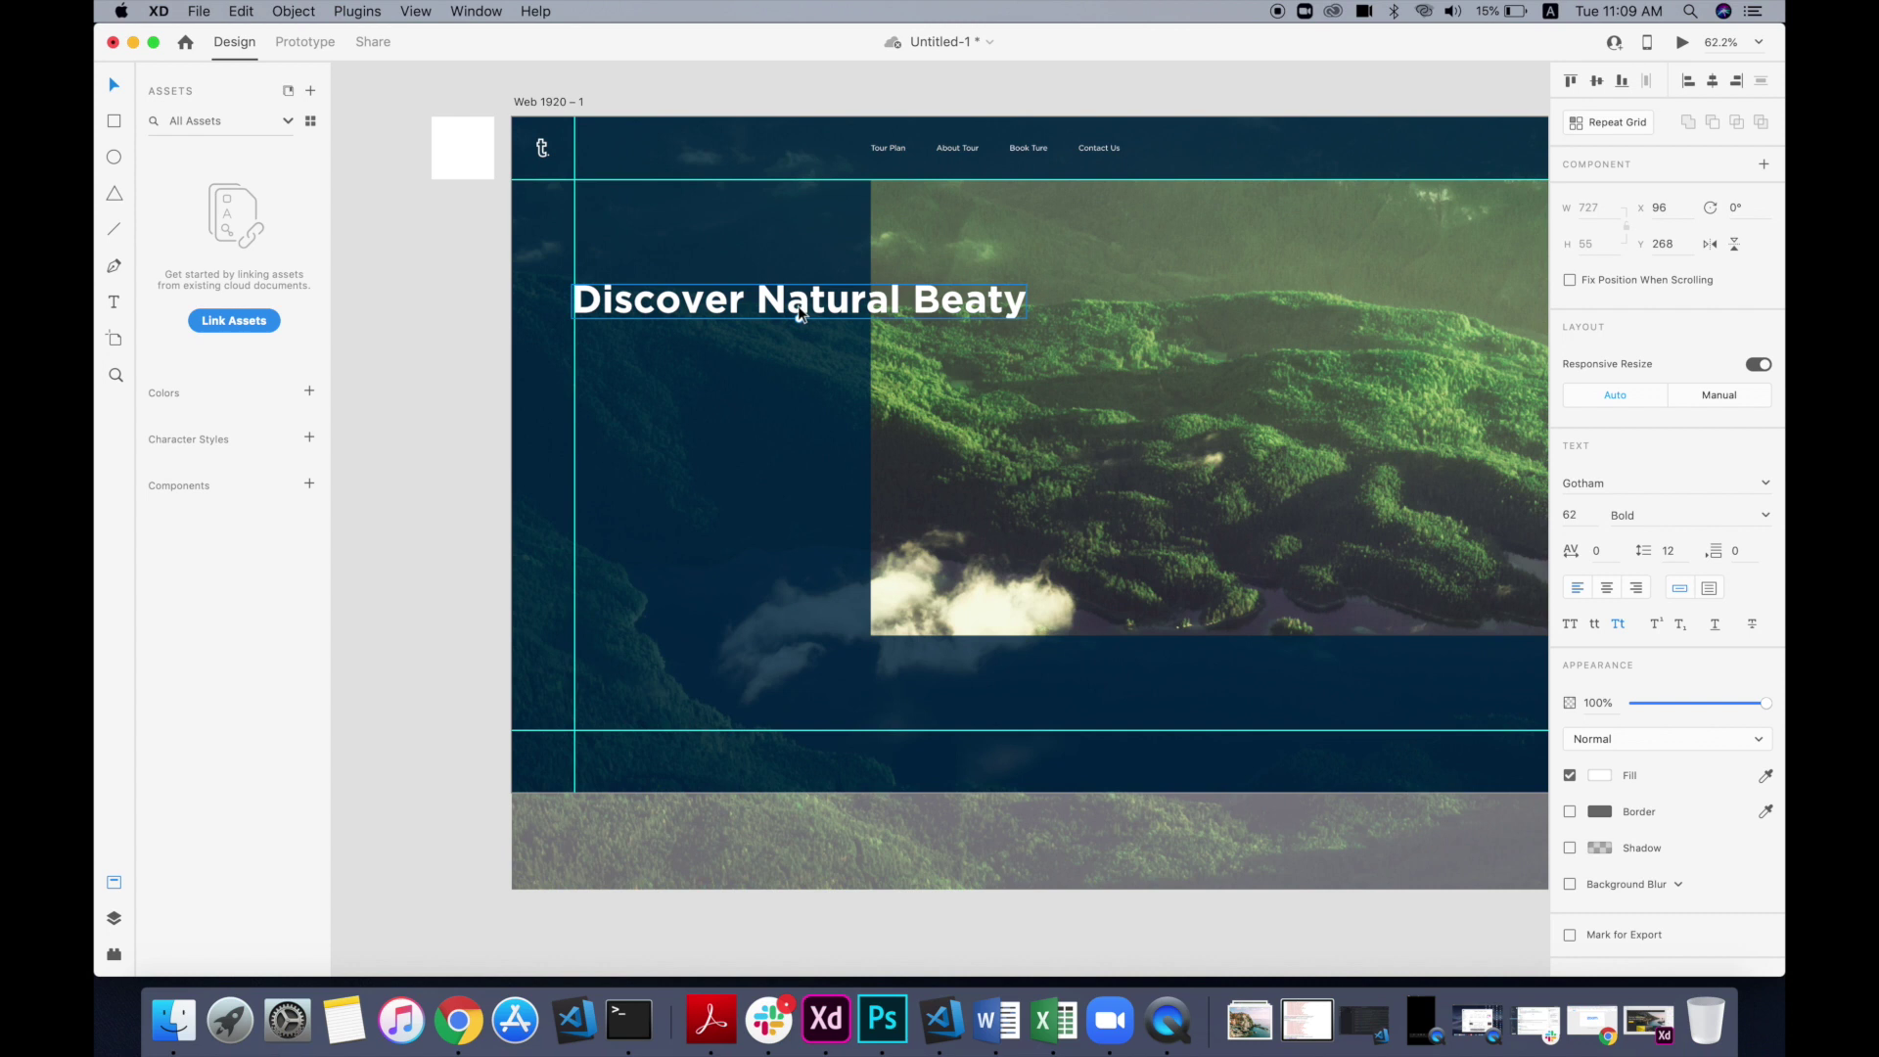
click(1766, 516)
click(1632, 666)
Step: Duplicate the "Discover Natural Beaty" headline just below itself and change the copy's text to "Sate Of Germany"
drag(812, 315, 813, 362)
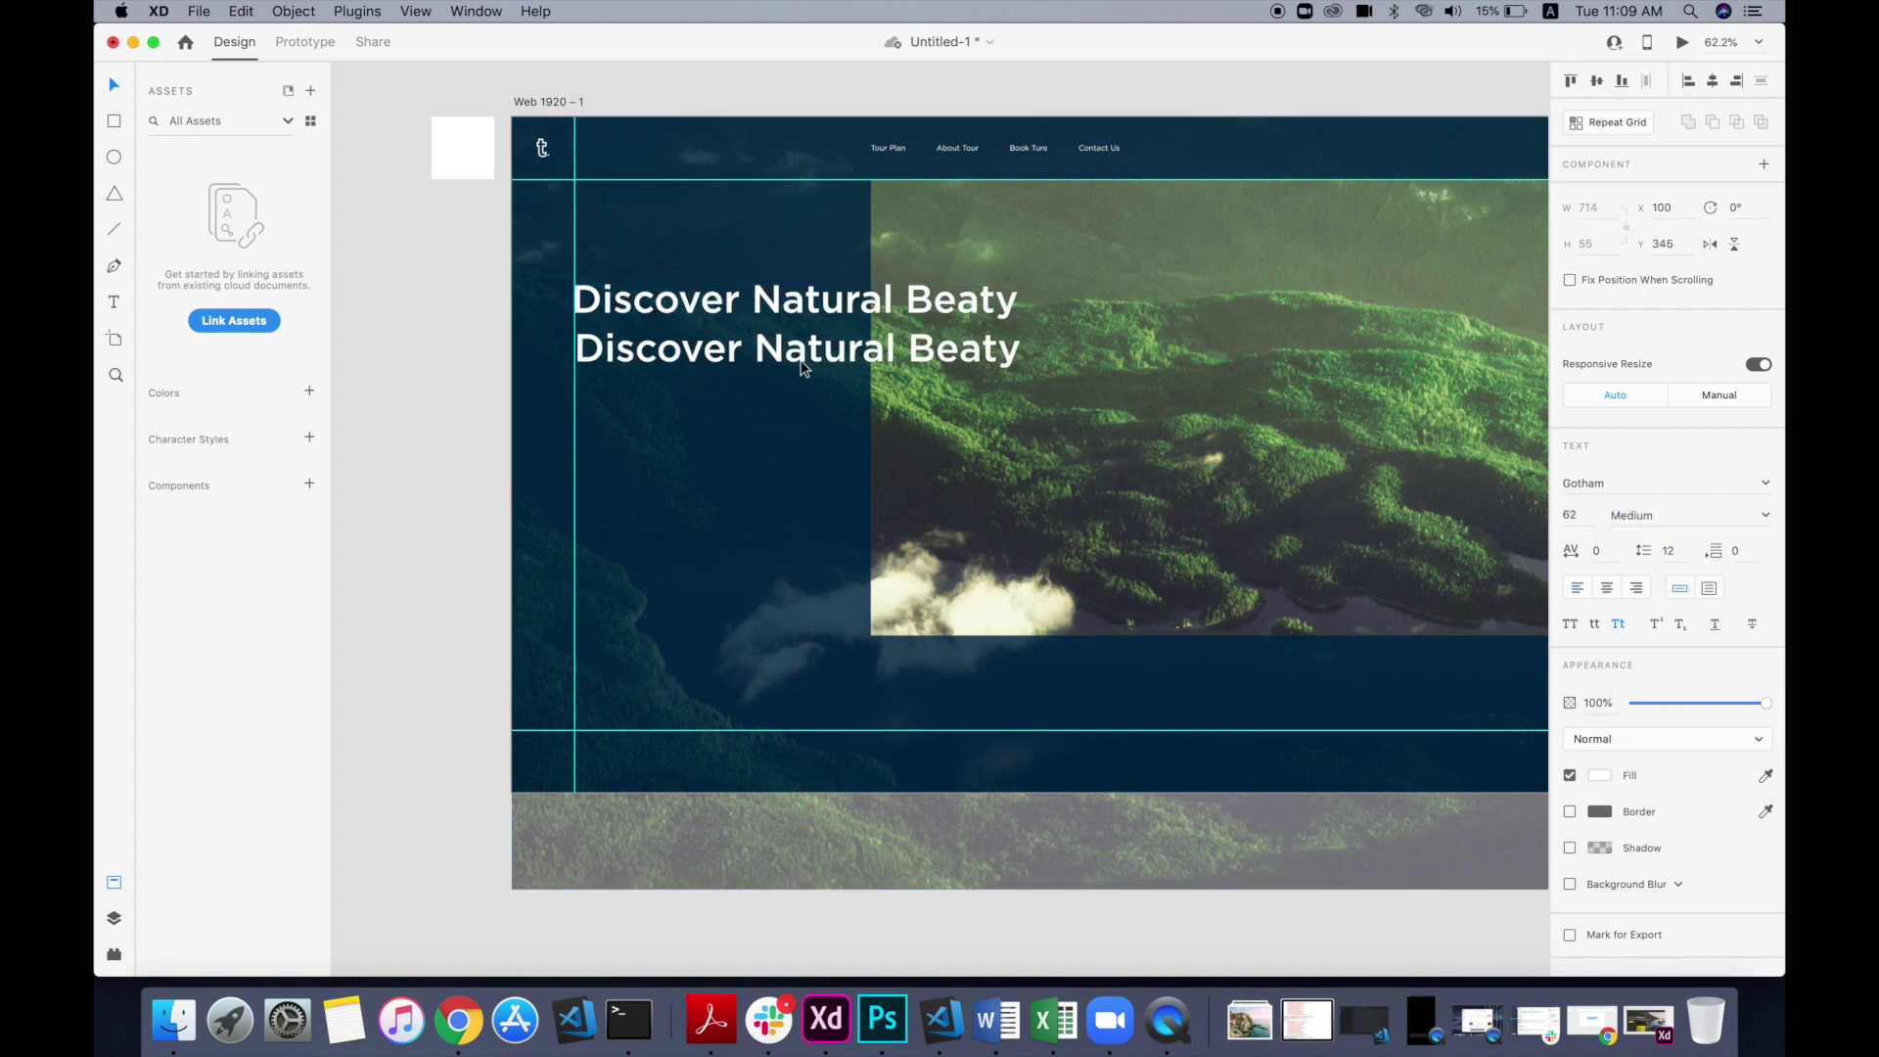
double_click(812, 360)
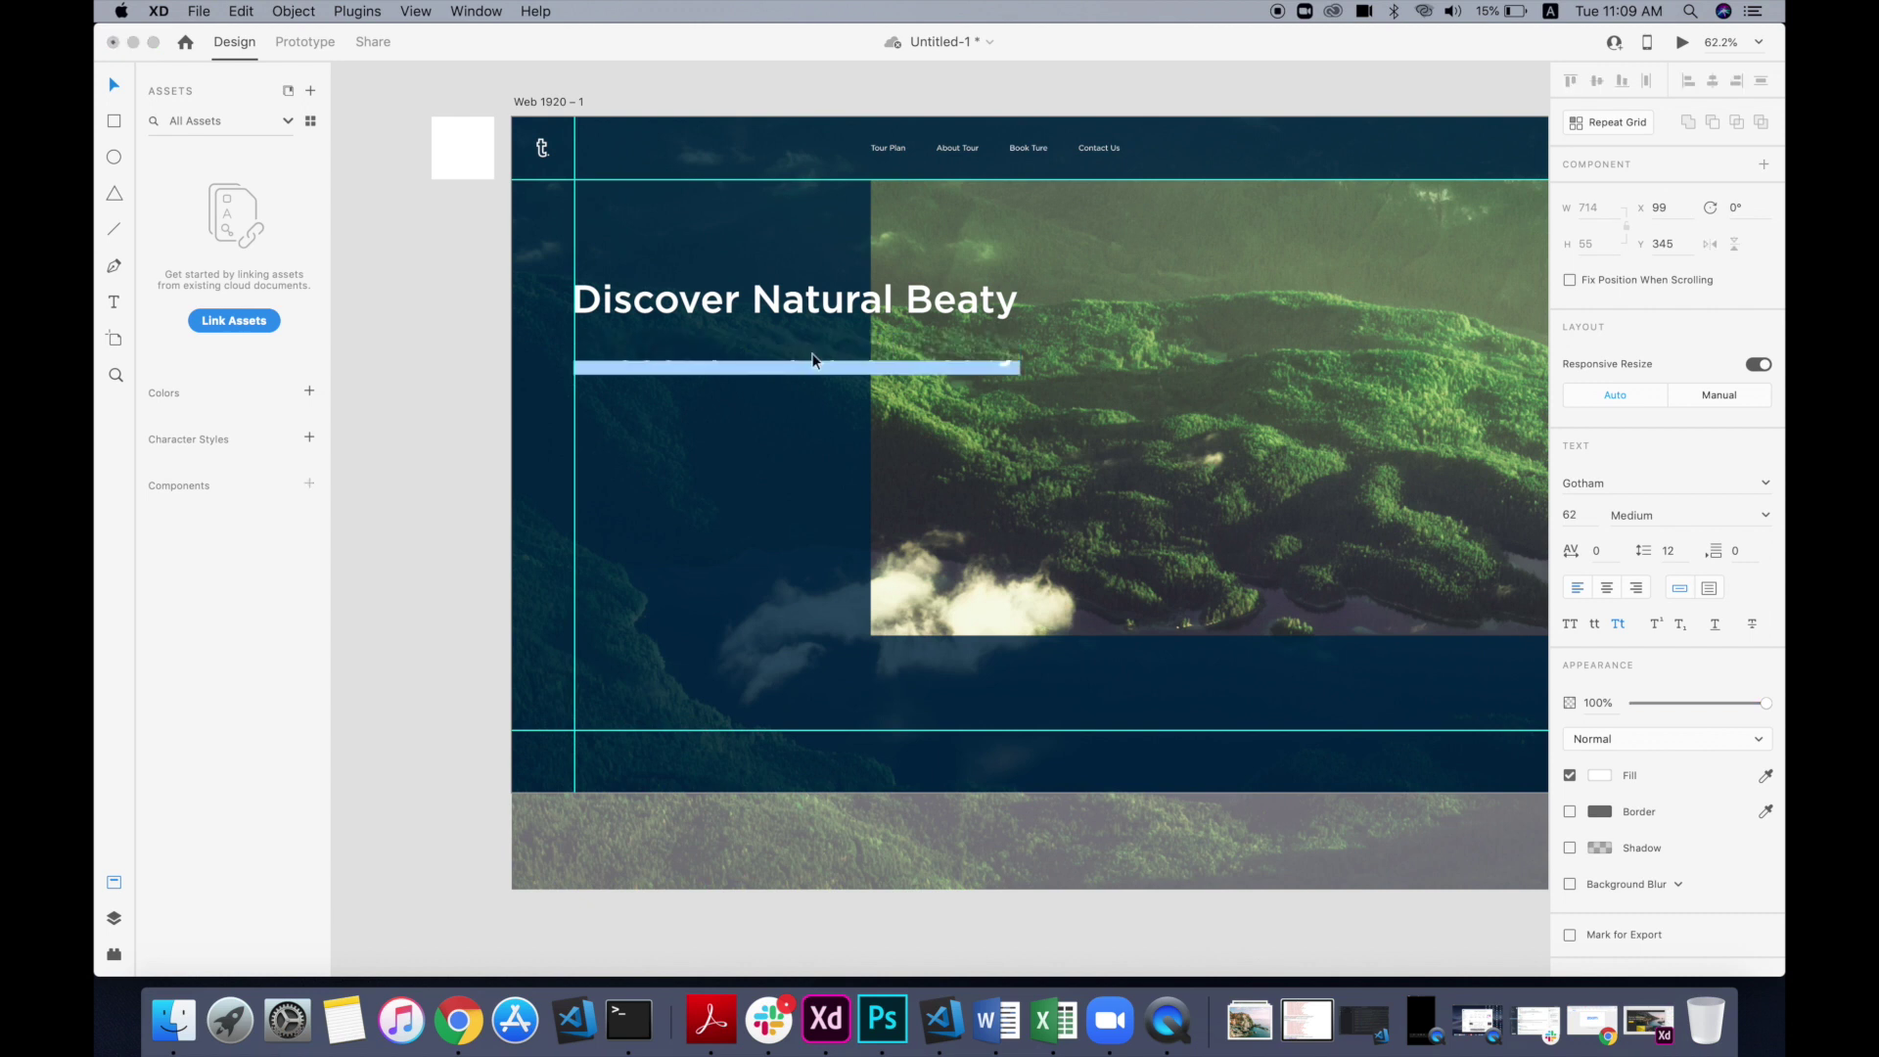
text(Sa)
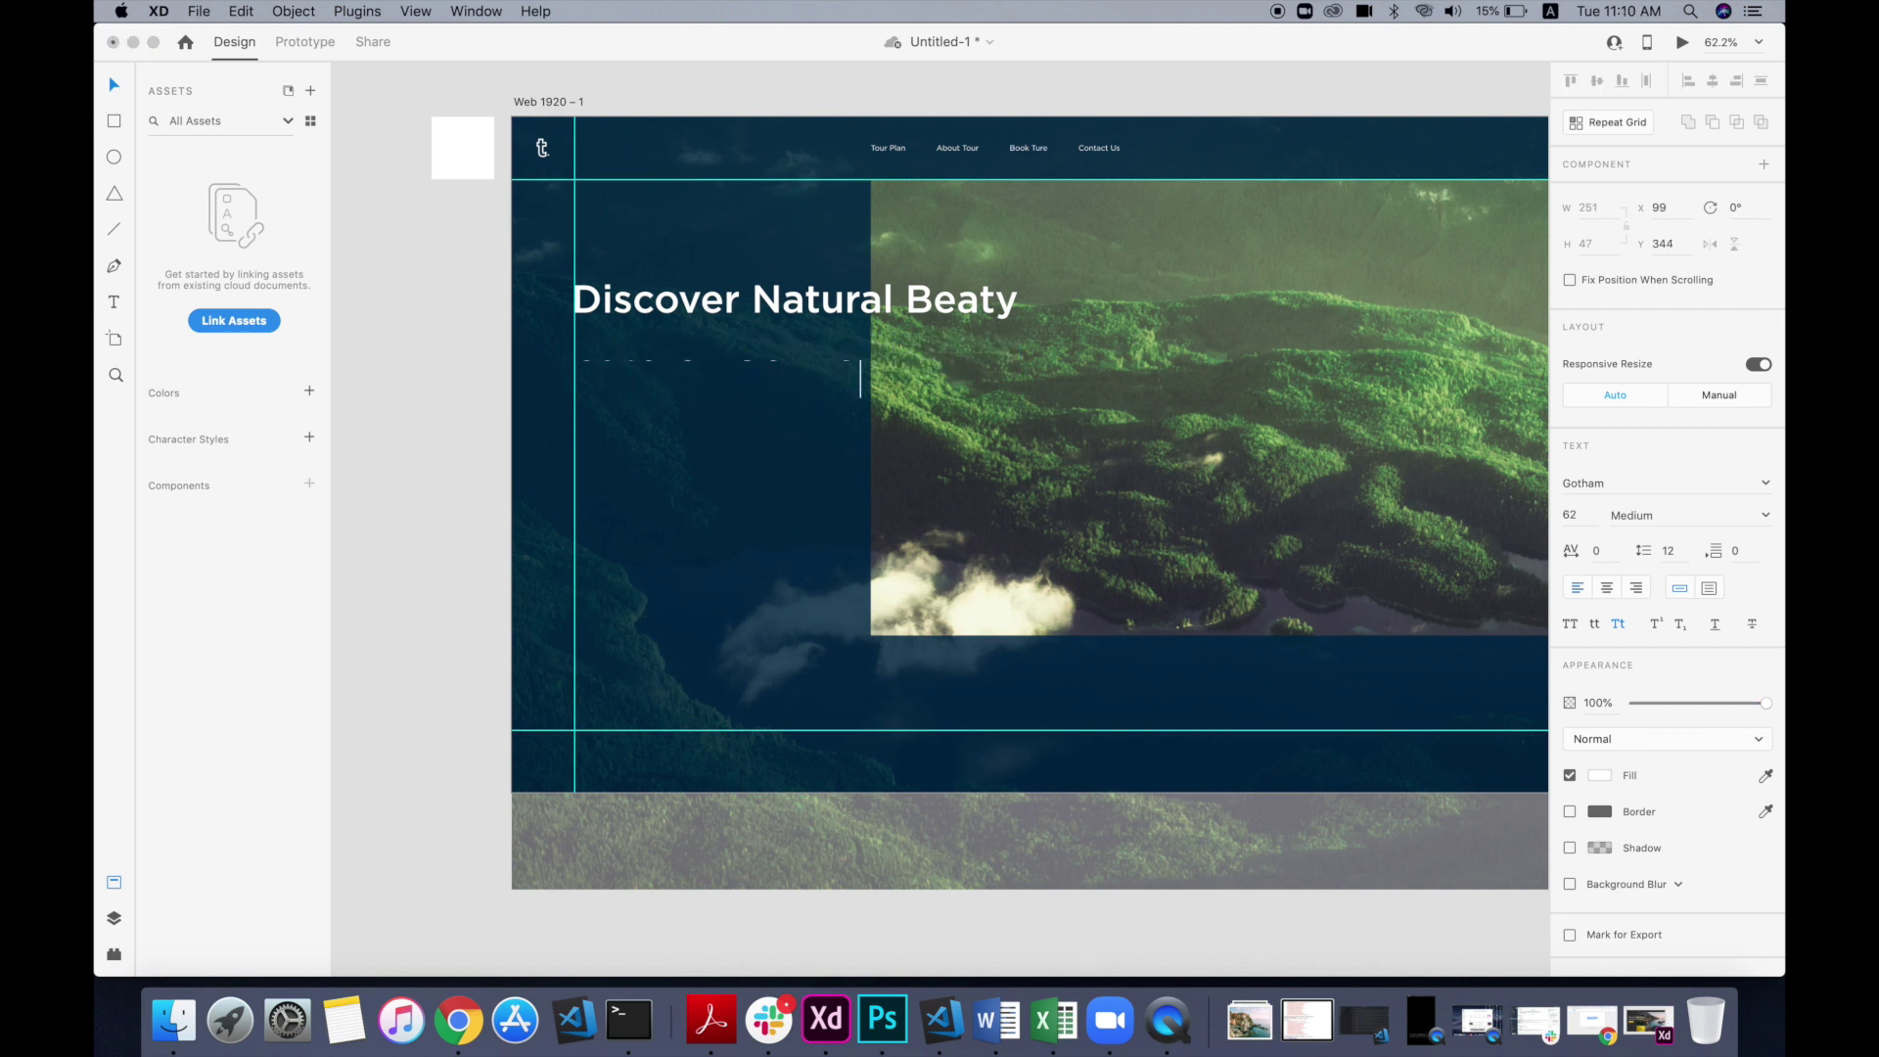
click(118, 94)
click(478, 351)
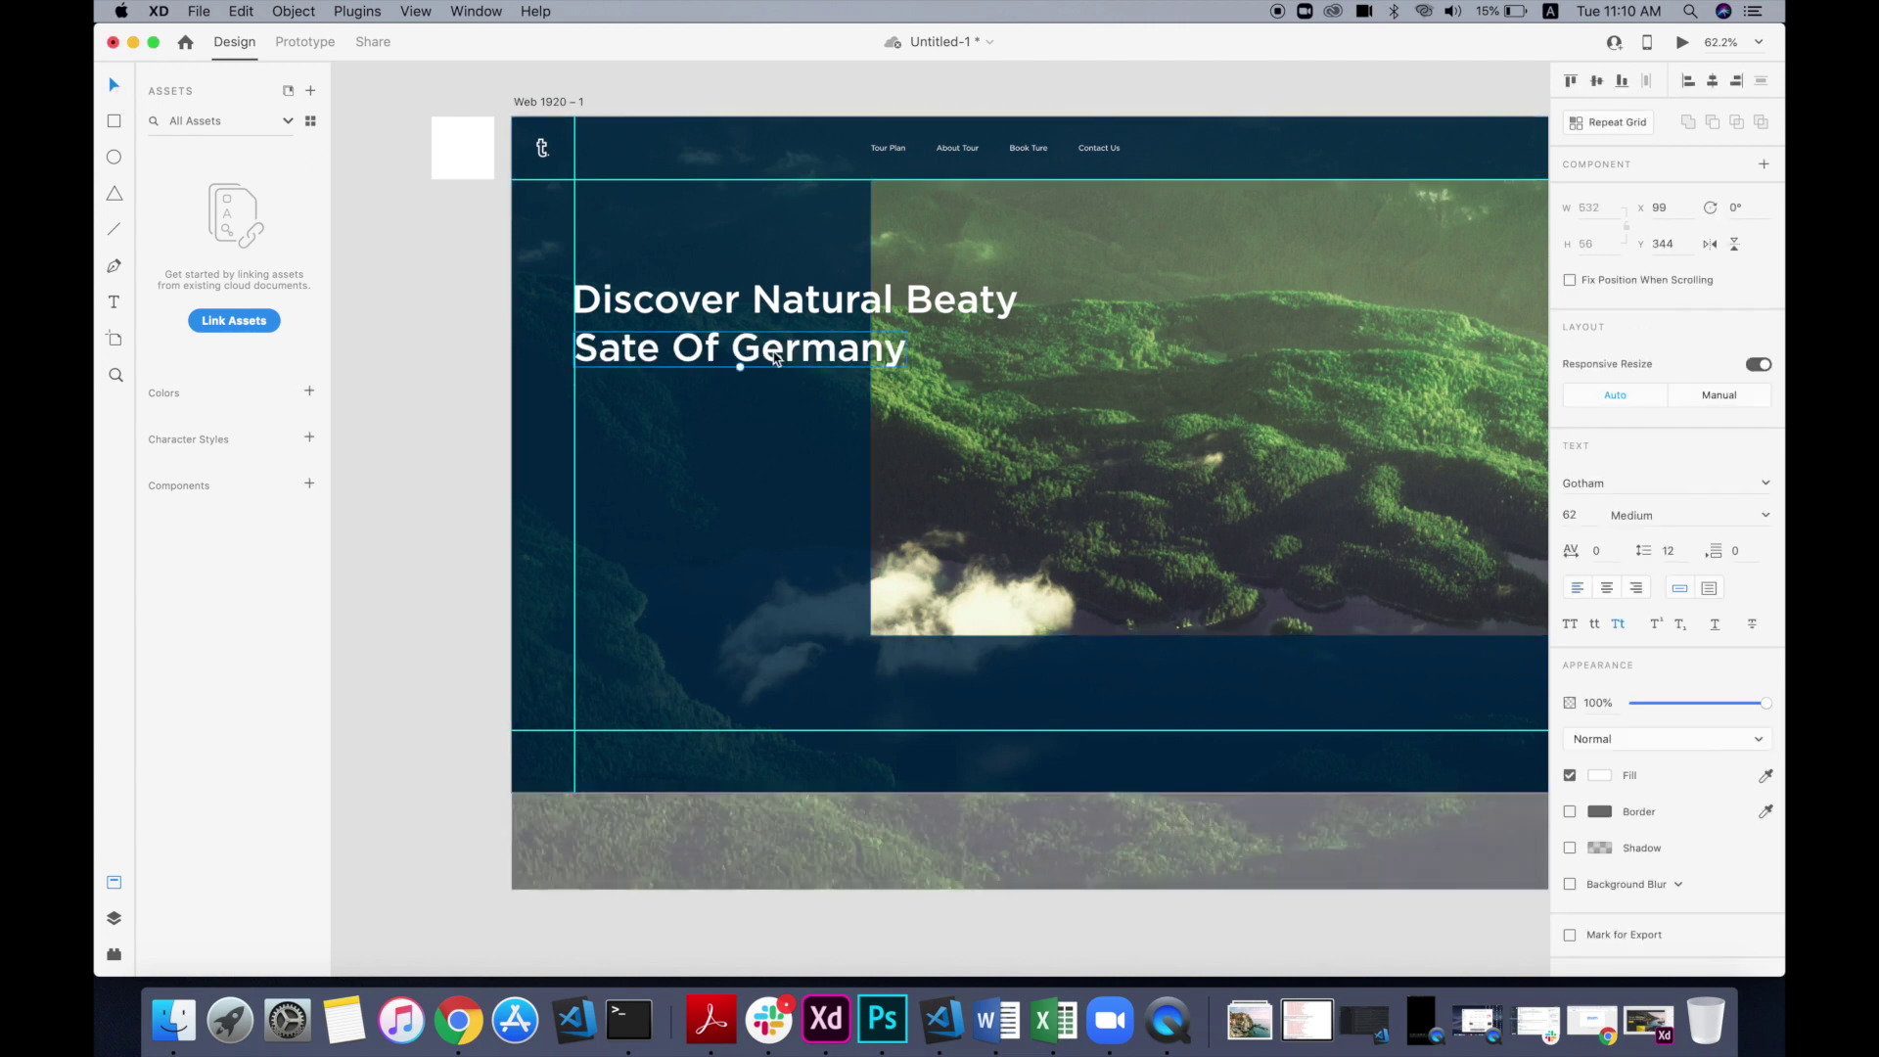
Step: Move "Sate Of Germany" so its end lines up with the end of the first headline line
double_click(704, 352)
key(Escape)
drag(762, 351, 879, 372)
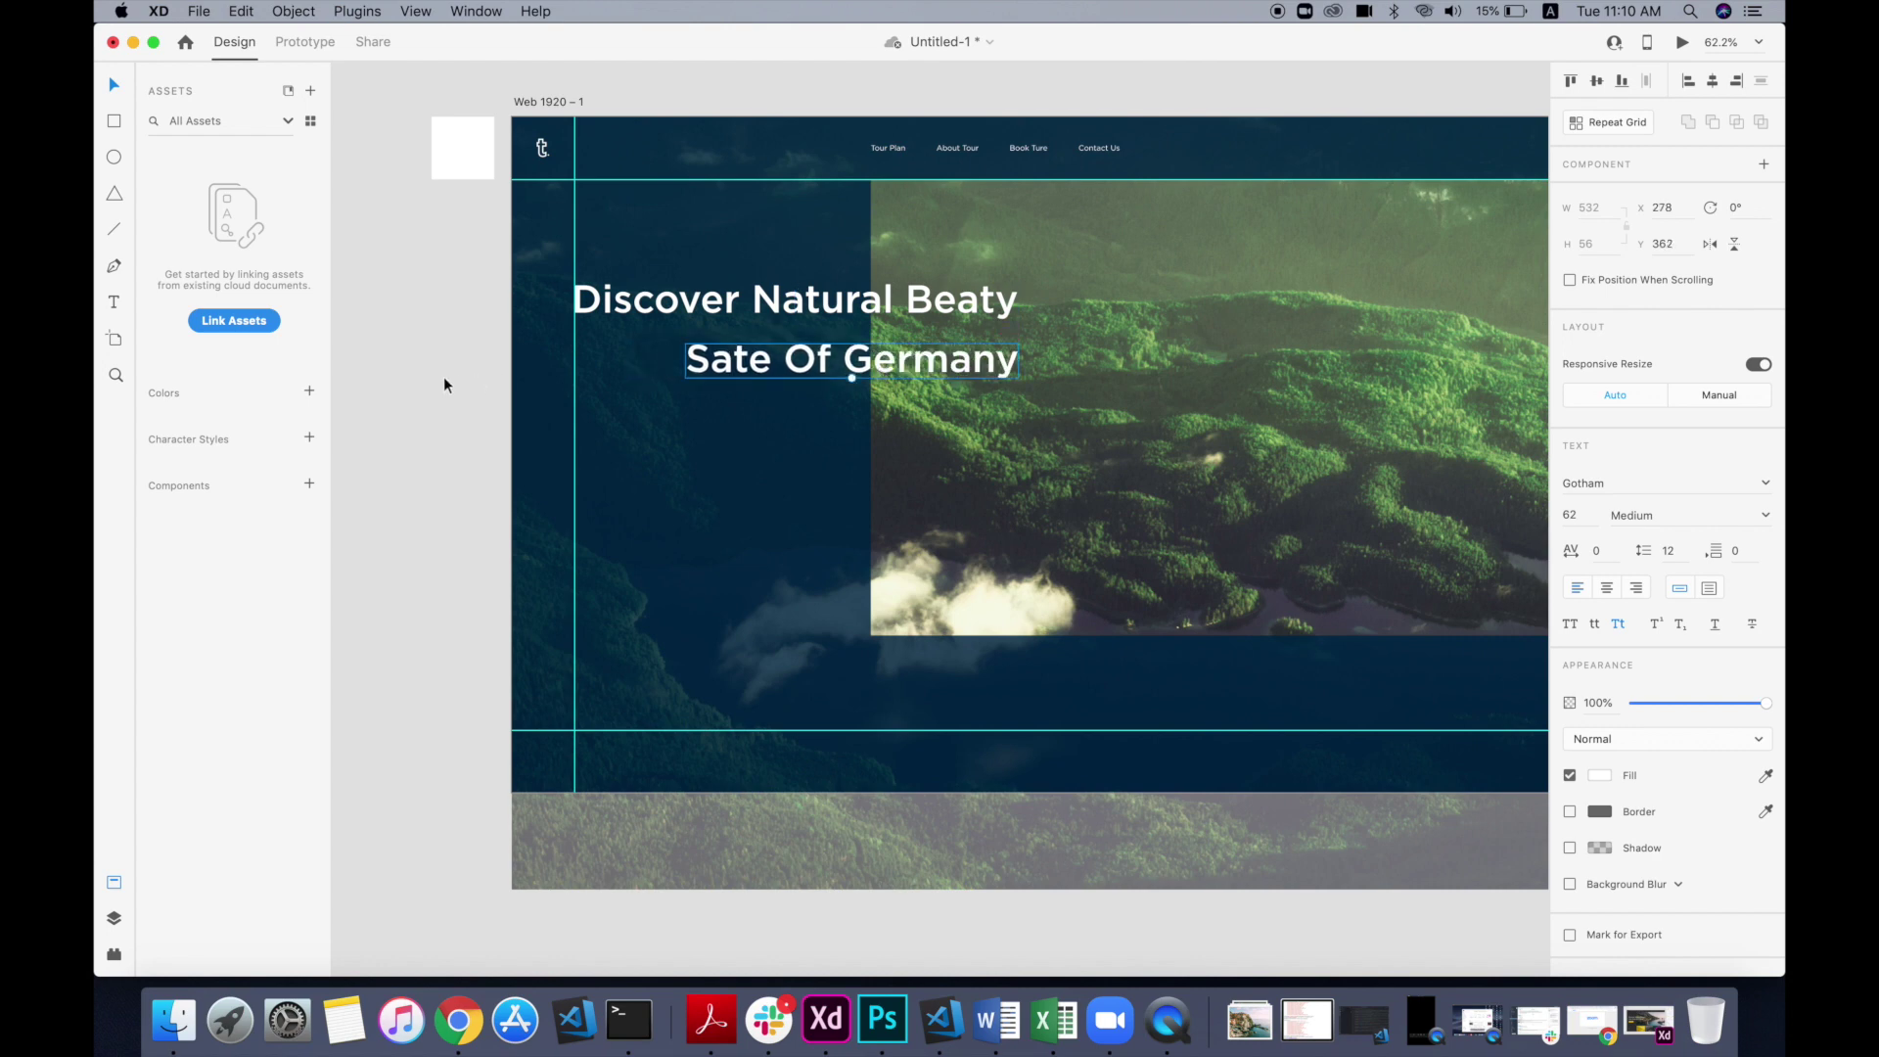
click(444, 377)
Step: Draw a horizontal line about 138 px long from the vertical guide toward "Sate Of Germany"
scroll(602, 380, up, 5)
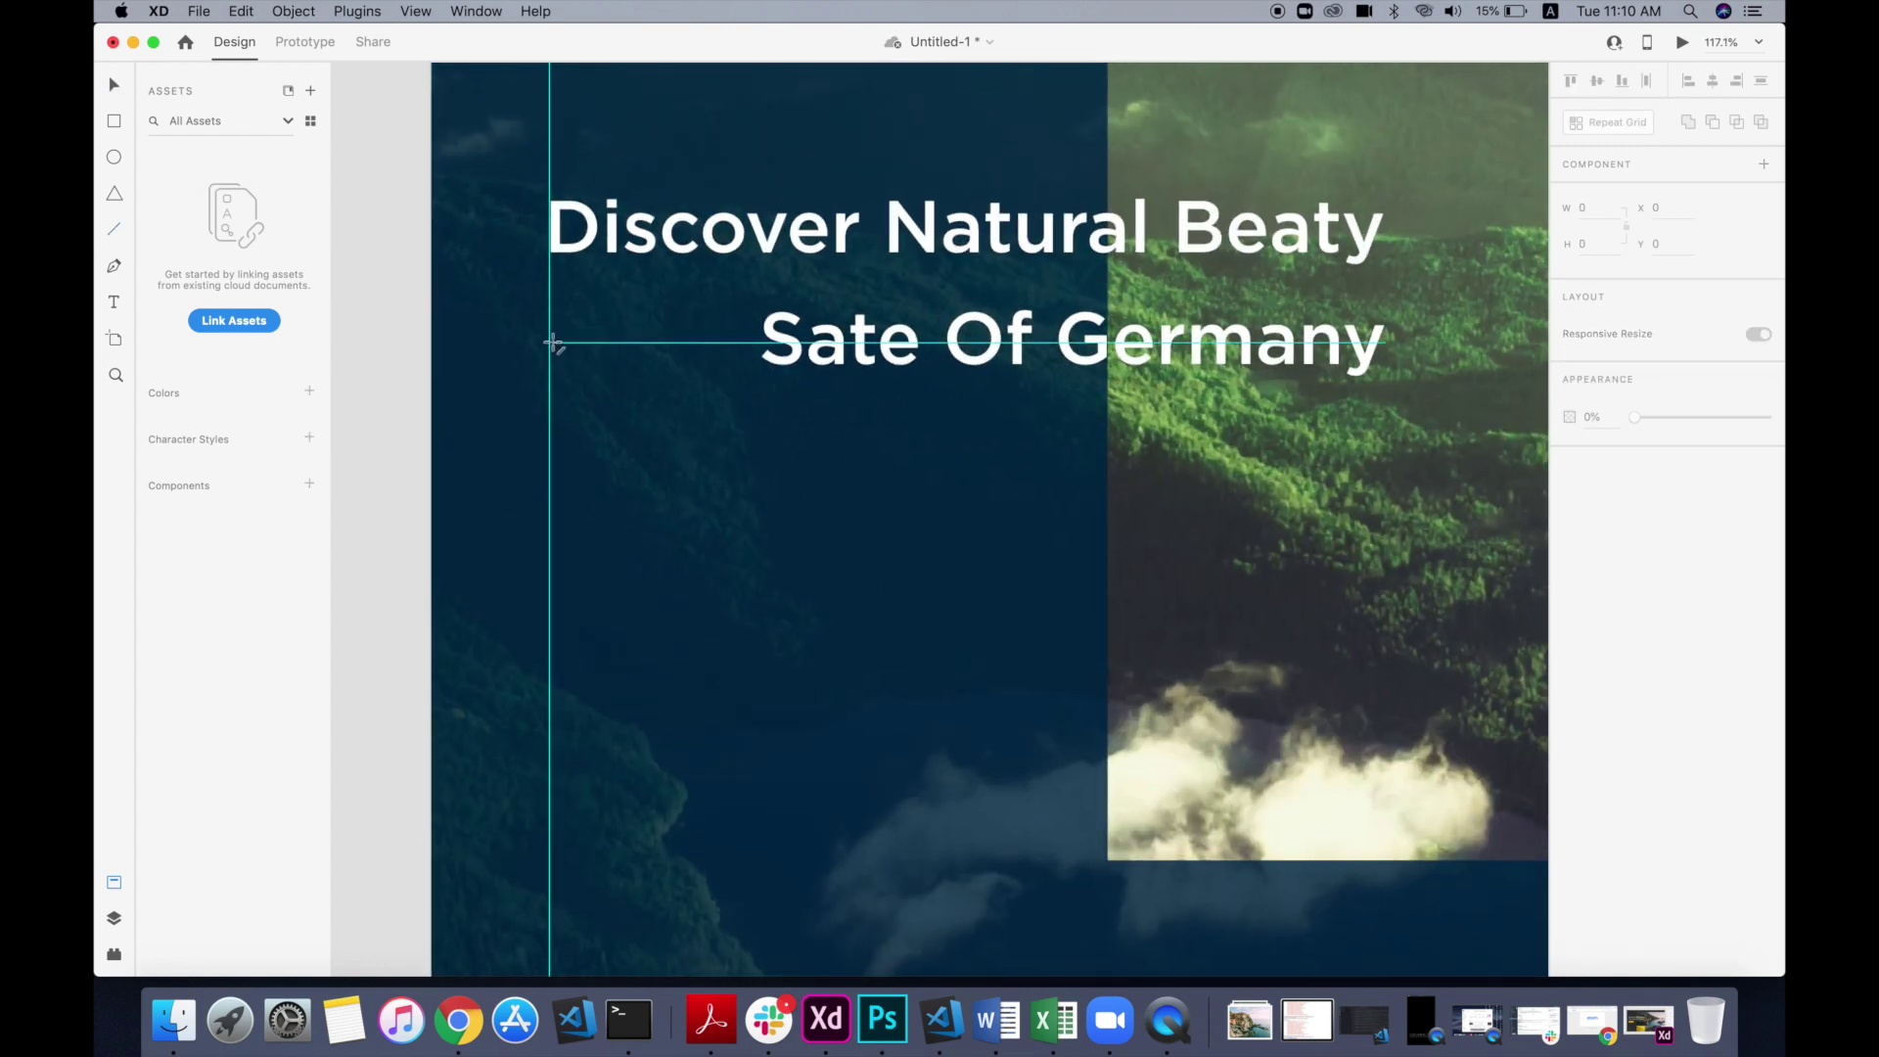
drag(550, 343, 677, 359)
click(114, 87)
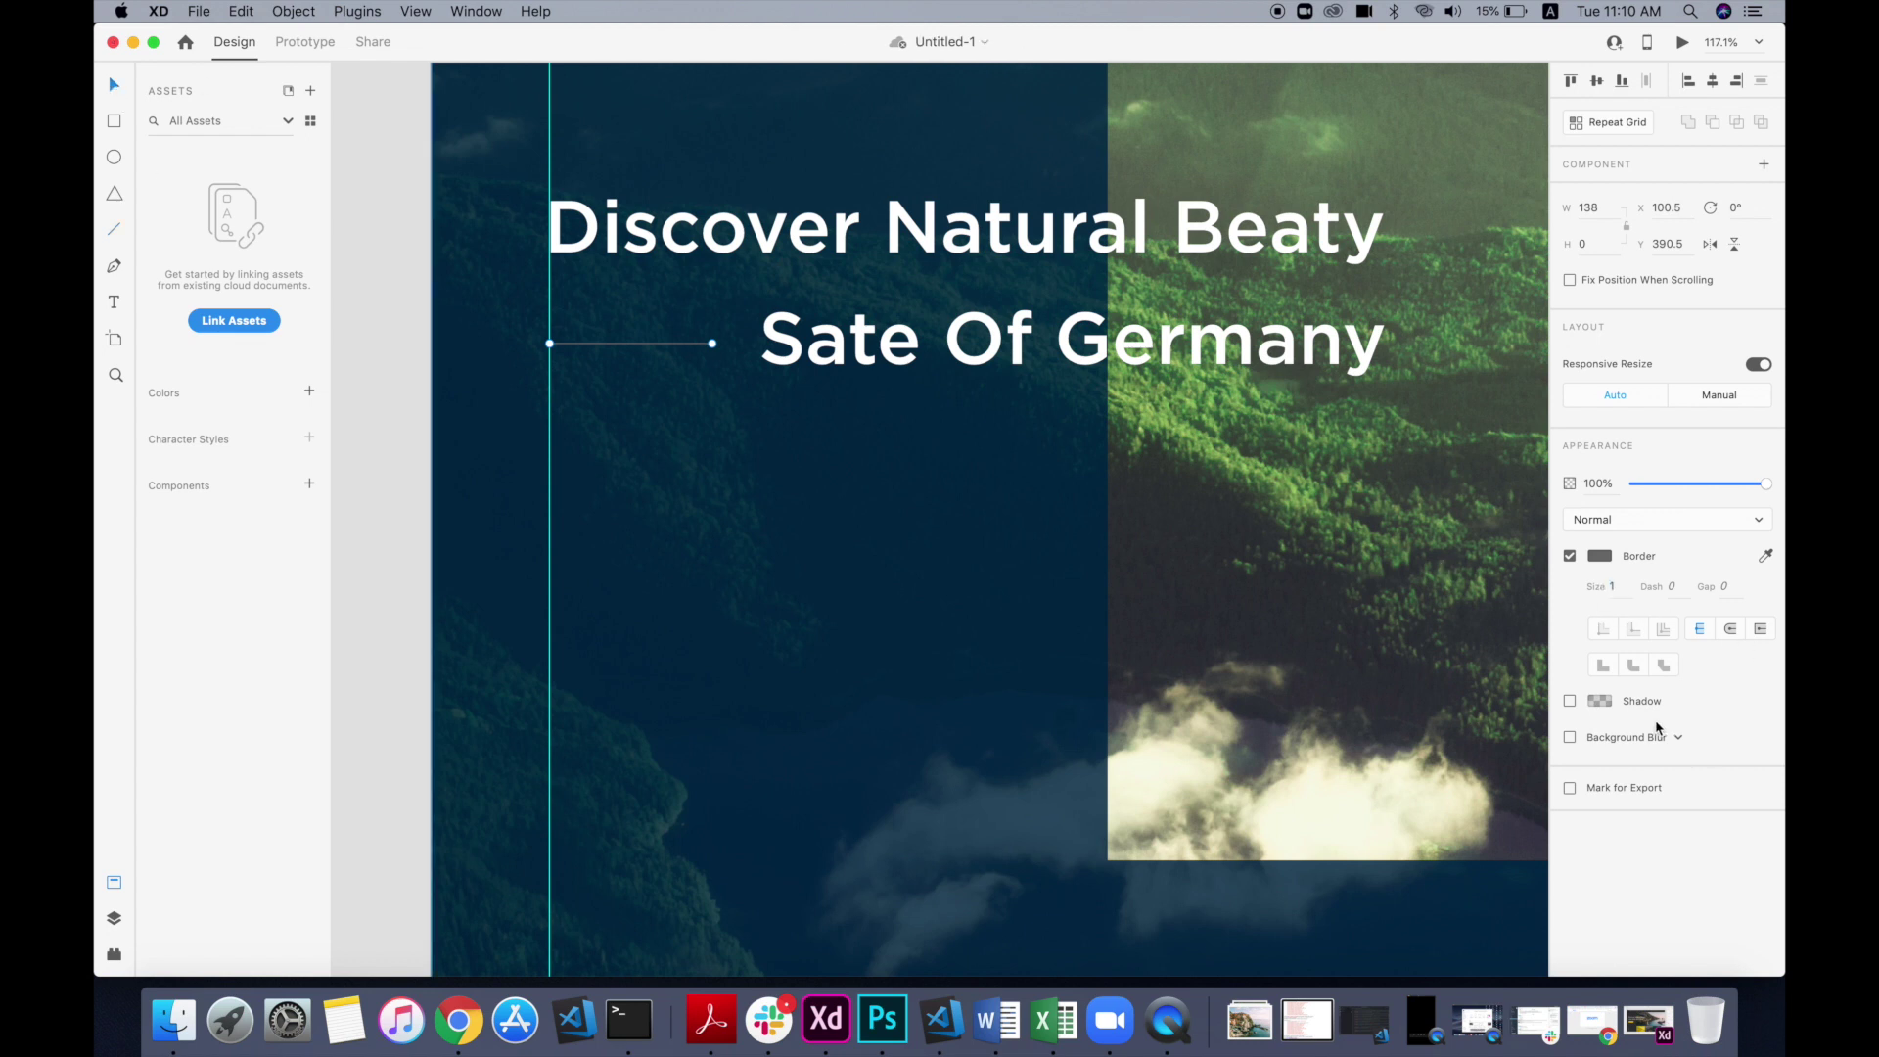
Step: Give the line beside the second headline line a white border of size 3
text(3)
key(Return)
click(1602, 557)
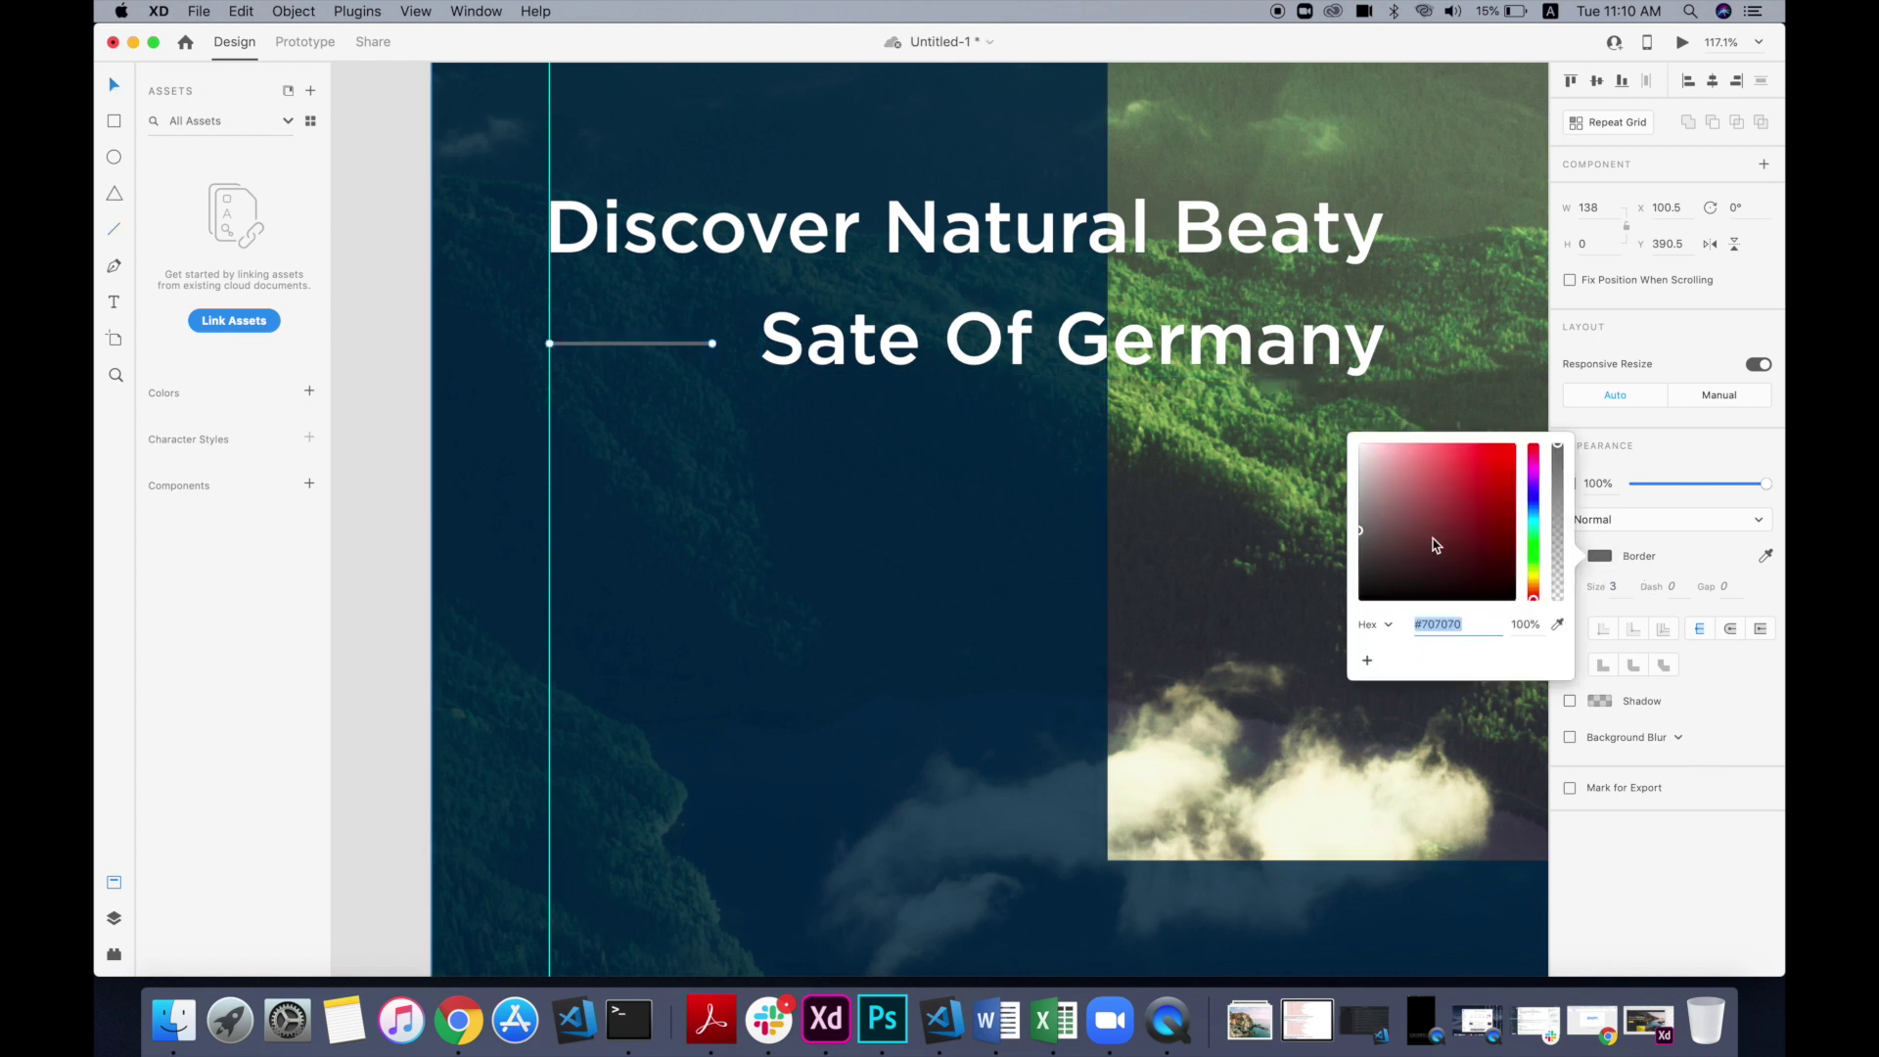
drag(1435, 545, 1351, 437)
click(869, 469)
key(super+0)
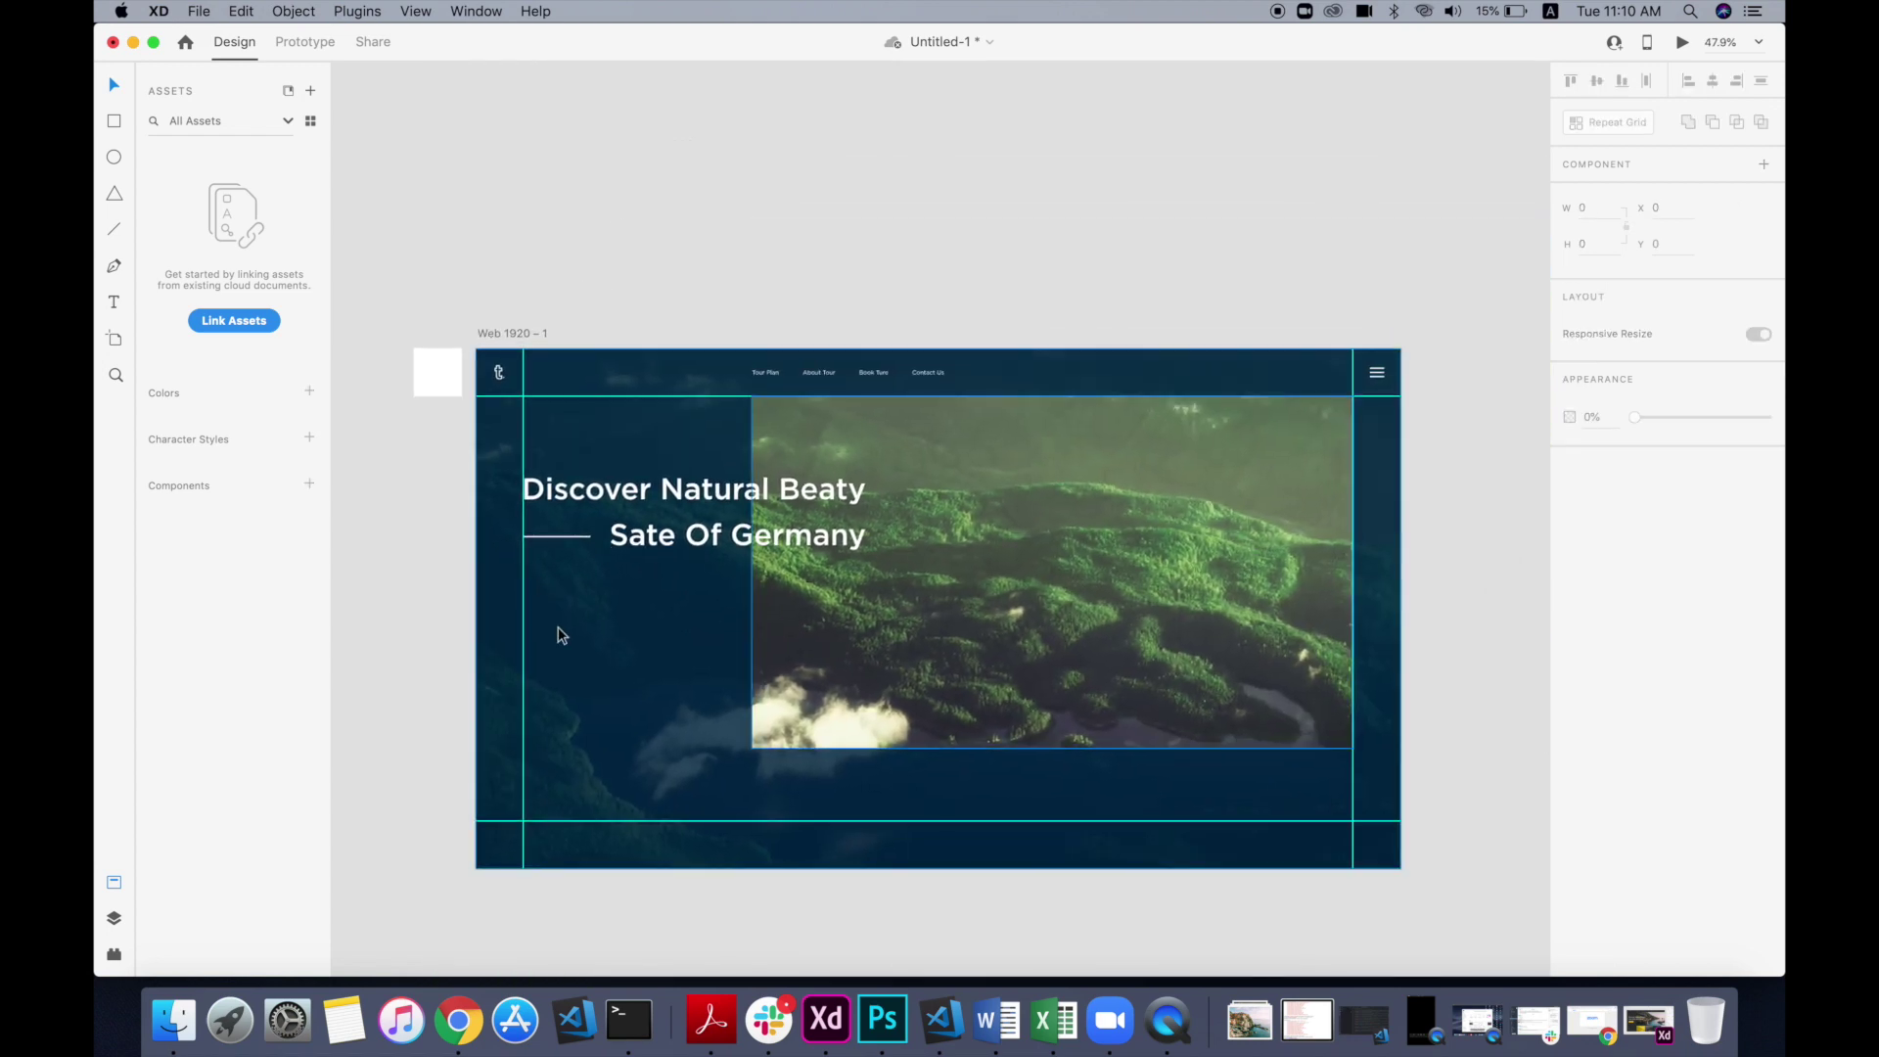
Step: Draw a button rectangle about 254 px wide below the headline, starting at the vertical guide, and set its height to 65
scroll(554, 635, up, 2)
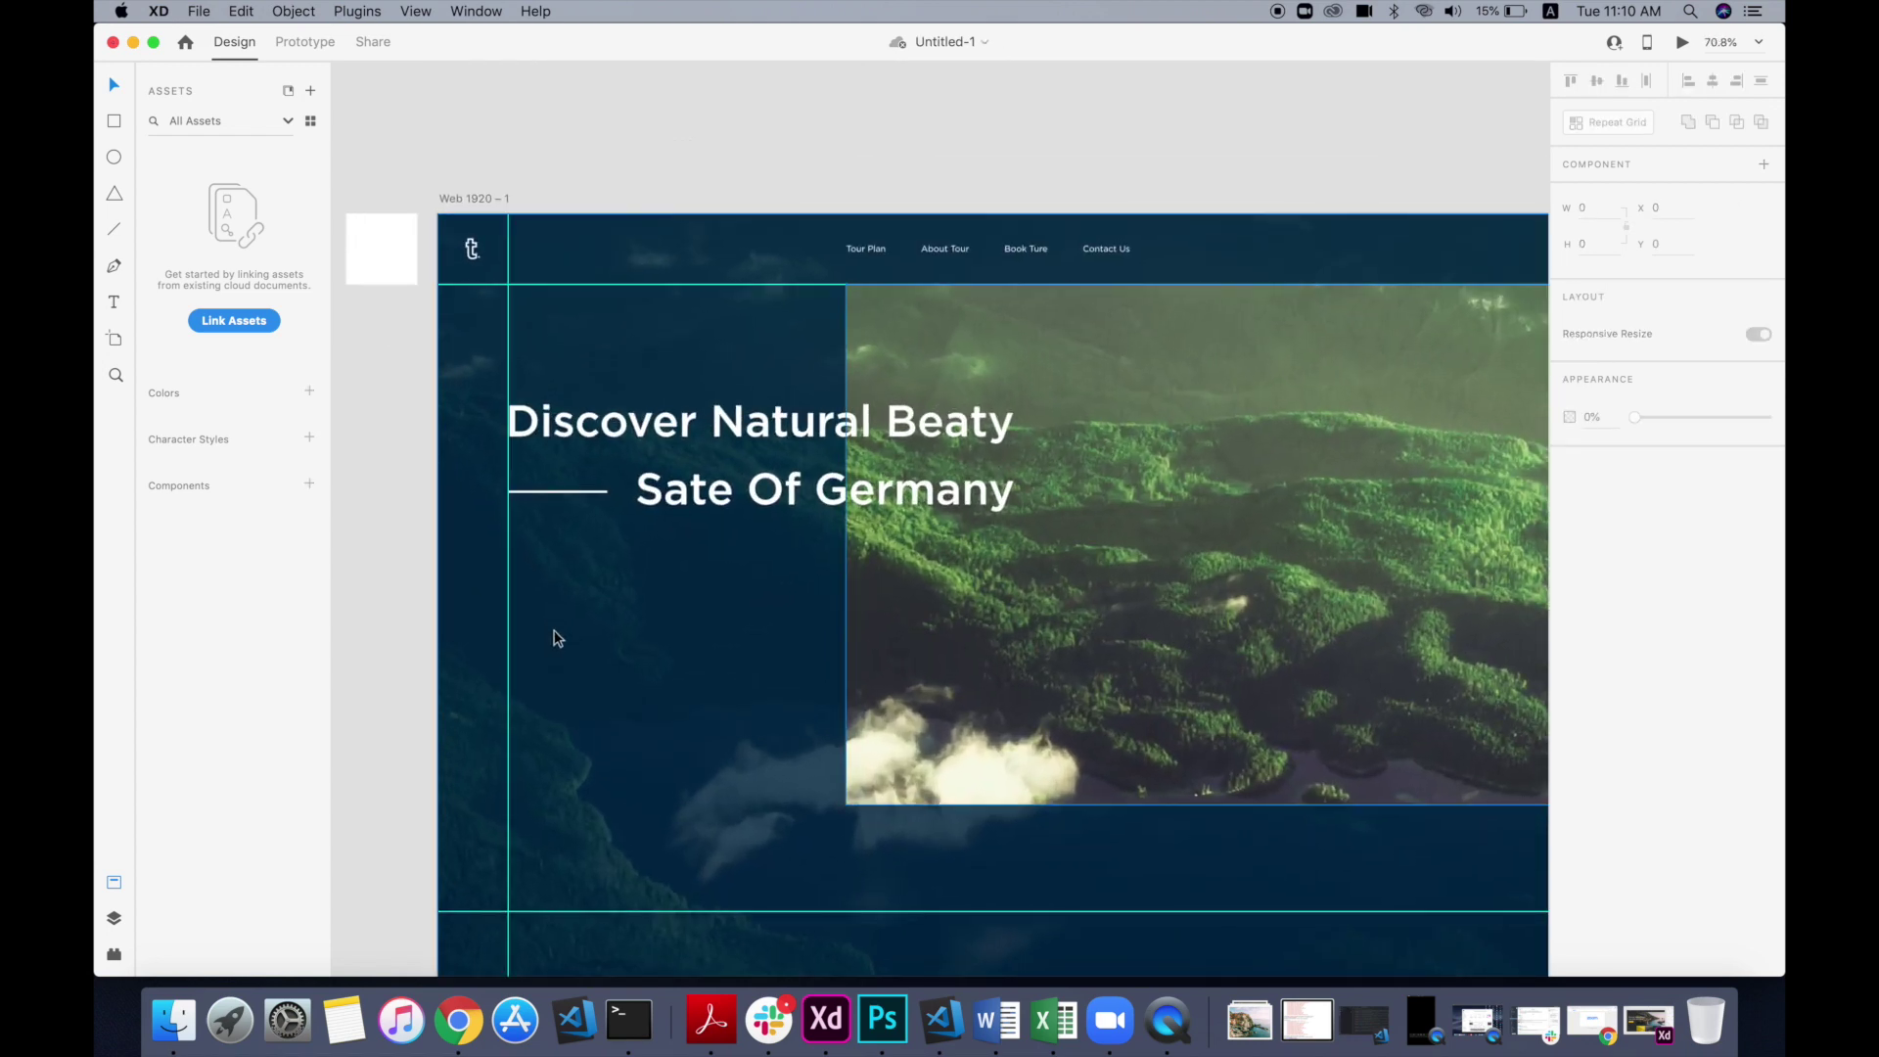
scroll(399, 663, down, 3)
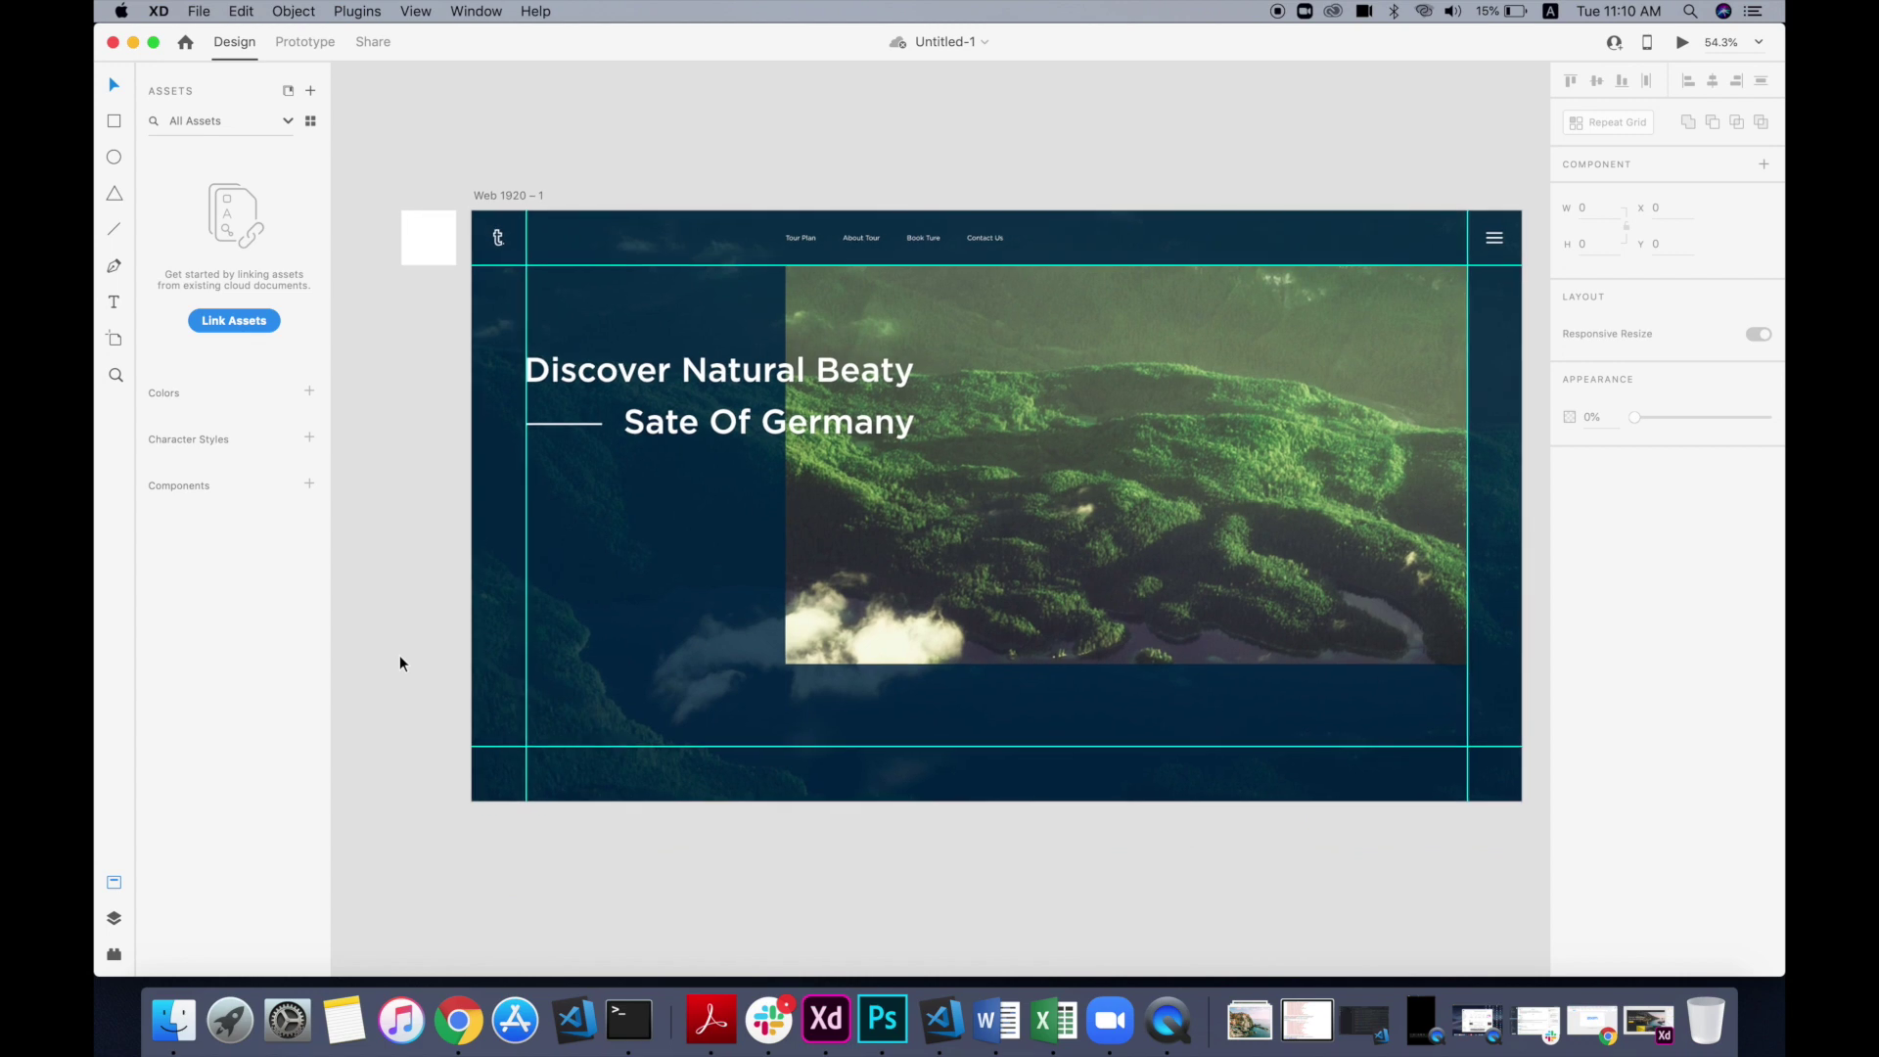
scroll(574, 713, up, 3)
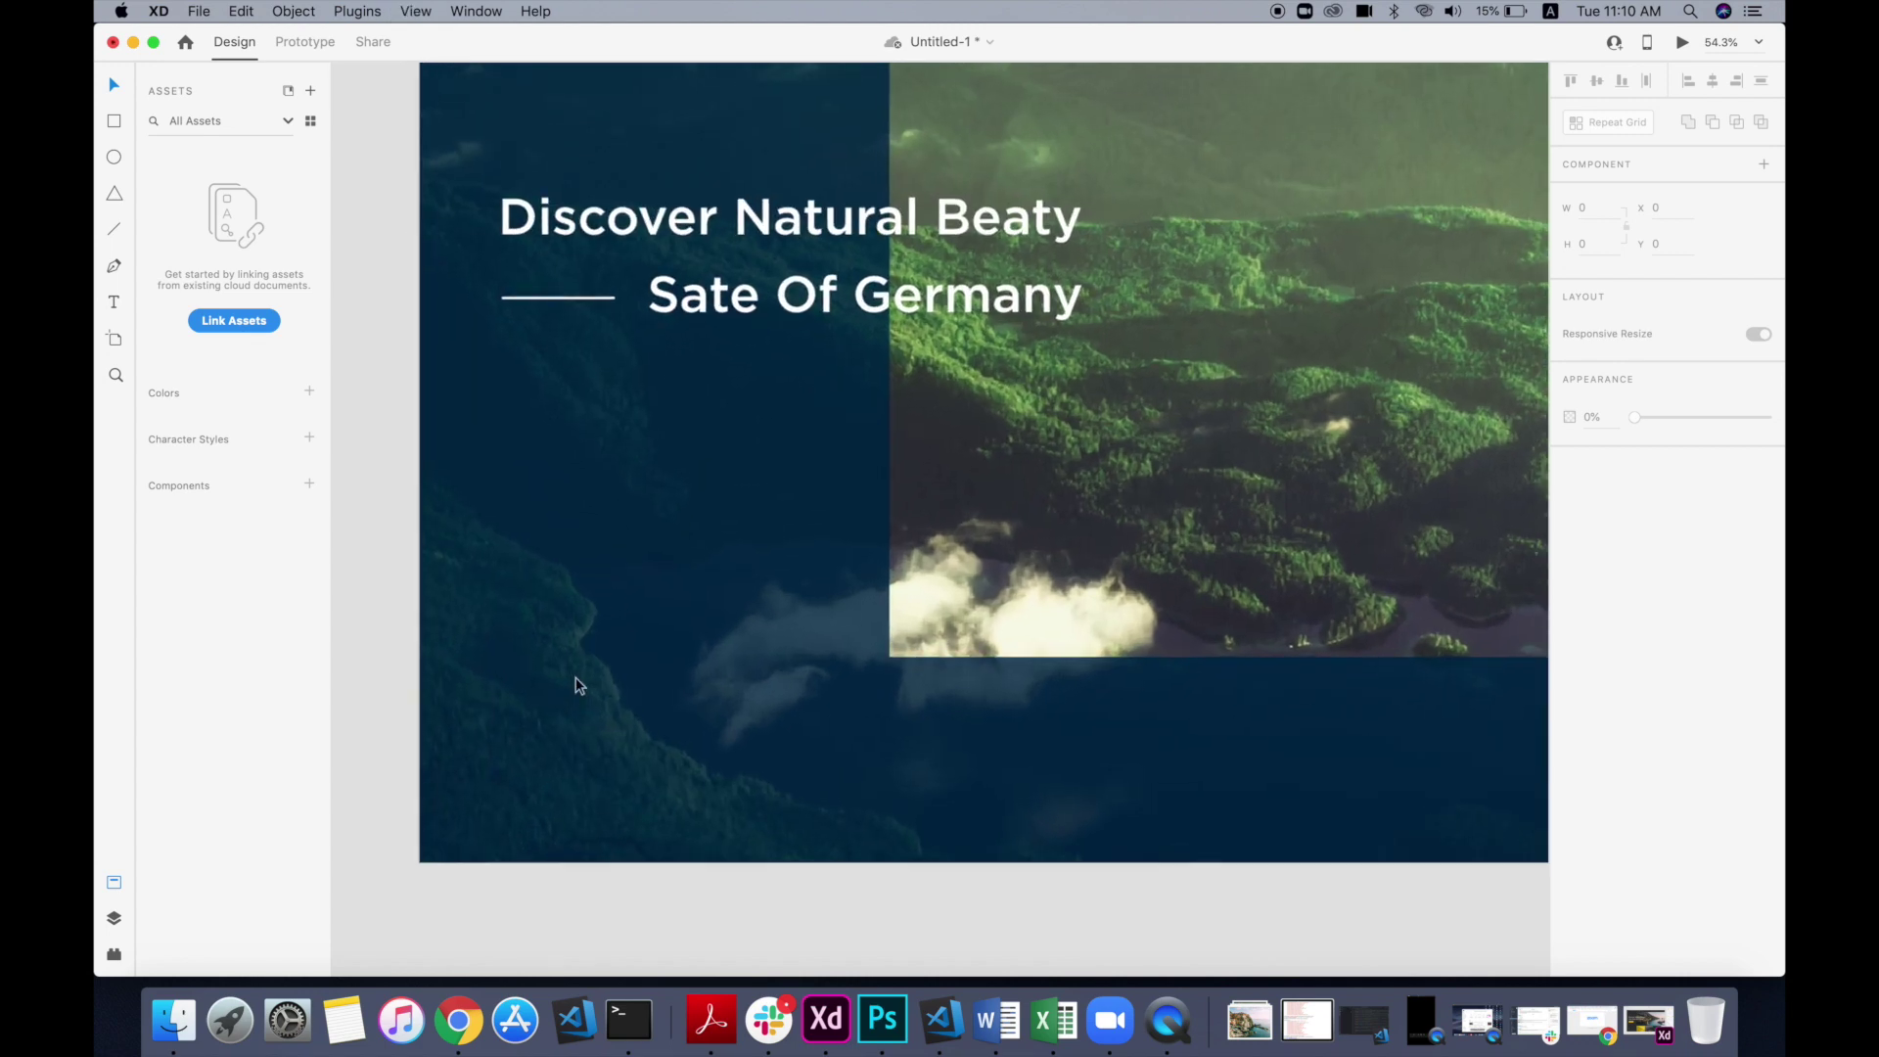
drag(500, 384, 711, 437)
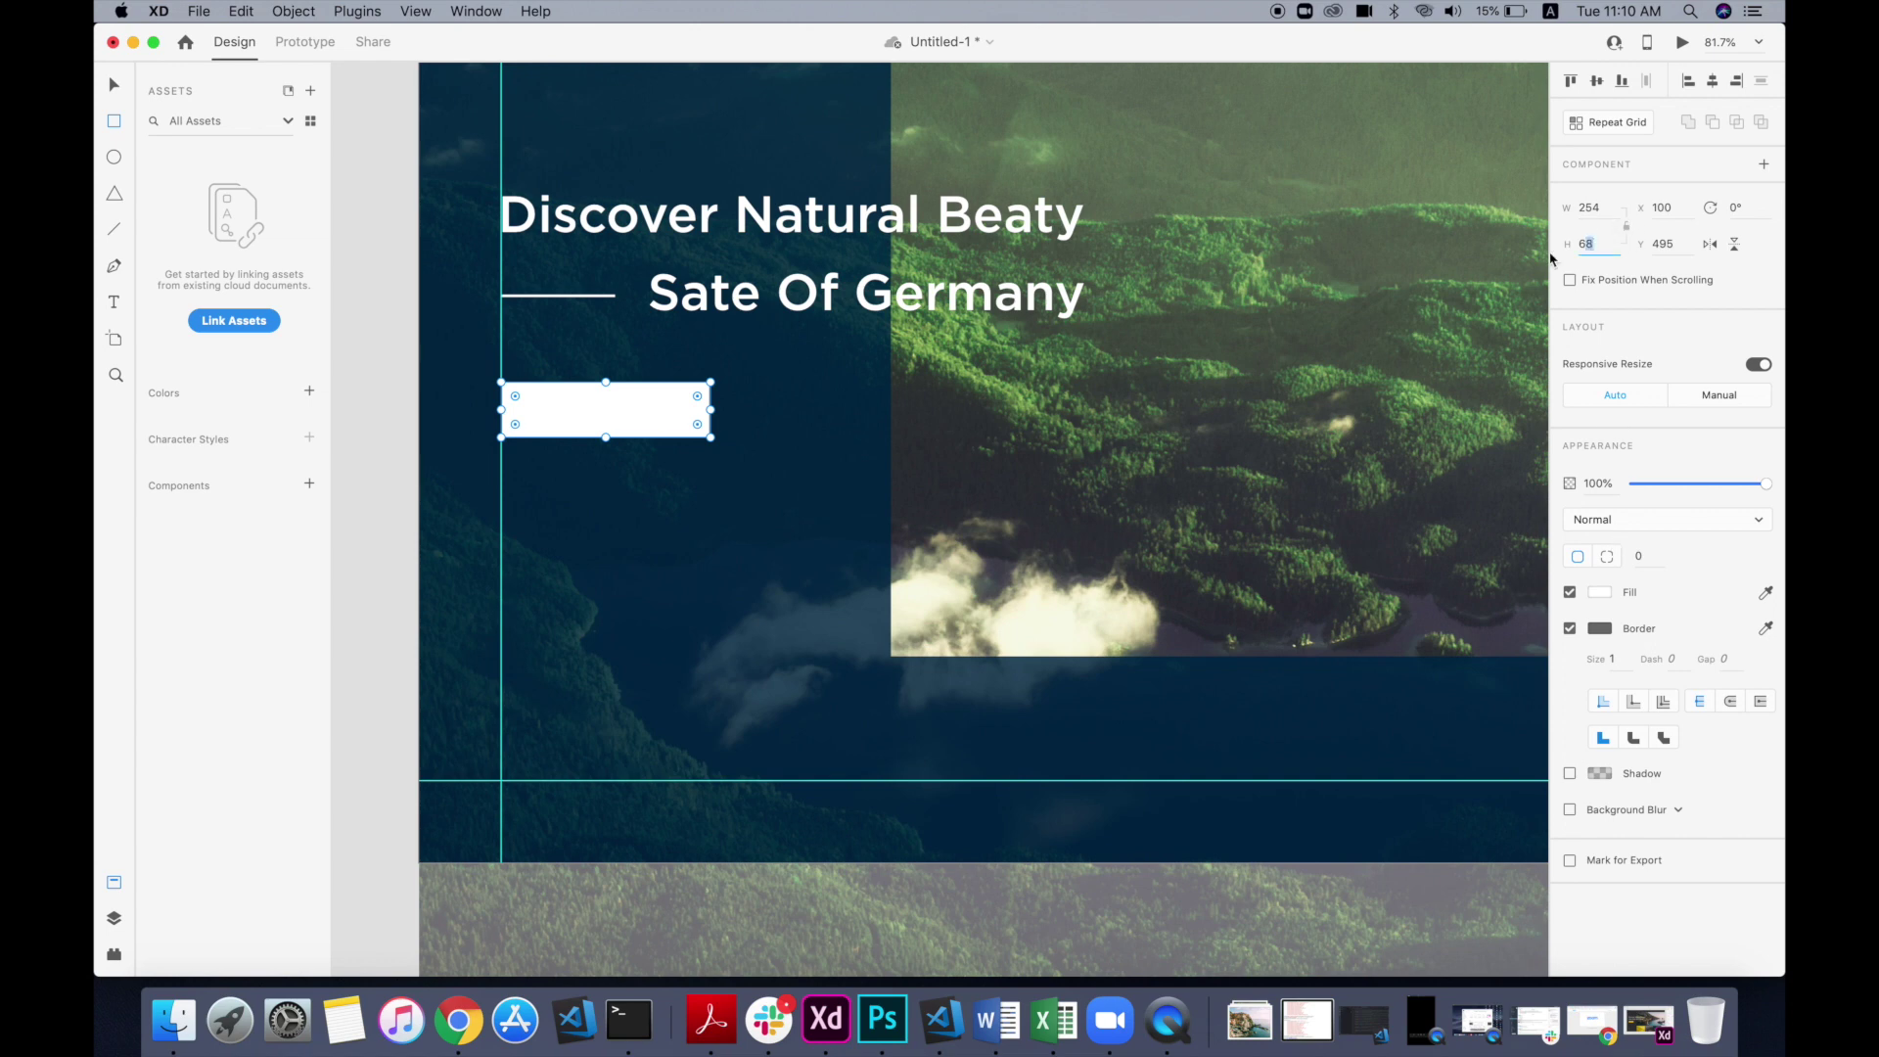
key(Return)
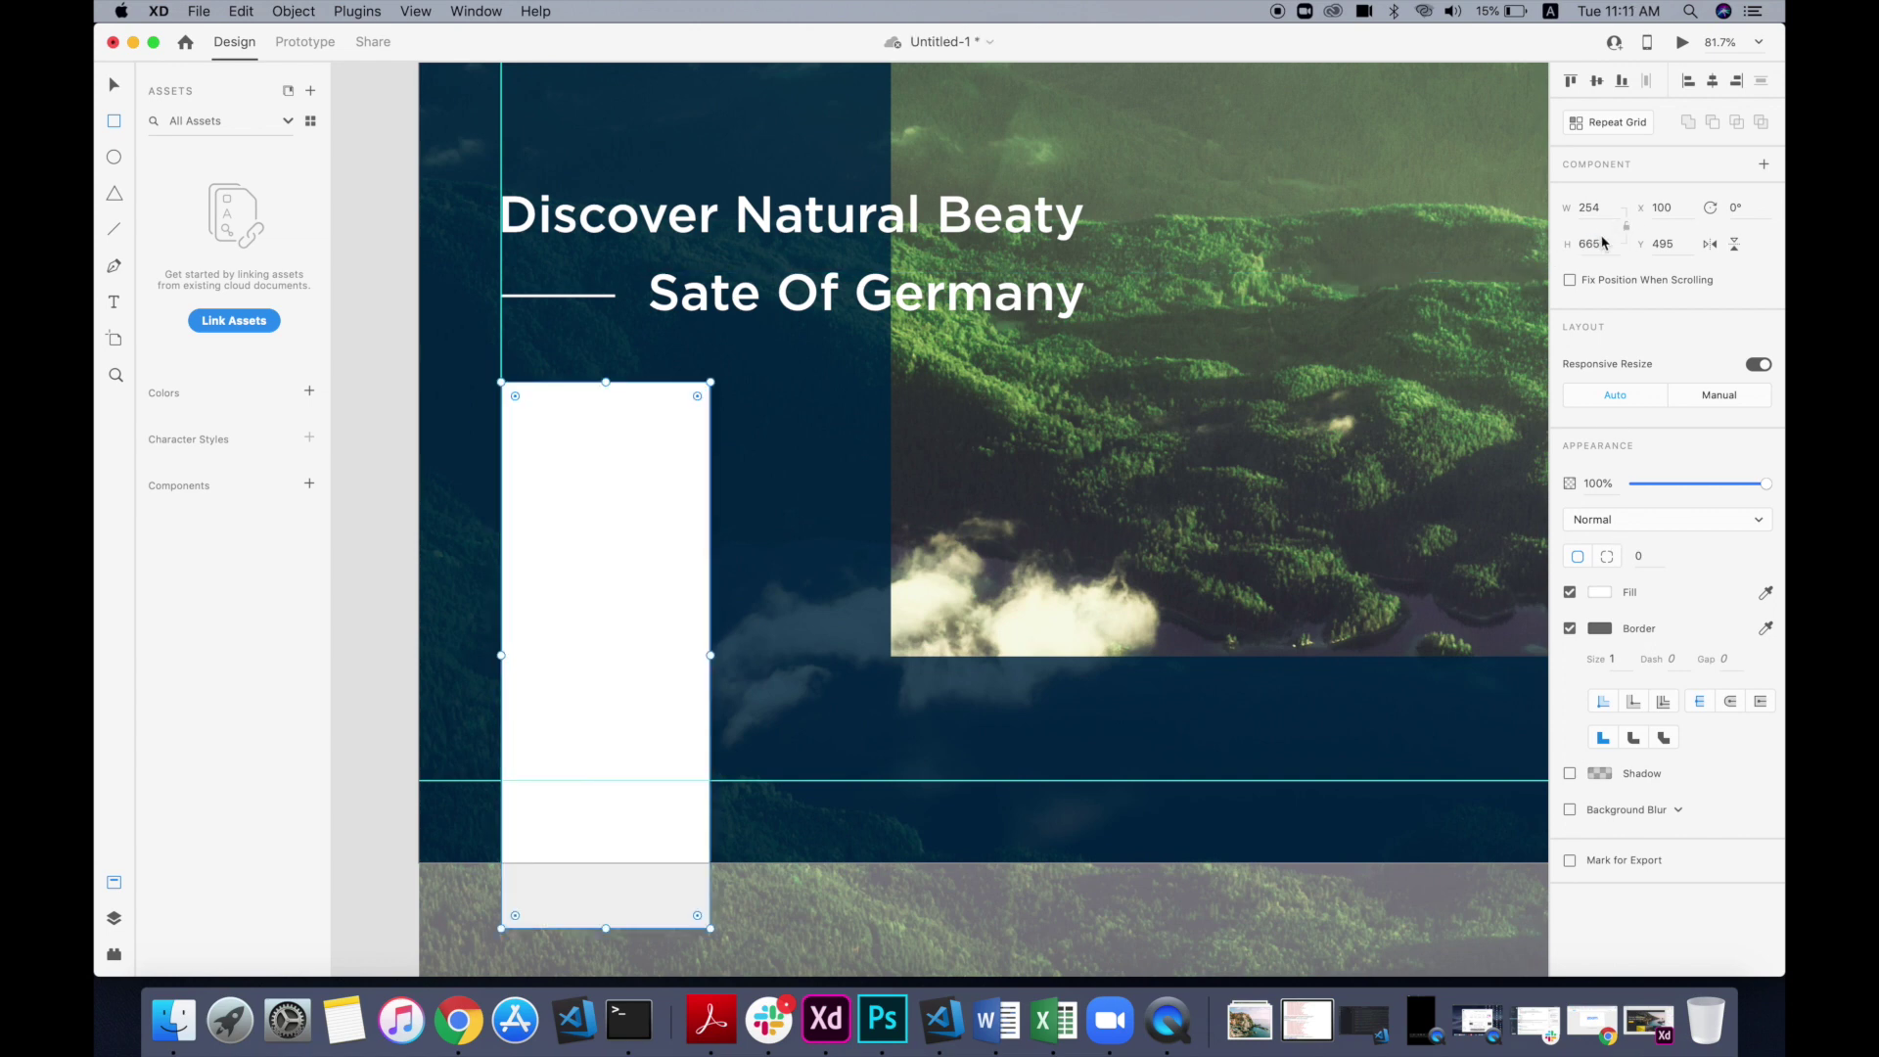
key(Return)
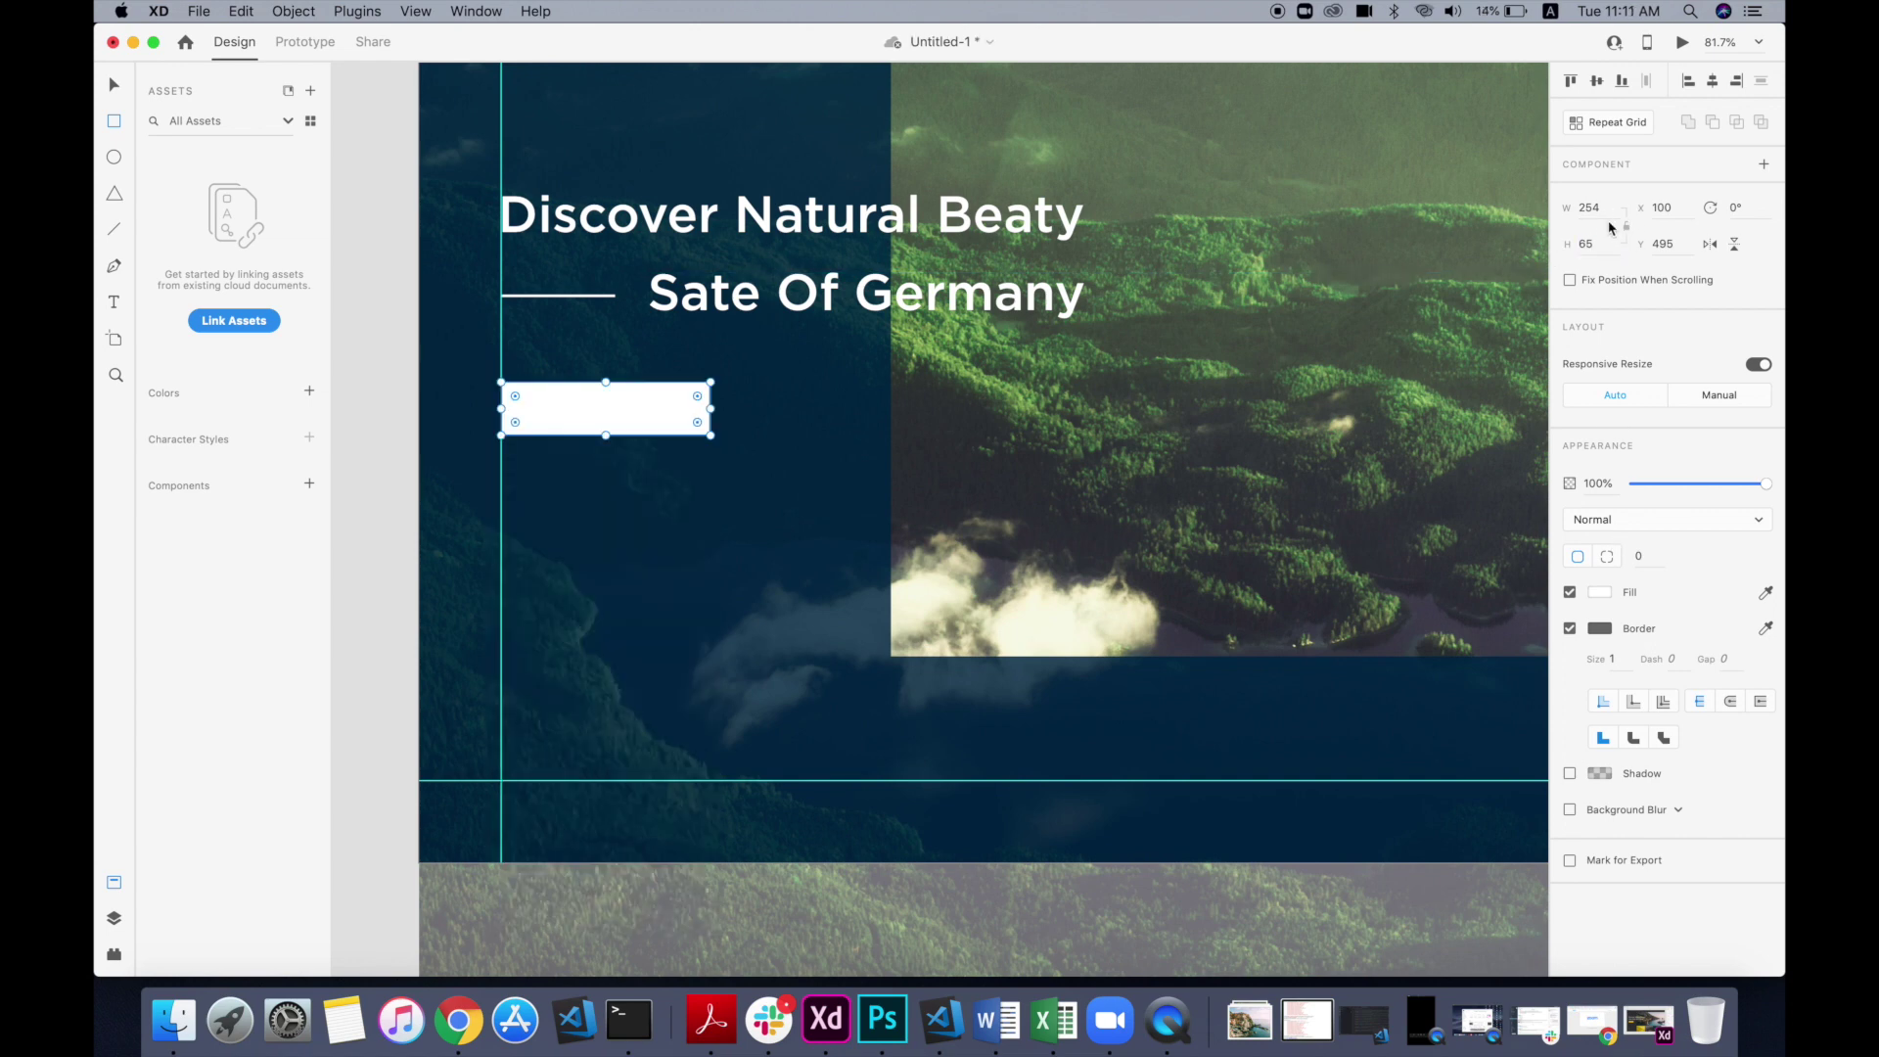
Step: Remove the button rectangle's fill and give it a white border of size 2
click(1570, 593)
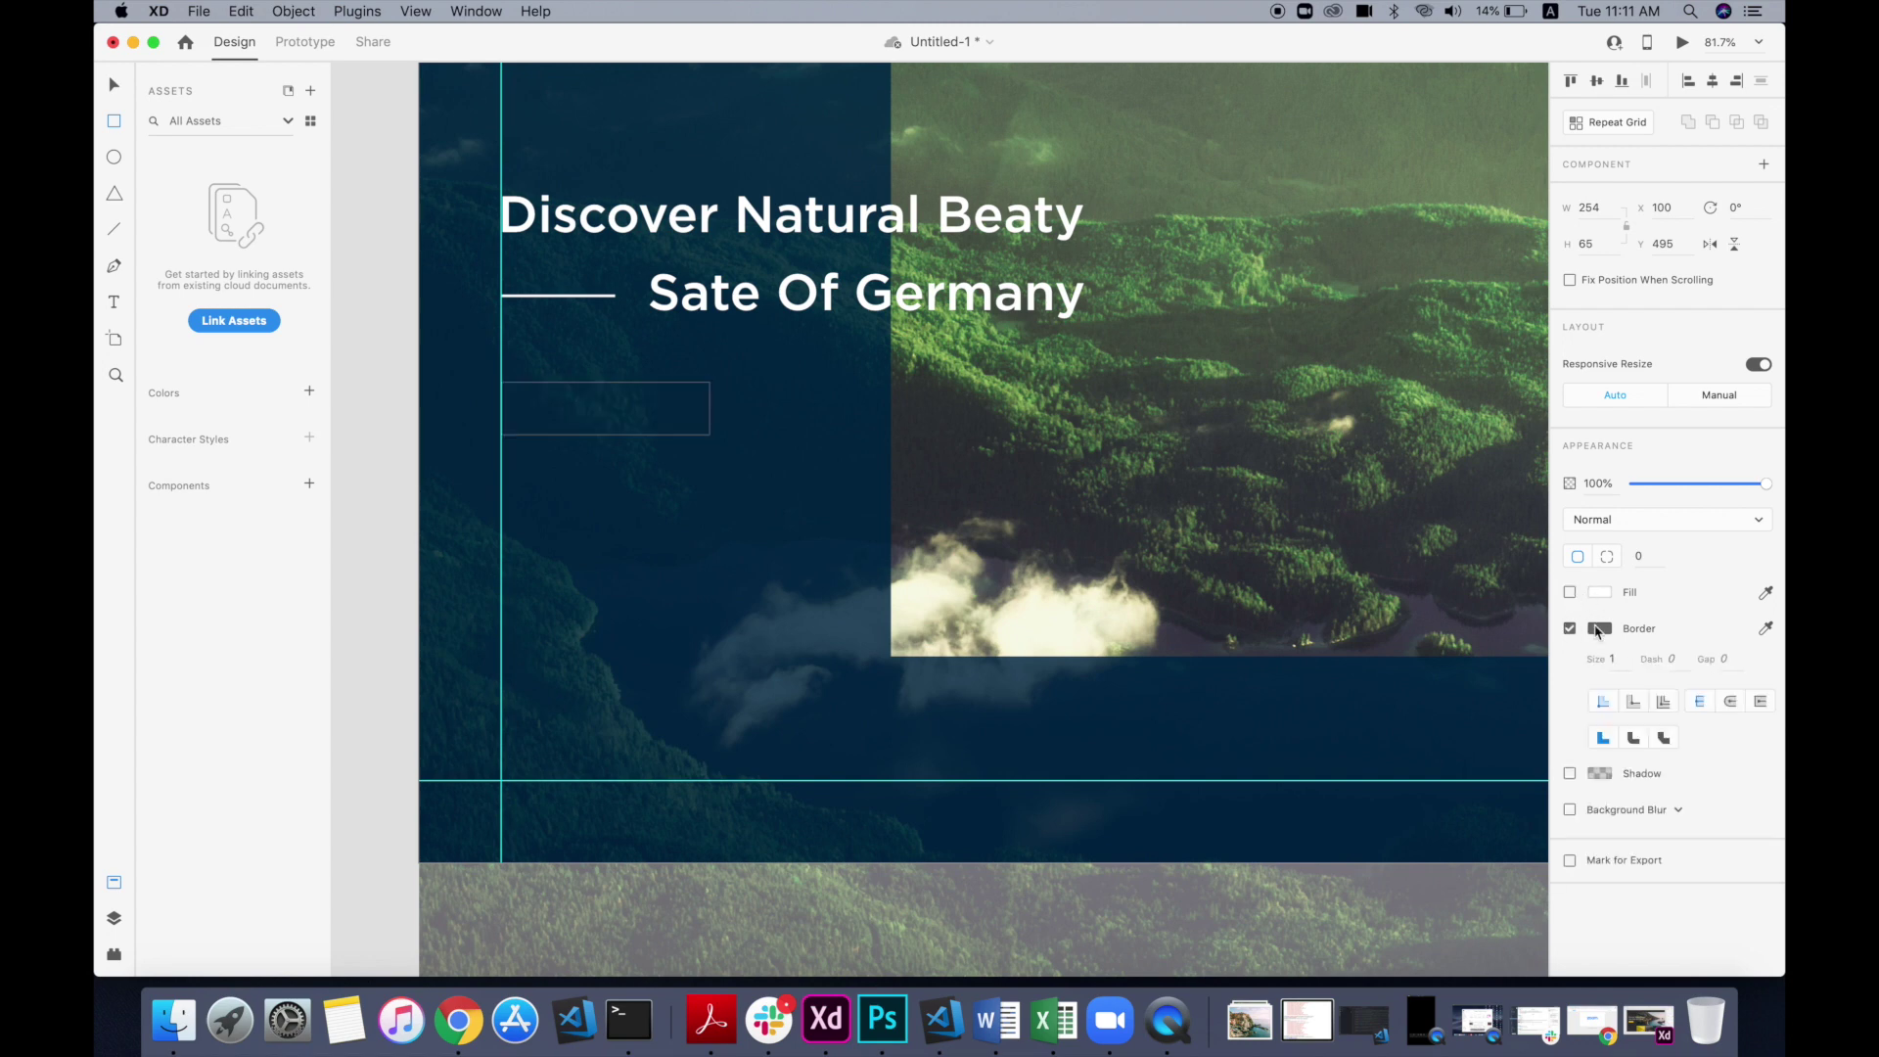
click(1598, 629)
click(114, 86)
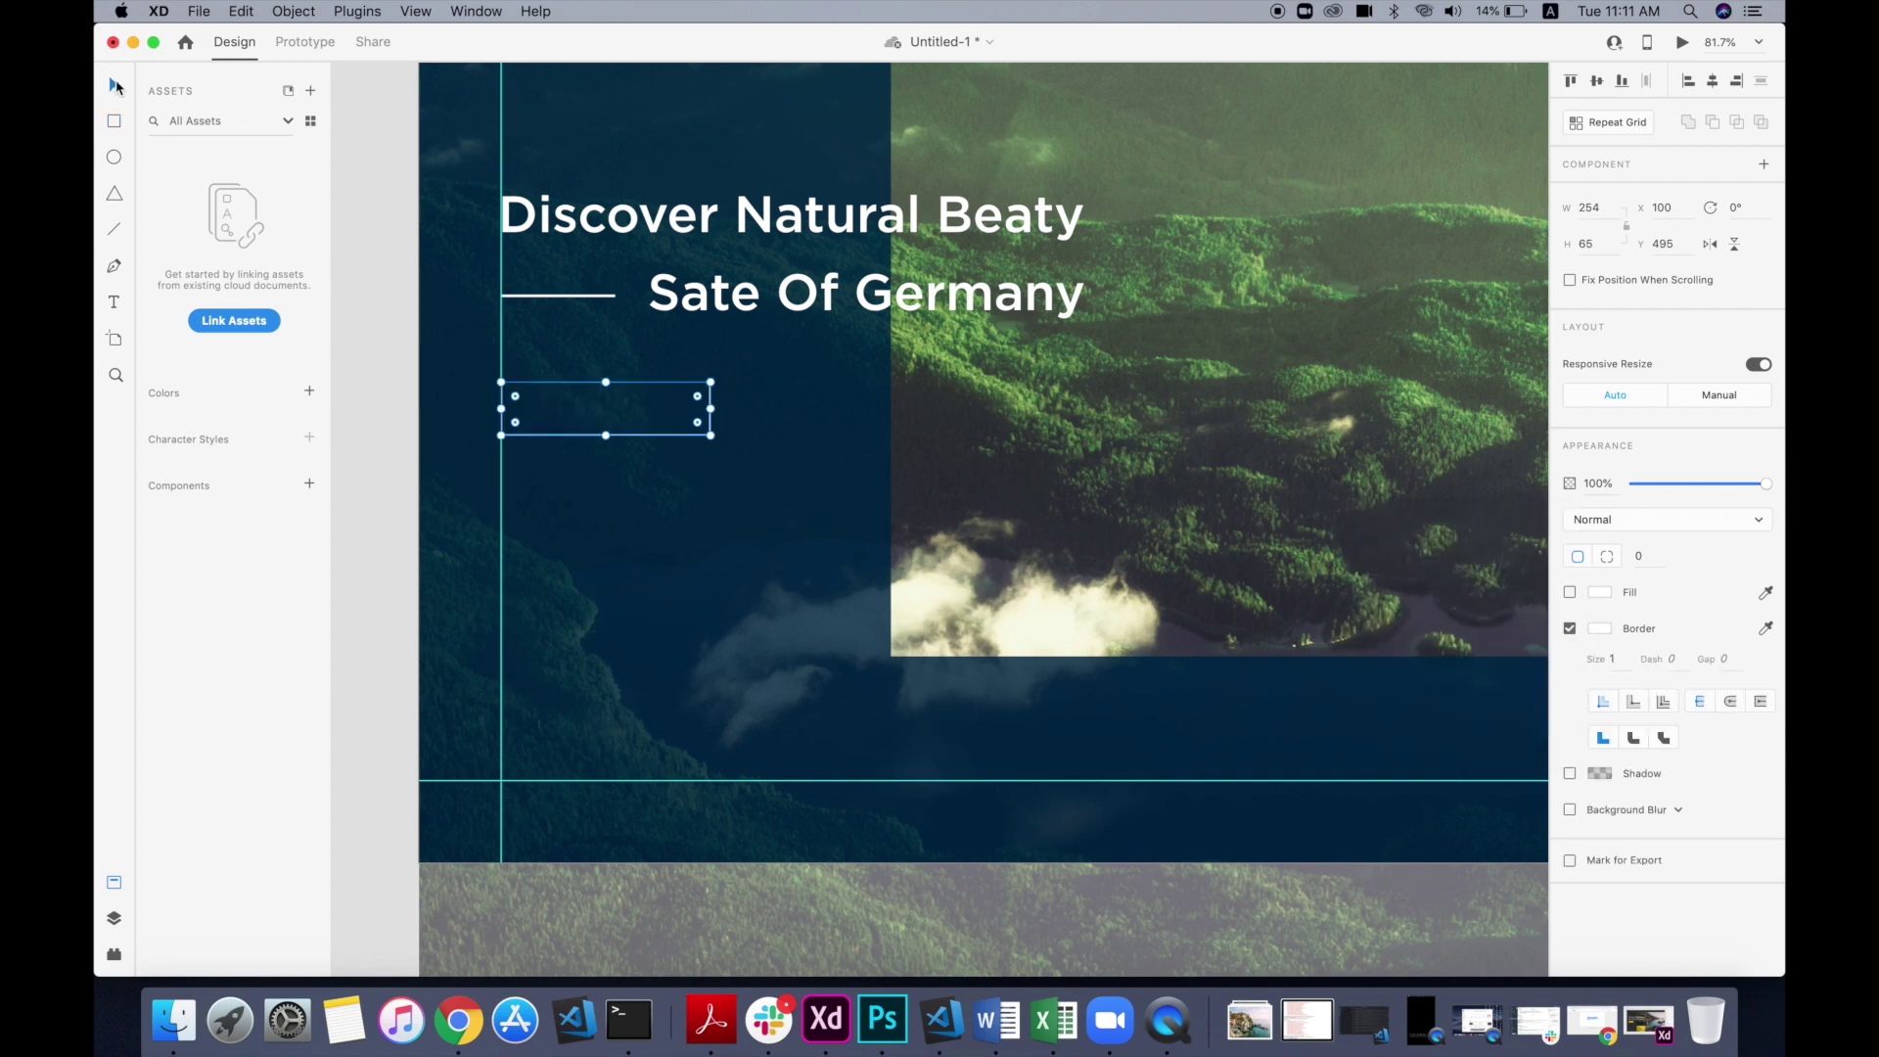
click(1614, 660)
text(2)
key(Return)
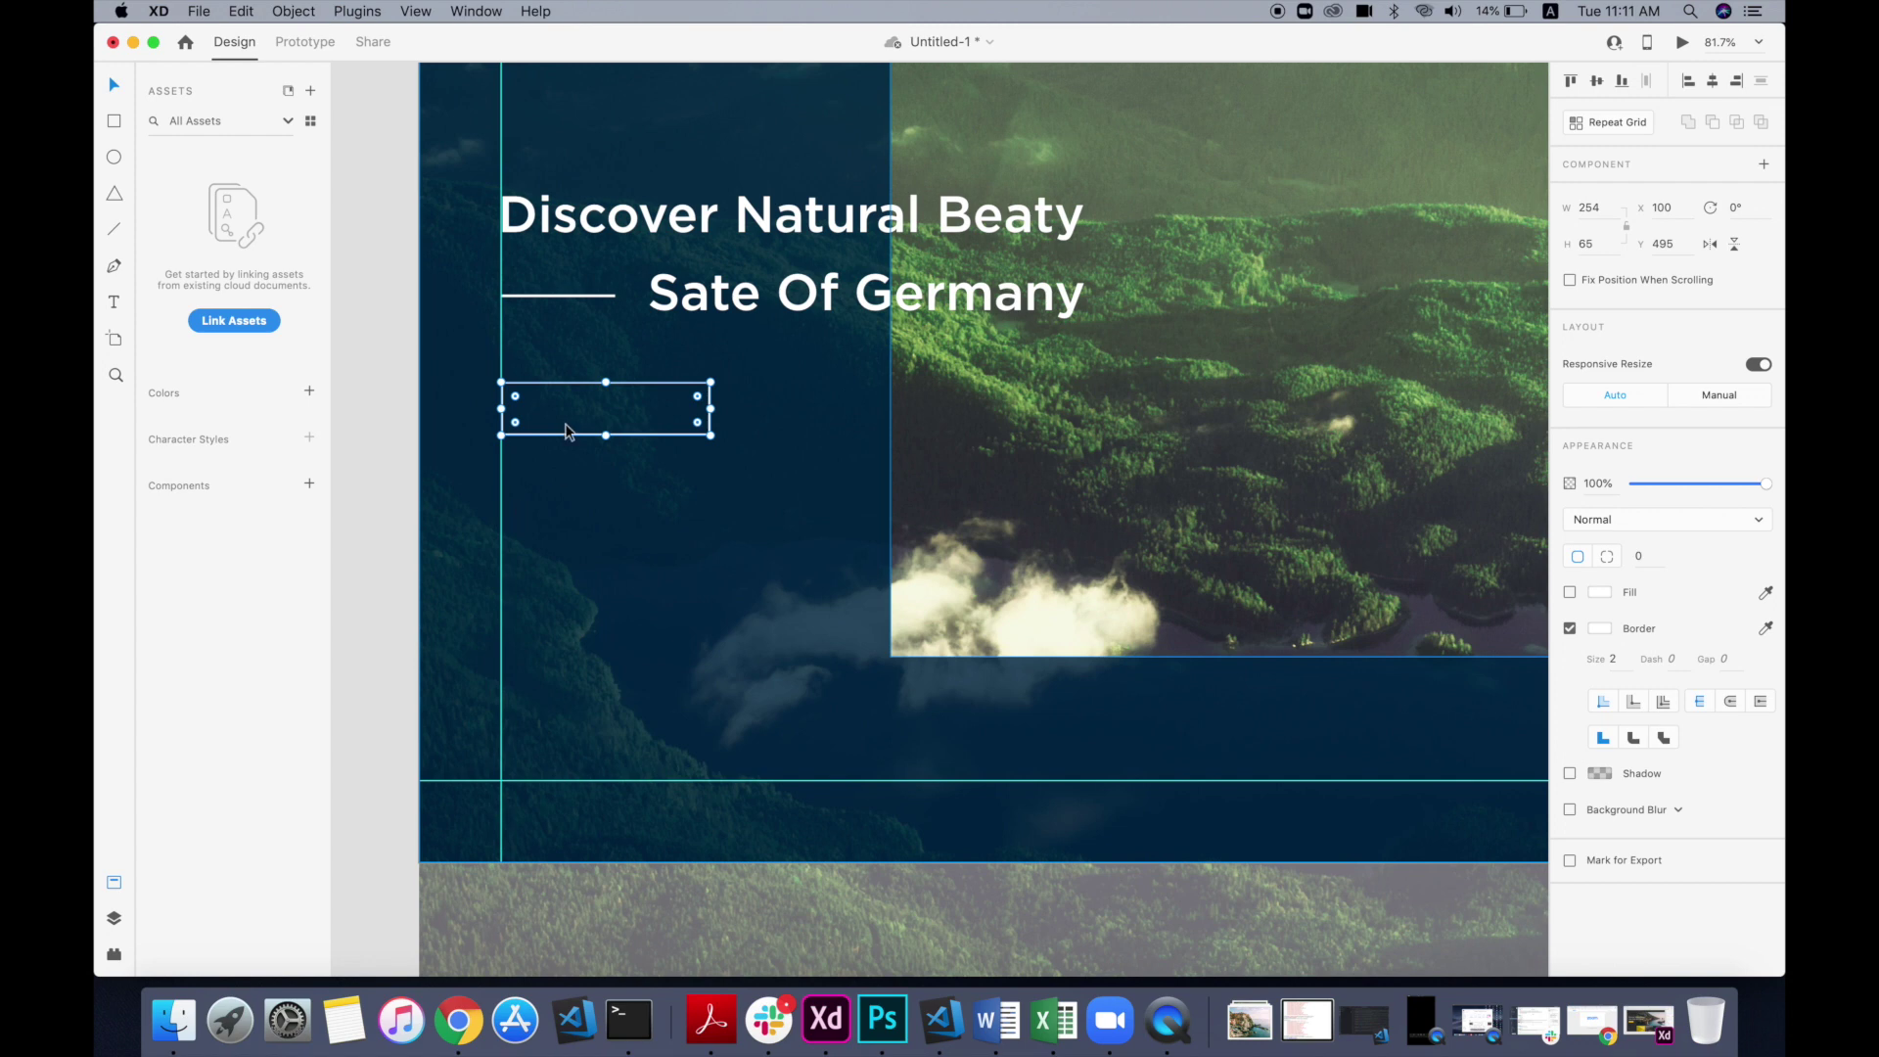
Step: Add the text "BOOK NOW" below the button rectangle and set its size to 12
scroll(569, 432, up, 5)
scroll(567, 431, left, 3)
click(817, 686)
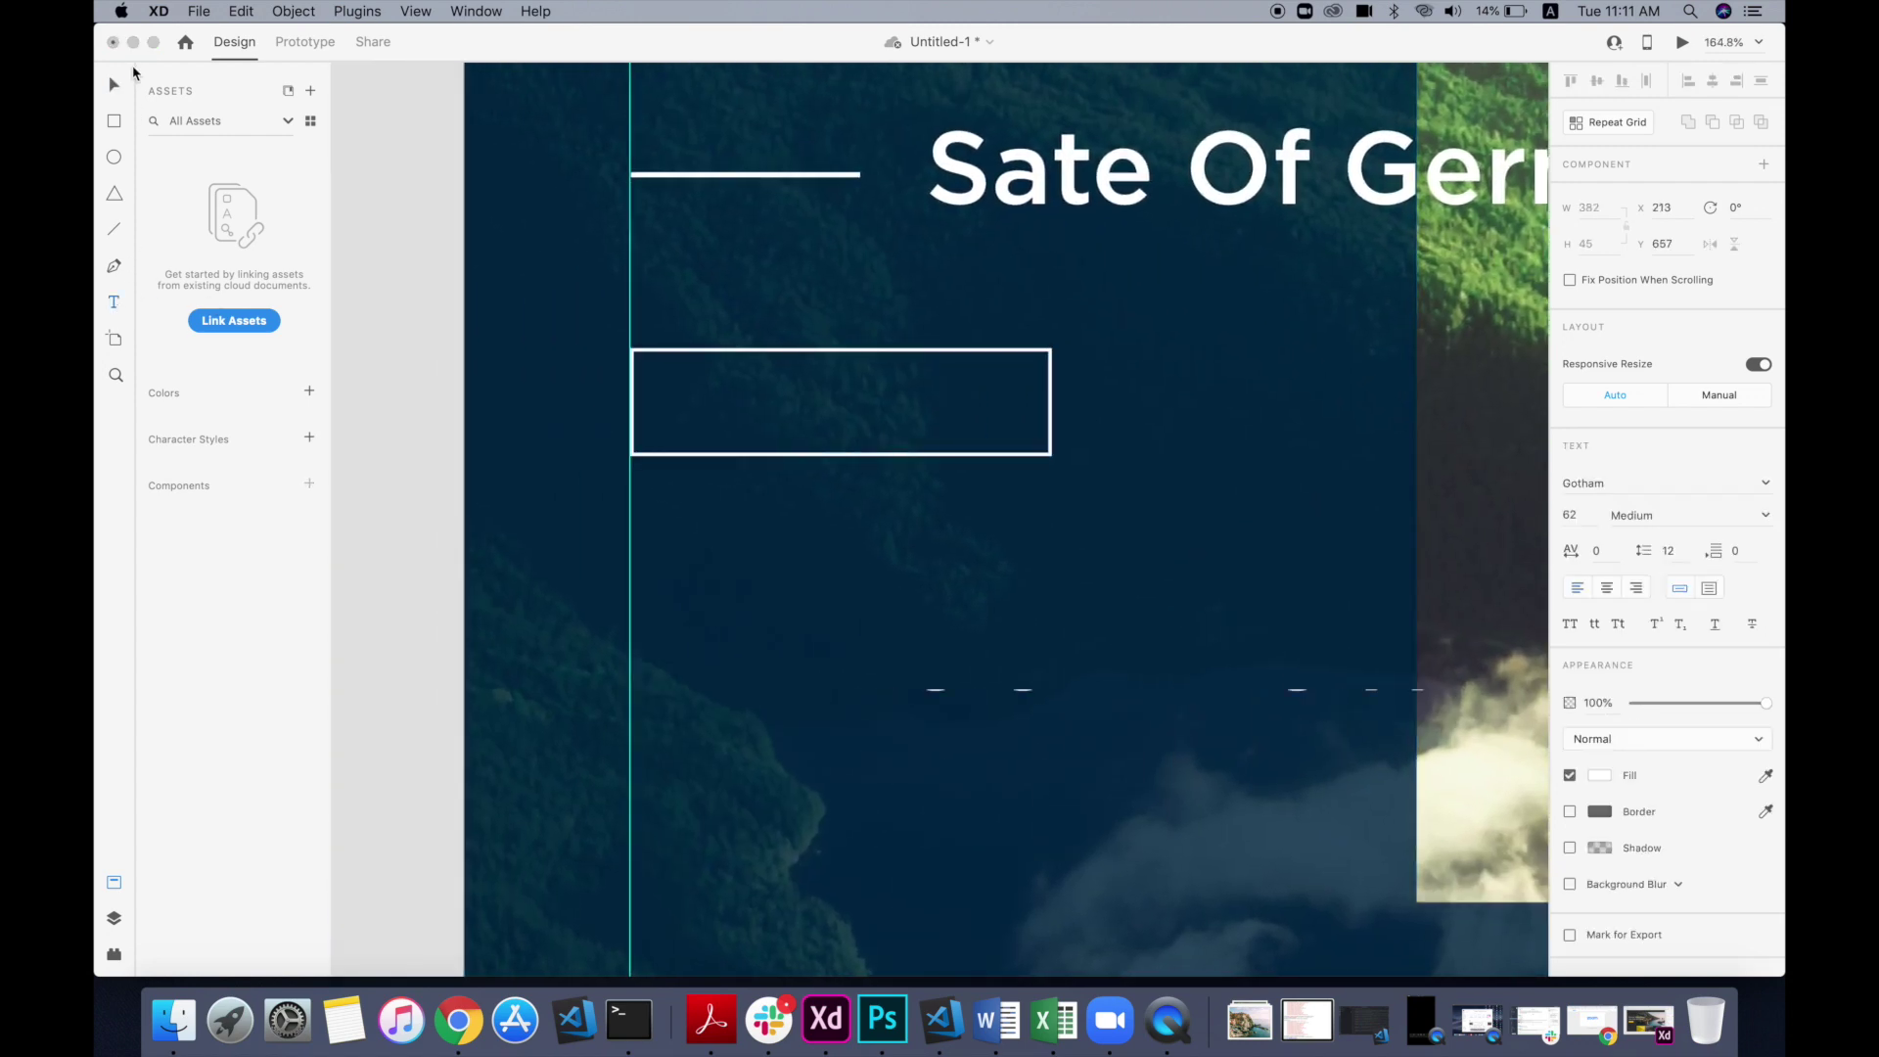
click(116, 85)
key(BackSpace)
key(Return)
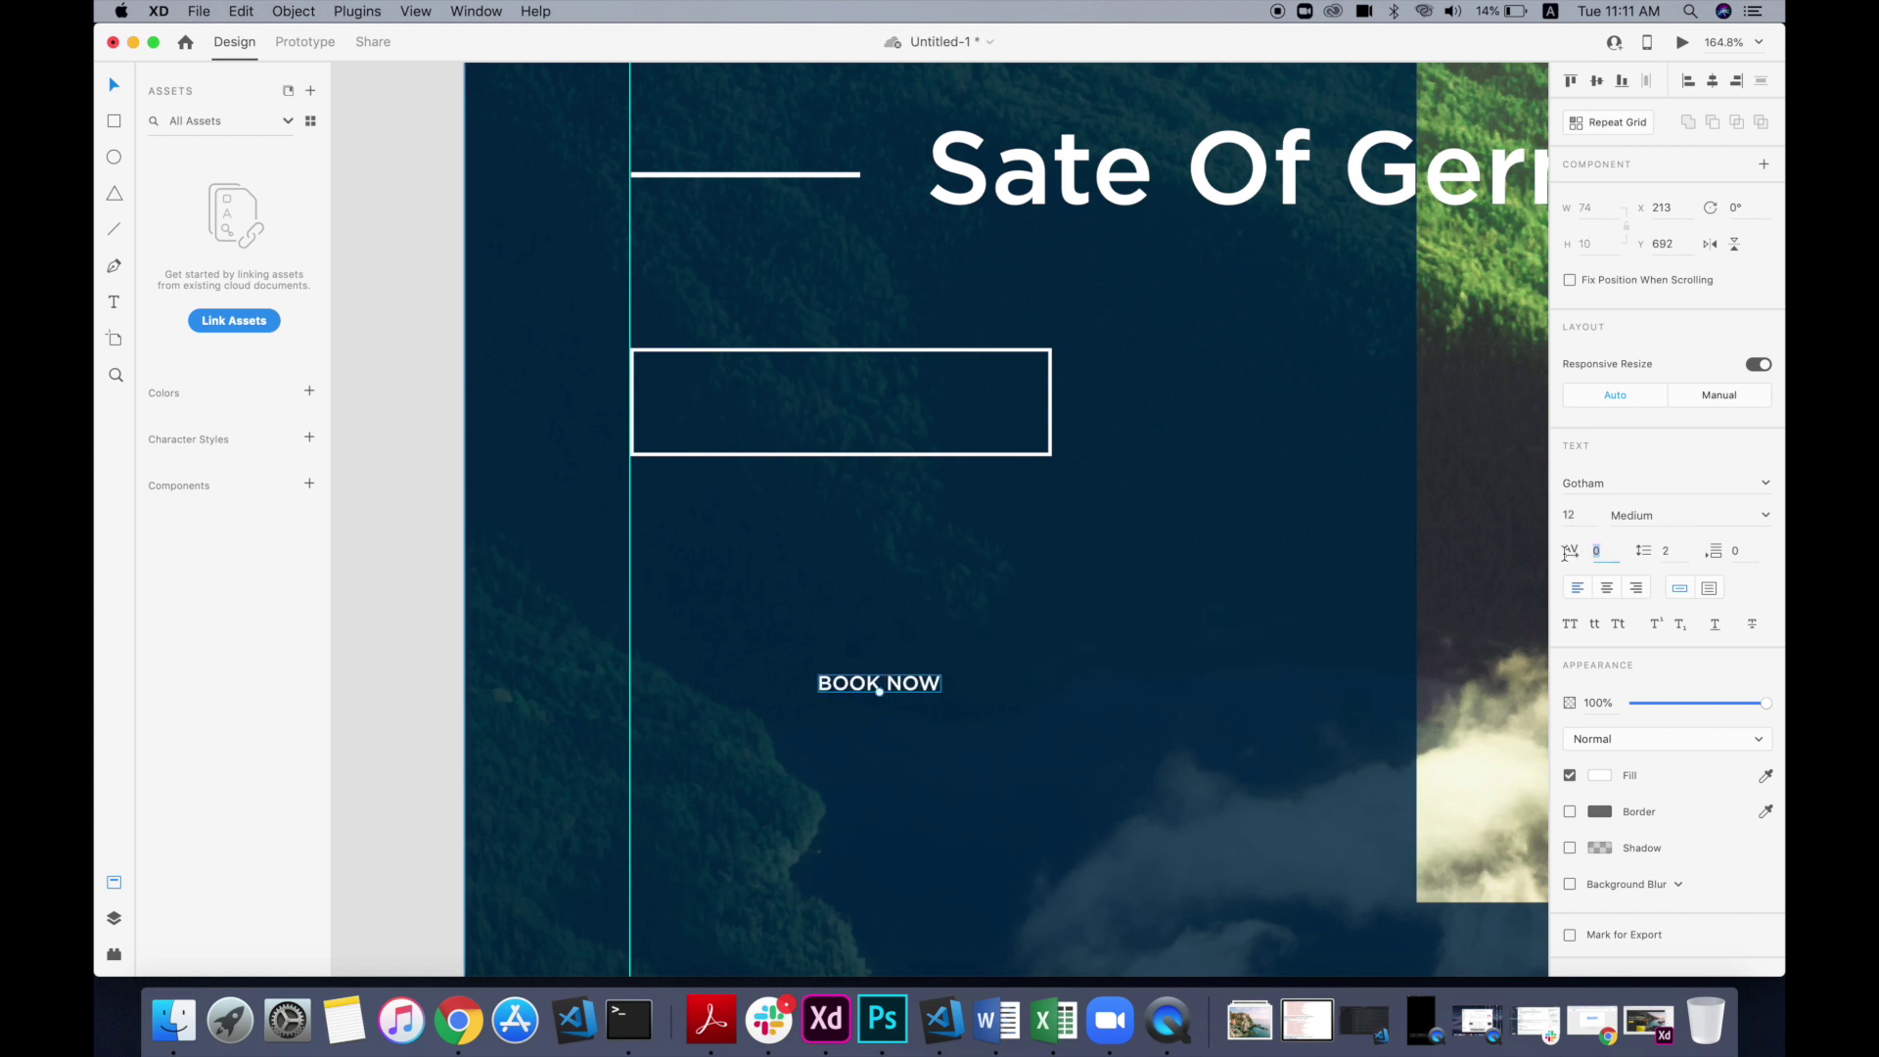
Step: Set the character spacing of "BOOK NOW" to 200 after trying 150
text(150)
key(Return)
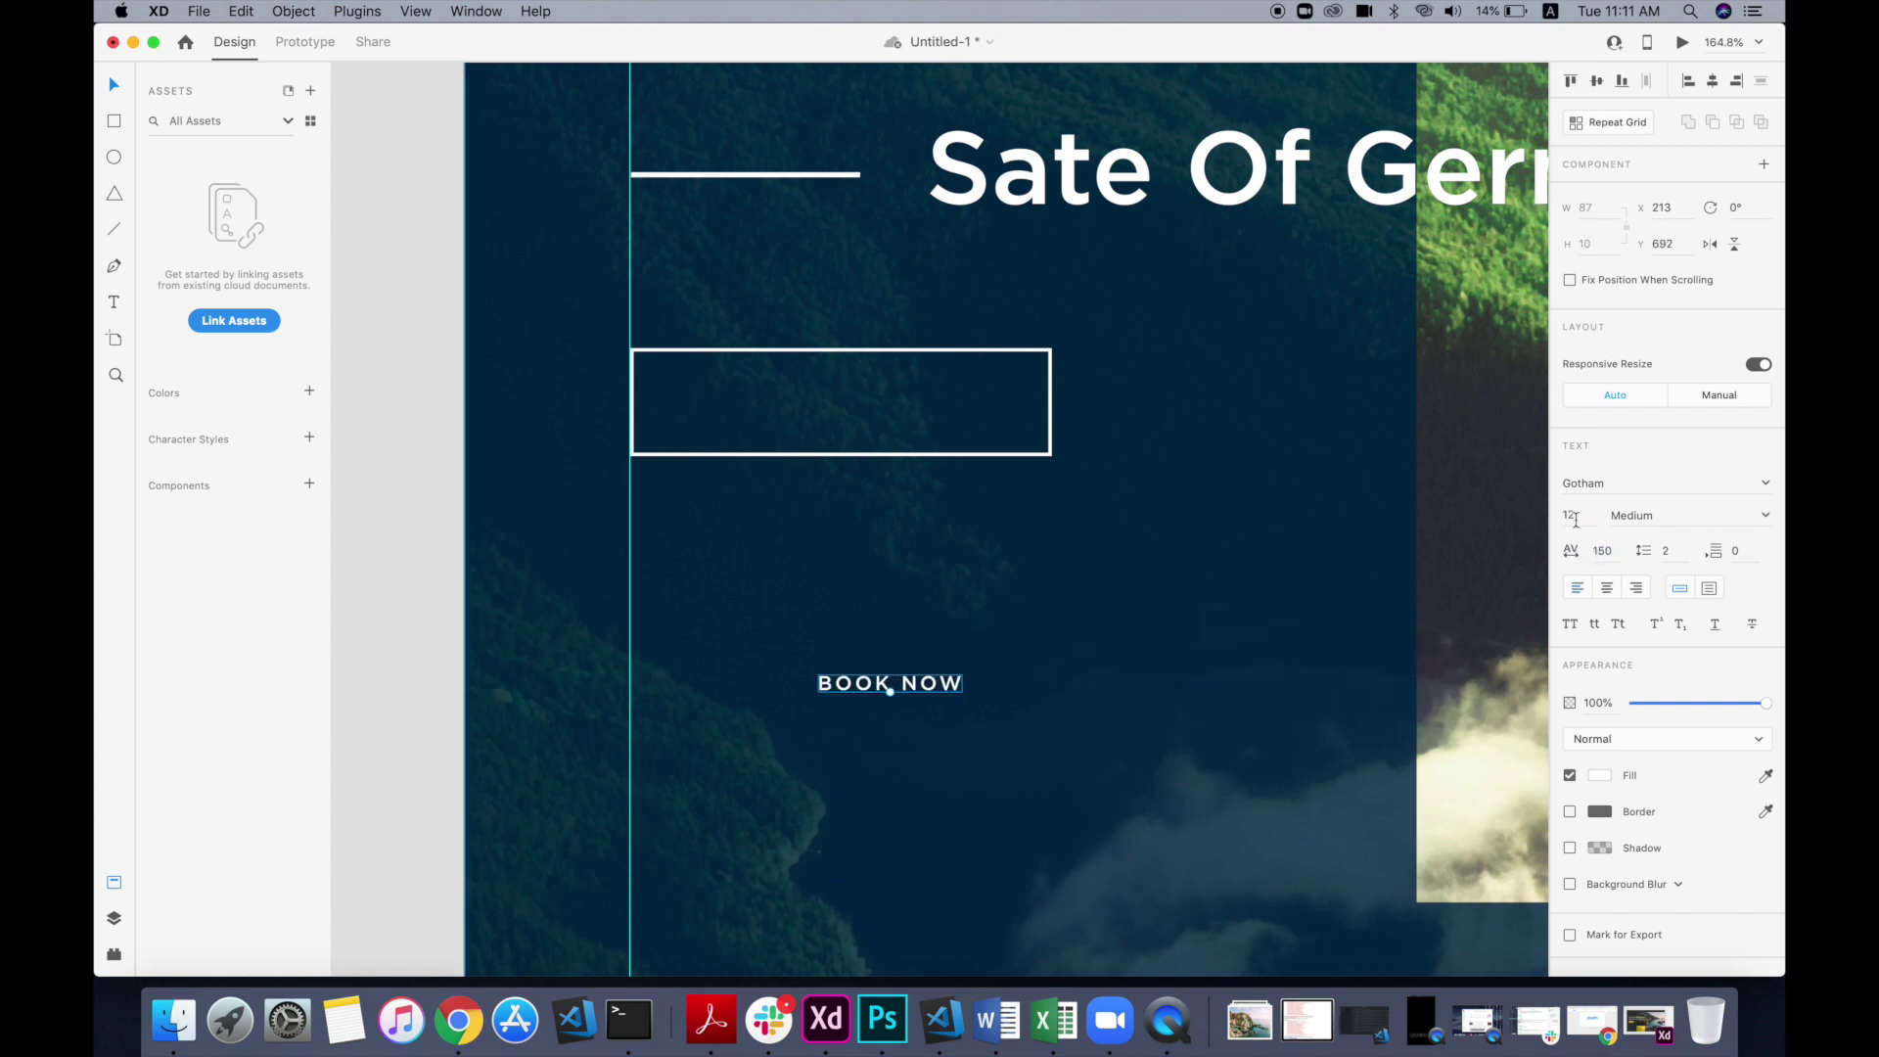
text(200)
key(Return)
Step: Place "BOOK NOW" inside the outlined rectangle near its starting edge, vertically centred
drag(853, 690, 715, 409)
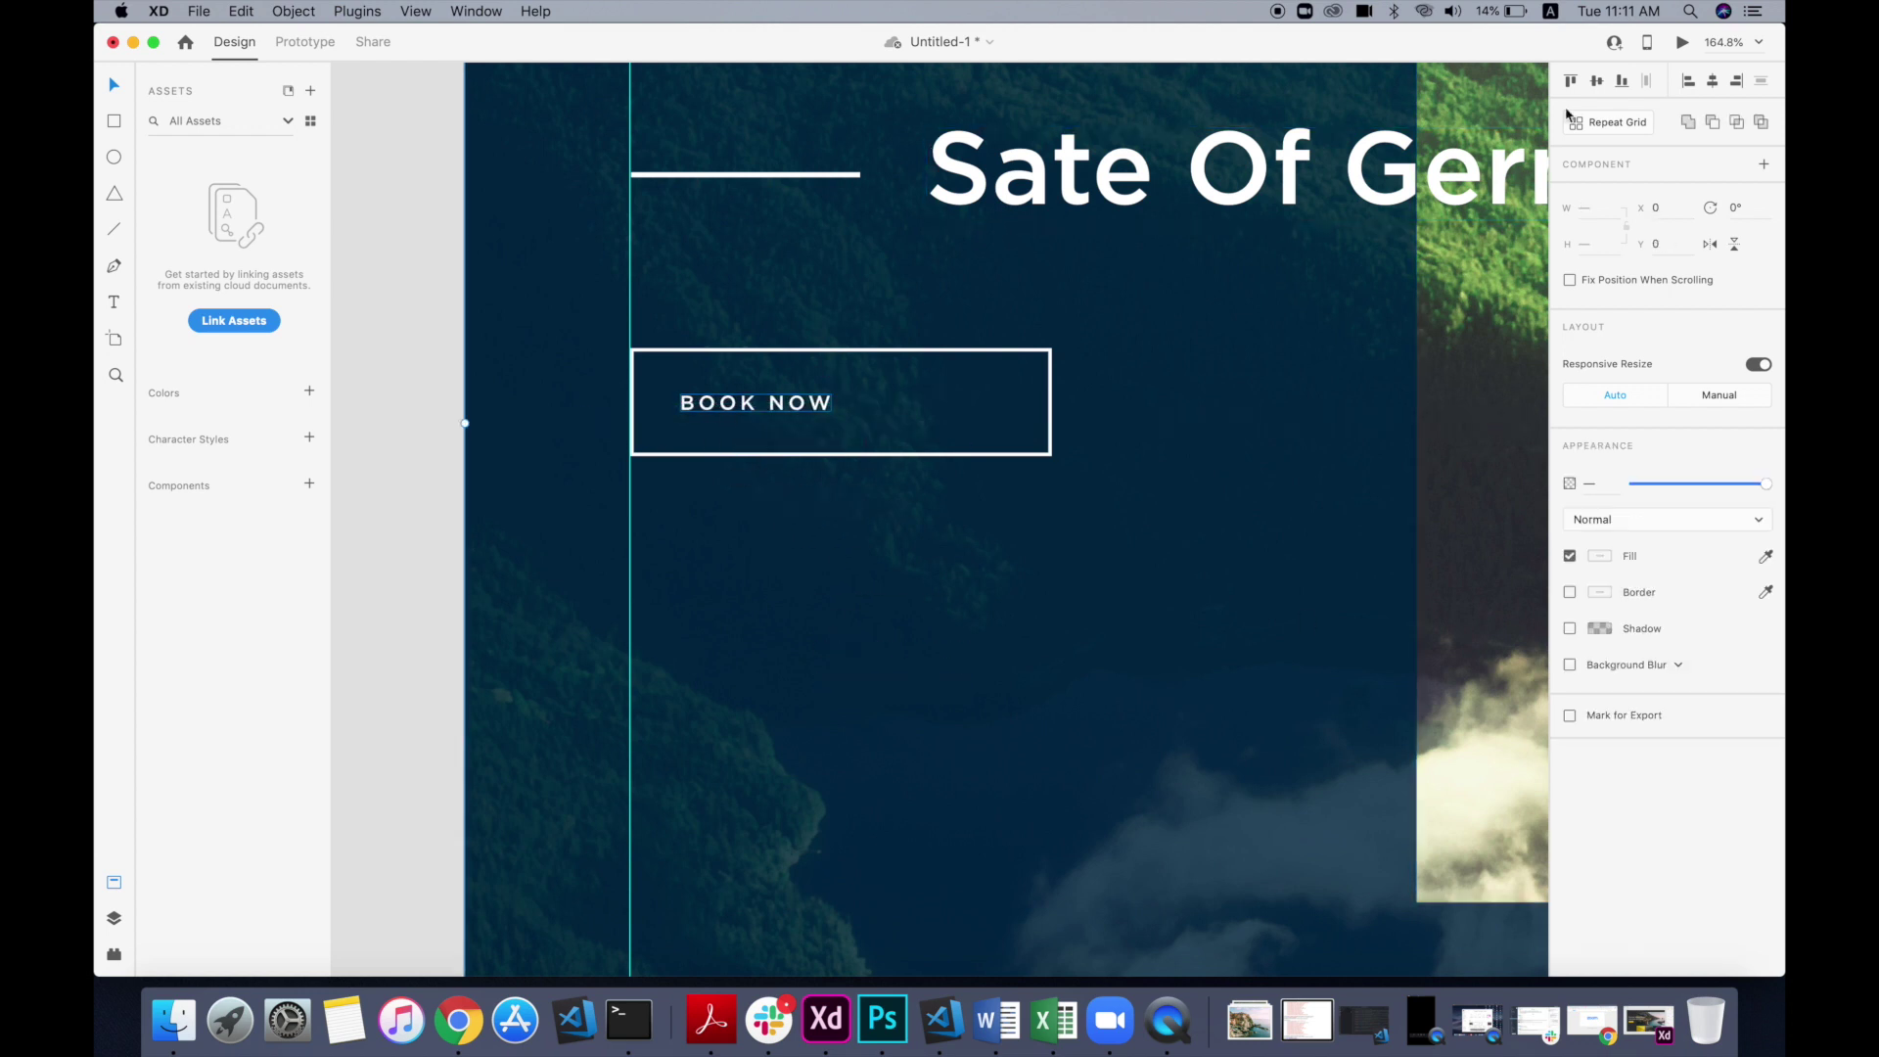
click(466, 503)
click(692, 410)
shift+click(650, 457)
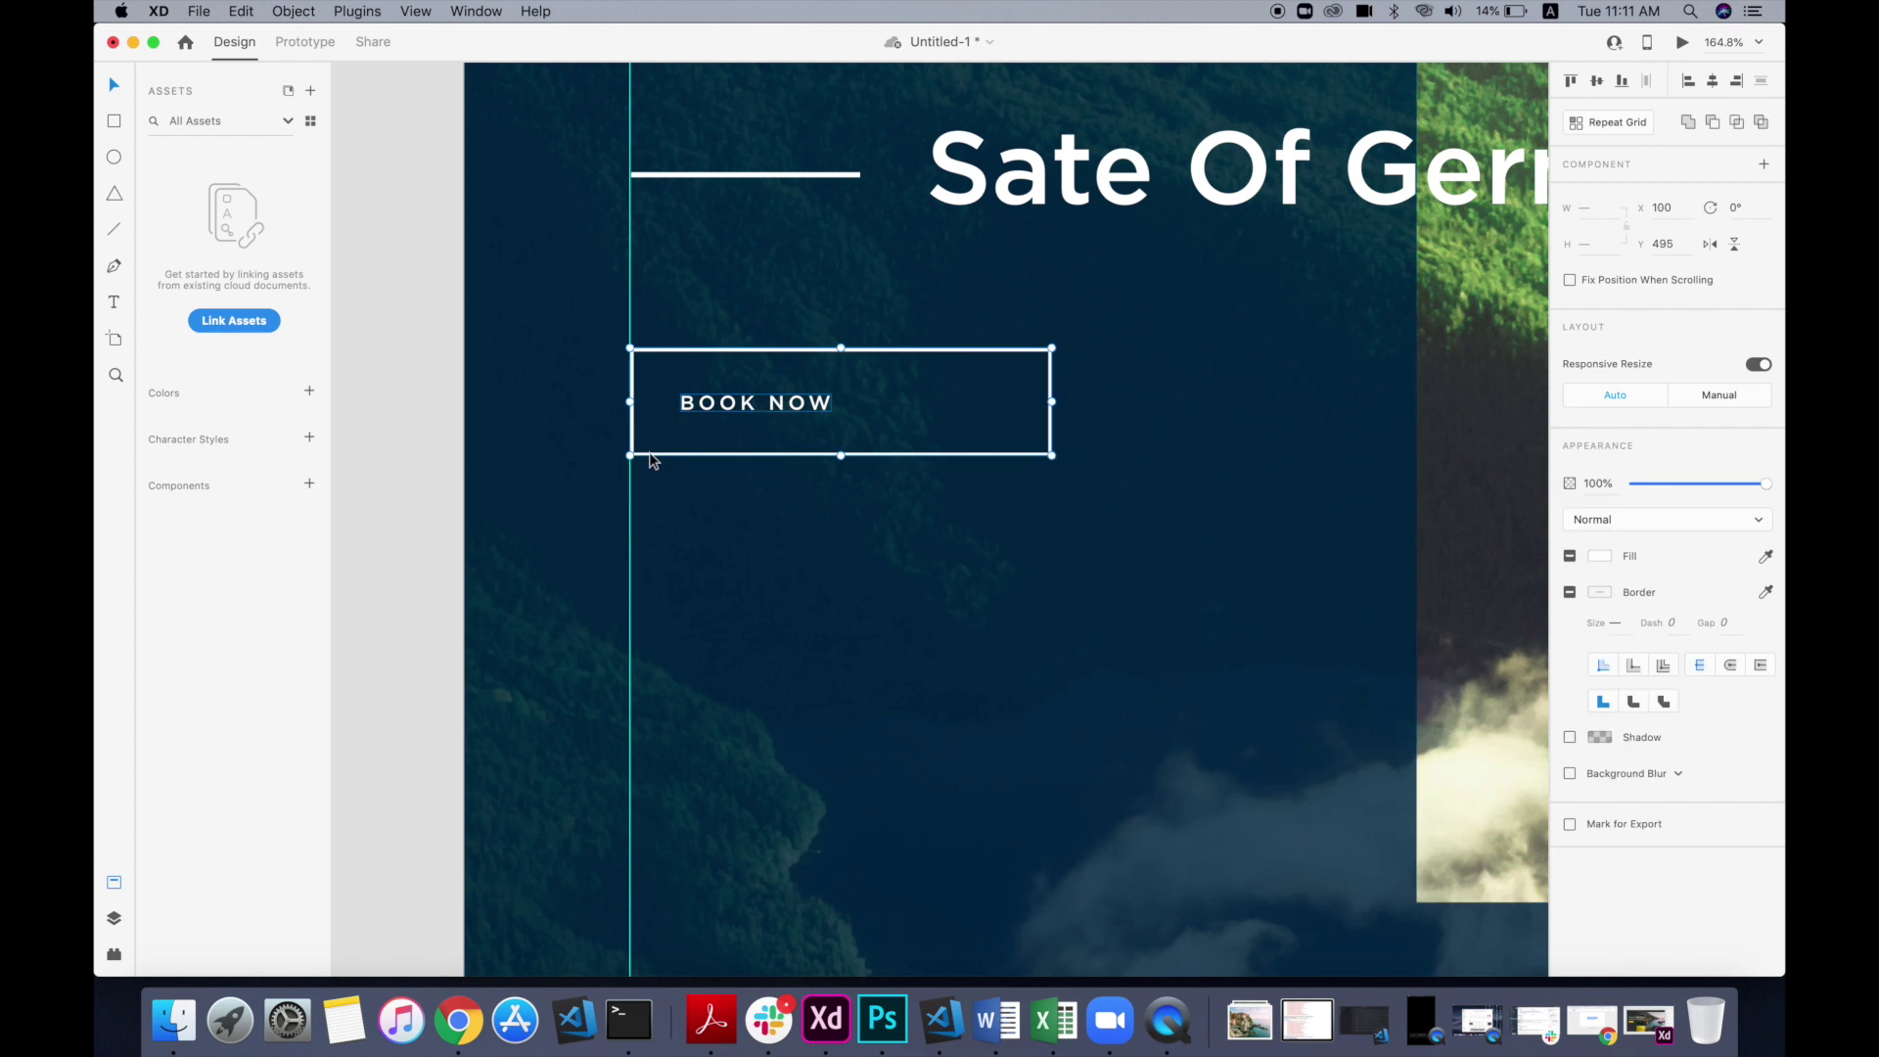
click(289, 646)
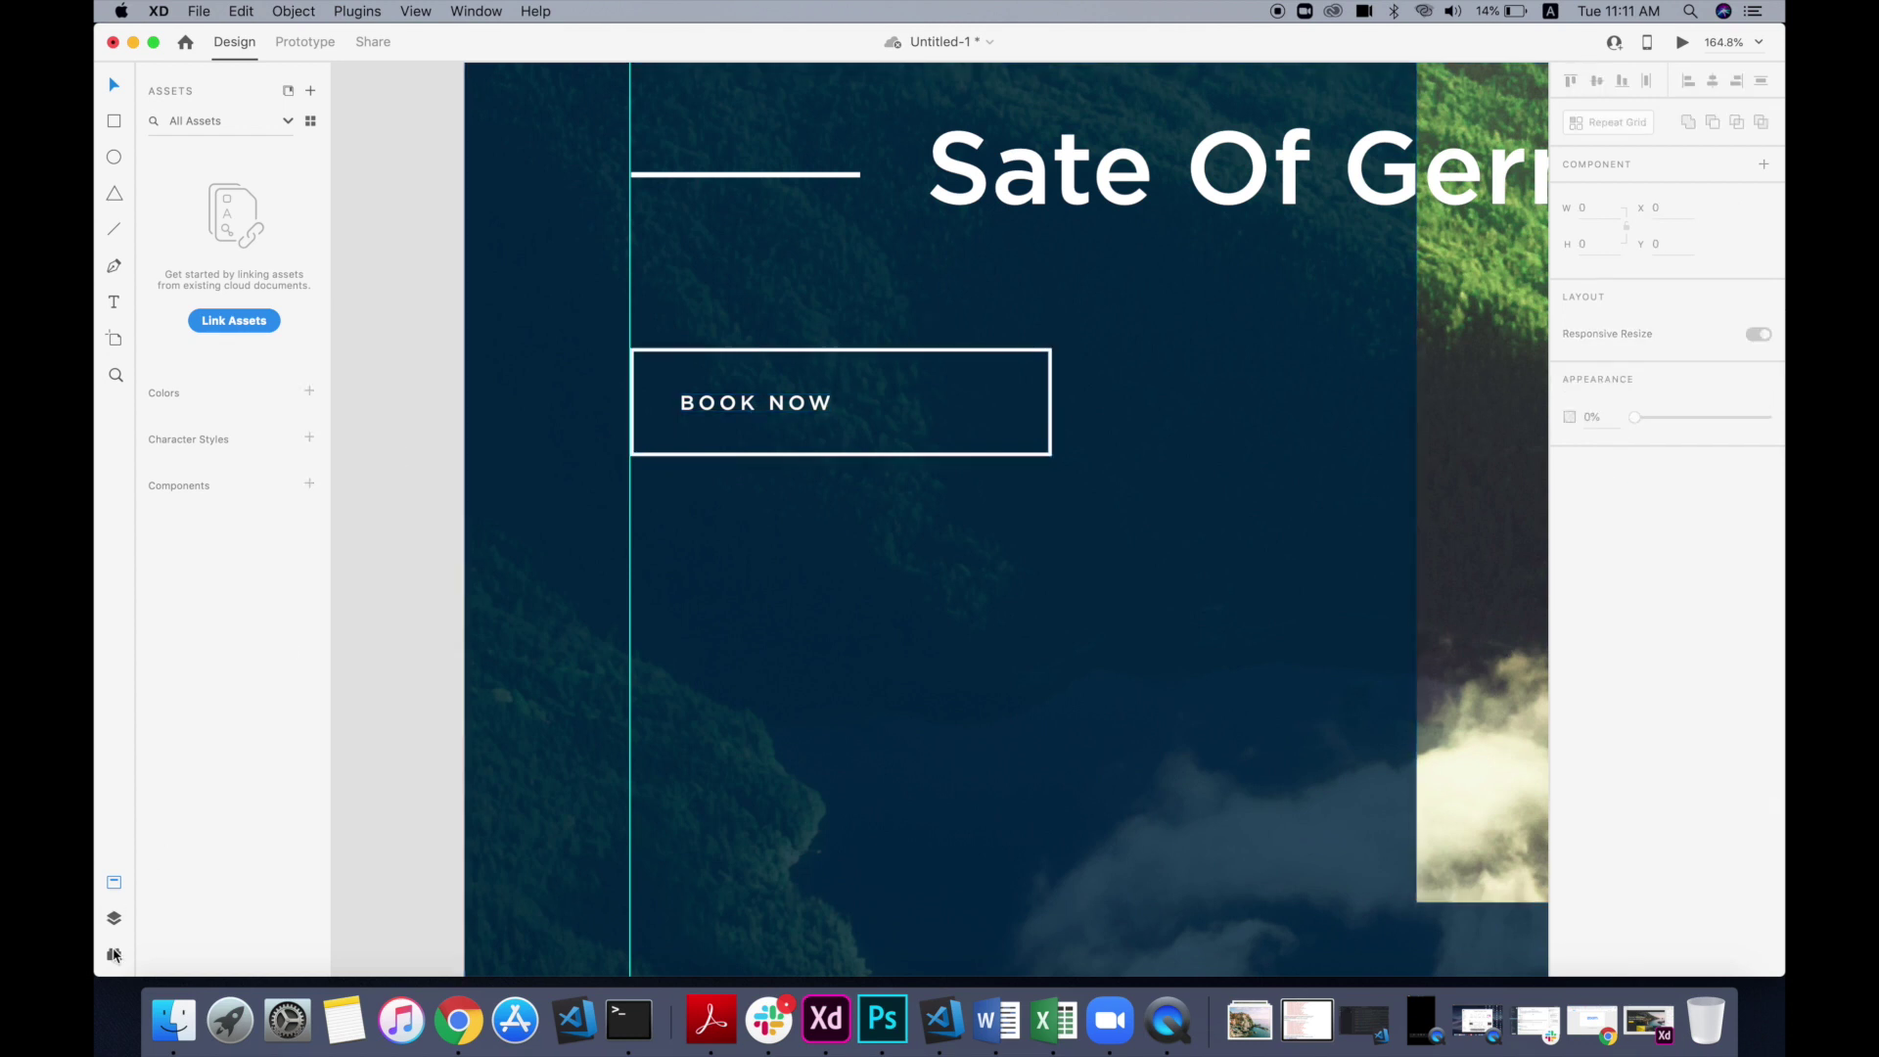
Step: Open the Ikono plugin and search its icons for "LEF", and again for "RI"
click(113, 954)
click(186, 154)
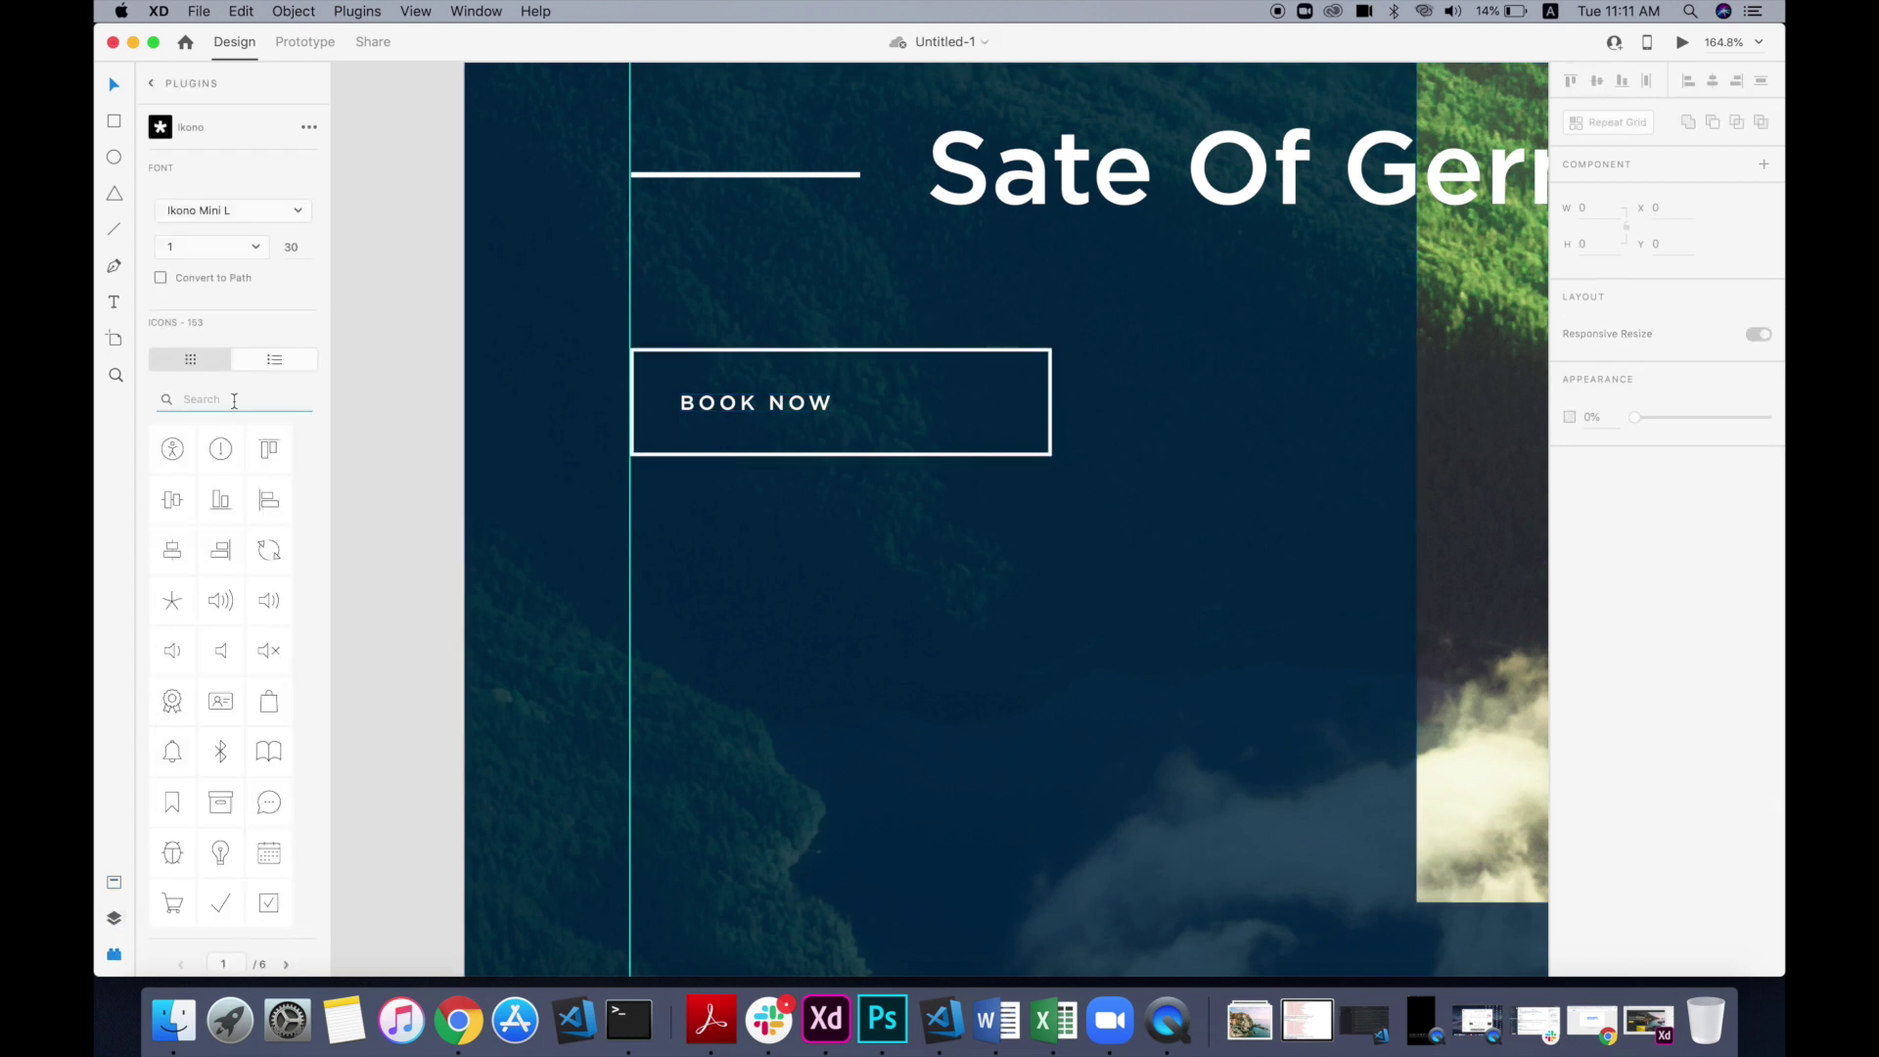
text(LEF)
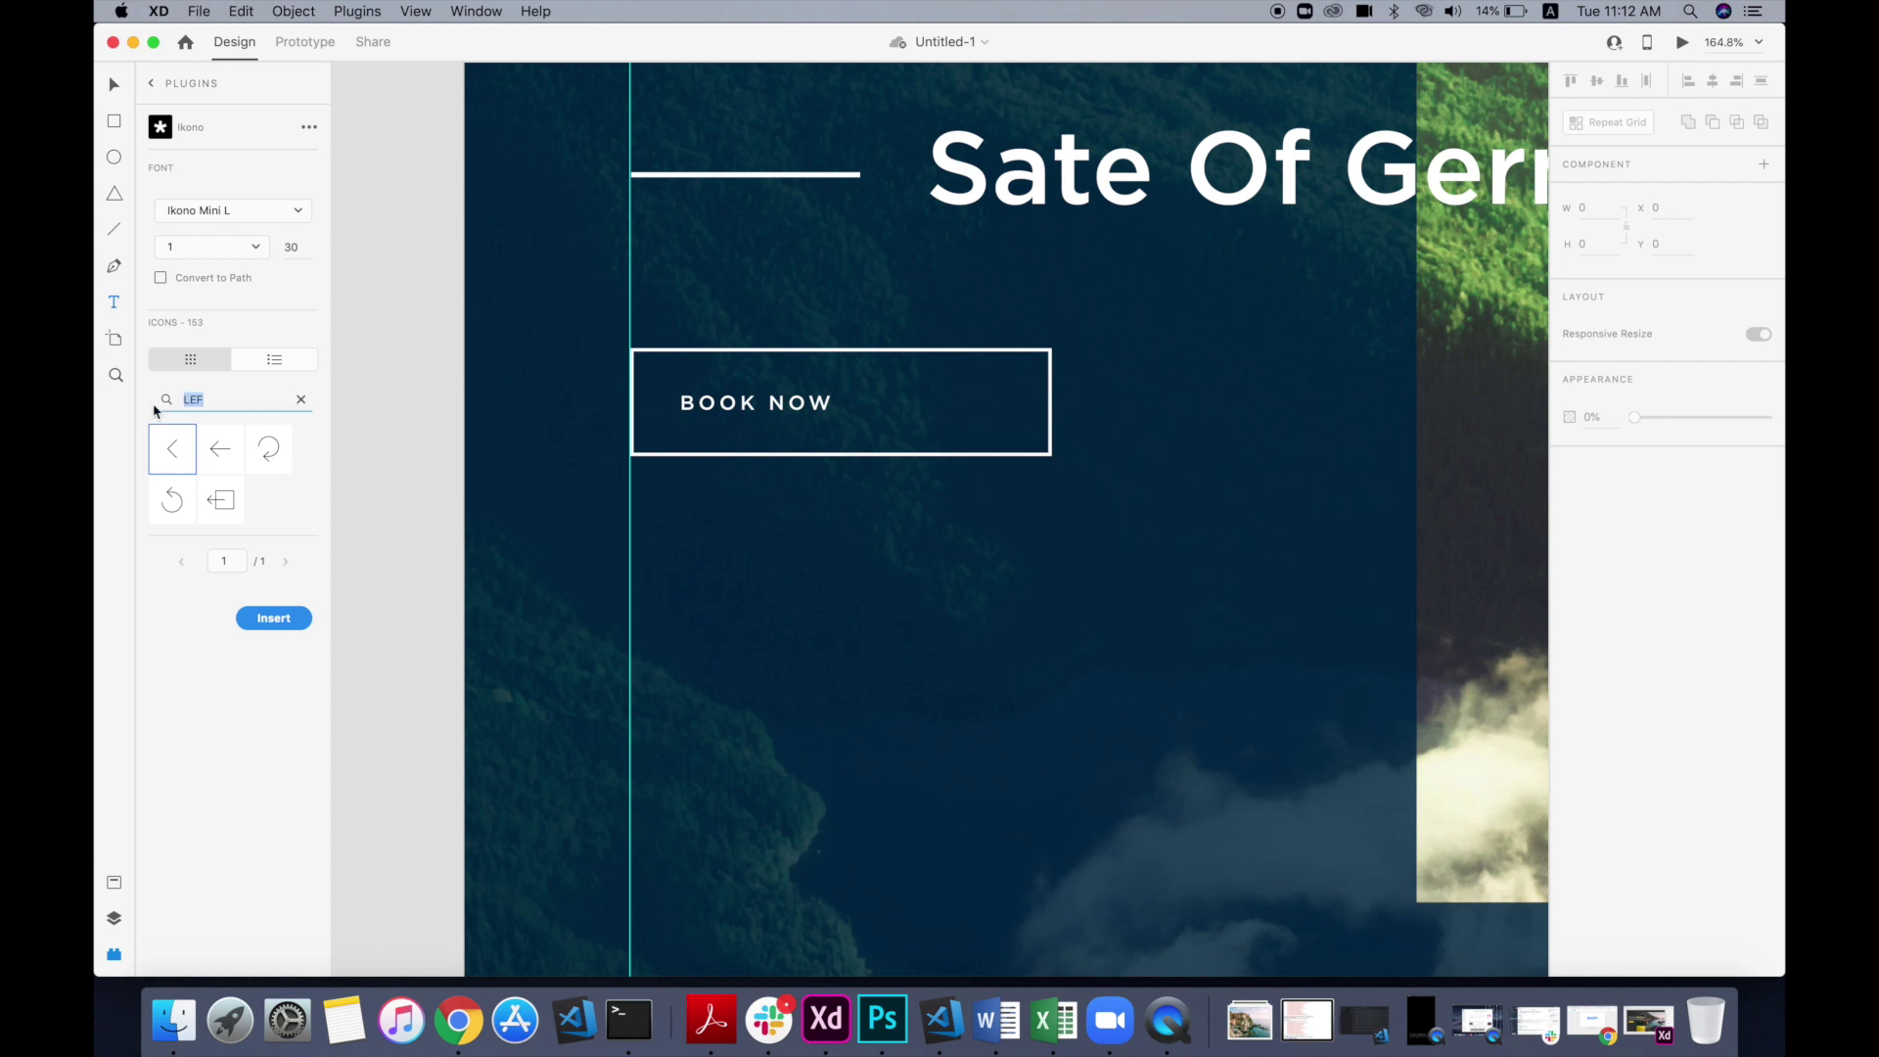
text(R)
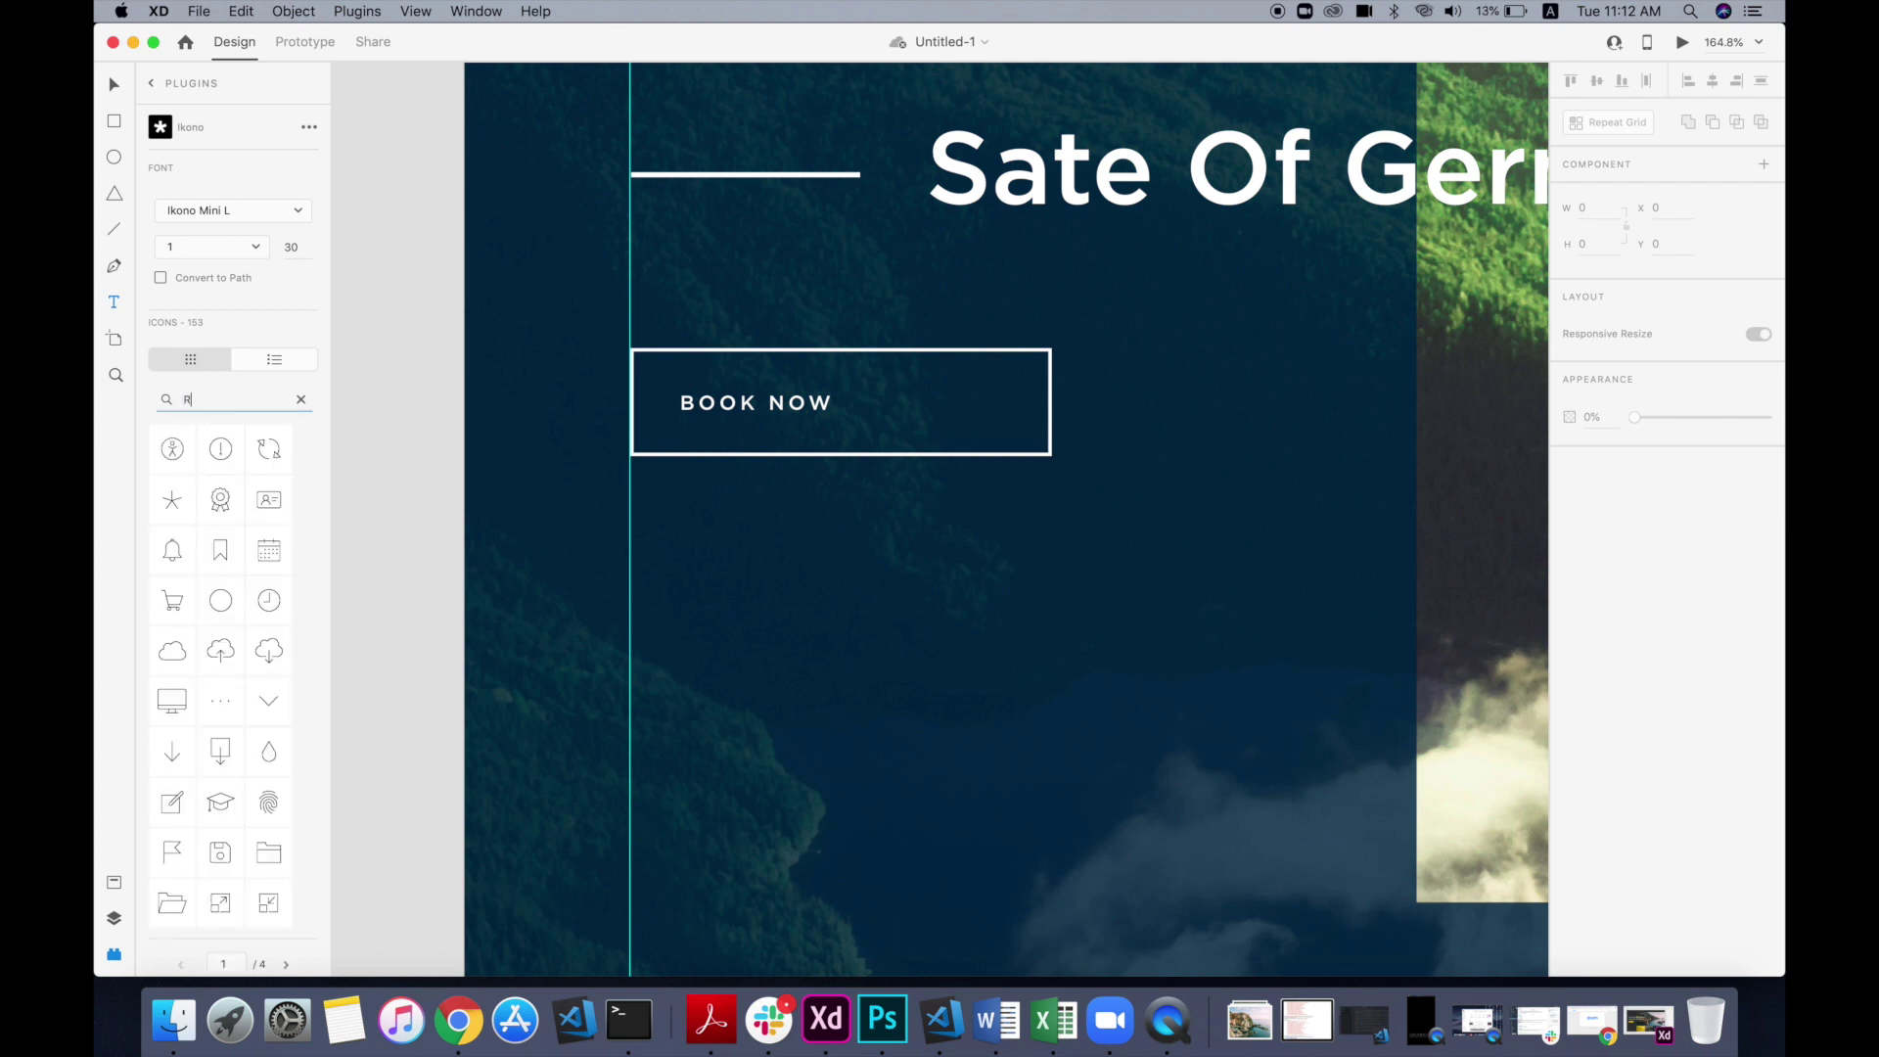
text(I)
Step: Insert the Ikono right arrow icon and move it into the button beyond "BOOK NOW"
click(299, 762)
click(1035, 254)
click(893, 516)
click(300, 775)
scroll(946, 596, down, 5)
click(115, 88)
drag(1420, 535, 954, 525)
Step: Make the arrow icon white, set its size to 12 and position it level with "BOOK NOW" in the button
scroll(955, 510, up, 5)
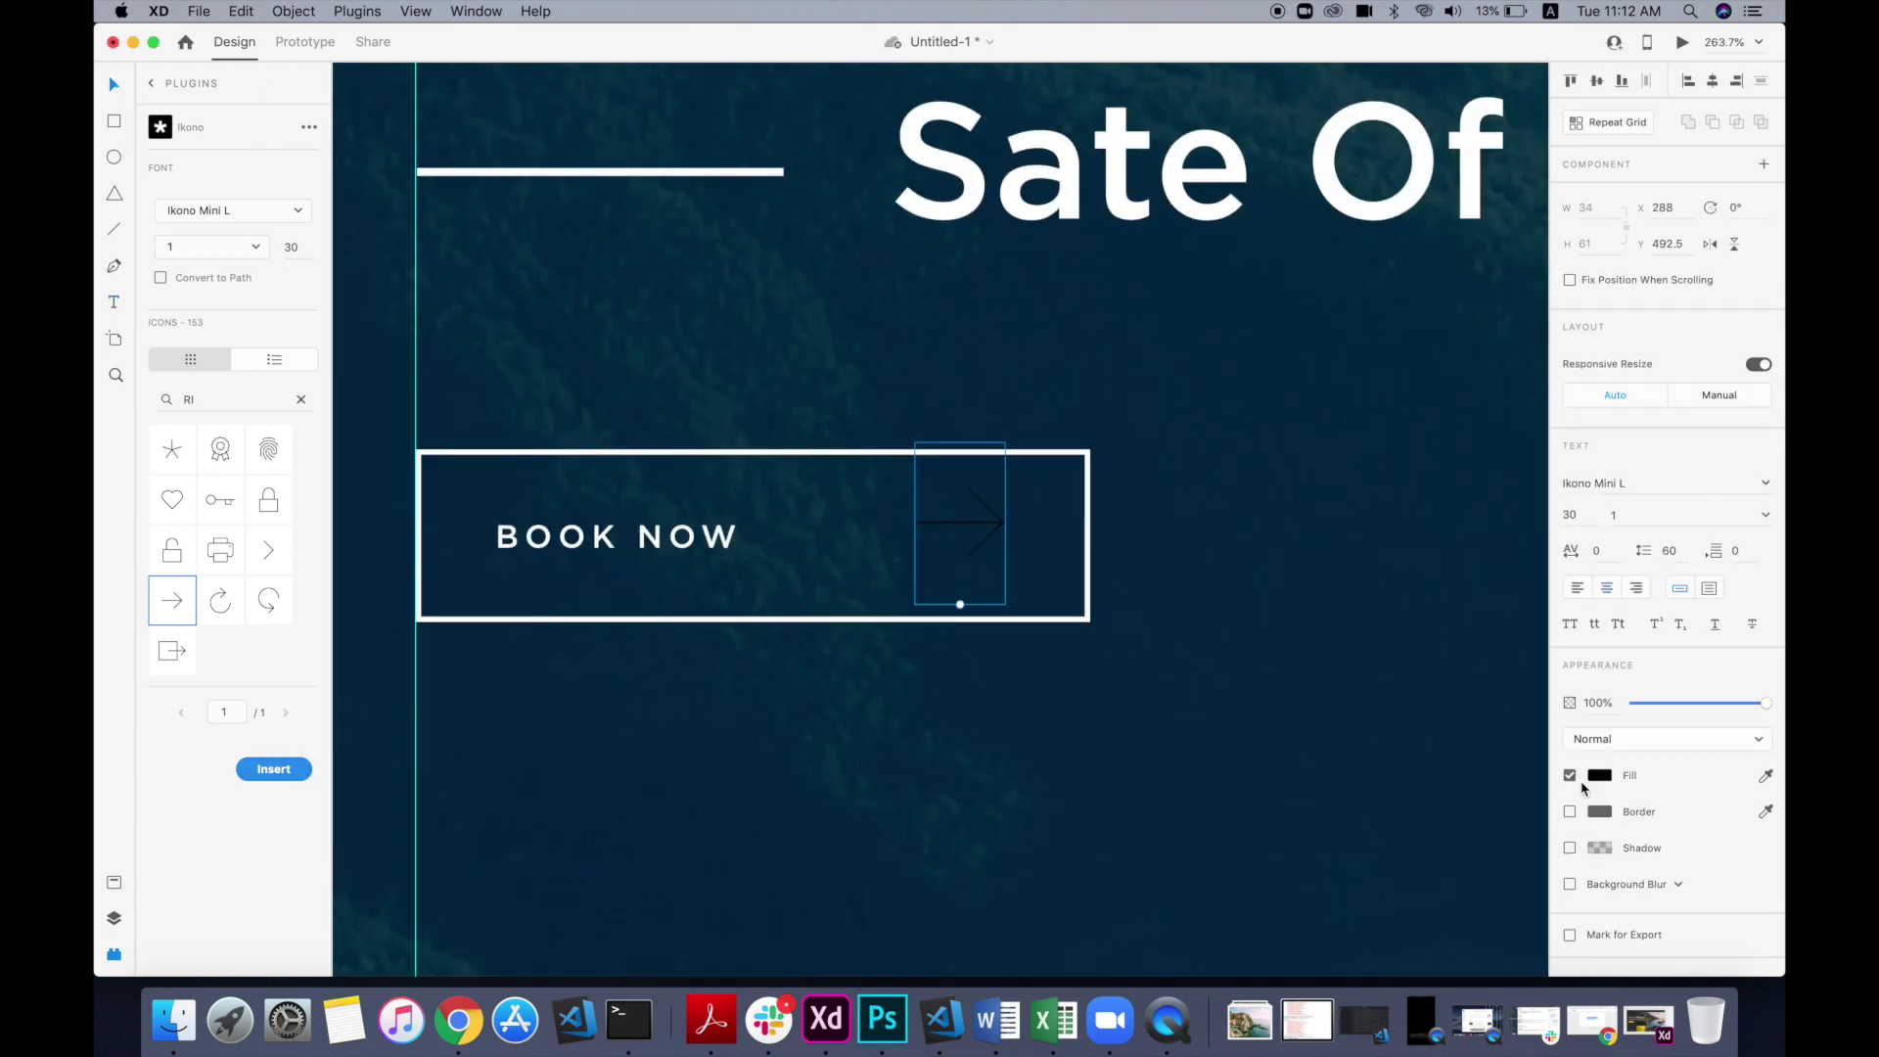
click(1603, 779)
drag(1399, 697, 1082, 490)
click(998, 522)
text(12)
key(Return)
drag(969, 574, 999, 539)
Step: Check the spacing around "BOOK NOW", the arrow icon's text settings and the overall page layout
click(648, 537)
key(alt)
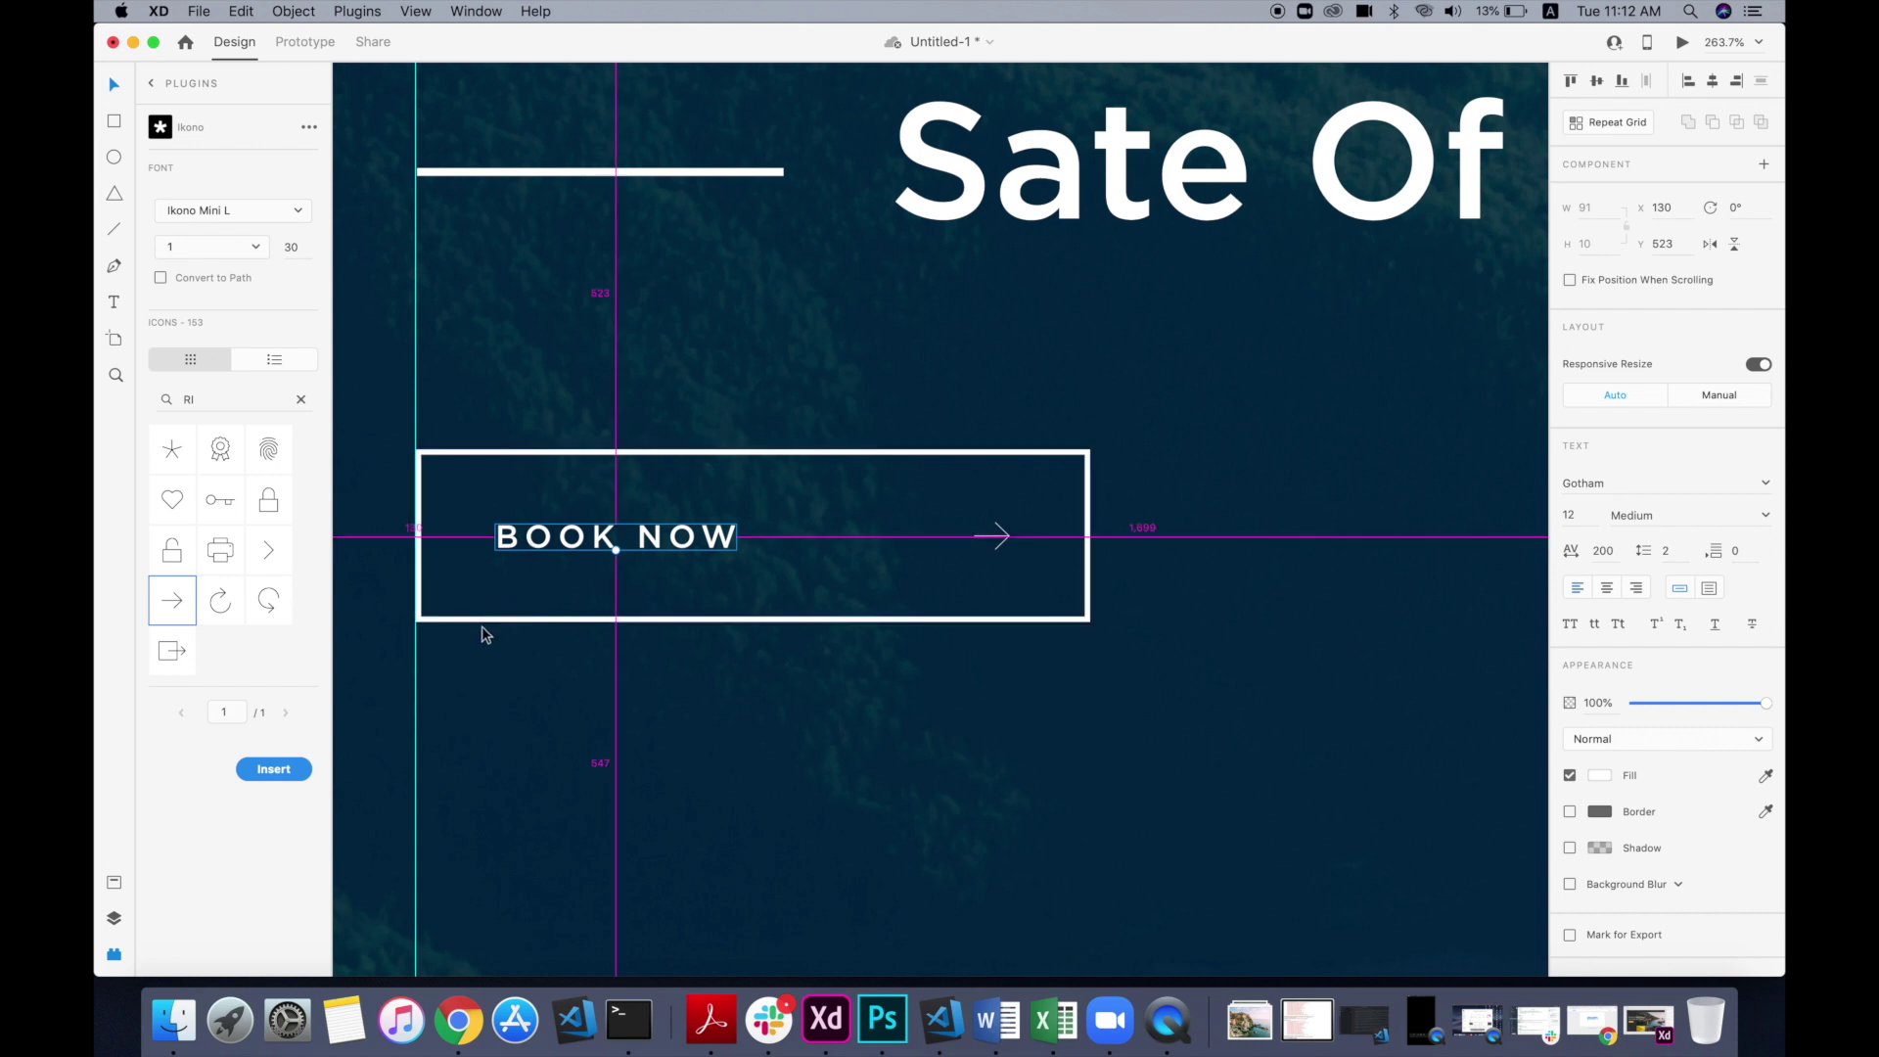
click(1175, 682)
click(995, 537)
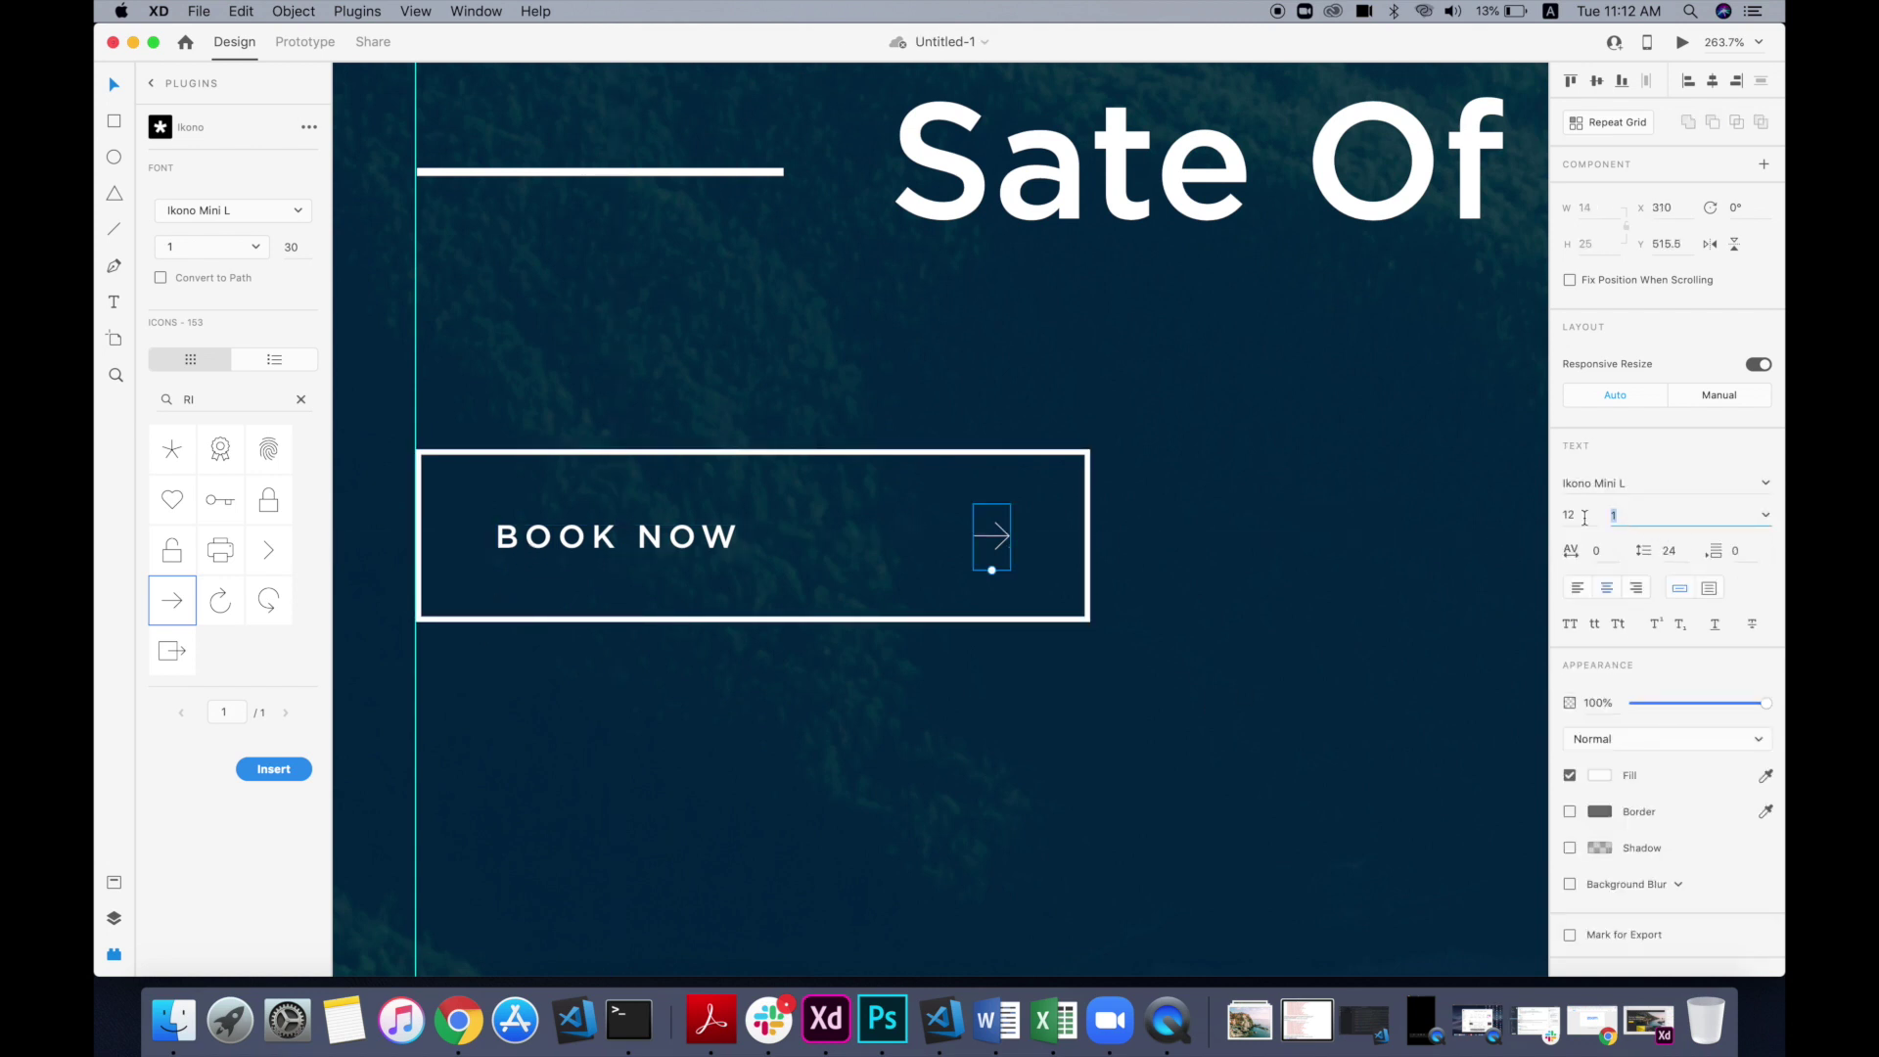
scroll(1145, 723, down, 5)
click(673, 738)
scroll(673, 738, down, 3)
scroll(674, 738, right, 4)
scroll(674, 738, down, 2)
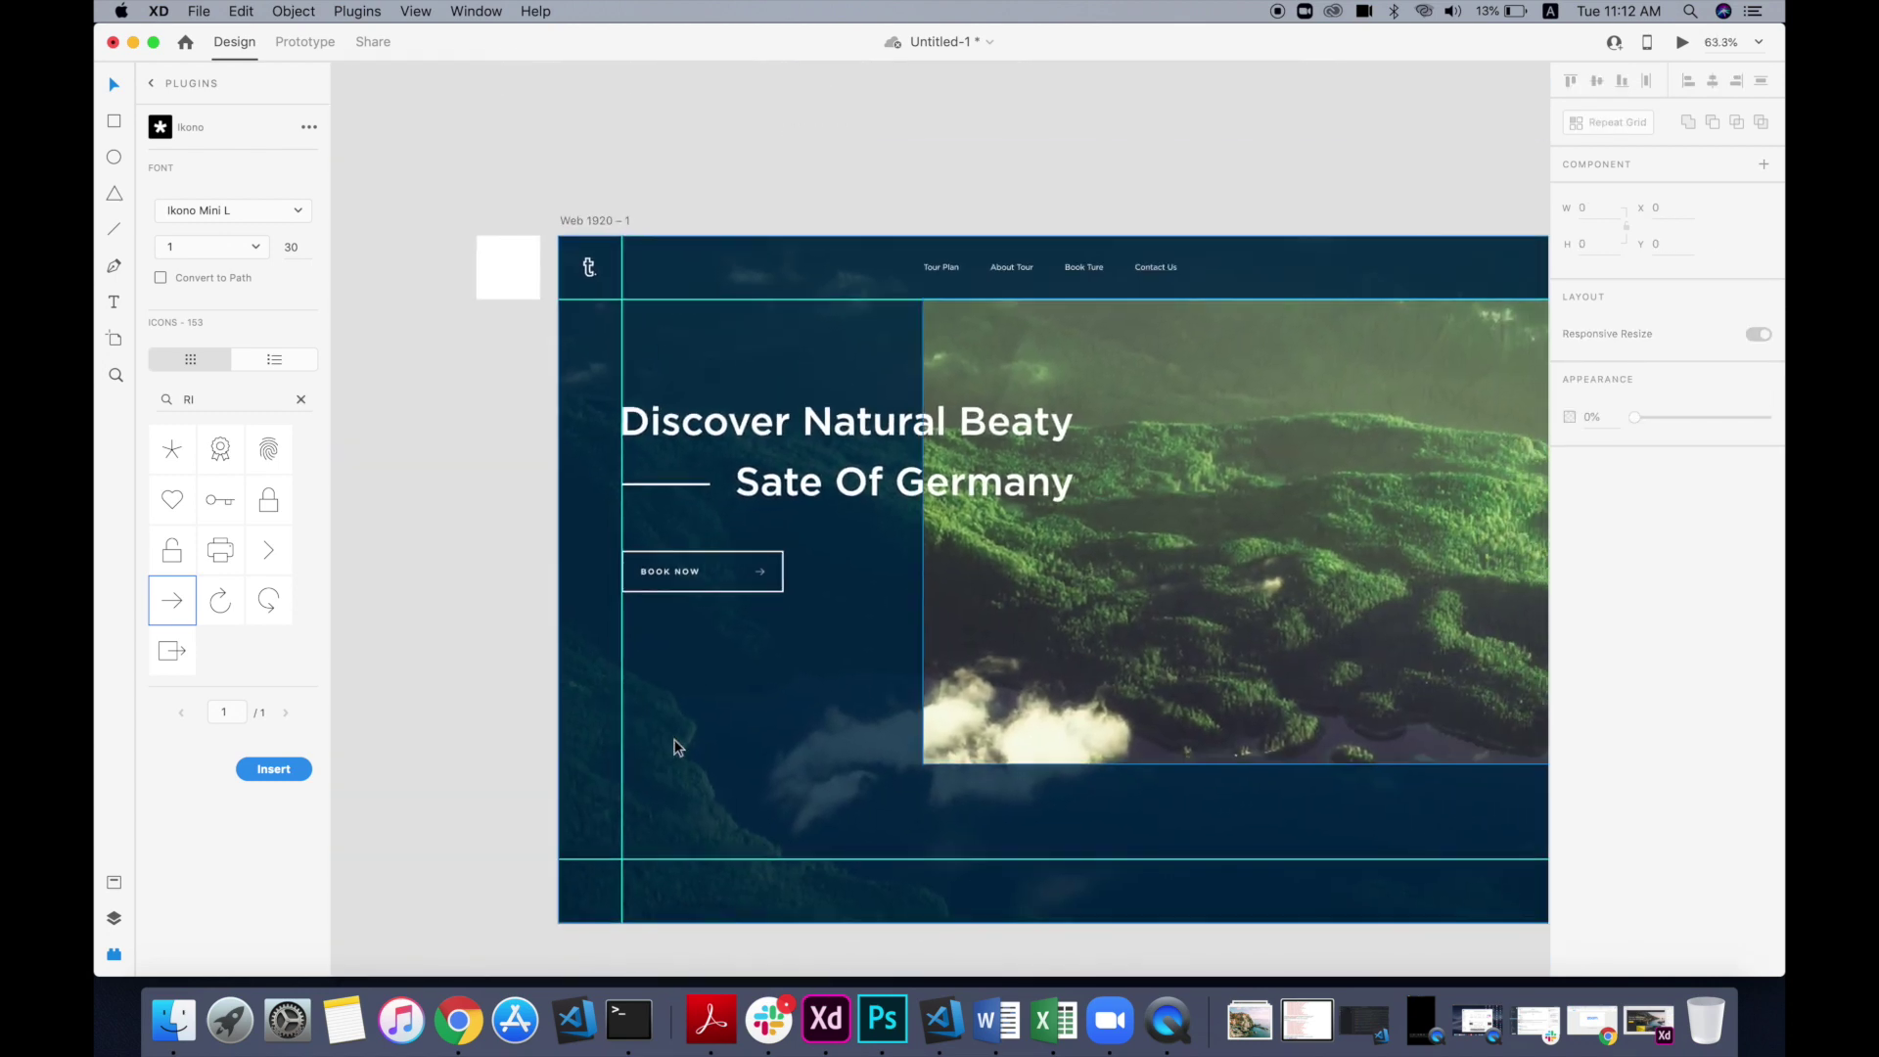
Step: Move the column of social media icons to the corner where the vertical guide meets the lower horizontal guide
scroll(674, 748, down, 3)
scroll(661, 748, up, 2)
scroll(661, 748, down, 3)
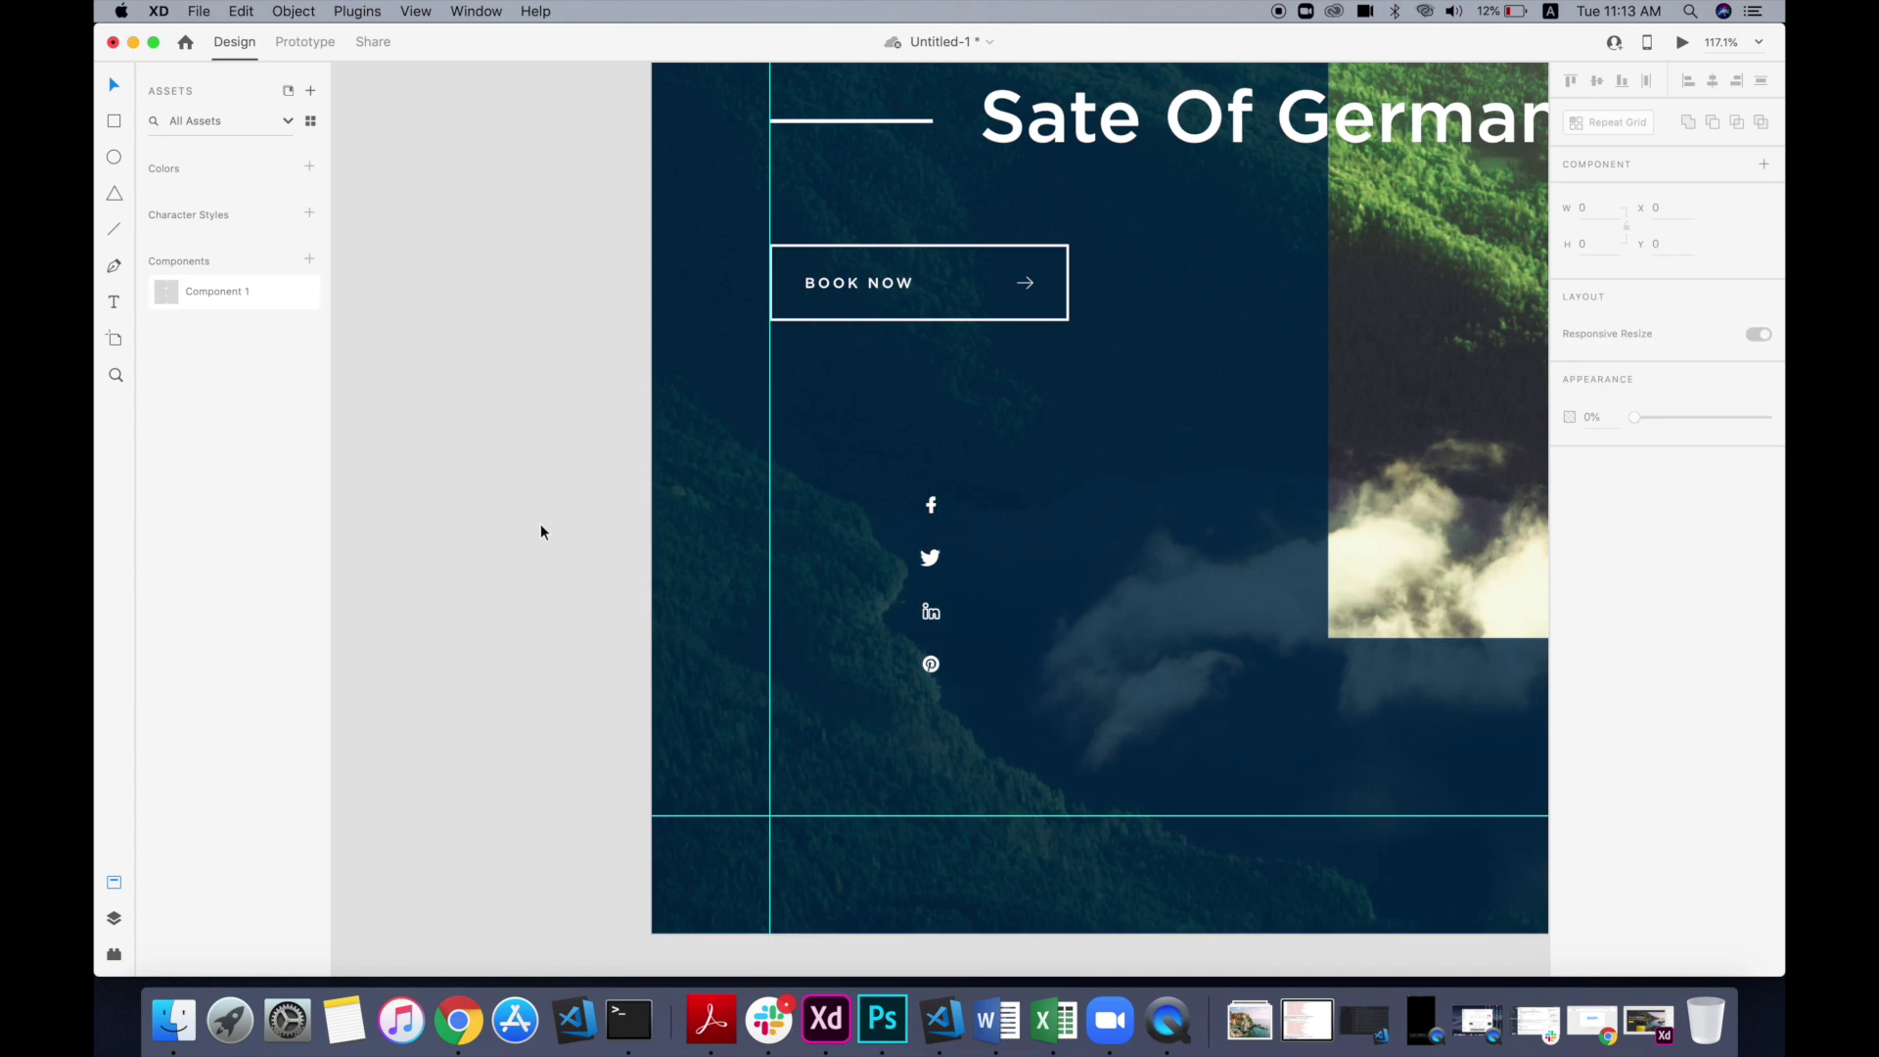
click(929, 558)
drag(929, 558, 785, 701)
scroll(780, 555, down, 3)
scroll(779, 548, up, 2)
click(561, 693)
scroll(562, 693, down, 3)
scroll(562, 693, up, 3)
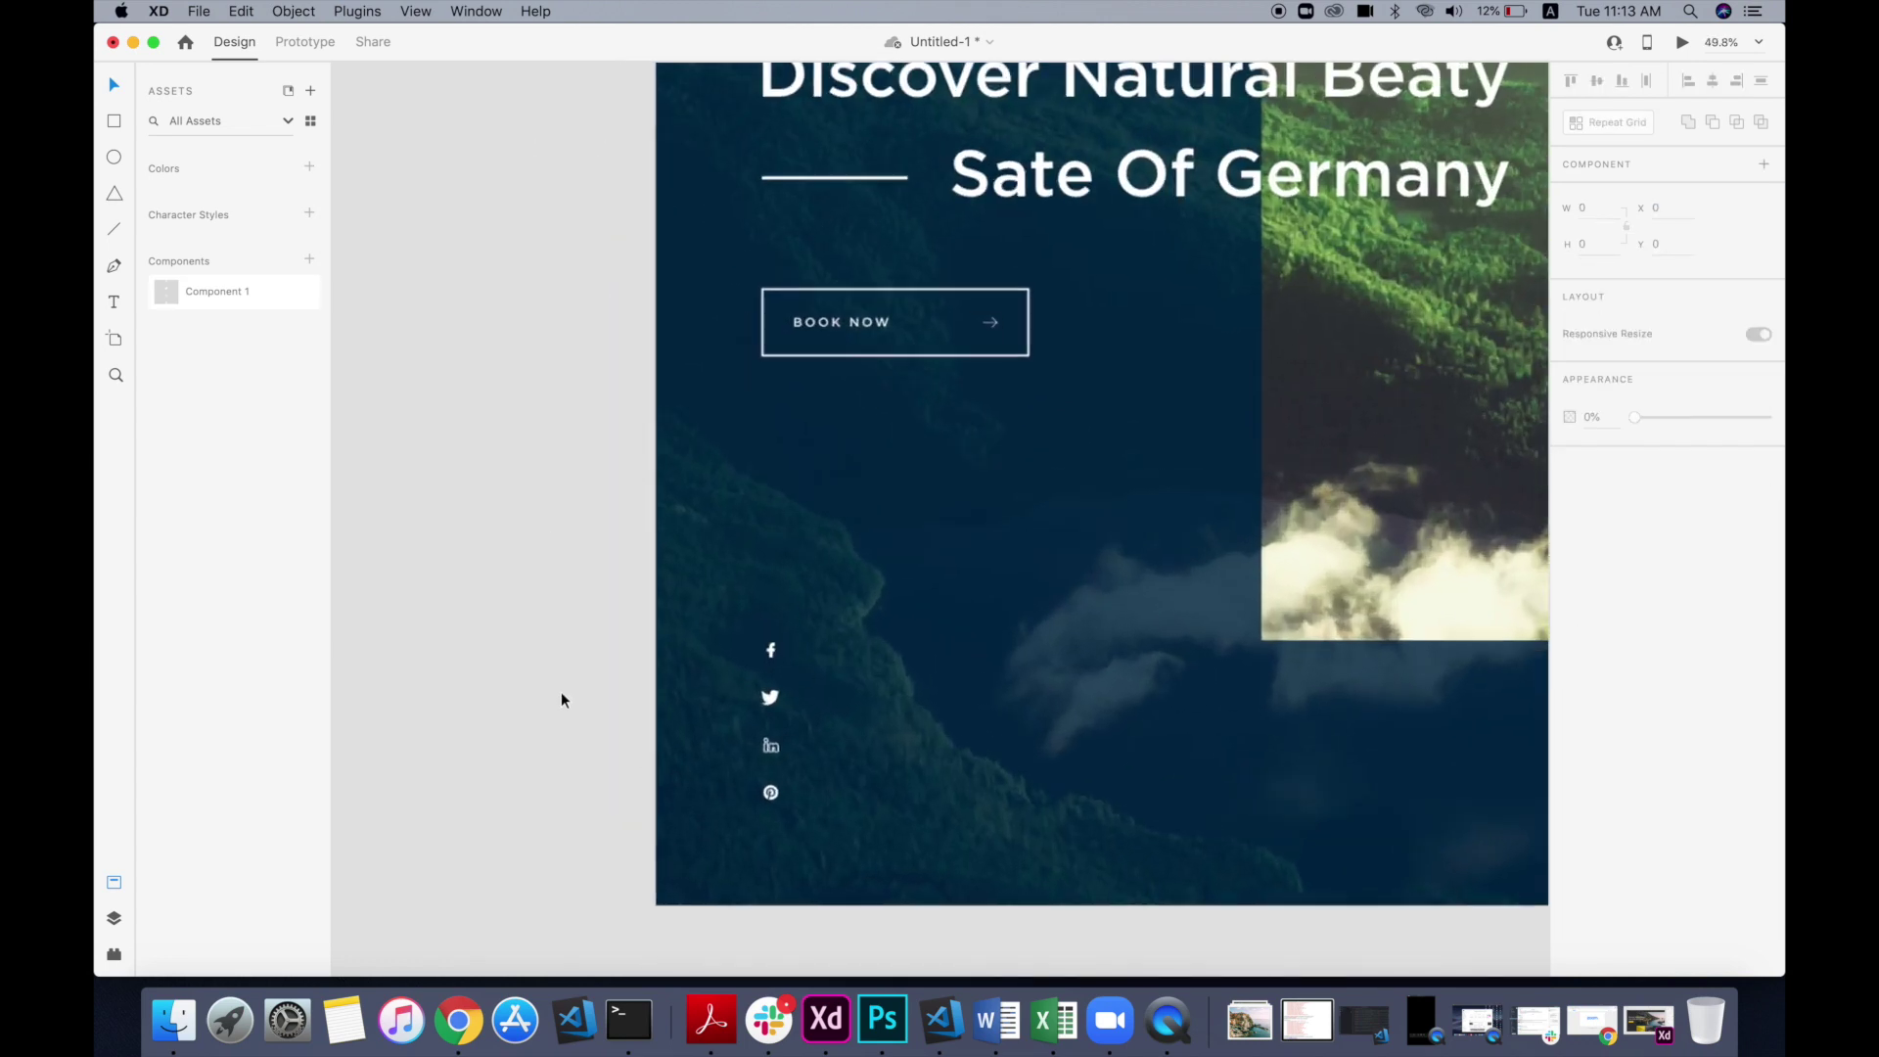
Step: Add the white text "SOCIAL MEDIA" above the social icons and set its character spacing to 200
scroll(809, 671, up, 5)
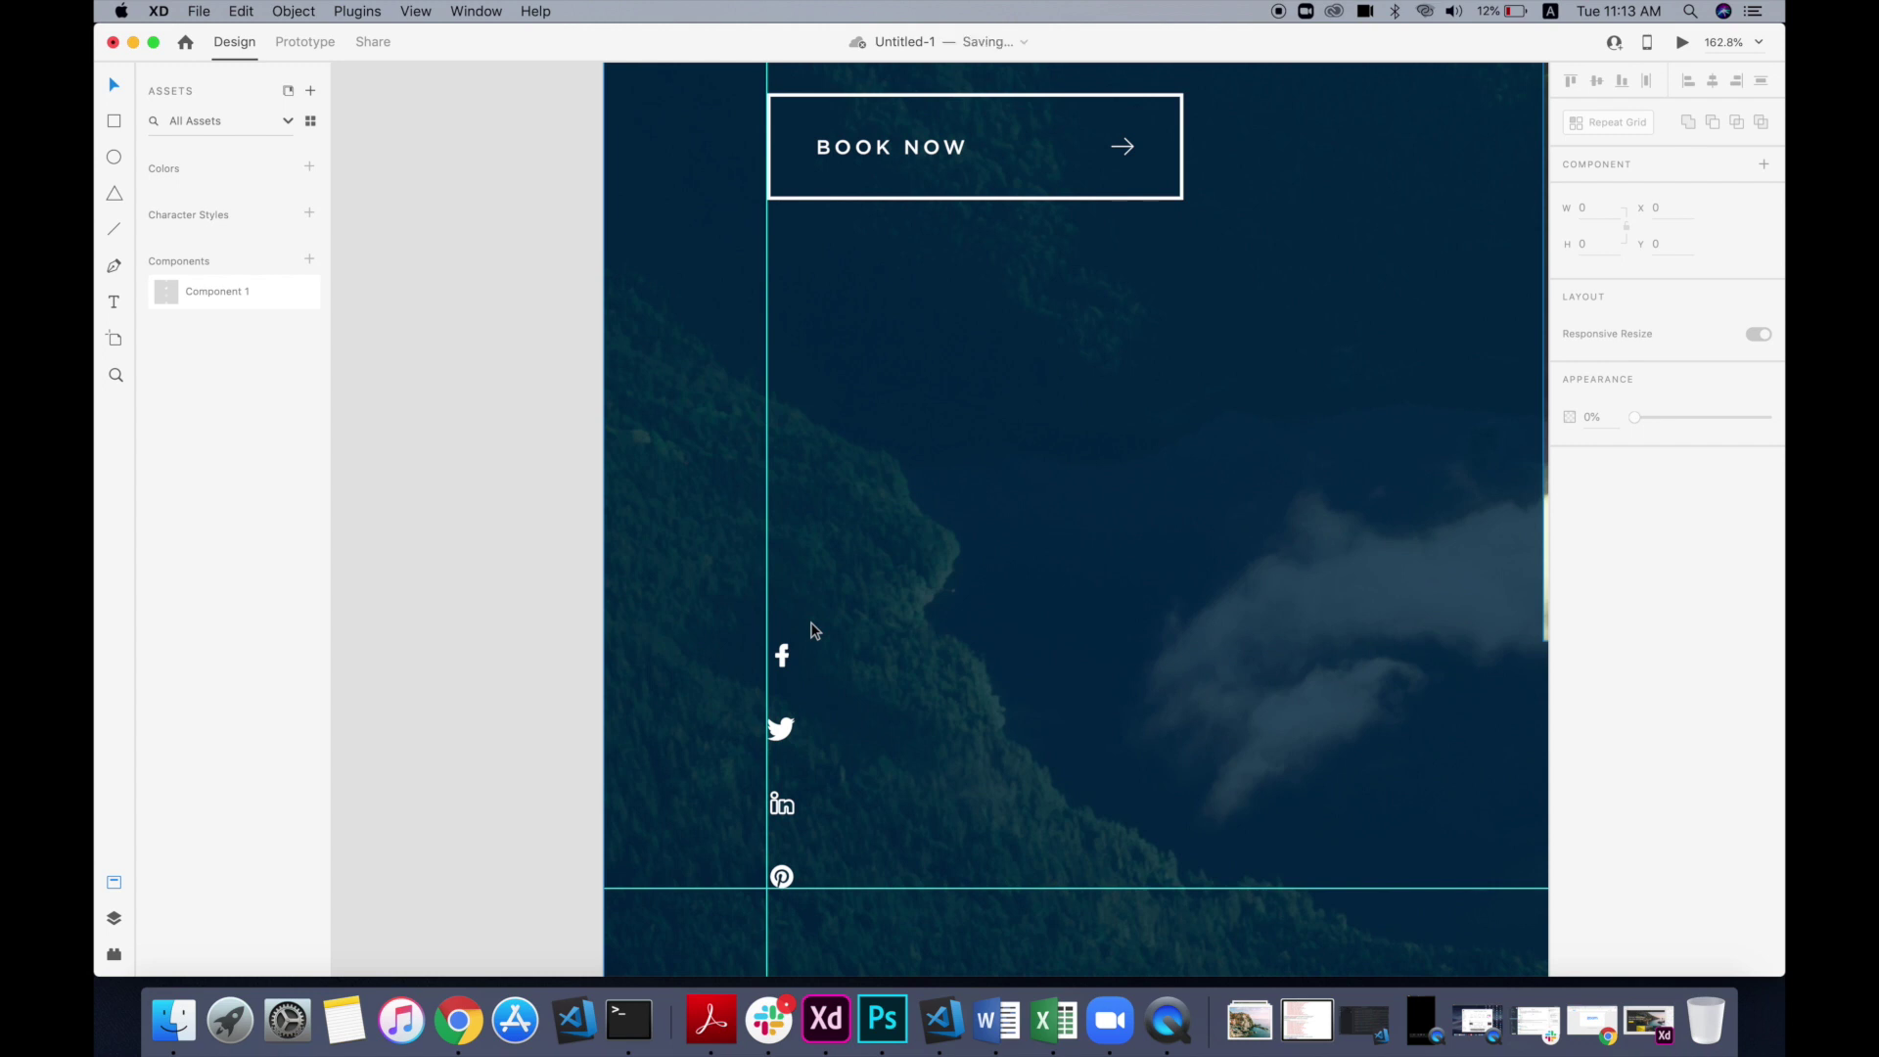
scroll(813, 629, down, 3)
key(t)
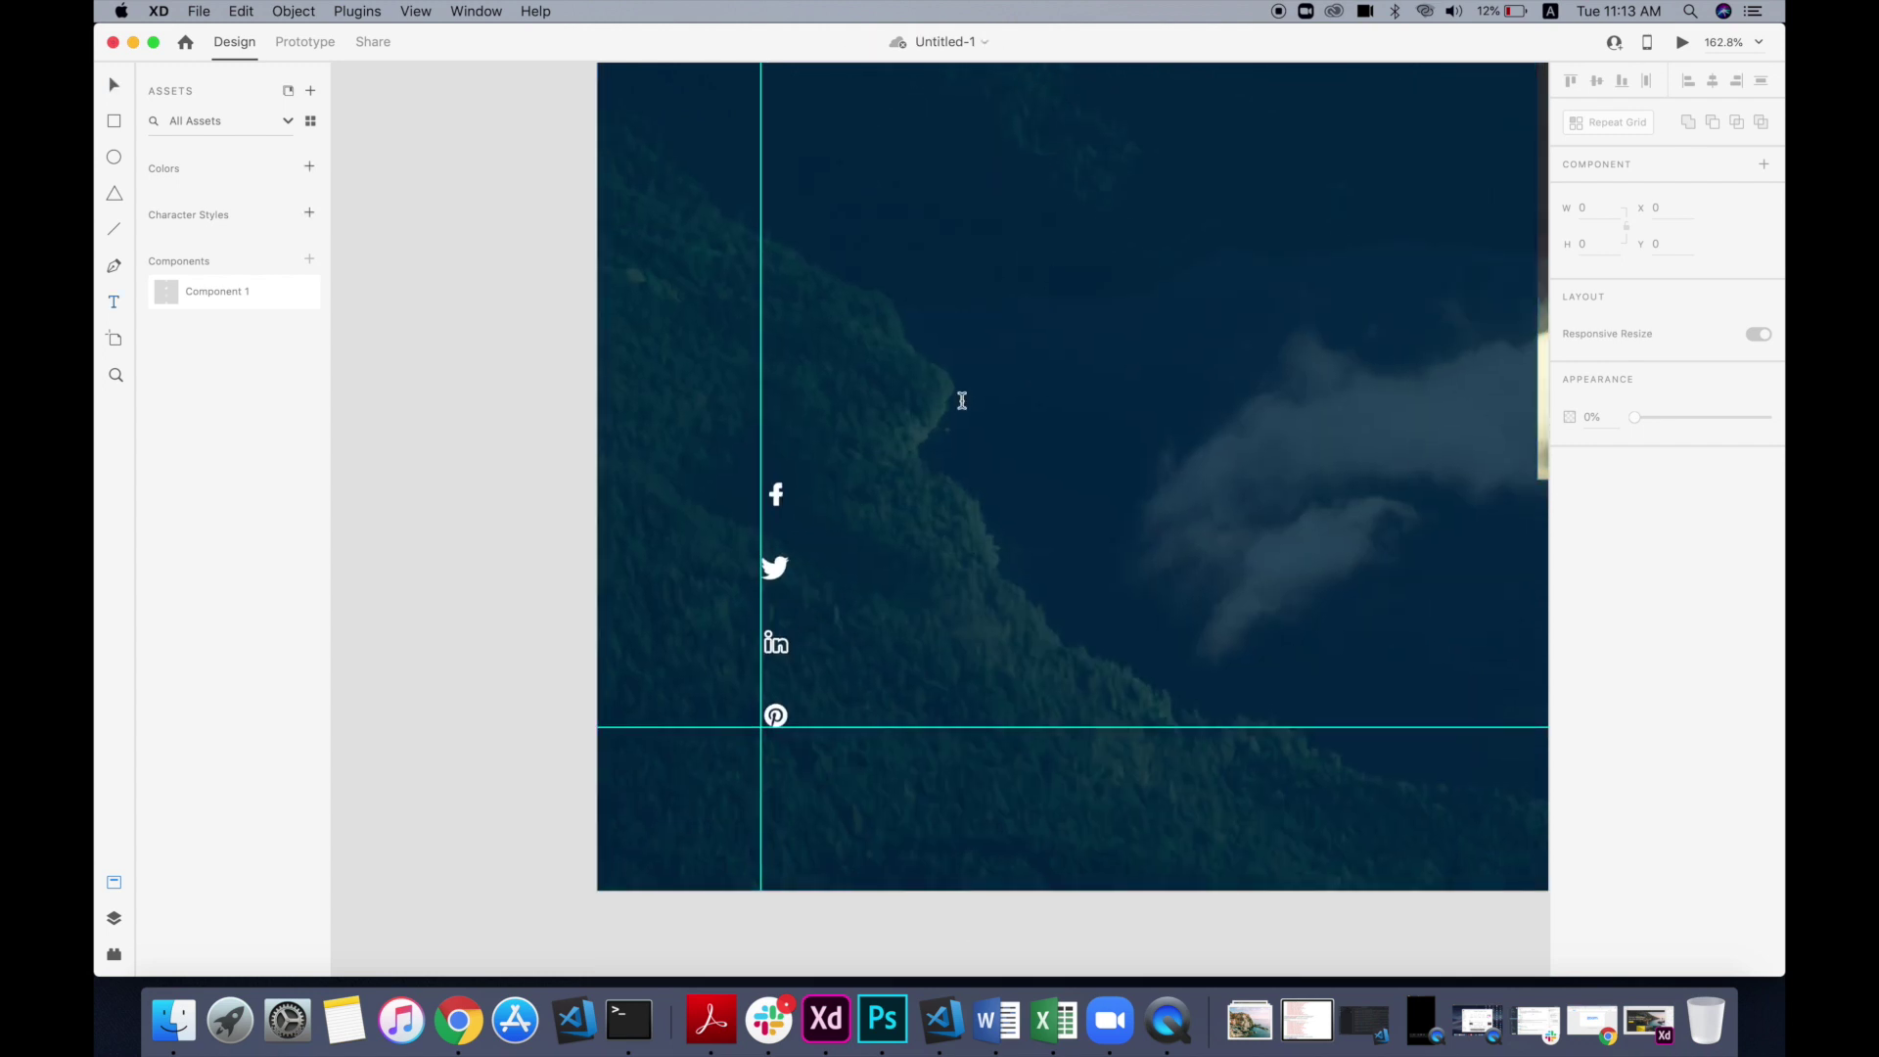
click(958, 394)
text(SOCIAL MEDIA)
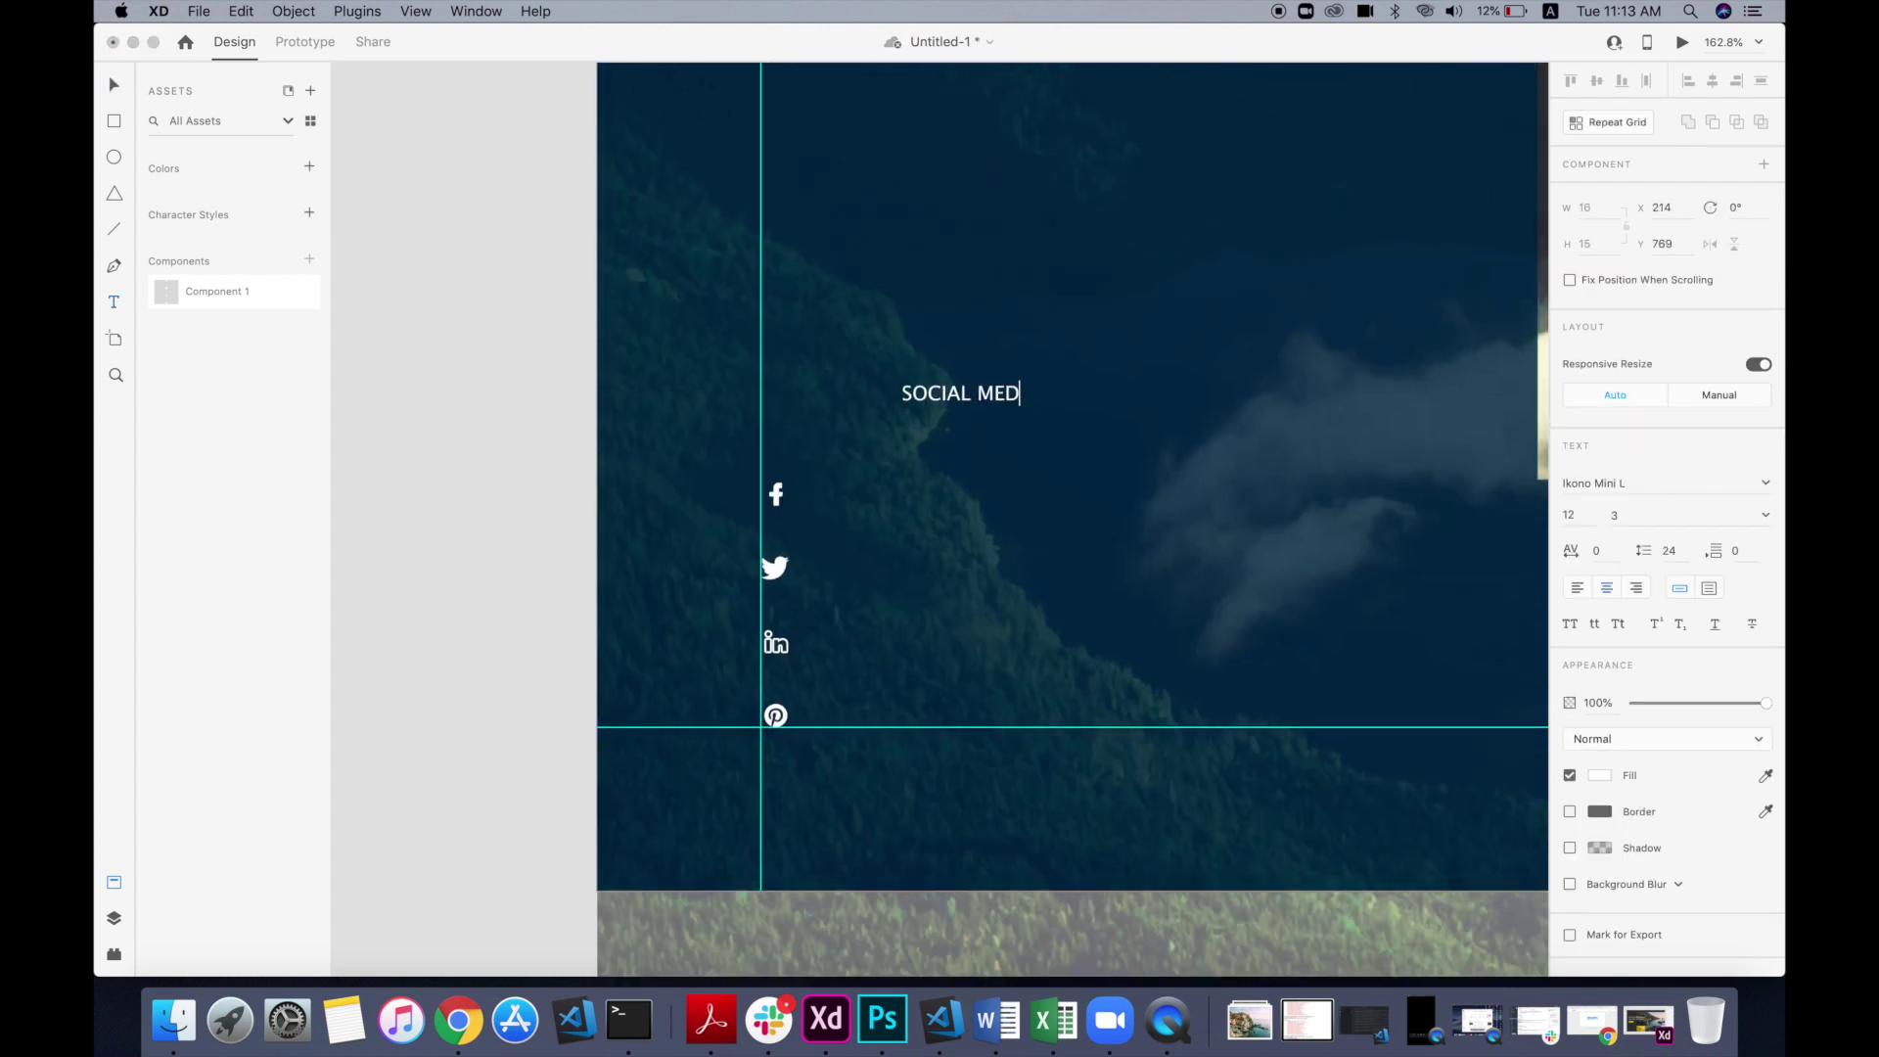
click(109, 88)
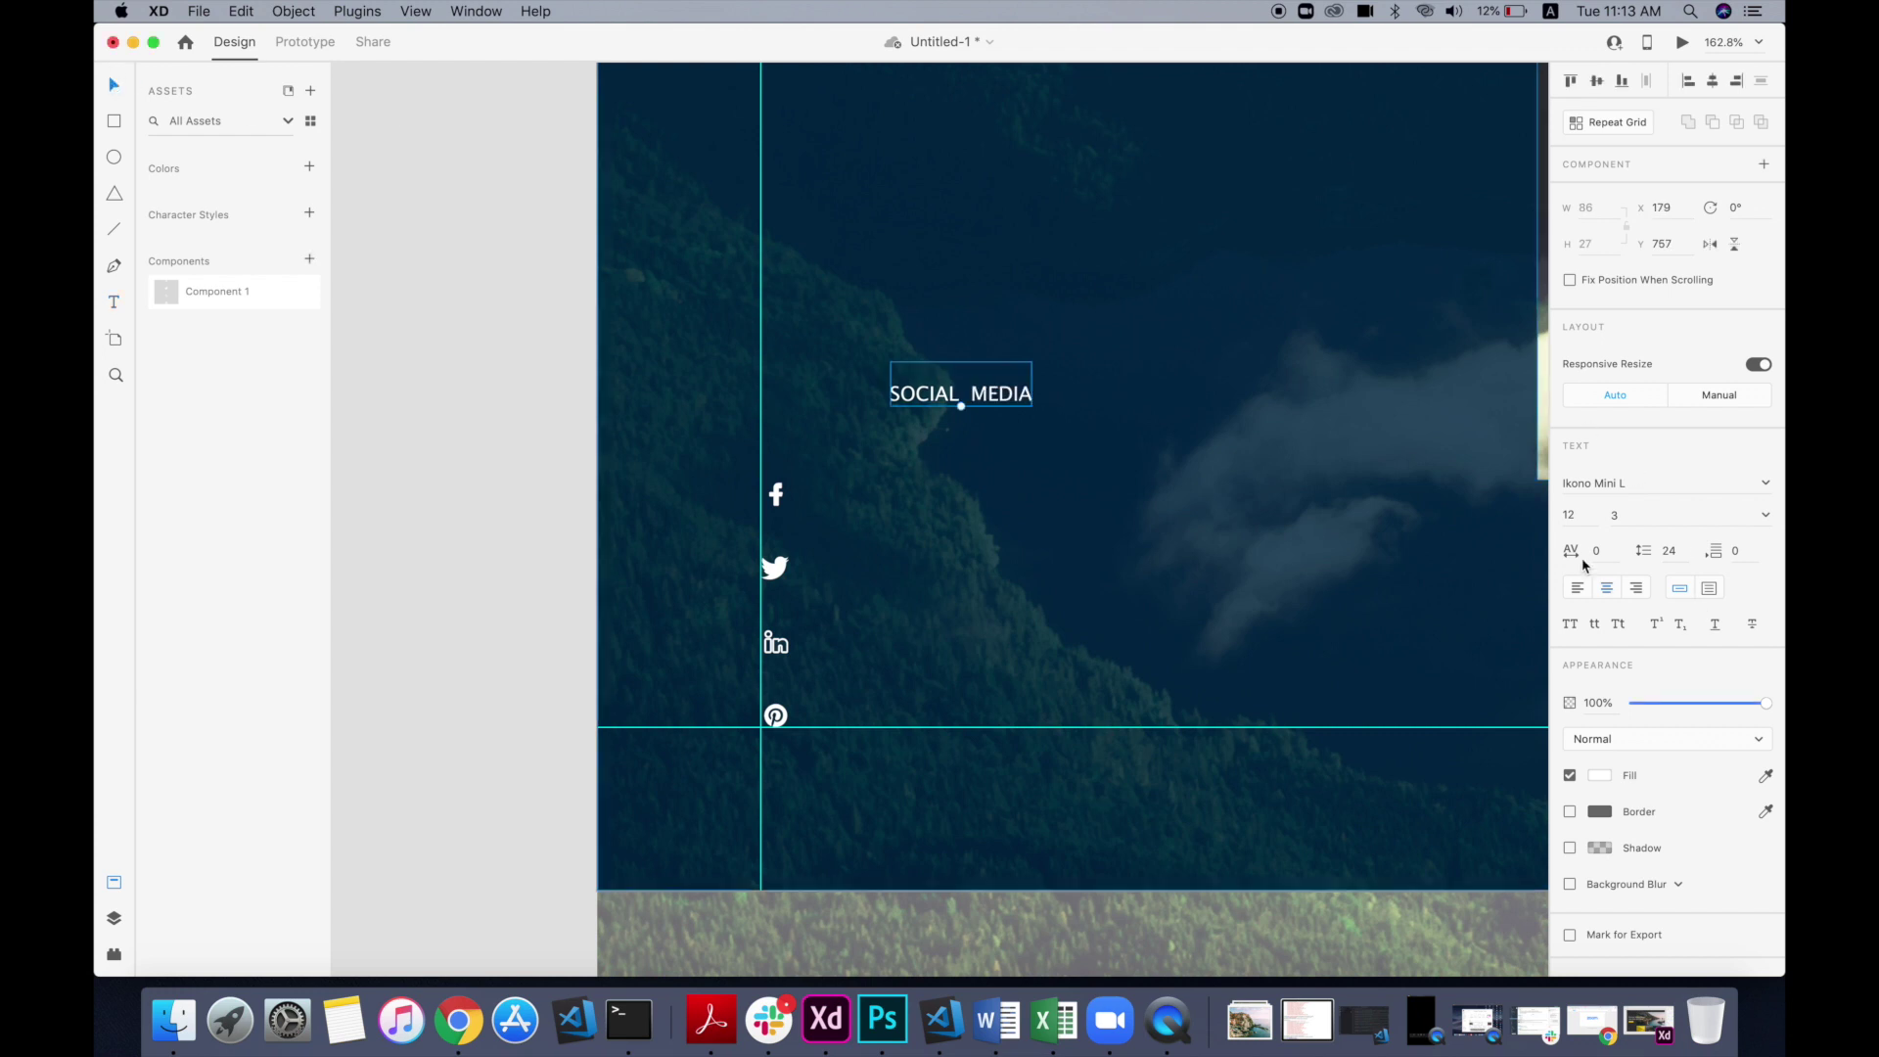
key(Return)
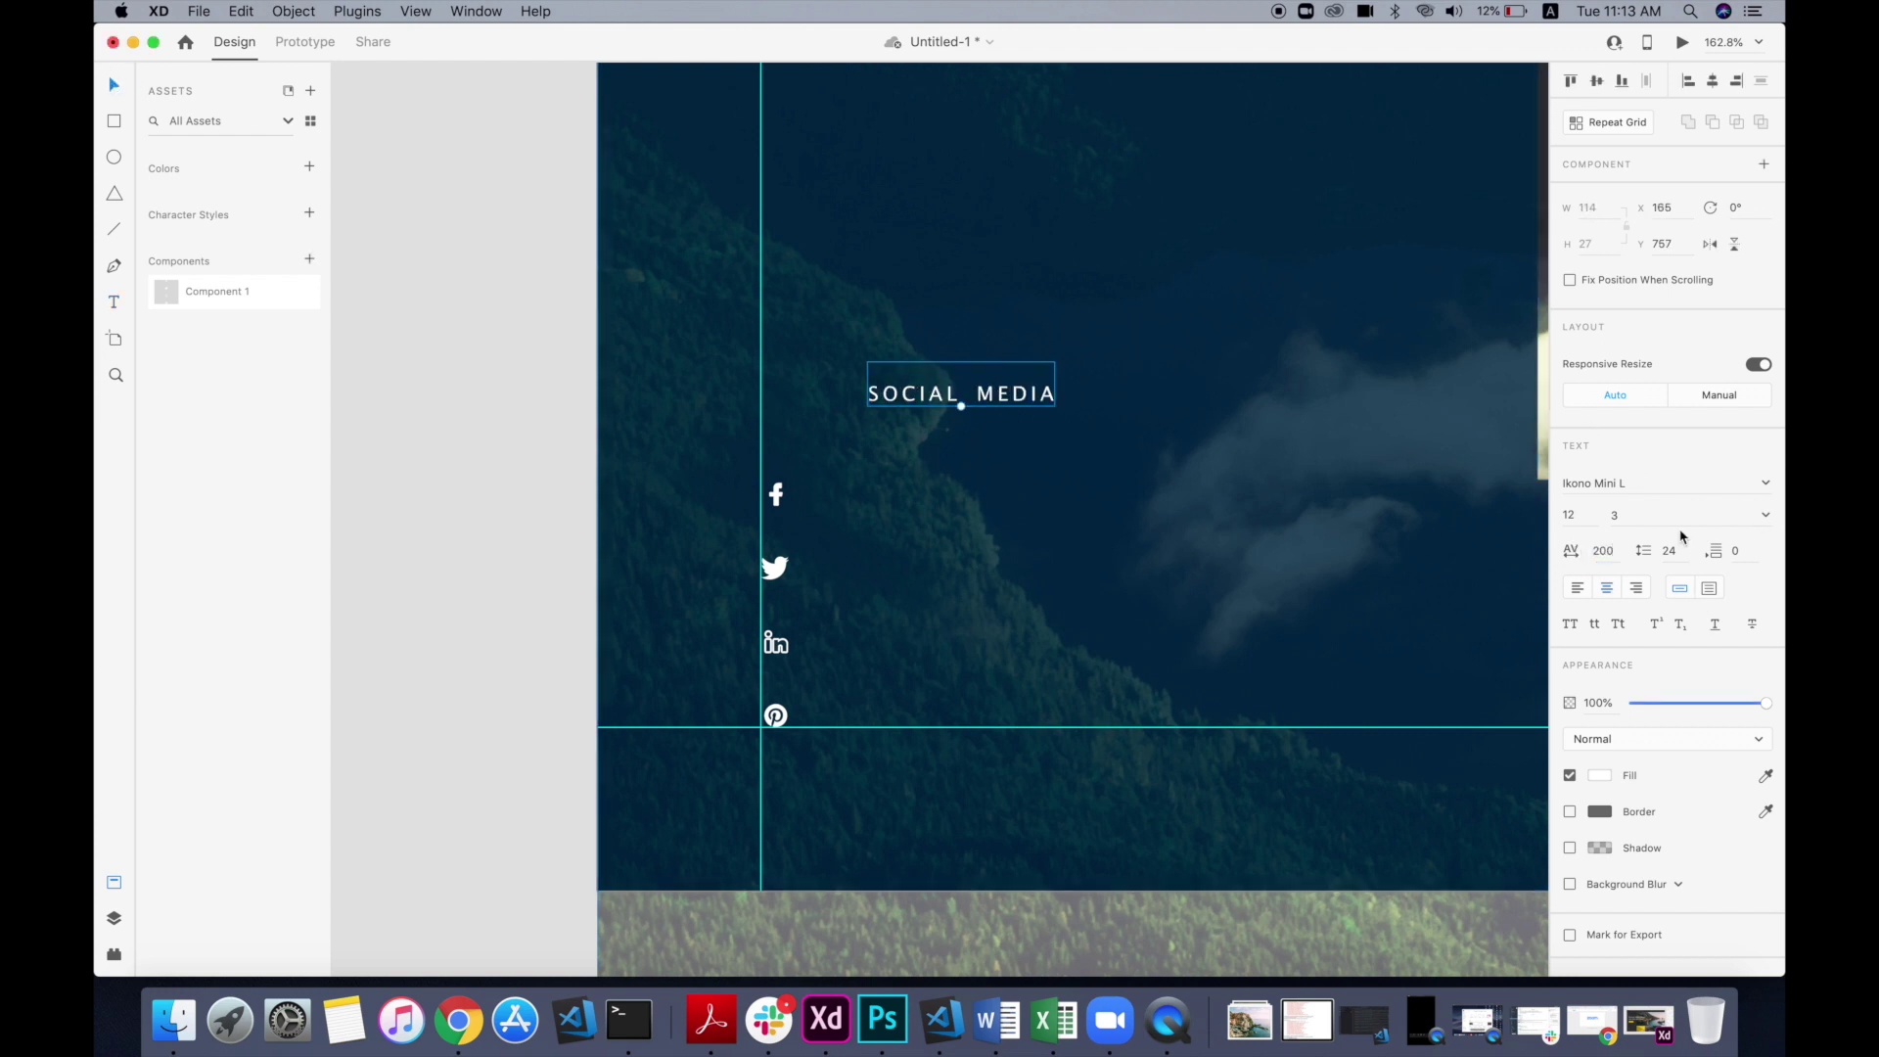
Step: Rotate the "SOCIAL MEDIA" label 90° and move it onto the vertical guide above the social icons
text(90)
key(Return)
drag(931, 358, 767, 314)
scroll(771, 420, down, 5)
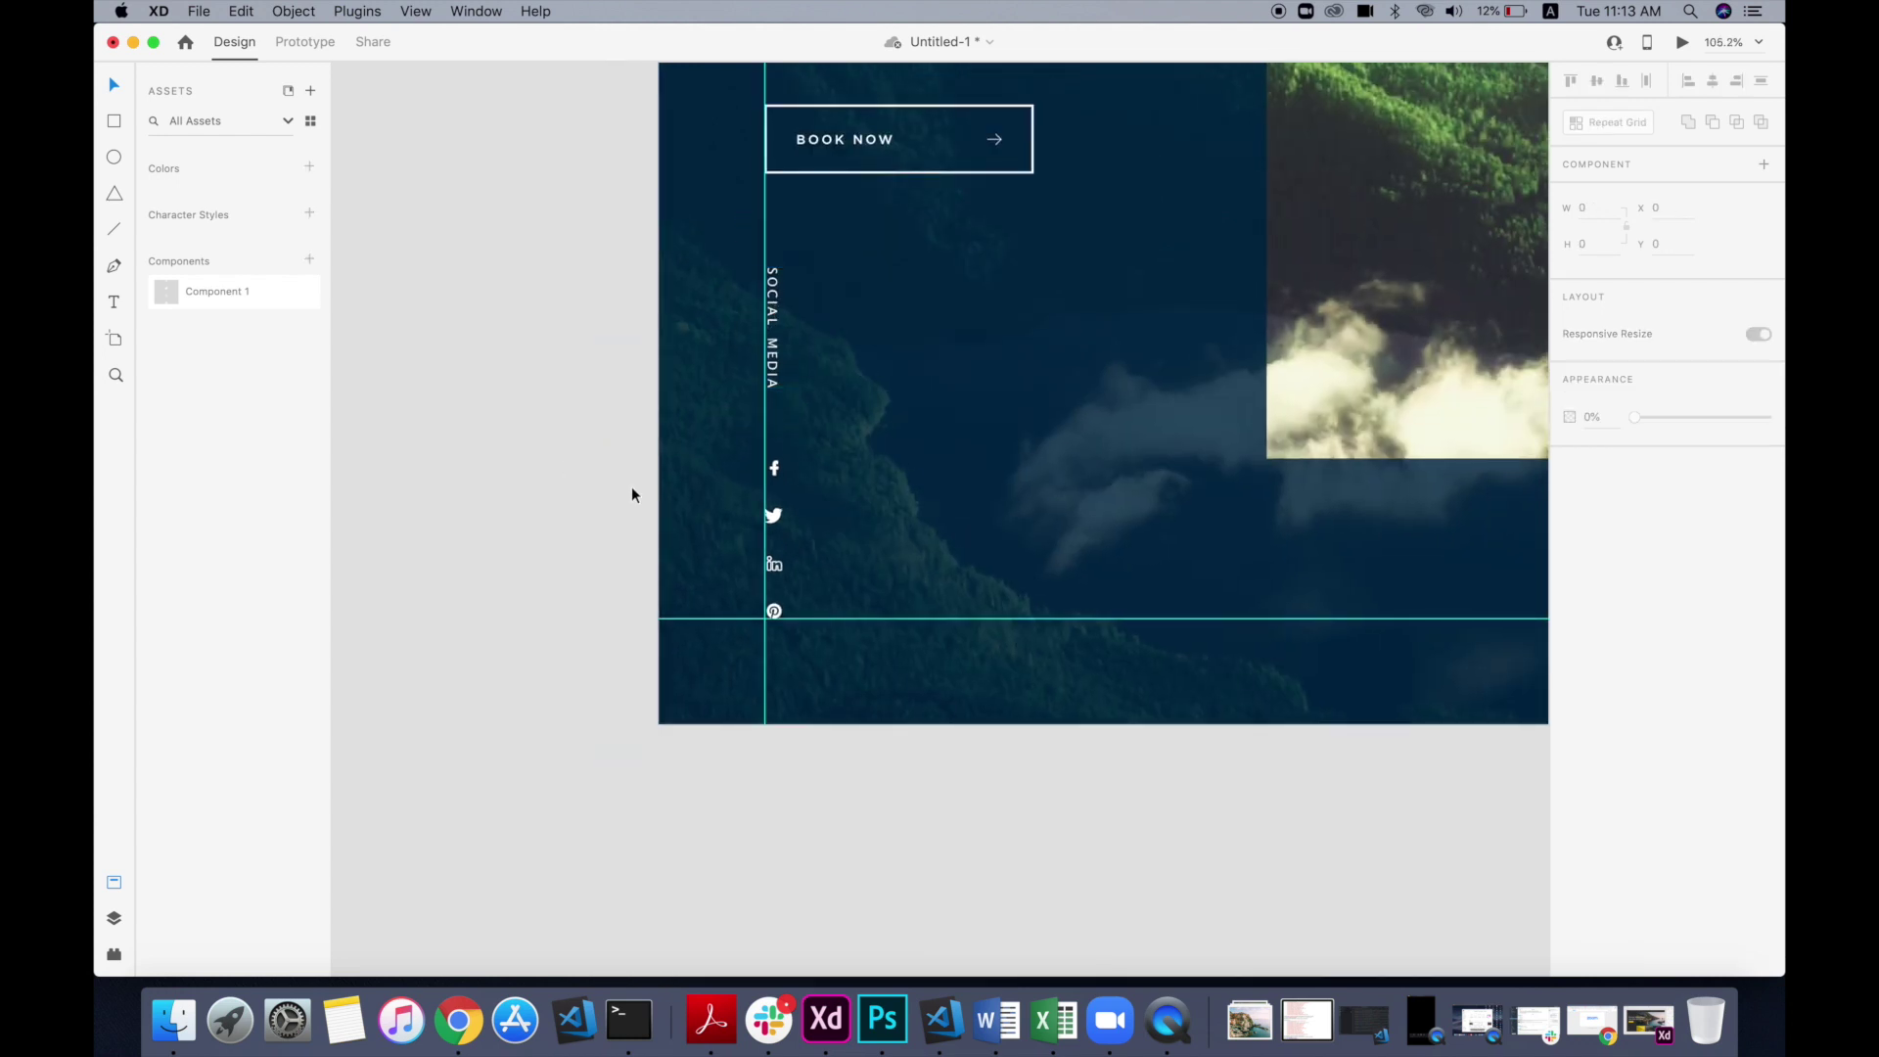
Step: Draw a vertical line about 32 px high between "SOCIAL MEDIA" and the Facebook icon and make its border white
scroll(631, 486, up, 5)
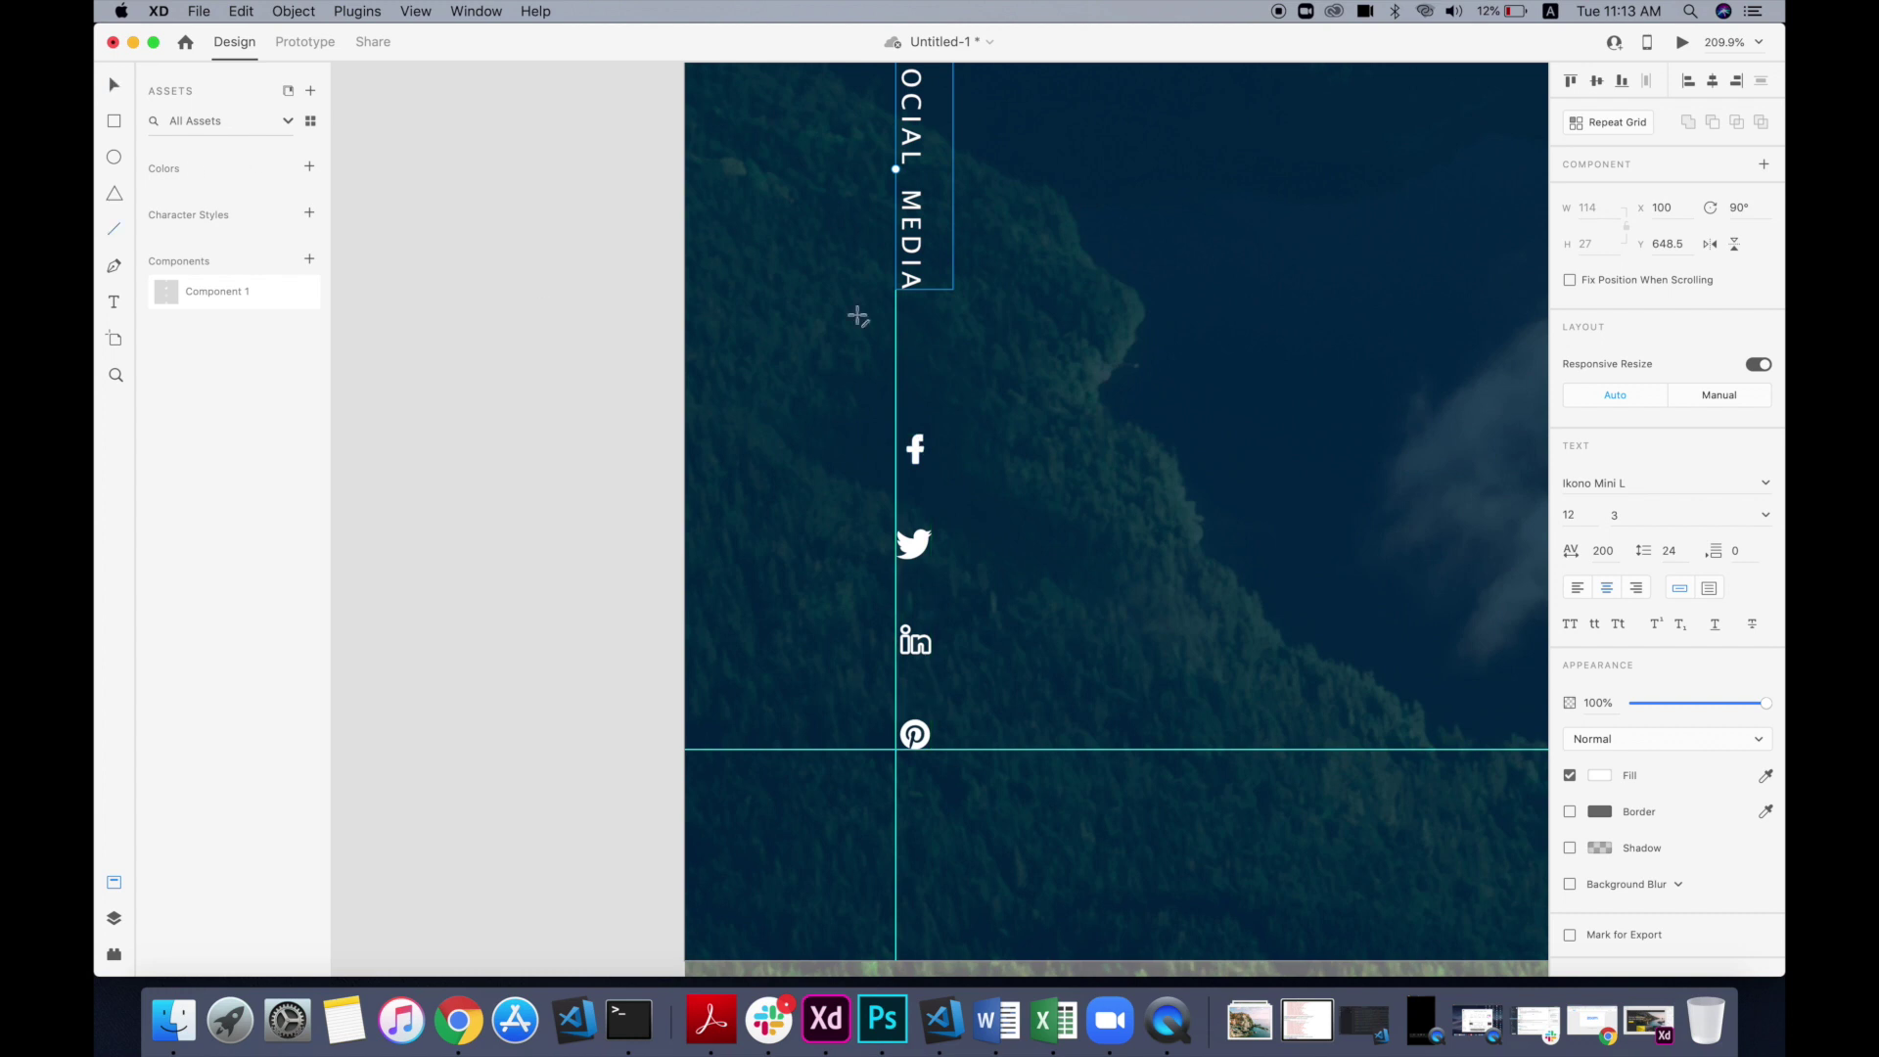
drag(914, 319, 914, 387)
click(111, 89)
click(1601, 557)
drag(1415, 533, 1354, 440)
click(554, 355)
click(916, 354)
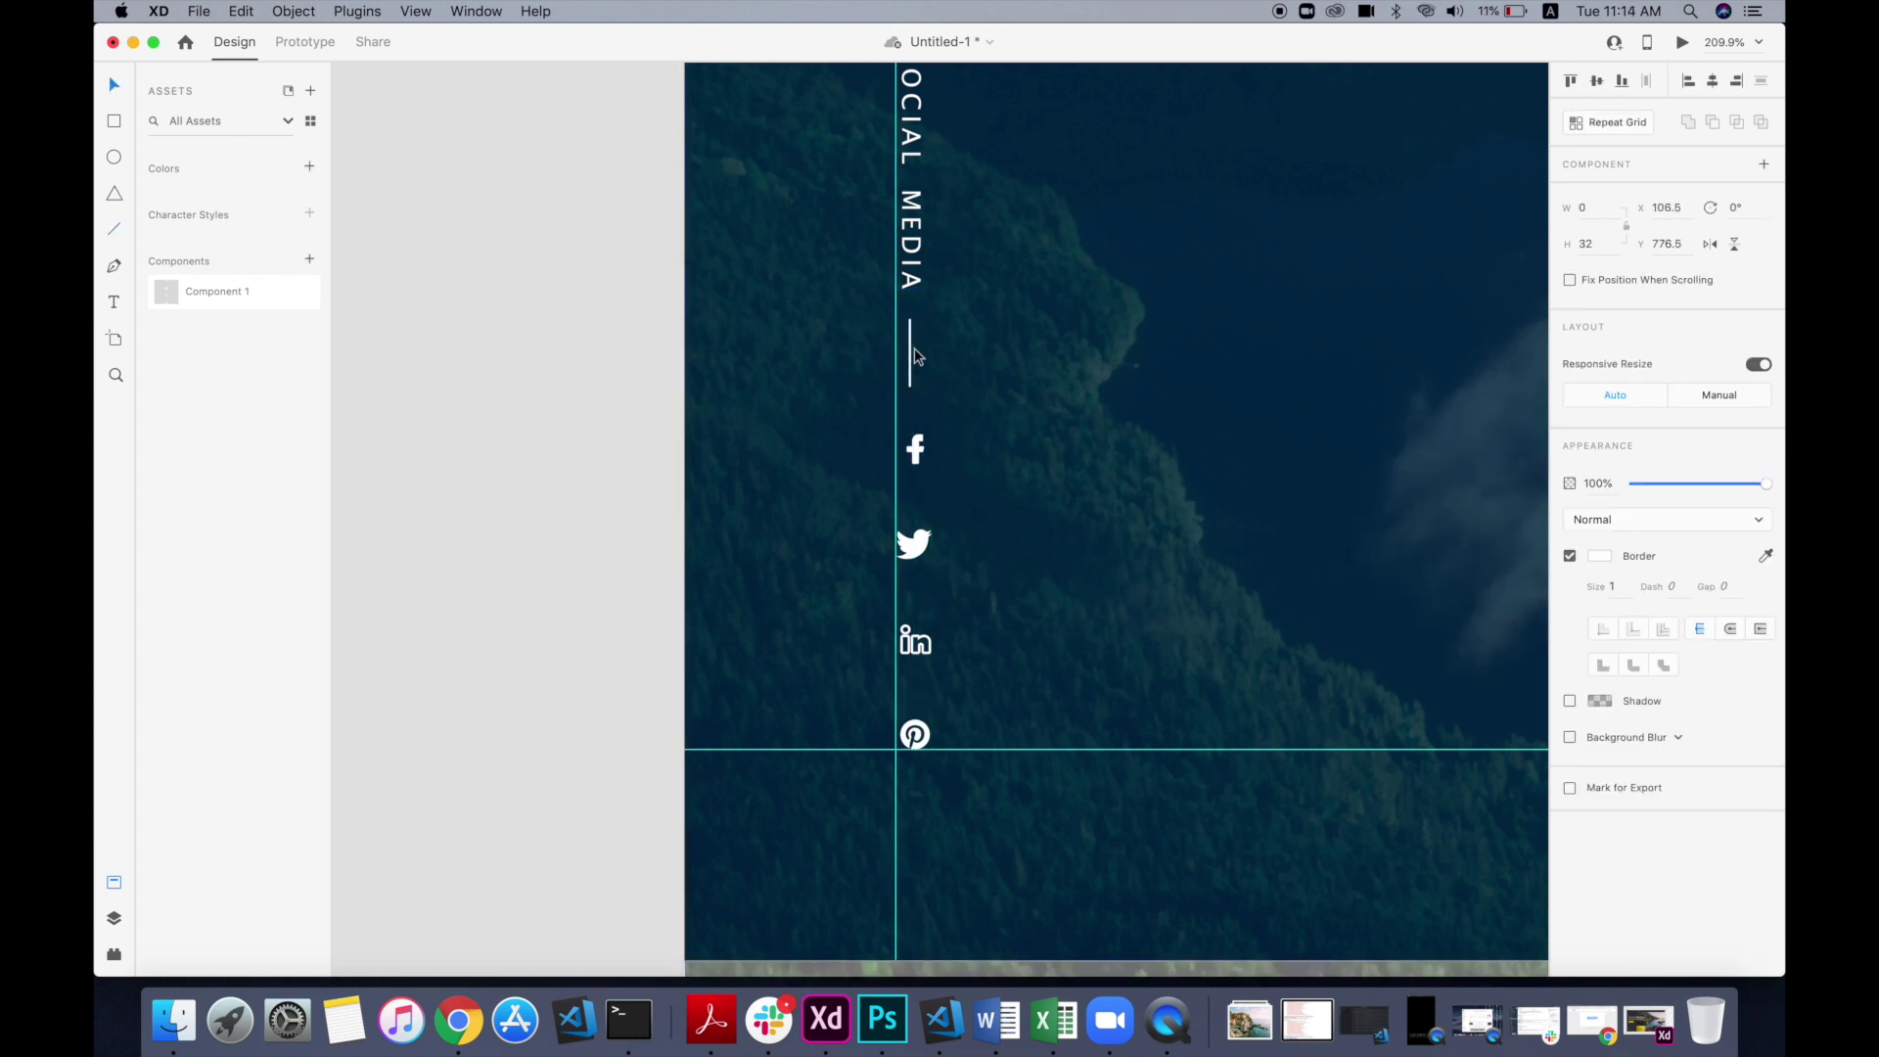
click(569, 615)
Step: Ungroup the social icons component and scale the icon column down, keeping it in the corner of the two guides
scroll(957, 556, down, 3)
click(852, 482)
double_click(851, 481)
double_click(851, 481)
click(835, 529)
scroll(835, 530, up, 5)
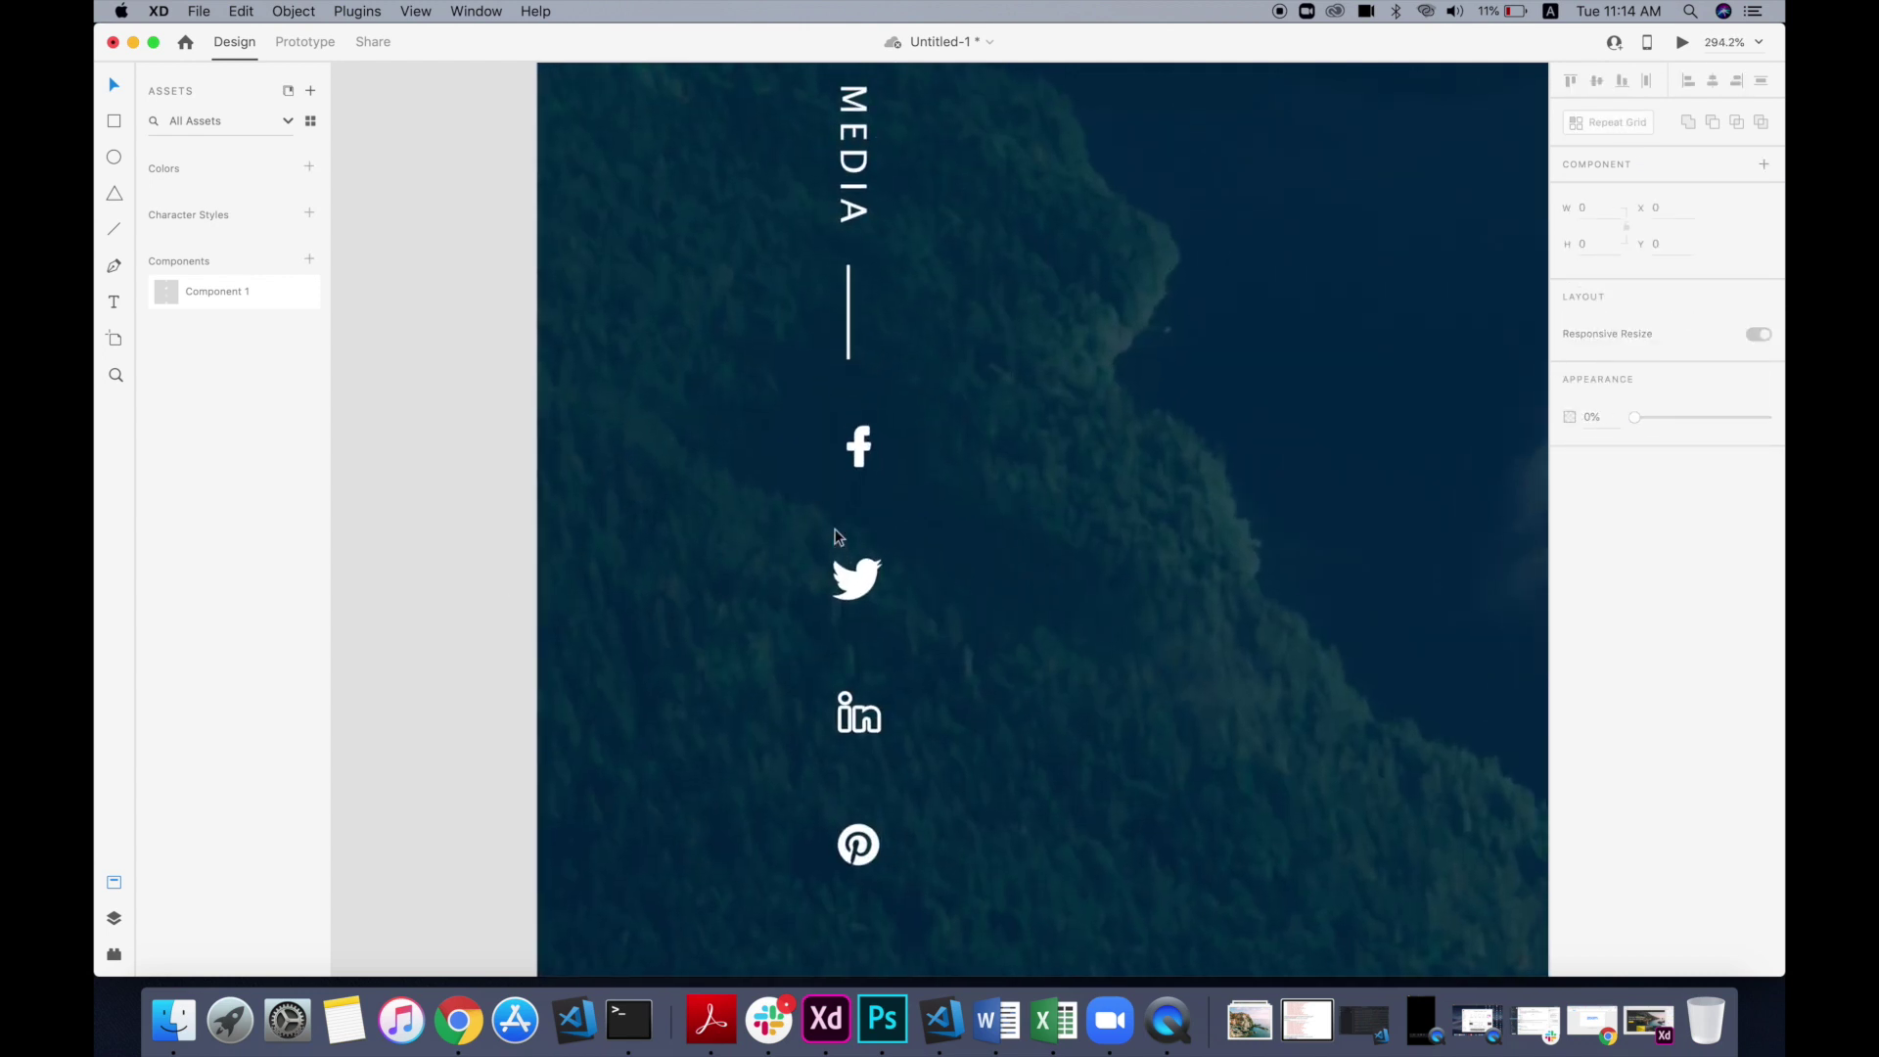
scroll(837, 536, down, 1)
click(854, 573)
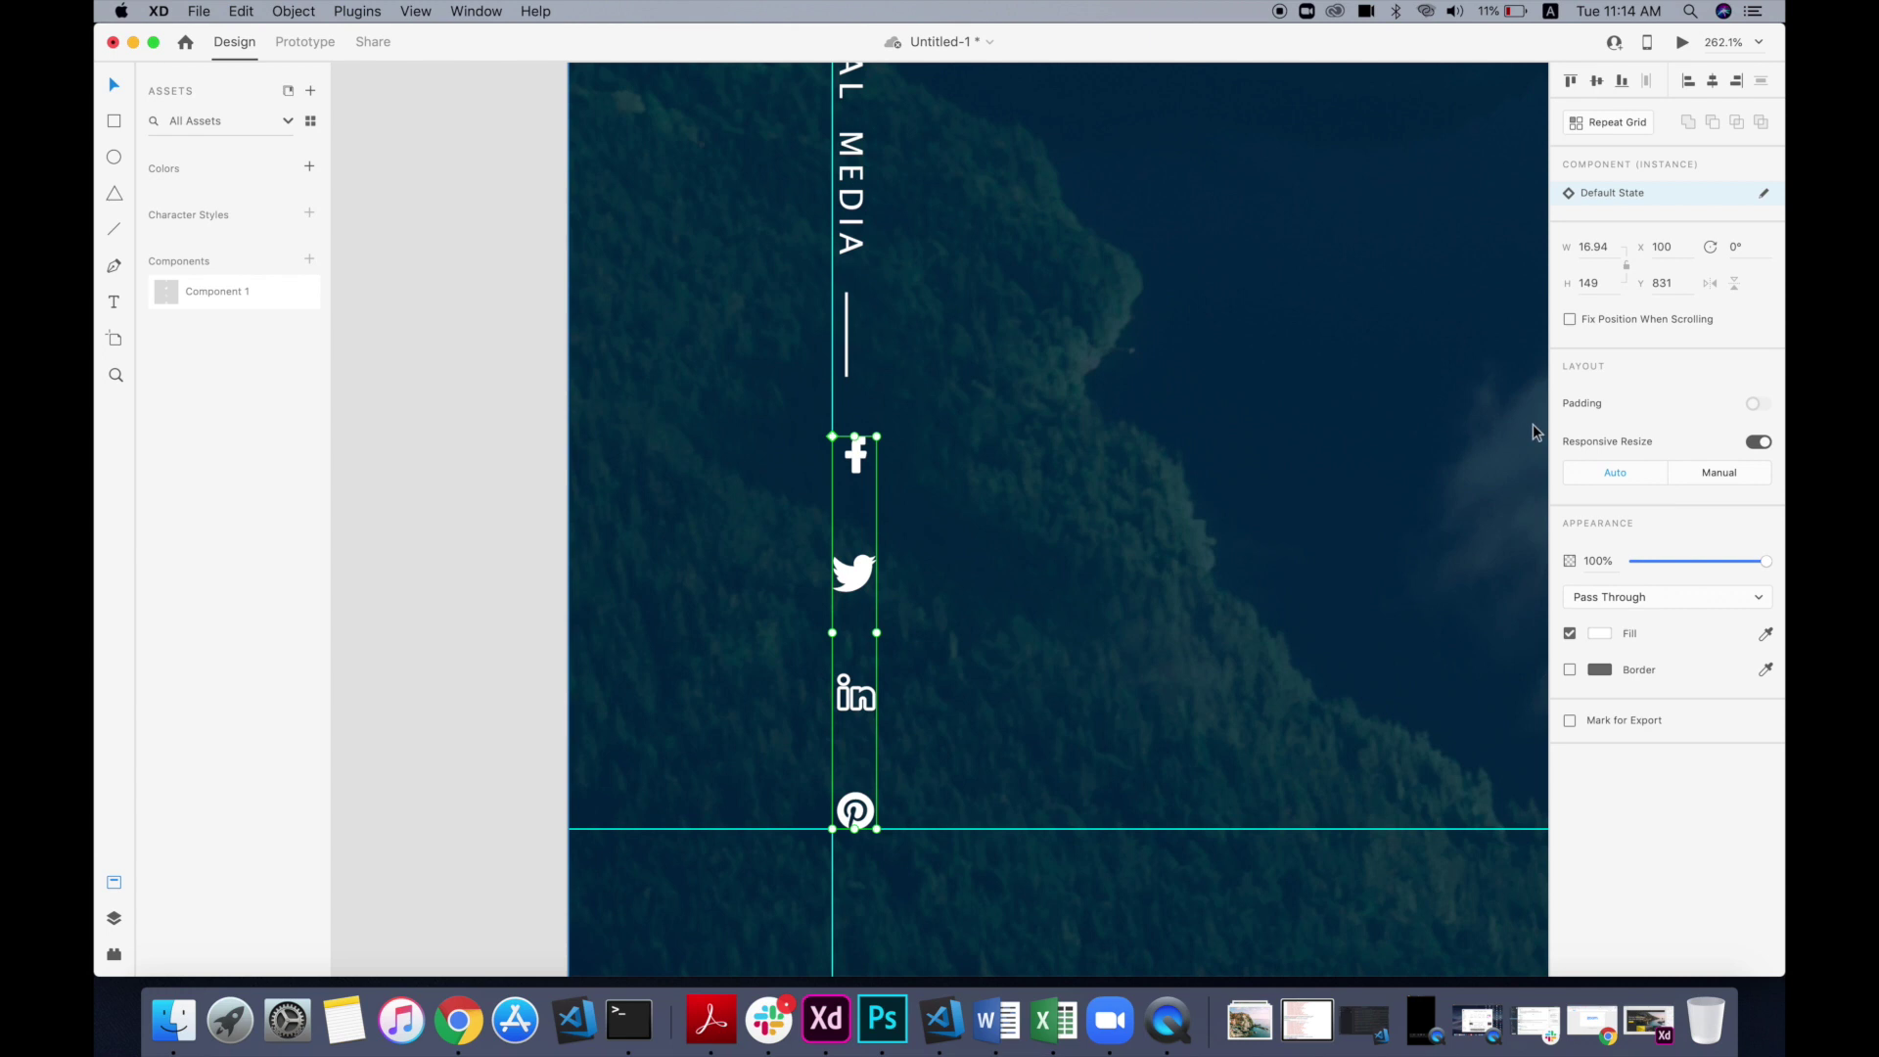
right_click(853, 448)
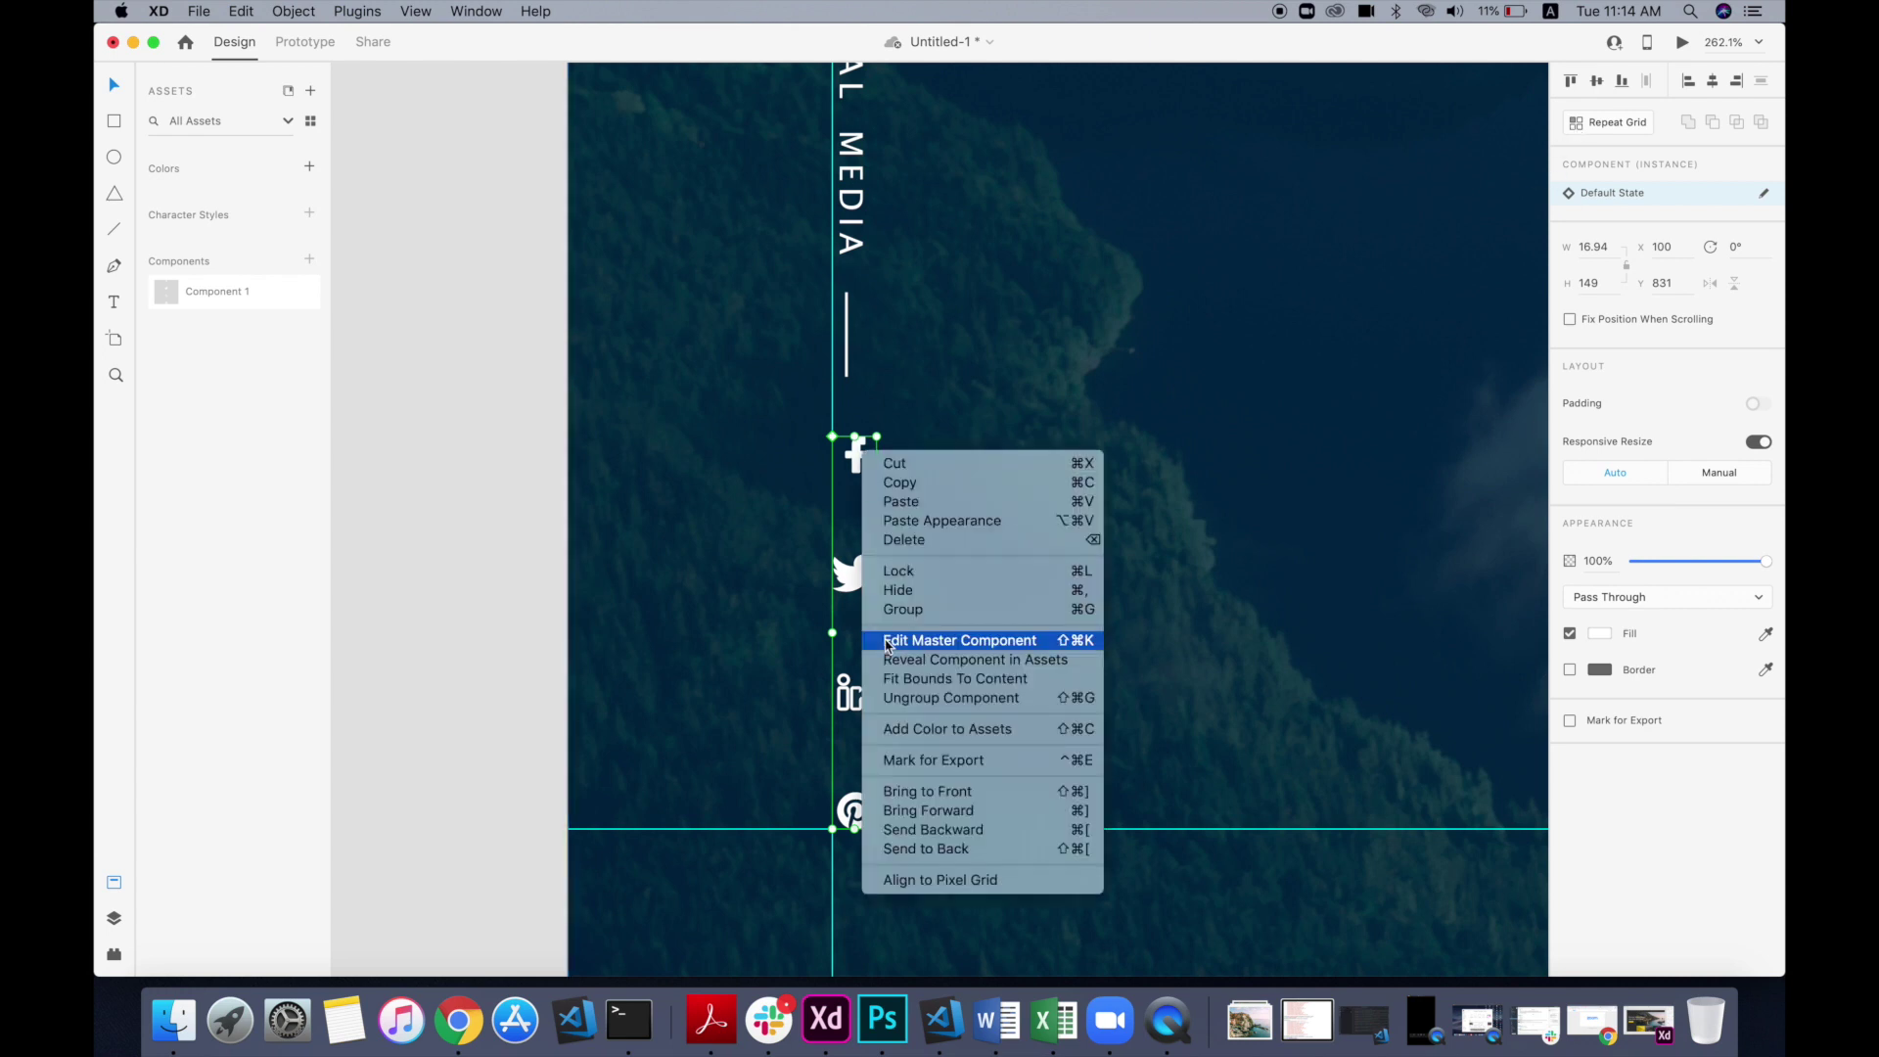
click(931, 687)
mouse_move(876, 829)
mouse_down()
mouse_move(853, 774)
mouse_move(859, 799)
mouse_up()
drag(857, 528, 859, 668)
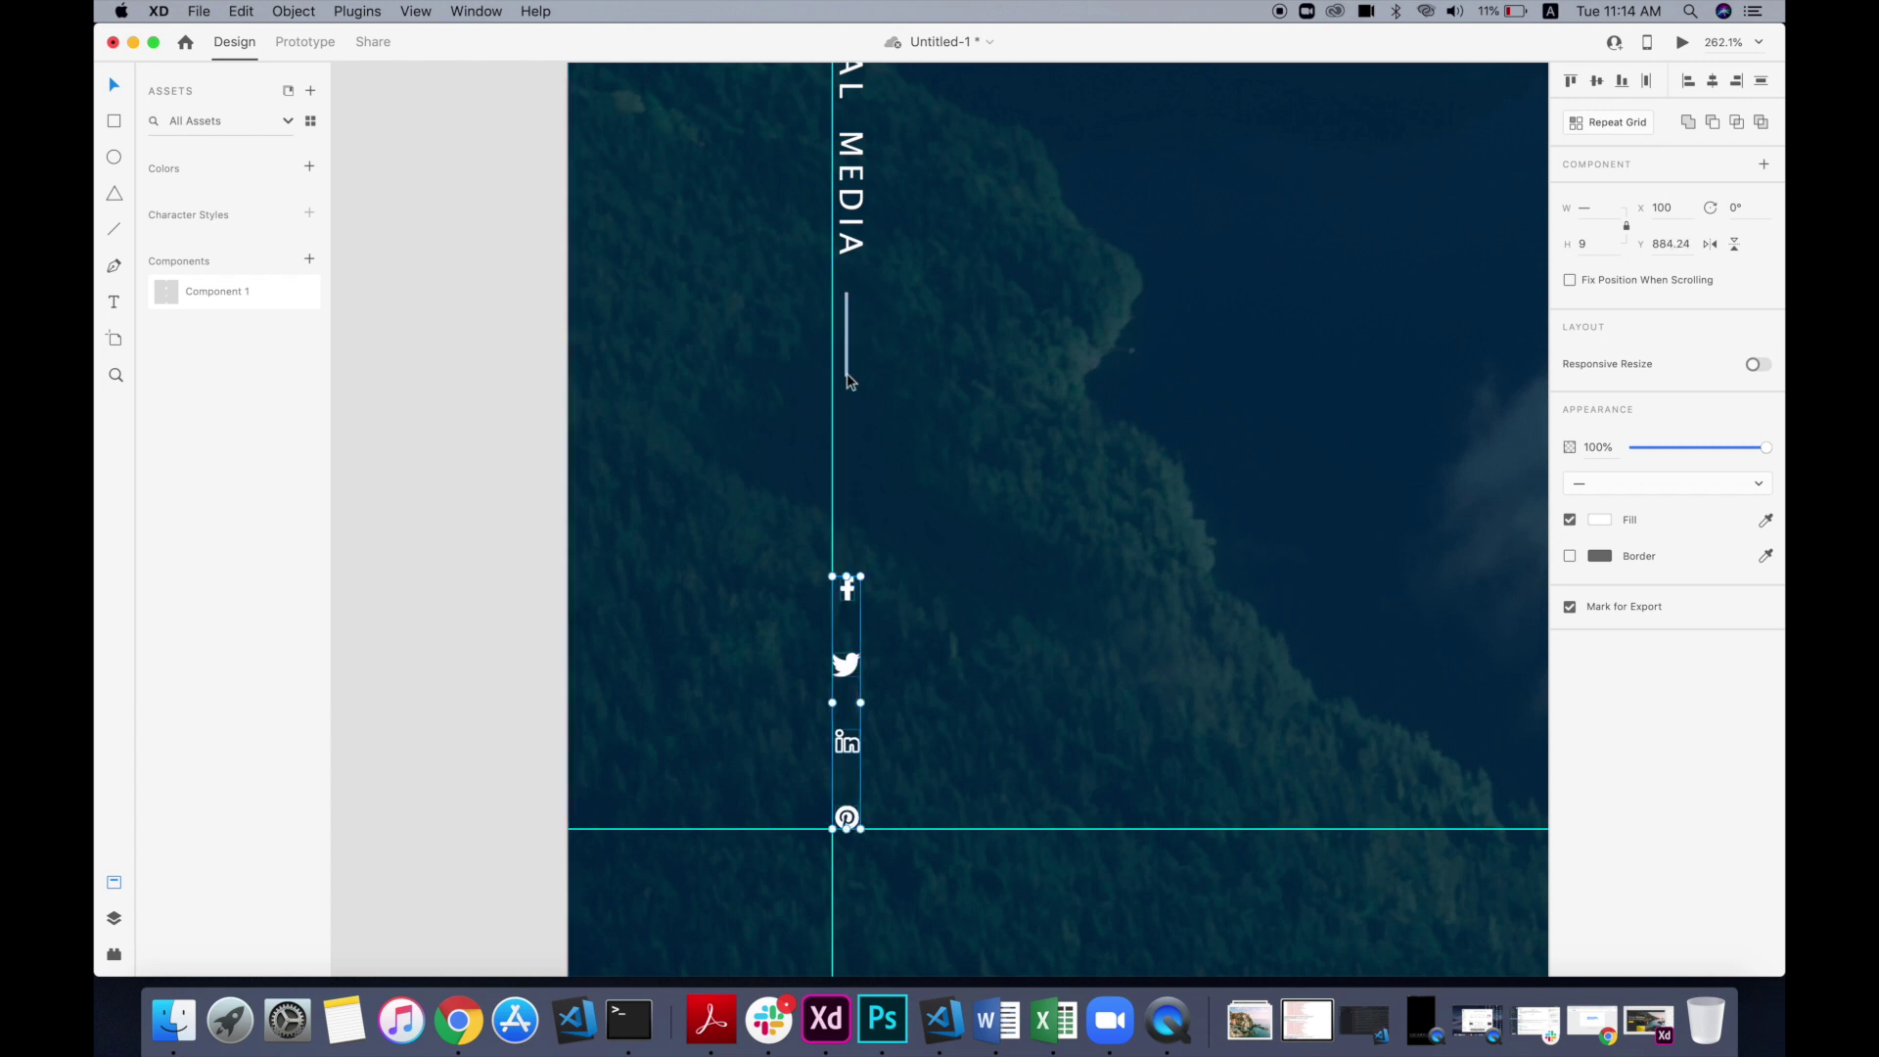
Step: Move the "SOCIAL MEDIA" label and its line down, closer to the smaller social icons
click(851, 365)
drag(850, 307, 861, 401)
scroll(861, 405, down, 5)
Step: Check the overall page layout with the guides shown and hidden
click(595, 477)
scroll(596, 475, down, 5)
key(super+semicolon)
scroll(595, 473, up, 3)
key(super+semicolon)
key(super+semicolon)
key(super+semicolon)
scroll(595, 478, down, 4)
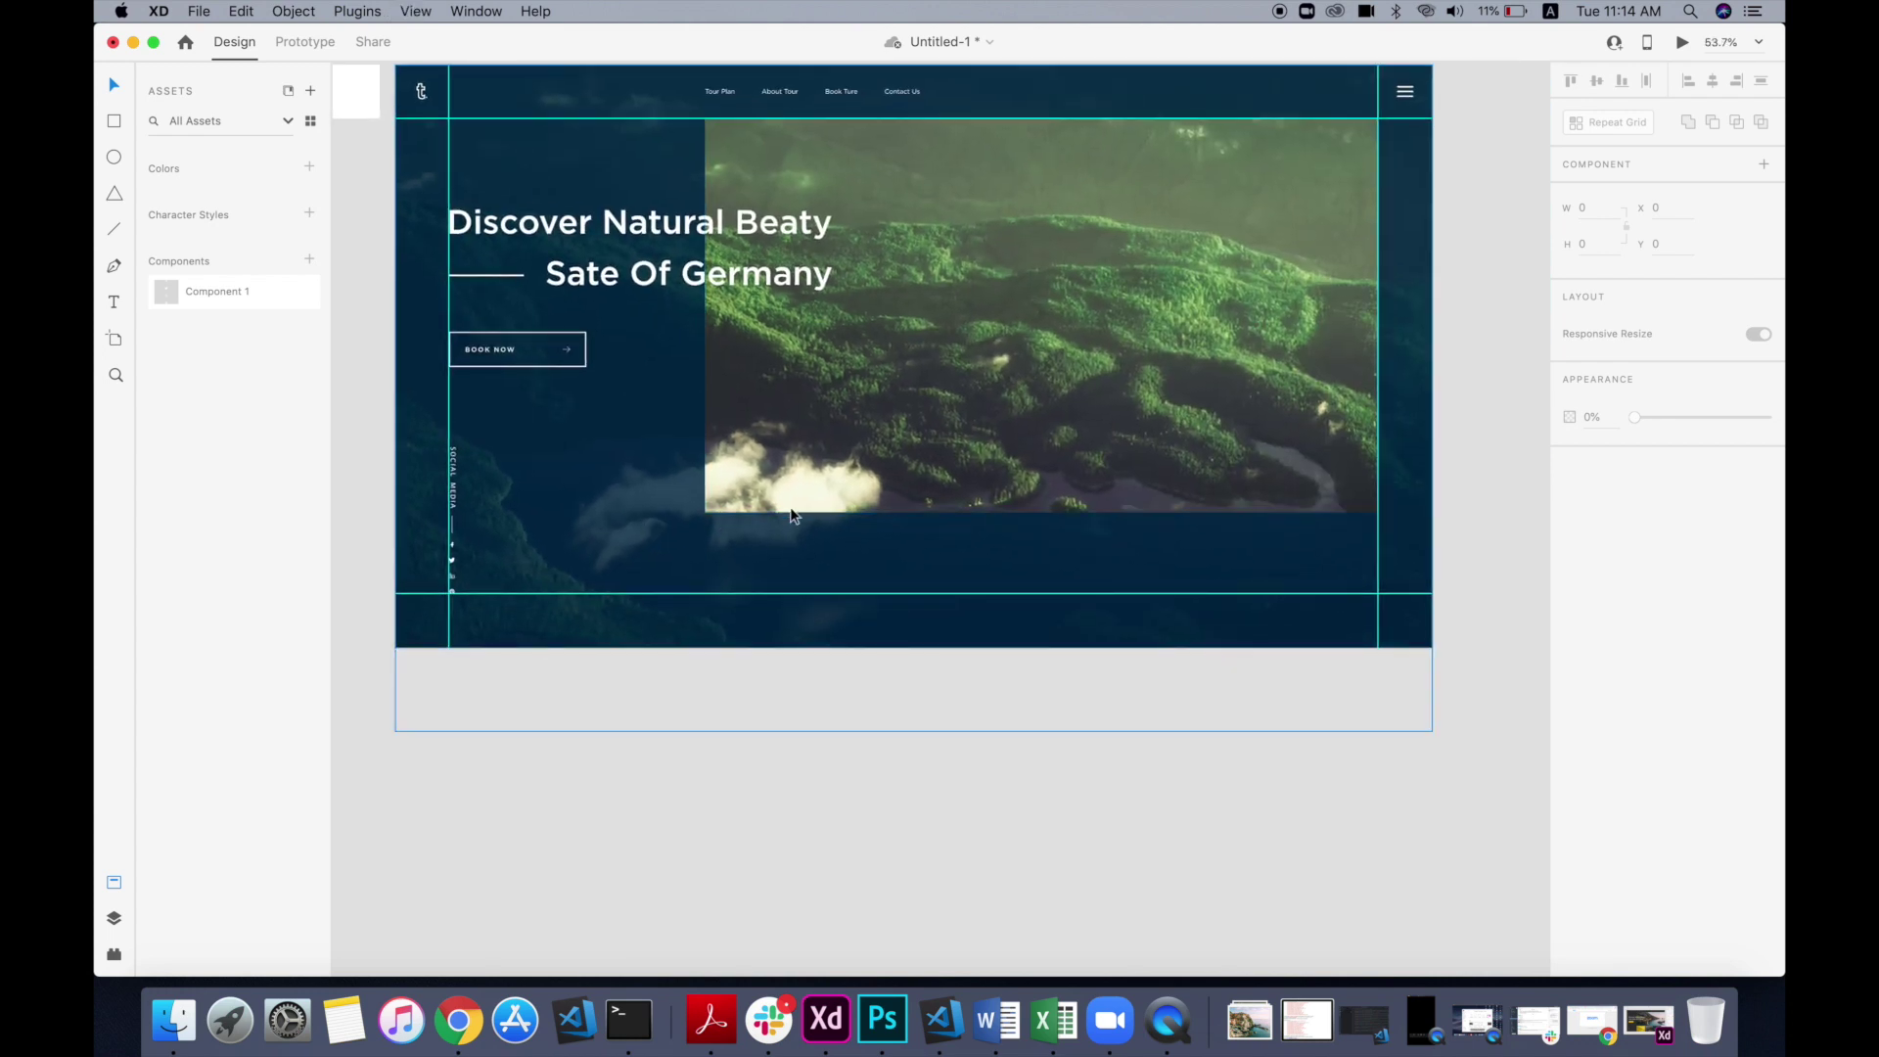
scroll(791, 516, down, 3)
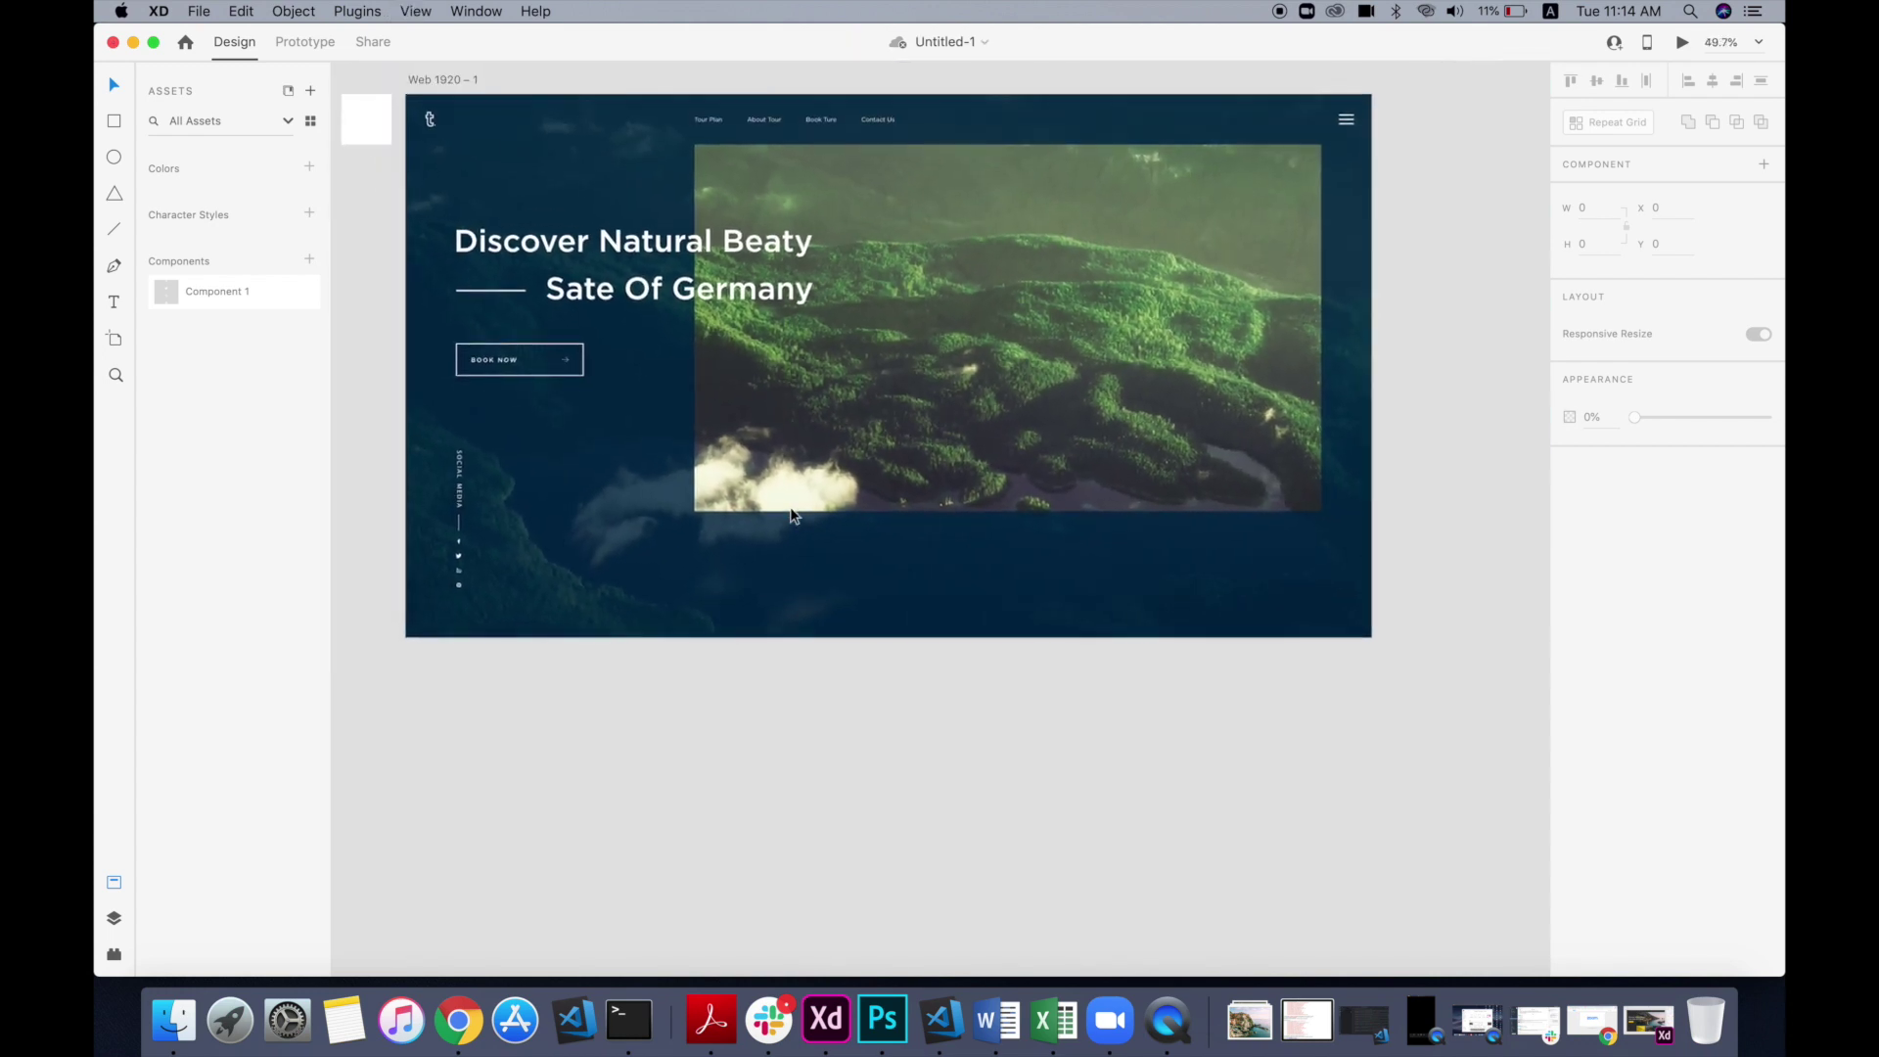
Step: Draw a white rectangle about 361 × 258 px below the main photo, starting at the photo's left edge
scroll(791, 516, up, 4)
scroll(790, 515, up, 1)
key(r)
drag(670, 509, 897, 672)
click(115, 86)
drag(783, 550, 783, 554)
scroll(725, 508, up, 5)
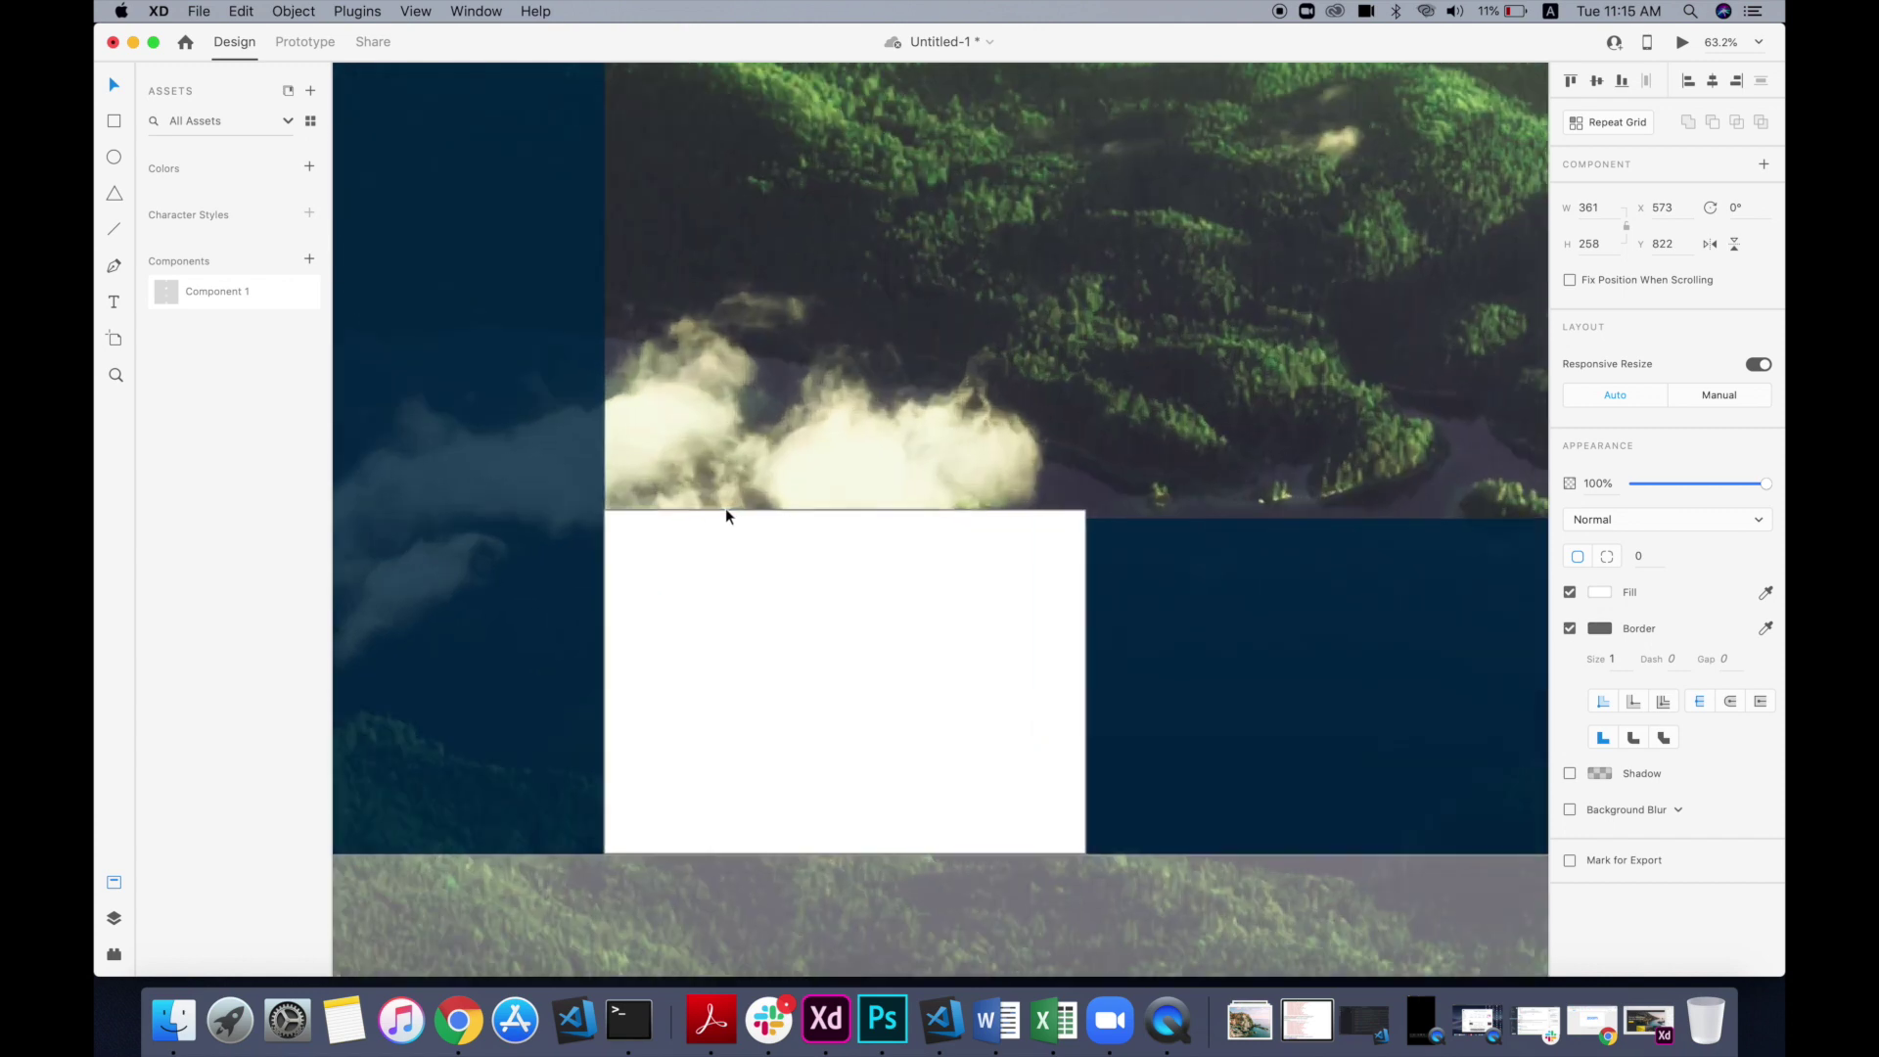
Step: Remove the white rectangle's border and fit it exactly below the photo's bottom edge with a height of 251
click(1570, 629)
drag(852, 509, 790, 566)
scroll(790, 566, down, 3)
scroll(789, 564, down, 3)
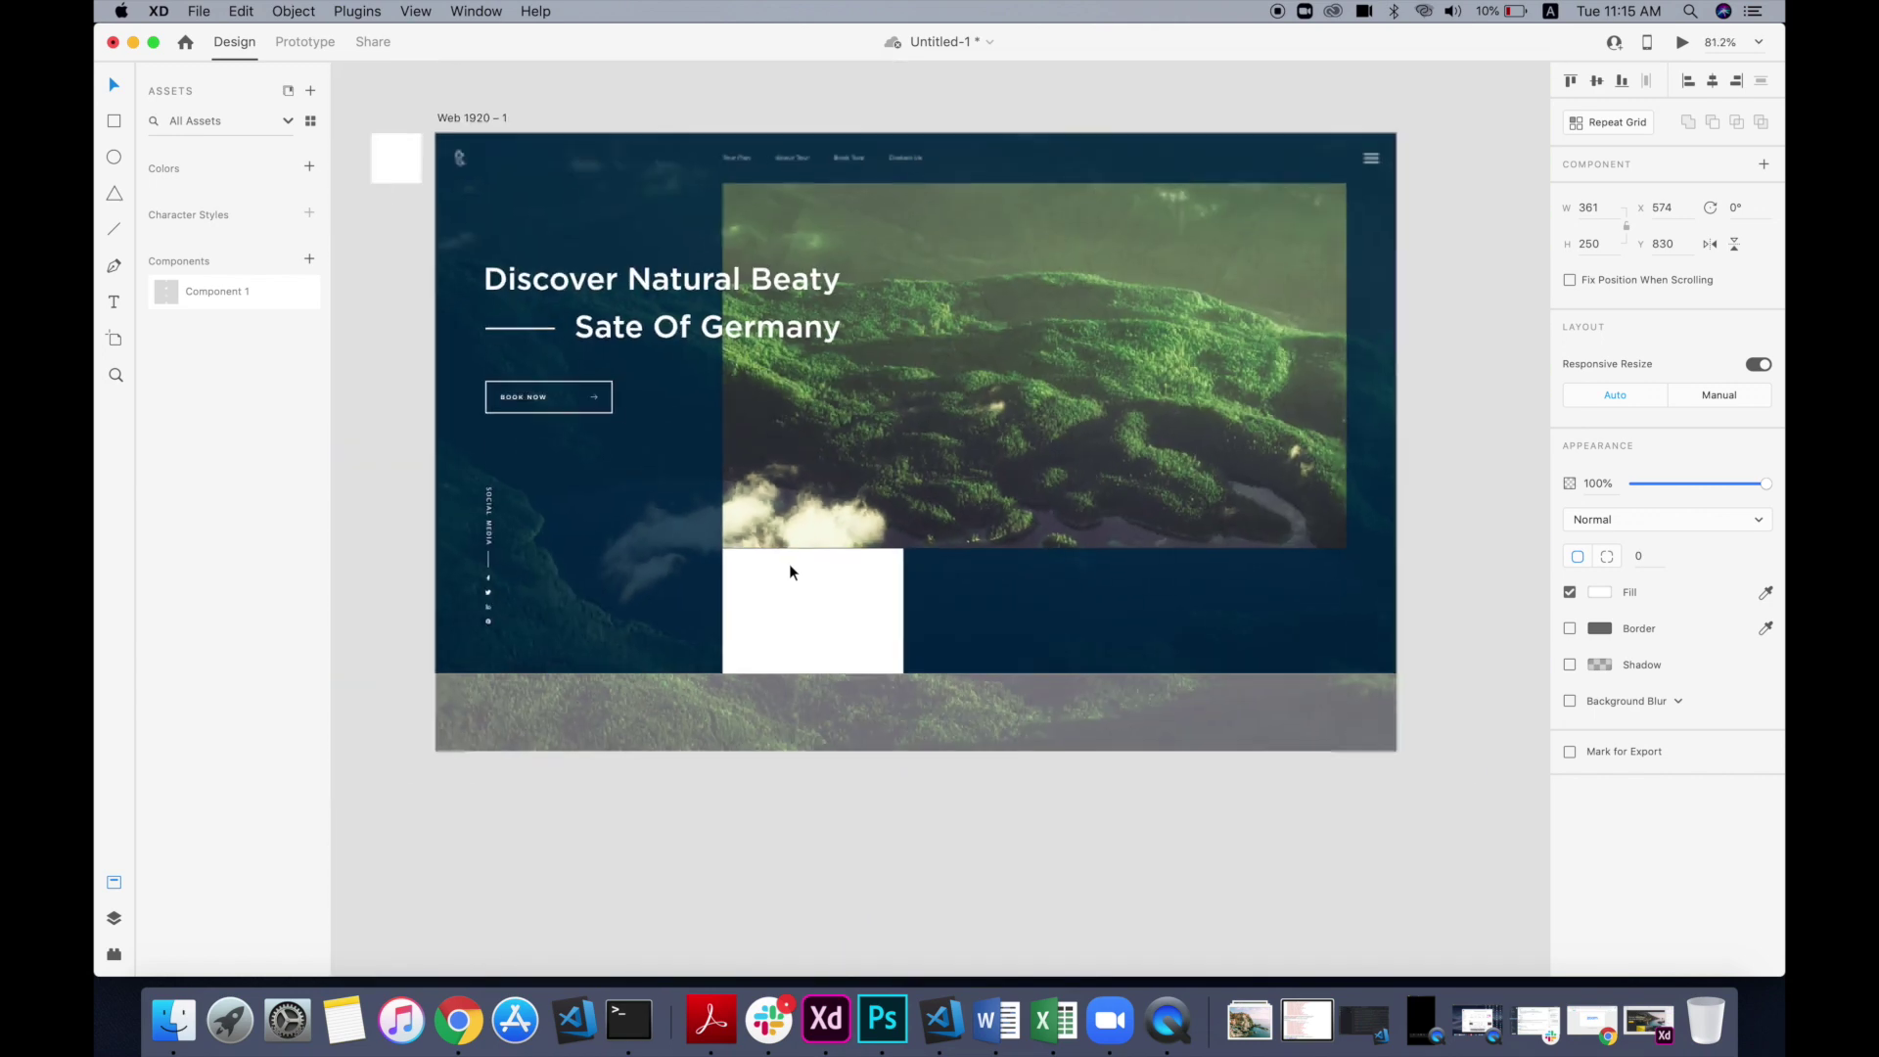
scroll(886, 689, up, 6)
scroll(495, 396, up, 5)
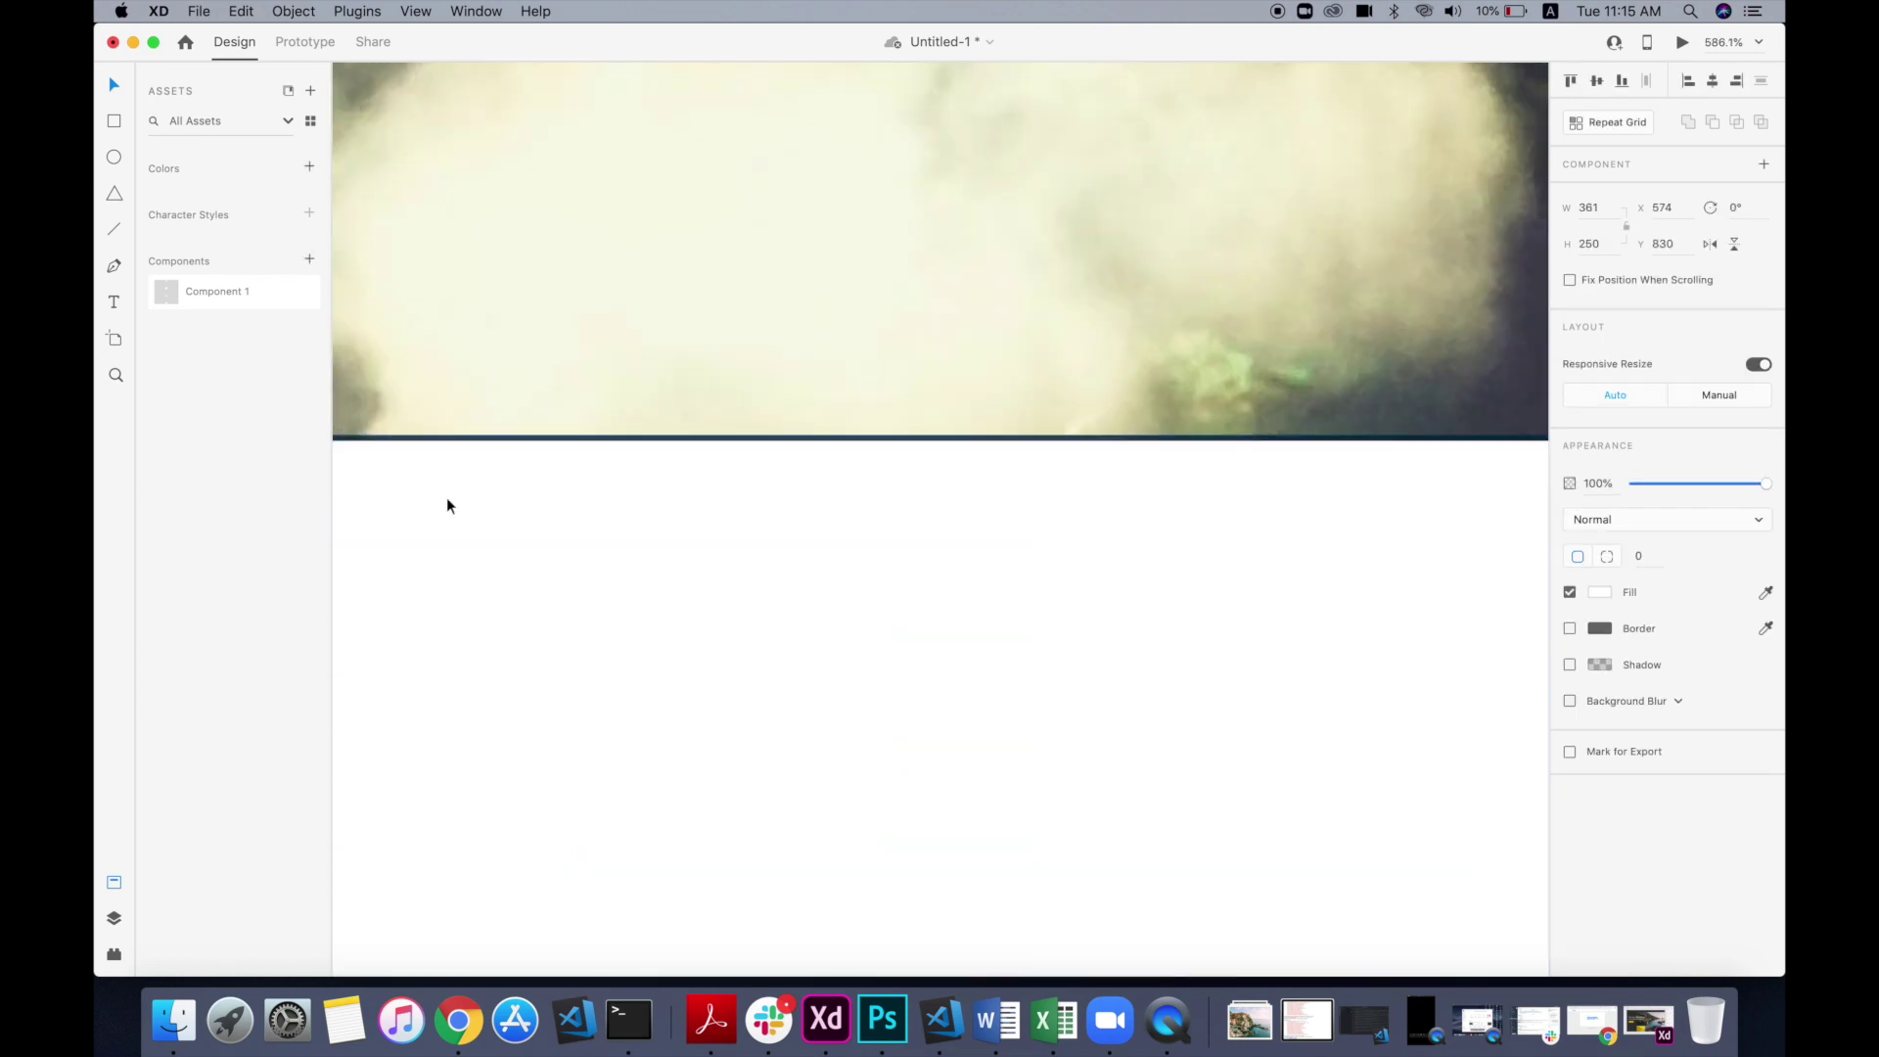
drag(668, 442, 666, 436)
scroll(664, 443, down, 5)
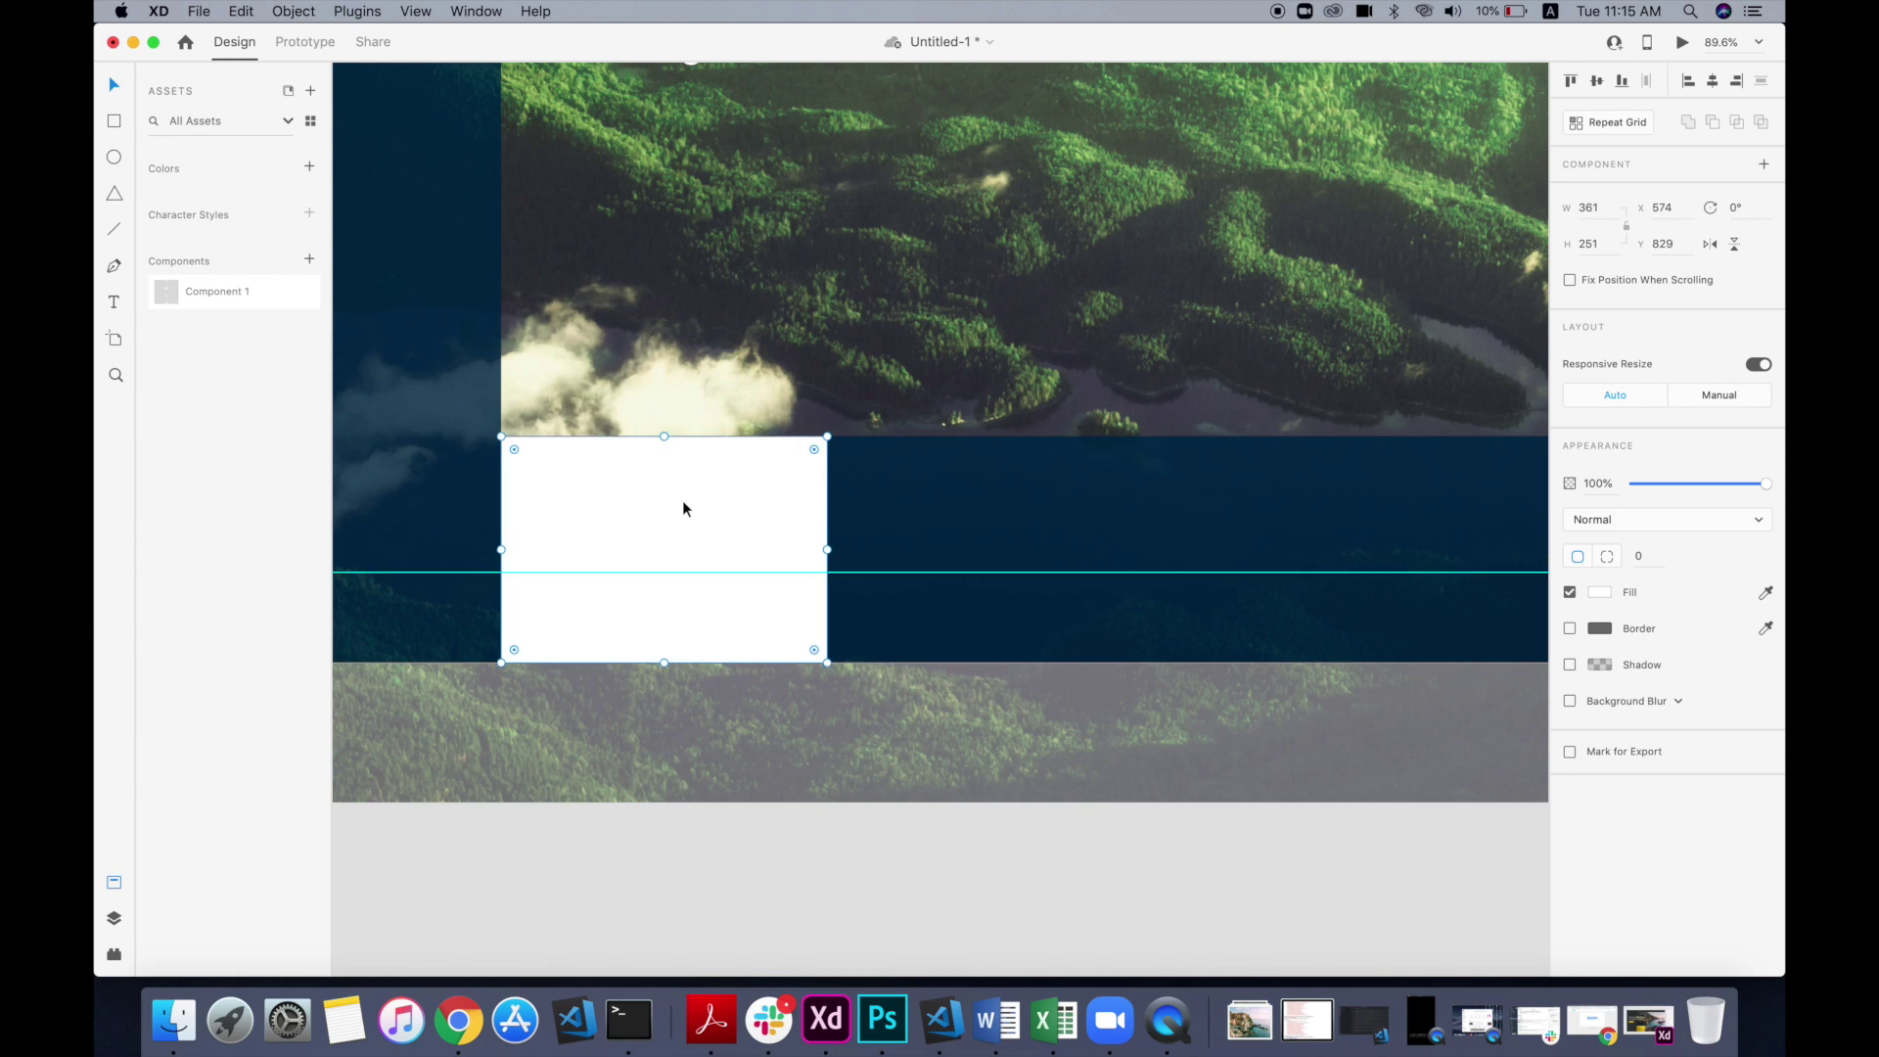
Step: Duplicate the white rectangle twice to form a row of three adjoining tiles below the photo
drag(652, 470, 961, 530)
scroll(962, 529, down, 3)
scroll(961, 530, up, 3)
scroll(961, 530, right, 3)
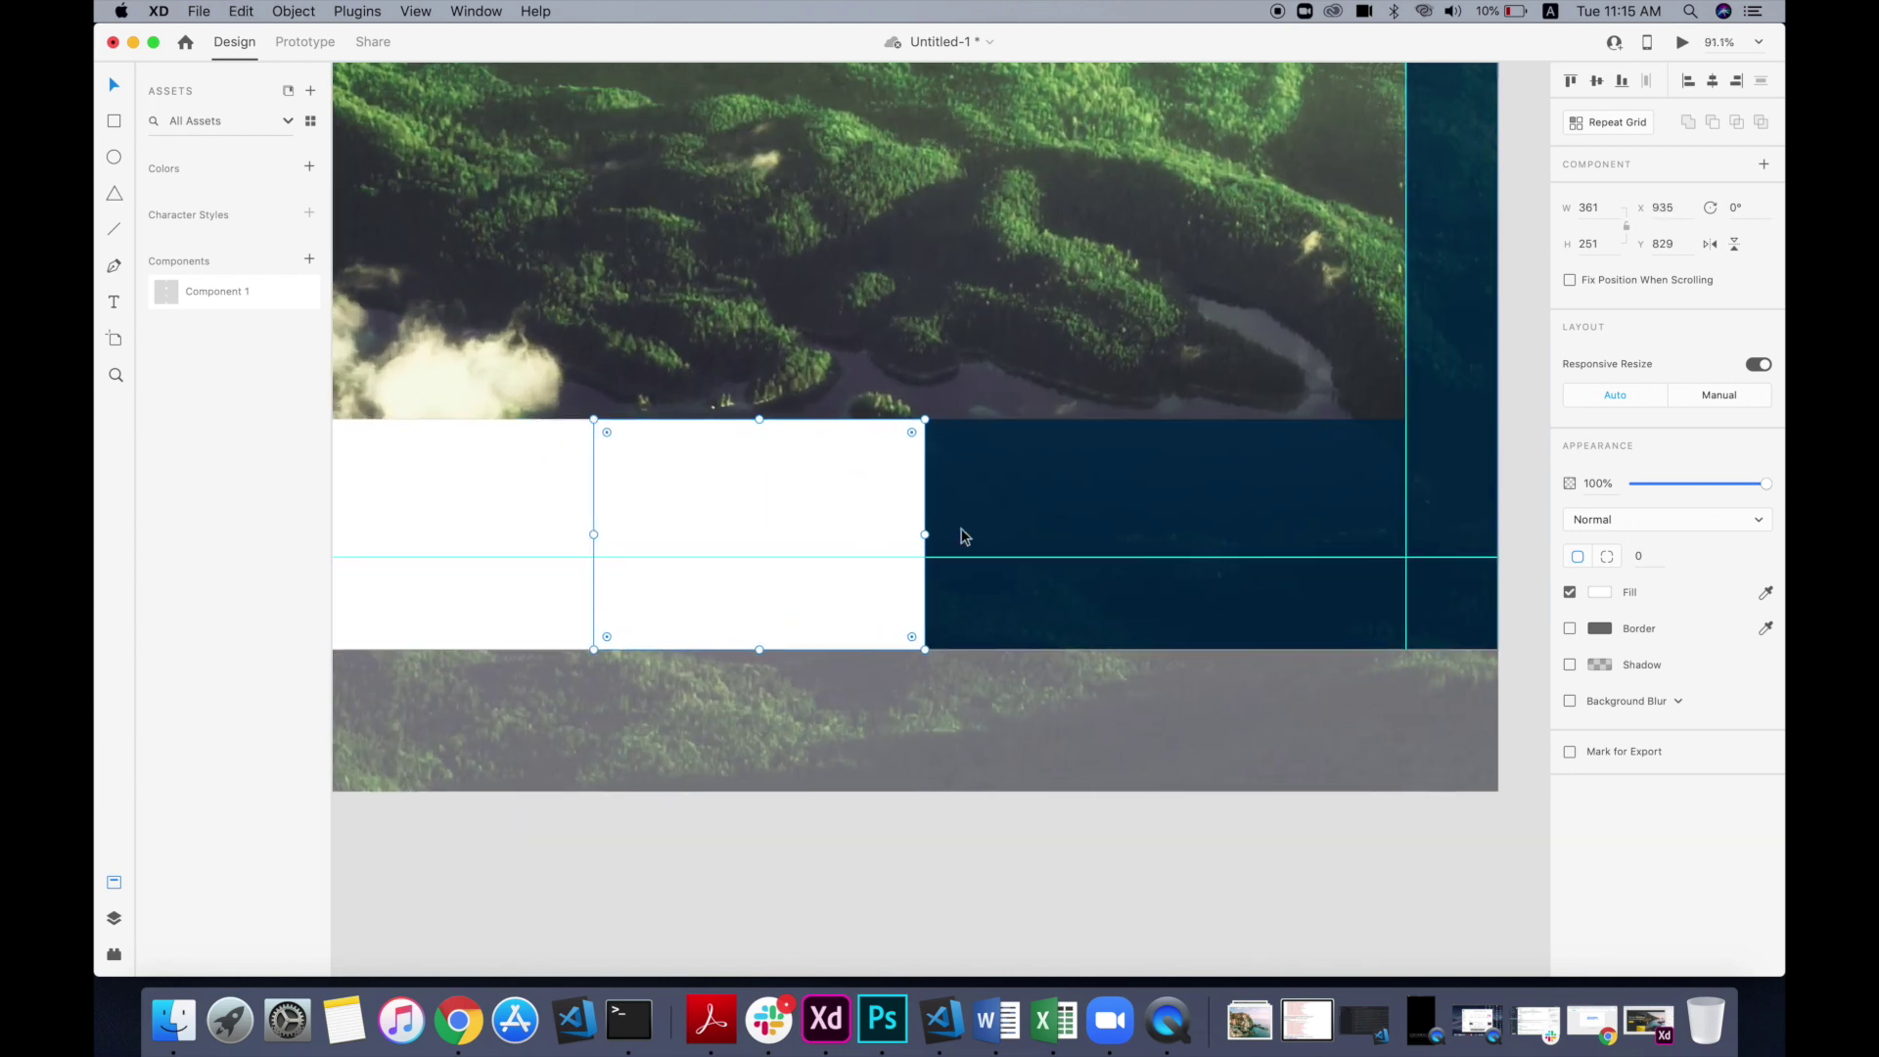
drag(768, 508, 1106, 523)
Step: Turn off responsive resize for the three tiles and stretch the row to the right vertical guide
shift+click(760, 523)
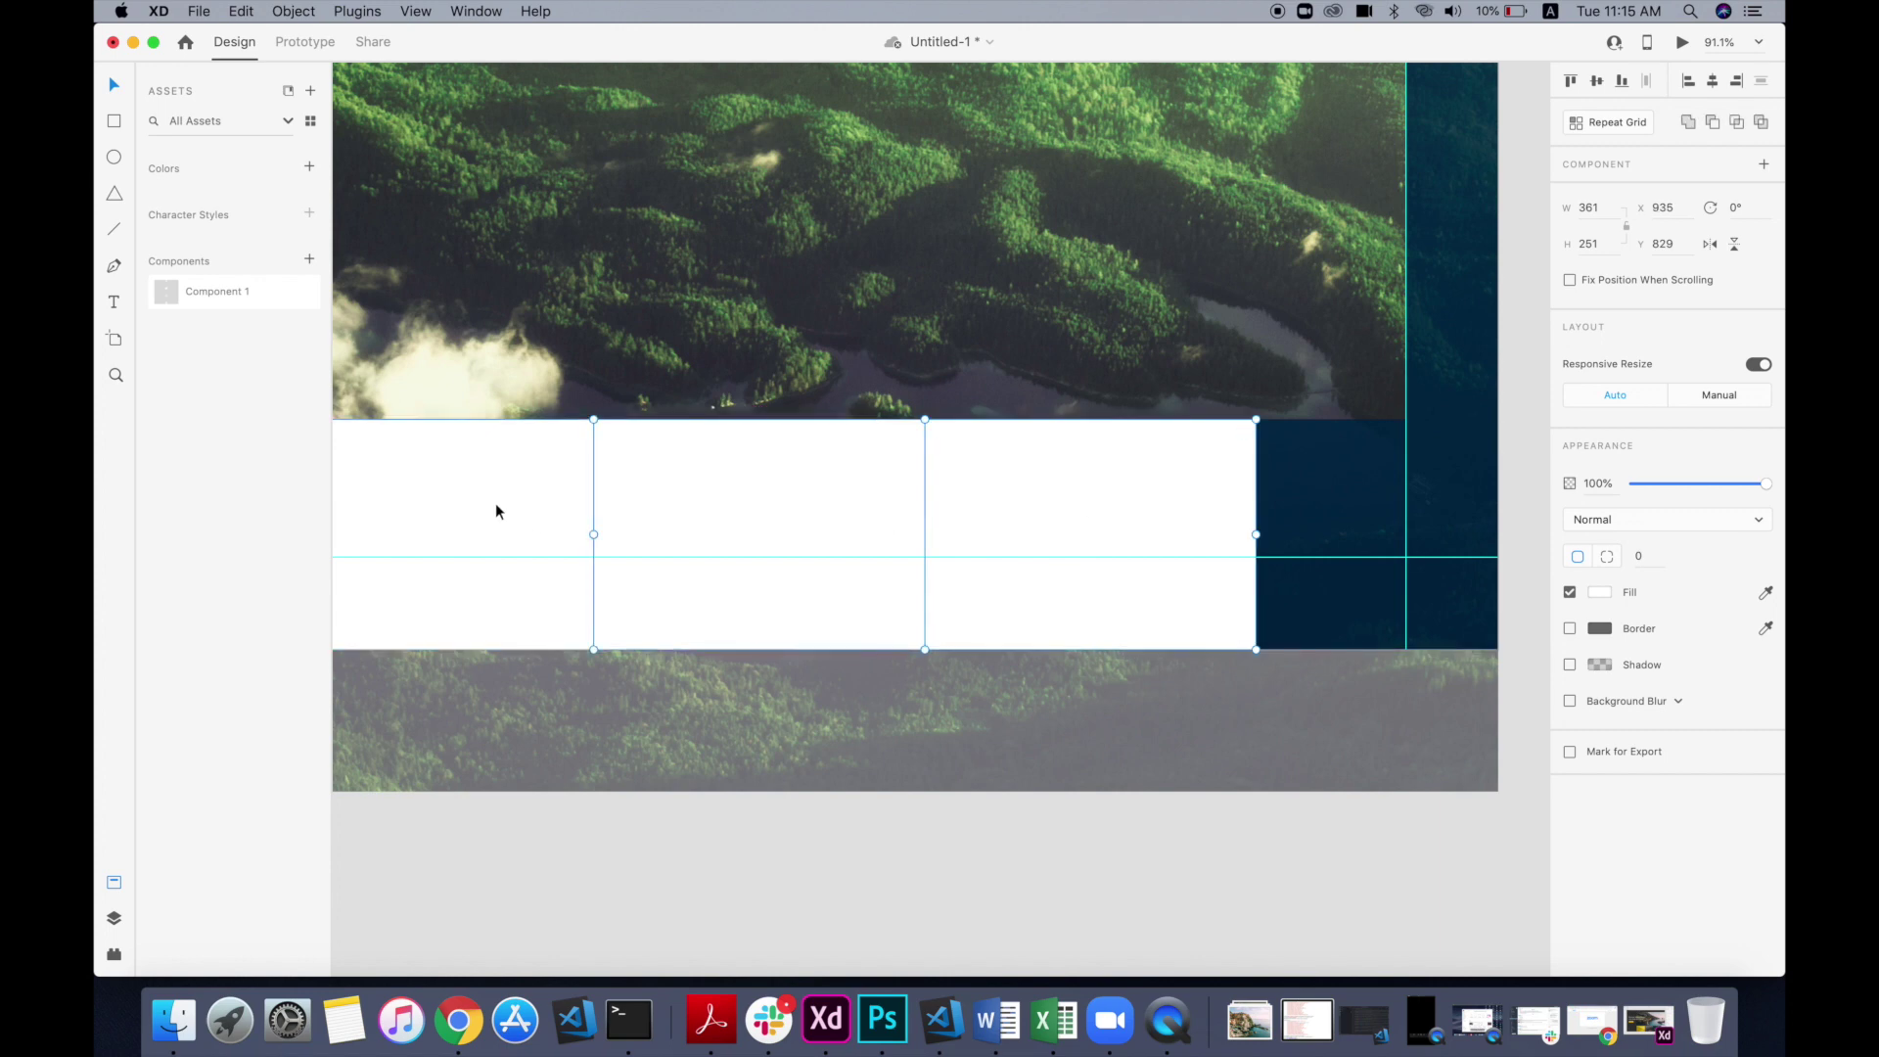
click(1759, 364)
drag(1257, 535, 1405, 536)
scroll(1400, 538, down, 5)
scroll(1400, 538, up, 2)
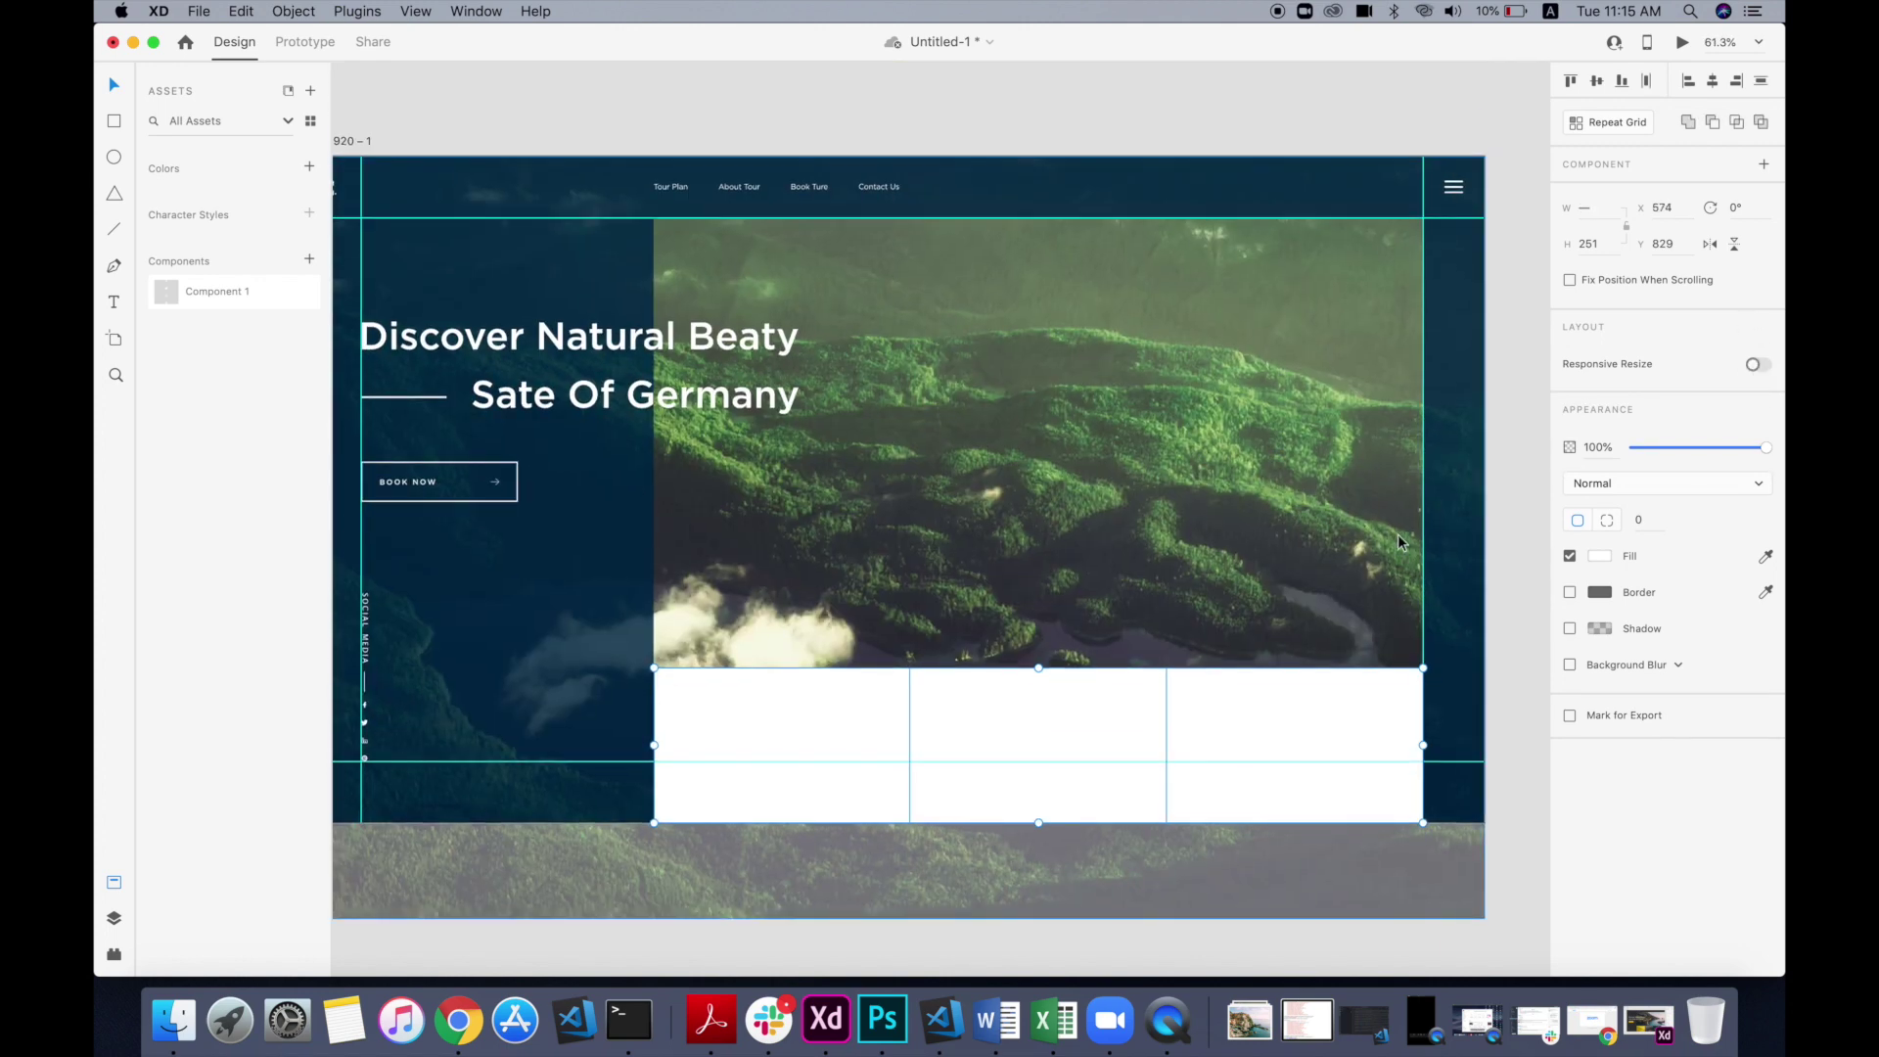
scroll(1398, 539, down, 5)
click(1221, 817)
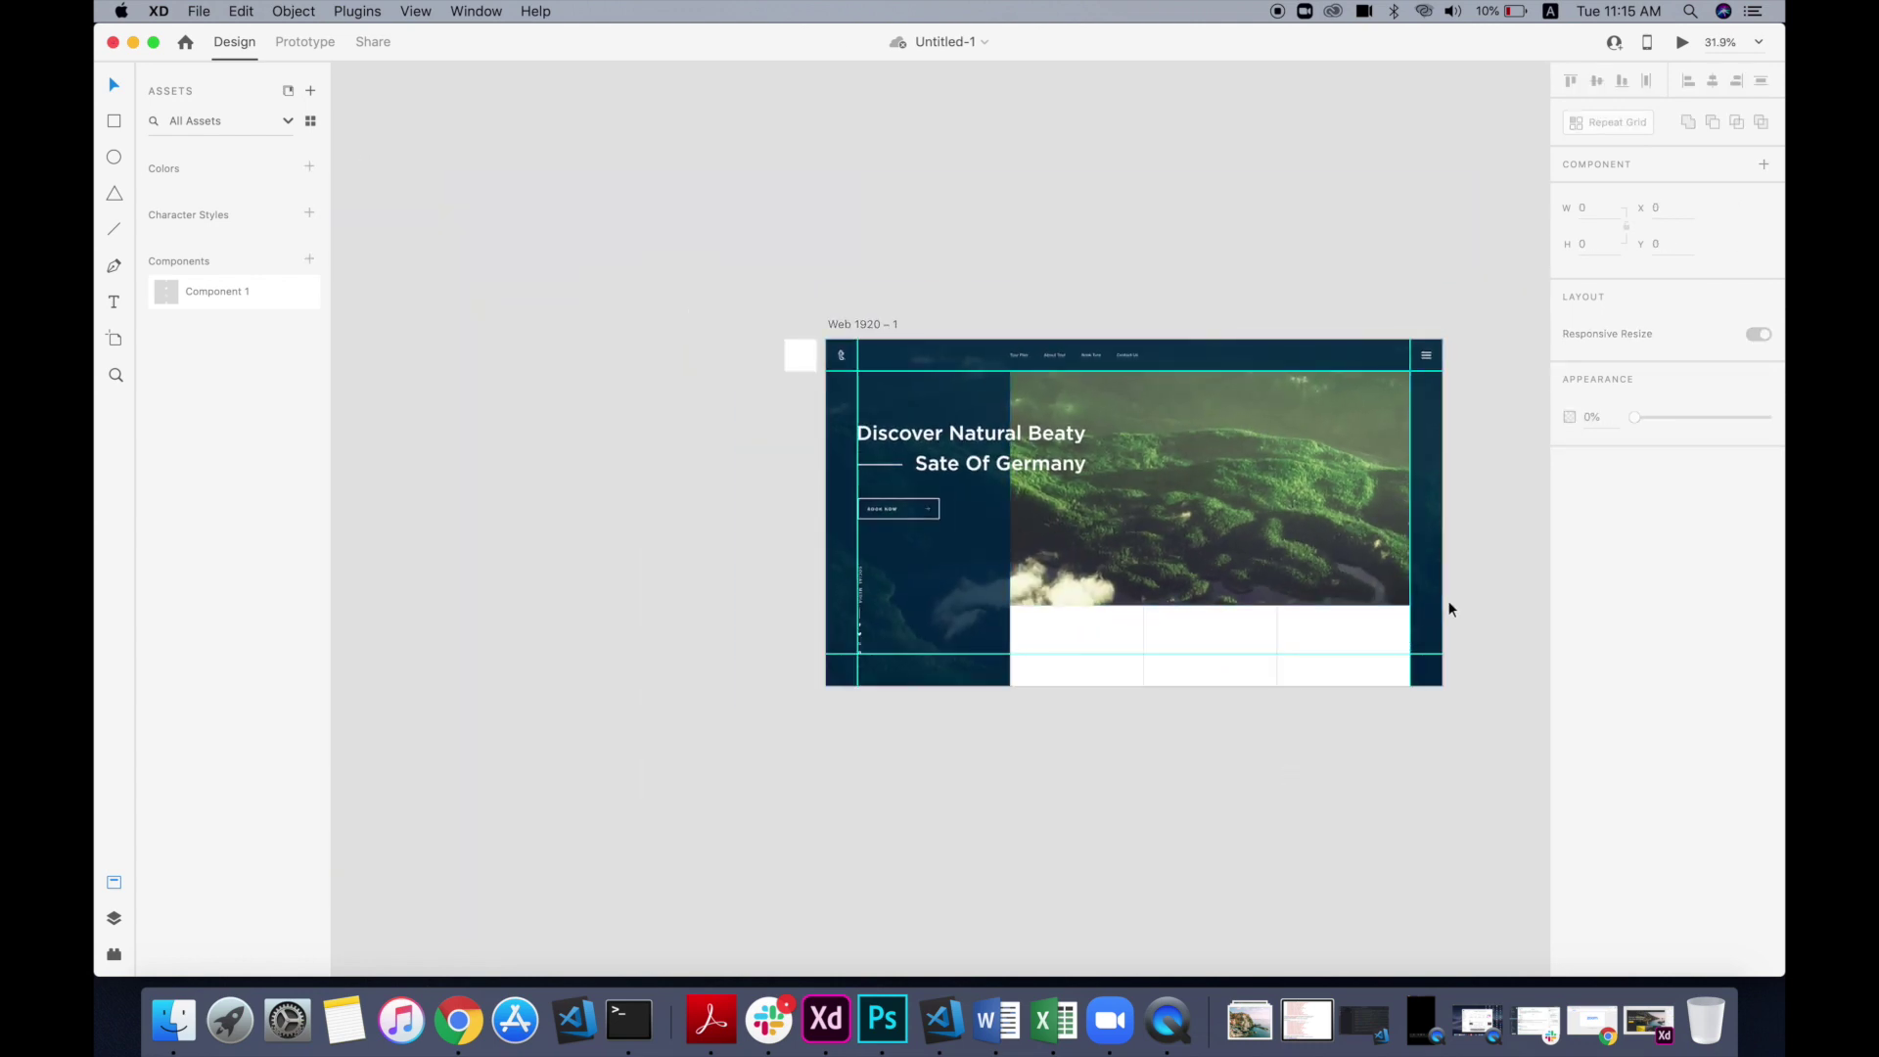
Step: Fill the three tiles with the green hills, Eiffel Tower and coastal village photos from the sp folder
scroll(1450, 605, up, 6)
click(666, 729)
double_click(844, 762)
click(1488, 558)
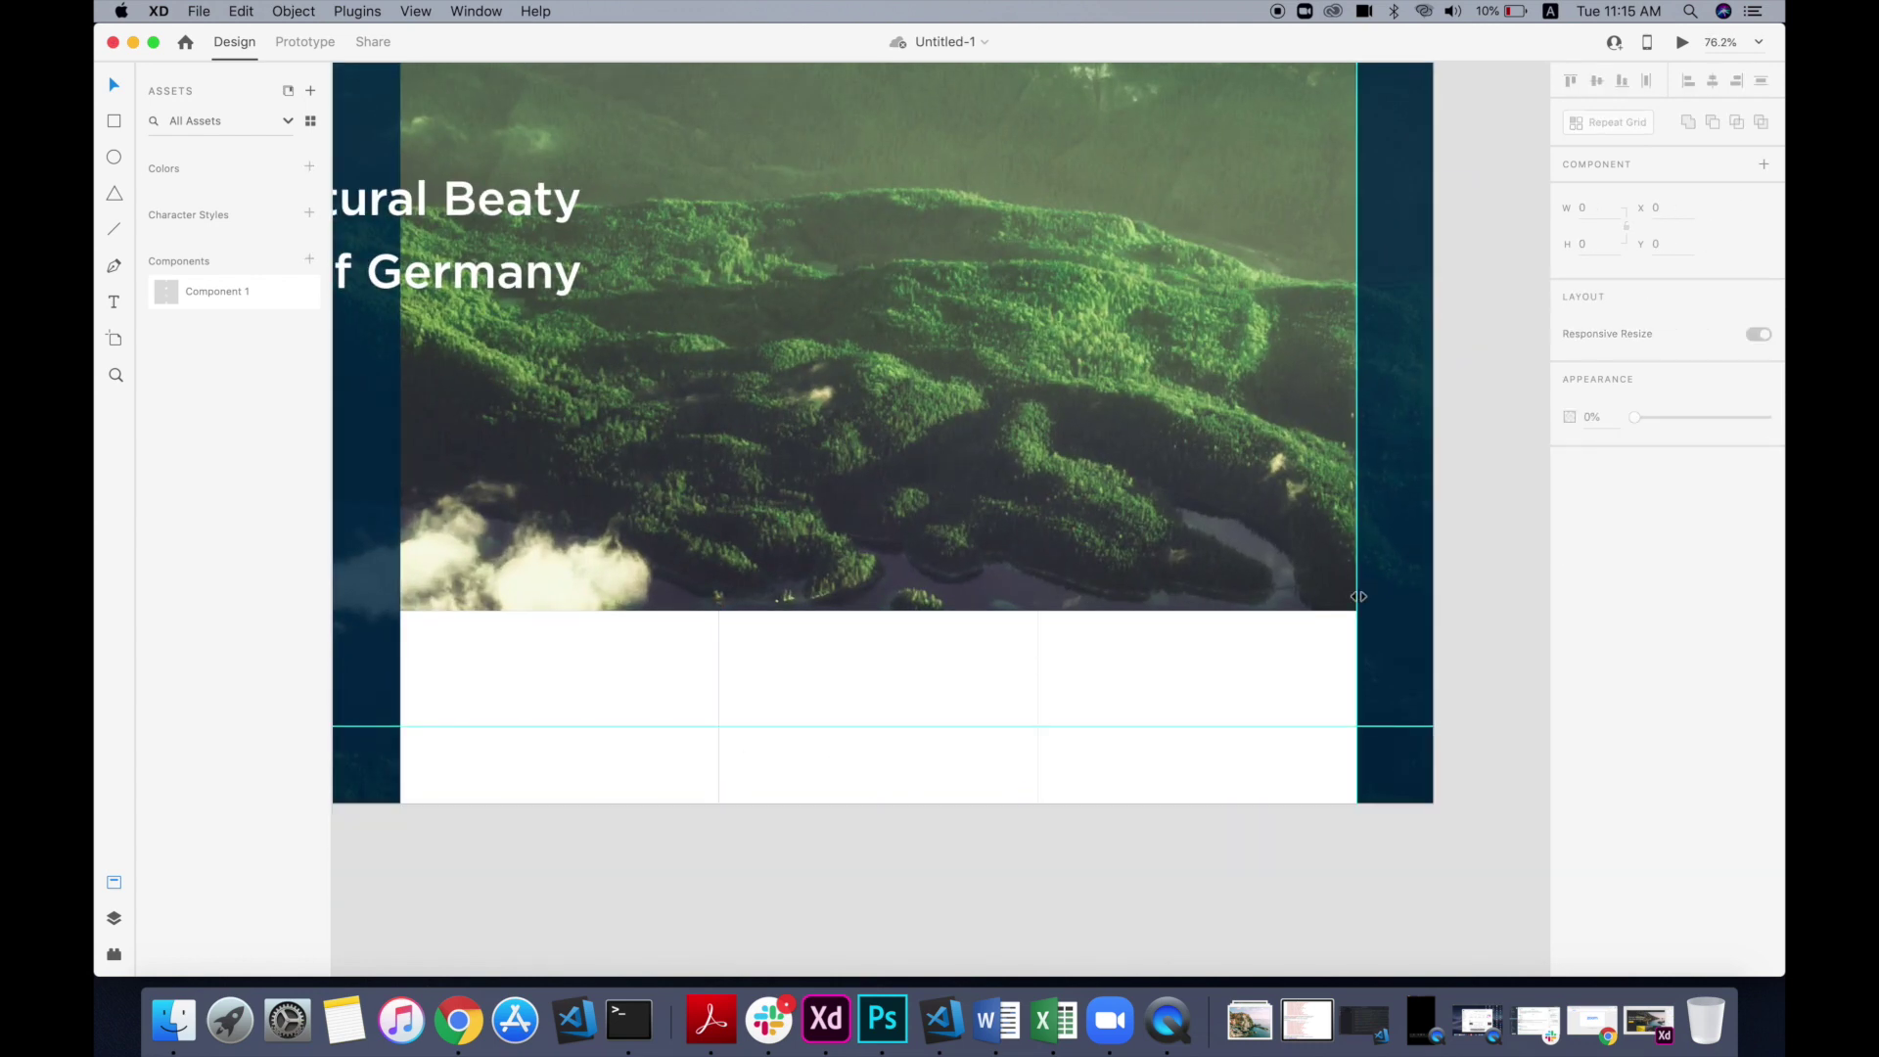
click(176, 1021)
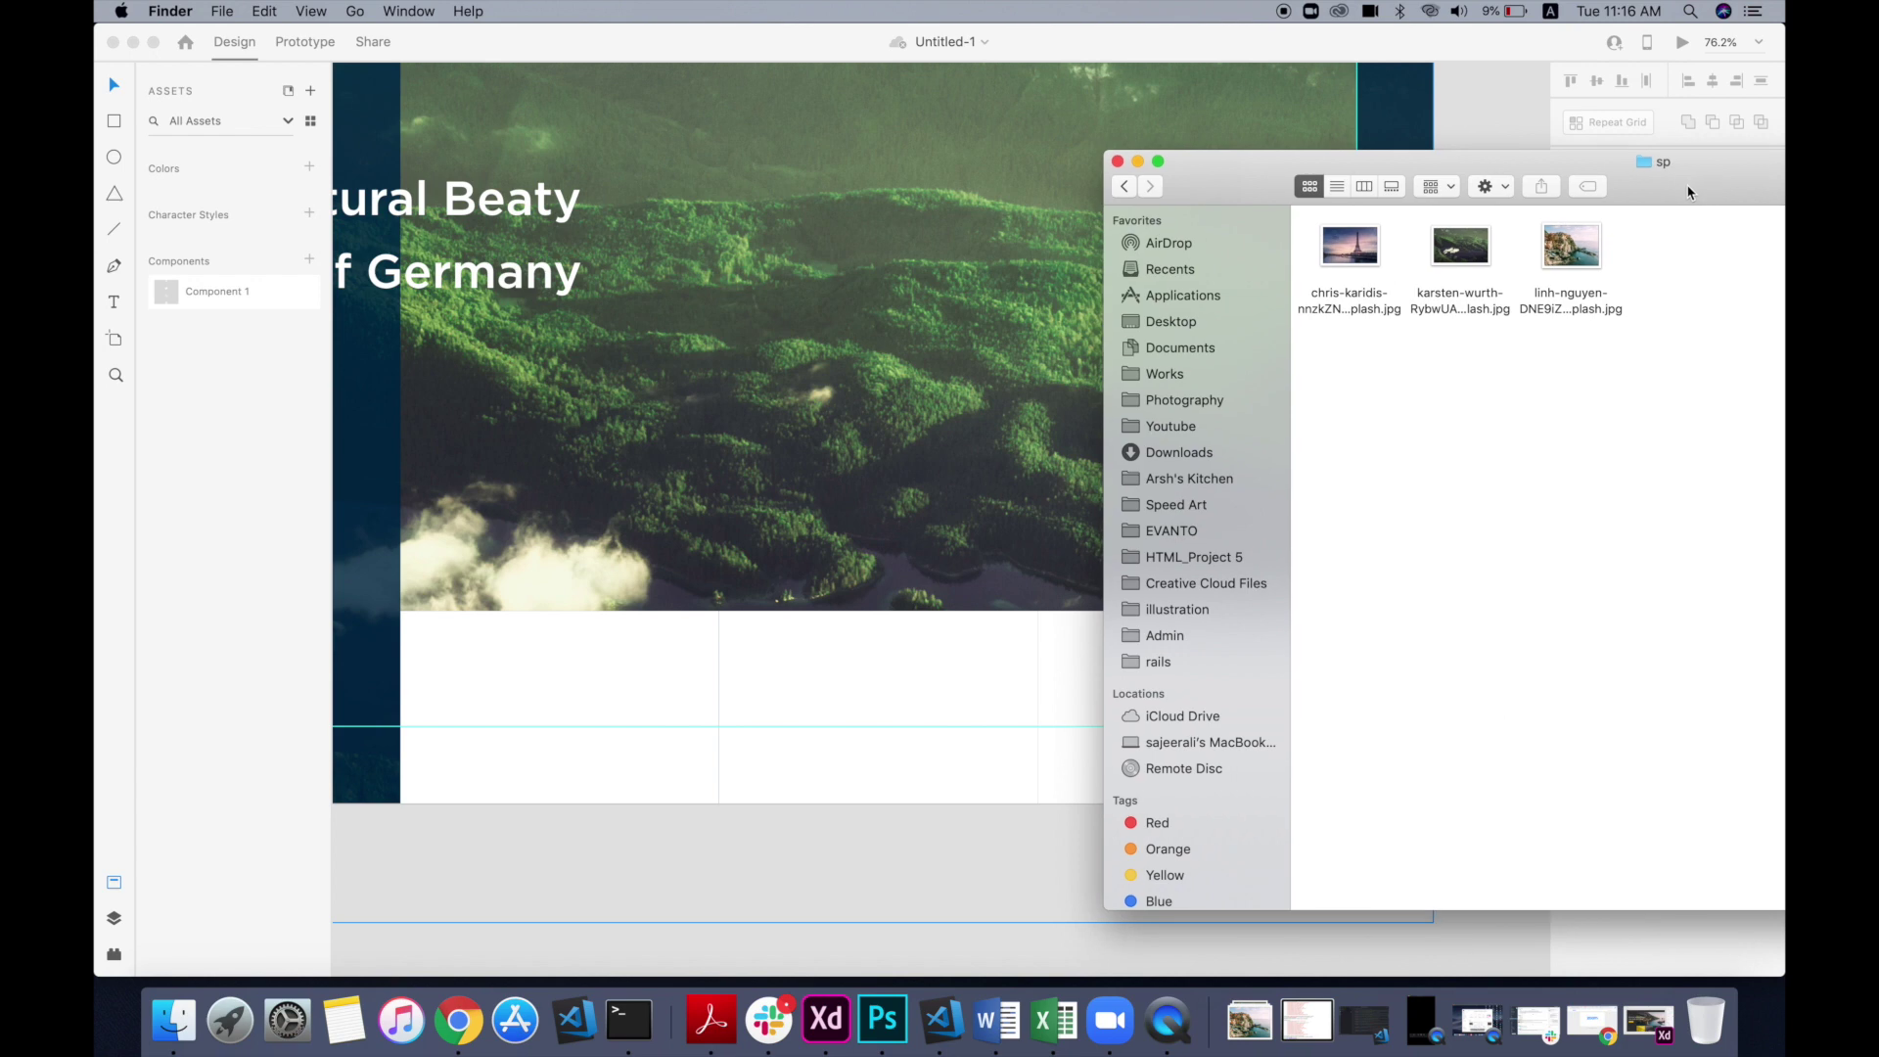
drag(1460, 246, 646, 744)
drag(1362, 249, 945, 685)
drag(1549, 247, 1065, 697)
click(947, 799)
scroll(946, 803, down, 4)
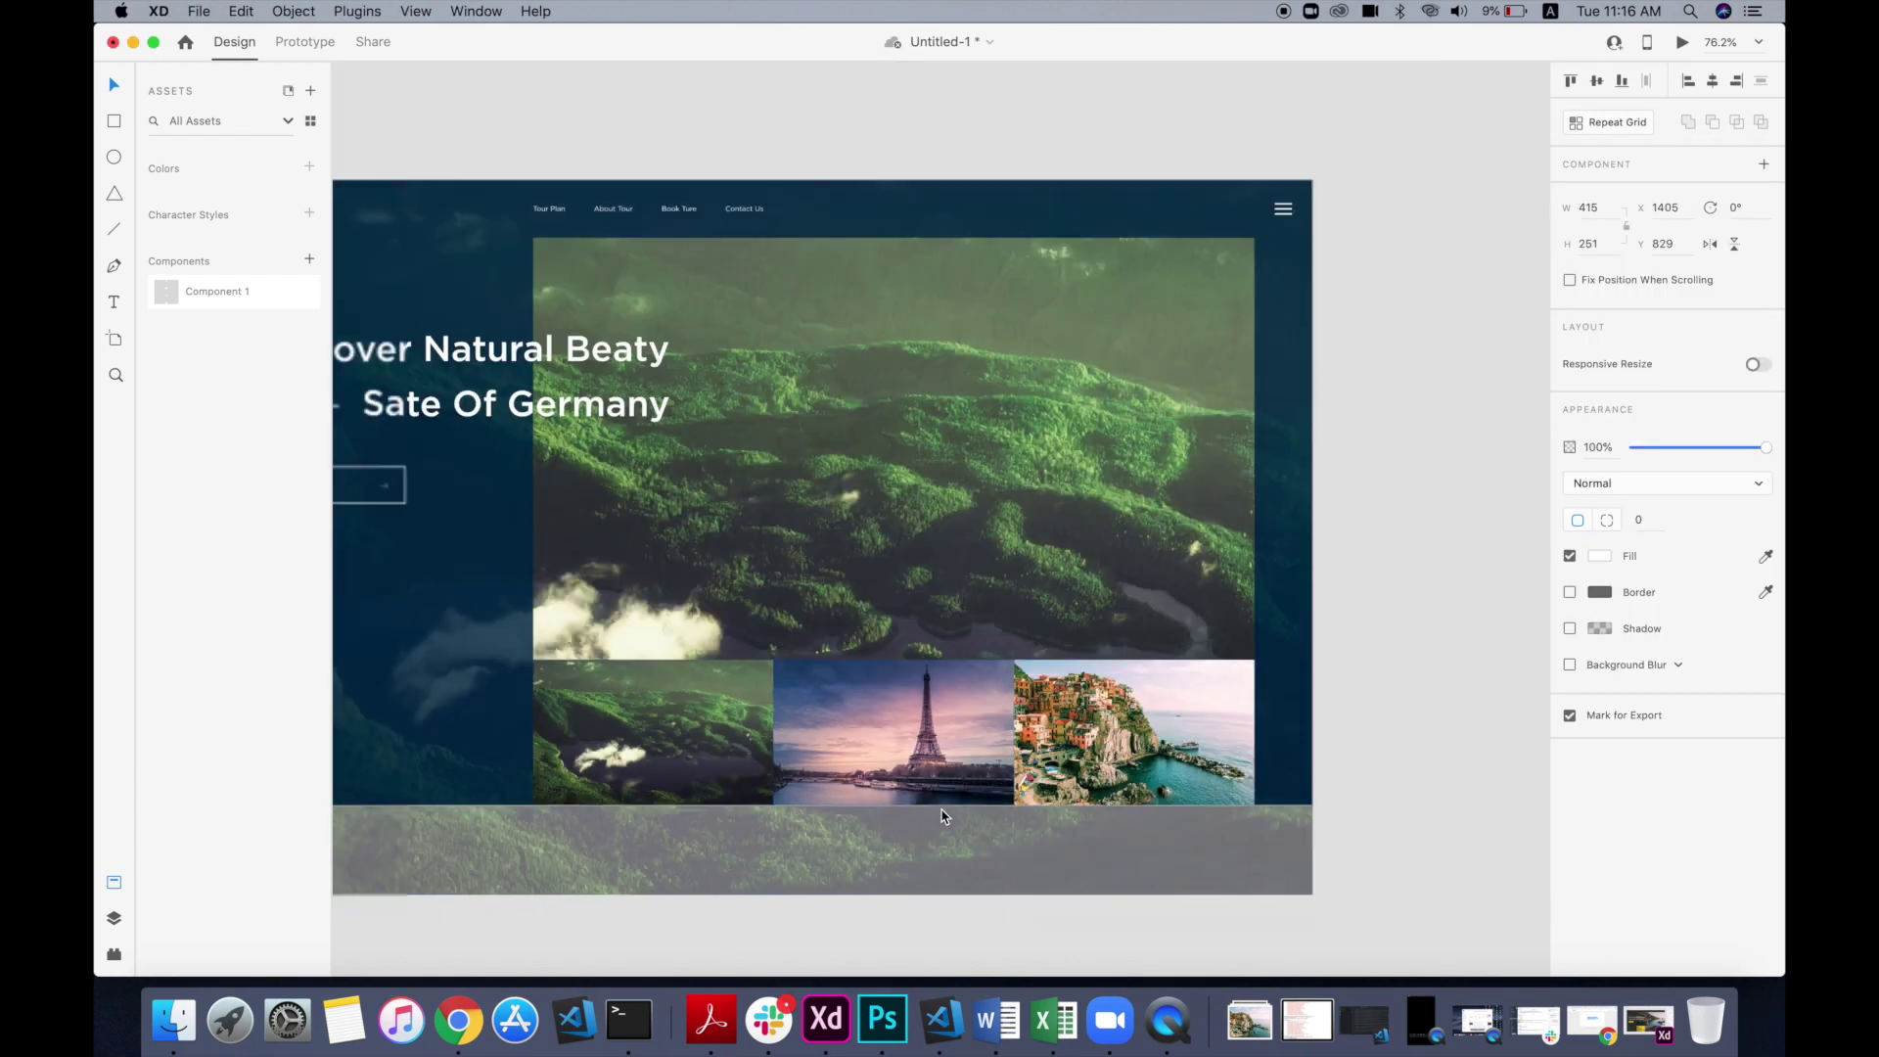
click(1347, 607)
scroll(1346, 606, left, 4)
scroll(1347, 607, right, 1)
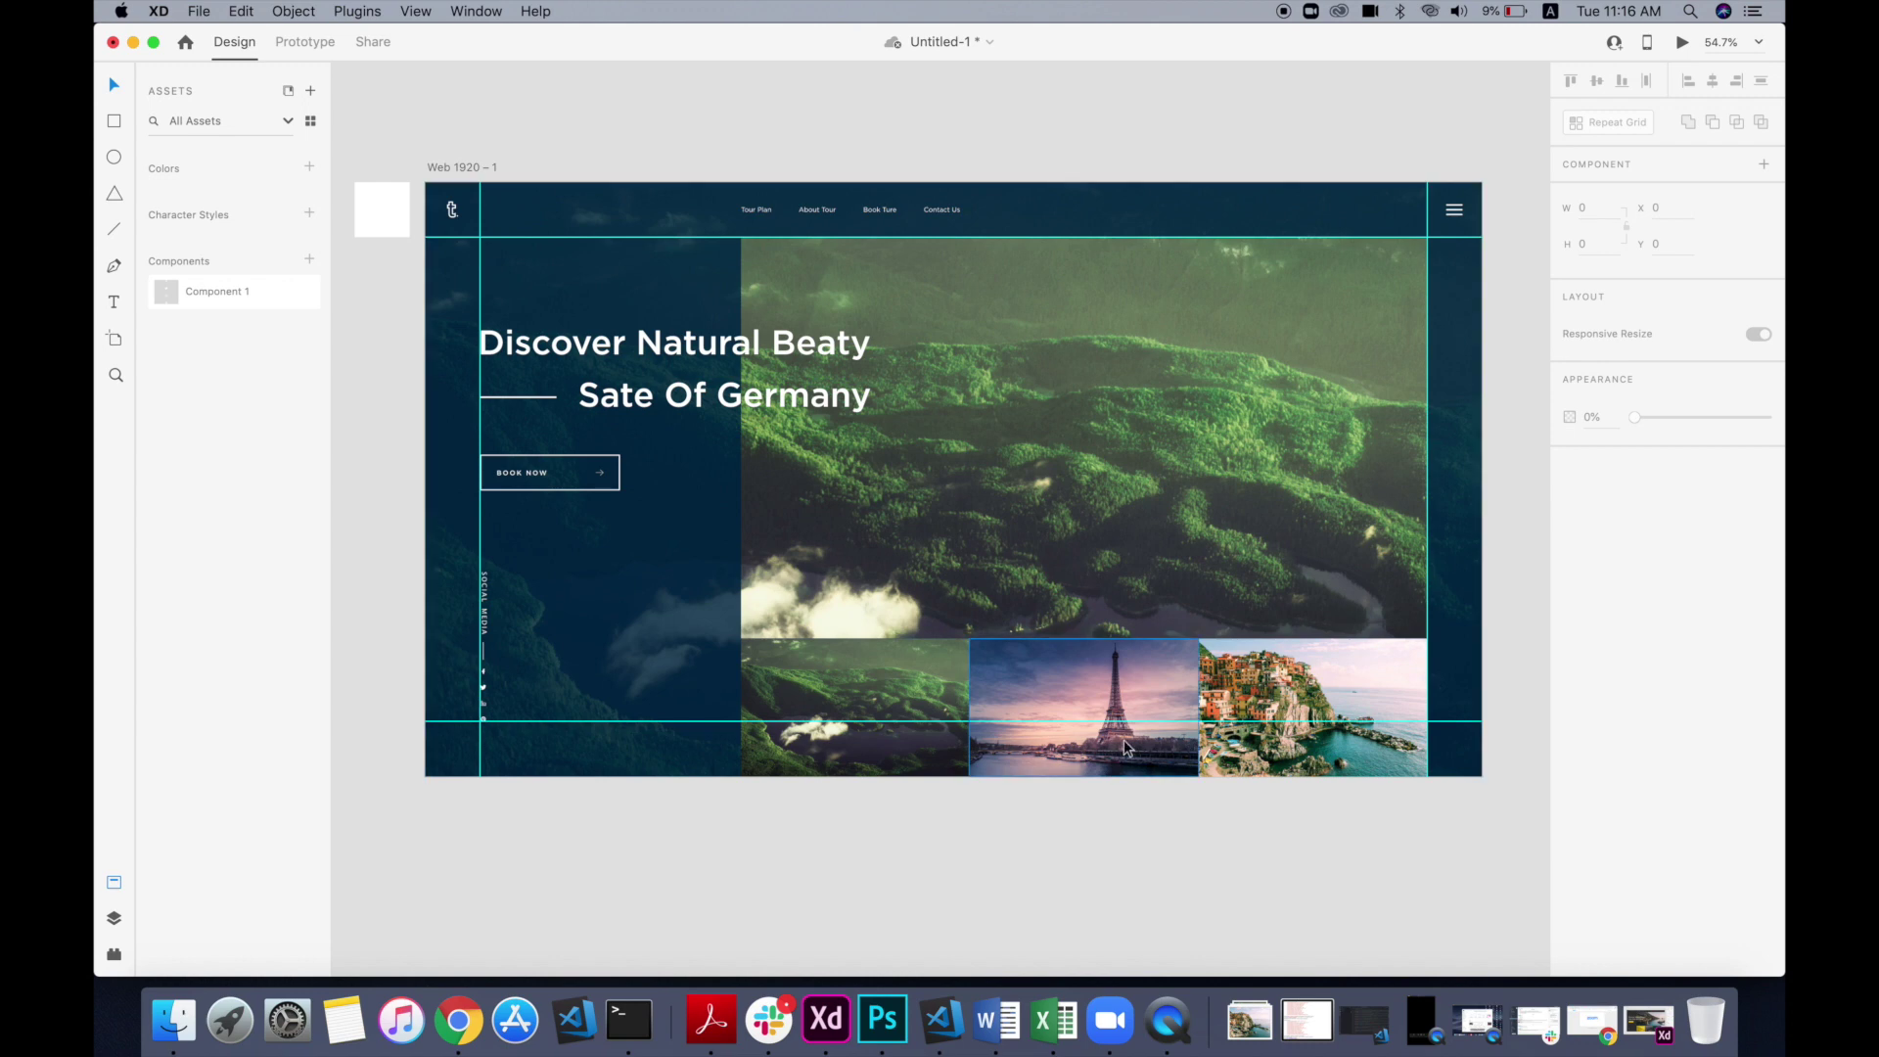
click(923, 761)
click(1603, 556)
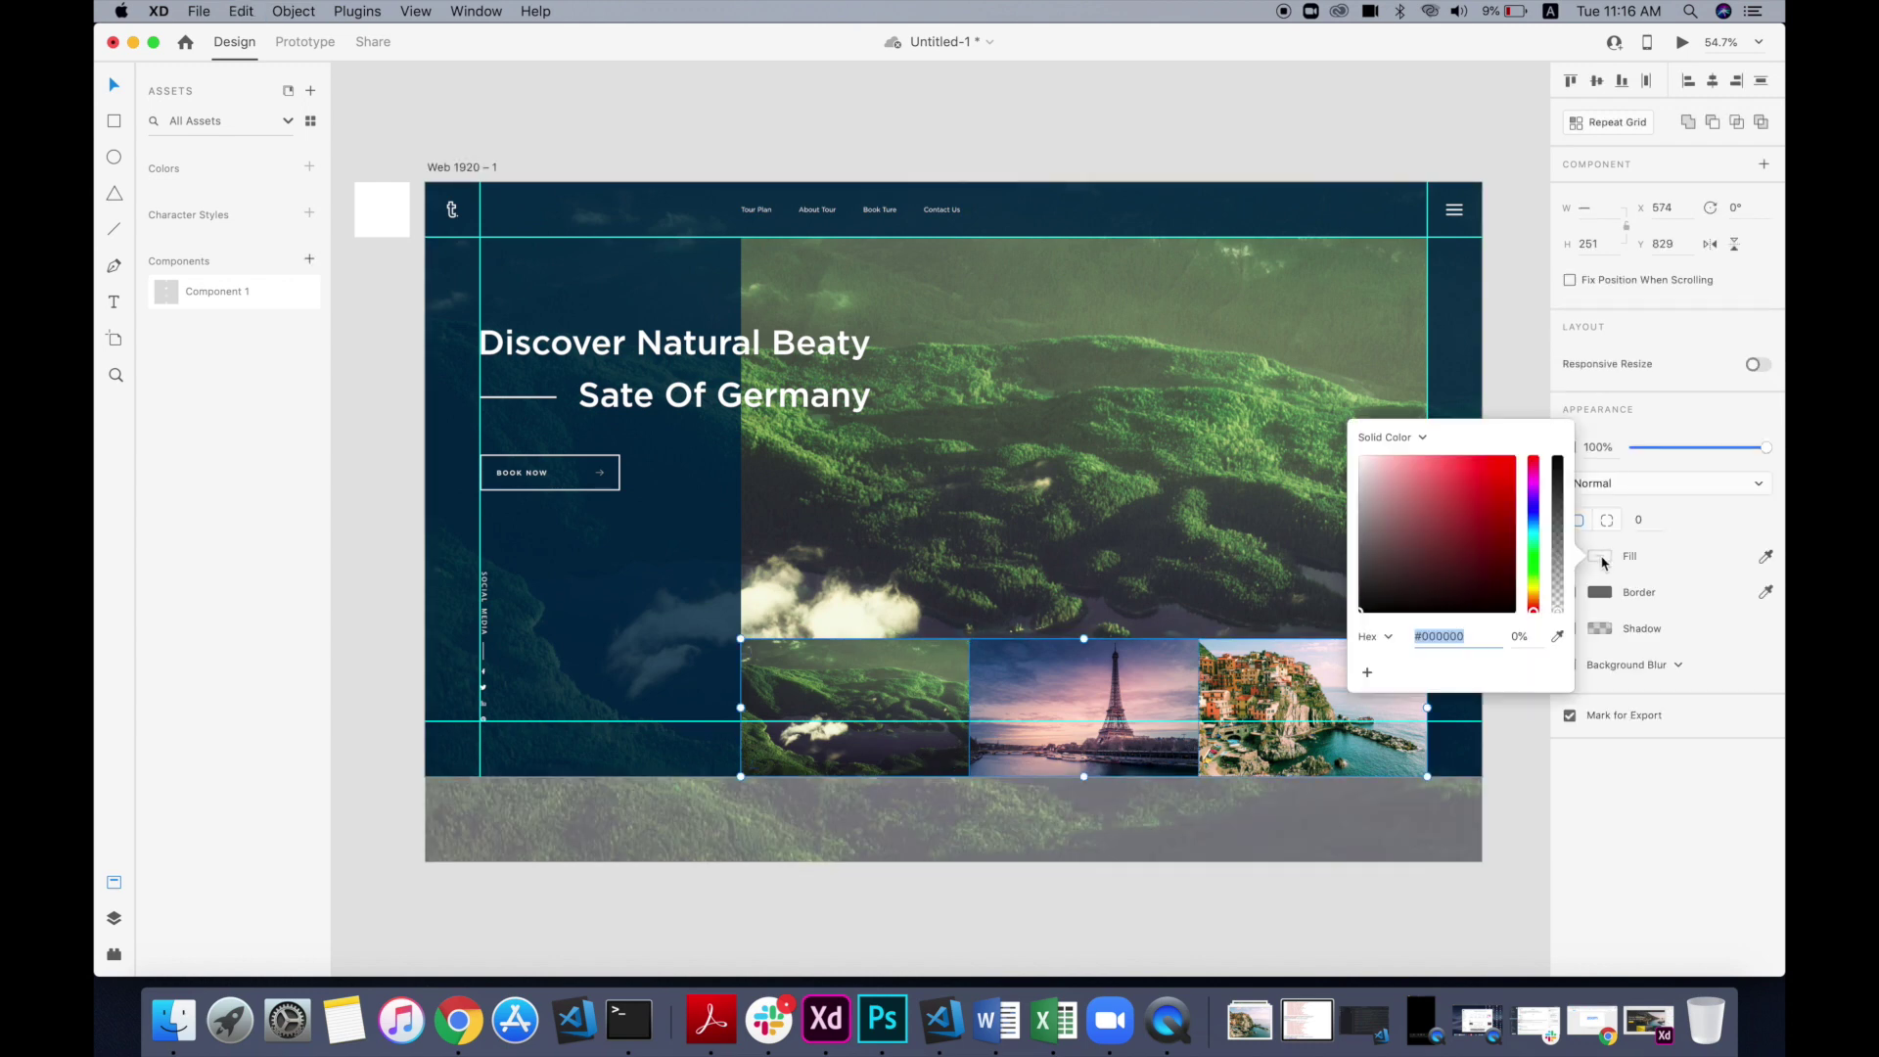
click(1525, 359)
key(super+z)
click(991, 866)
drag(872, 736, 872, 799)
key(super+z)
Step: Fill the overlay copies of the three photo tiles with solid black
click(1603, 556)
drag(1435, 583, 1250, 712)
click(1079, 741)
click(1602, 556)
click(1365, 611)
click(1262, 720)
click(1602, 556)
click(1365, 611)
click(1268, 721)
Step: Set the opacity of all three black tile overlays to 60%
shift+click(1096, 714)
shift+click(920, 707)
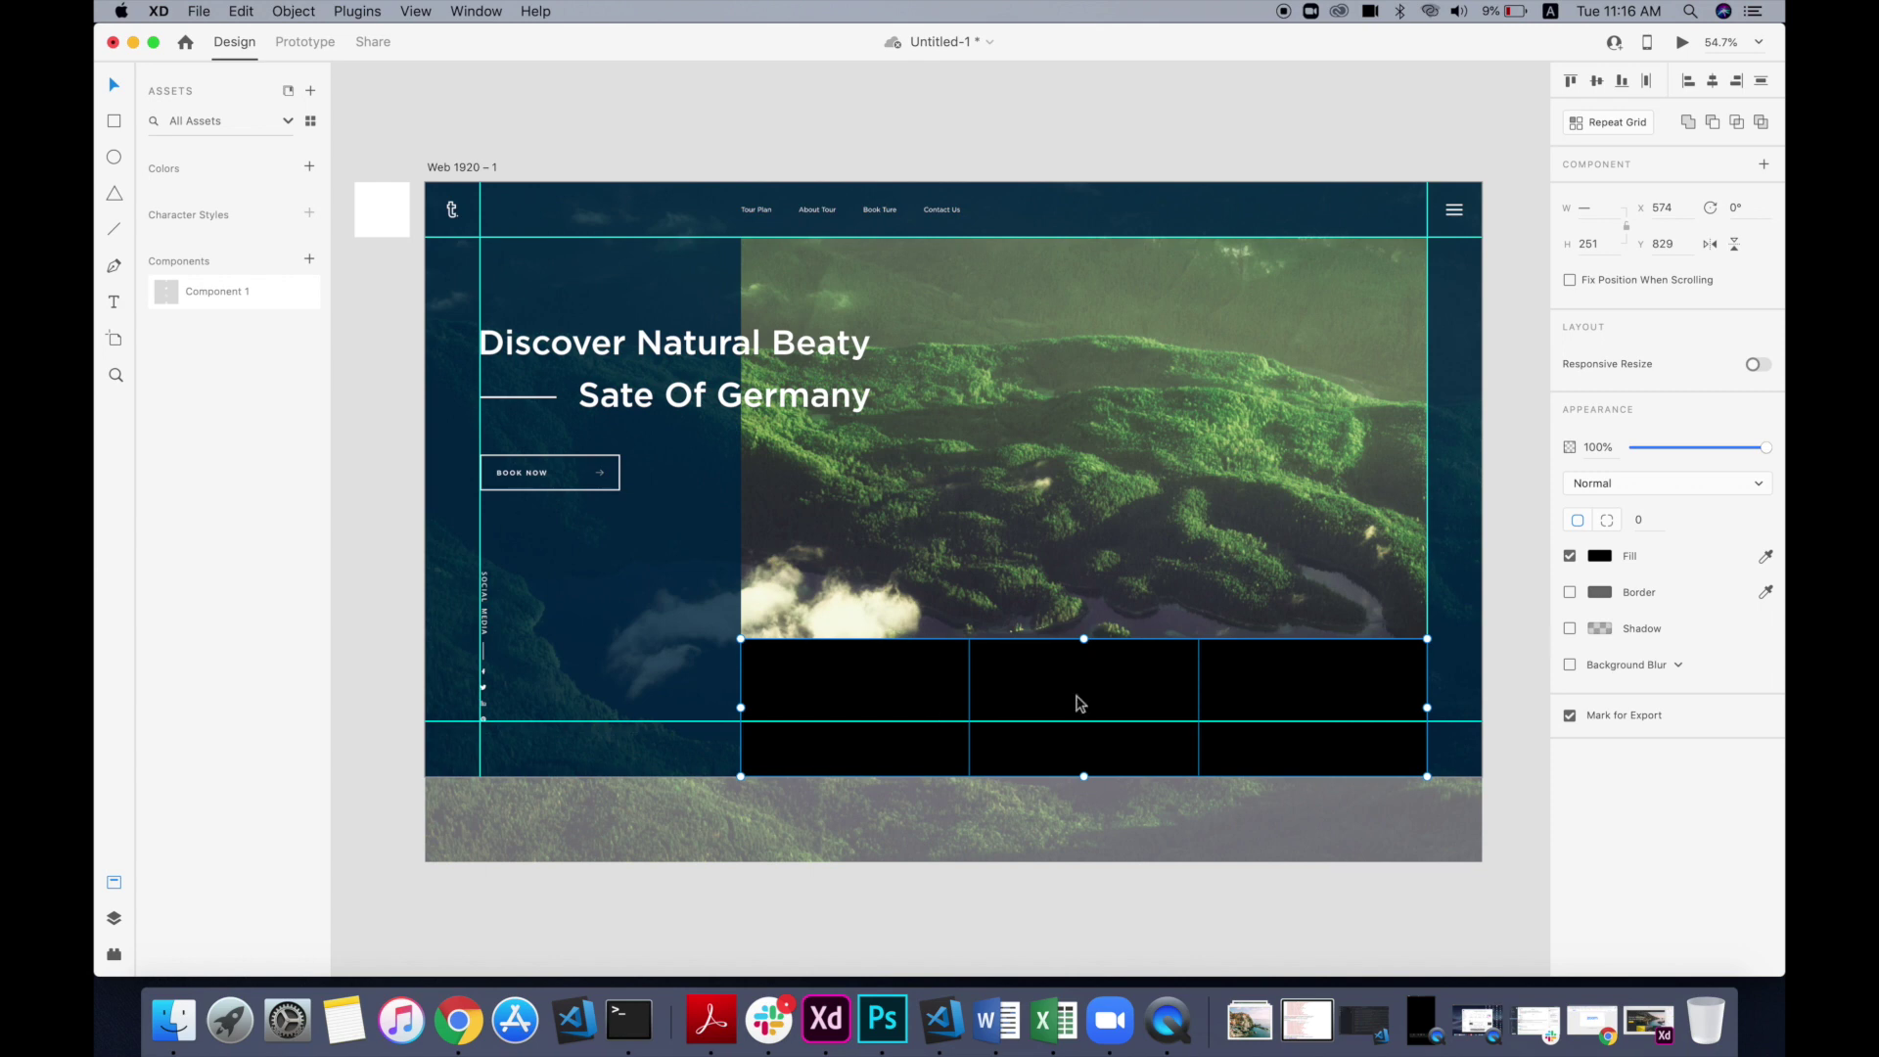
key(3)
key(5)
key(6)
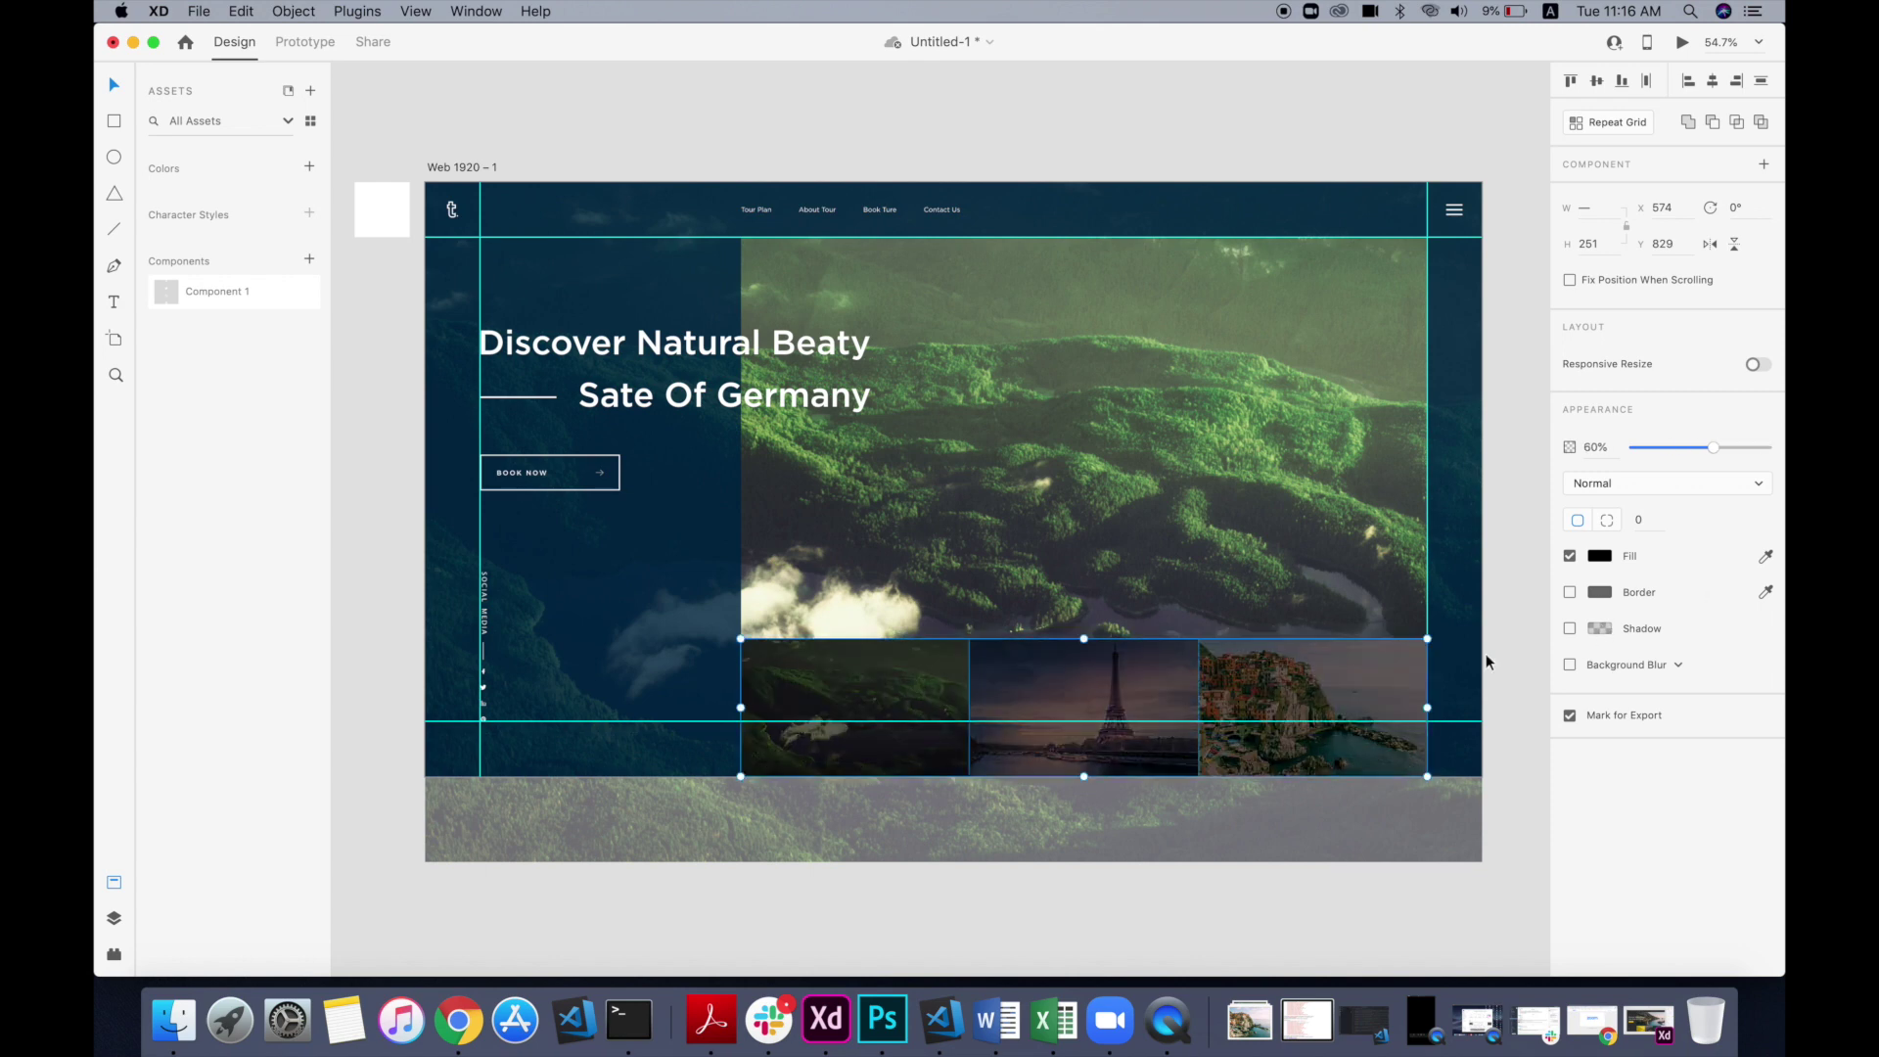
click(1513, 650)
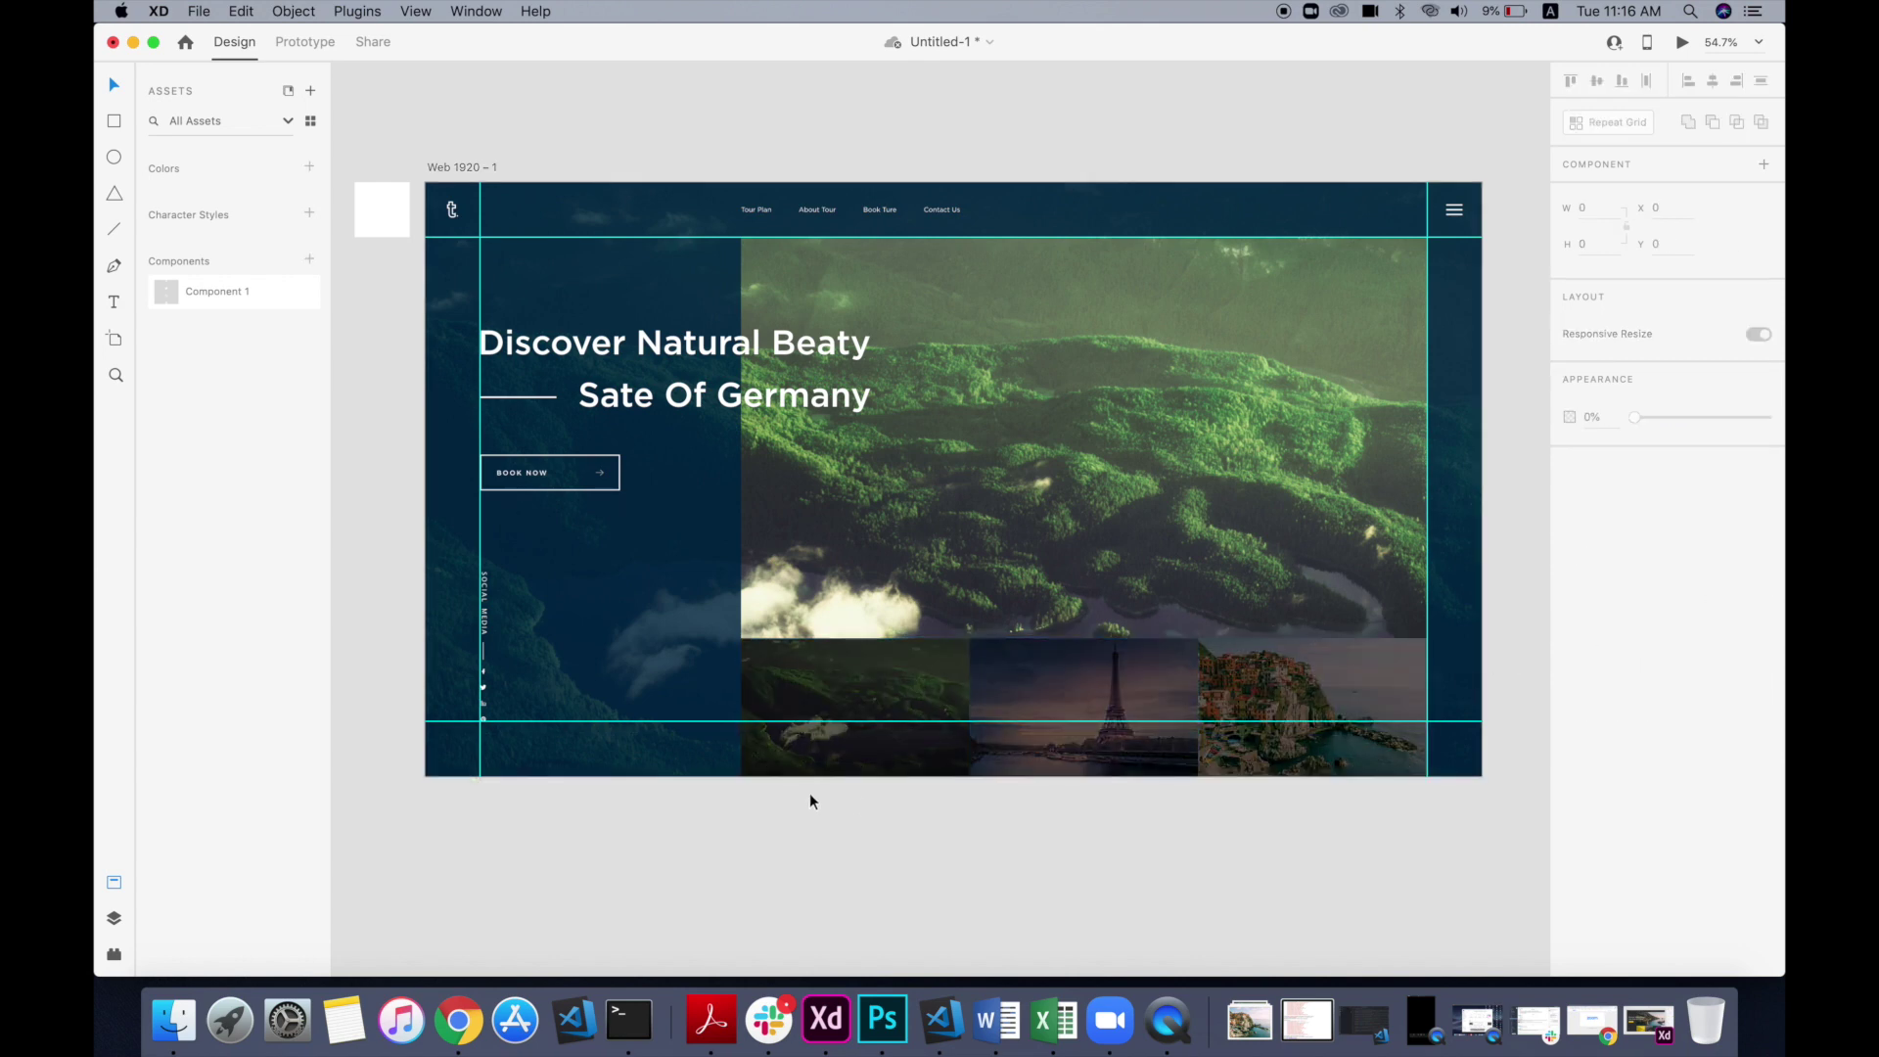
Step: Add the text "Germany" in title case below the BOOK NOW button and set its character spacing to 0
scroll(550, 496, up, 3)
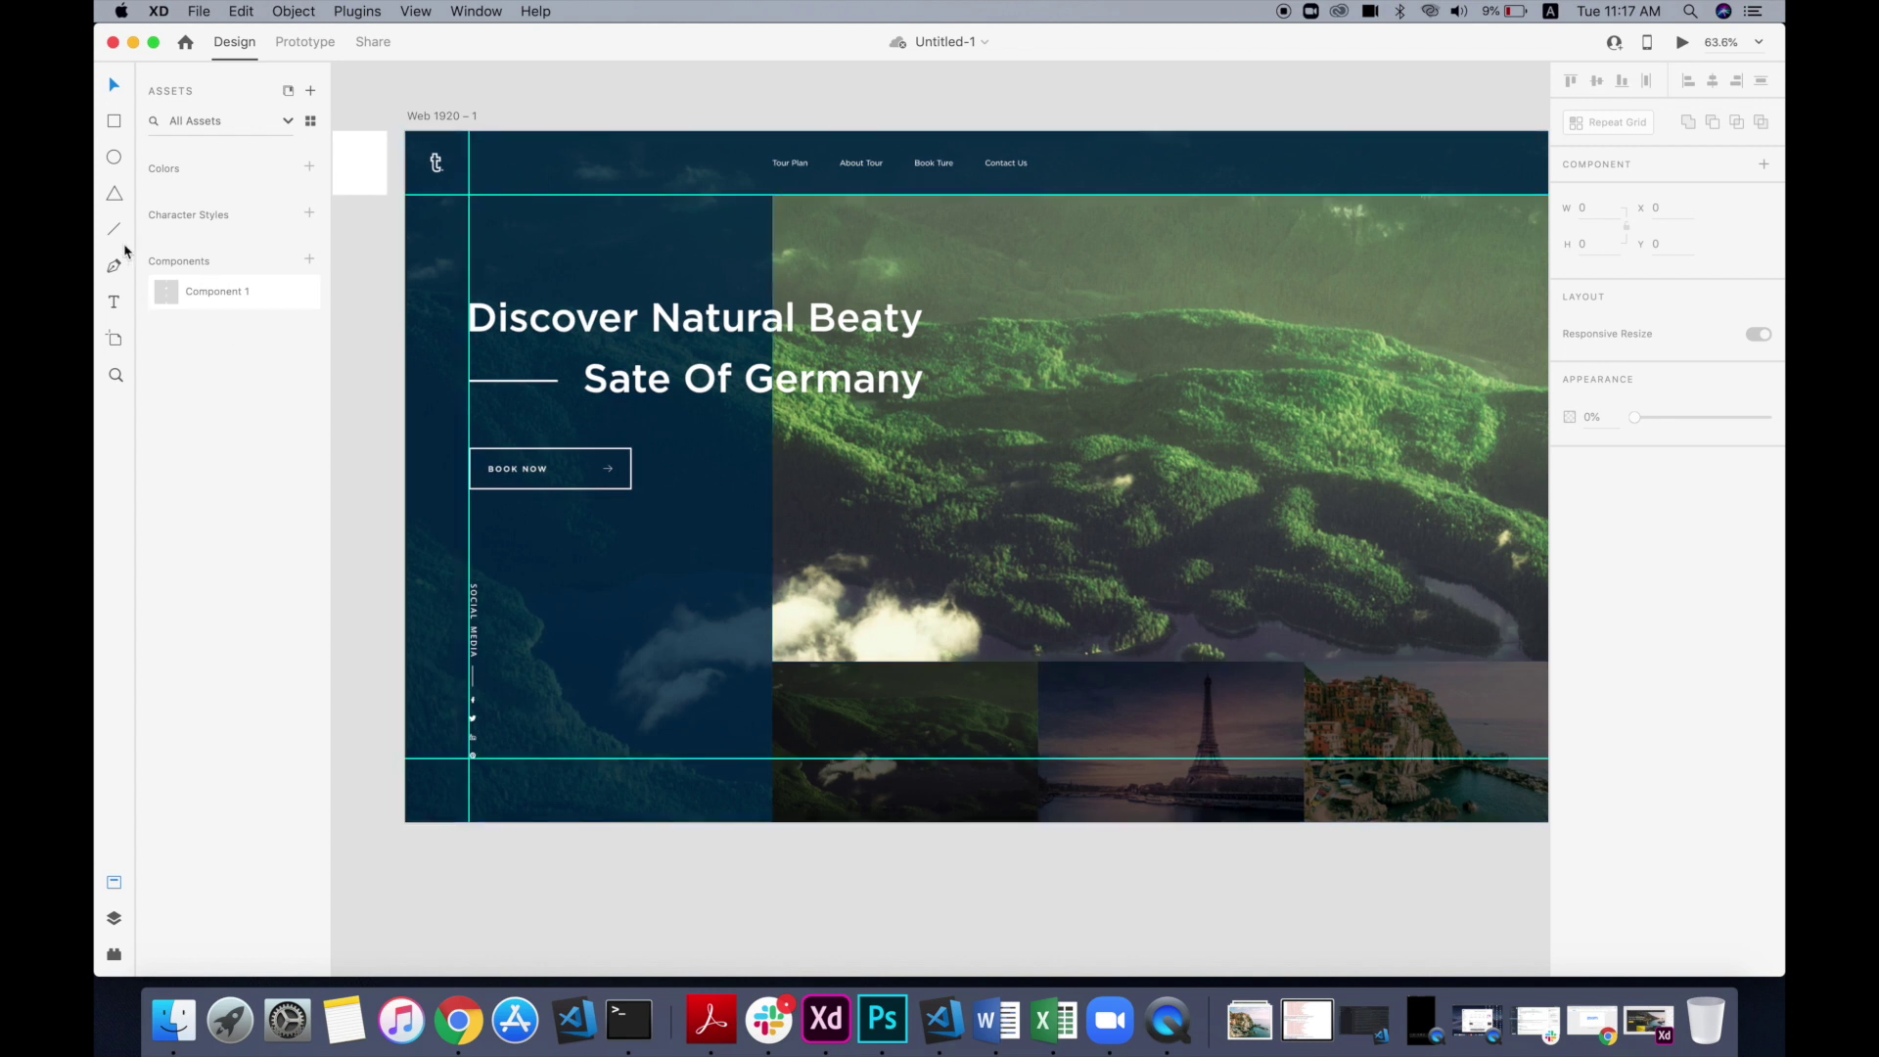
click(599, 580)
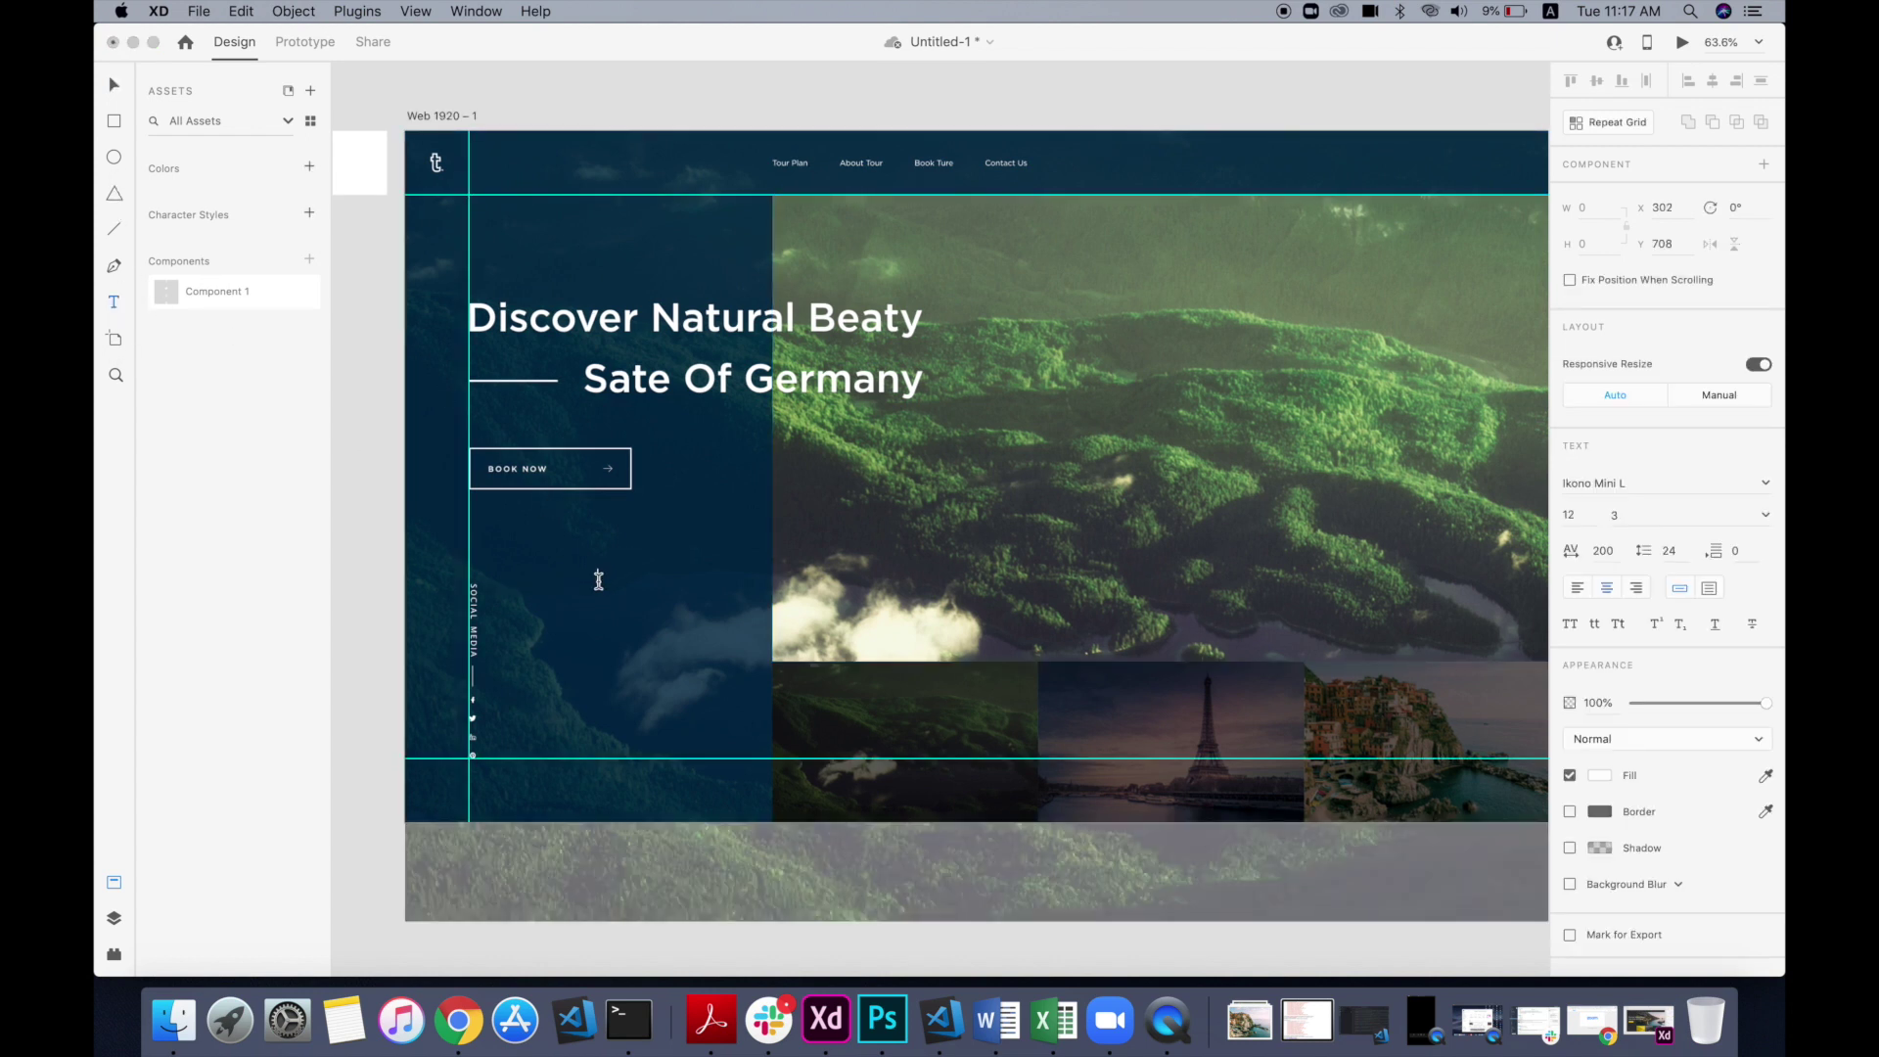
text(GERMANY)
key(Escape)
click(1618, 624)
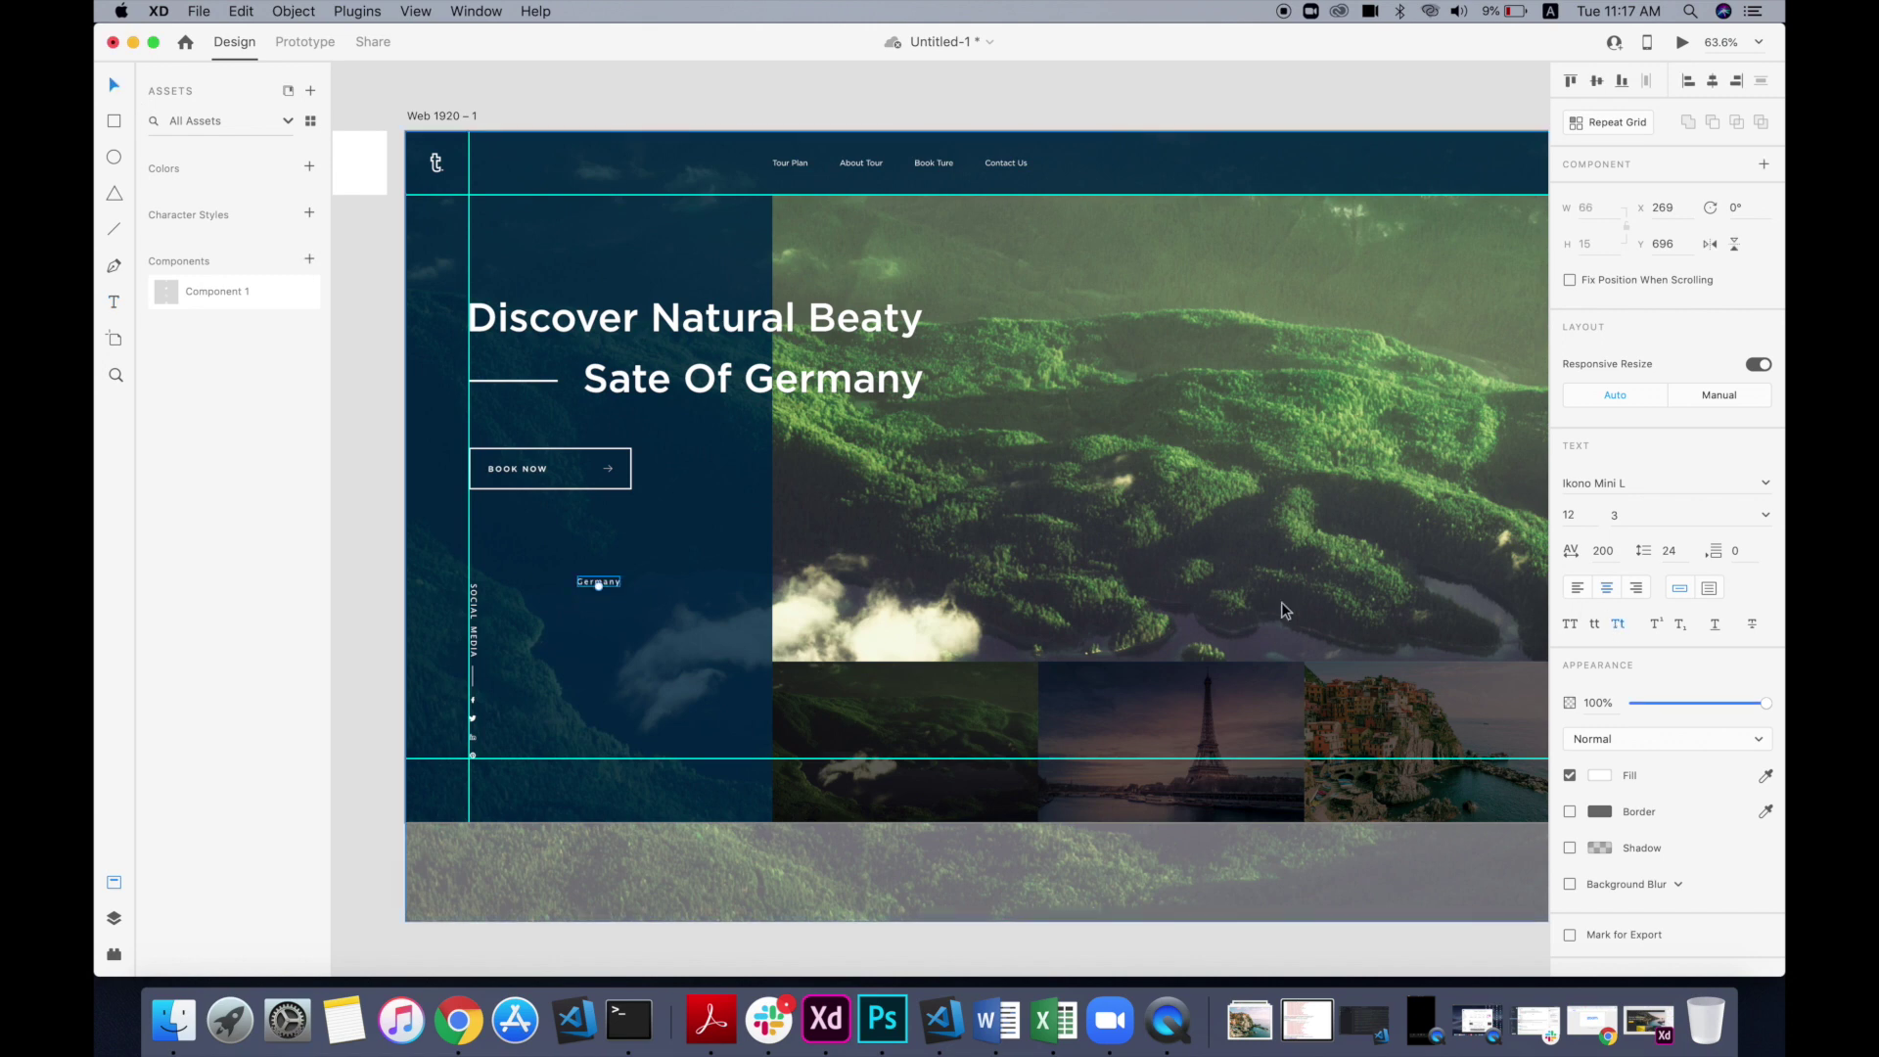
key(Return)
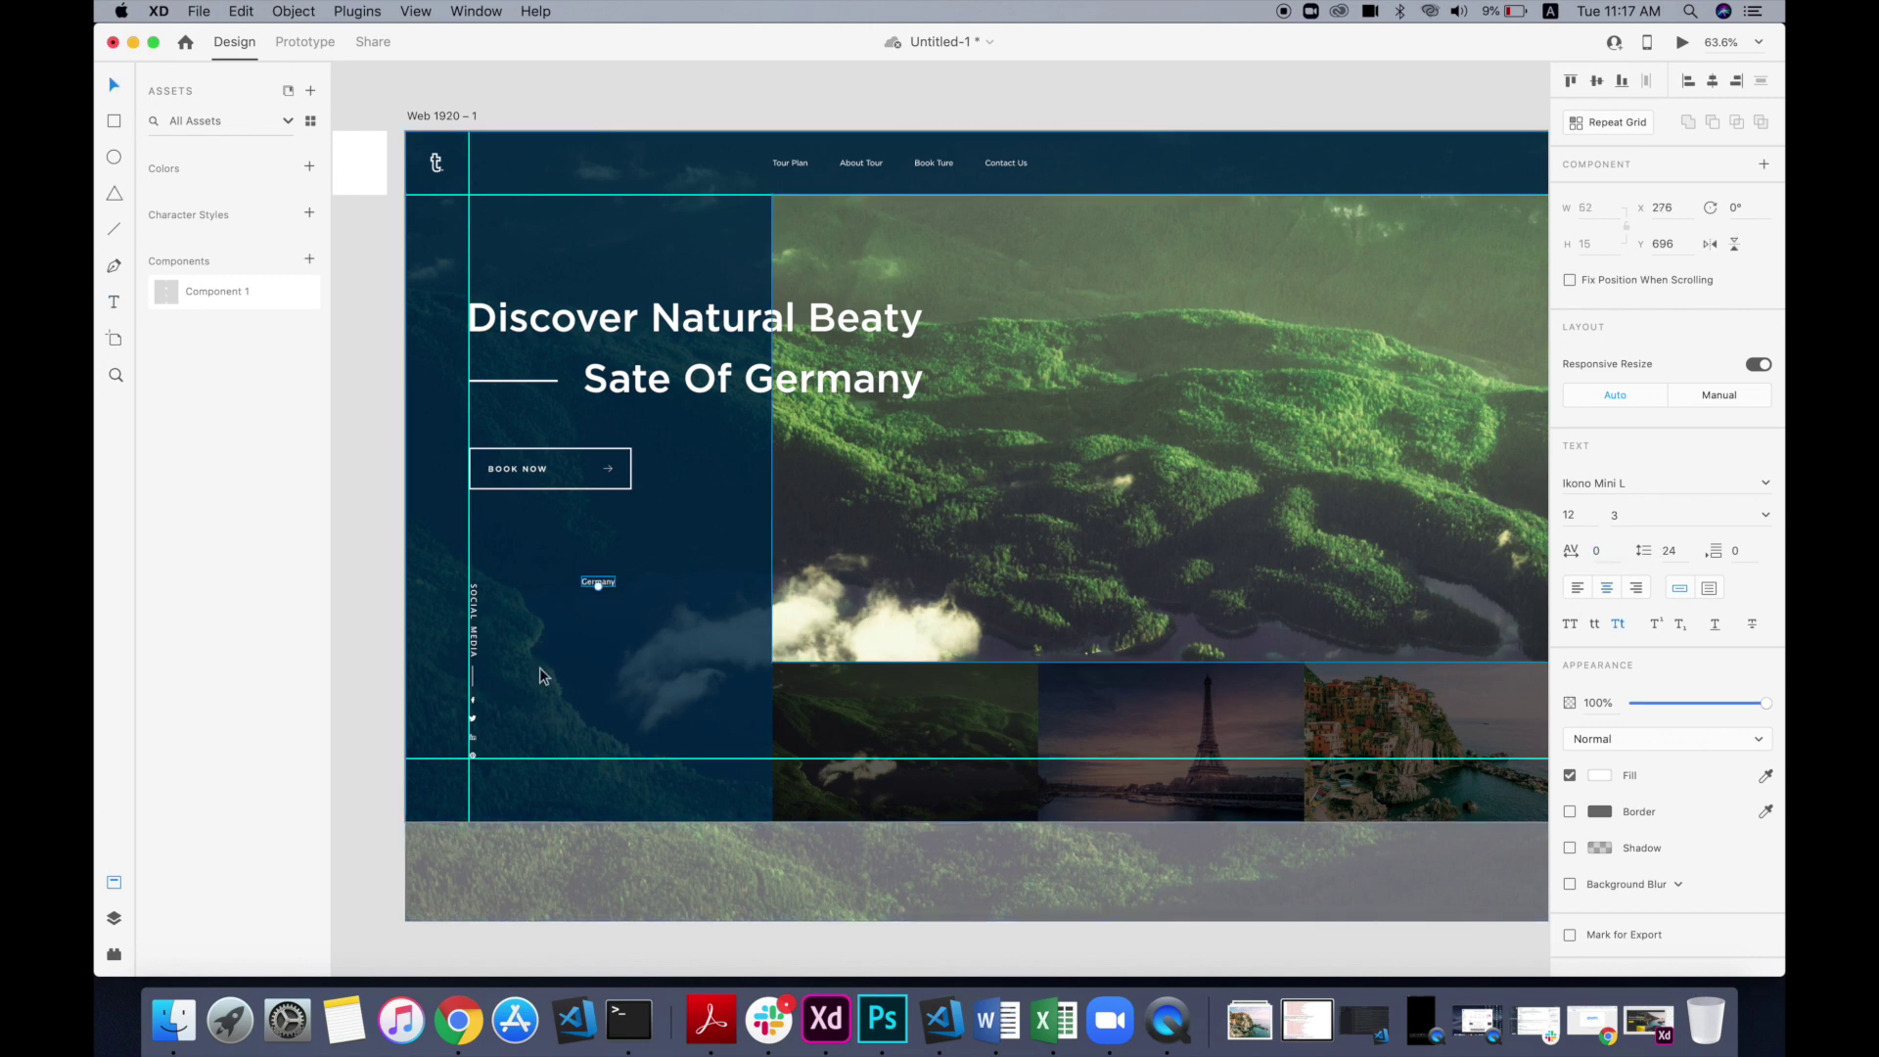
Step: Enlarge the "Germany" text to size 220 and place it across the lower part of the main photo
drag(598, 587, 743, 742)
drag(641, 671, 899, 591)
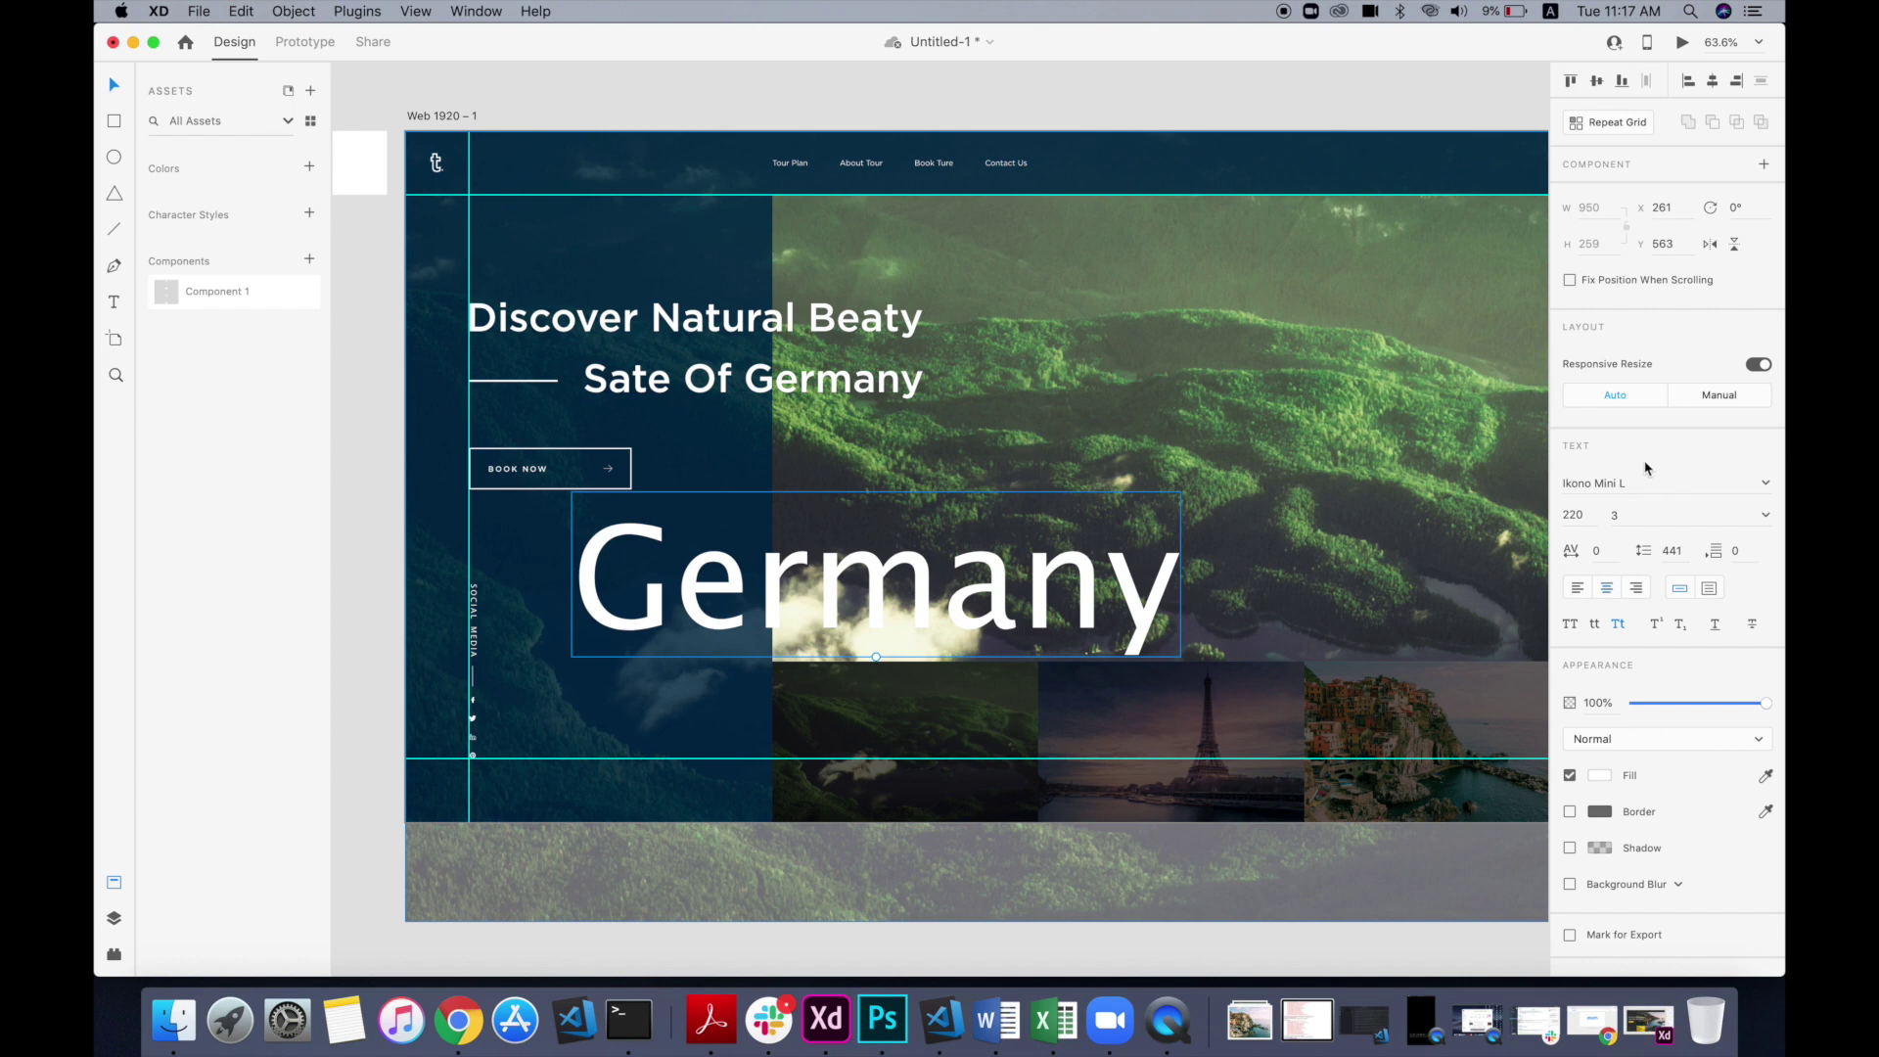
Step: Set the "Germany" text to Gotham Bold and move it onto the lower part of the main photo
key(Return)
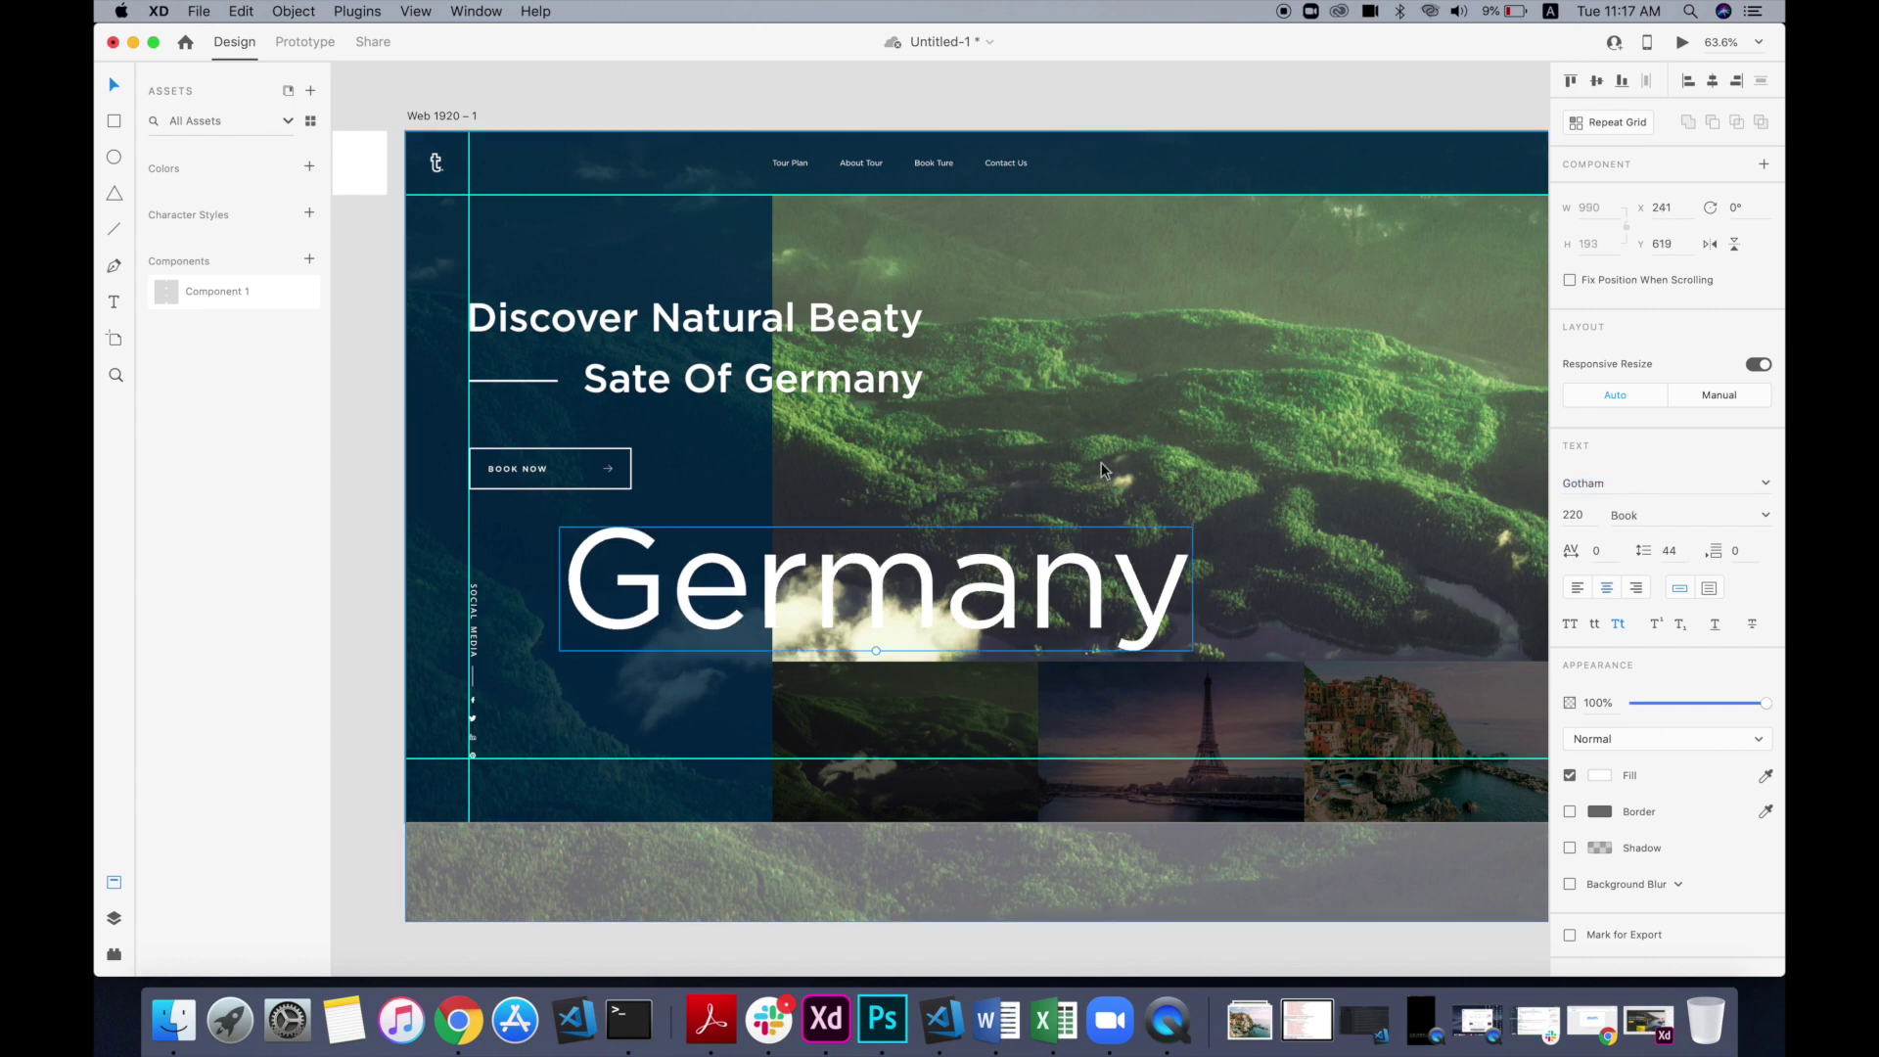
click(1766, 515)
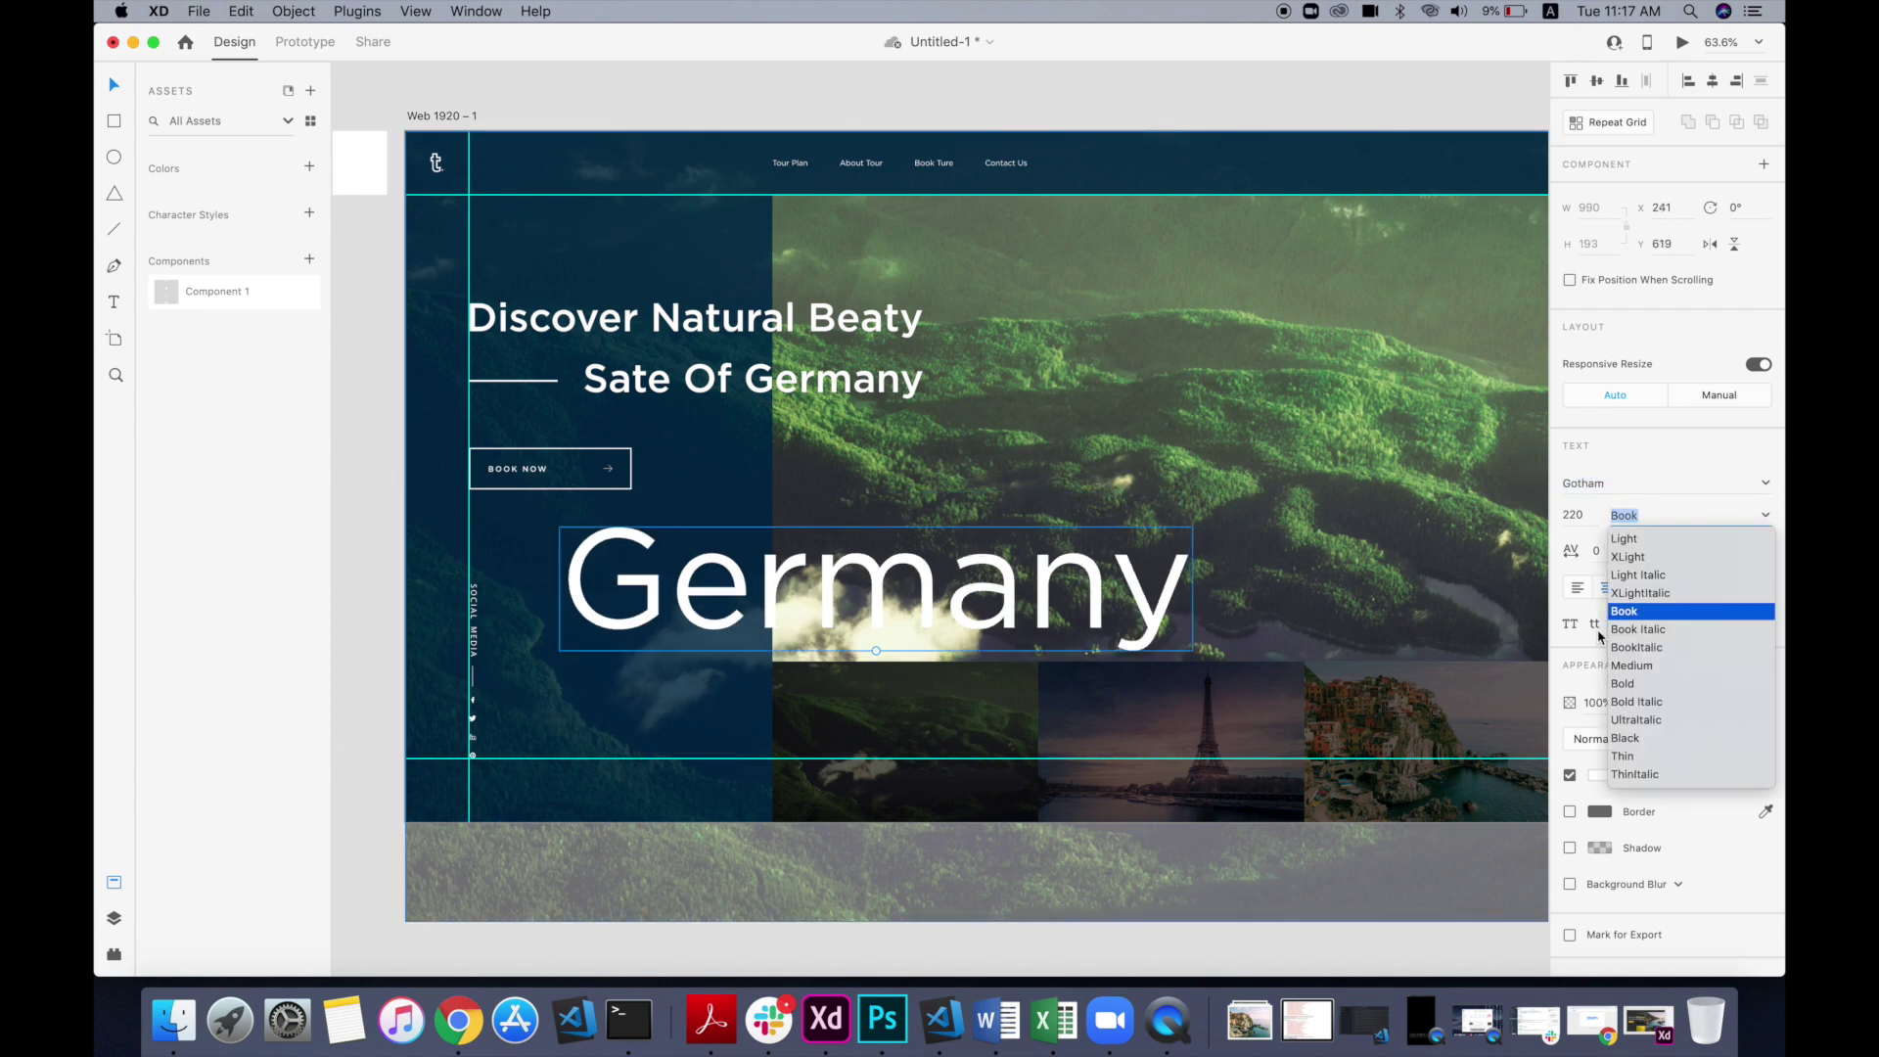
click(1632, 684)
drag(642, 598, 692, 560)
scroll(696, 601, down, 3)
scroll(696, 601, right, 2)
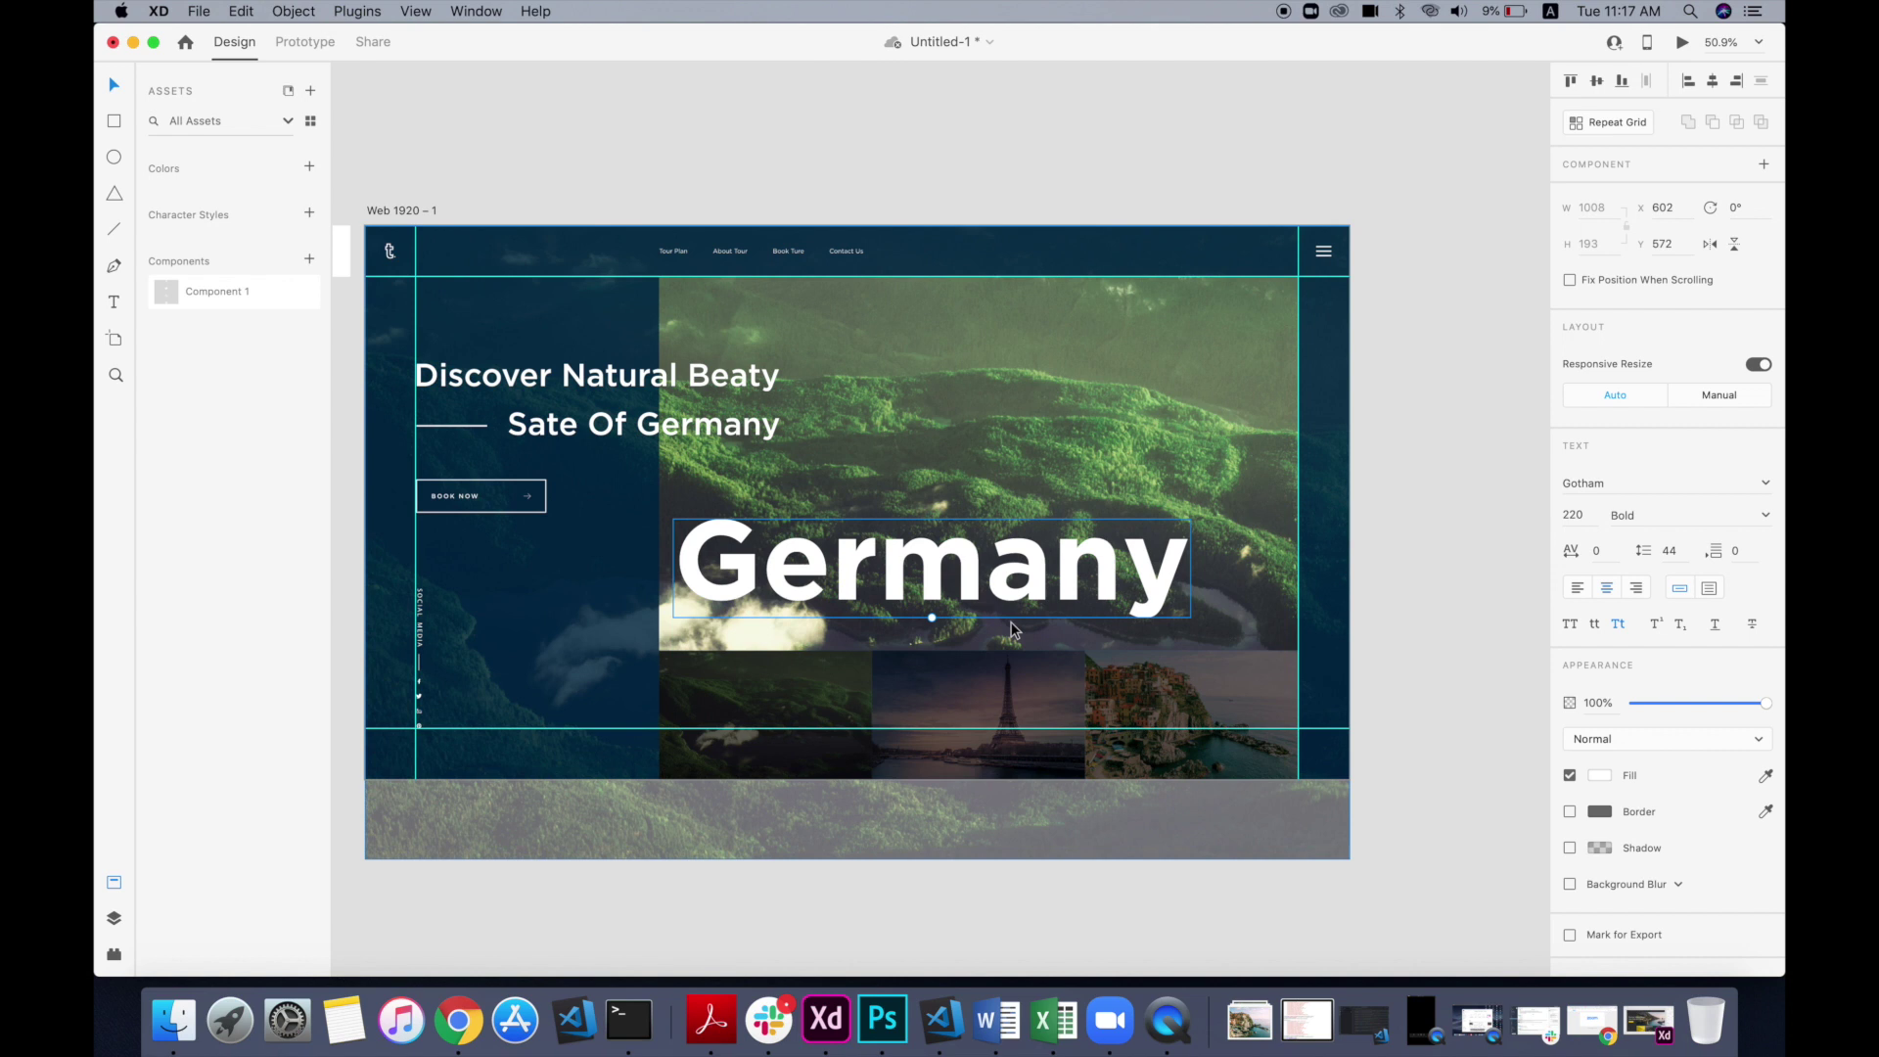
Step: Enlarge the "Germany" text to size 268, align it within the main photo and convert it to a path
drag(932, 618, 932, 640)
drag(711, 594, 751, 593)
click(302, 11)
mouse_move(377, 380)
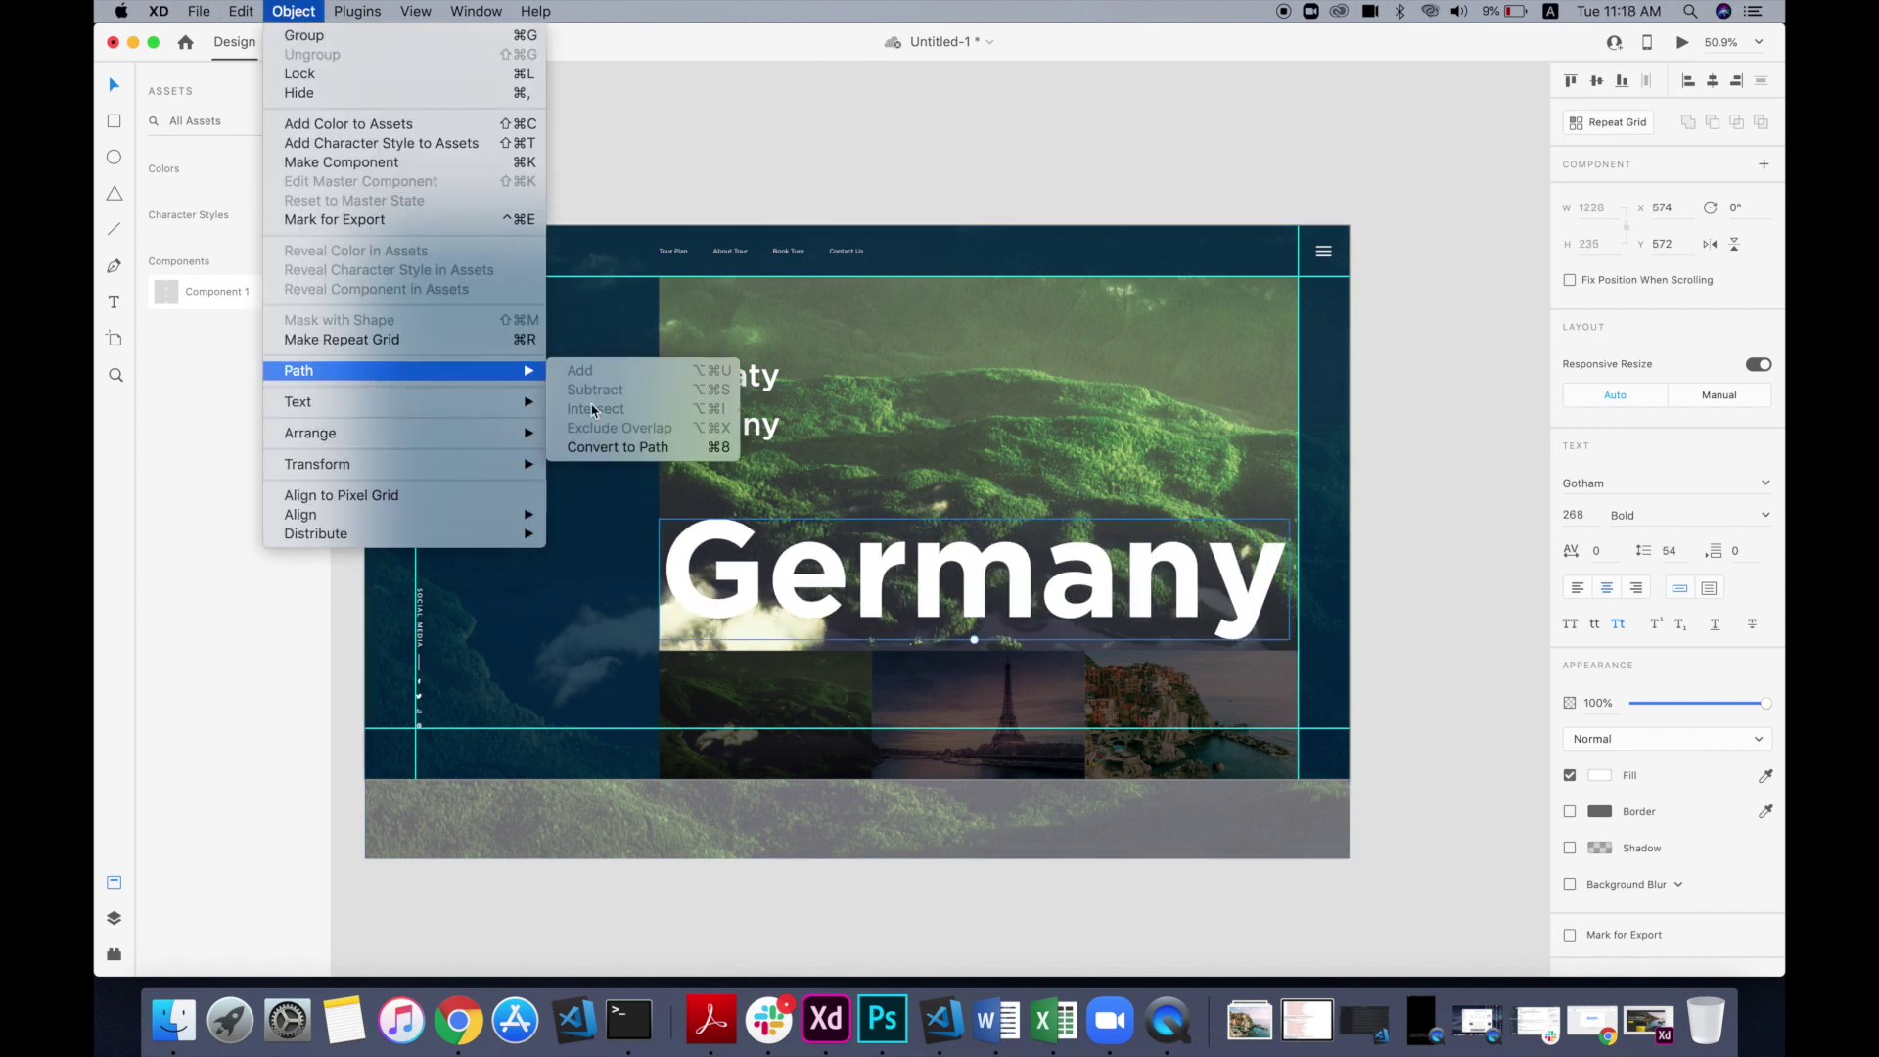
click(602, 448)
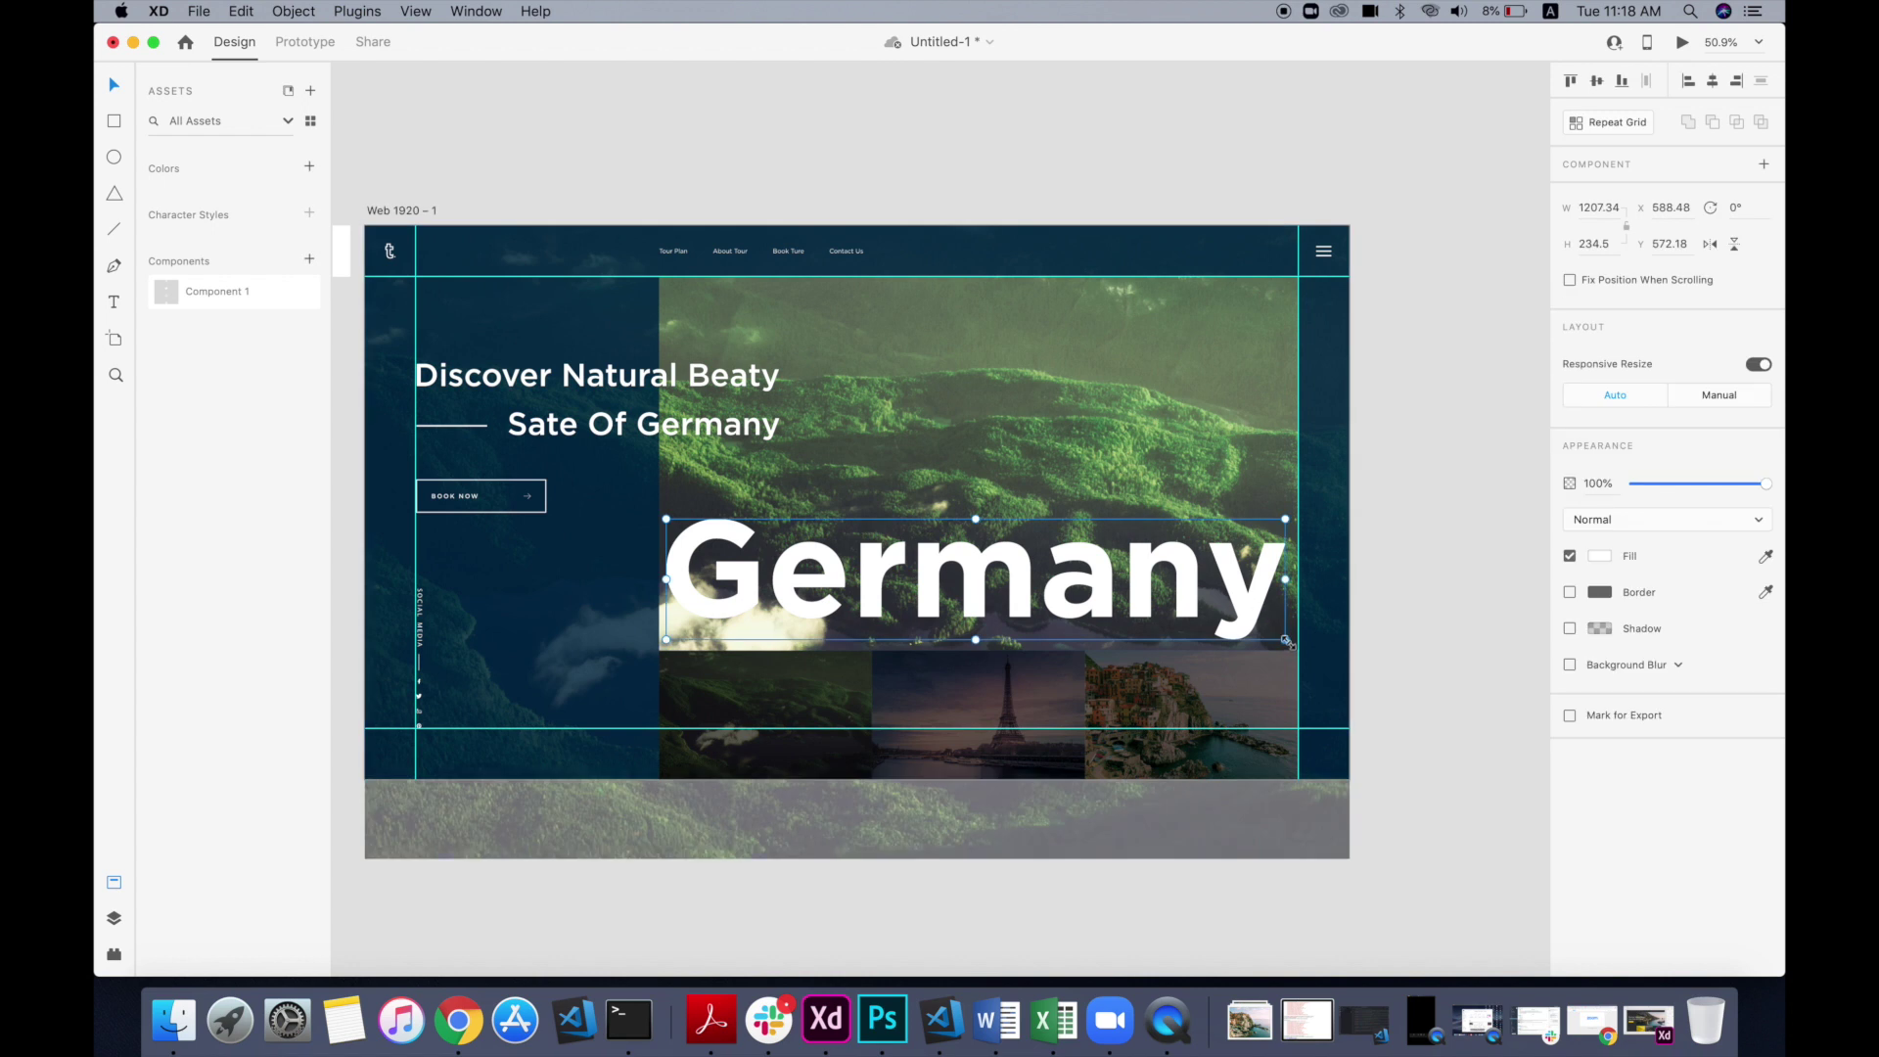
Step: Move the Germany lettering partly over the blue panel and replace its fill with a white border
drag(727, 616, 494, 623)
key(super+z)
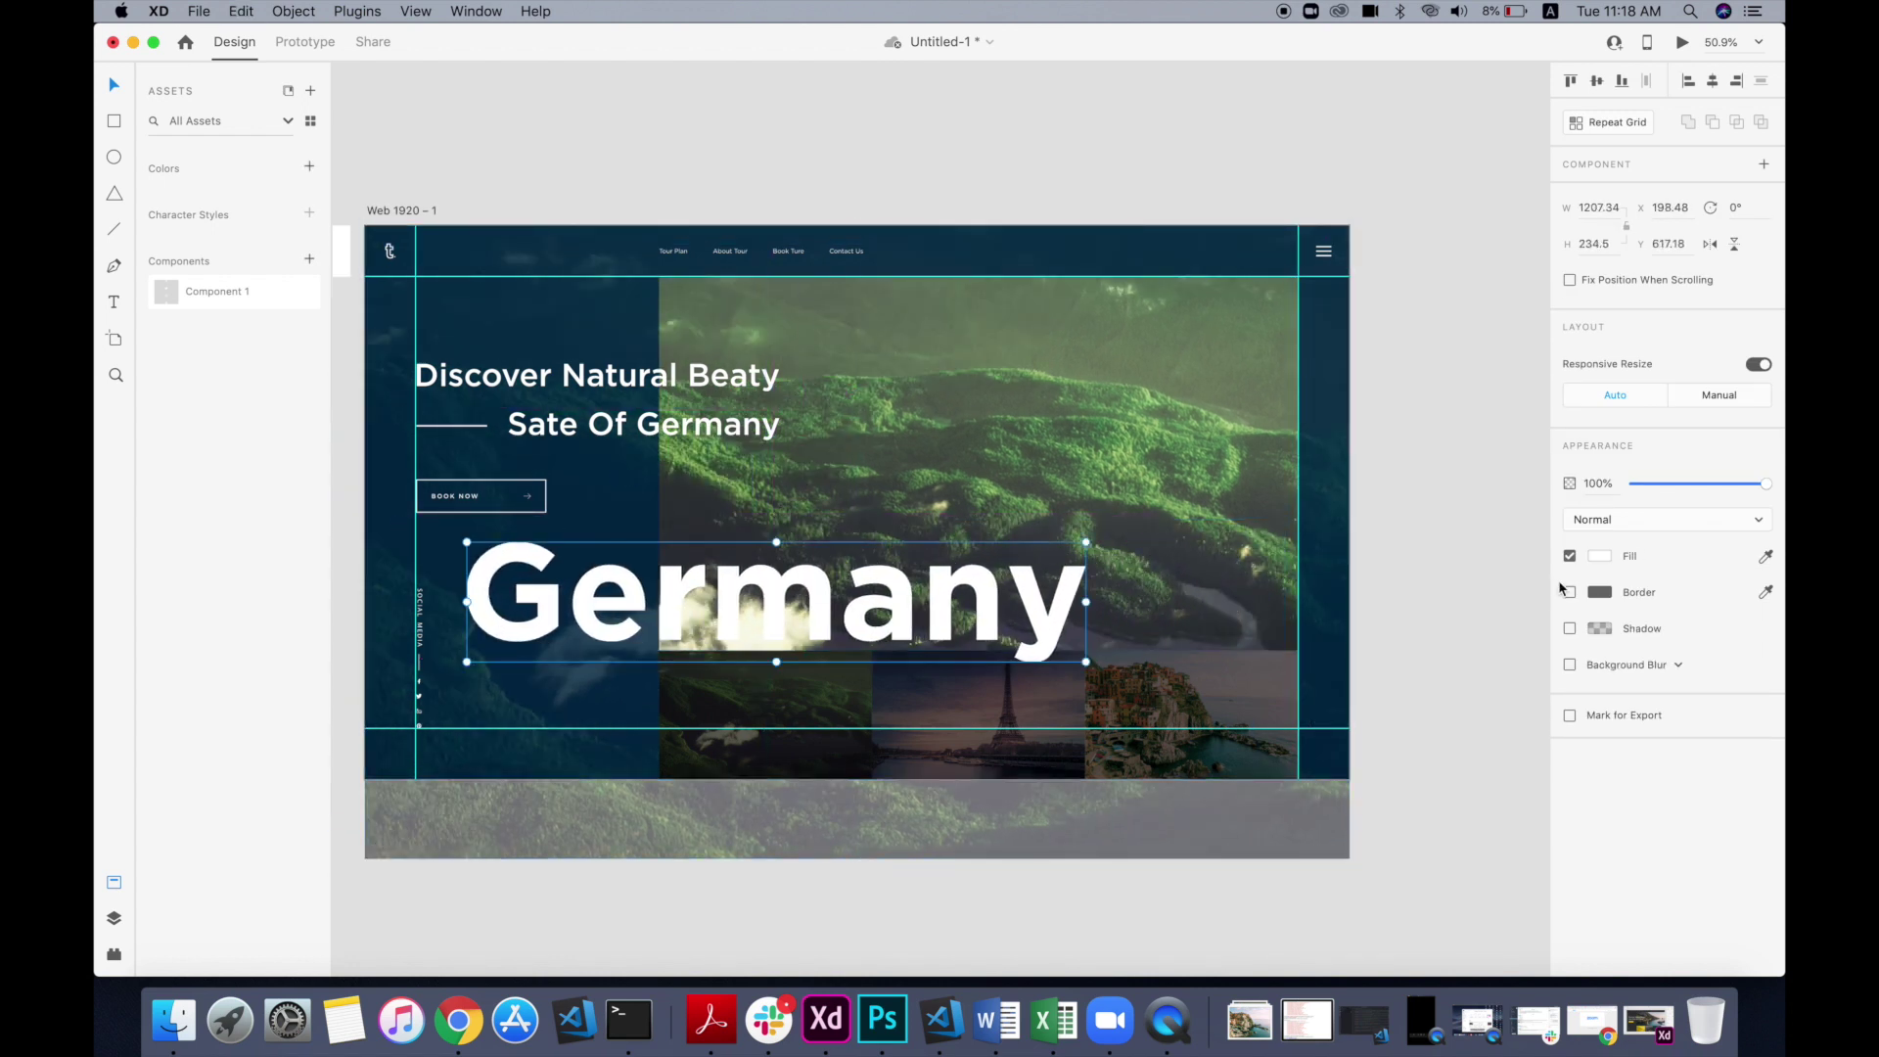
click(1570, 592)
click(1570, 557)
click(1600, 592)
drag(1419, 514, 1336, 408)
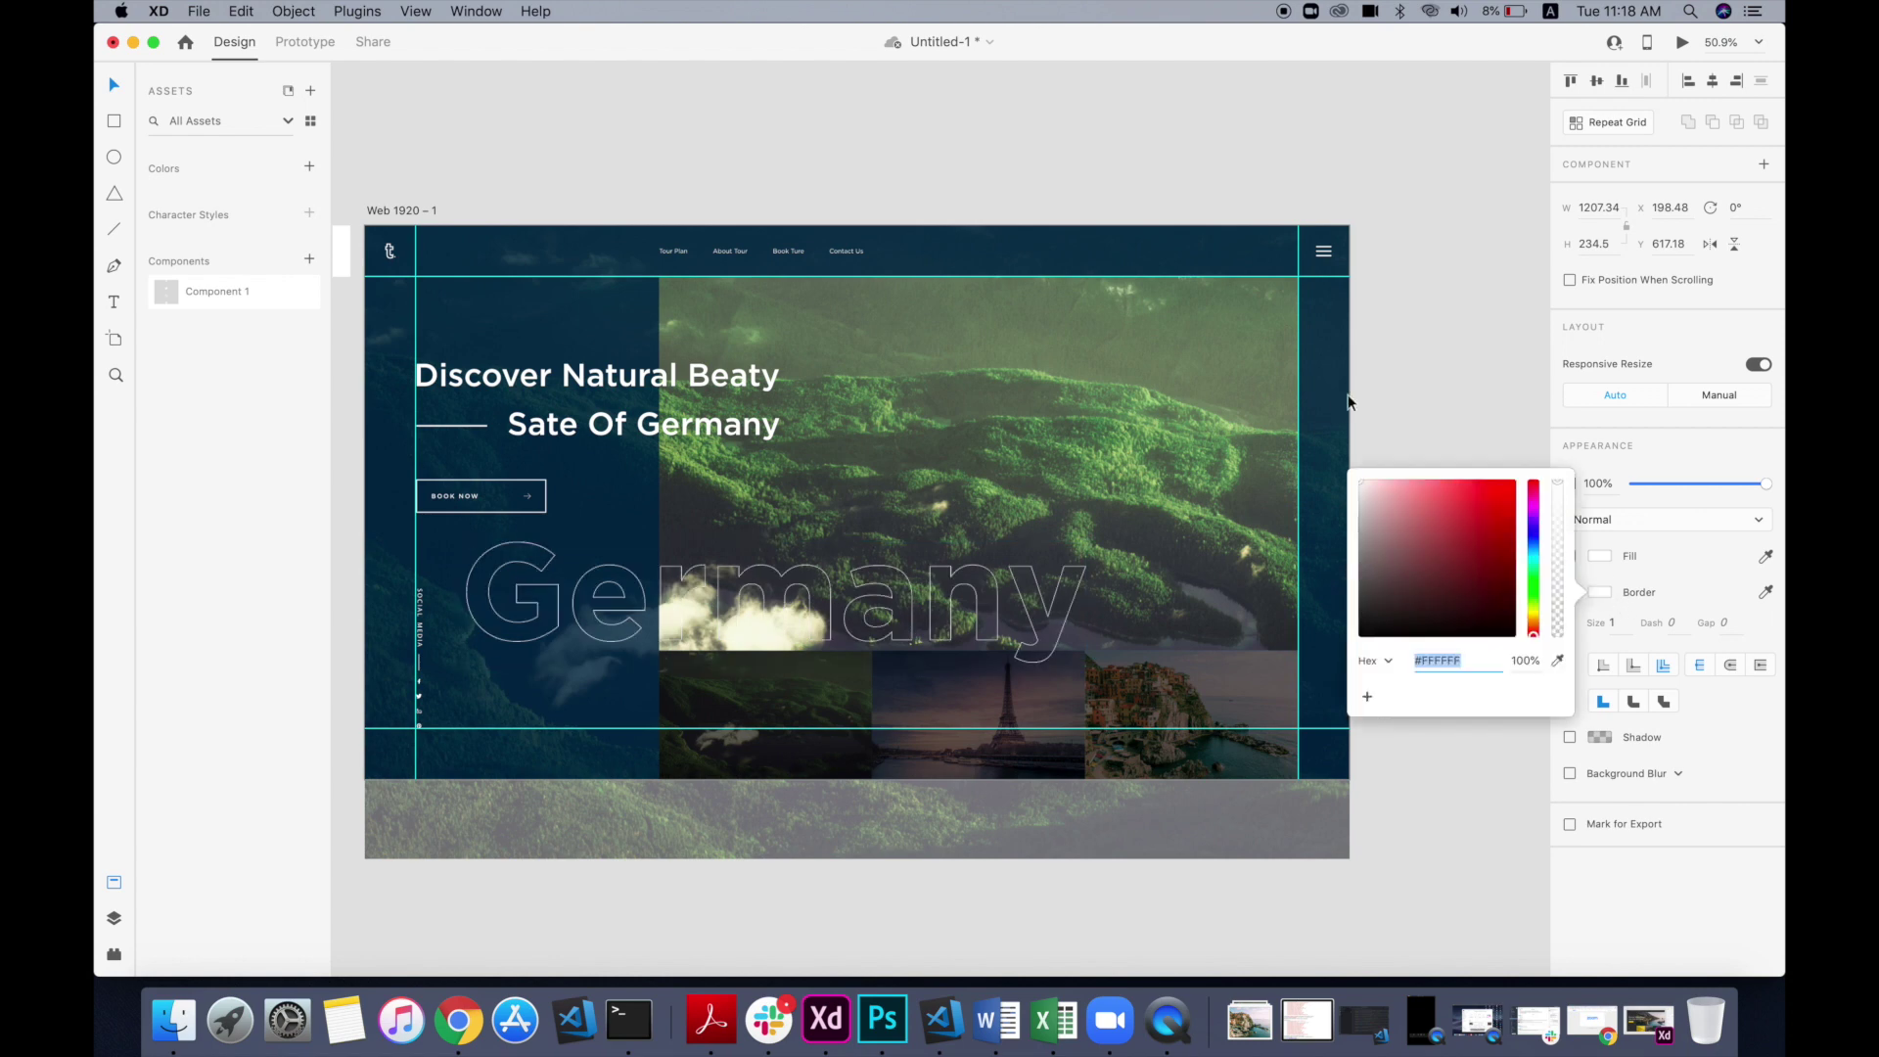
key(Escape)
Step: Scale the outlined Germany lettering down to about 1091 × 212 px and nudge it slightly upward
scroll(654, 625, up, 3)
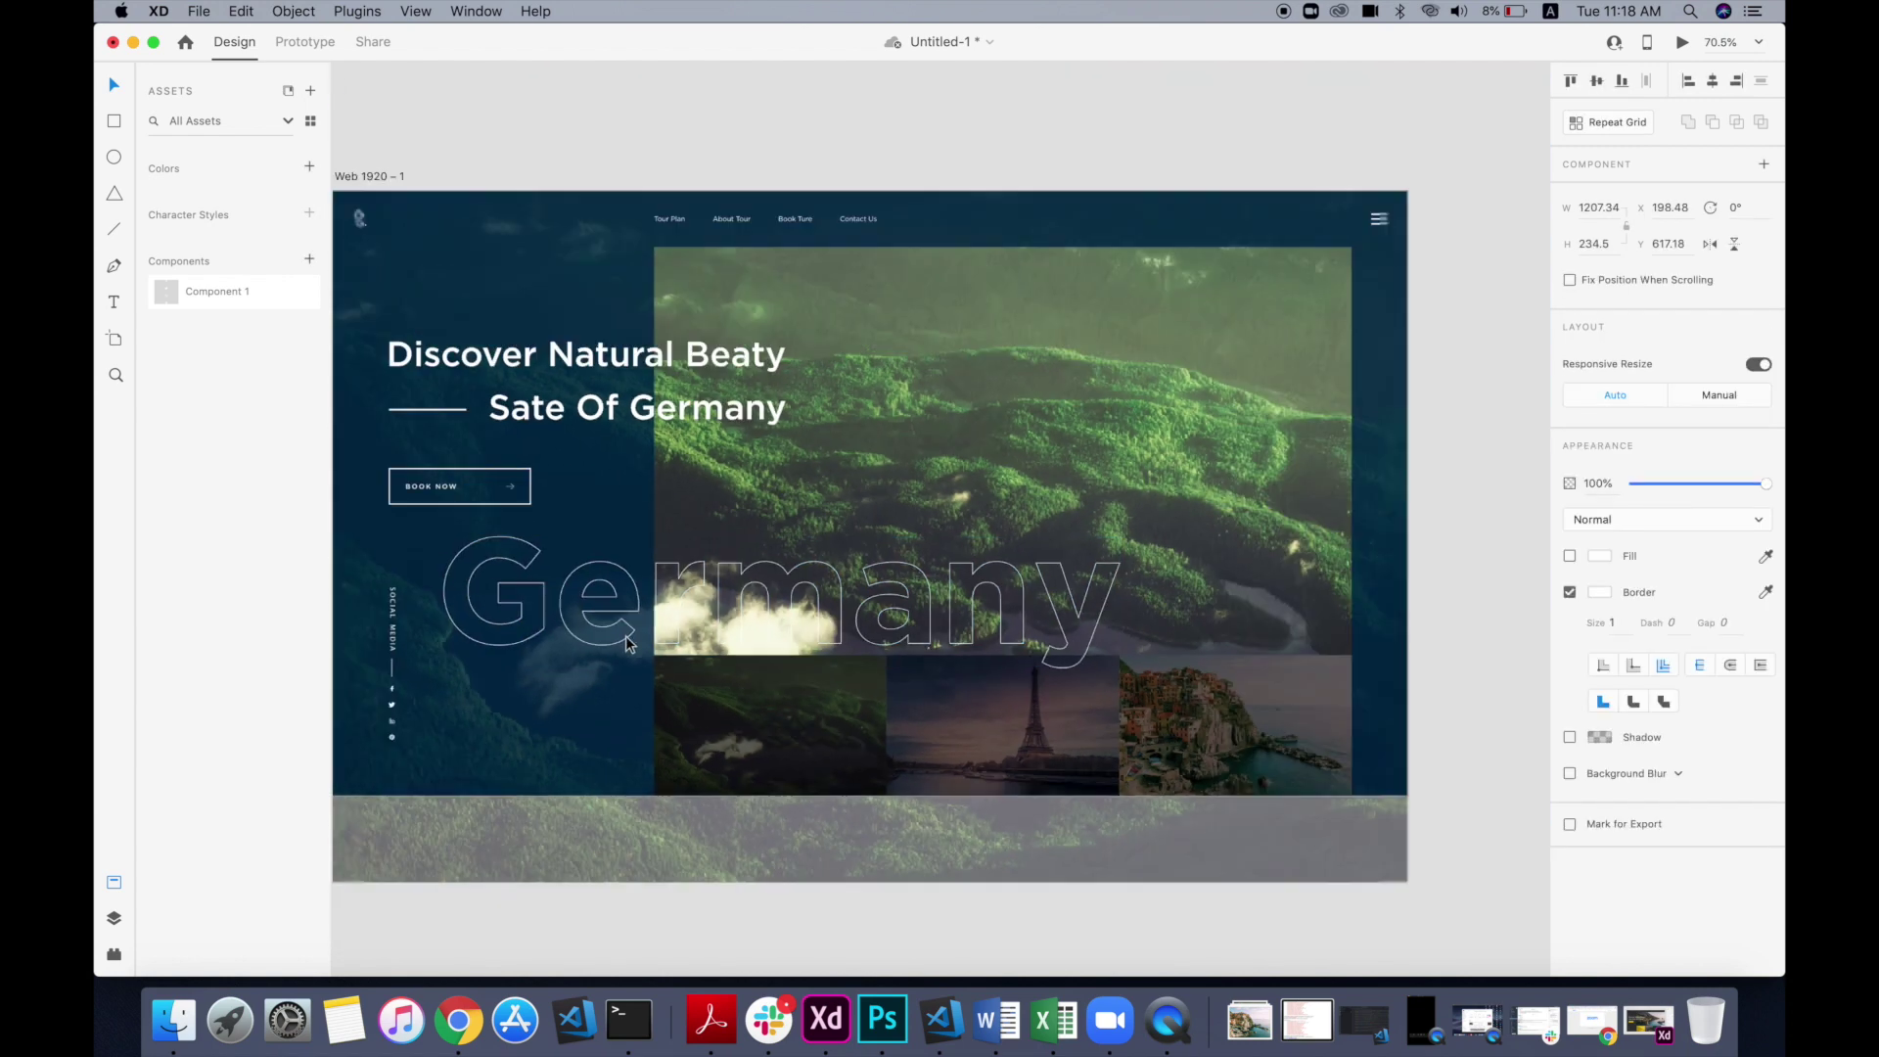
scroll(626, 636, down, 3)
drag(1081, 666, 1041, 655)
key(Up)
key(Up)
key(Up)
key(Up)
key(Up)
key(Up)
key(Up)
key(Up)
key(Up)
key(Up)
key(Up)
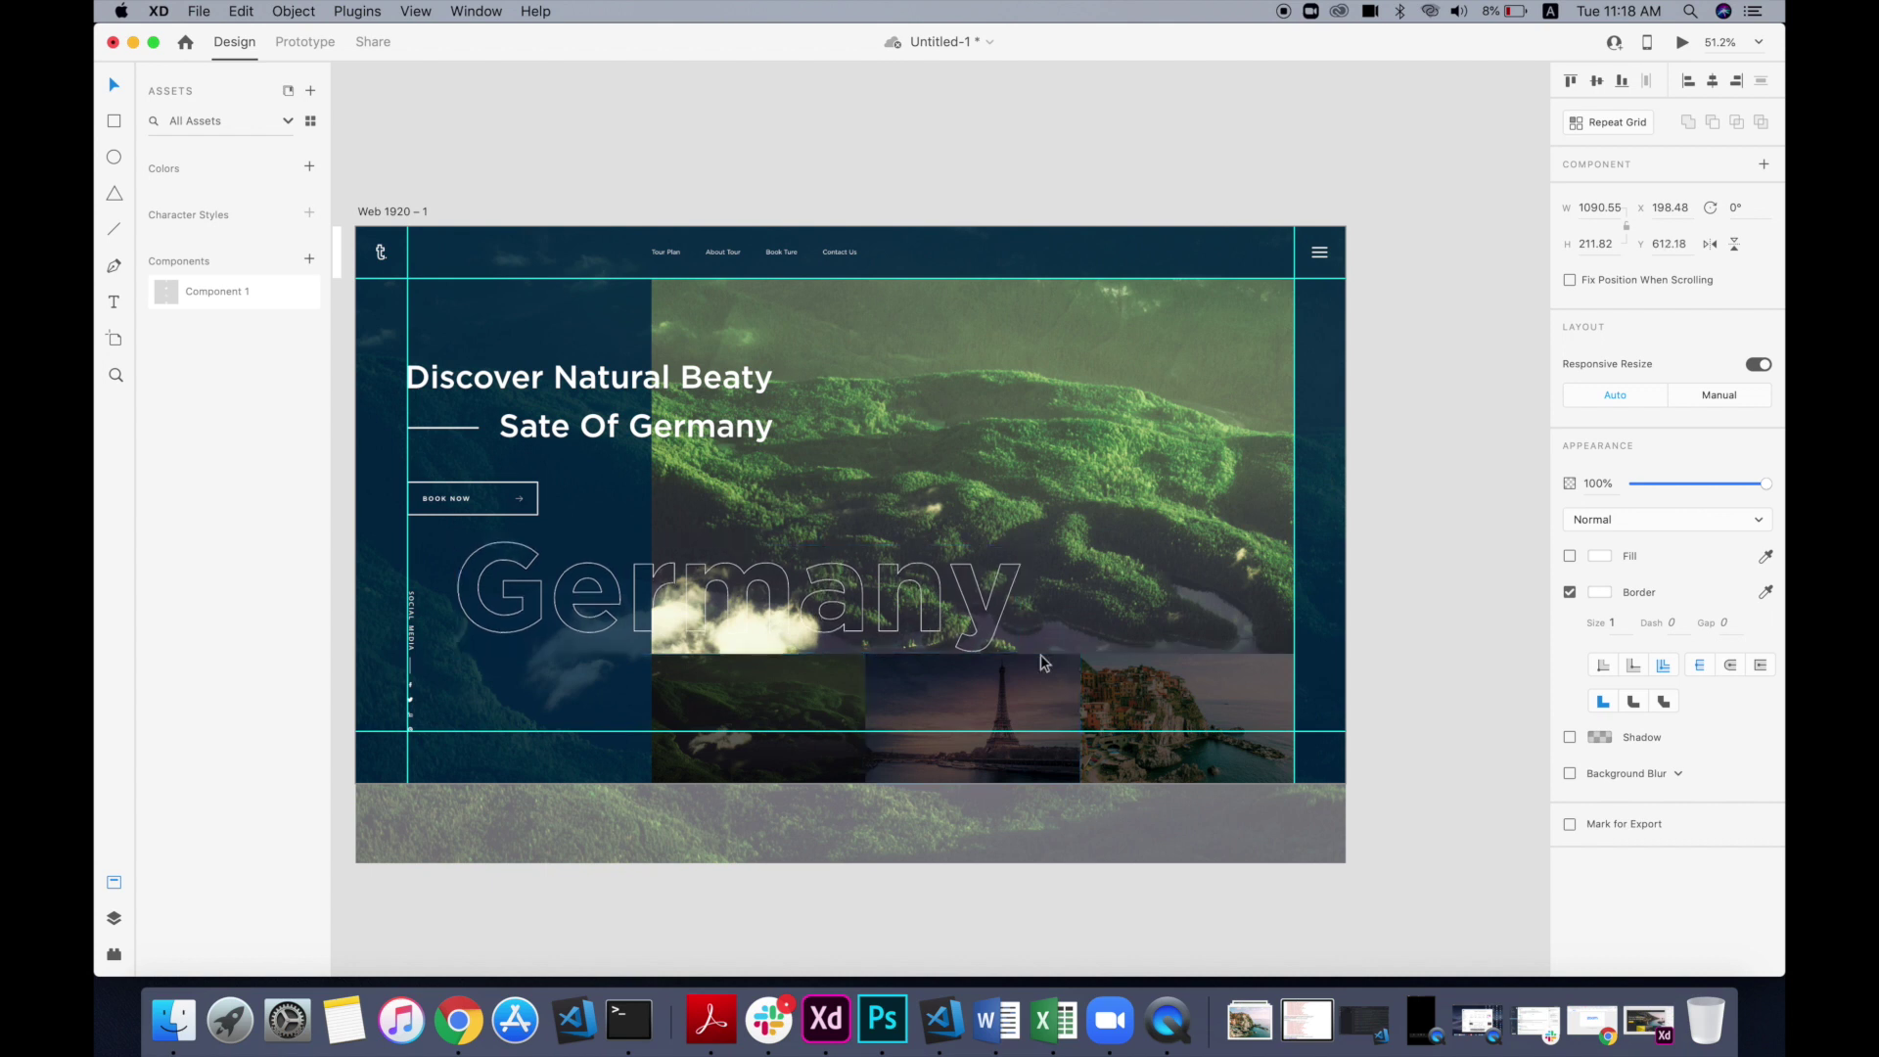
Step: Align the outlined Germany lettering to the artboard's right edge, raise it slightly and try different horizontal offsets
click(1738, 80)
key(shift+Up)
key(shift+Up)
key(shift+Right)
key(shift+Right)
key(shift+Right)
key(shift+Right)
key(shift+Right)
key(shift+Right)
key(shift+Right)
key(shift+Right)
key(shift+Right)
key(shift+Right)
key(shift+Right)
key(shift+Right)
key(shift+Right)
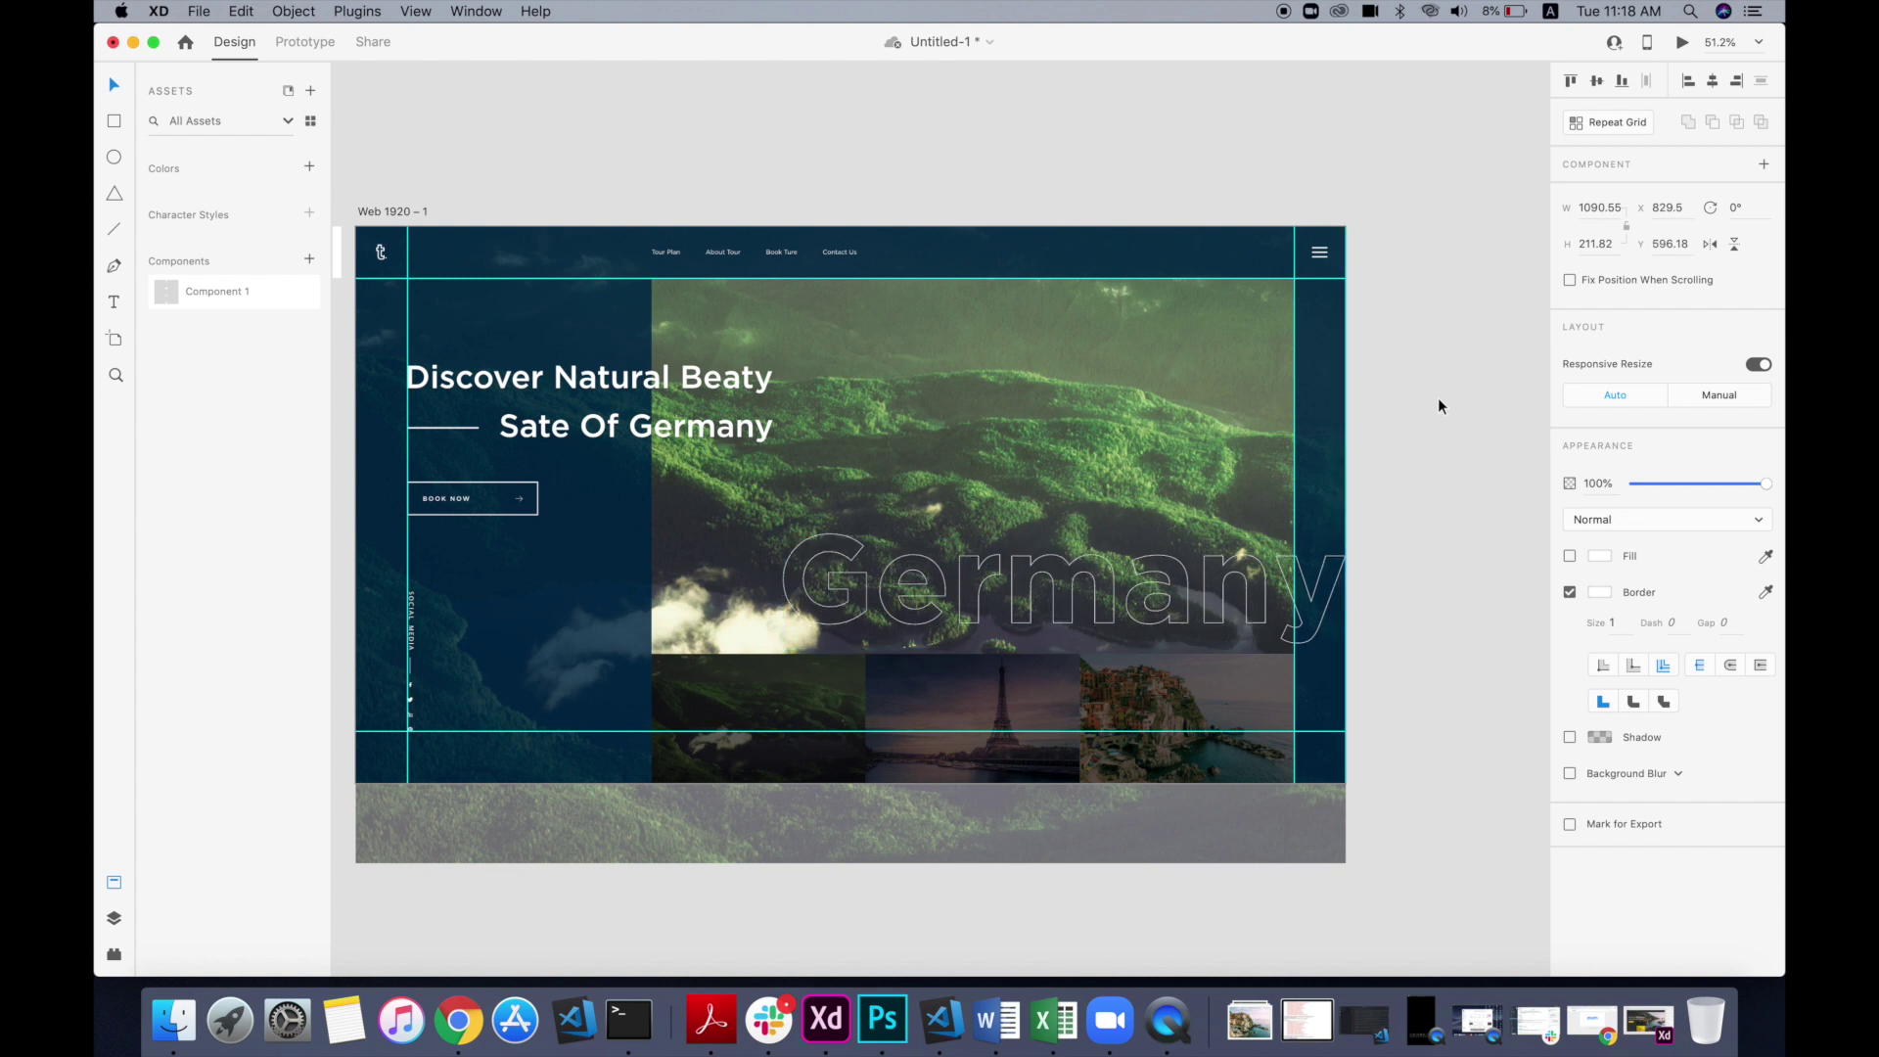
key(shift+Left)
key(shift+Left)
key(shift+Left)
key(shift+Left)
key(shift+Left)
key(shift+Left)
key(shift+Left)
key(shift+Left)
key(shift+Left)
key(shift+Left)
key(shift+Left)
key(shift+Left)
key(shift+Left)
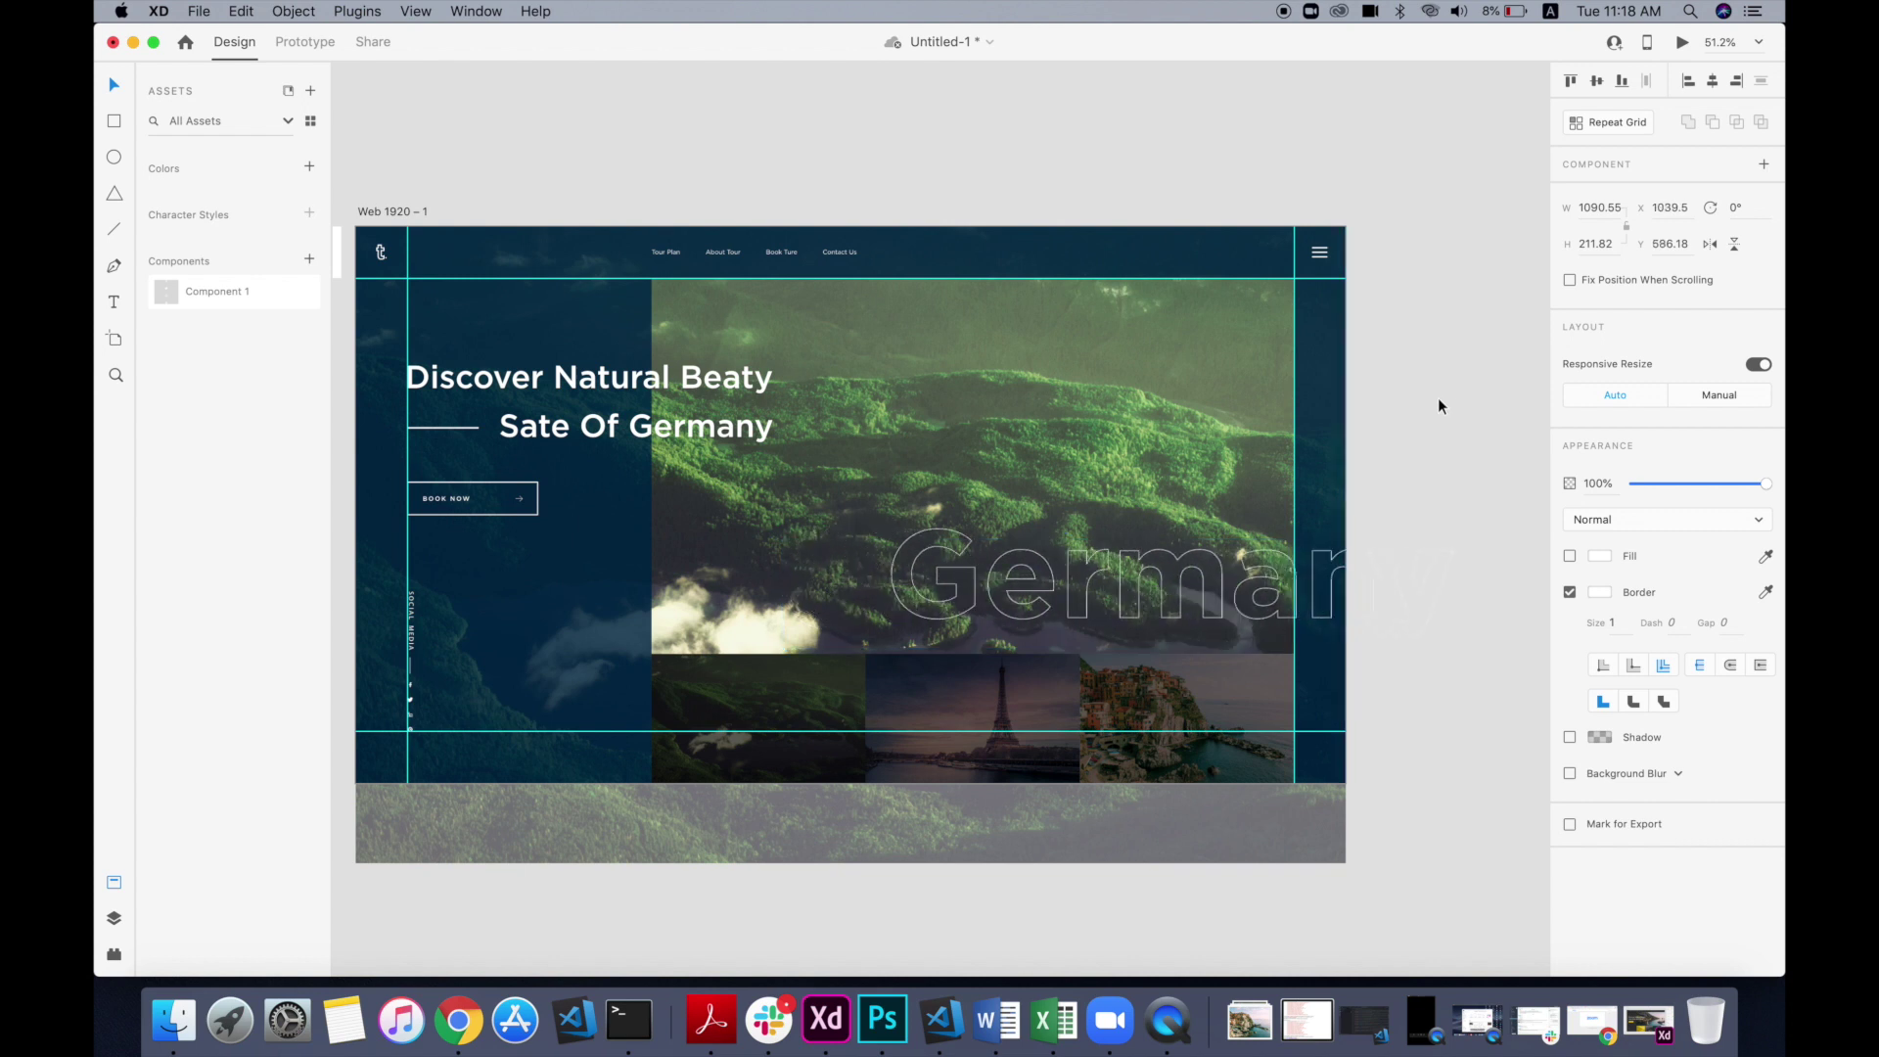
Step: Try rotating the Germany lettering 90° and placing it smaller along the main photo's right edge, then undo it
text(90)
key(Return)
drag(1119, 864, 1068, 599)
click(1038, 364)
drag(1065, 331, 1313, 367)
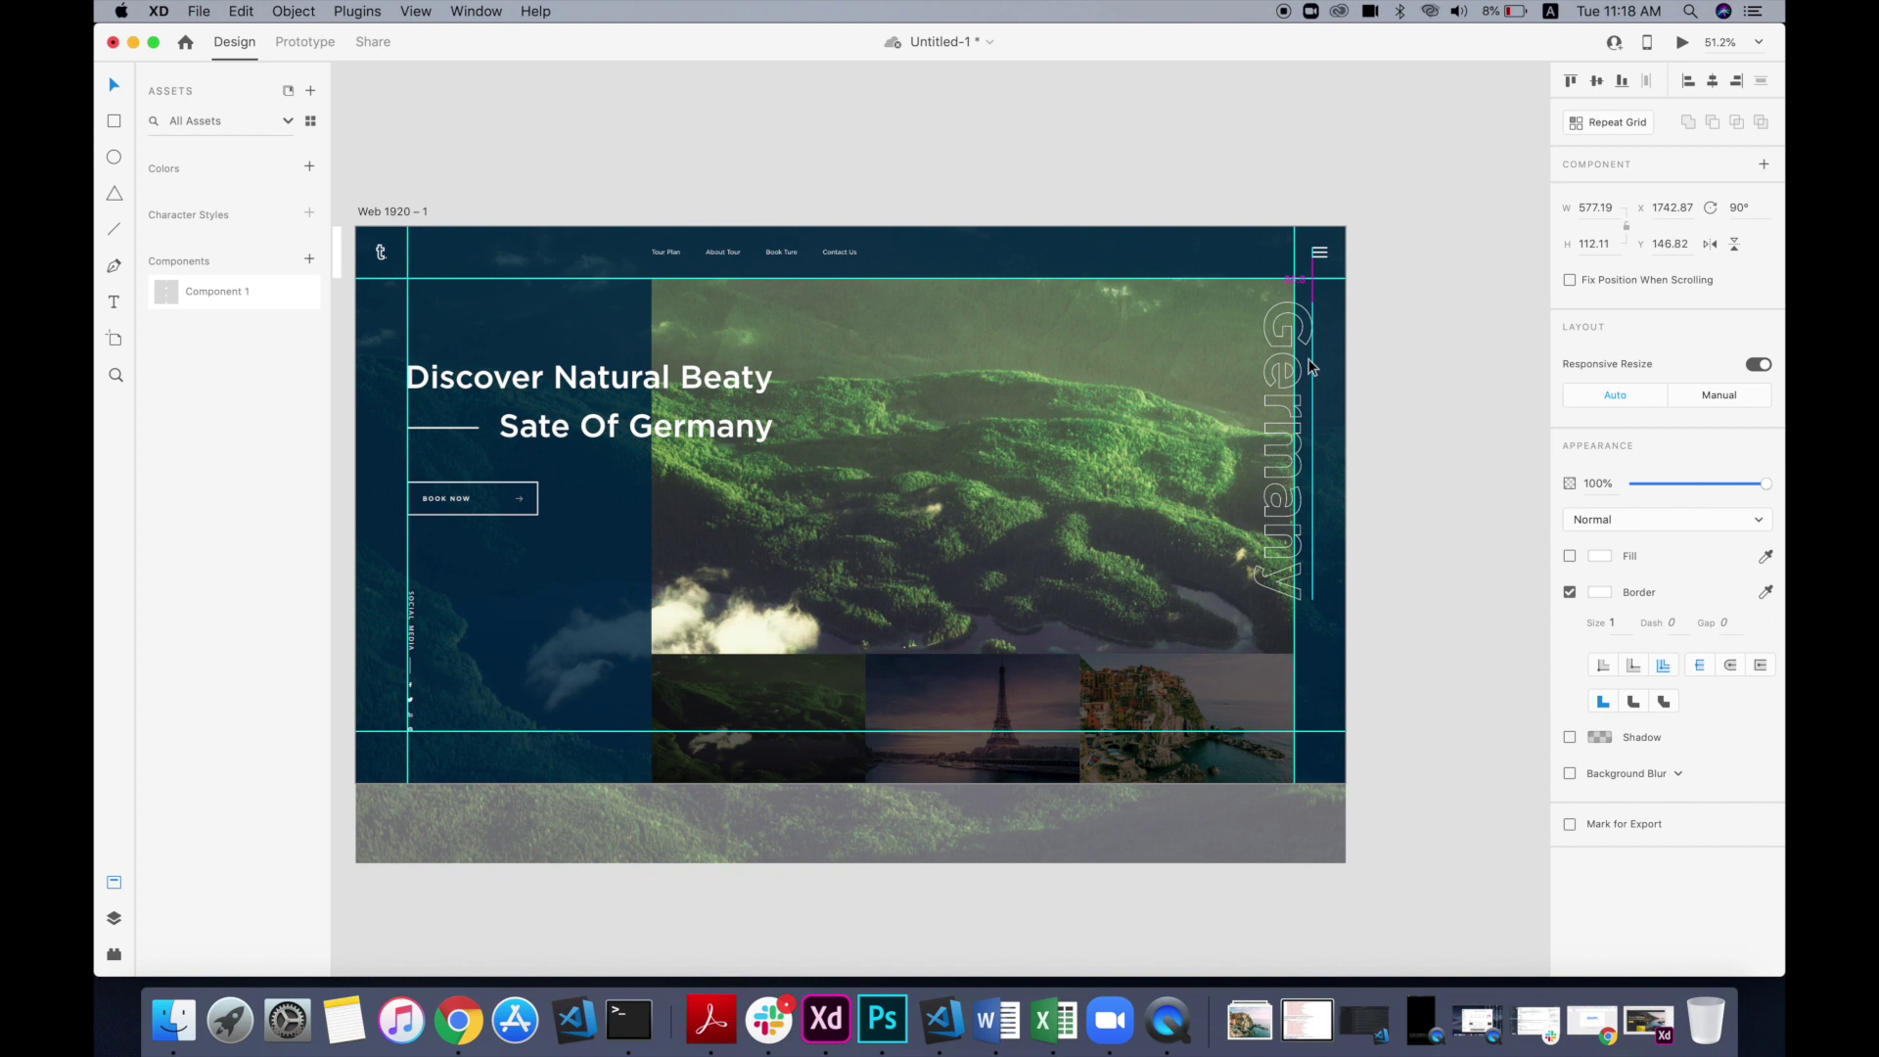
key(super+z)
key(super+z)
key(super+z)
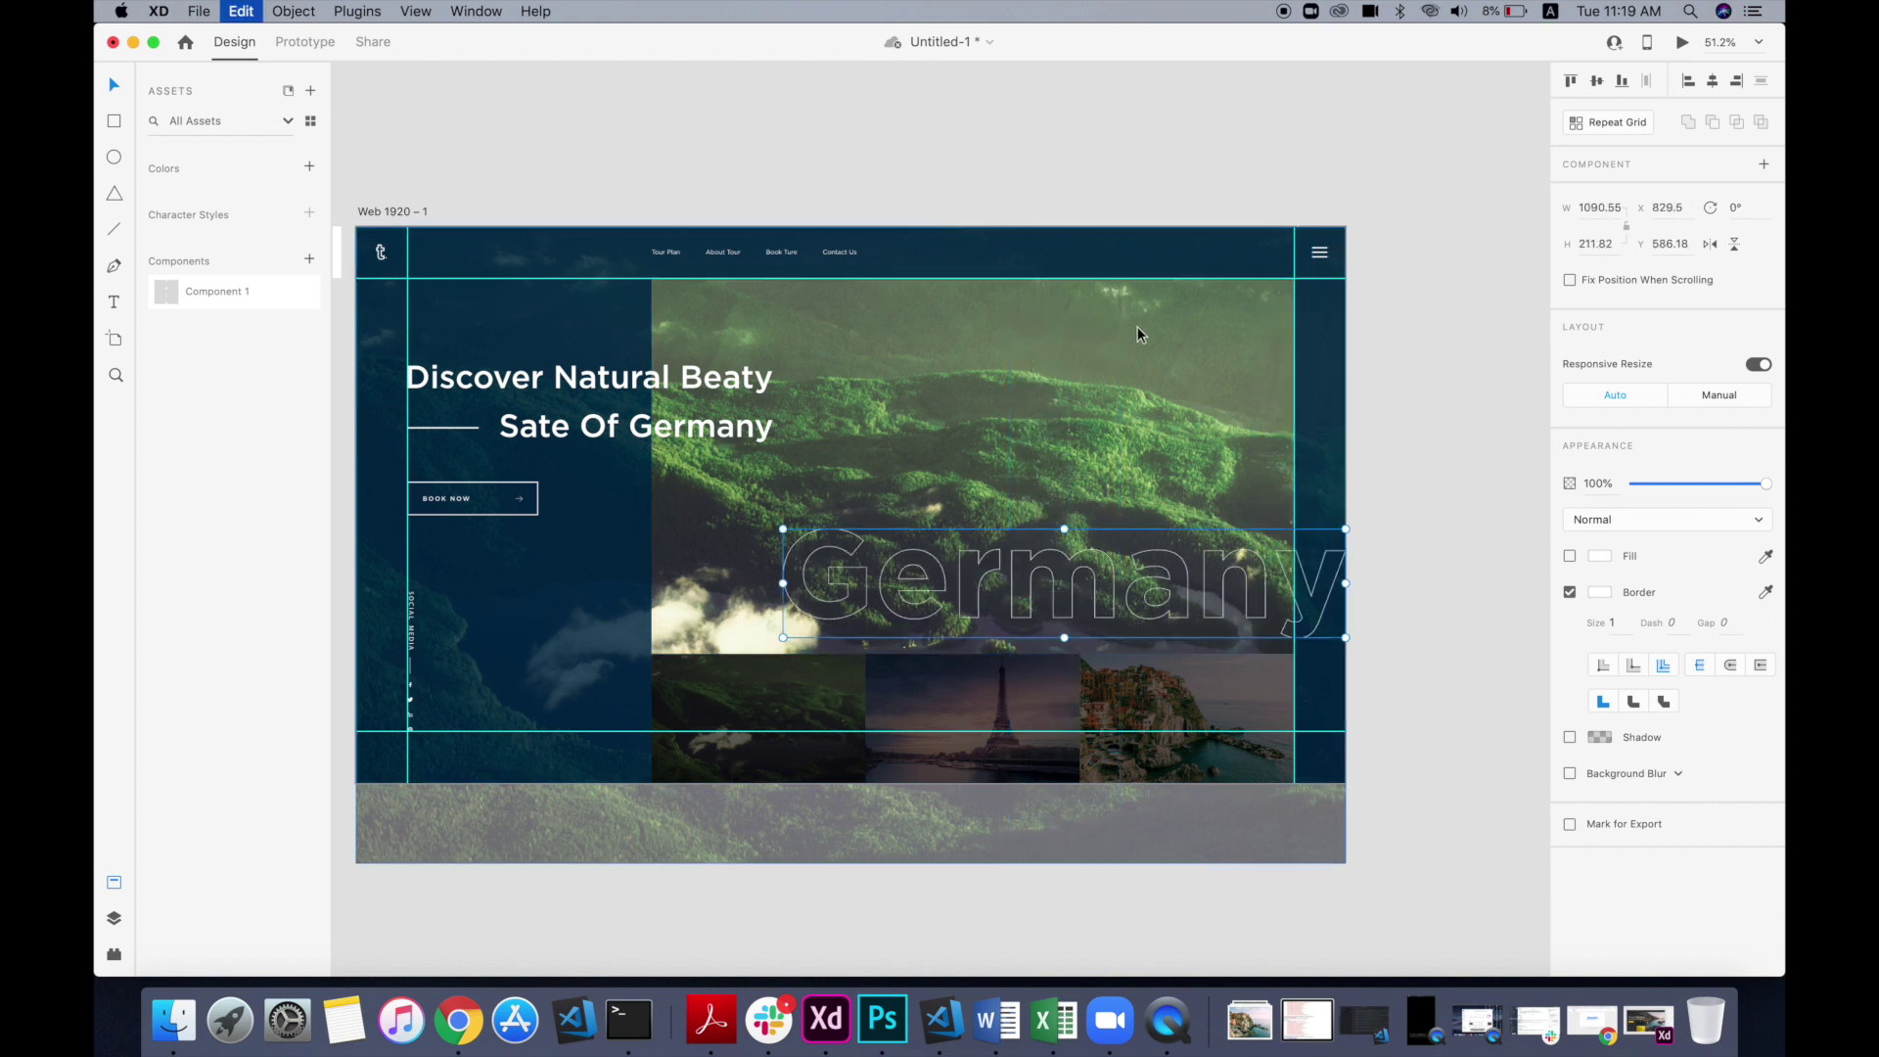
Step: Shrink the outlined Germany lettering to about 625 × 121 px and place it above the first two photo tiles
drag(1345, 637, 1105, 591)
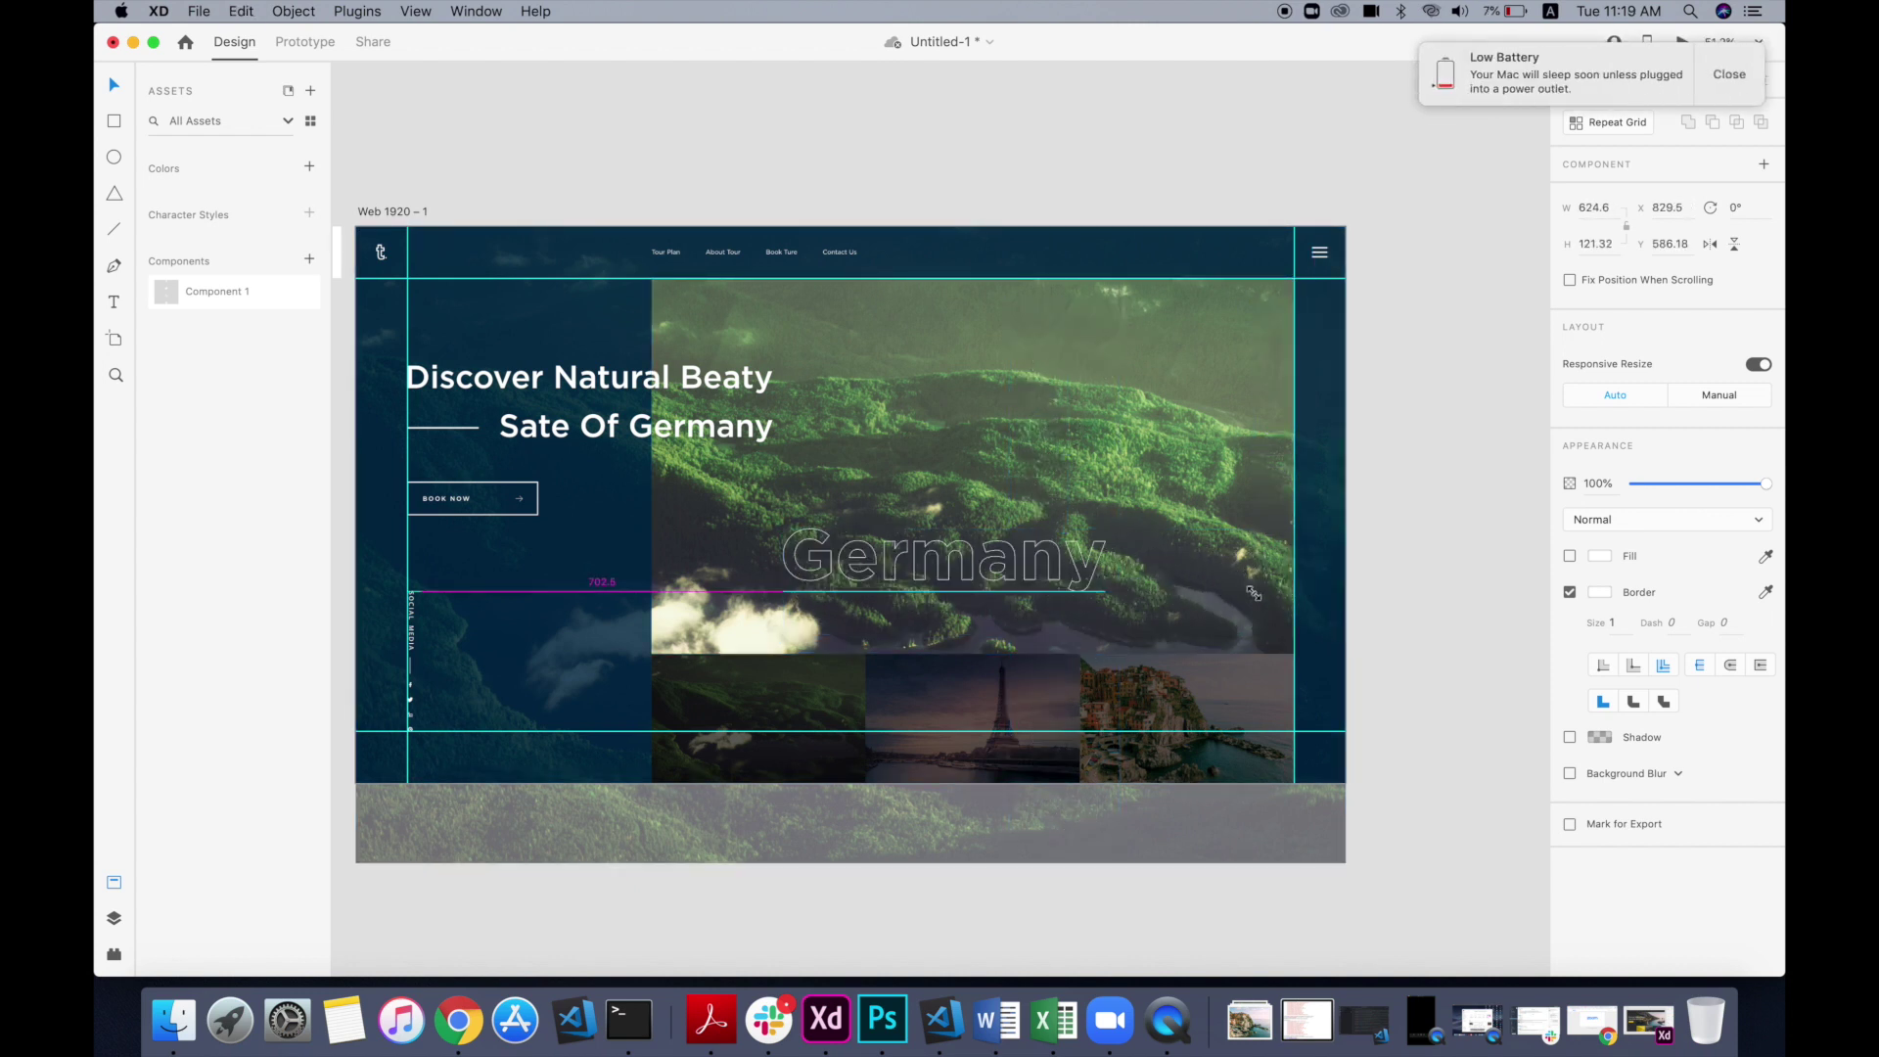
drag(795, 582, 735, 612)
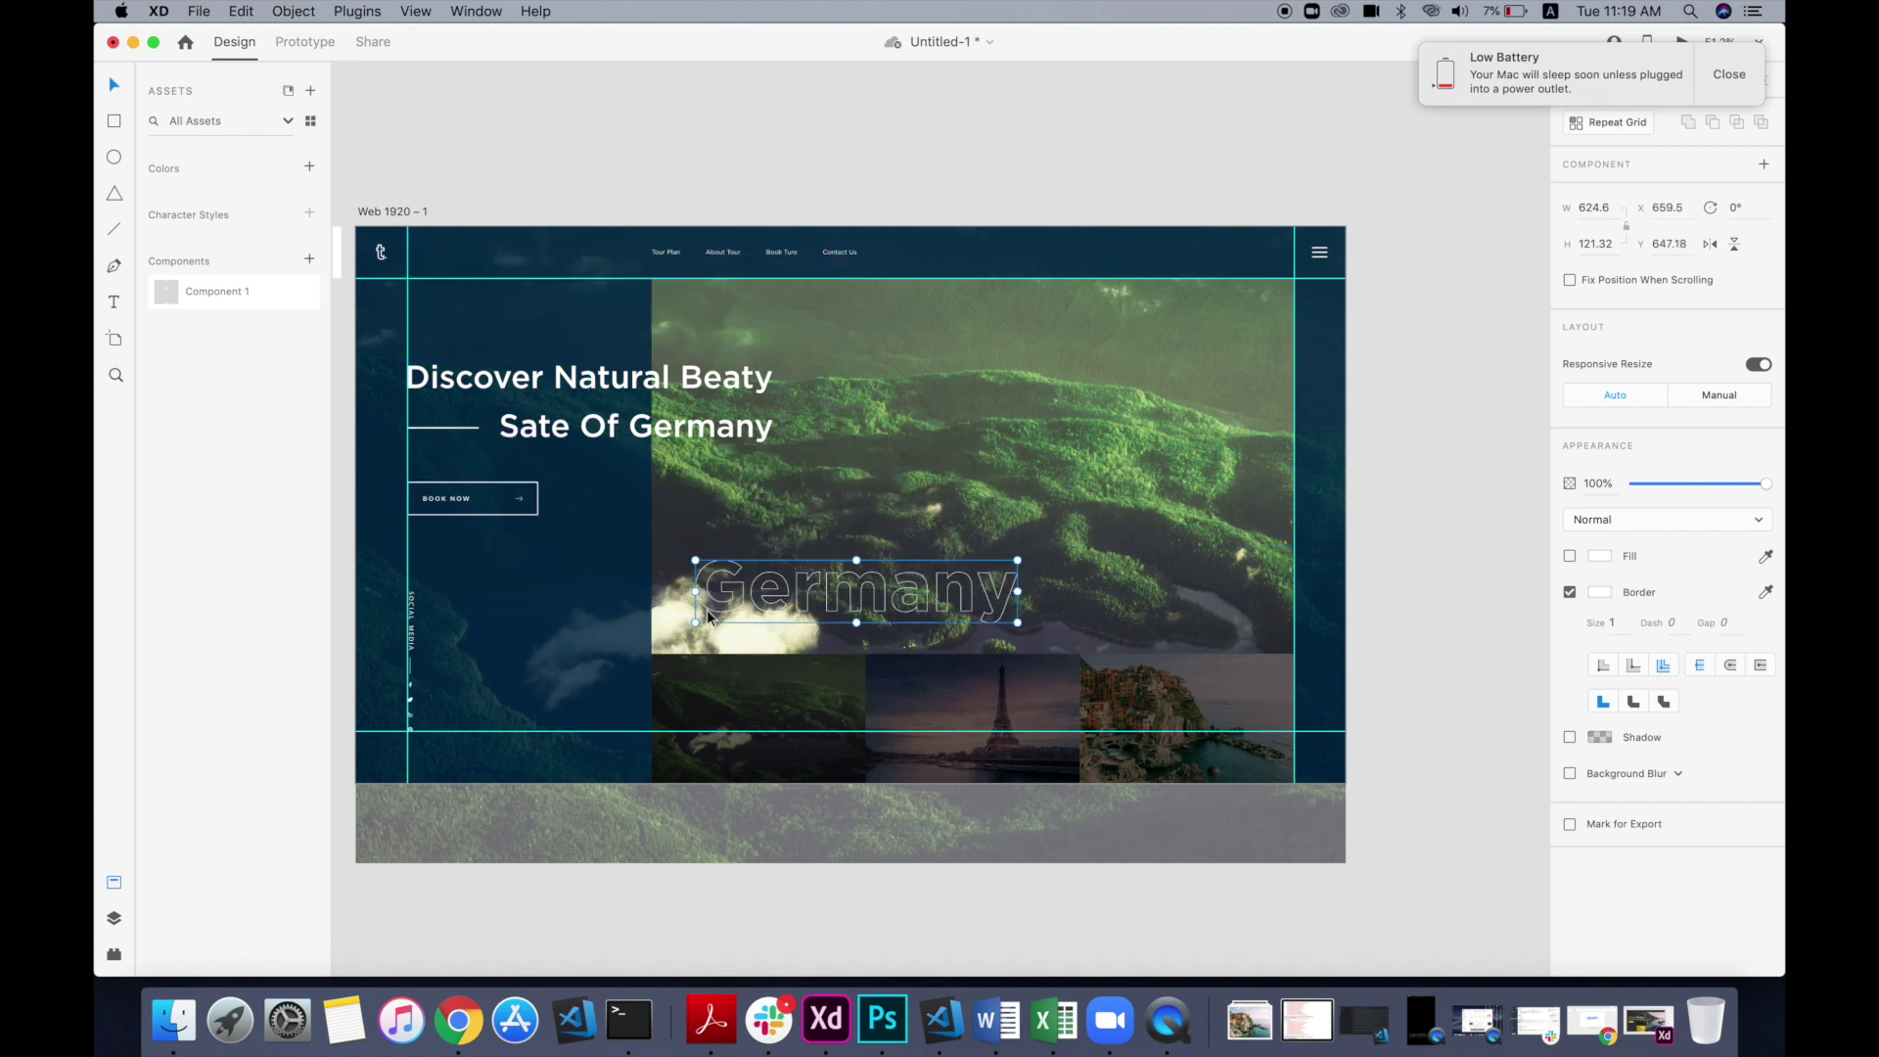
scroll(707, 609, down, 3)
scroll(707, 609, left, 3)
scroll(981, 550, up, 3)
scroll(981, 550, up, 1)
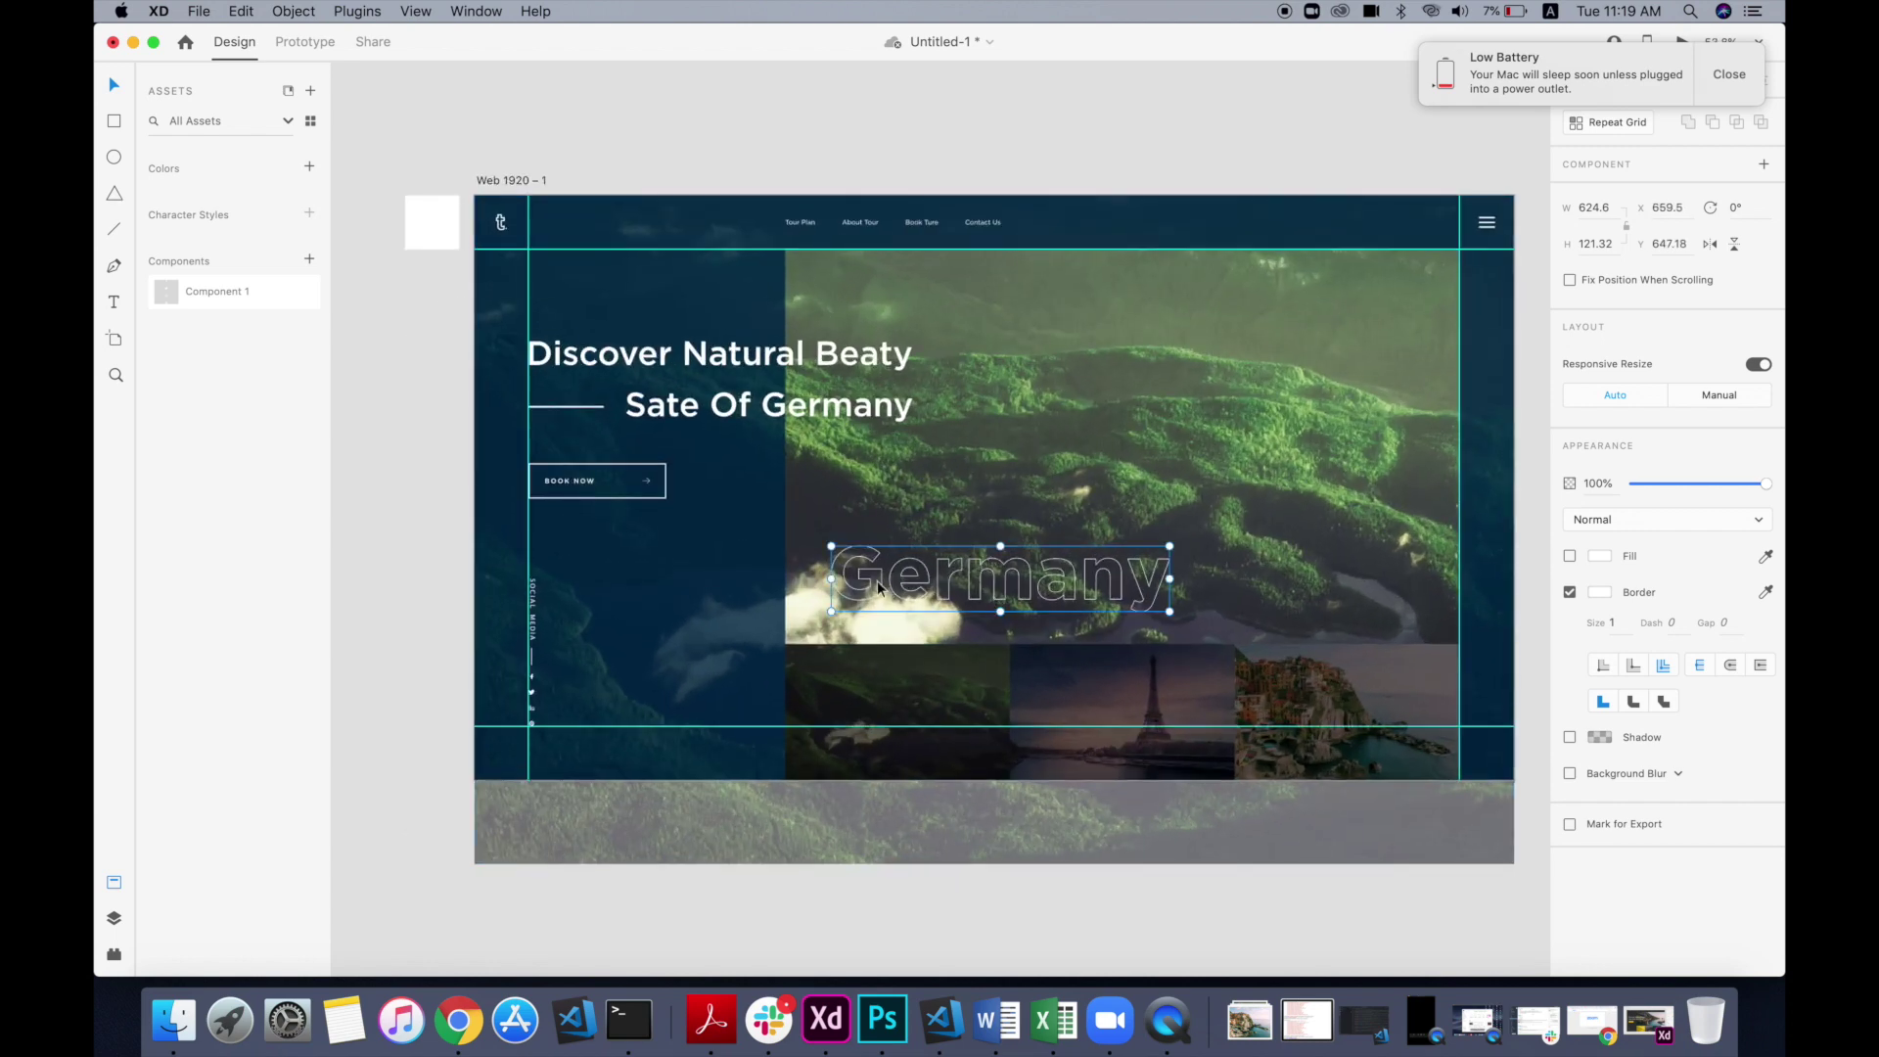
Step: Place the outlined Germany lettering at the artboard's left edge, enlarge it to about 1794 × 349 px and lower it to Y 541
drag(882, 583, 527, 563)
drag(812, 530, 1422, 362)
key(shift+Down)
key(shift+Down)
key(shift+Down)
key(shift+Down)
key(shift+Down)
key(shift+Down)
key(shift+Down)
key(shift+Down)
key(shift+Down)
key(shift+Down)
key(shift+Down)
key(shift+Down)
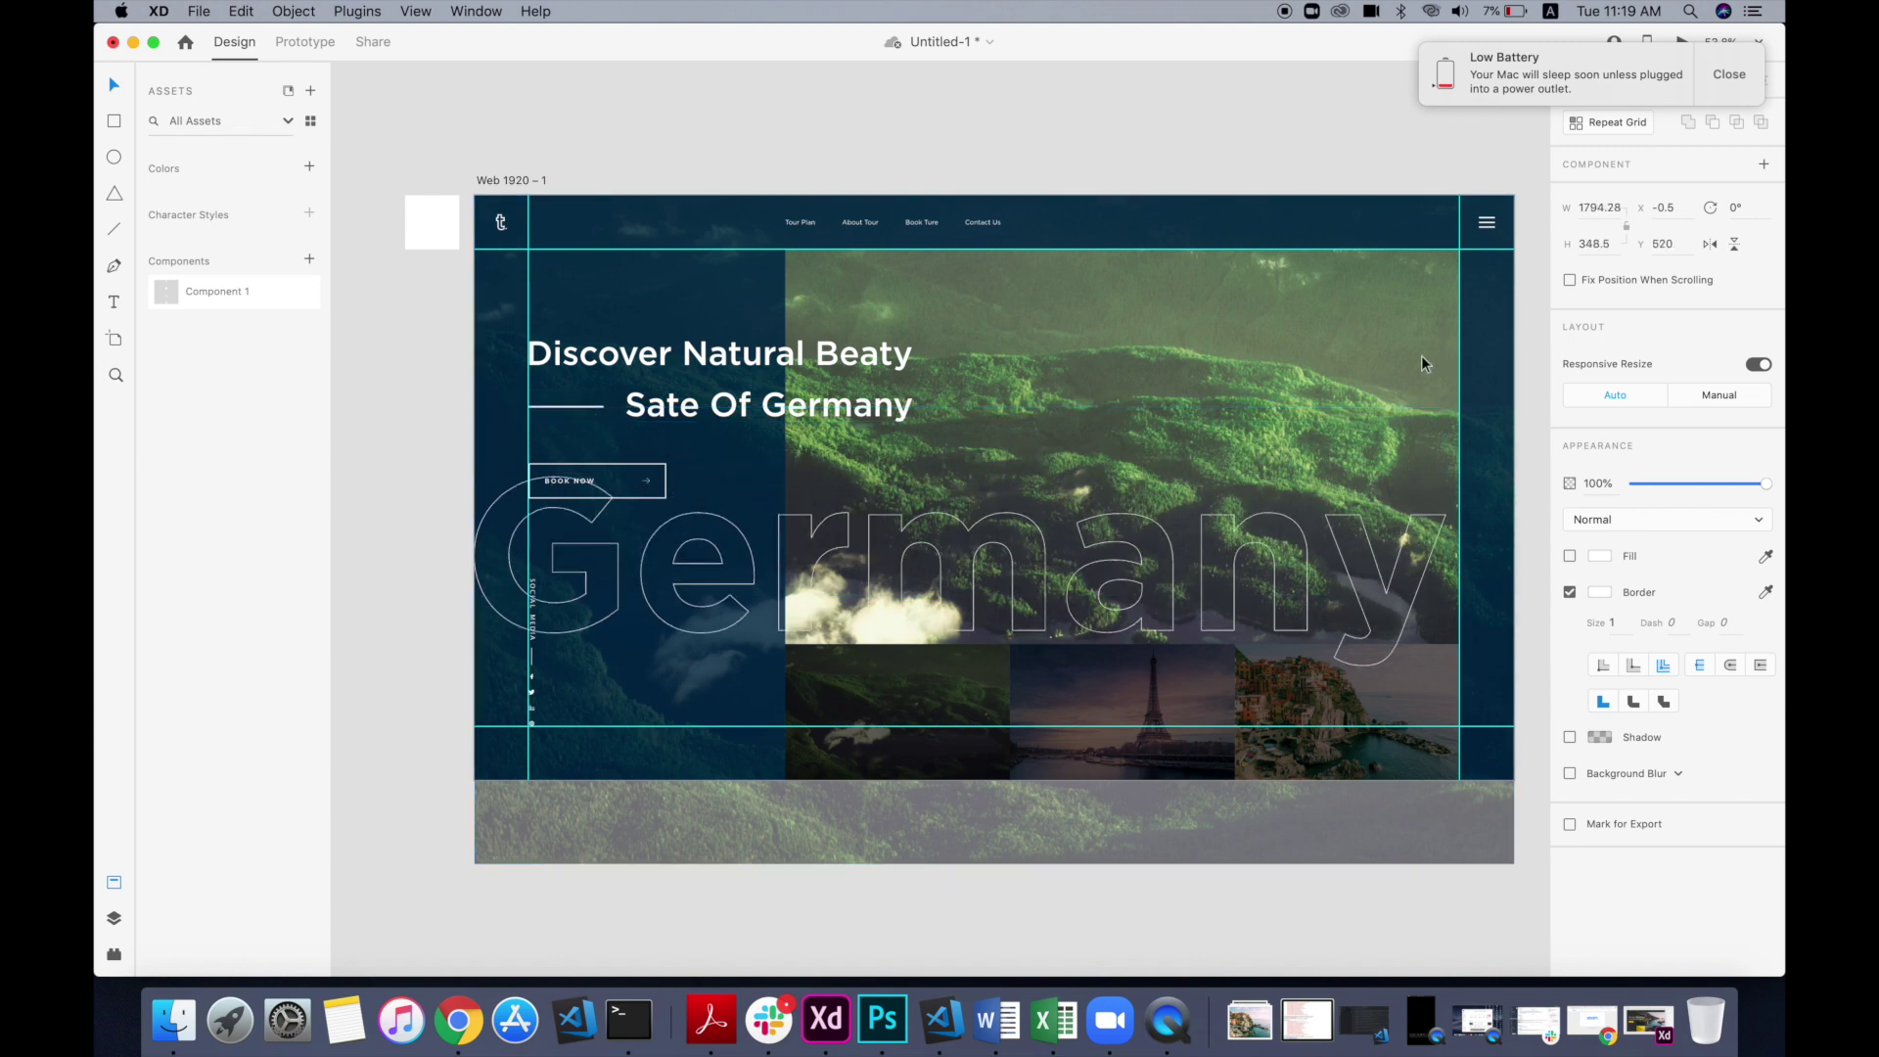
key(Down)
Step: Reduce the outlined Germany lettering's opacity to 29% and scale it to about 1483 × 288 px
drag(1766, 484, 1674, 490)
scroll(1073, 718, down, 2)
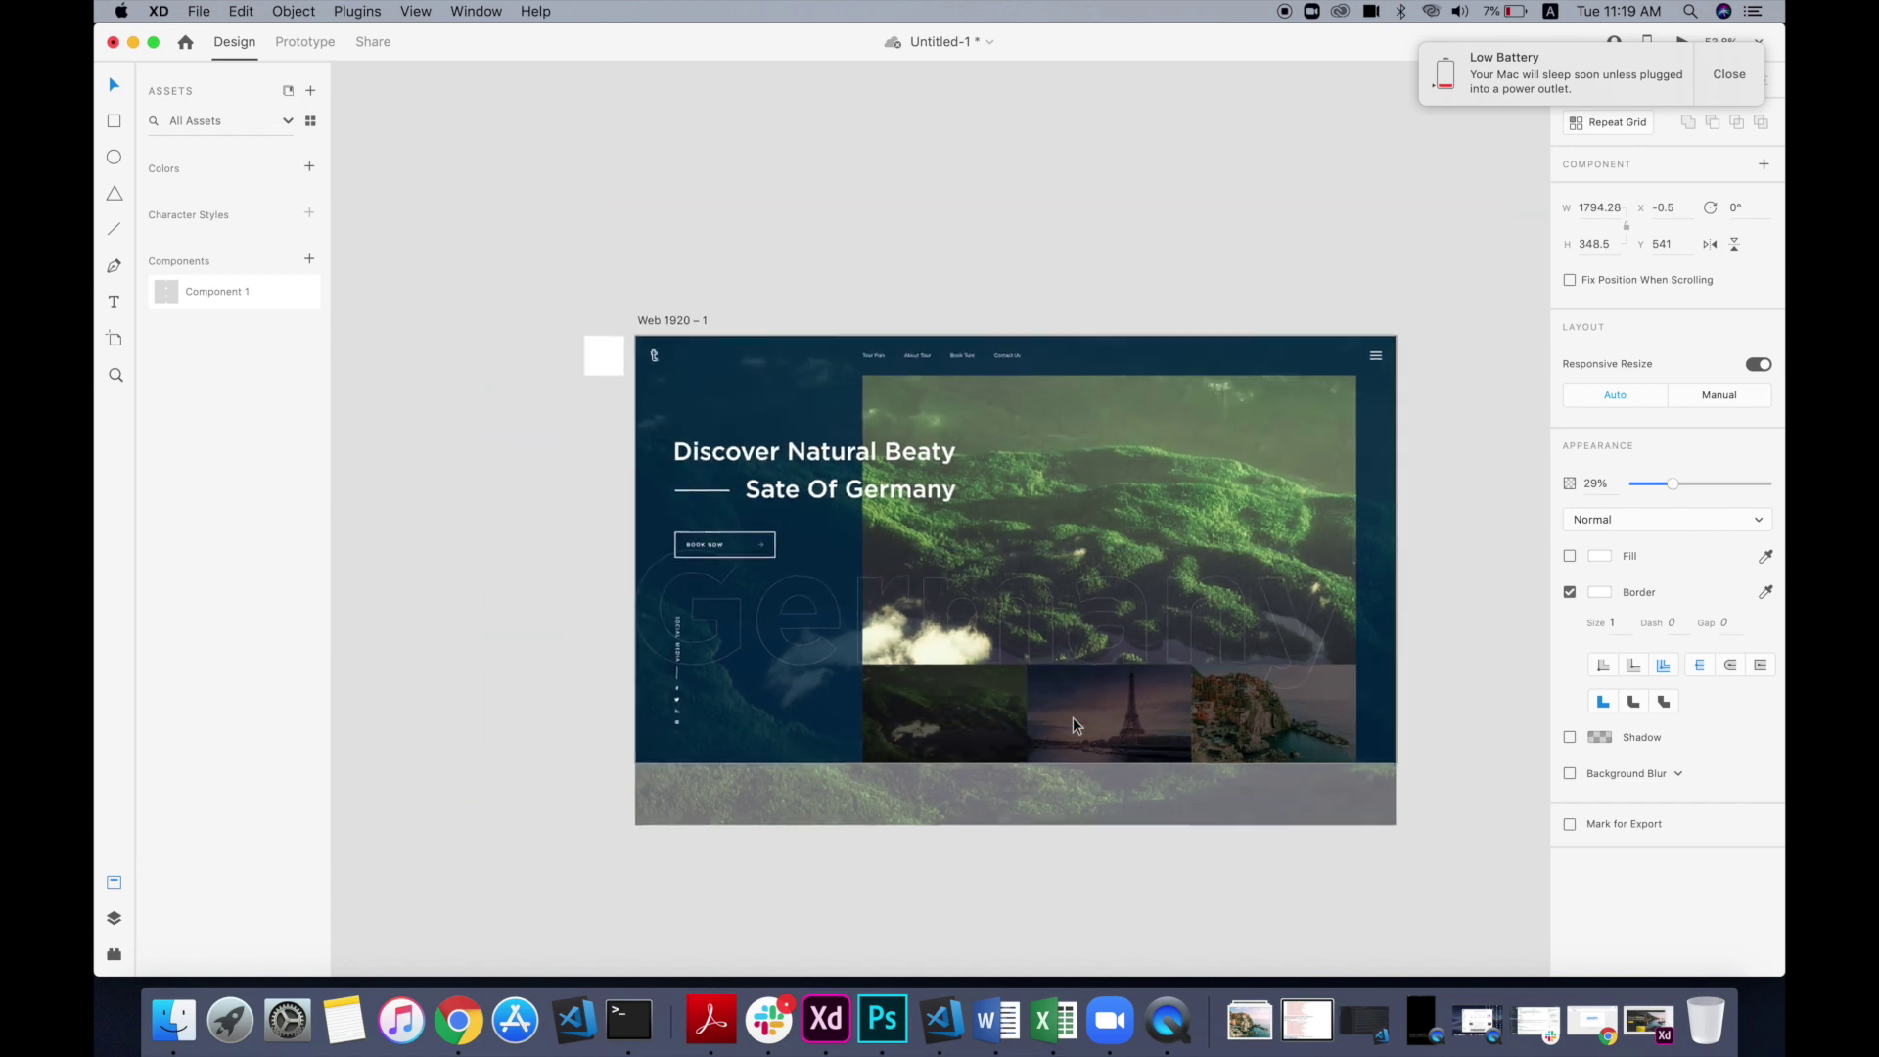
drag(1346, 688, 1223, 667)
scroll(1224, 668, up, 2)
scroll(1224, 668, up, 3)
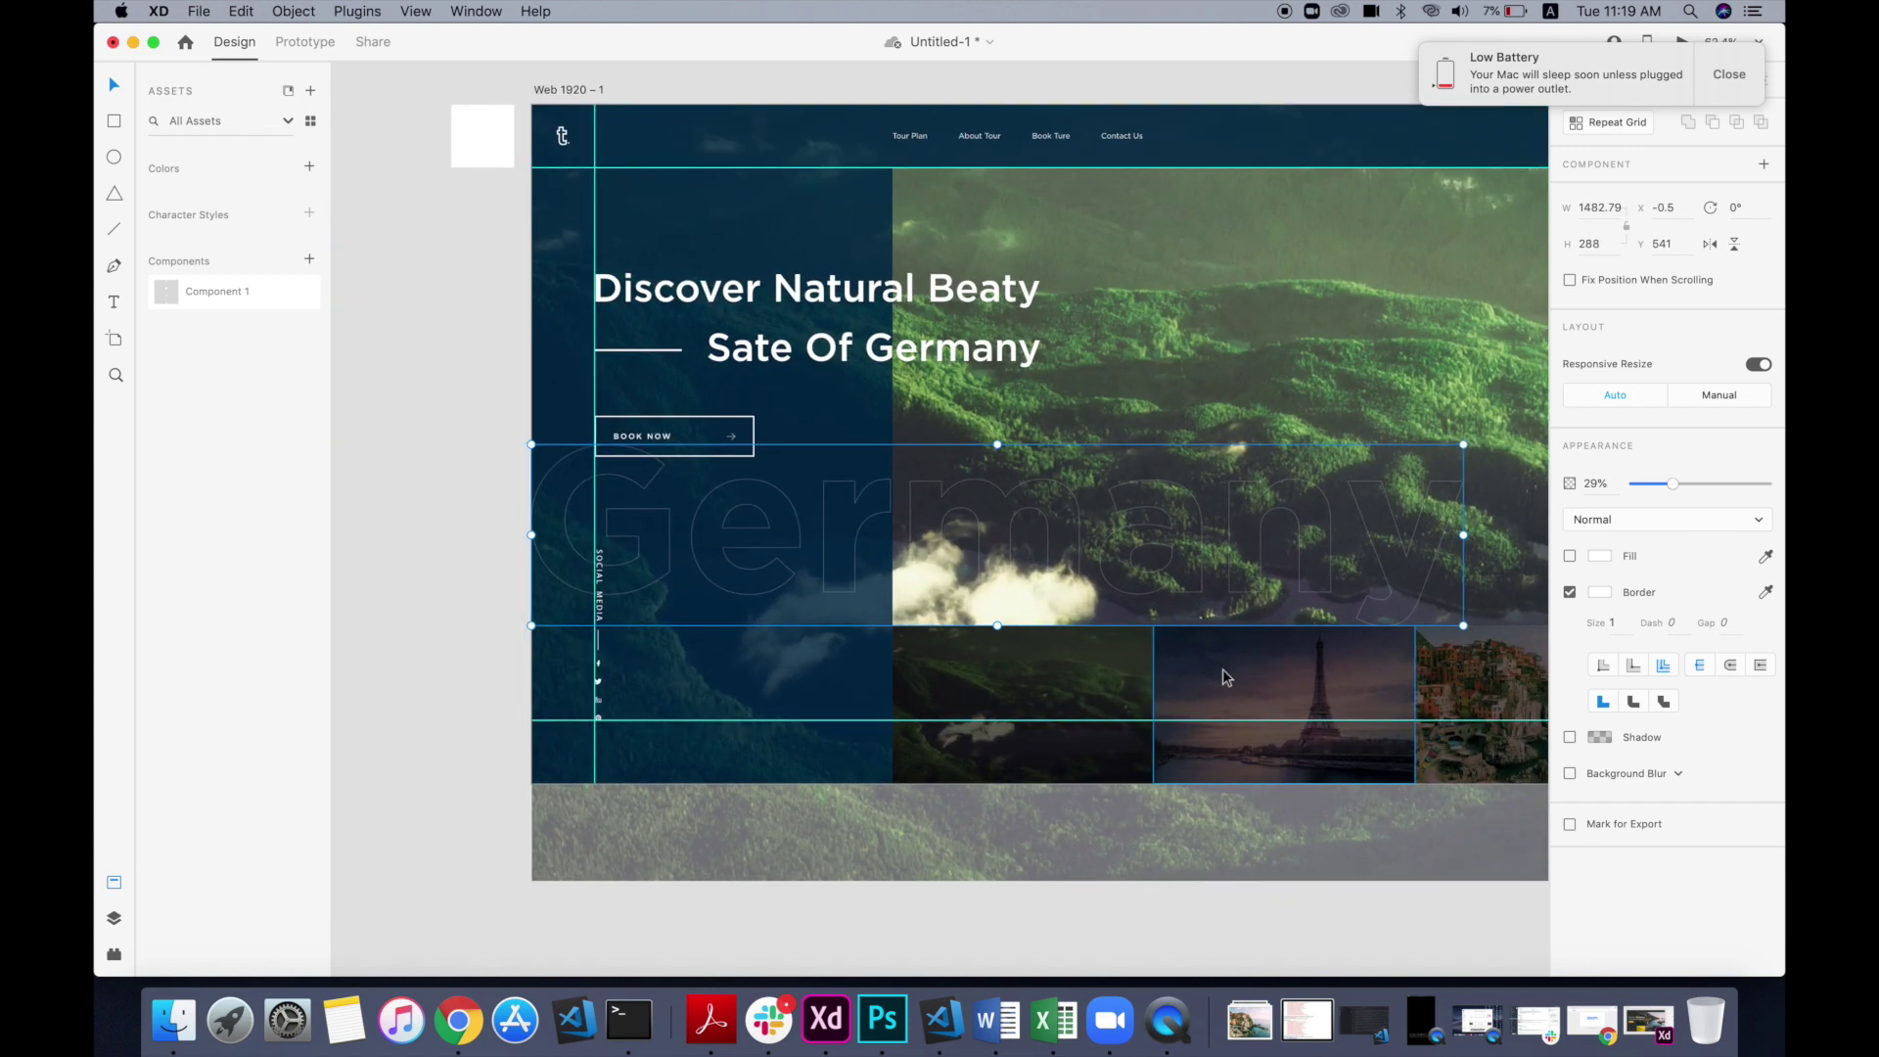
click(343, 765)
scroll(343, 765, down, 2)
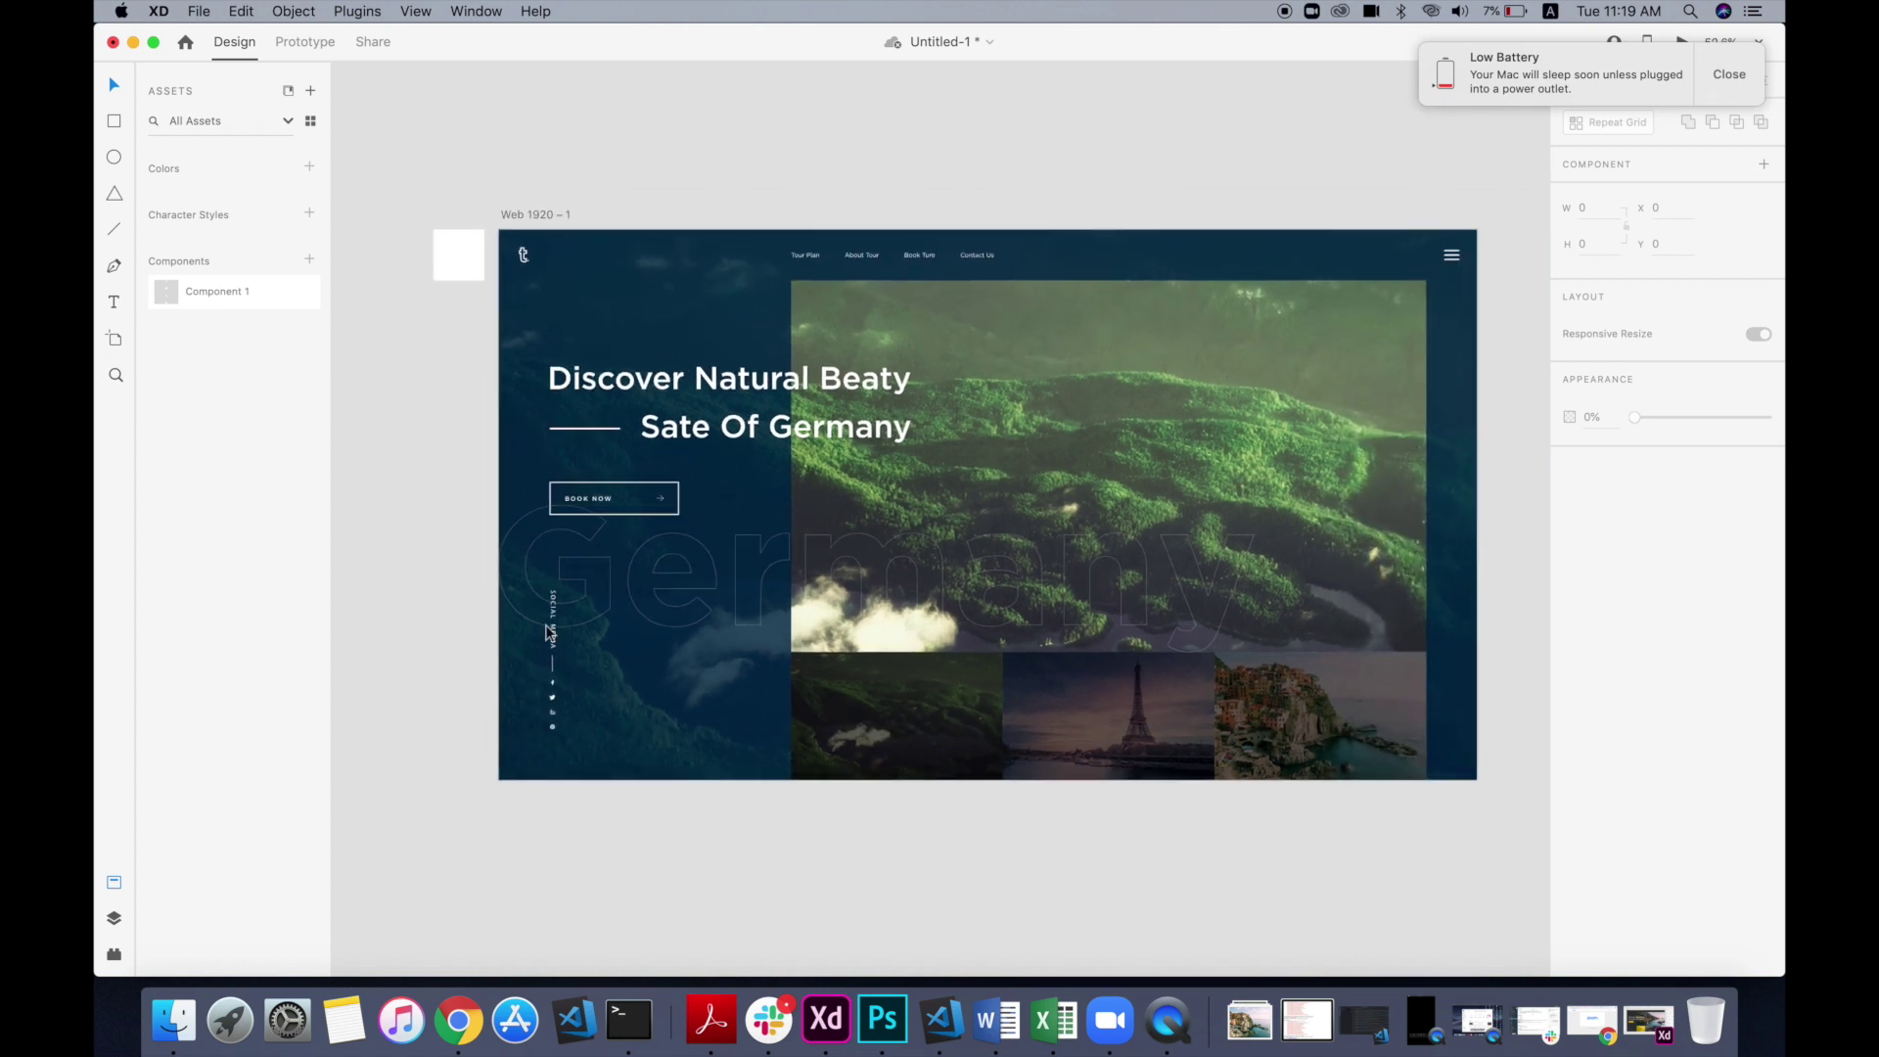
Step: Move the headline and BOOK NOW button down together to Y 343 and save the document
click(581, 507)
double_click(675, 499)
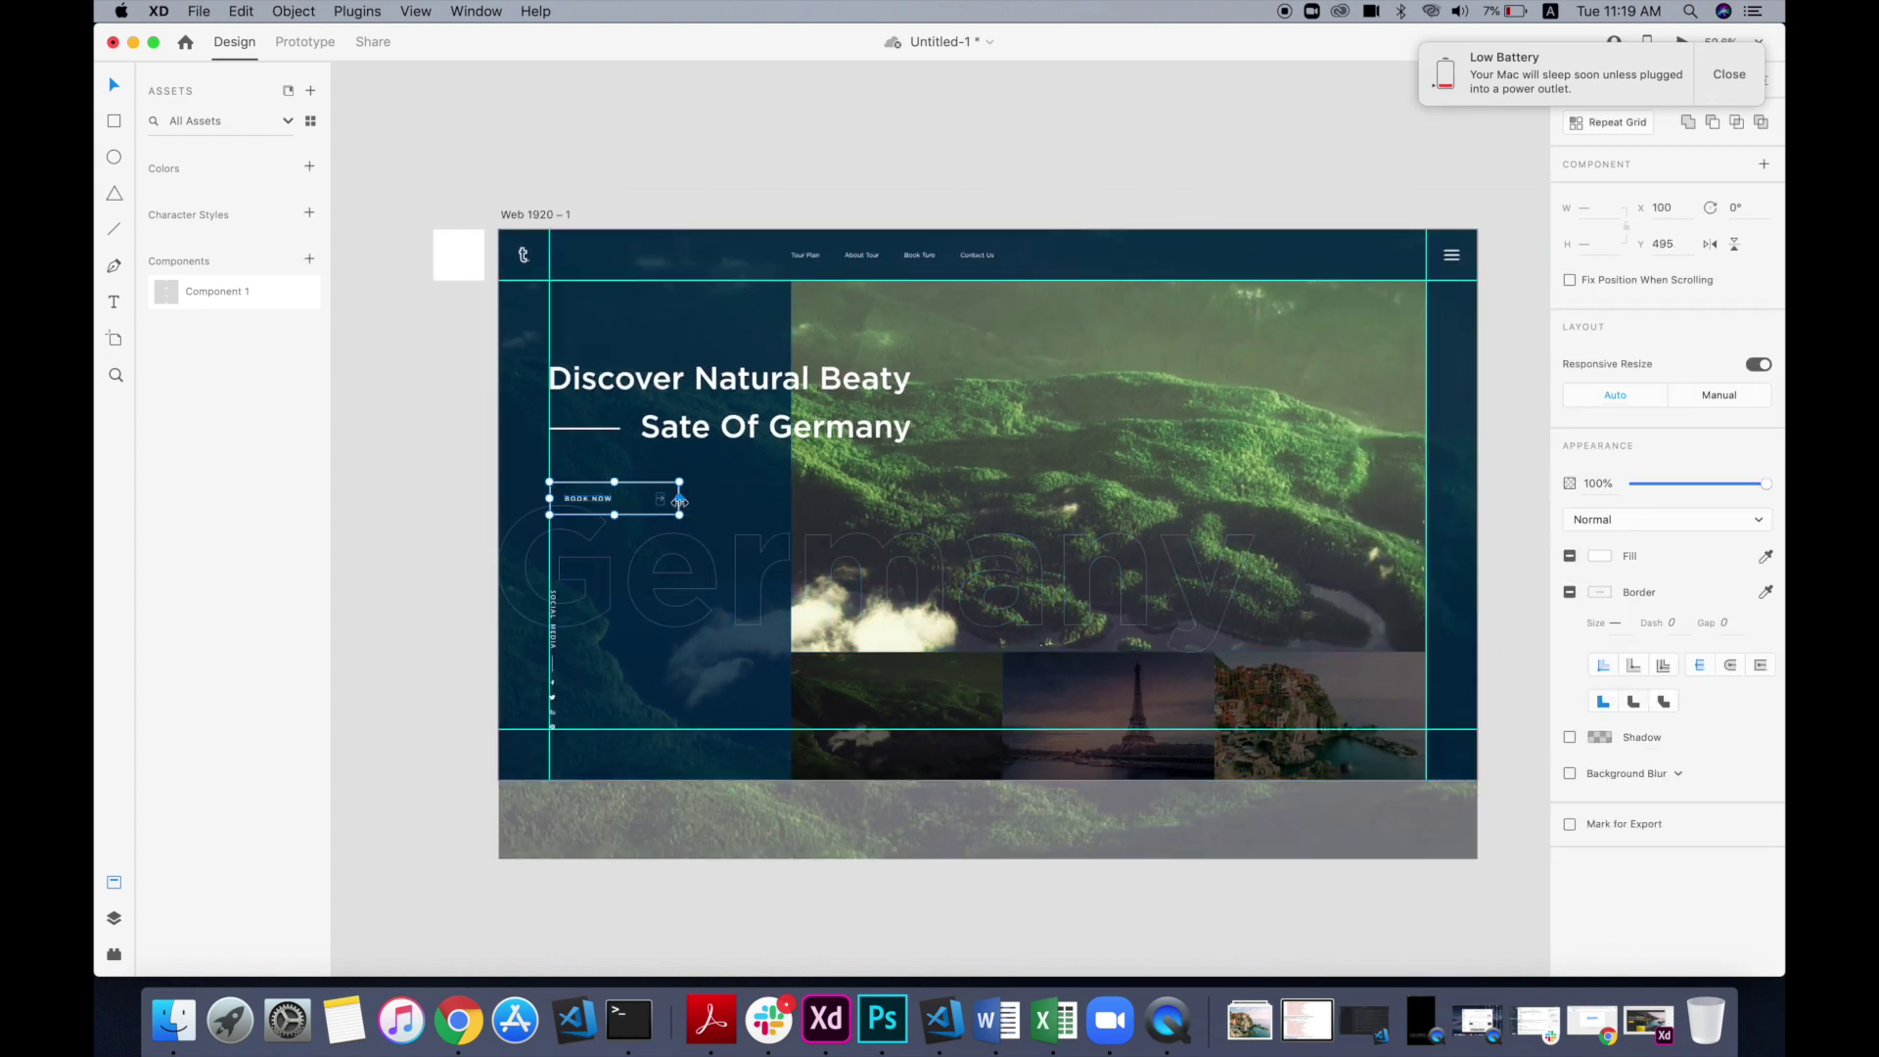
click(666, 390)
drag(665, 389, 687, 420)
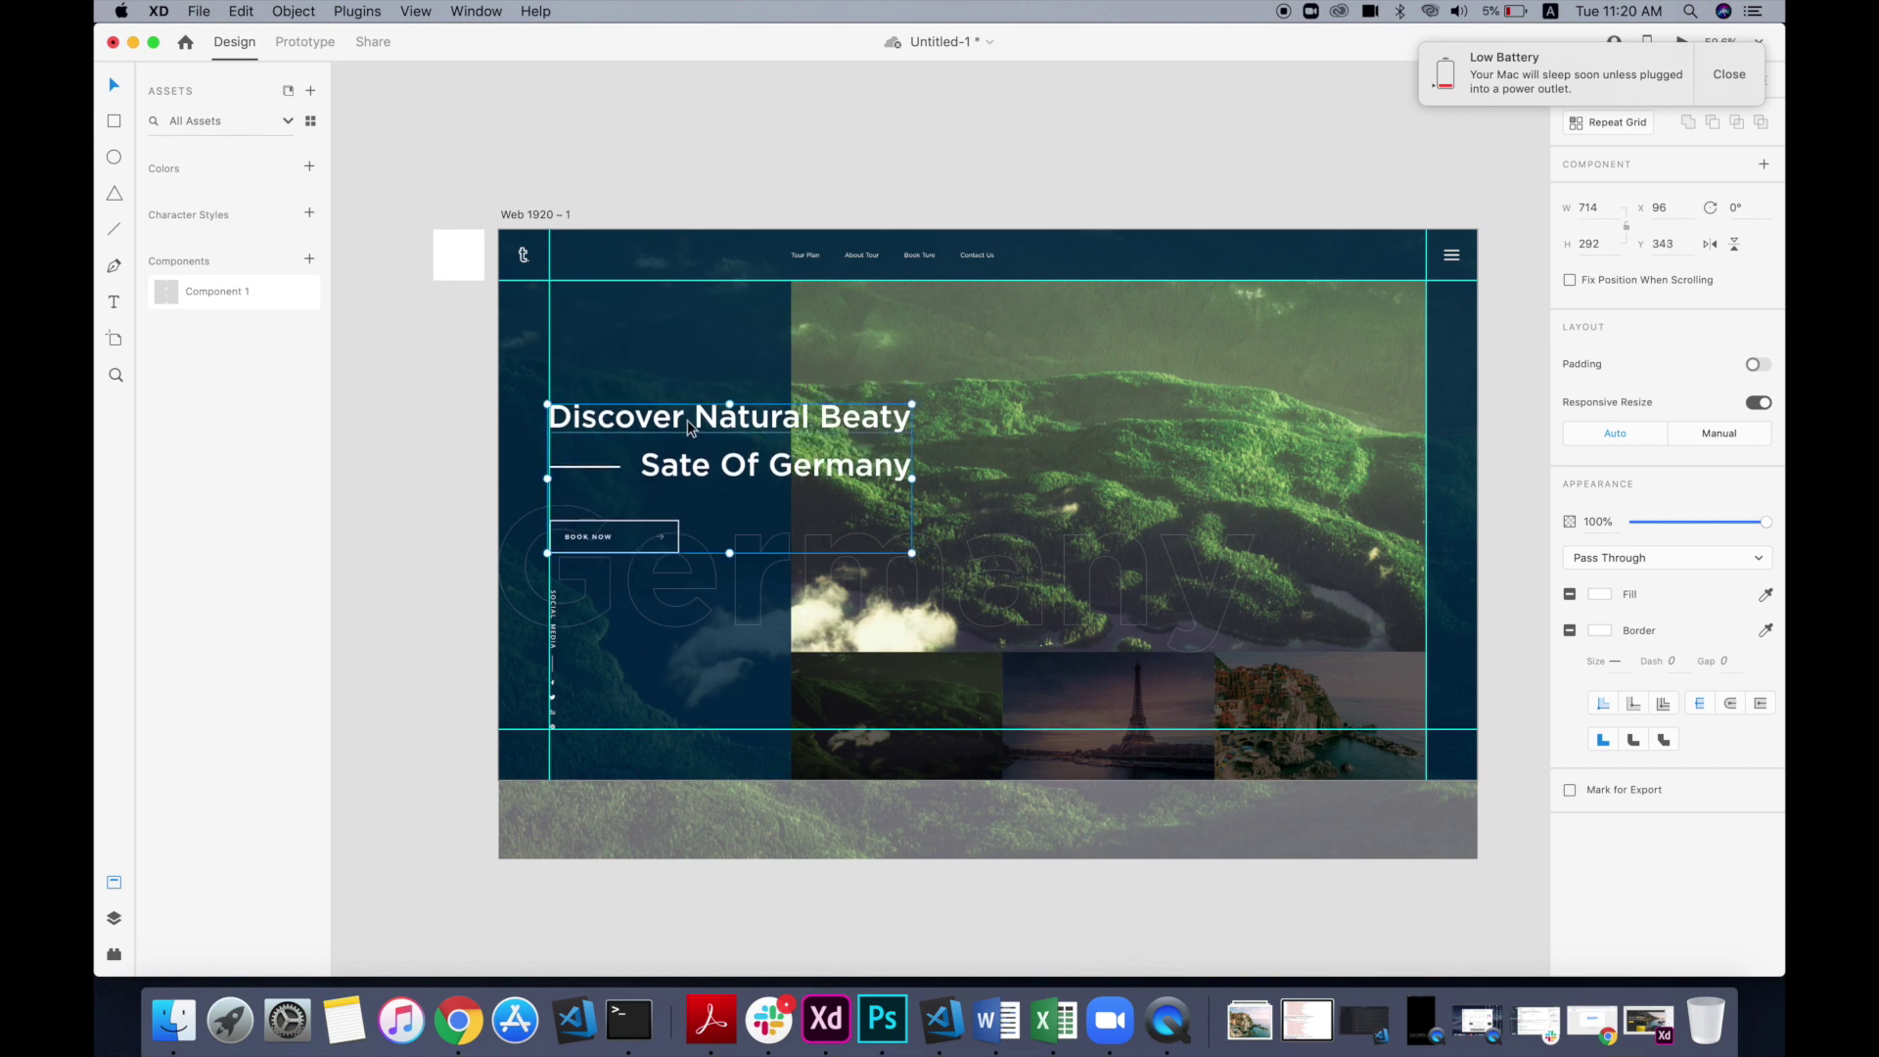
key(super+s)
click(1028, 321)
click(435, 436)
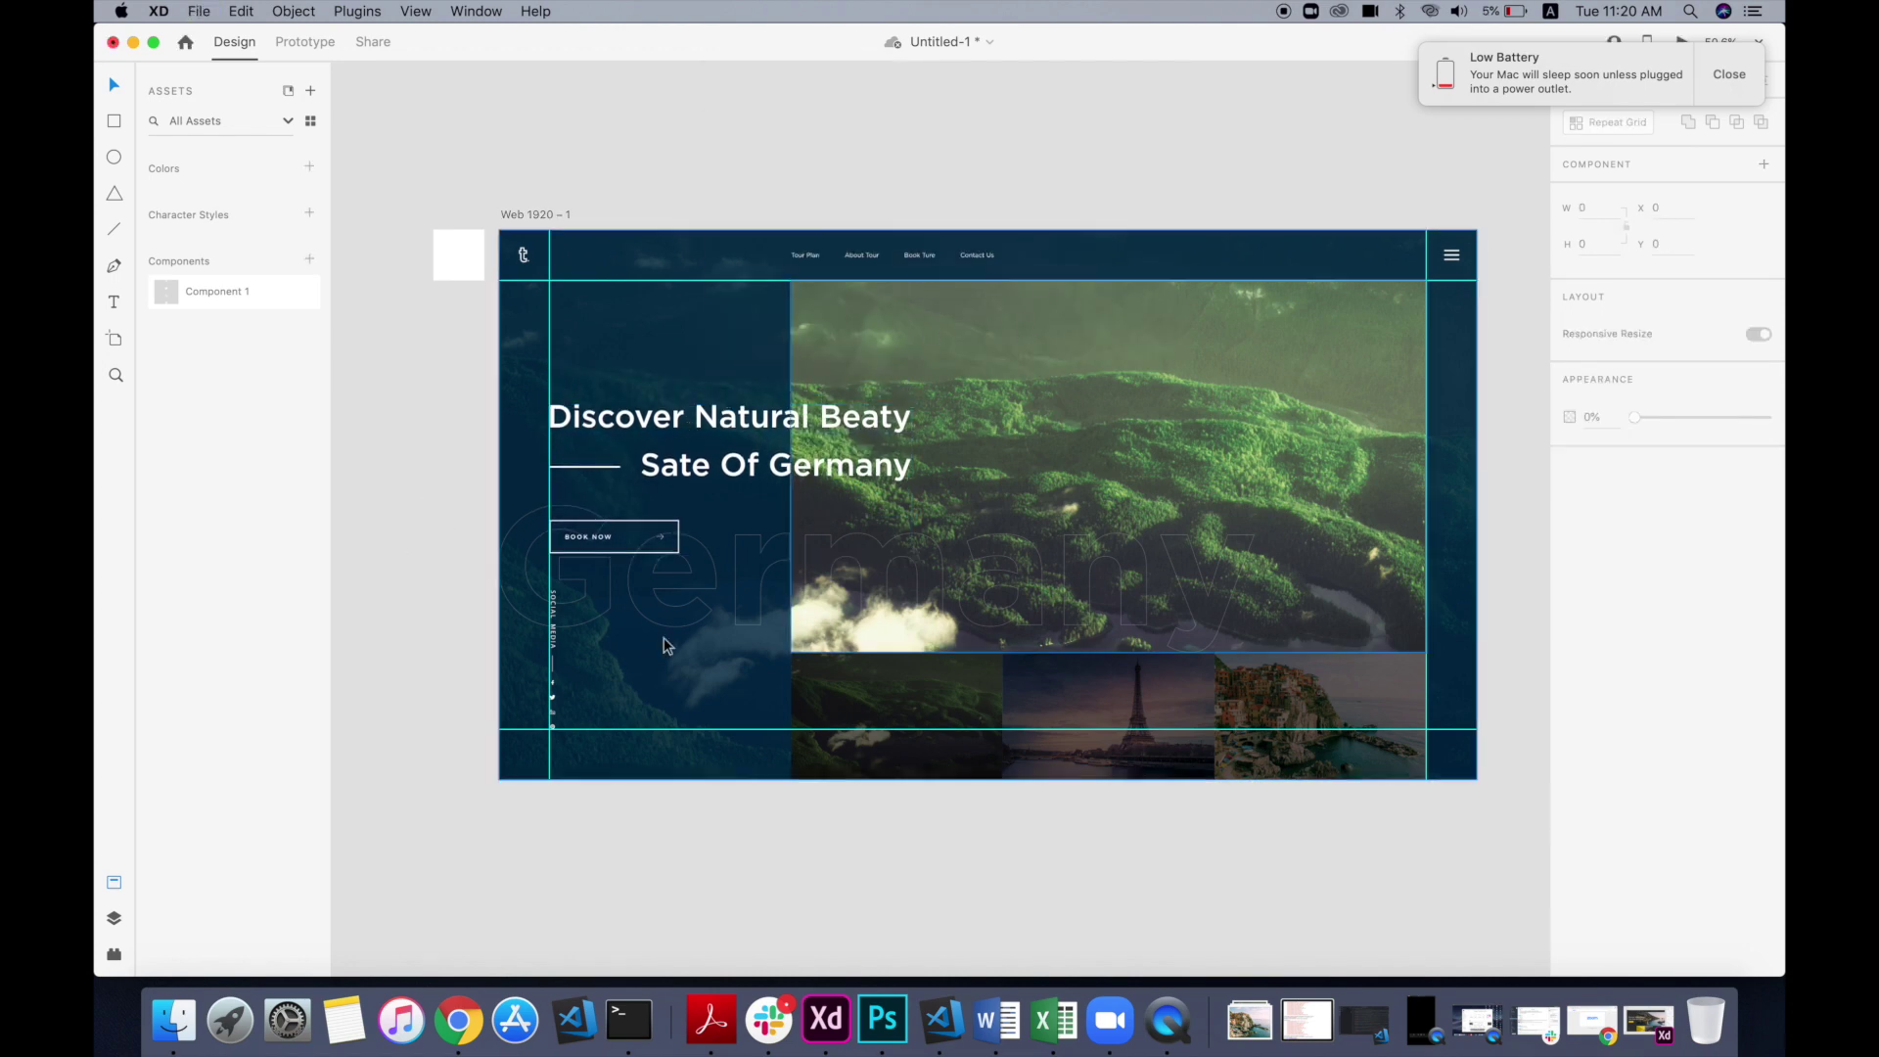
Step: Add the number "1" in white Gotham Bold at size 114, overlapping the upper edge of the first photo tile
scroll(798, 735, up, 3)
scroll(797, 735, right, 5)
scroll(797, 735, down, 2)
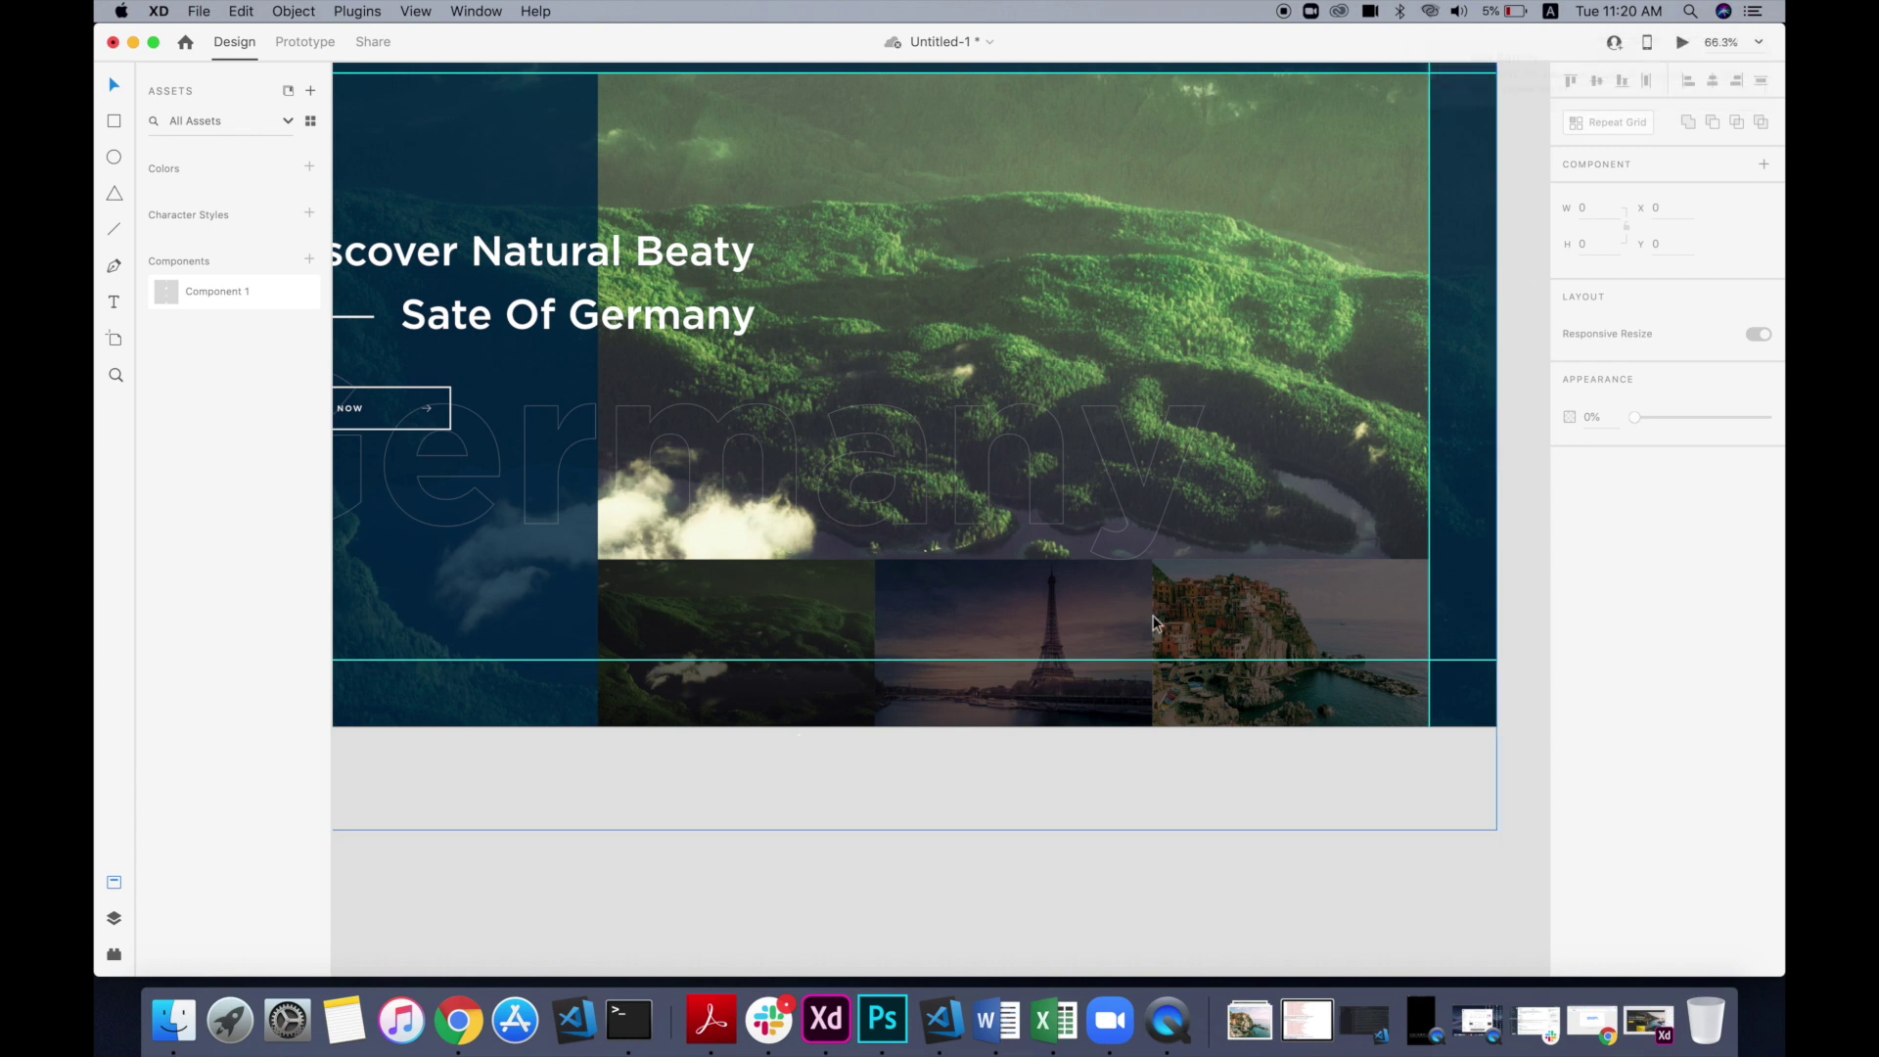
scroll(771, 778, up, 3)
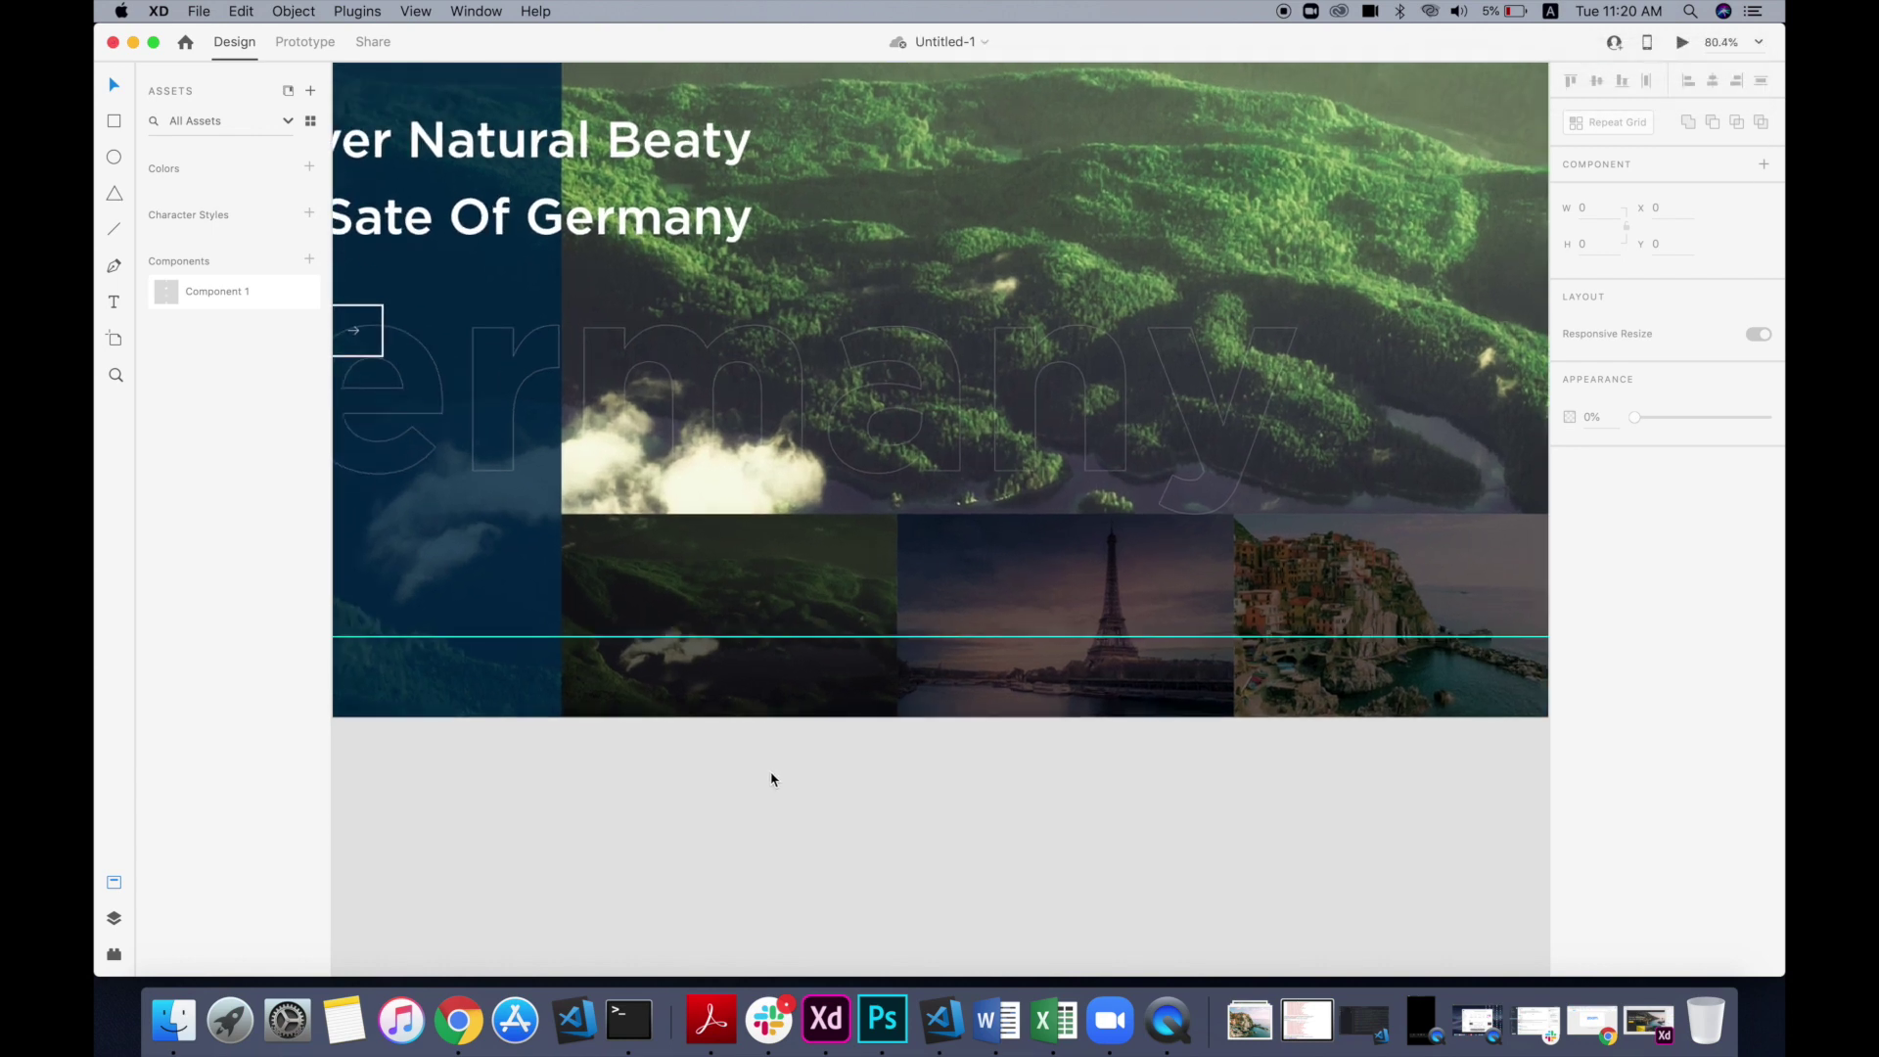
scroll(771, 779, left, 2)
key(t)
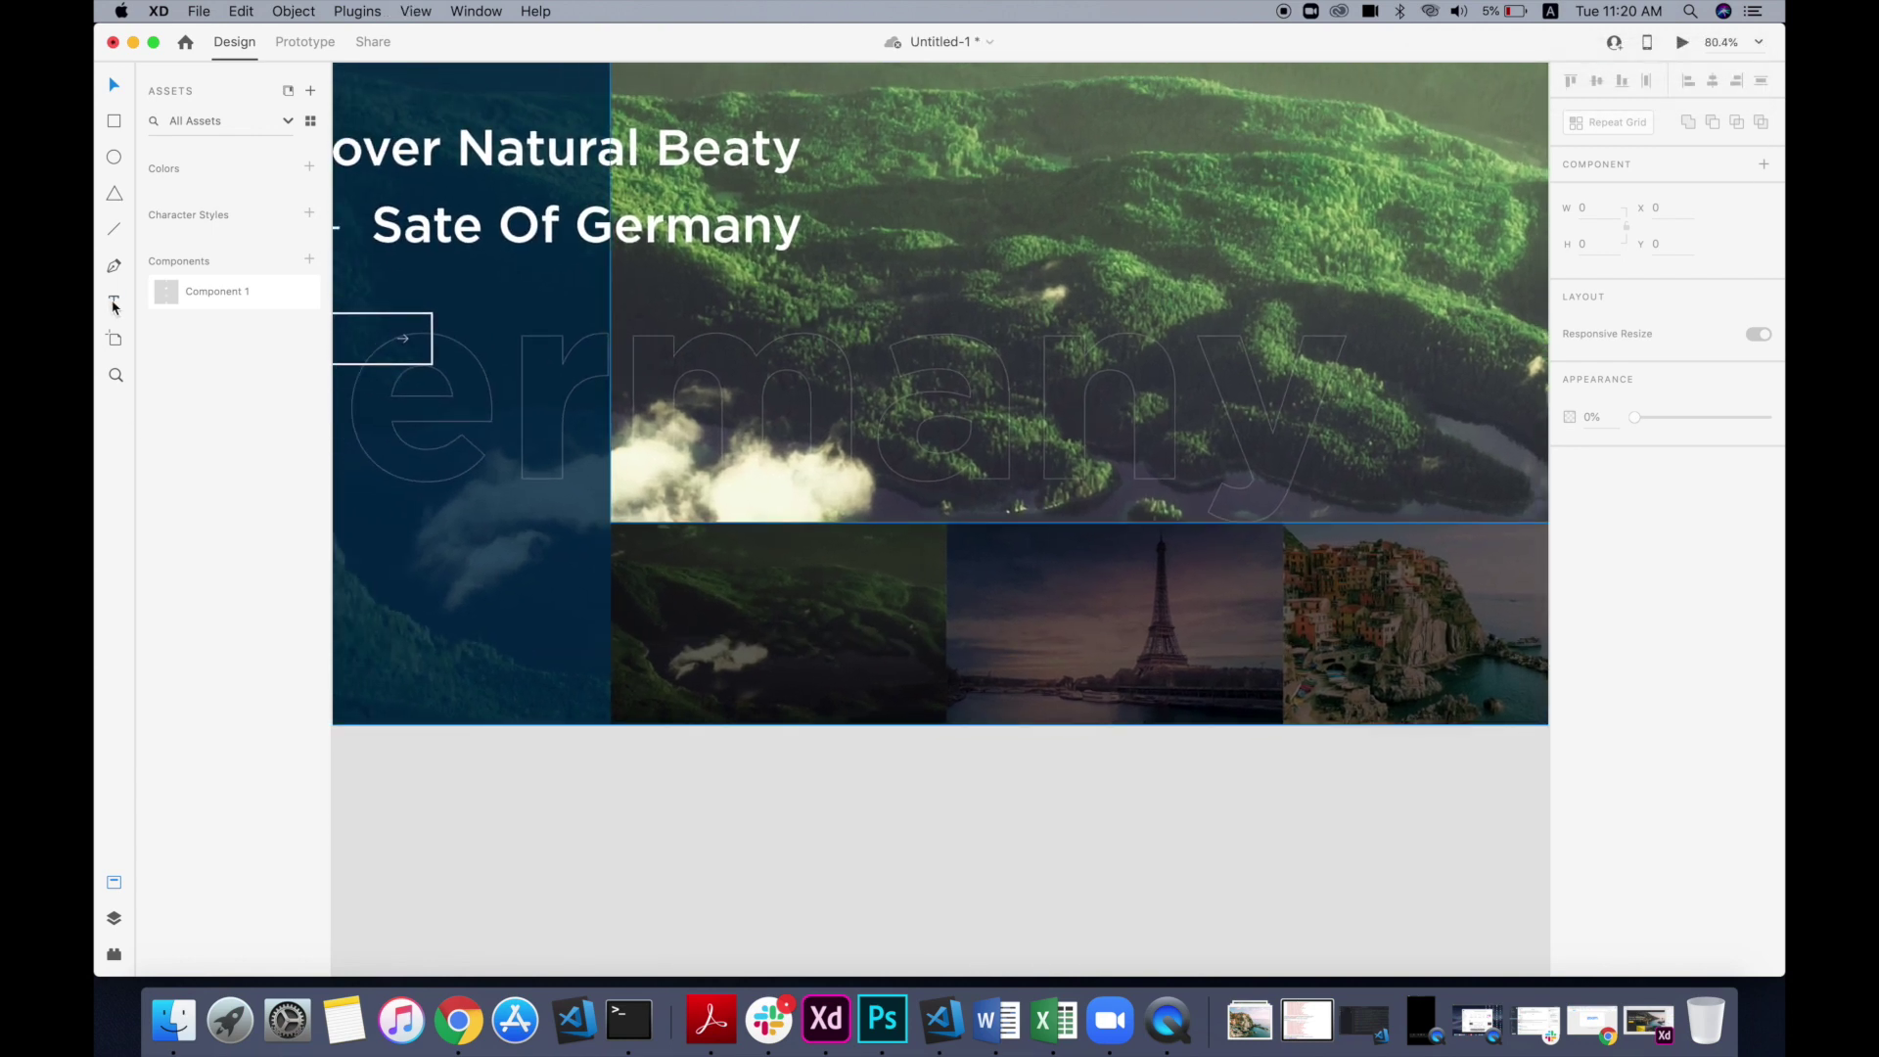
click(684, 550)
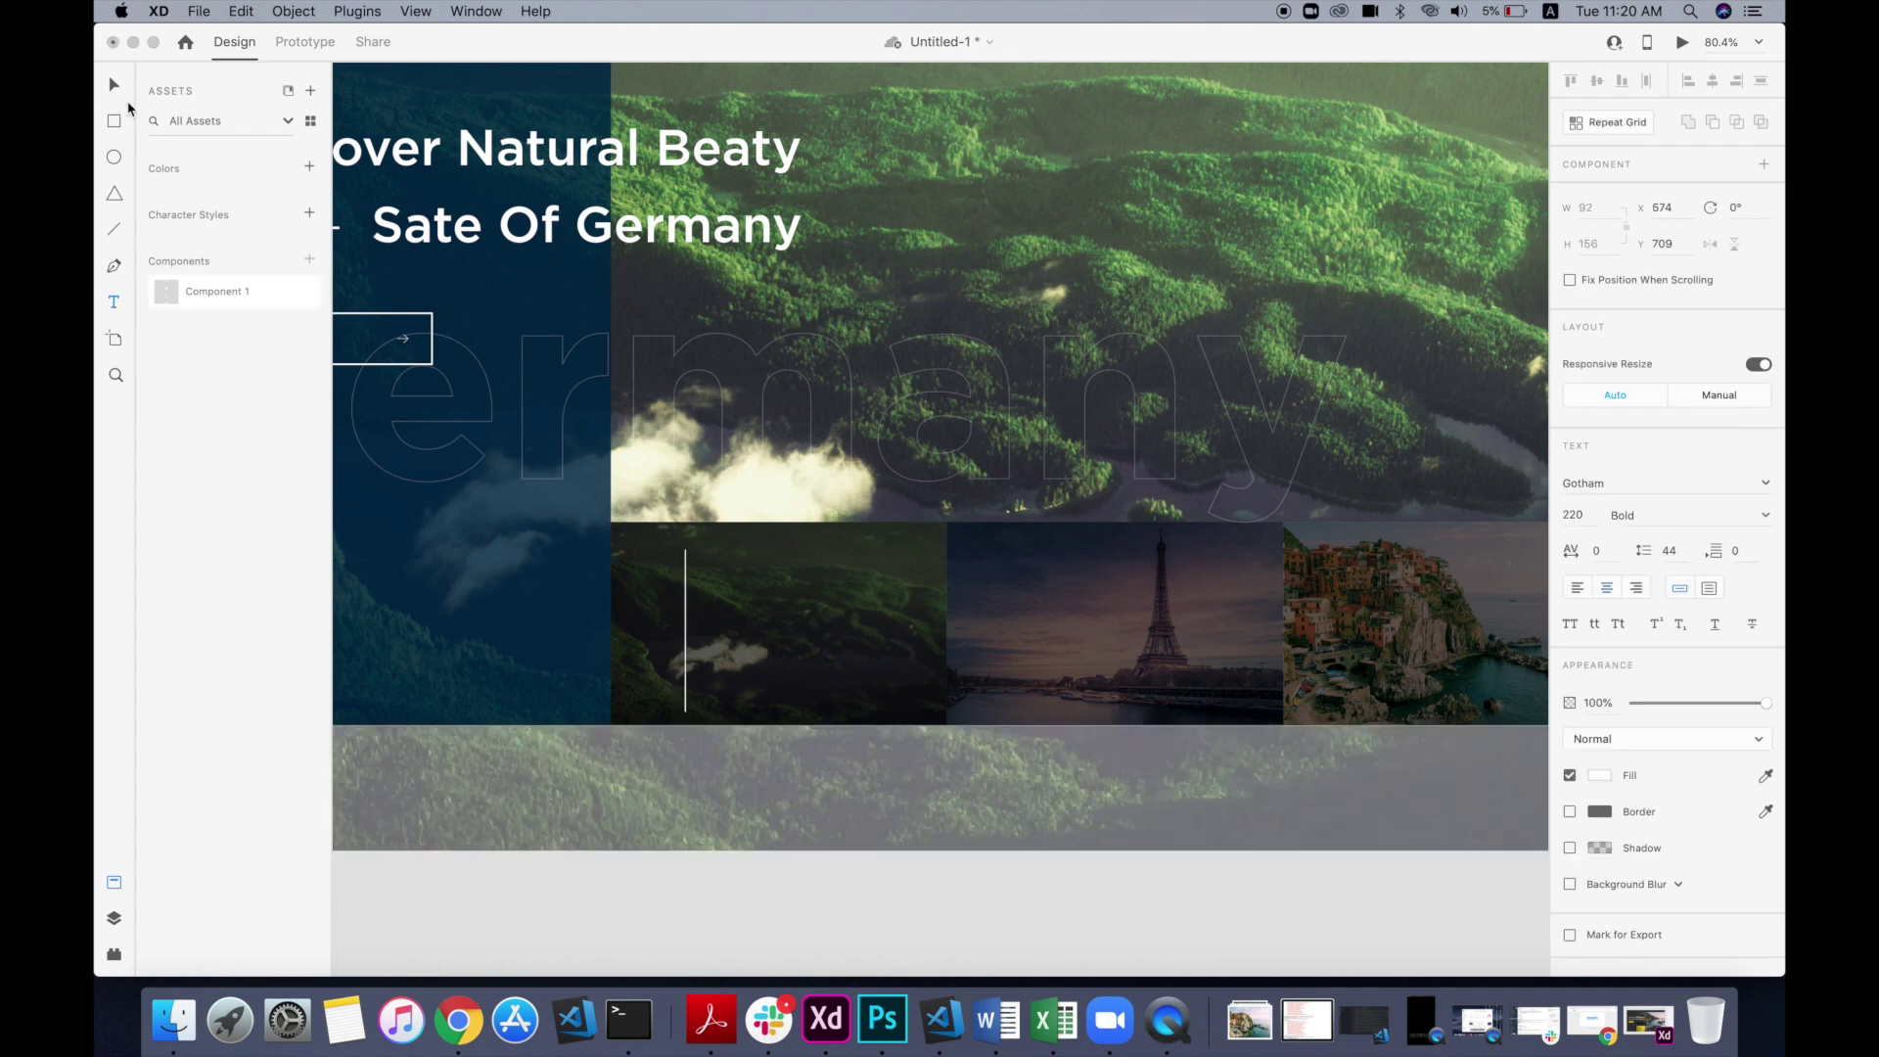
text(1)
click(114, 86)
click(1595, 779)
click(818, 783)
drag(629, 524, 667, 581)
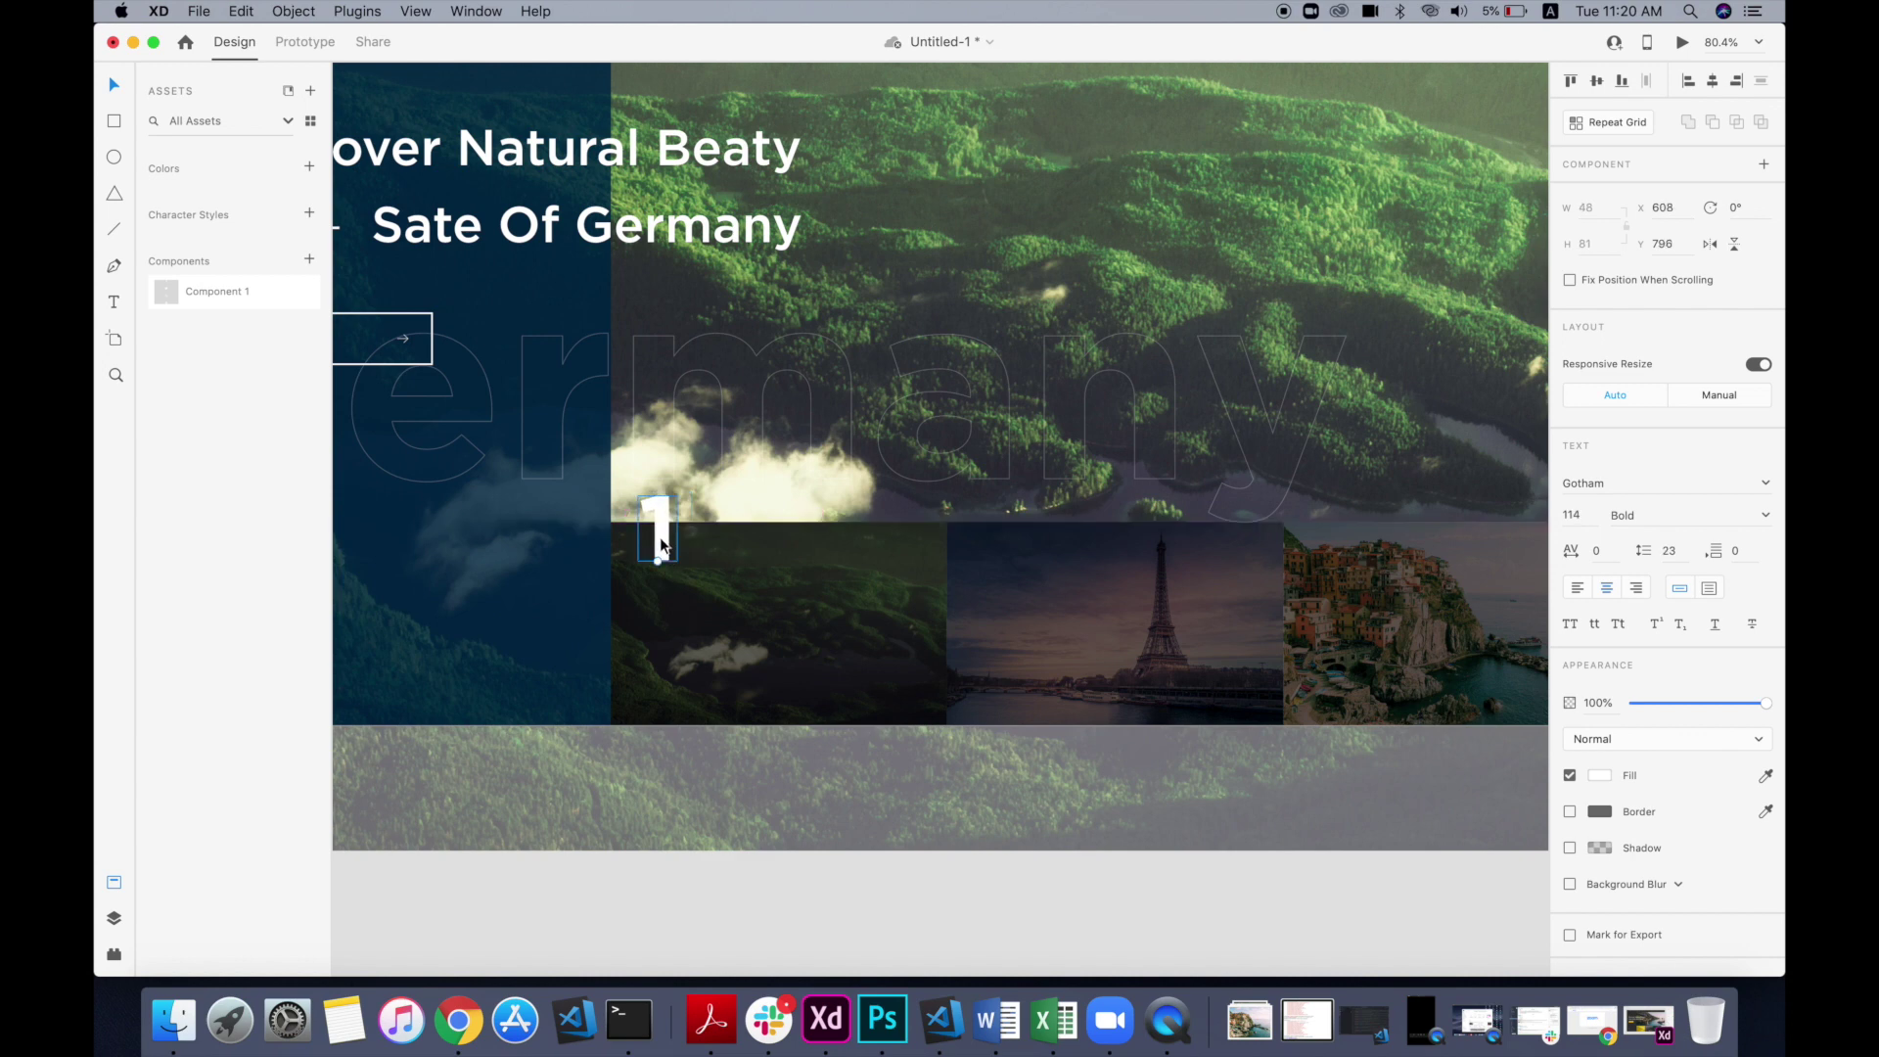
Step: Copy the number onto the second and third photo tiles and change the copies to "2" and "3"
drag(660, 545, 999, 545)
double_click(1000, 529)
key(BackSpace)
text(2)
scroll(961, 811, right, 5)
drag(741, 534, 1098, 524)
double_click(1098, 524)
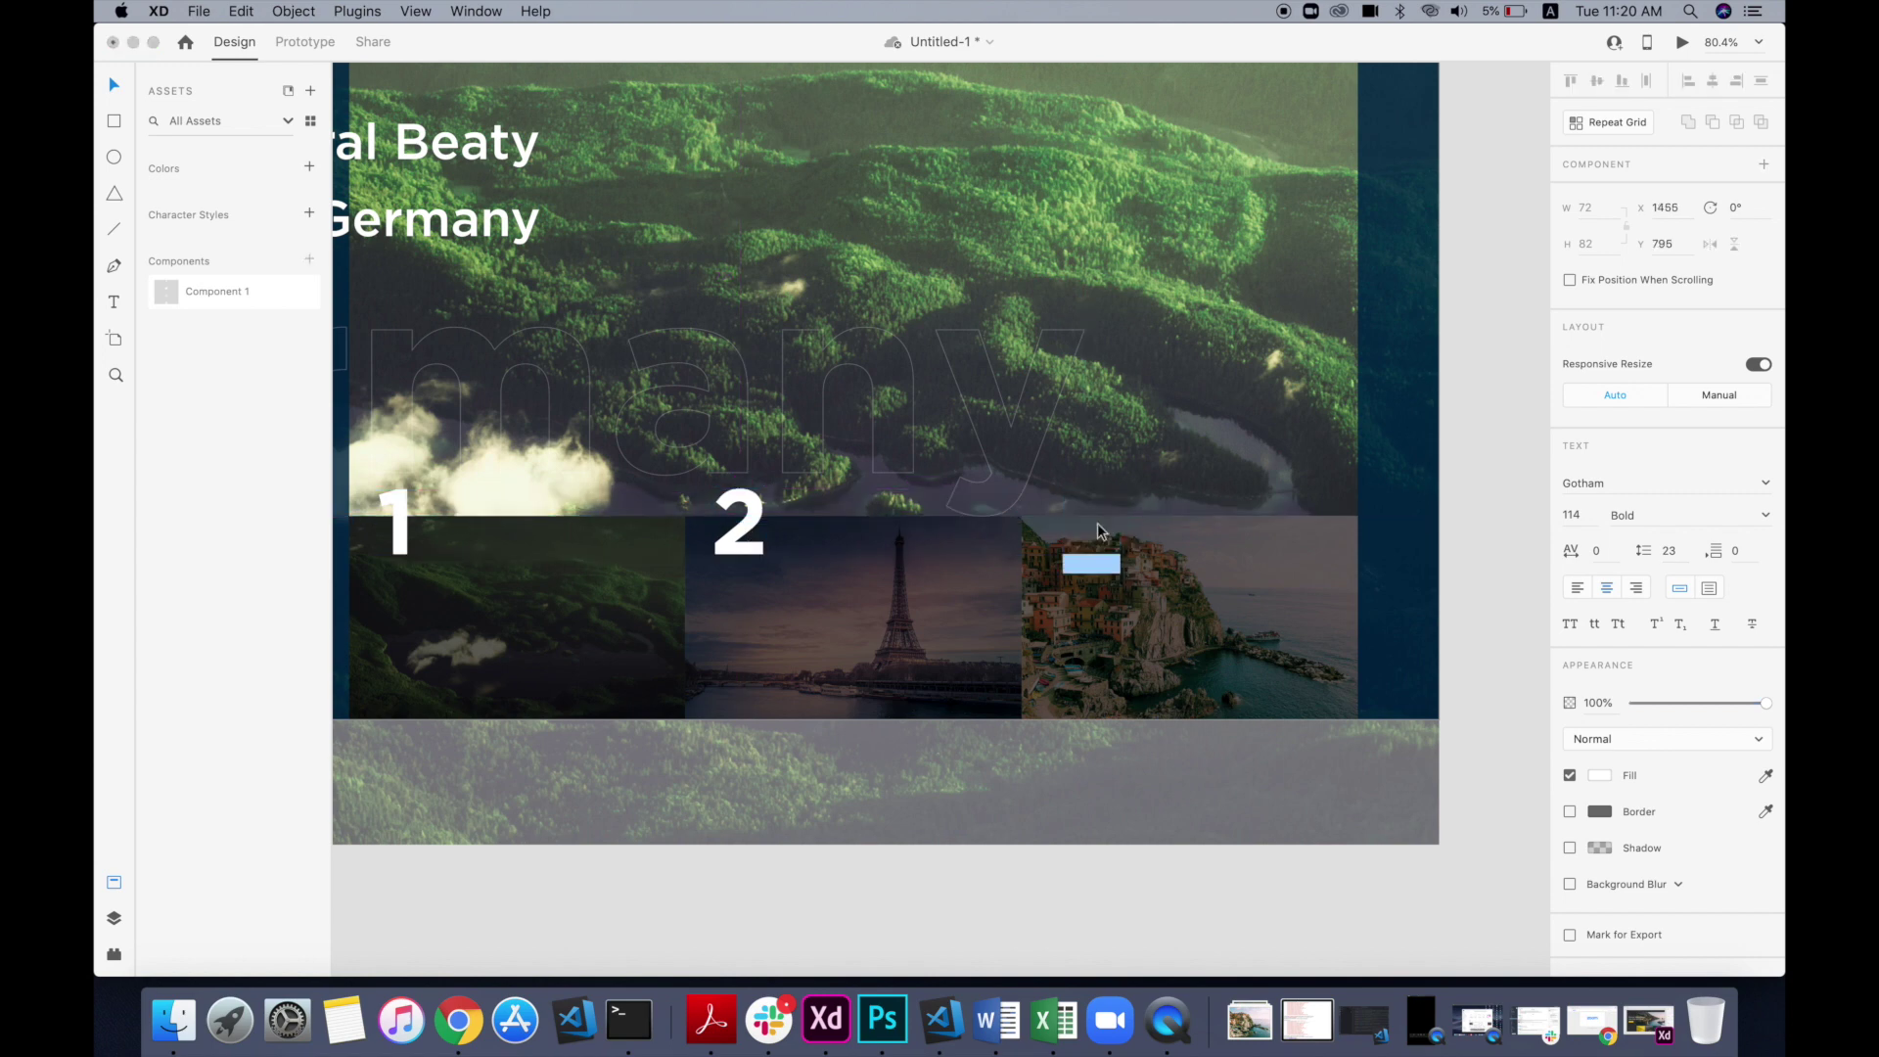
text(3)
Step: Lower the three tile numbers together to Y 813 and convert them to paths
scroll(1449, 524, down, 2)
click(799, 546)
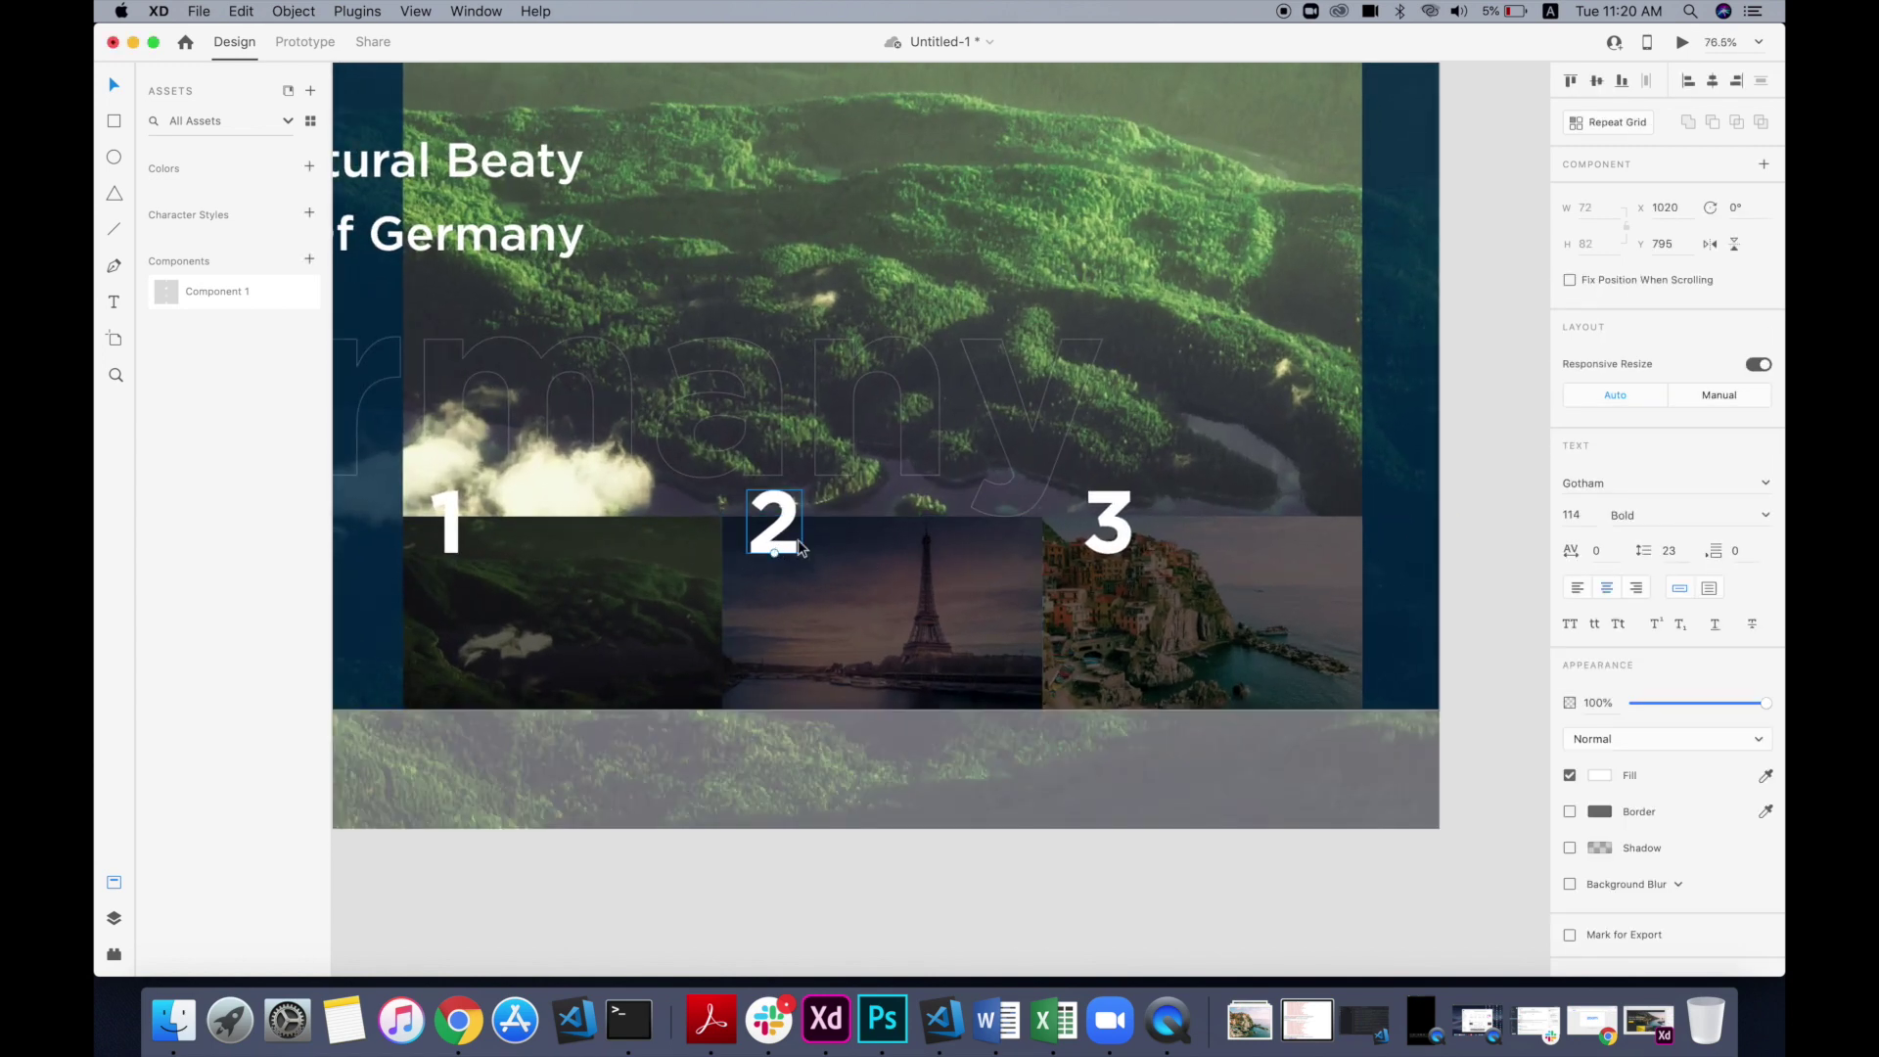
shift+click(453, 533)
drag(454, 533, 453, 546)
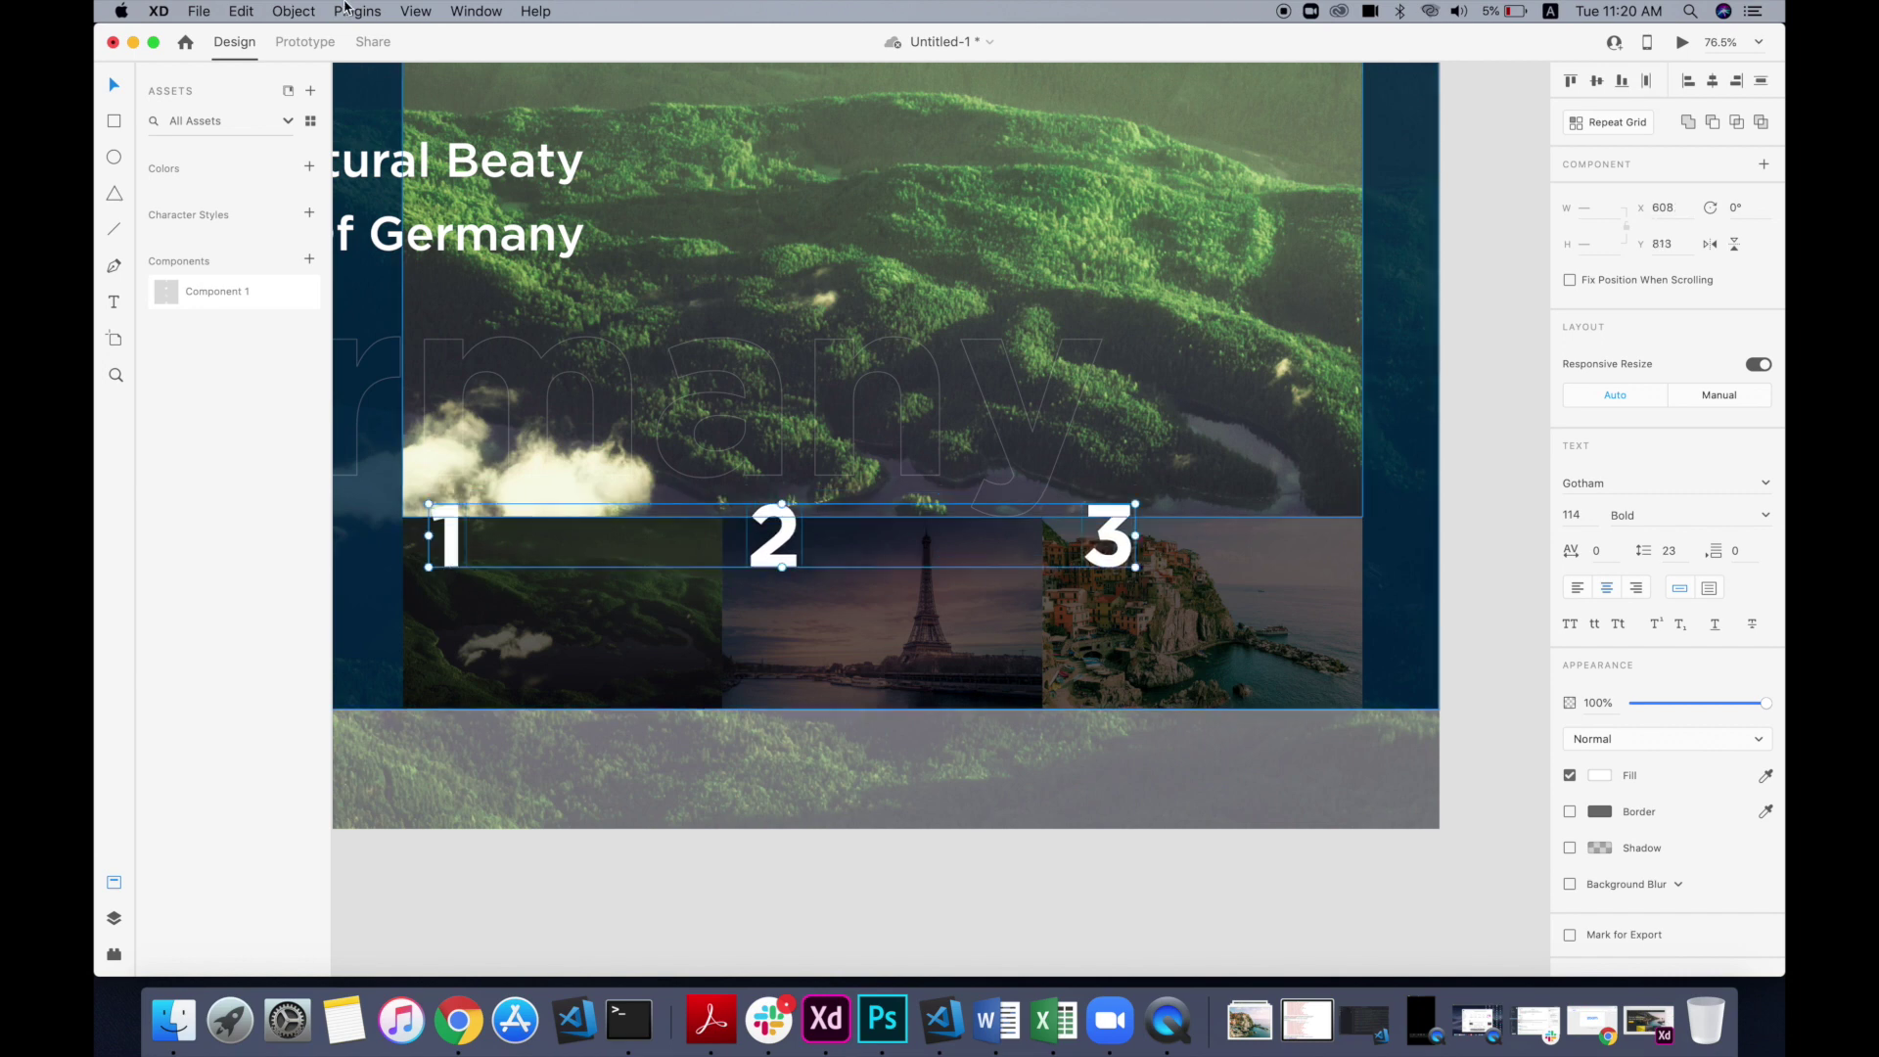
click(300, 11)
mouse_move(304, 370)
click(589, 443)
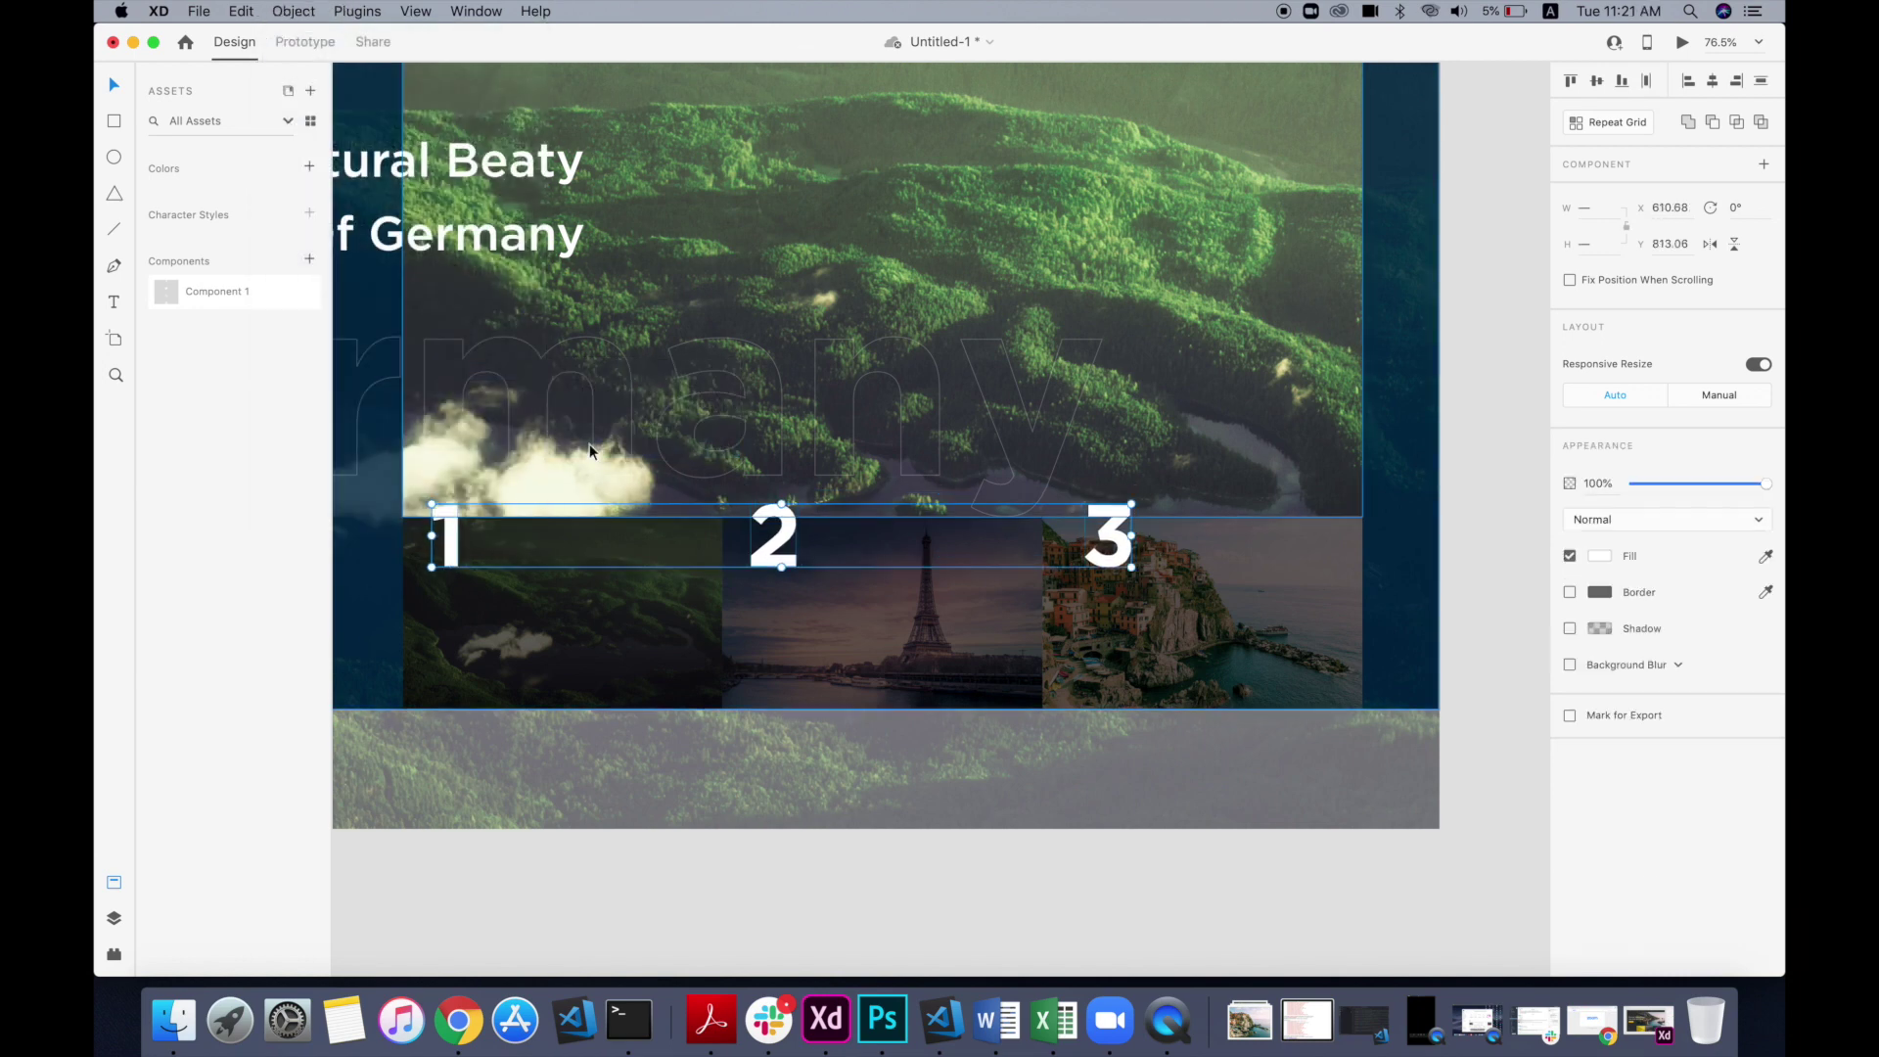
Step: Replace the fill of the three tile numbers with a white border of size 4
click(1570, 592)
click(1570, 555)
click(1600, 592)
drag(1468, 536, 1327, 415)
drag(1619, 624, 1547, 630)
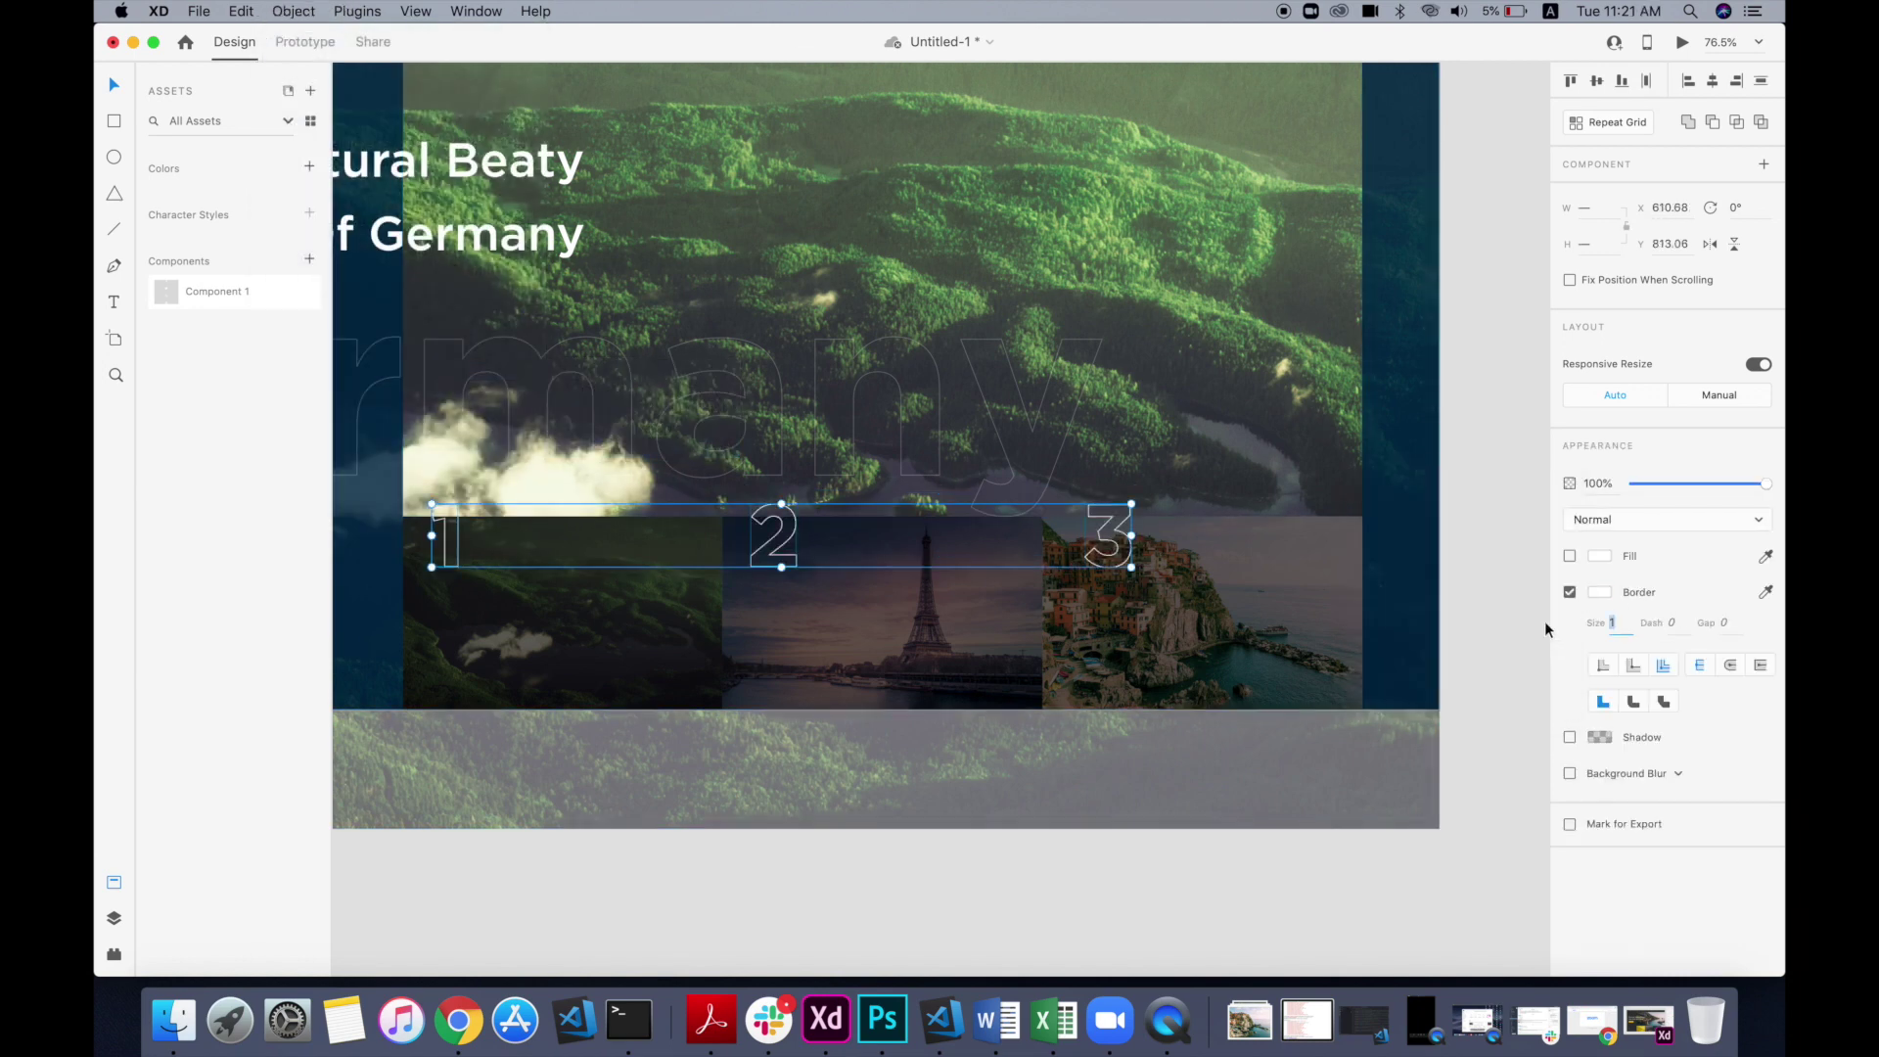
key(Return)
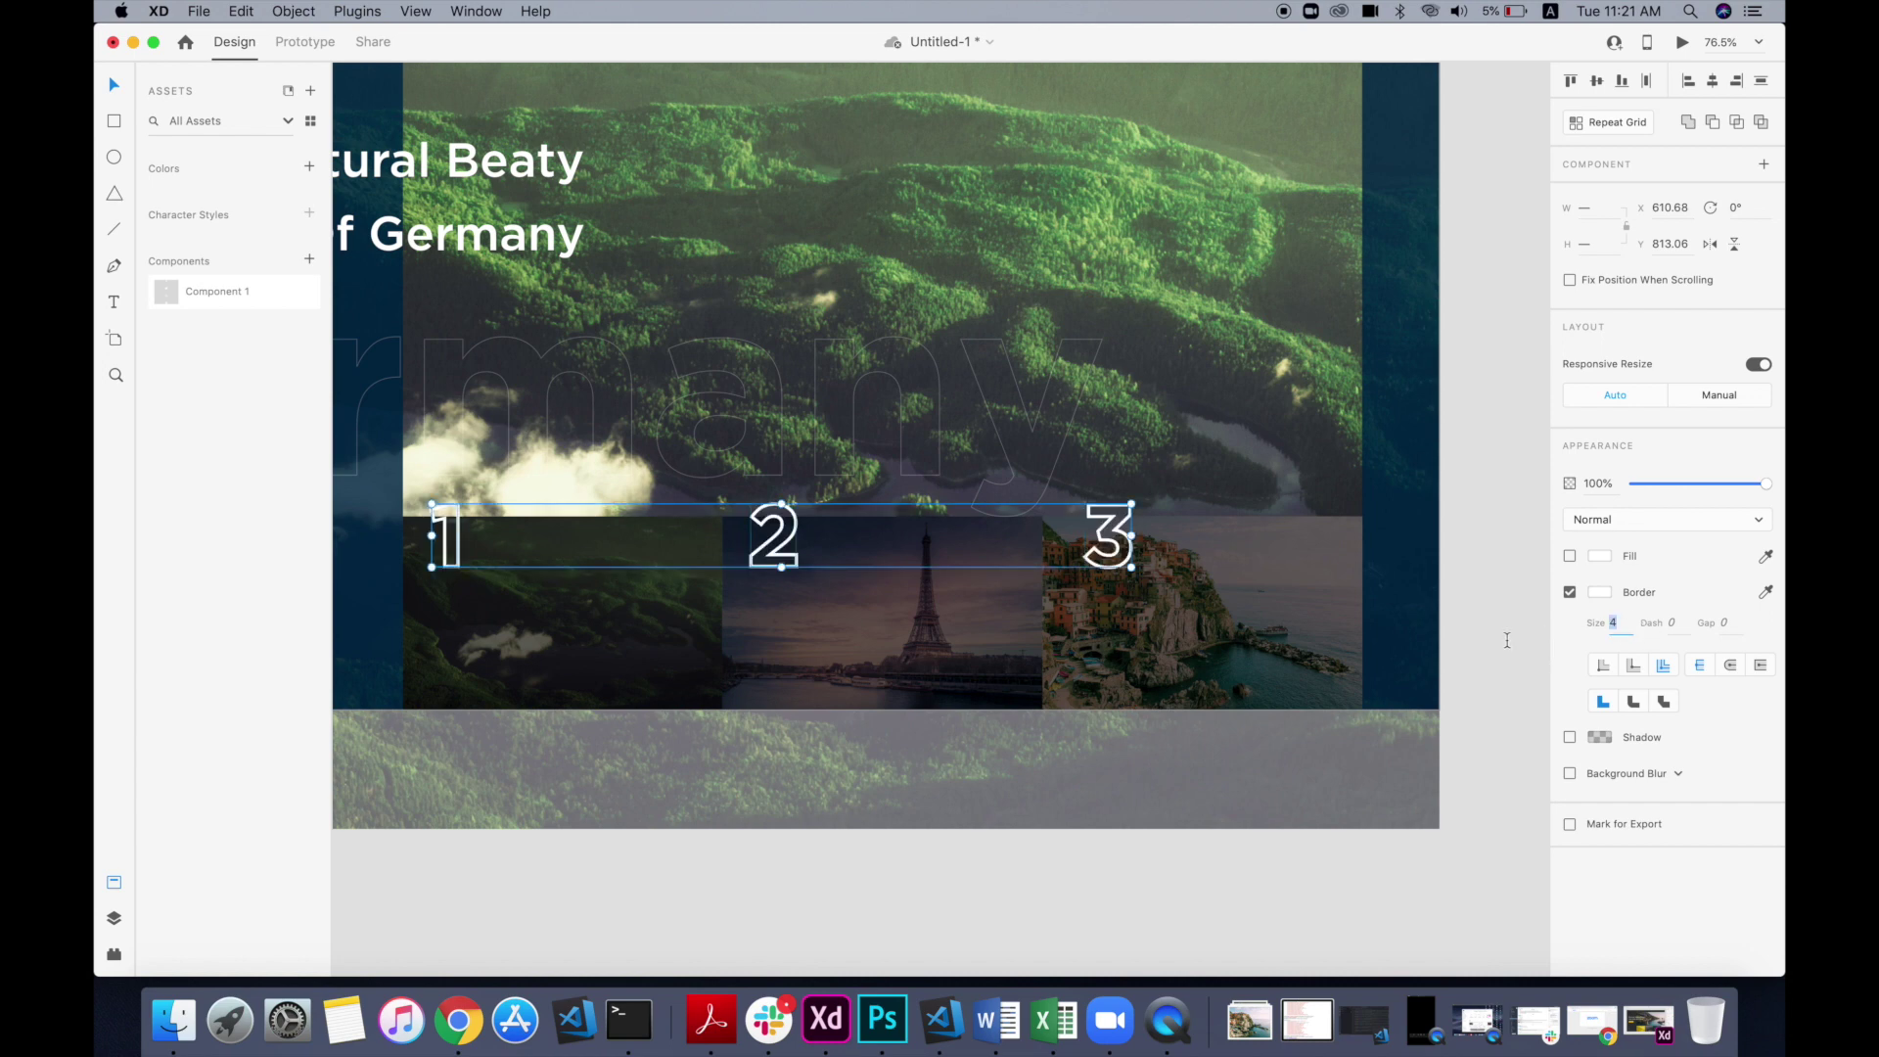
click(1523, 527)
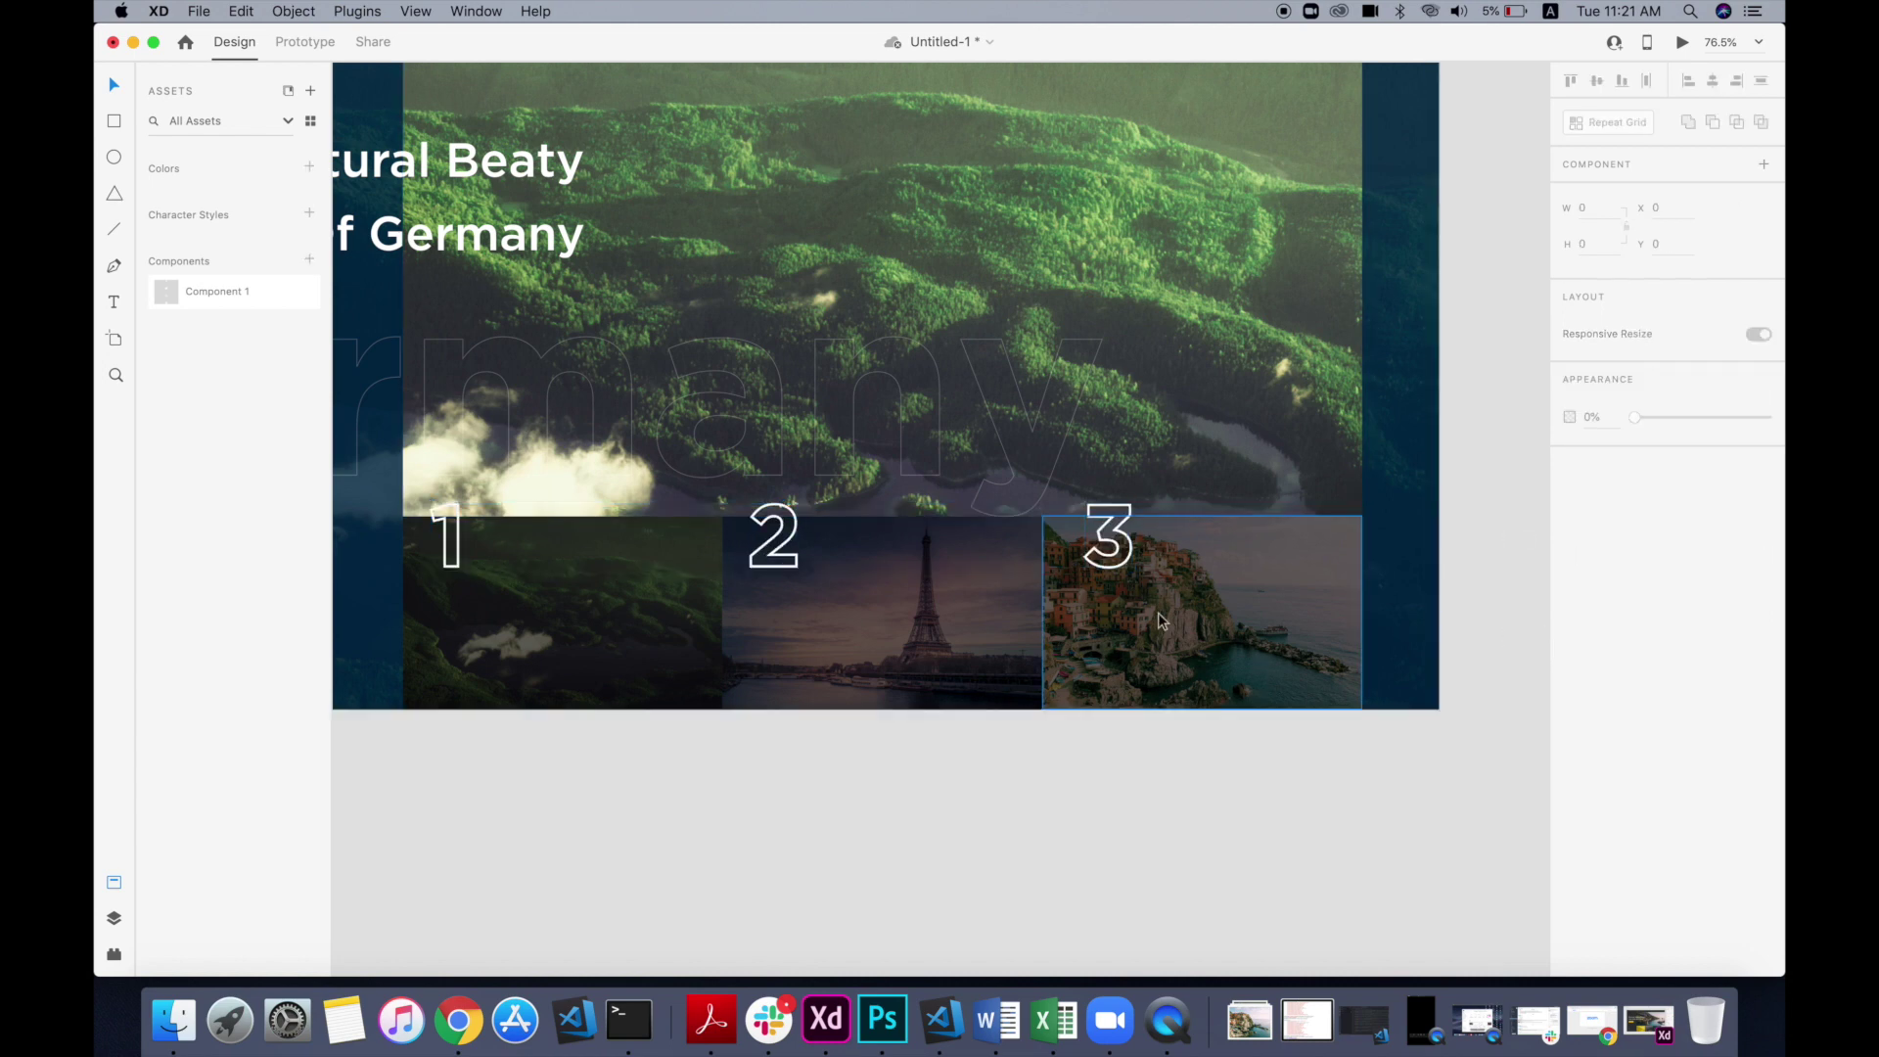
Step: Mask the "3" with a rectangle about 222 × 133, aligned to the upper edge of the third photo tile
scroll(1159, 618, up, 5)
drag(949, 505, 1236, 663)
shift+click(1095, 478)
key(super+shift+m)
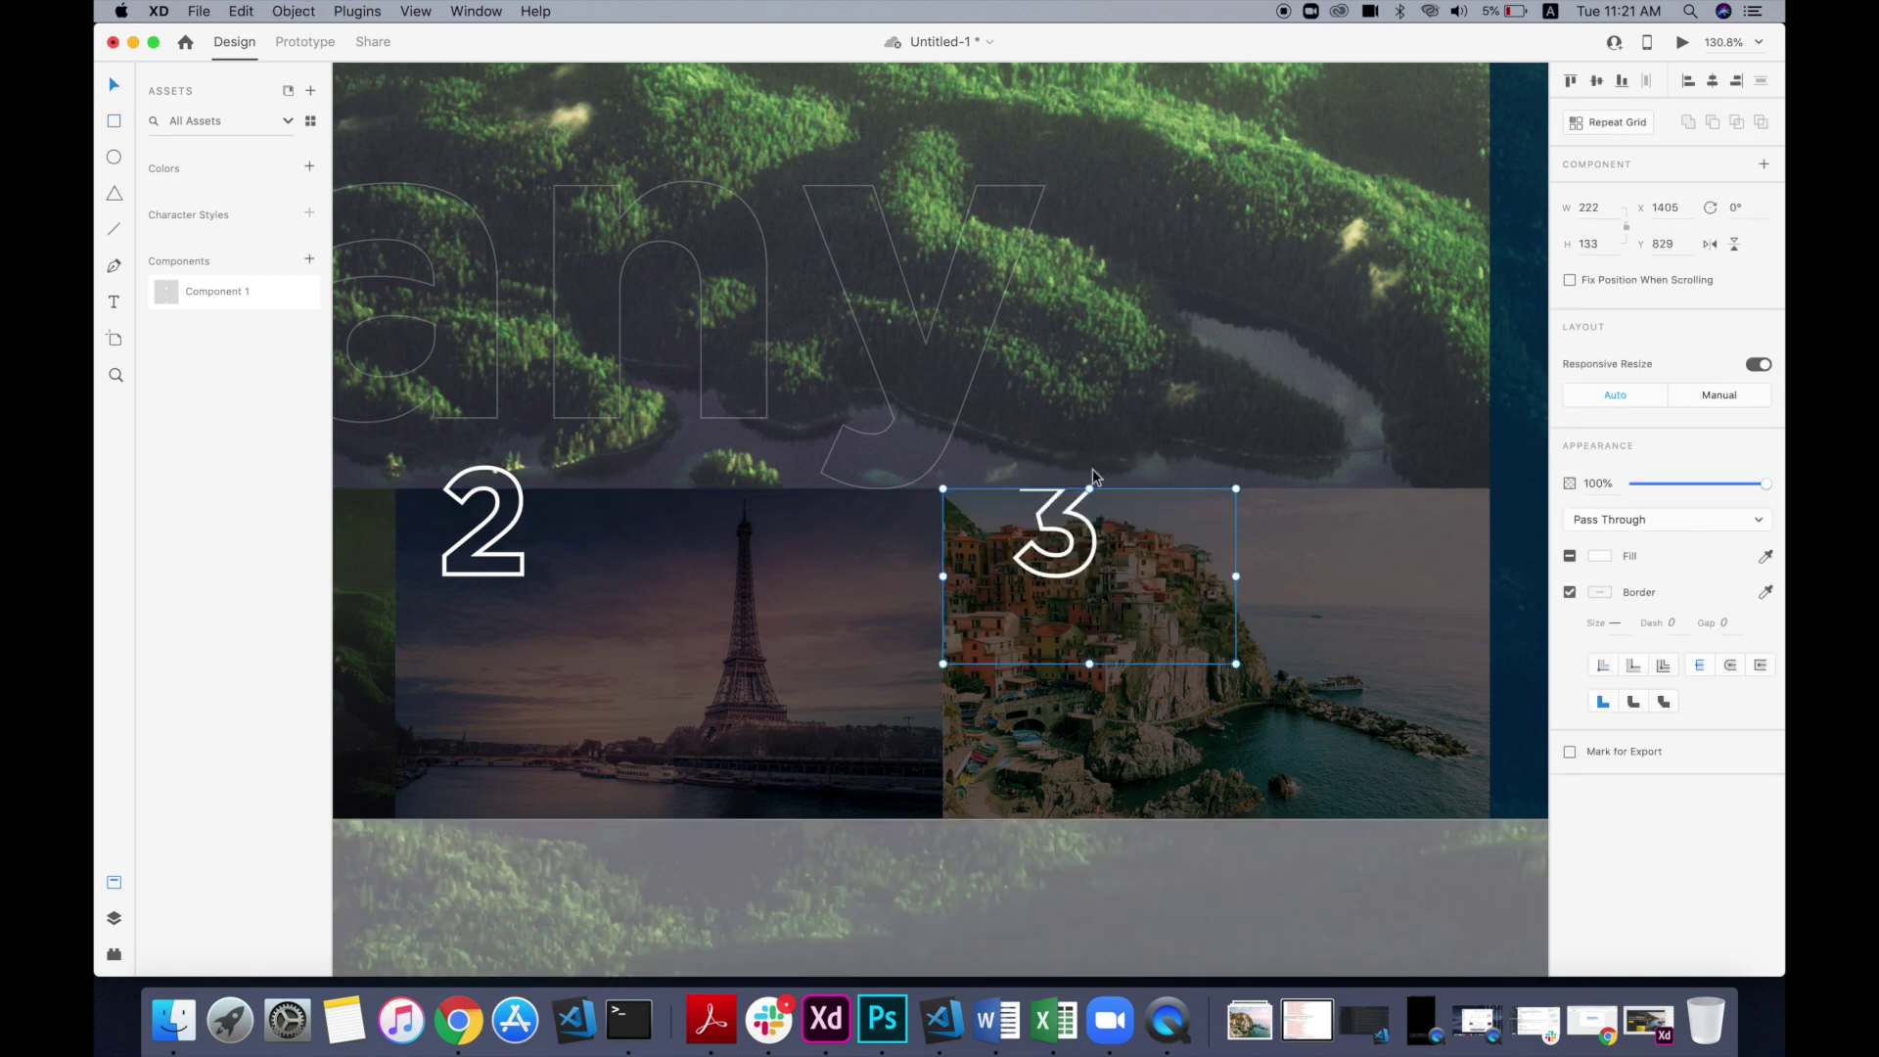
Step: Mask the "2" with a rectangle about 185 × 105, aligned to the upper edge of the second photo tile
scroll(1096, 478, left, 5)
click(115, 122)
drag(641, 461, 885, 599)
shift+click(715, 451)
key(super+shift+m)
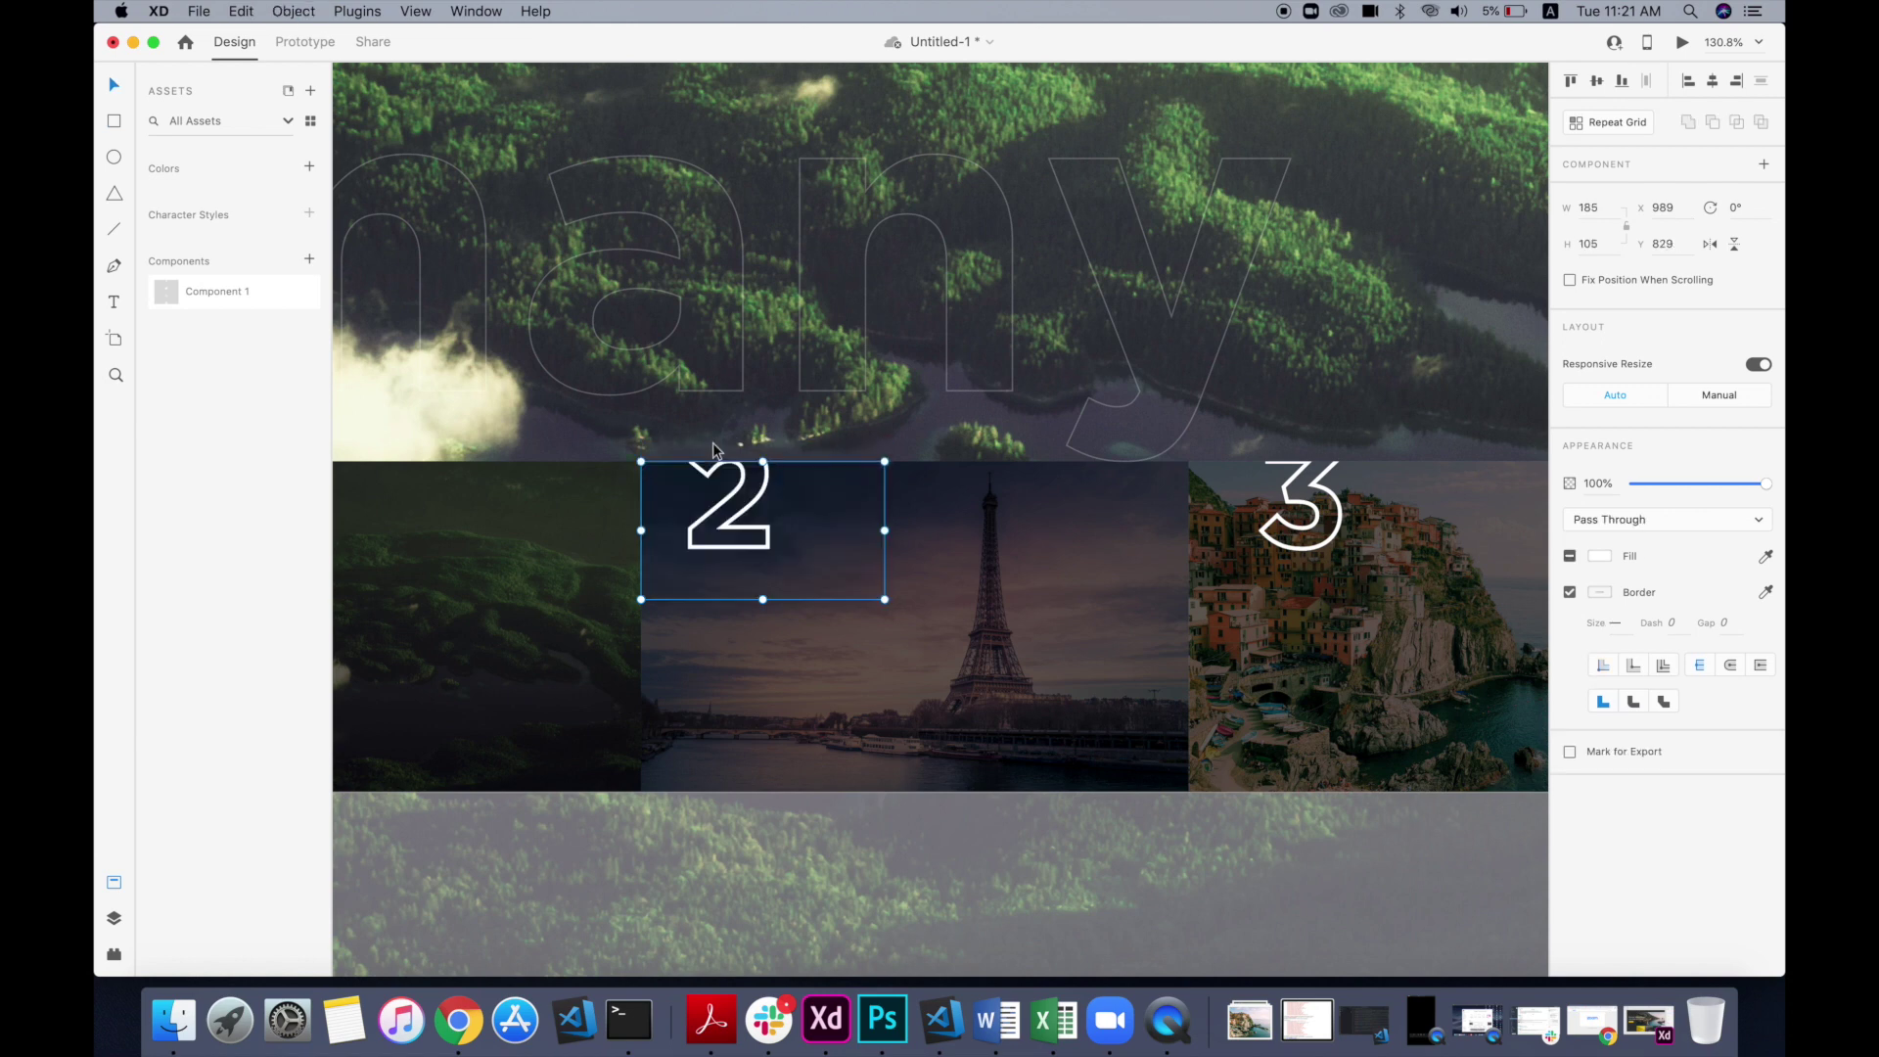
Step: Mask the "1" with a rectangle about 195 × 105, aligned to the upper edge of the first photo tile
scroll(716, 450, left, 10)
key(r)
drag(580, 460, 834, 598)
shift+click(672, 445)
key(super+shift+m)
scroll(672, 445, down, 6)
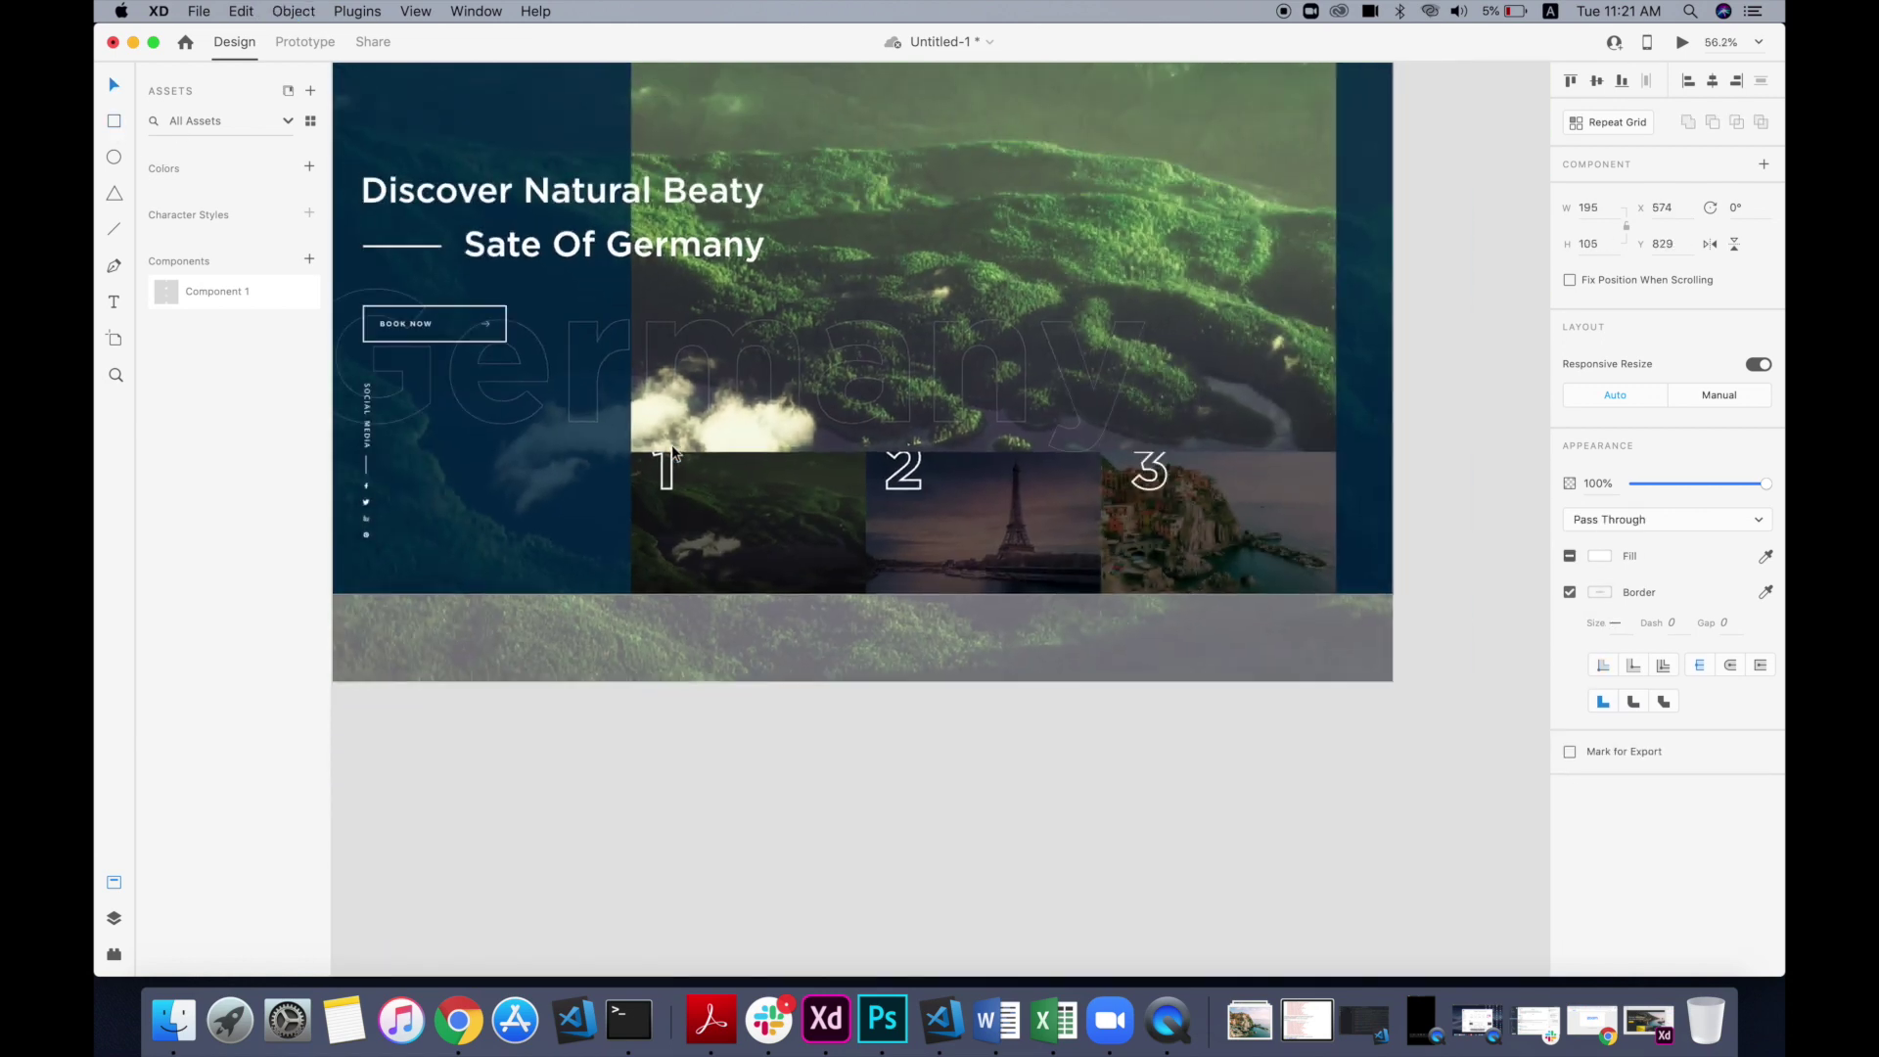
Step: Add the text "GERMANY" over the lower part of the first photo tile
click(858, 781)
scroll(858, 781, left, 2)
scroll(866, 568, up, 3)
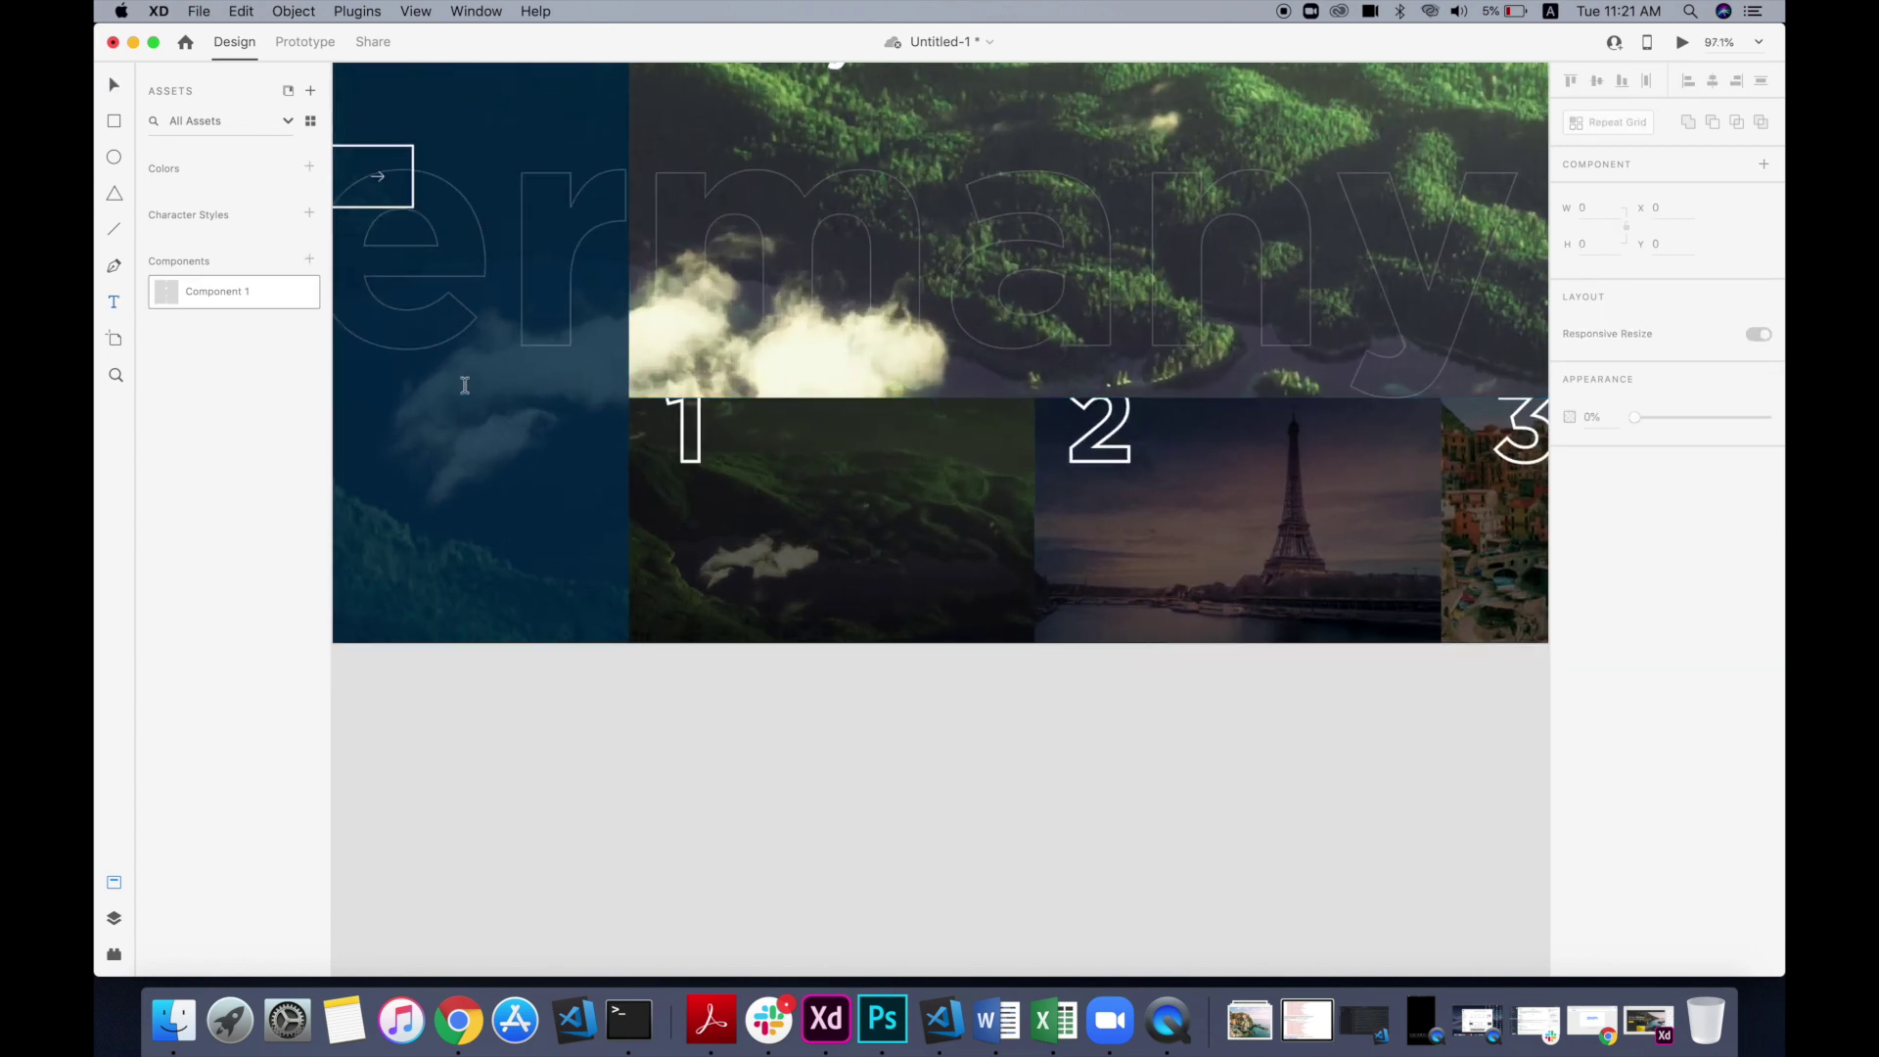
click(665, 576)
text(GERMANY)
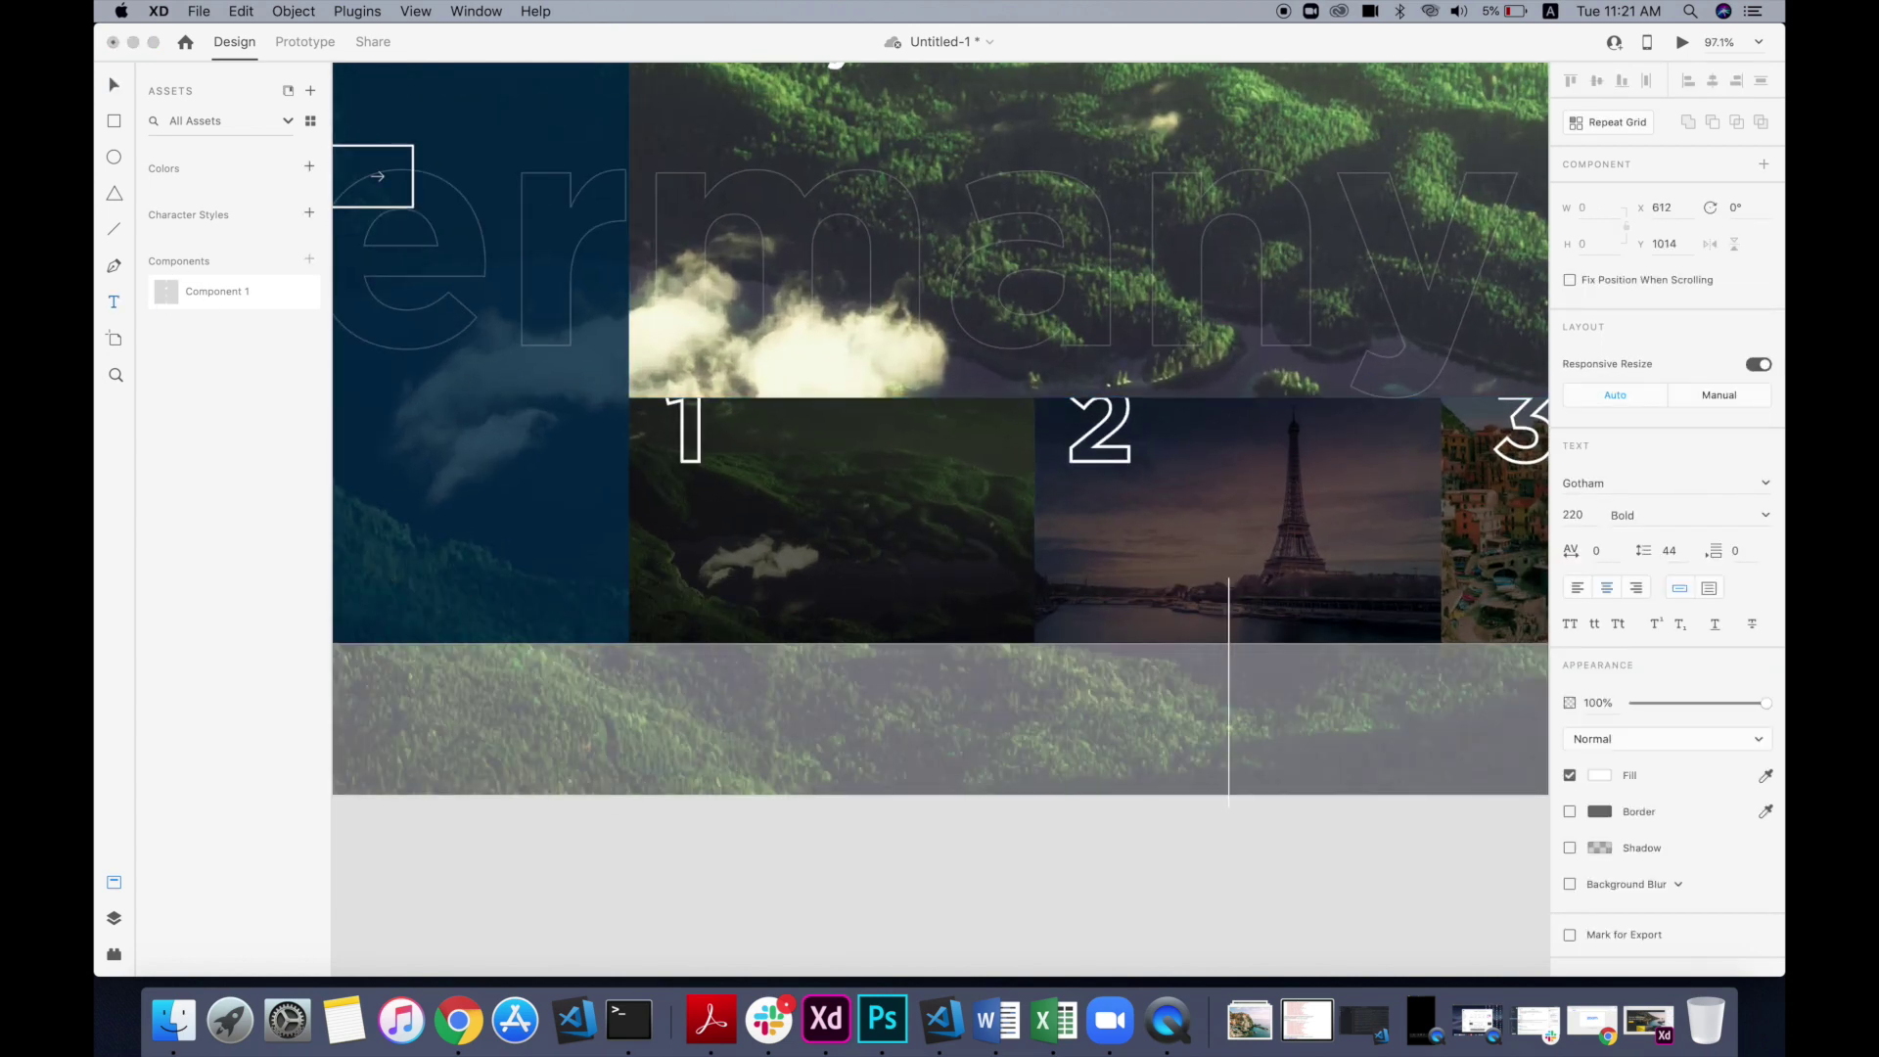
Step: Style the country label as size 18 Gotham Book in title case and place it at X 610, Y 1019
click(116, 92)
text(1)
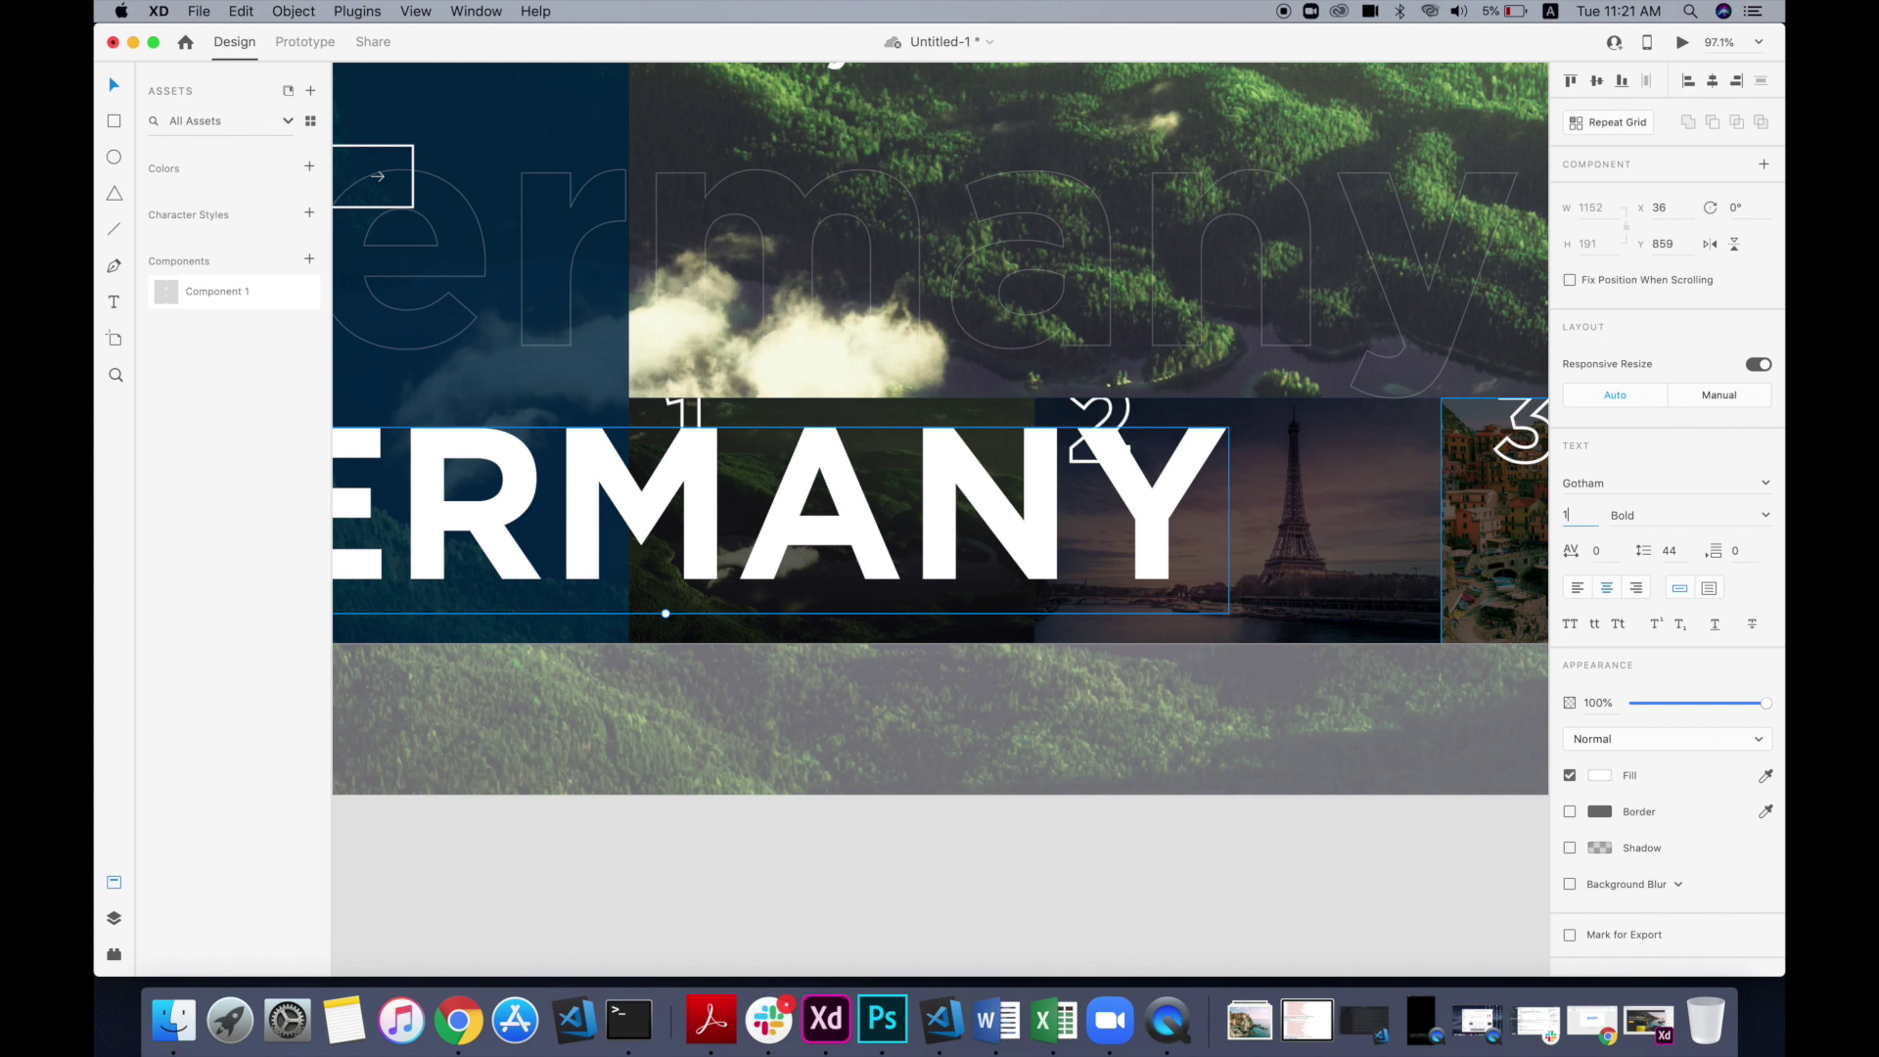
text(8)
key(Return)
key(super+z)
drag(691, 597, 684, 600)
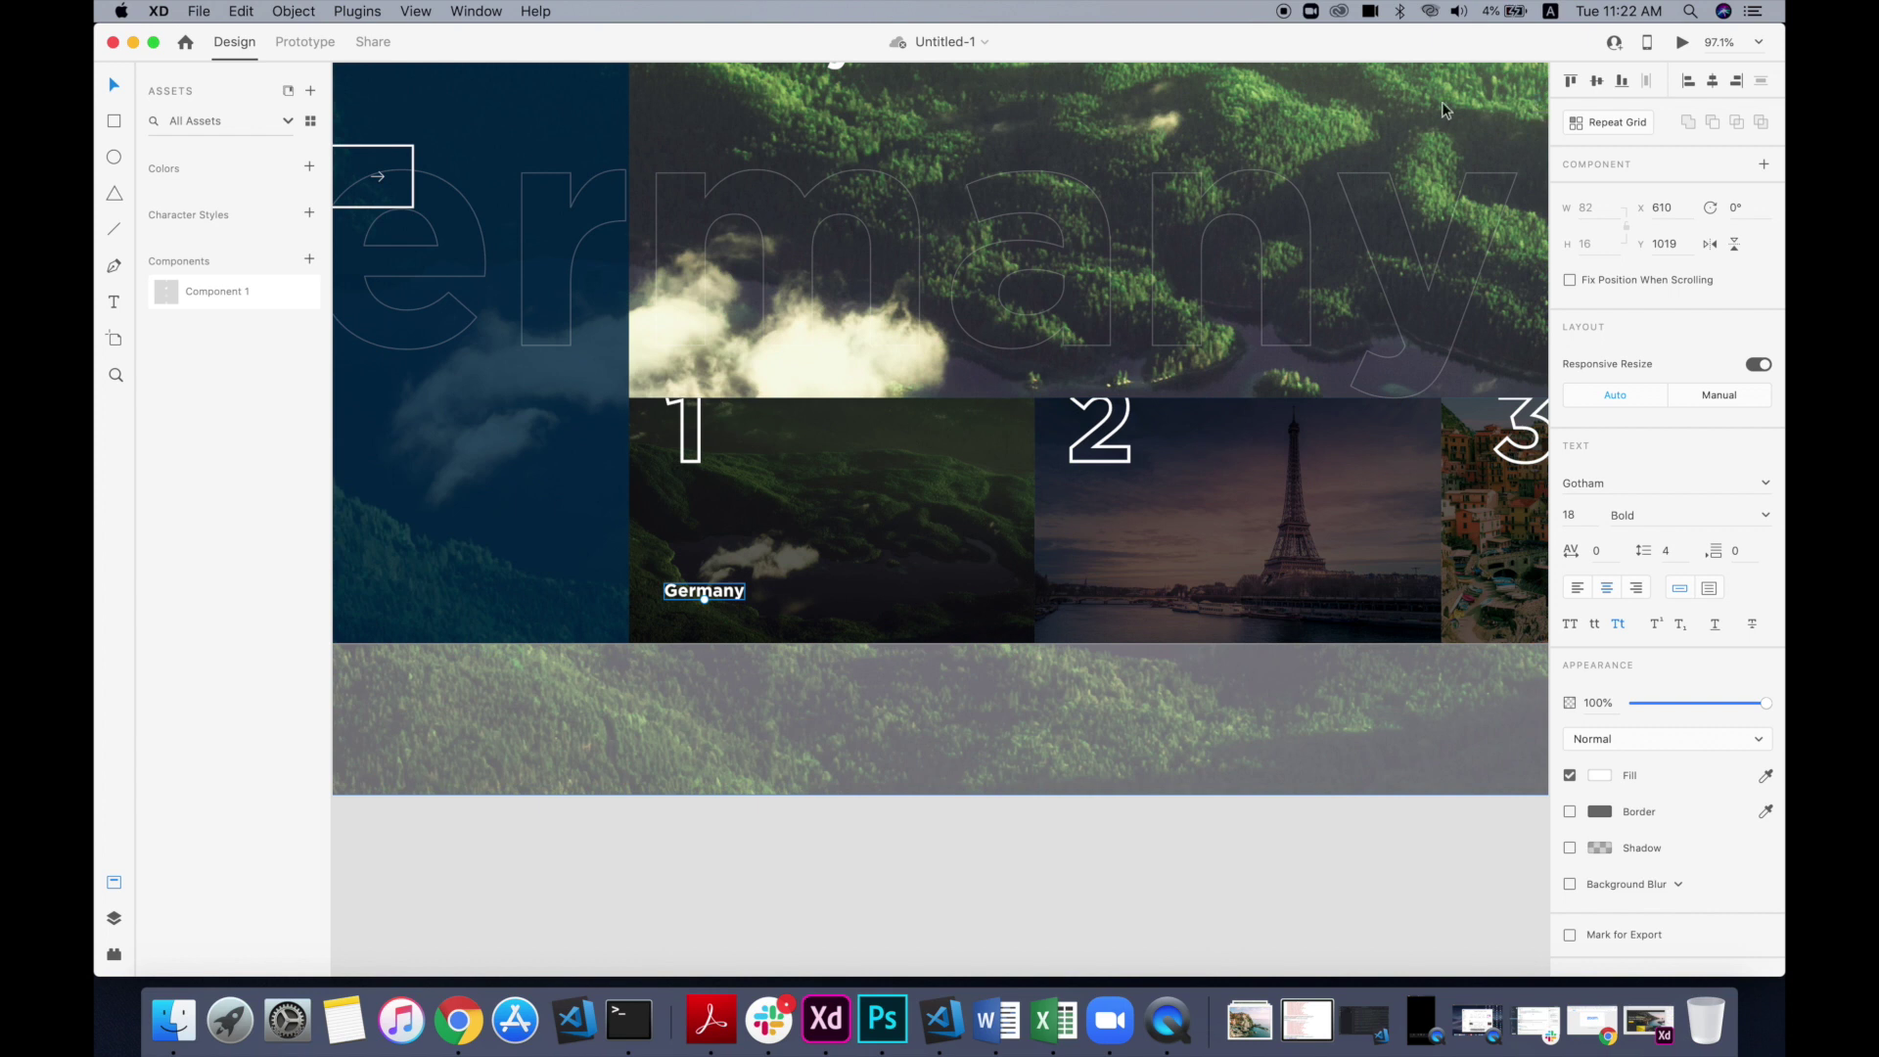
click(1766, 515)
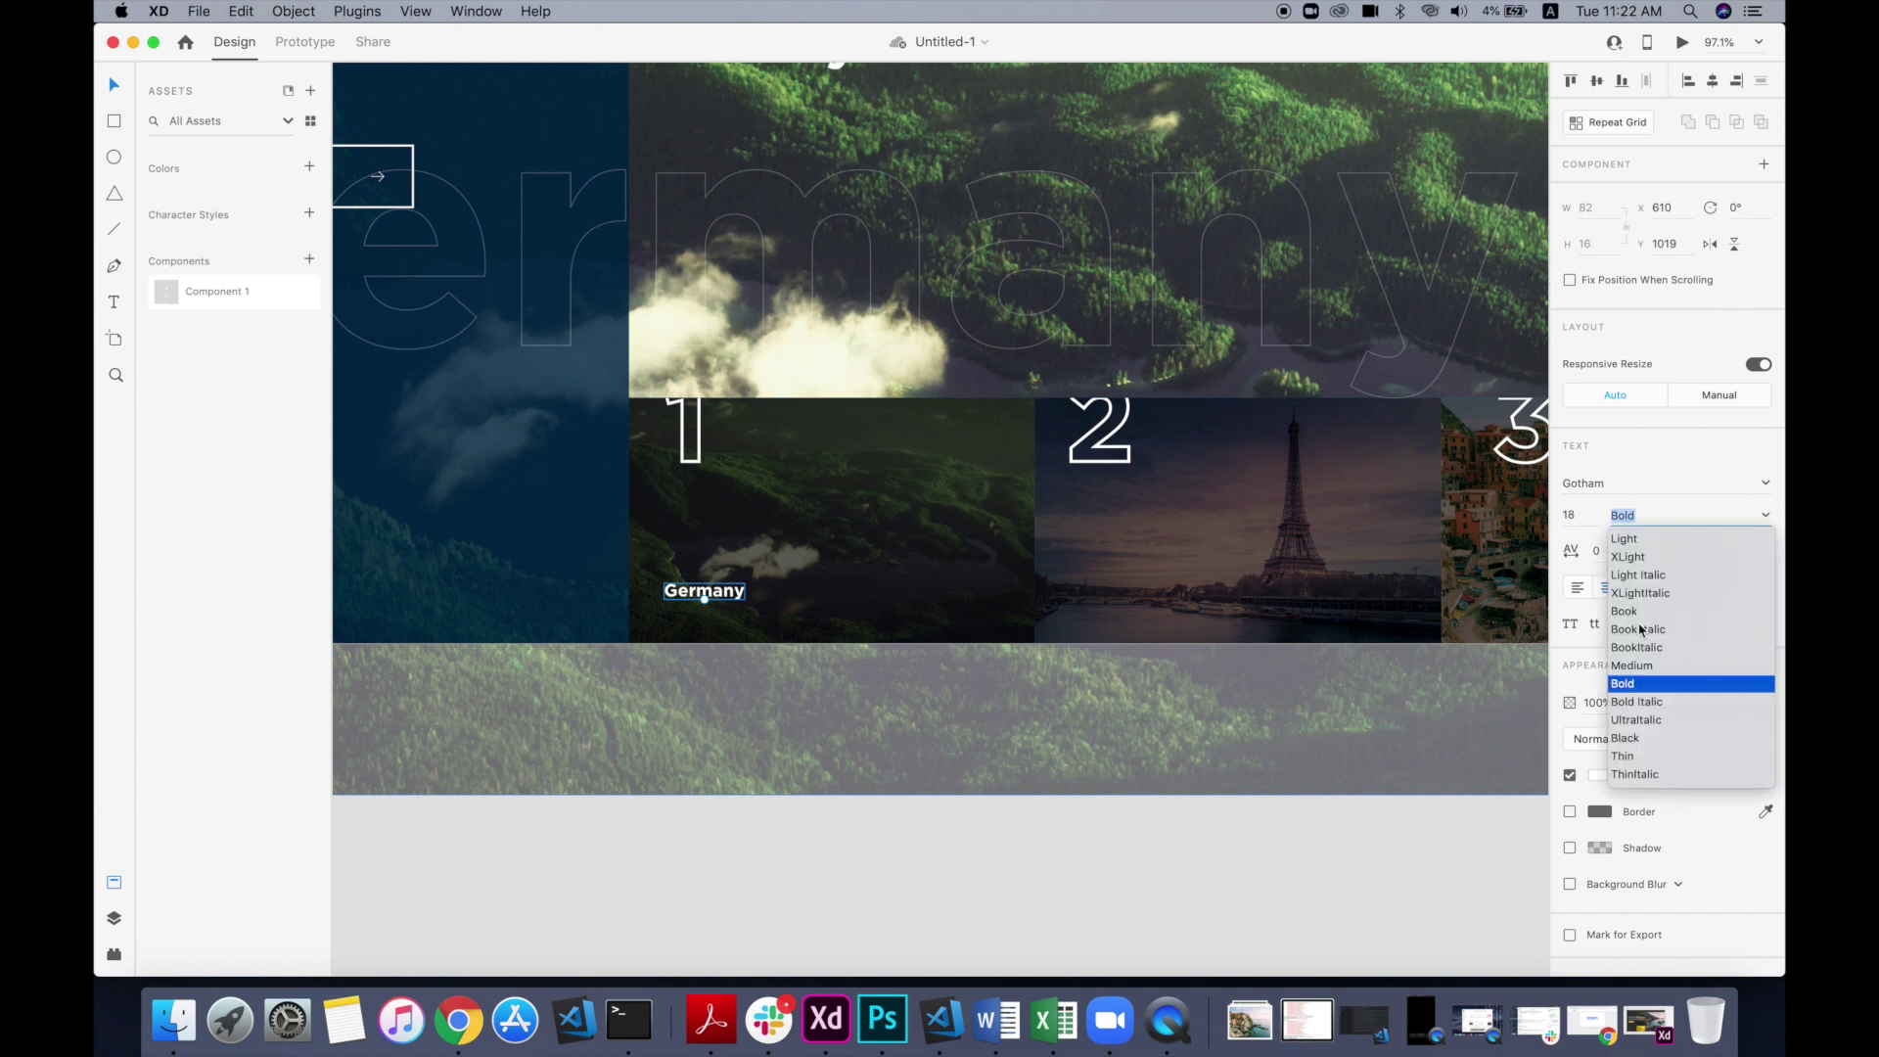
click(1630, 612)
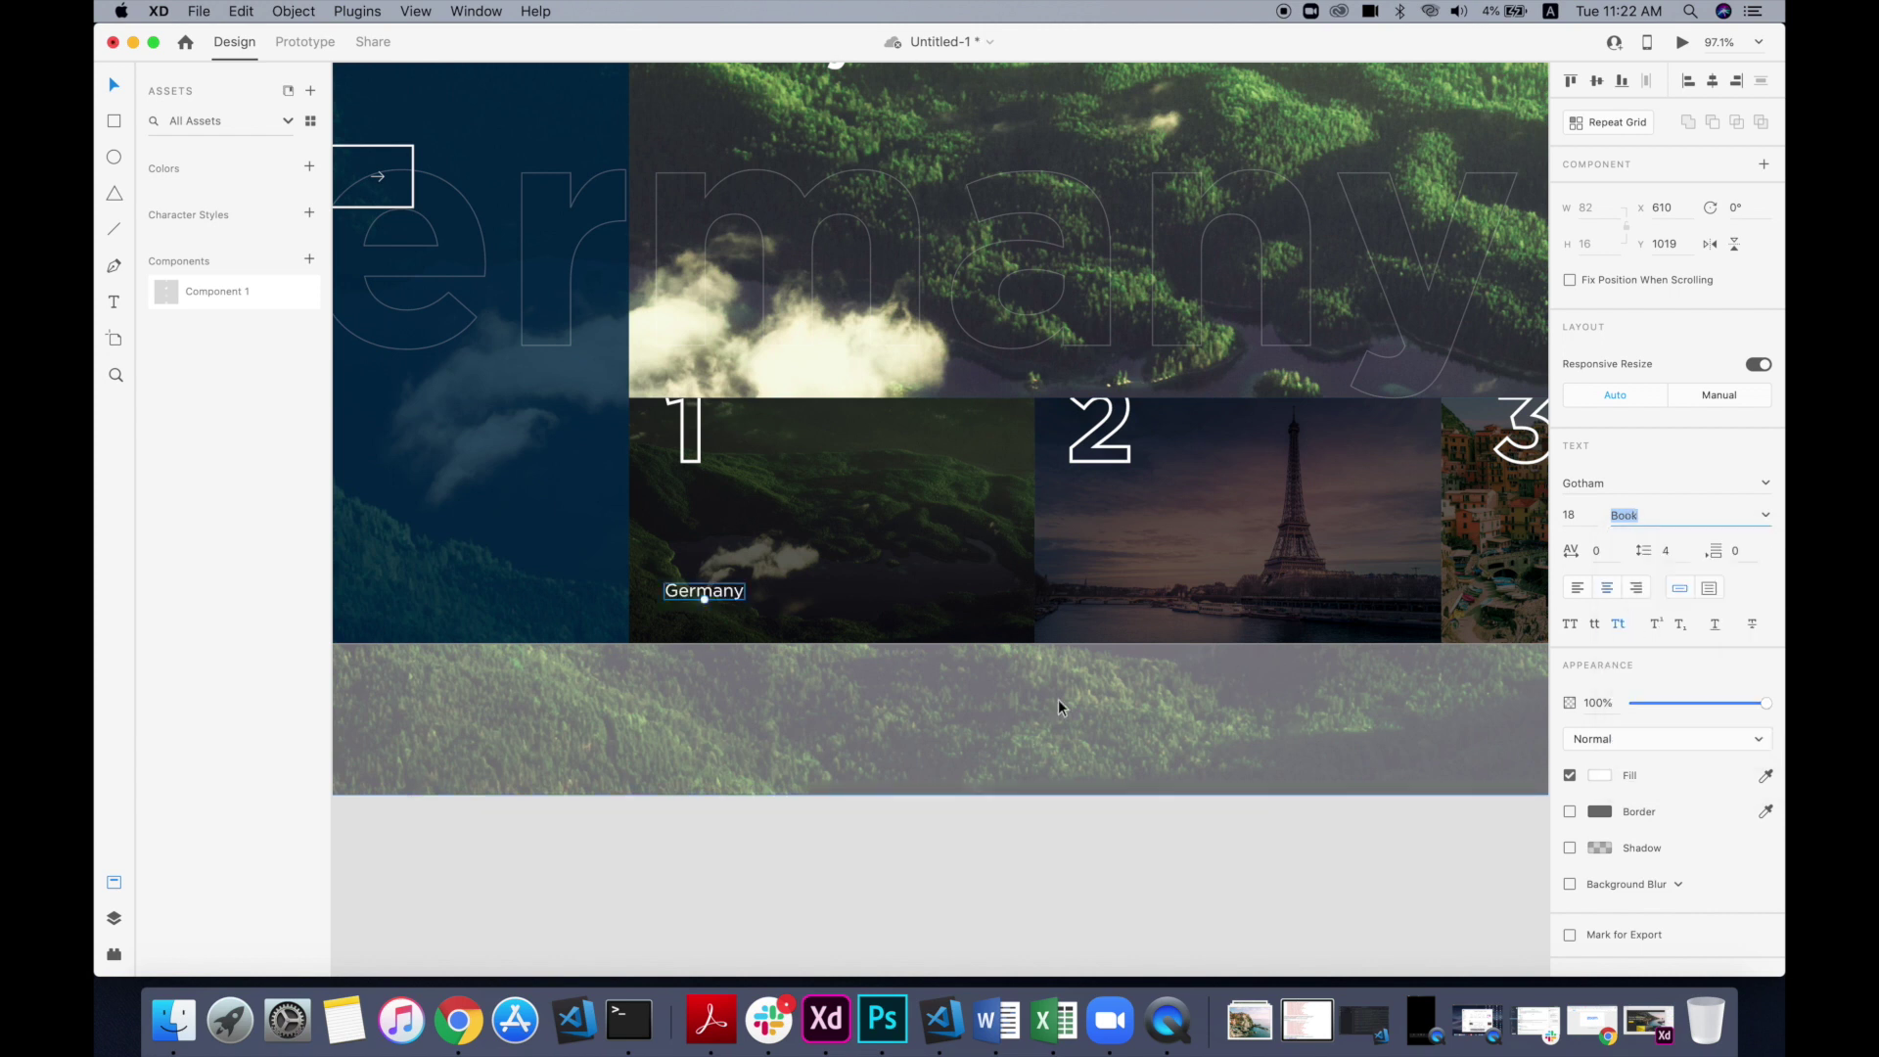
key(Escape)
Step: Copy the Germany label onto the second photo tile, change it to "France" and align it at X 1022
click(715, 597)
drag(715, 597, 1123, 608)
scroll(1124, 608, right, 3)
scroll(1124, 608, up, 1)
double_click(990, 634)
key(BackSpace)
text(France)
key(Escape)
drag(989, 634, 986, 636)
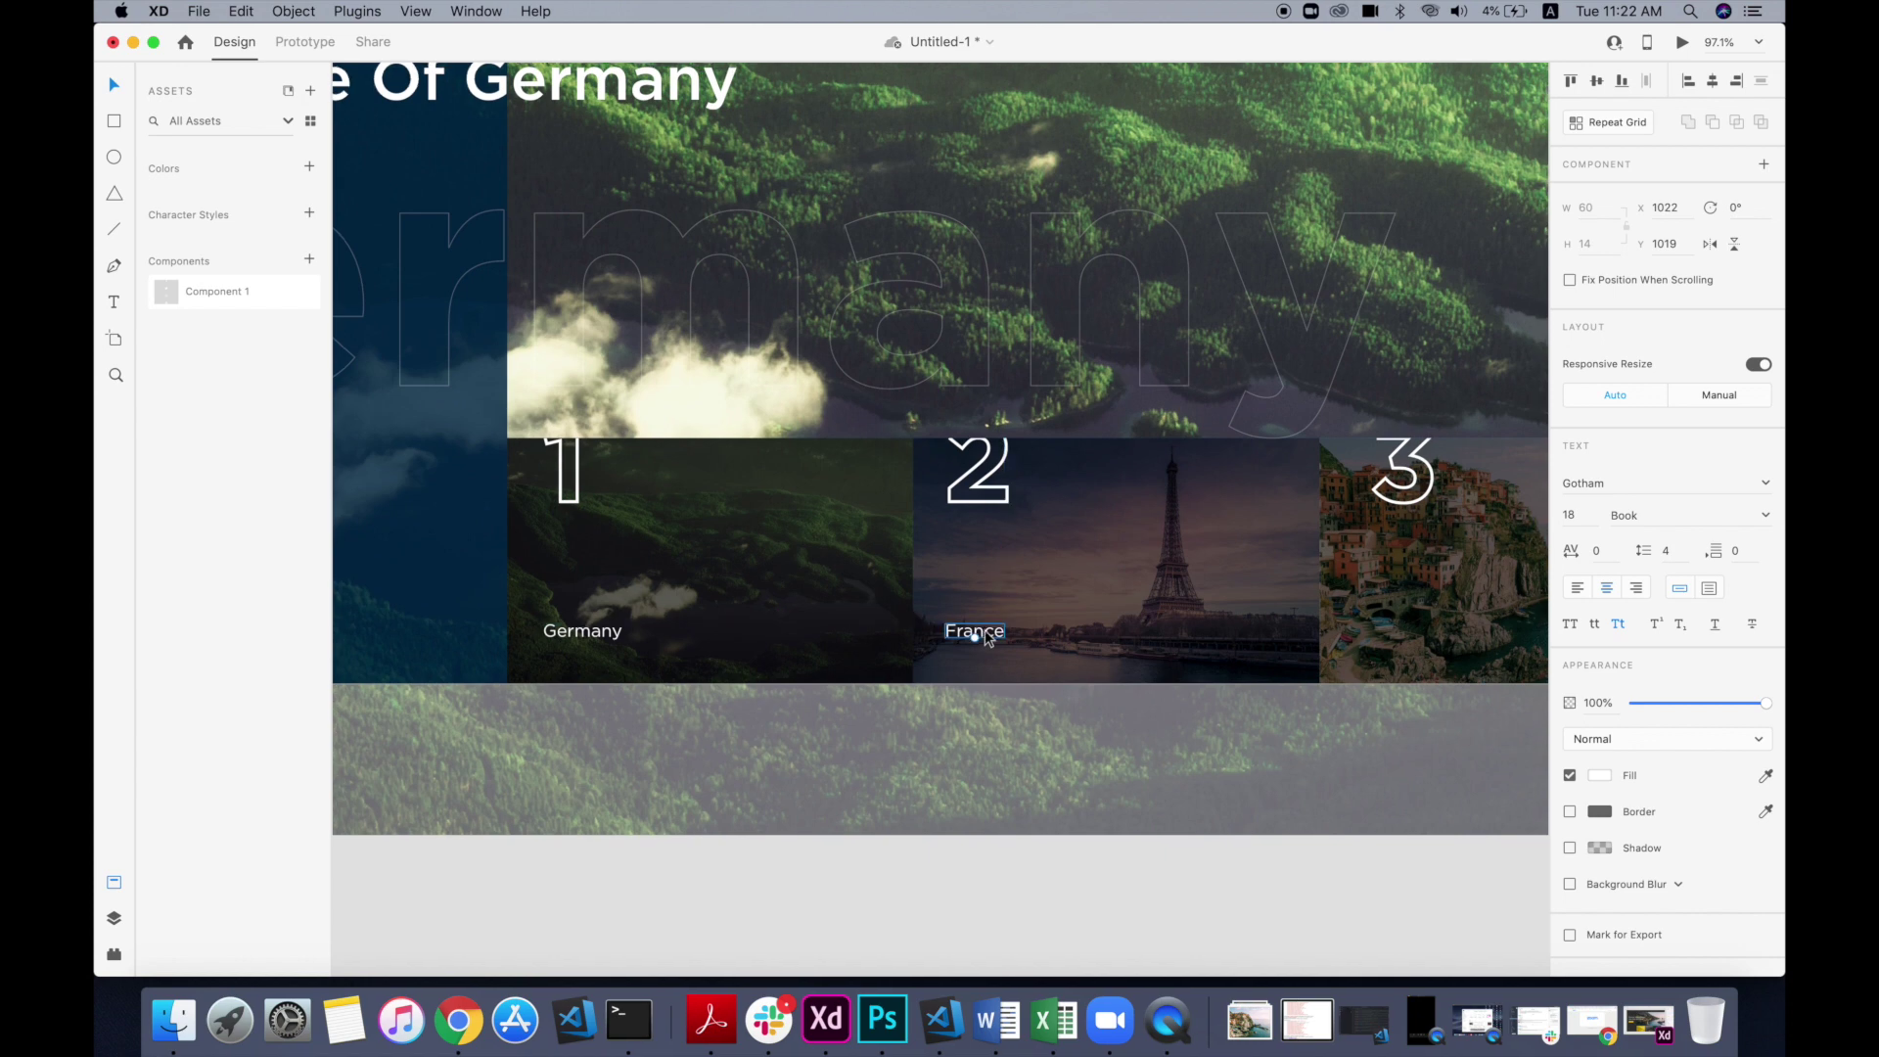
Step: Duplicate the France label onto the third photo tile and change the copy to "Italy"
scroll(986, 636, right, 3)
key(super+d)
drag(725, 636, 1151, 641)
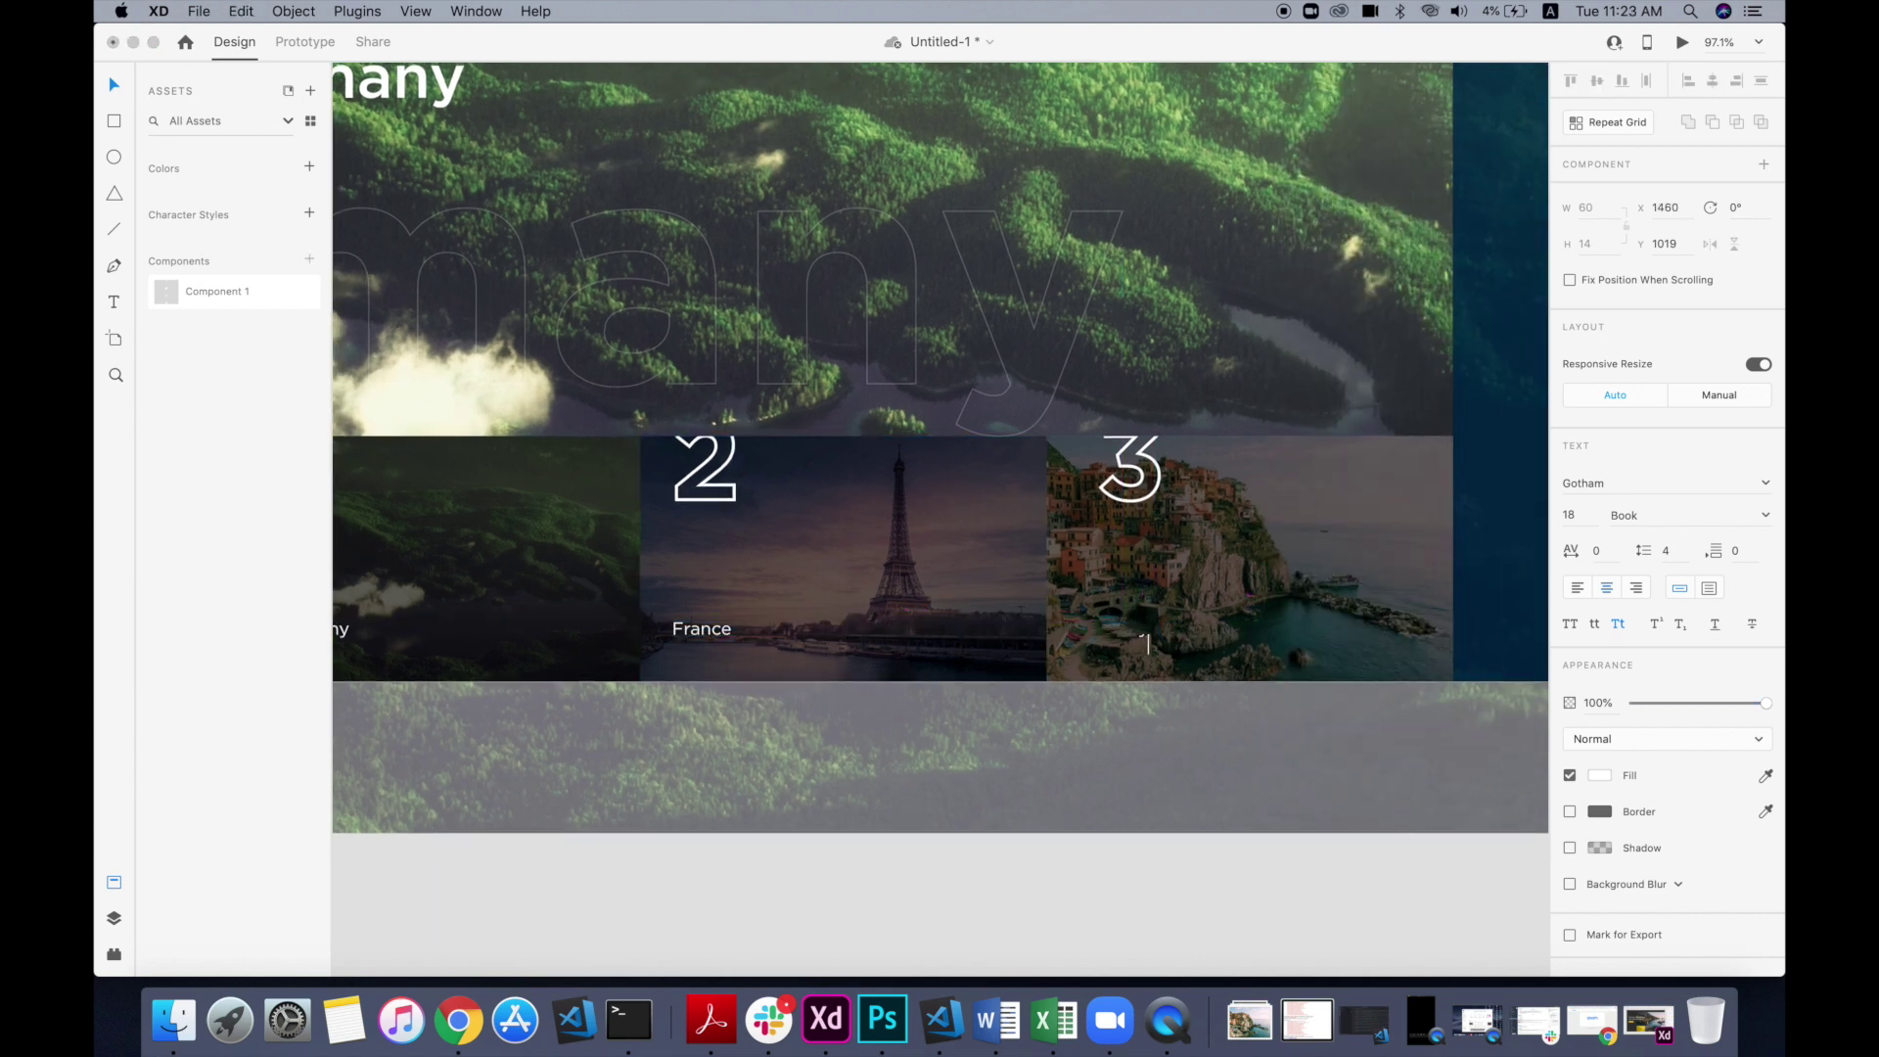
click(1075, 874)
Step: Lower the Germany, France and Italy labels together to Y 1029
scroll(1075, 874, down, 3)
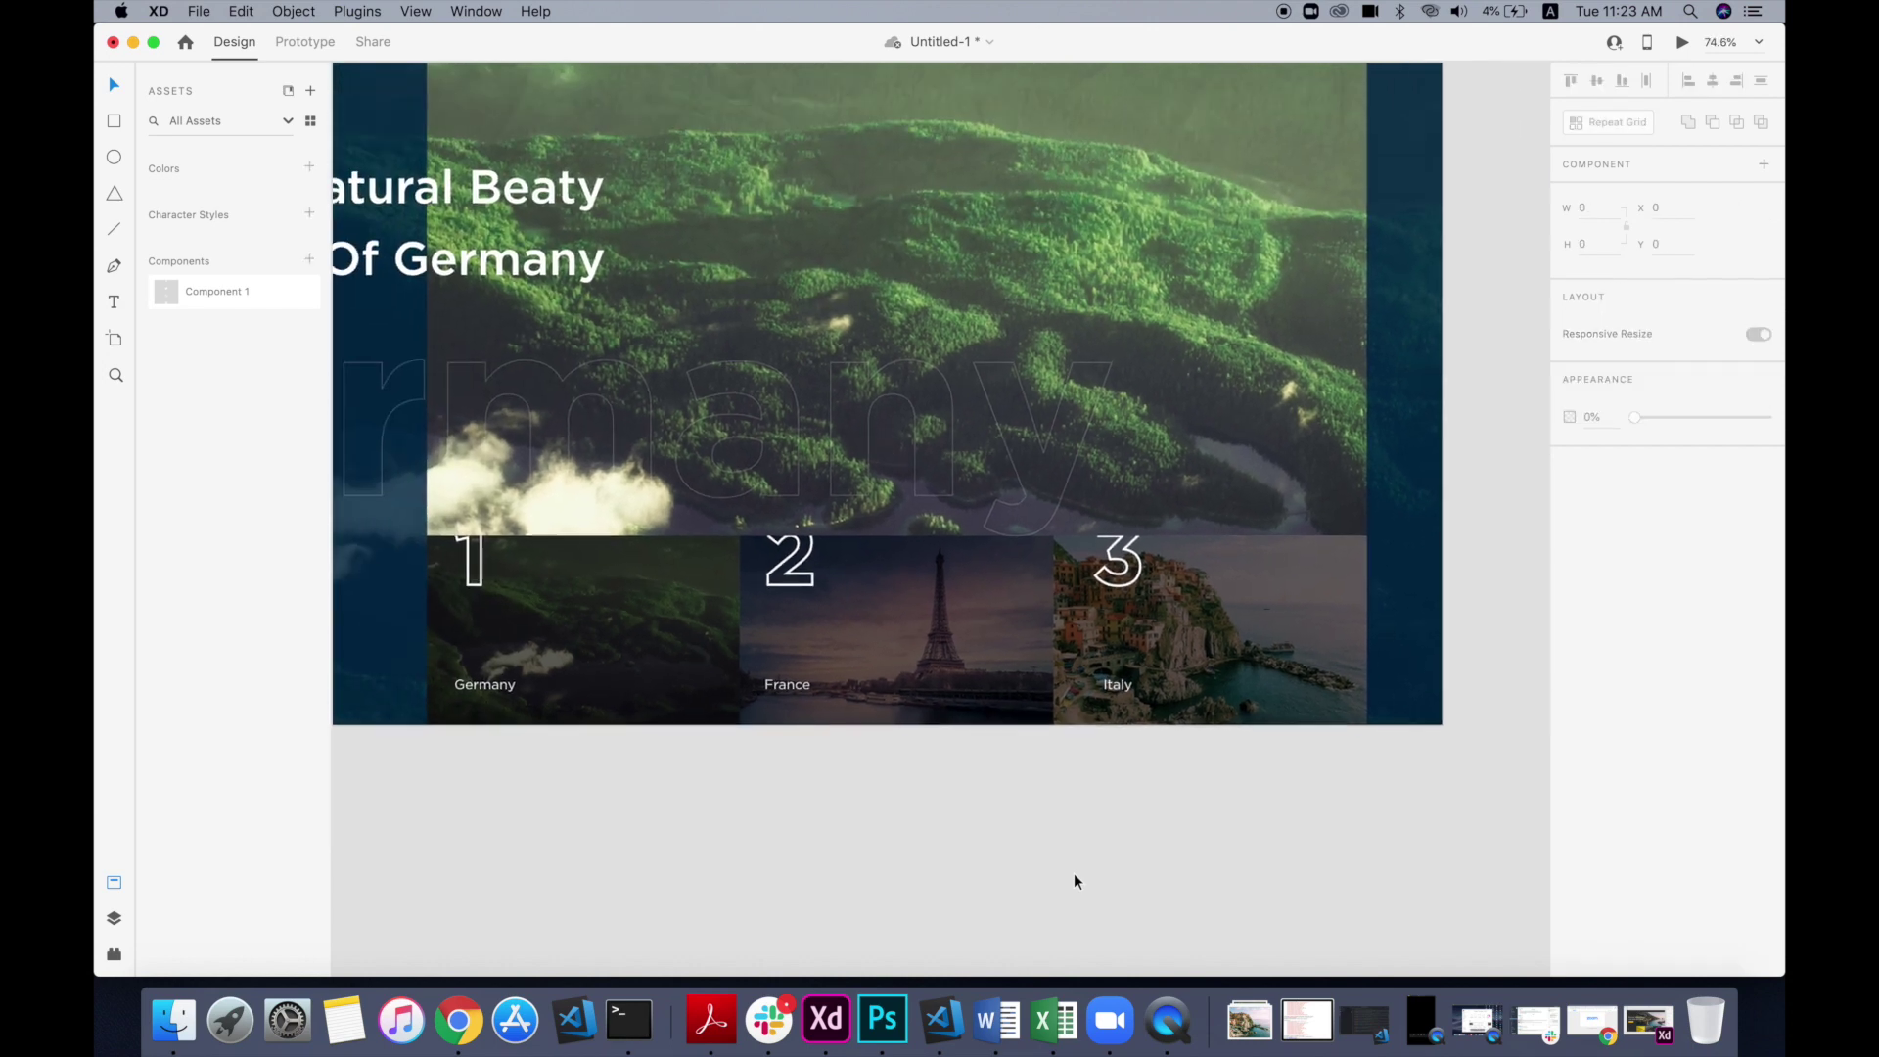
scroll(1075, 874, left, 2)
click(600, 662)
shift+click(904, 662)
shift+click(1238, 663)
key(Down)
key(Down)
key(Down)
key(Down)
key(Down)
key(Down)
key(Down)
key(Down)
key(Down)
key(Down)
key(Down)
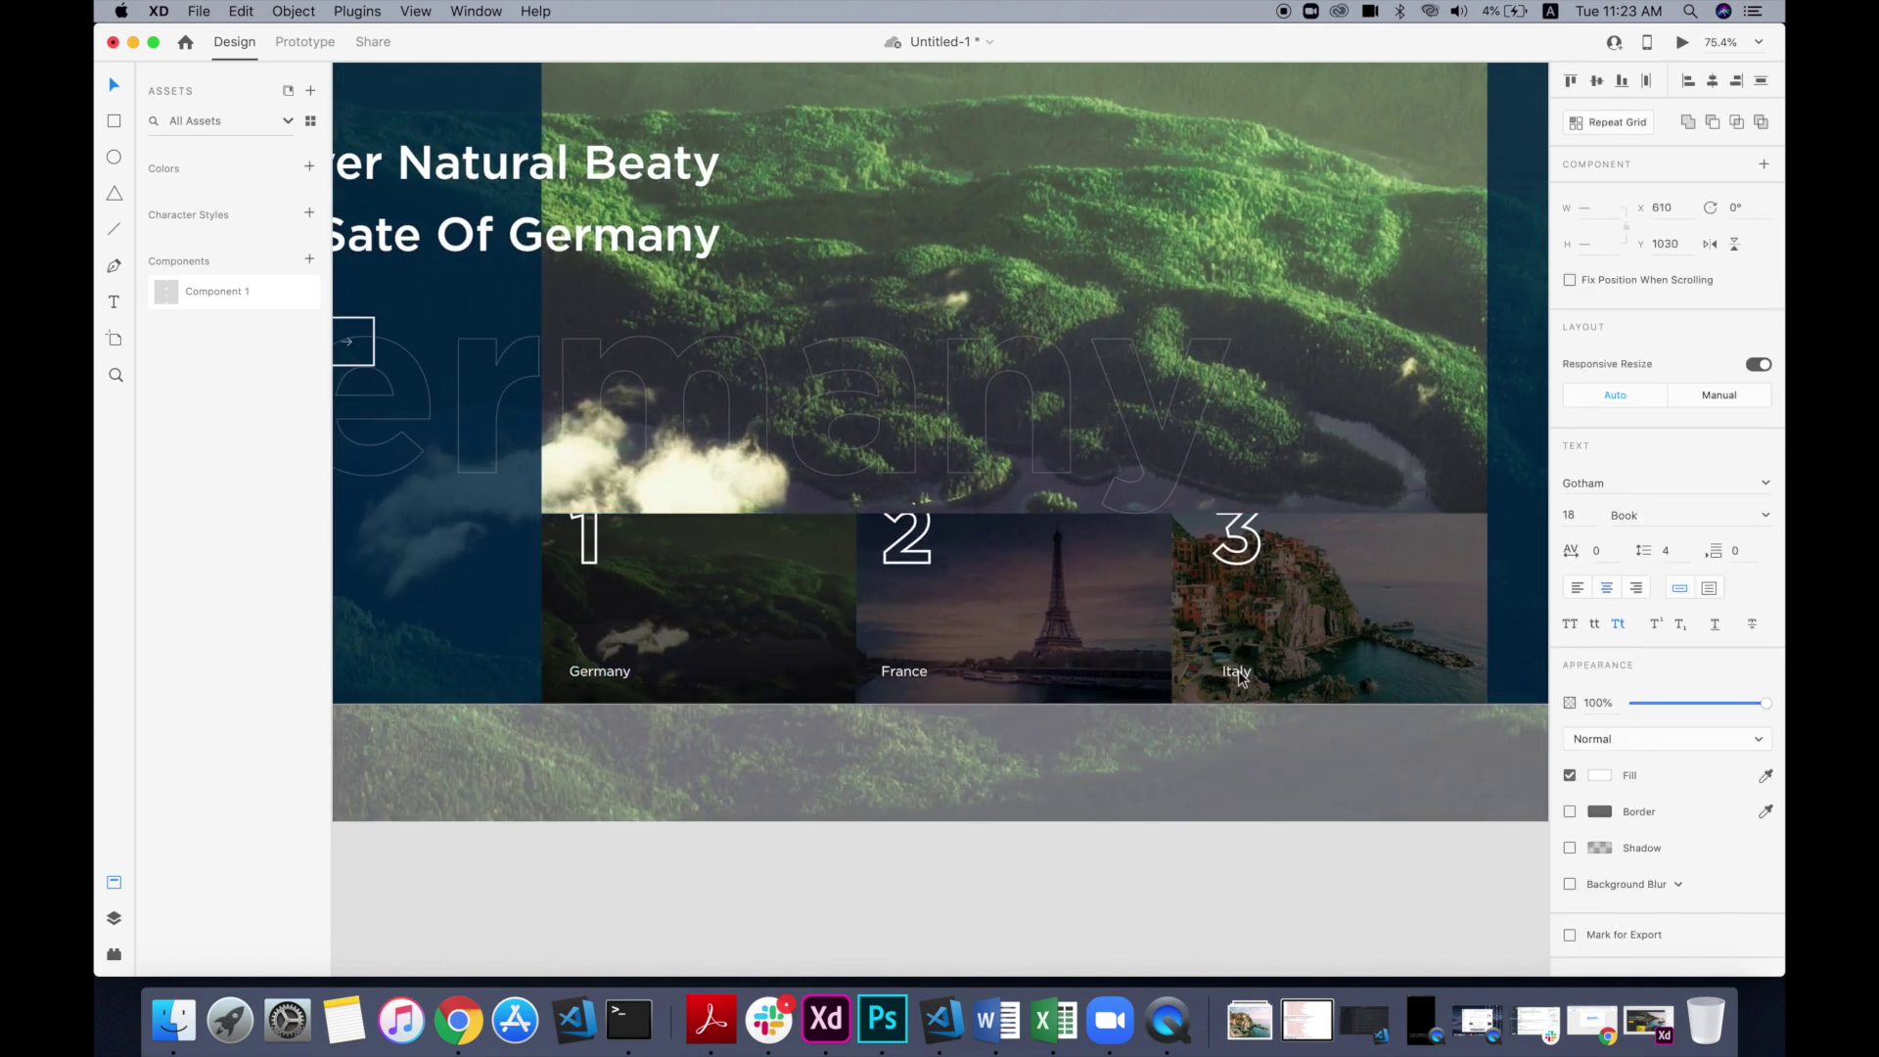
scroll(575, 654, up, 3)
scroll(574, 653, down, 2)
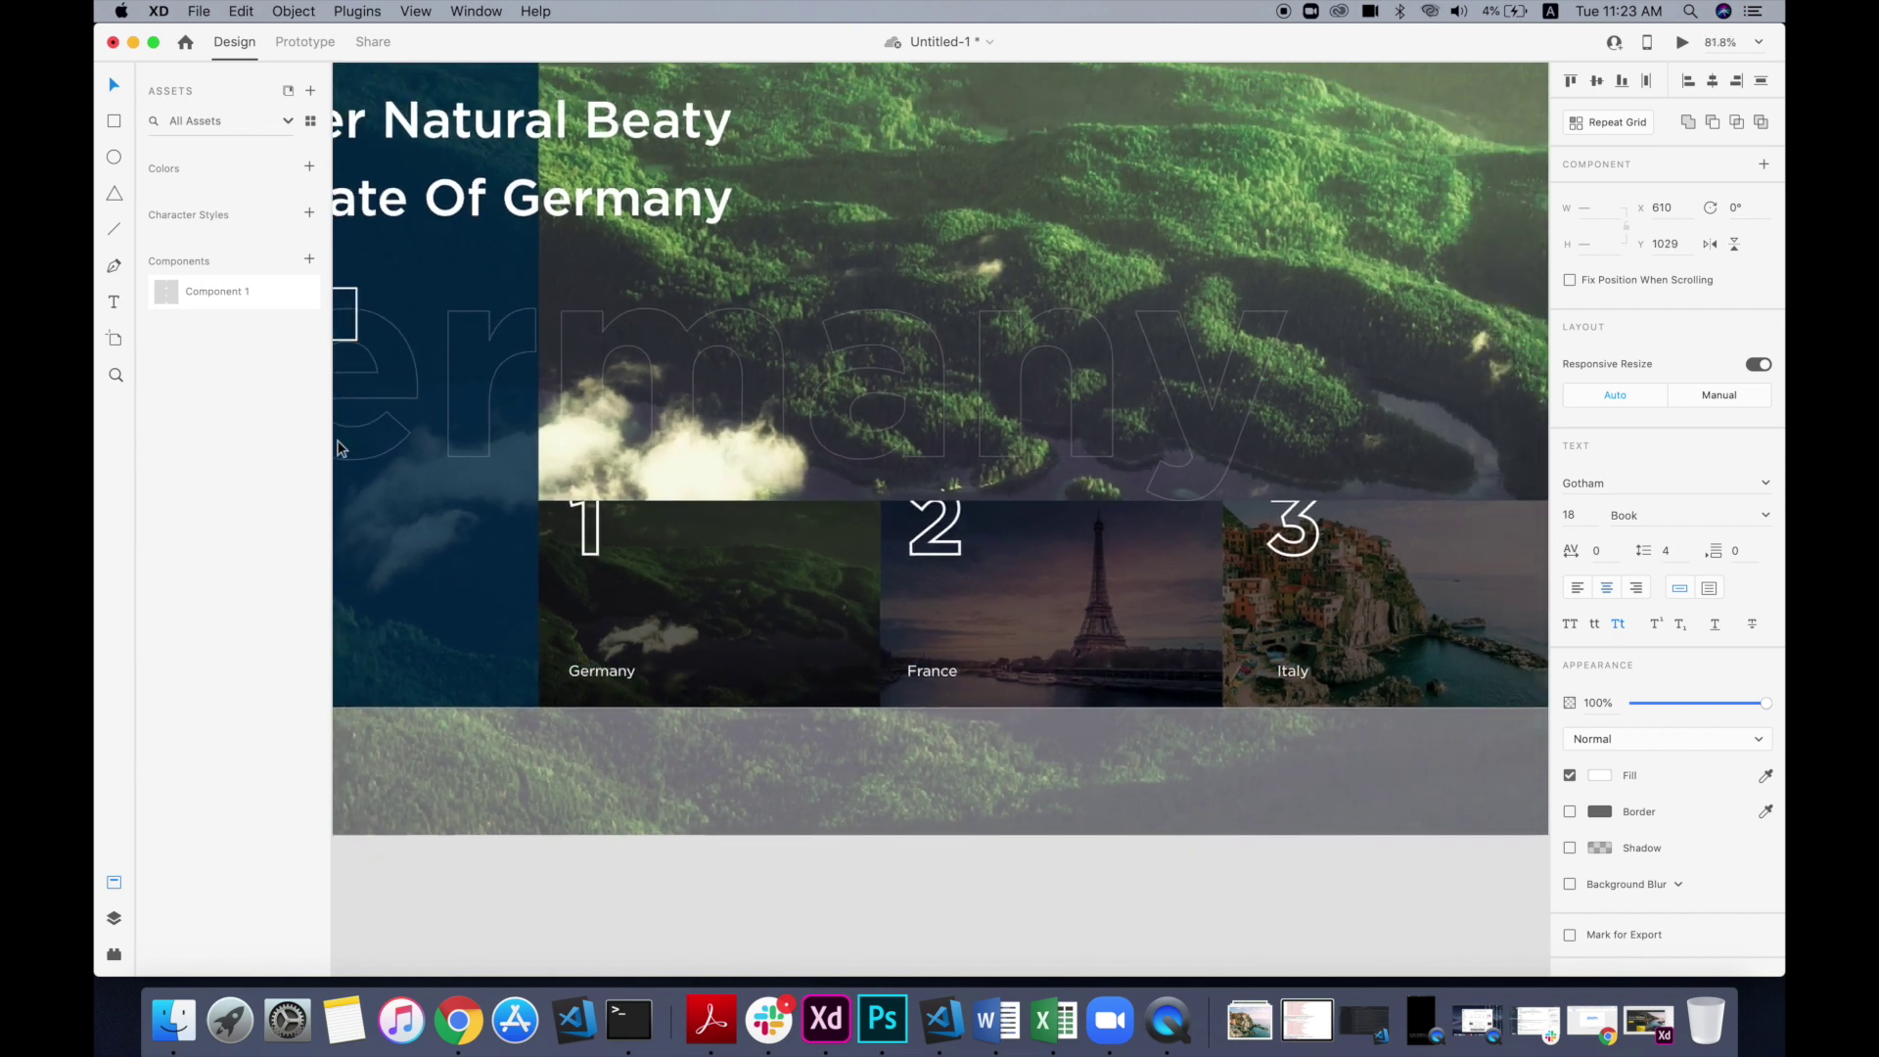
Step: Draw a 22 px horizontal line above the Germany label and give it a white (#FFFFFF) border of size 2
click(124, 228)
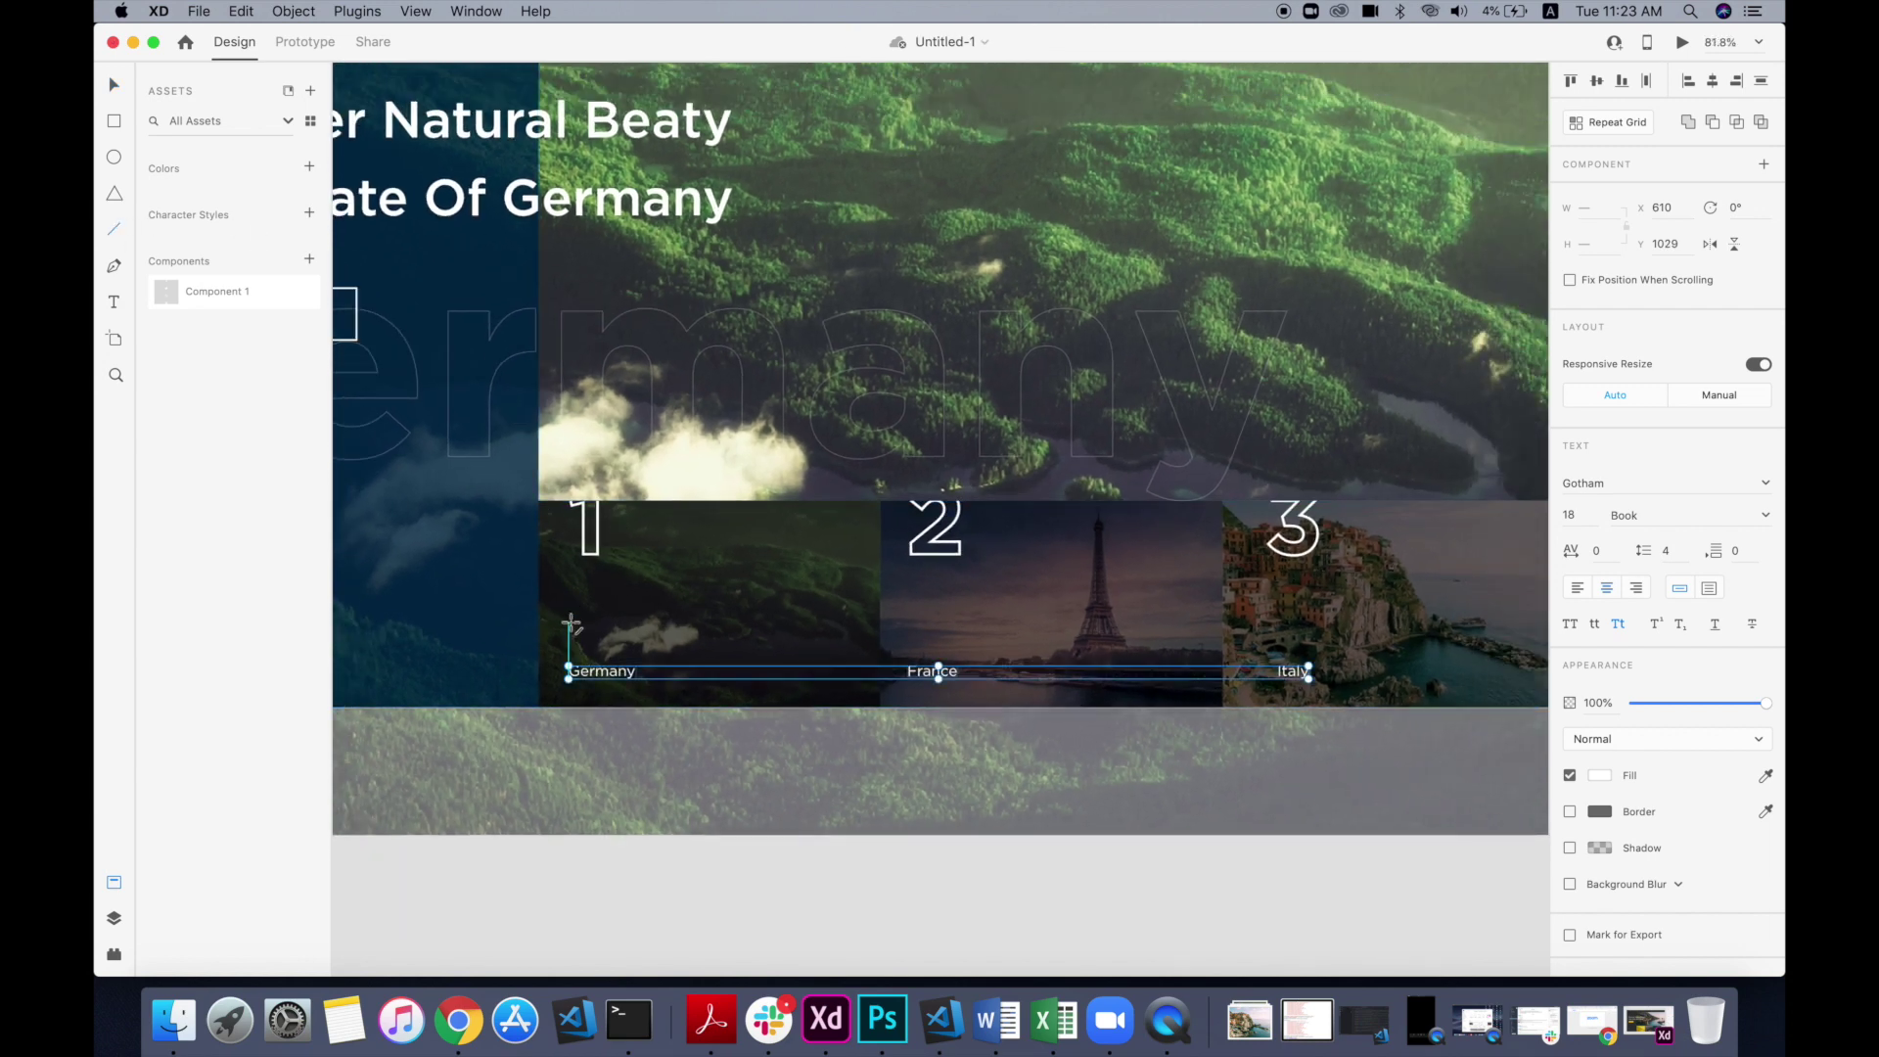
drag(572, 624, 587, 625)
click(115, 86)
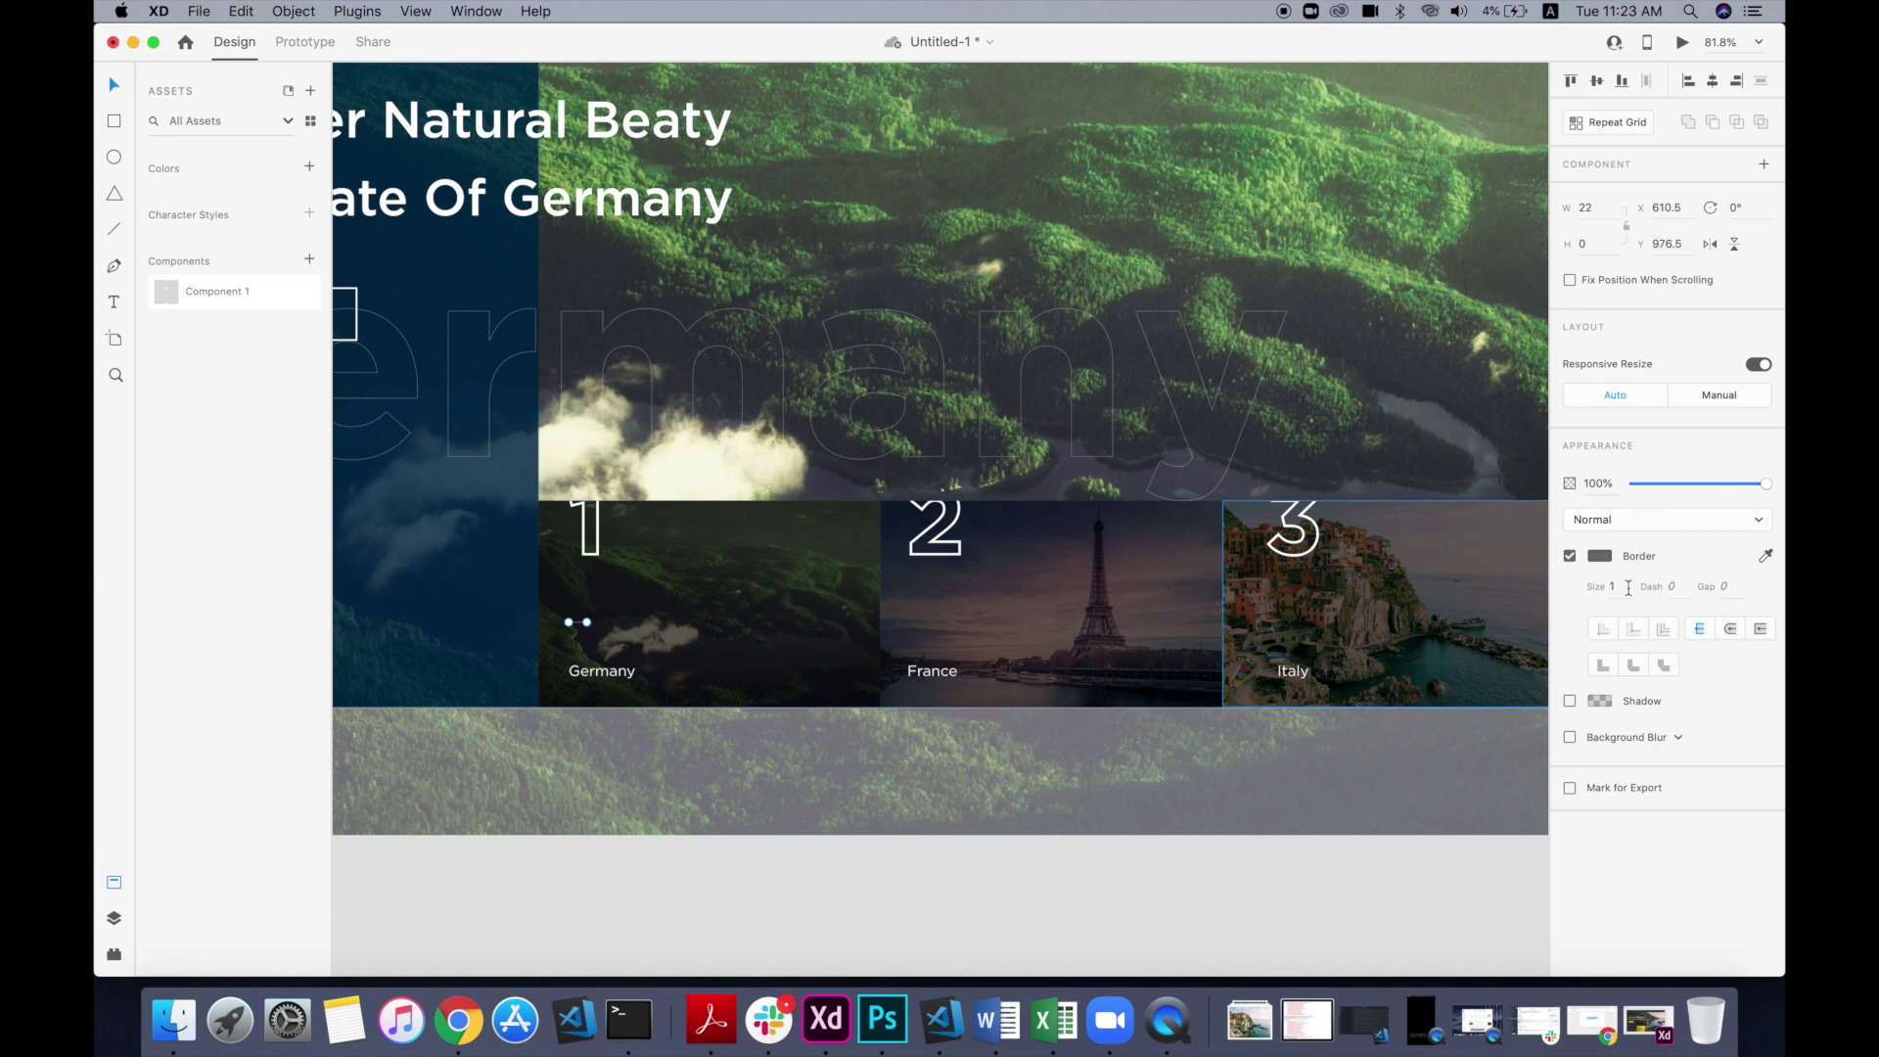
text(2)
click(1599, 555)
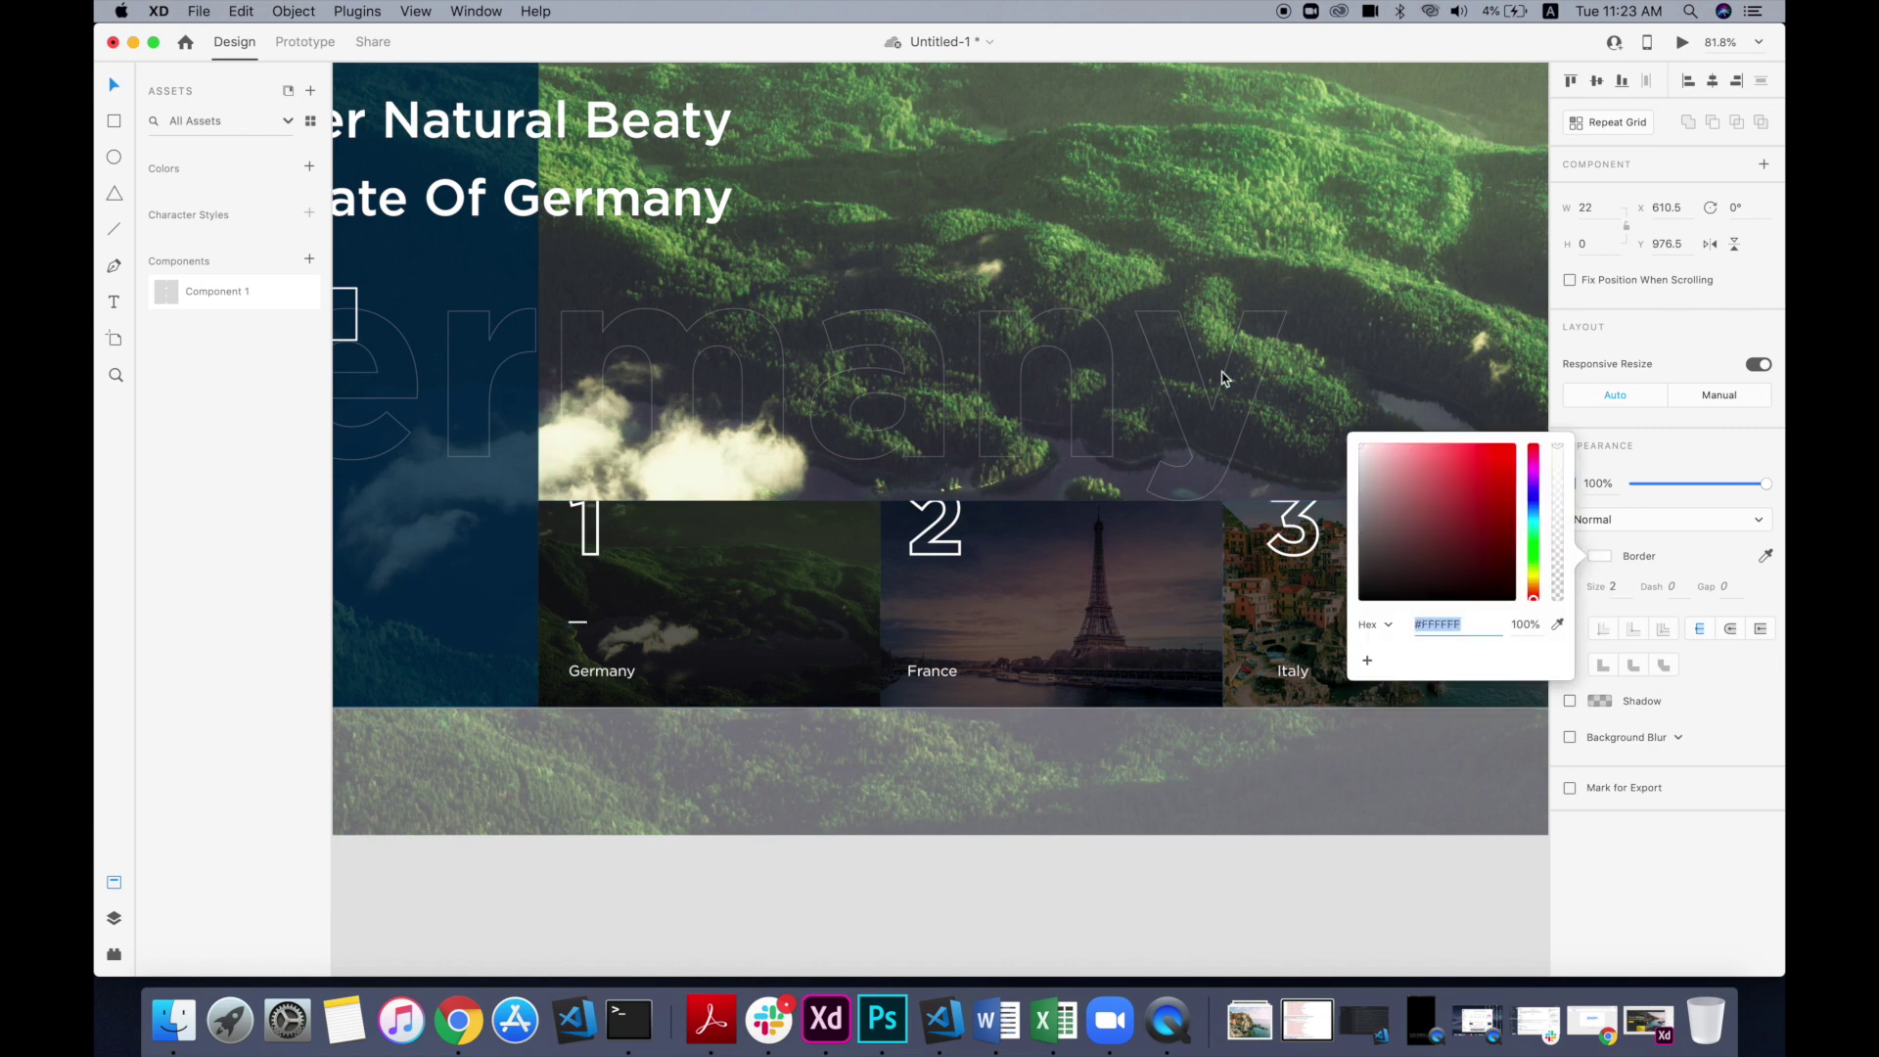
Step: Copy the short white line above the France and Italy labels at the same height
click(580, 624)
click(579, 623)
key(super+c)
key(super+v)
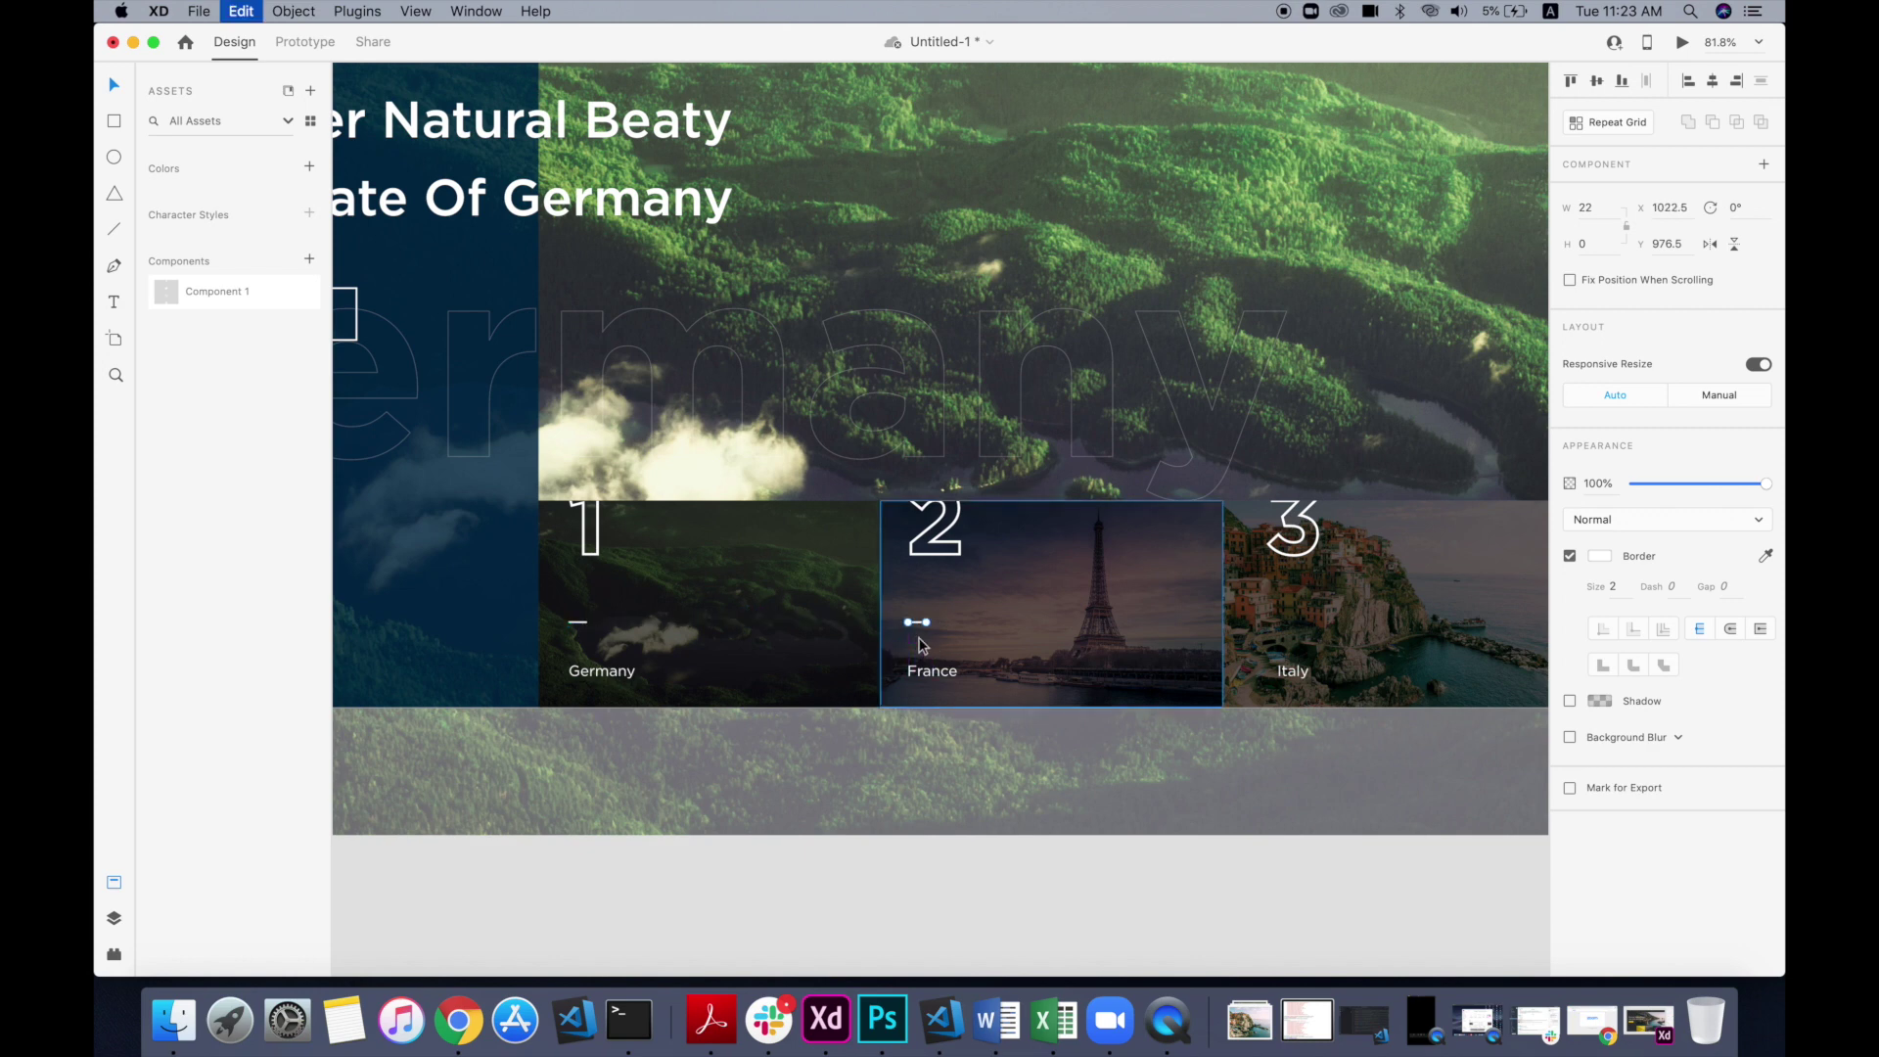
drag(924, 627, 1290, 646)
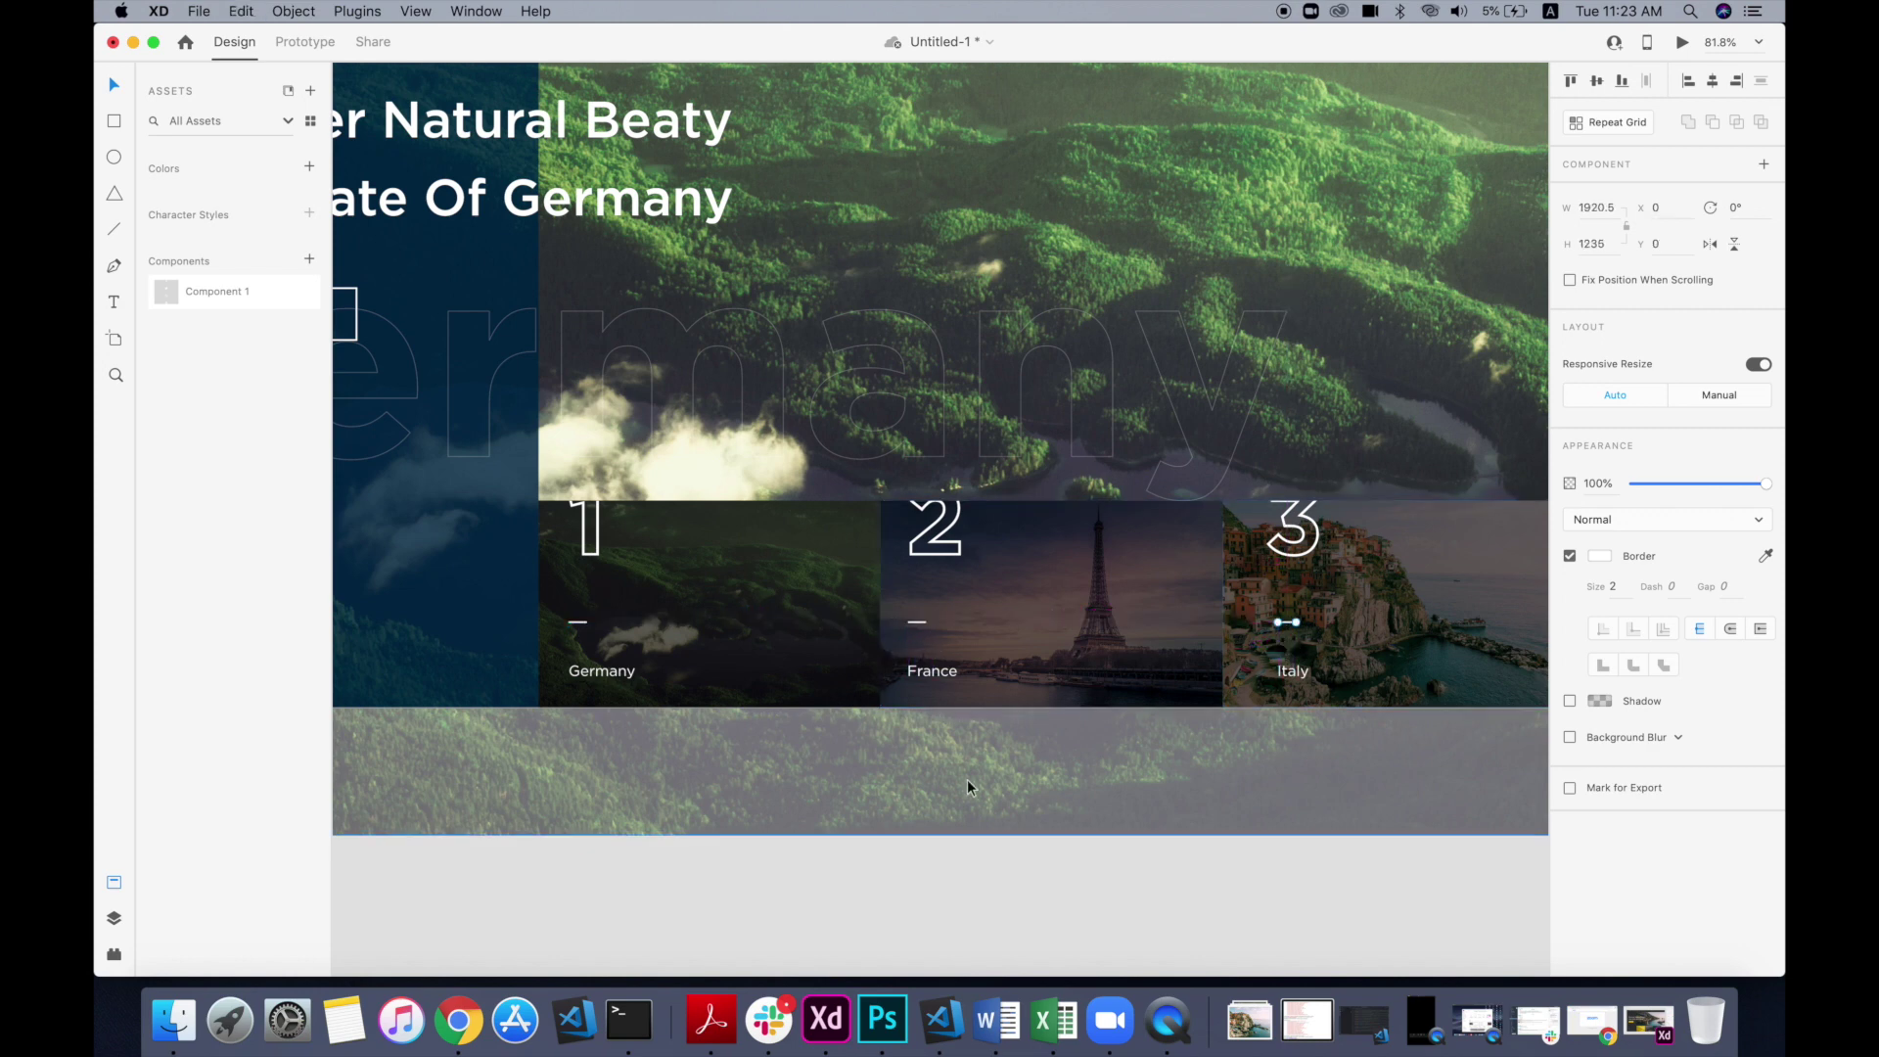
Step: Review the overall layout of the landing page with its labelled photo tiles
click(968, 779)
scroll(967, 781, down, 1)
scroll(967, 782, down, 2)
click(973, 824)
scroll(973, 824, down, 3)
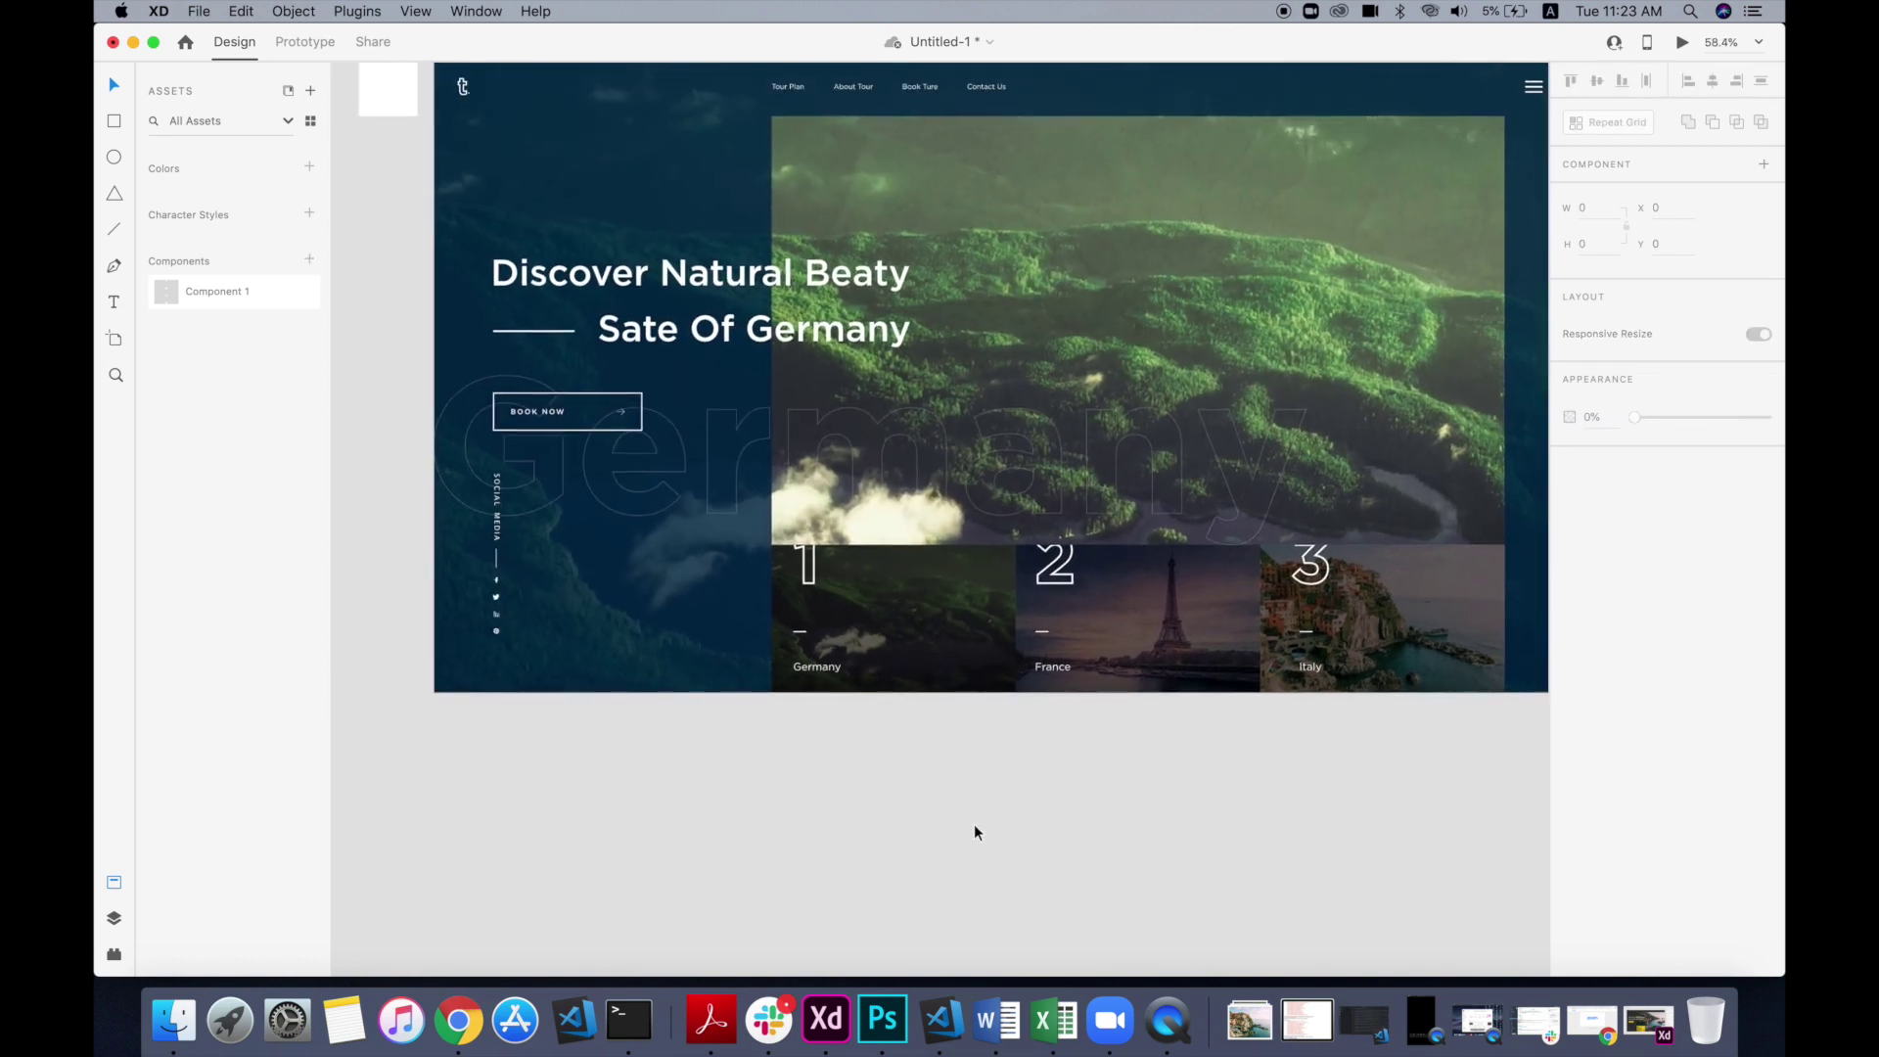
scroll(973, 824, up, 2)
scroll(973, 824, left, 1)
scroll(973, 824, down, 1)
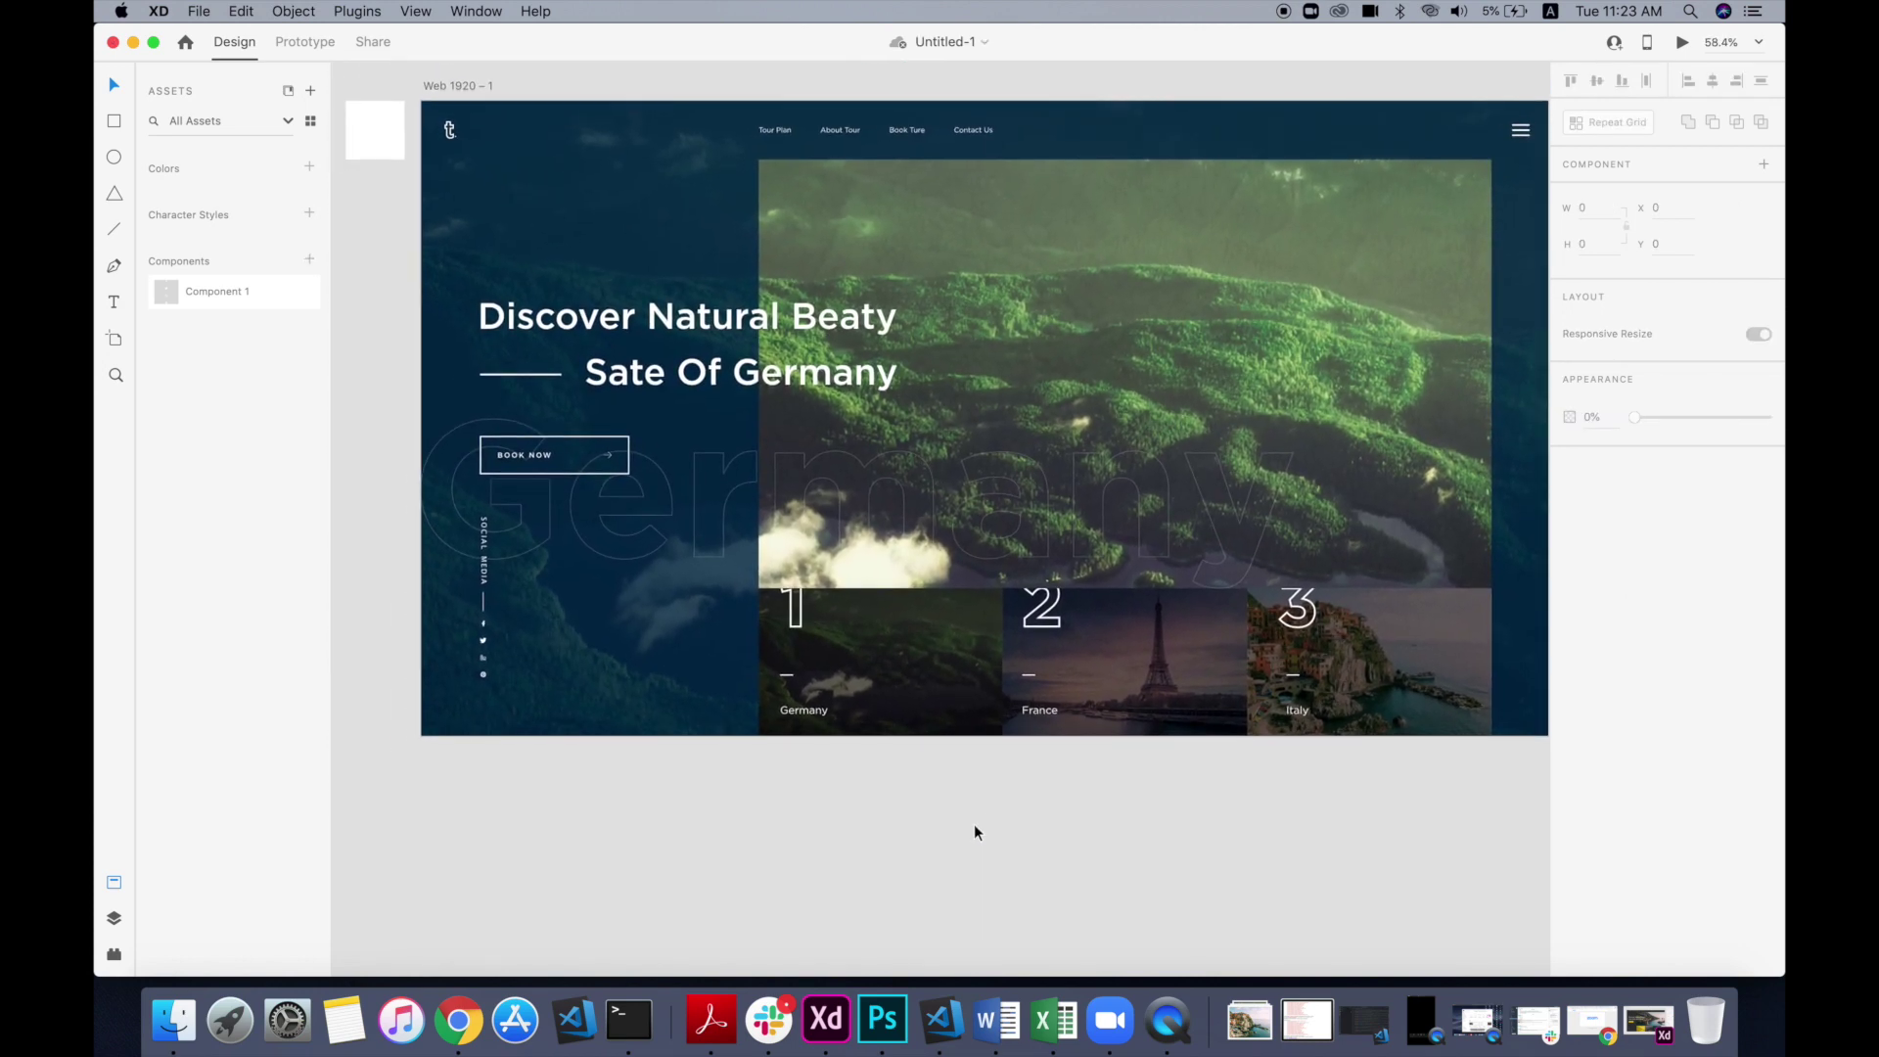
Step: Draw a white rectangle beside the third tile at the artboard's lower-right corner and size it 100 × 100
scroll(1546, 798, up, 5)
scroll(1547, 798, right, 3)
scroll(1547, 799, up, 2)
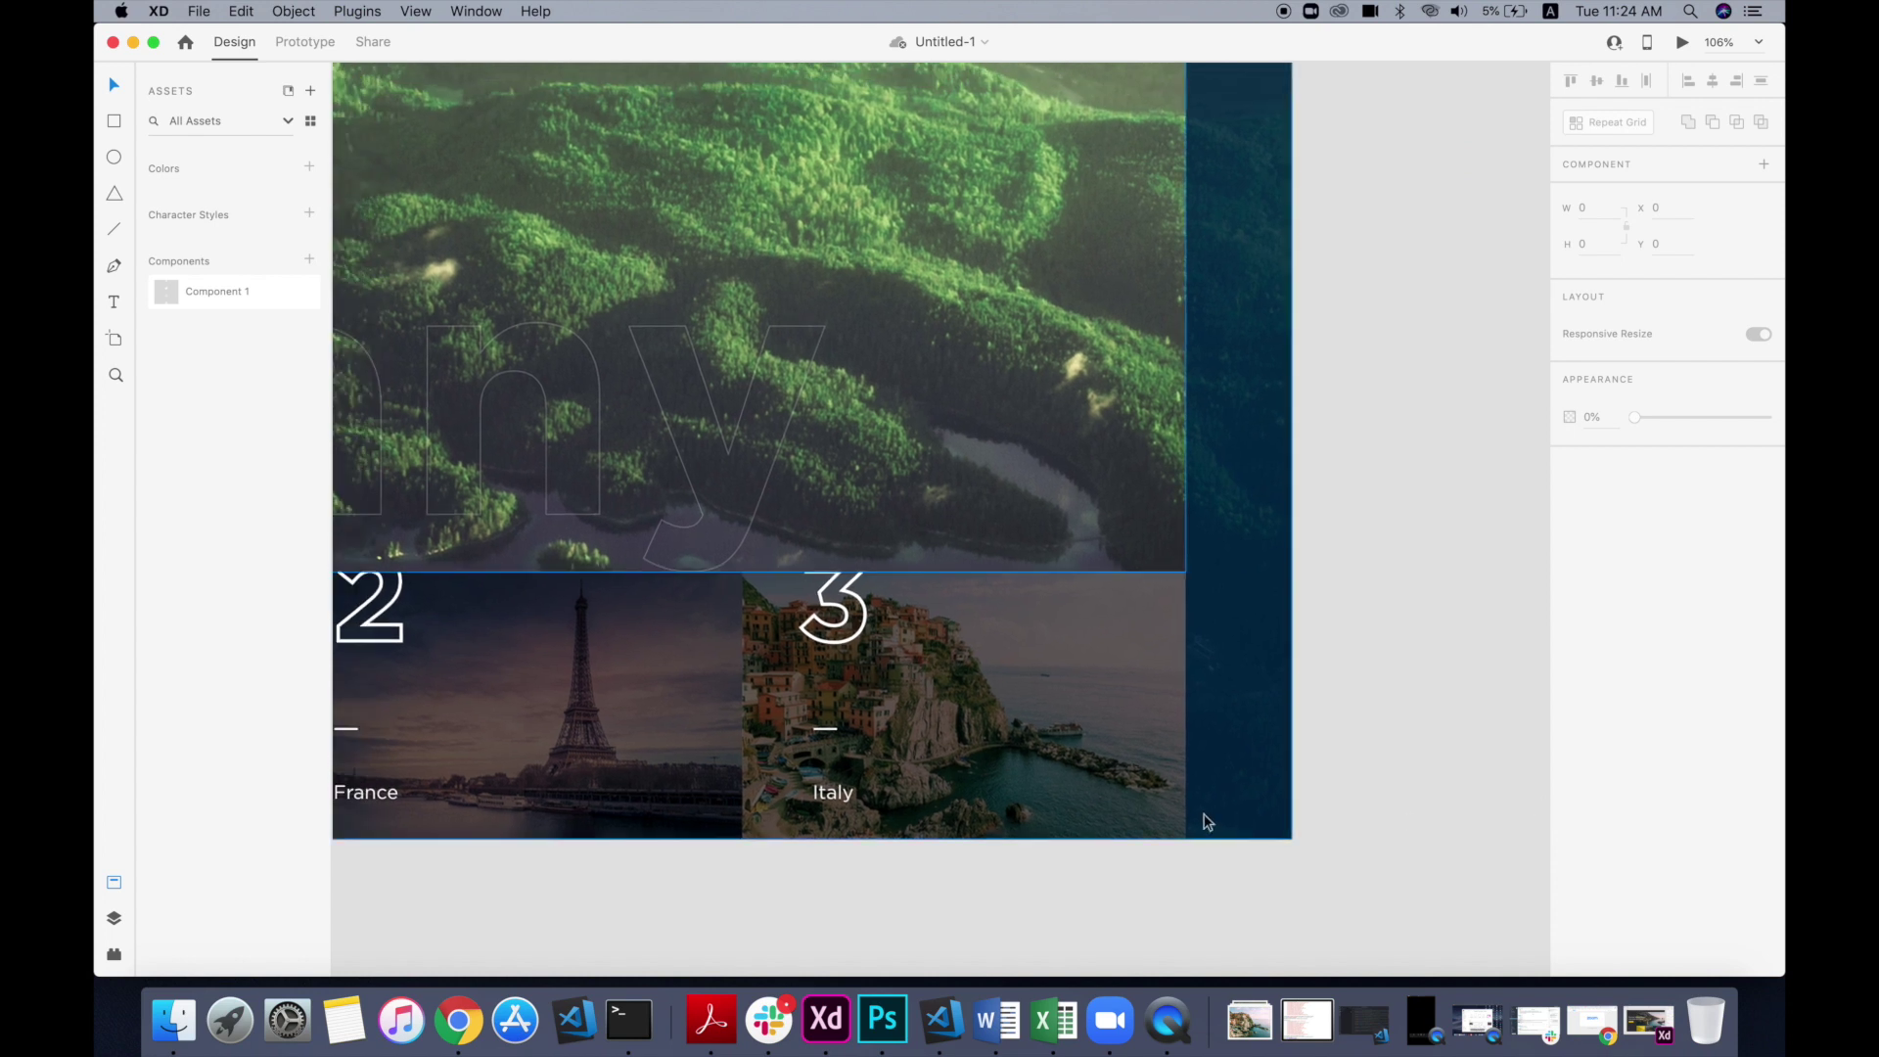
click(114, 123)
drag(1187, 635, 1266, 678)
key(super+z)
drag(1187, 754, 1292, 839)
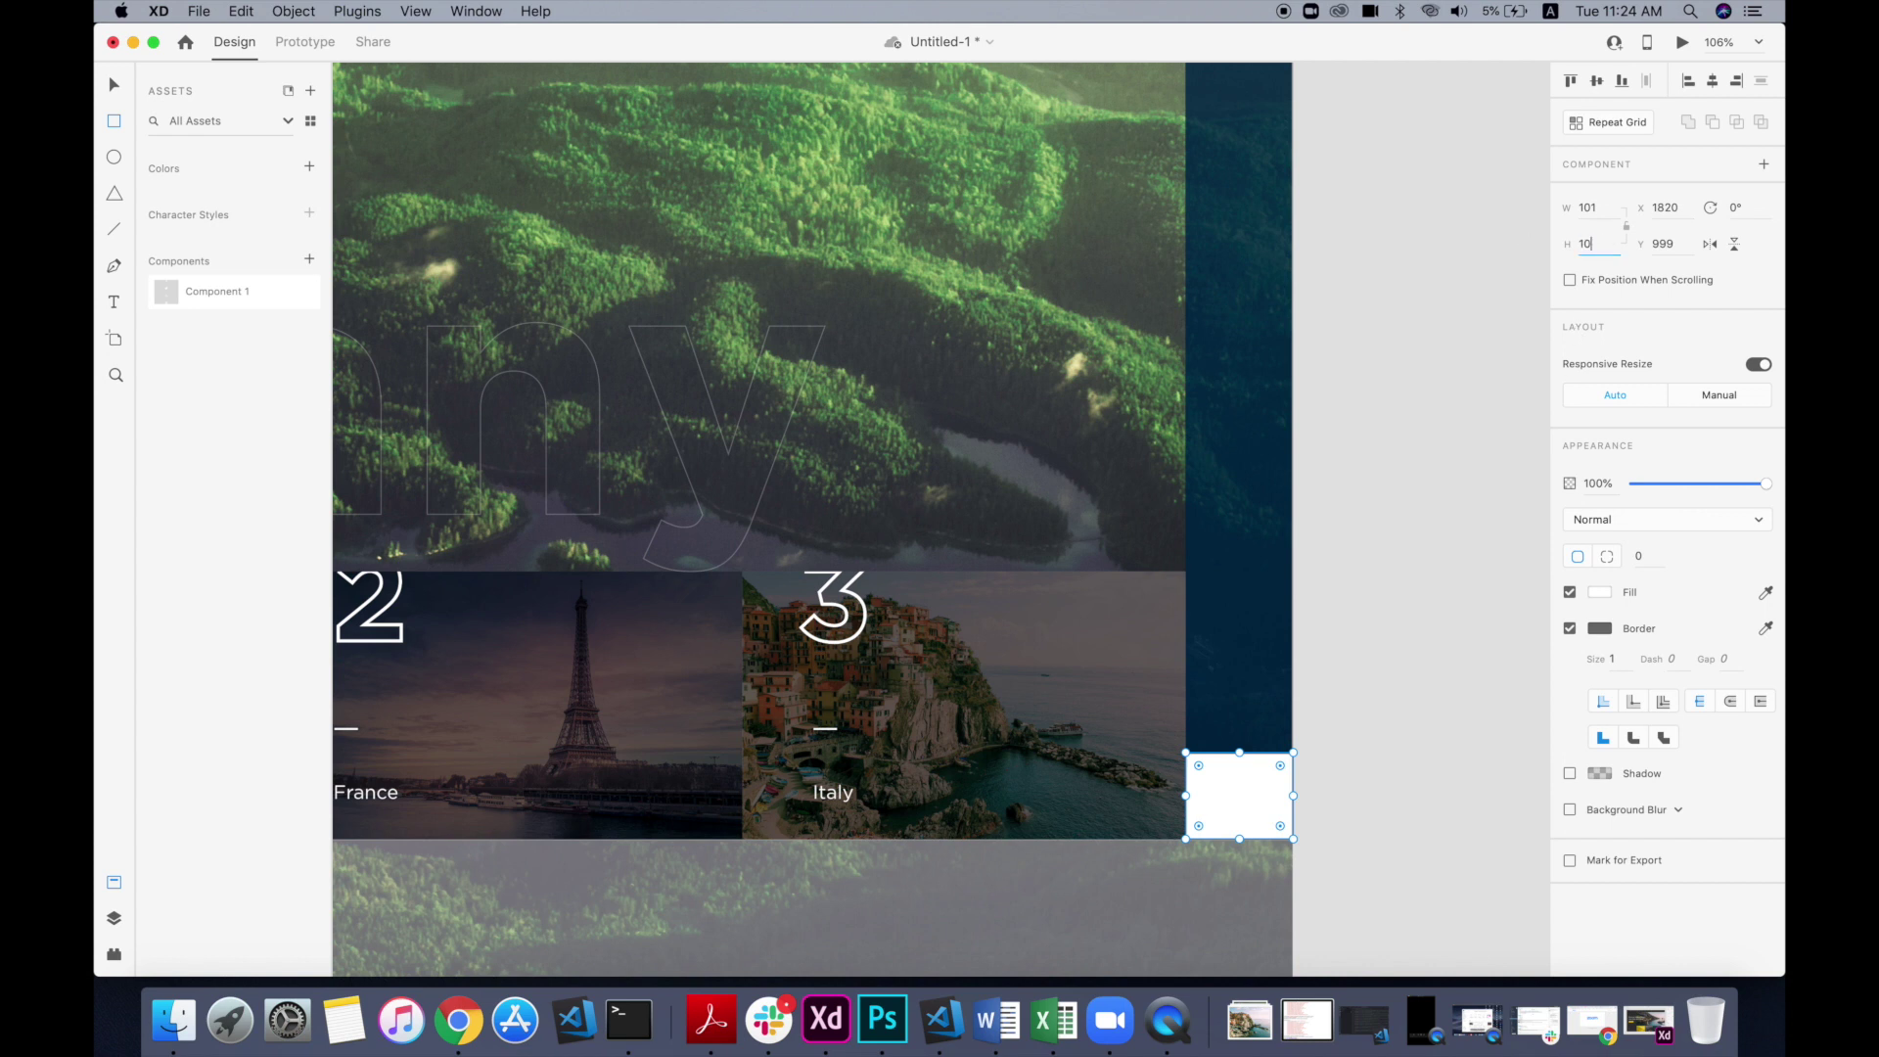
click(1578, 208)
text(100)
key(Return)
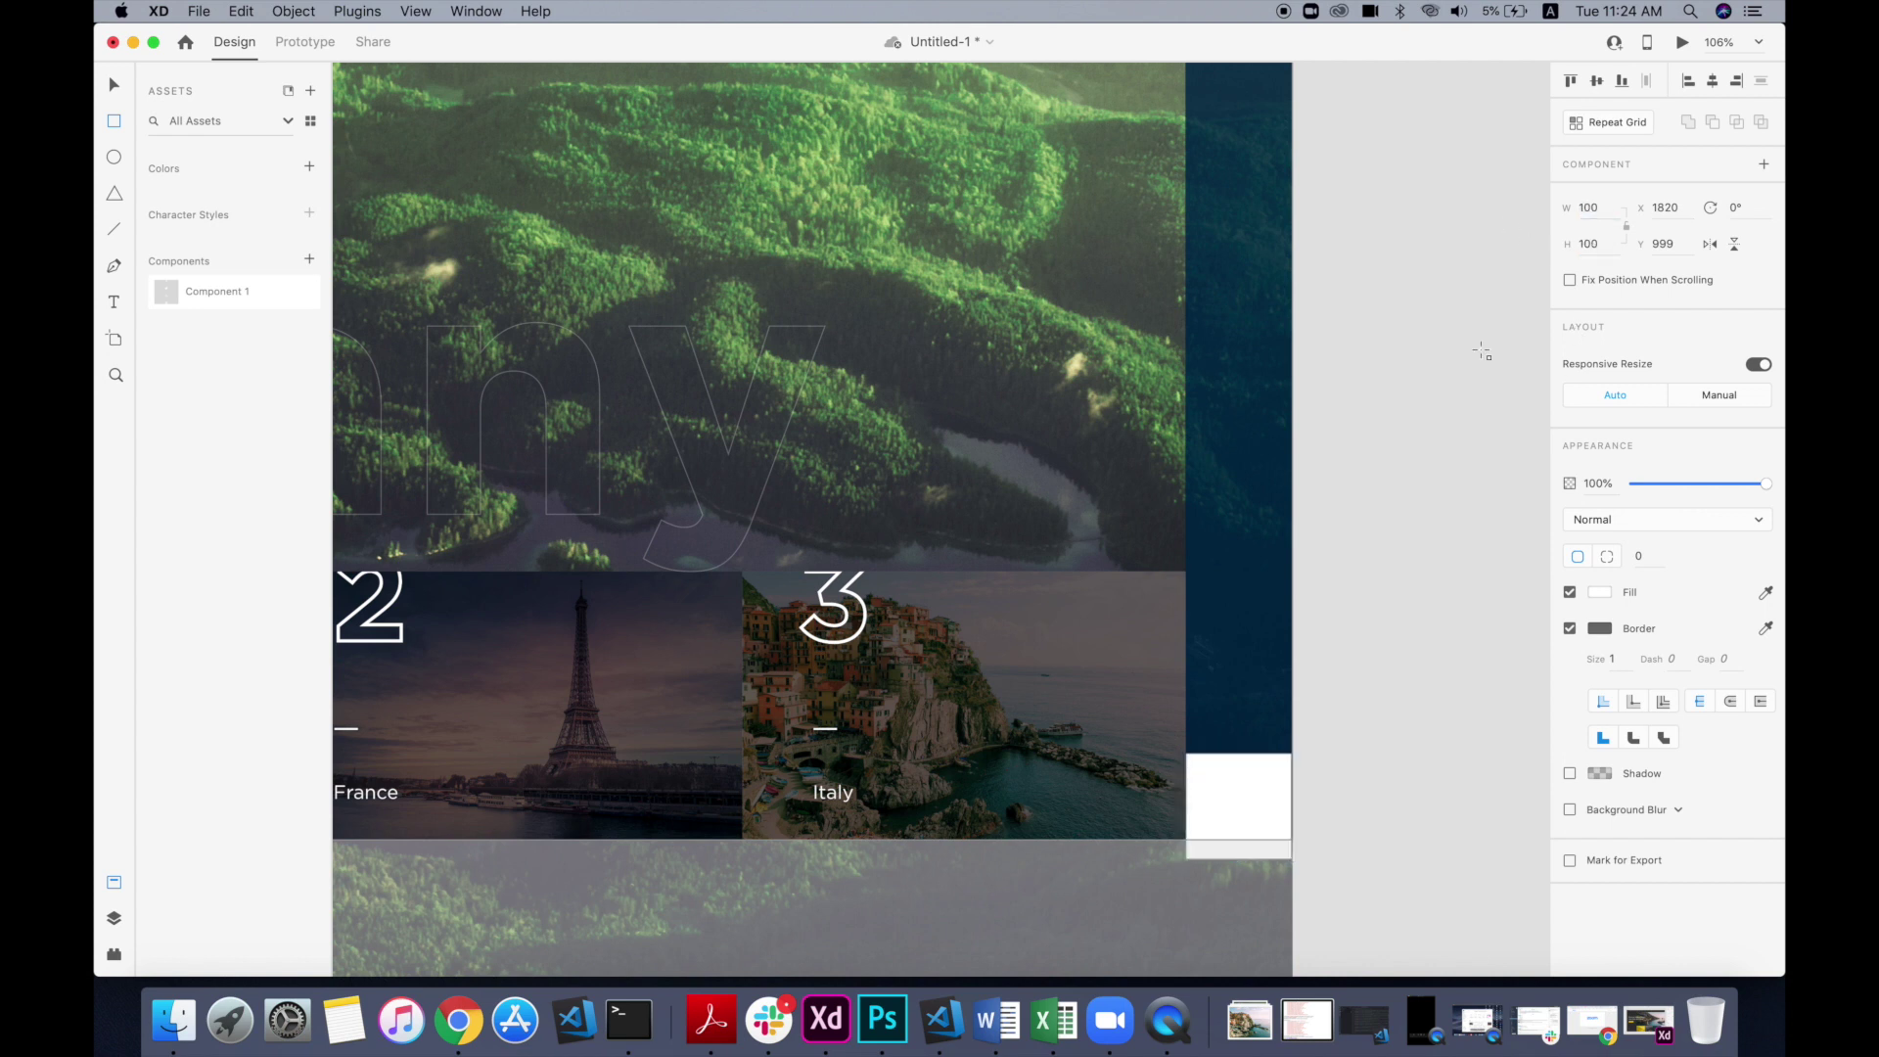
Step: Remove the white square's border and align it to the artboard's bottom edge
click(1570, 629)
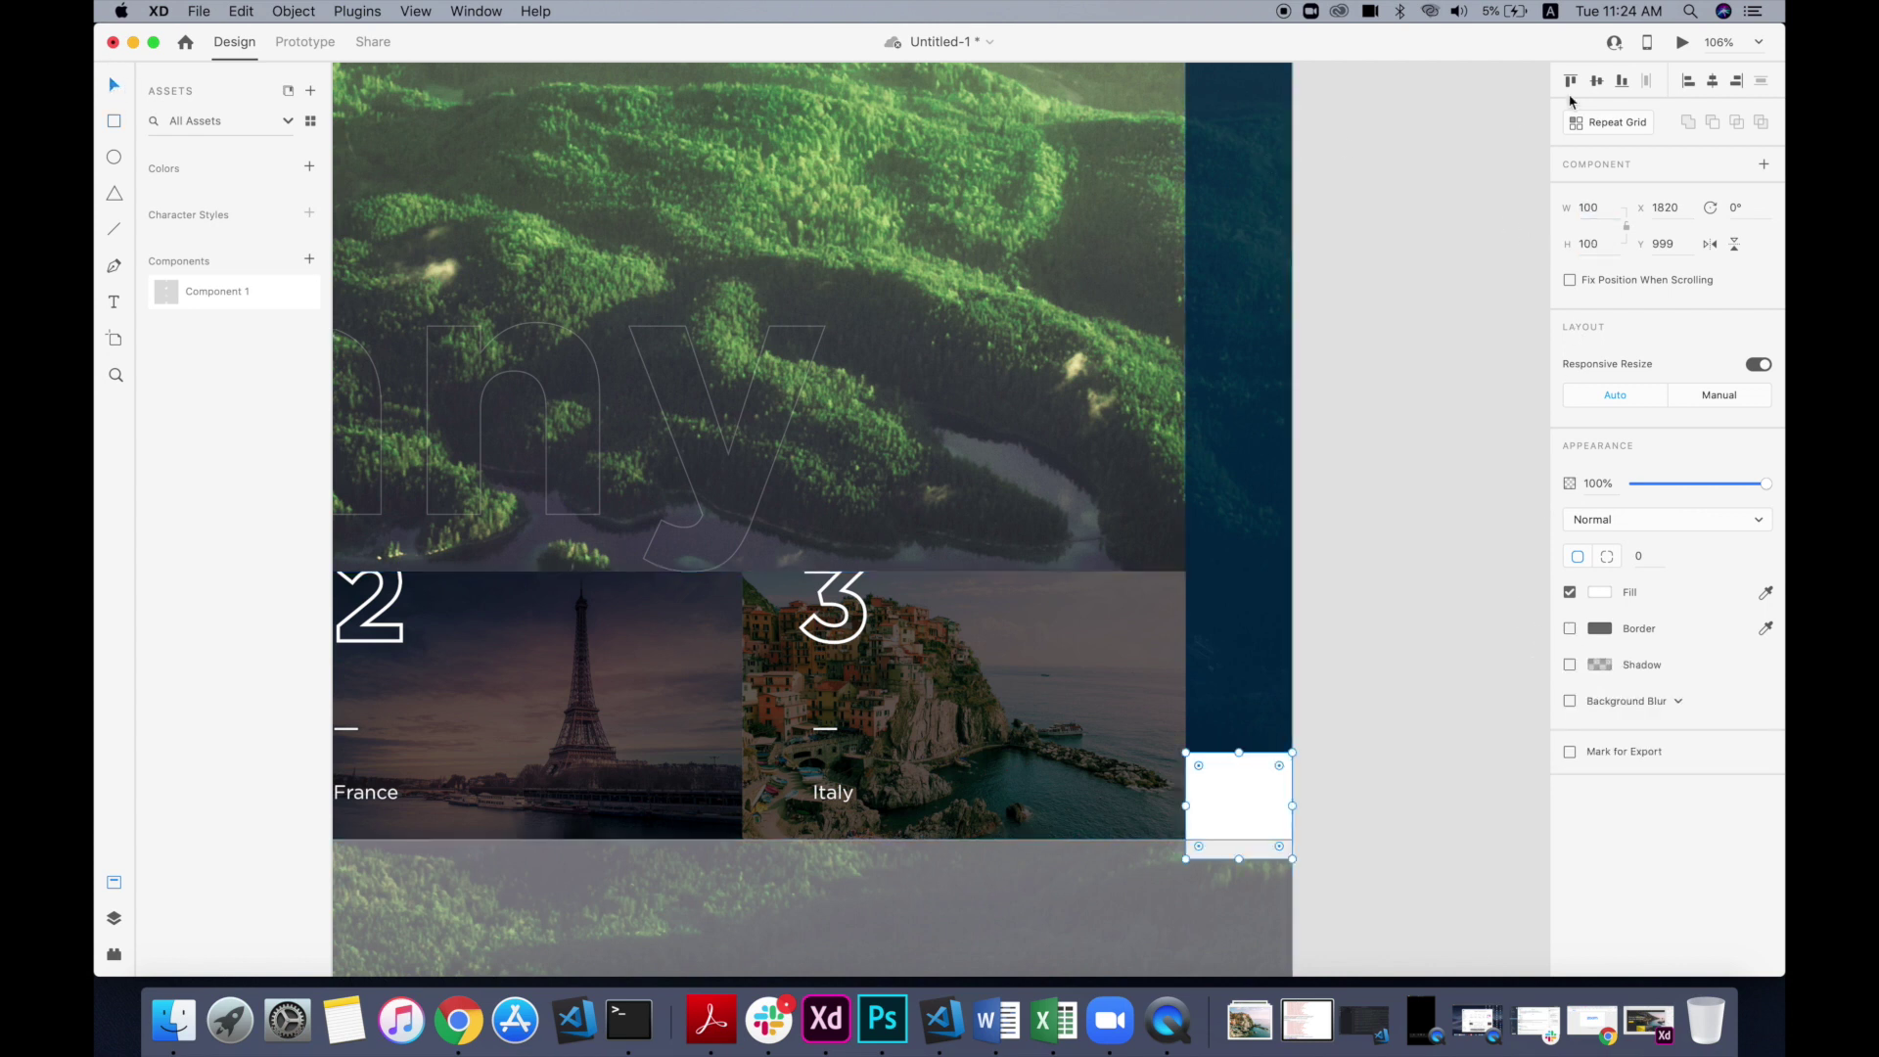
click(1622, 81)
click(1349, 530)
Step: Add the text "More" on the white square and set its fill to #333333
scroll(1265, 789, up, 10)
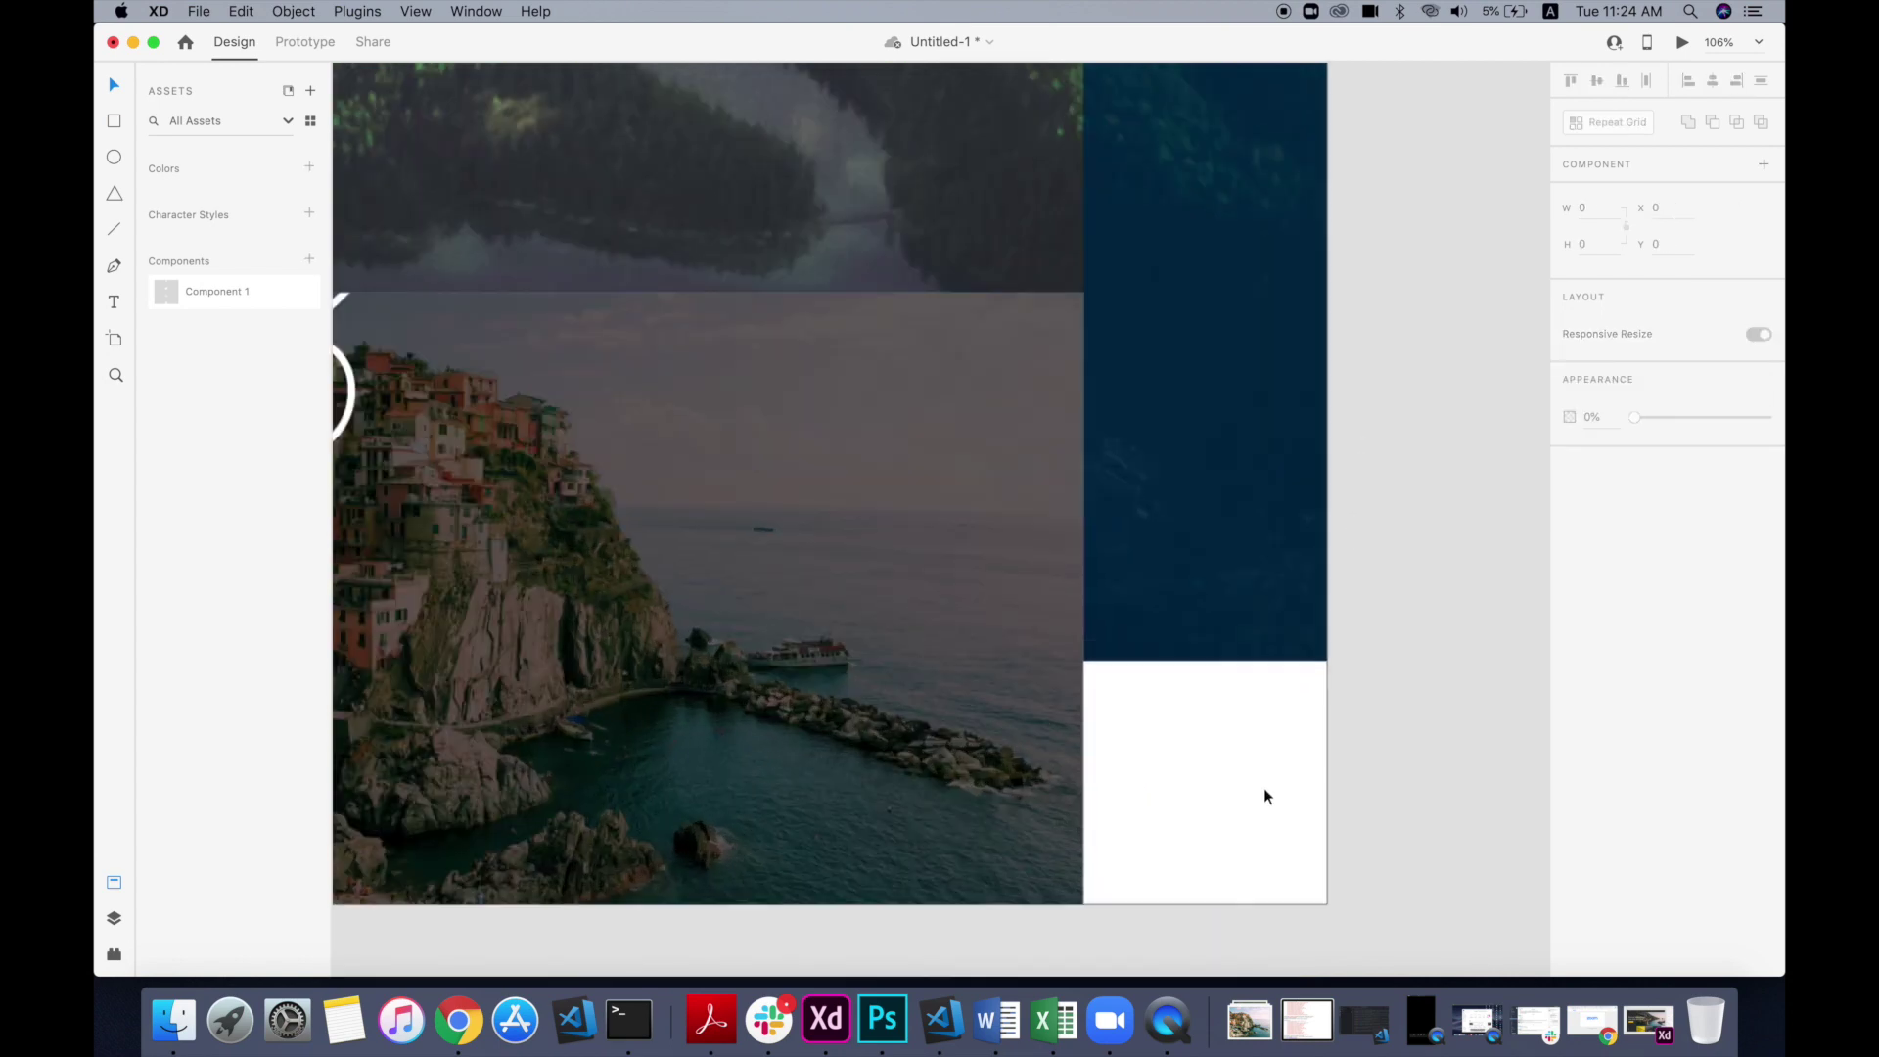
scroll(1264, 795, down, 3)
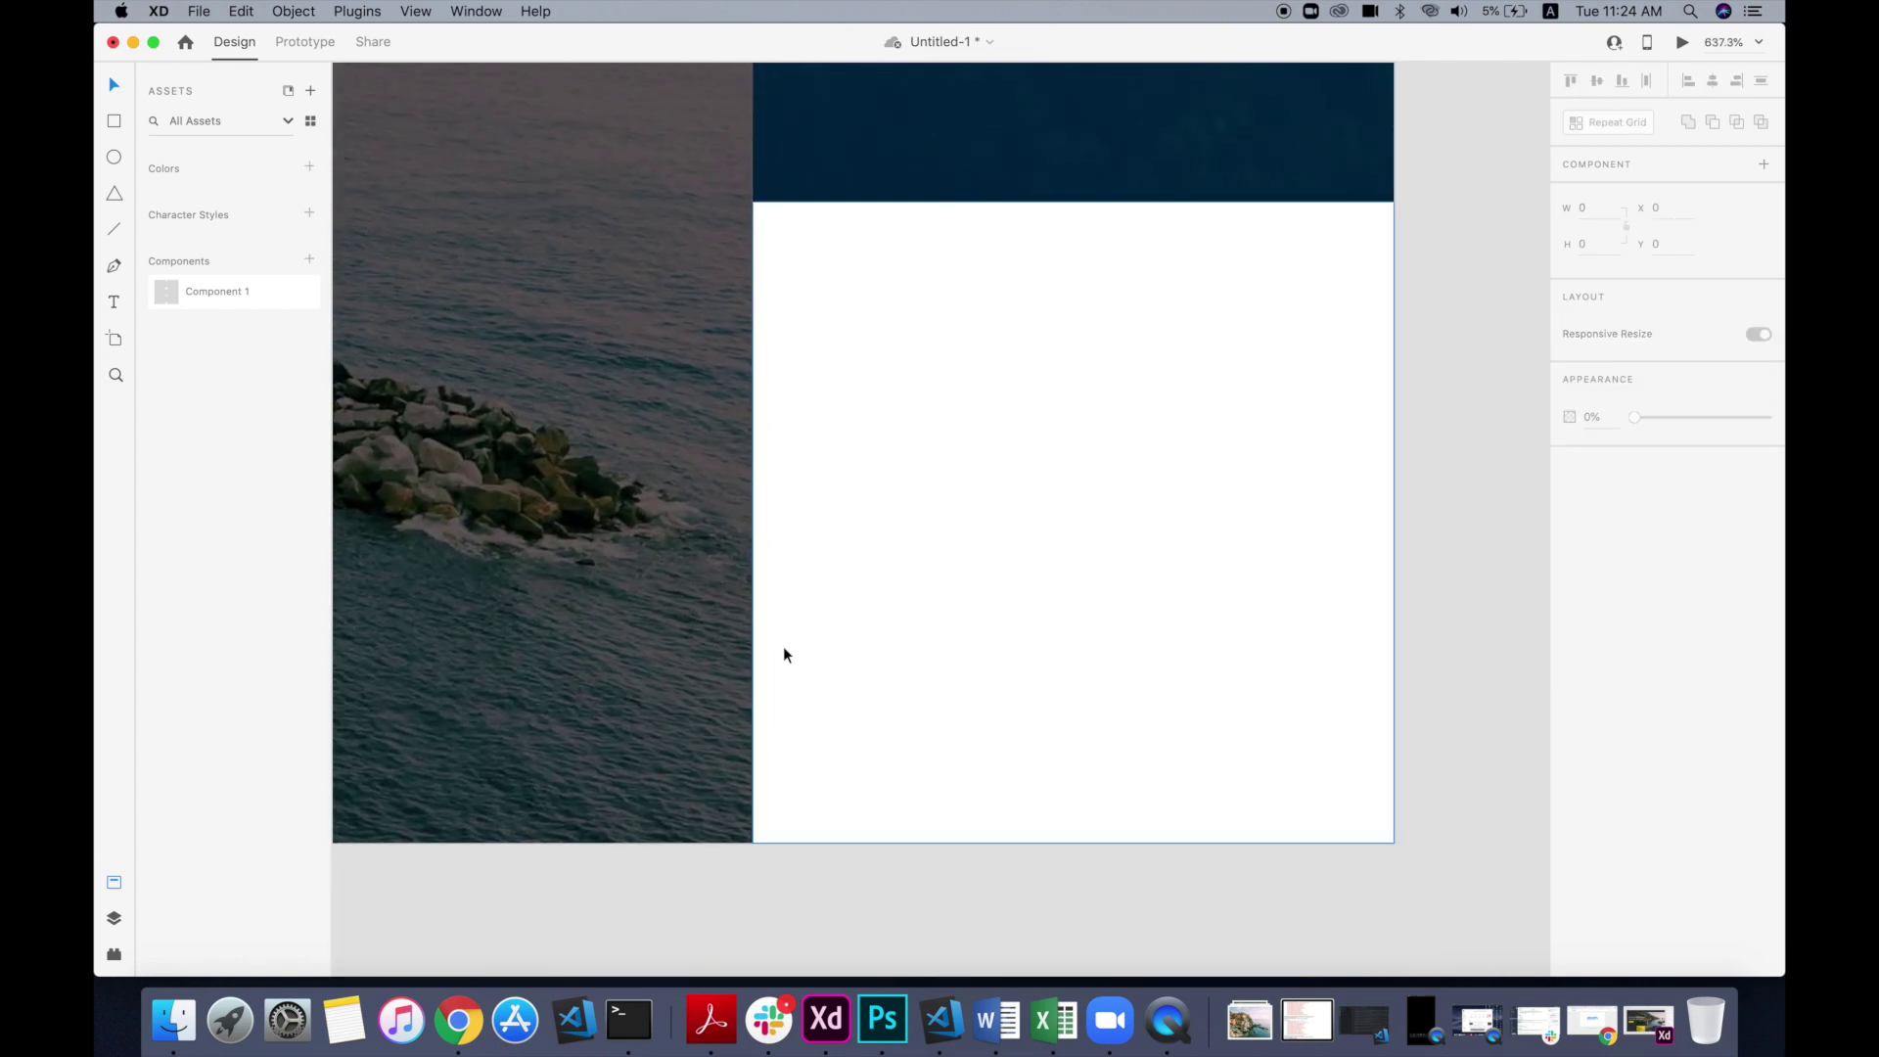
click(114, 302)
click(932, 522)
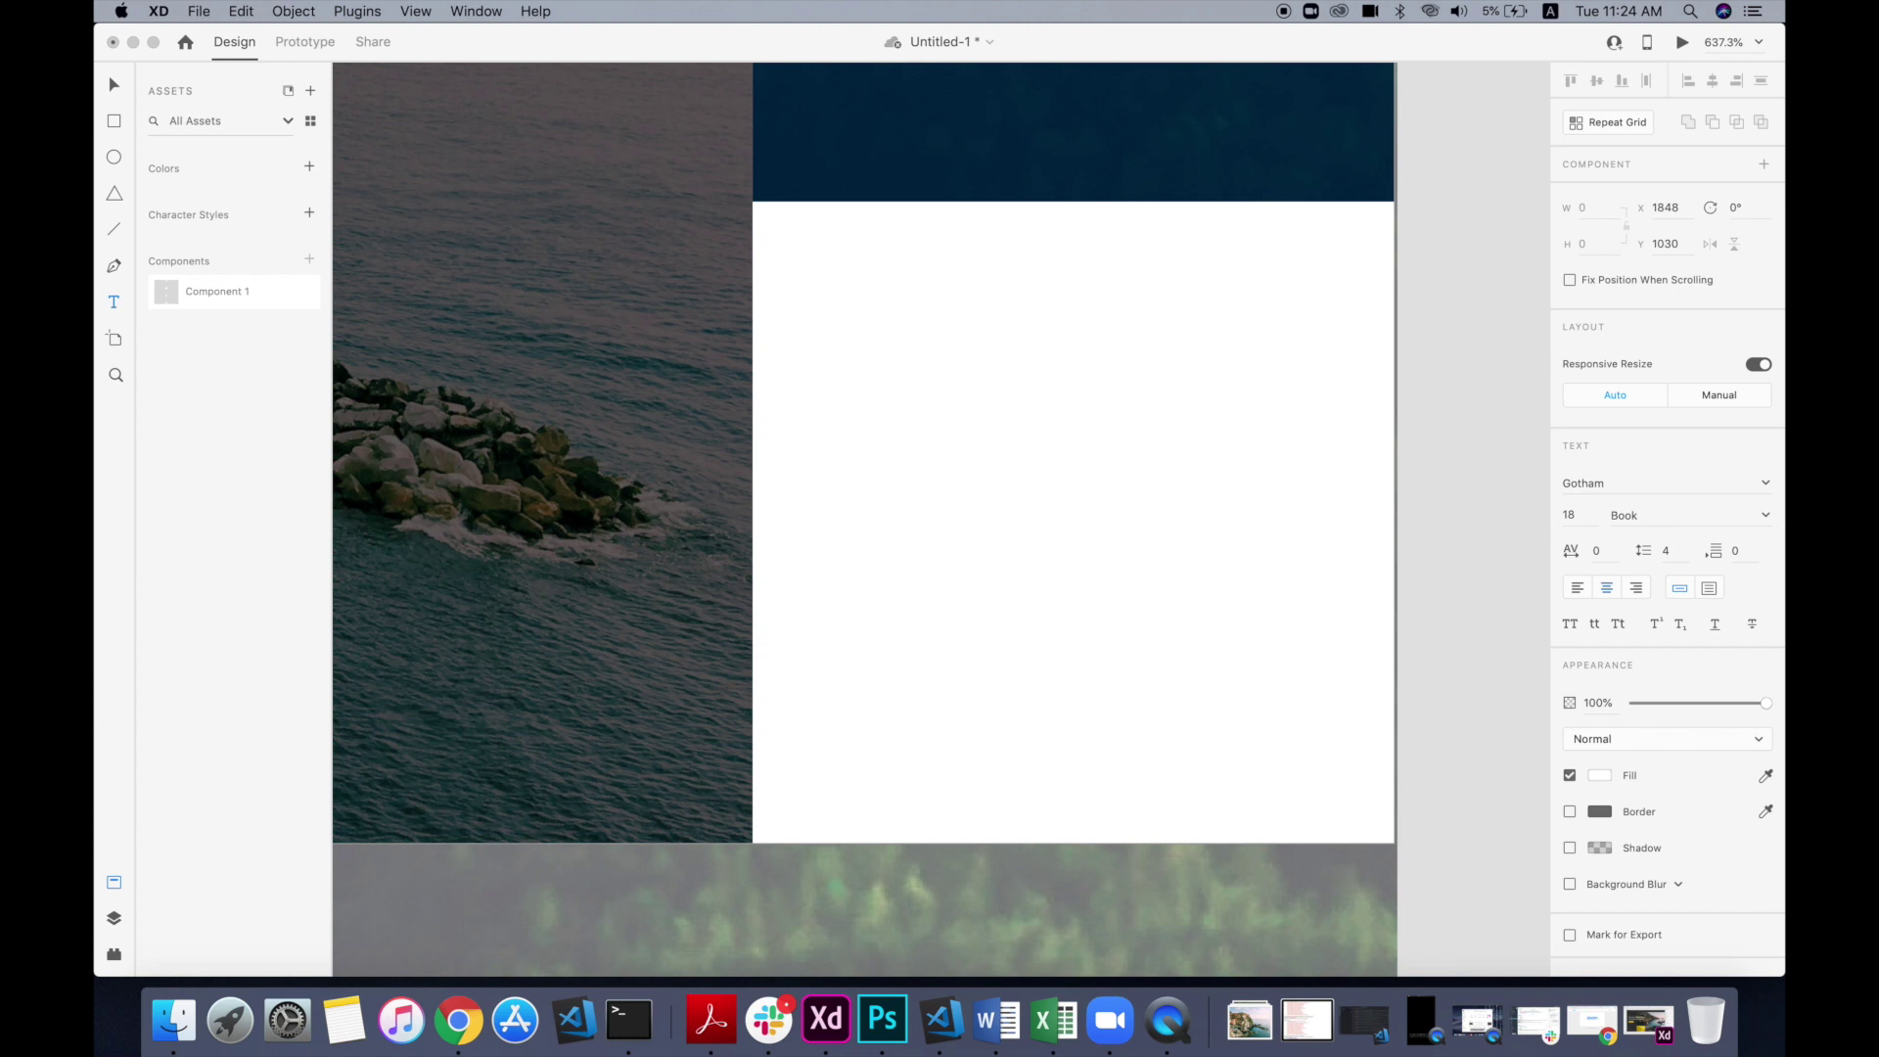
click(110, 84)
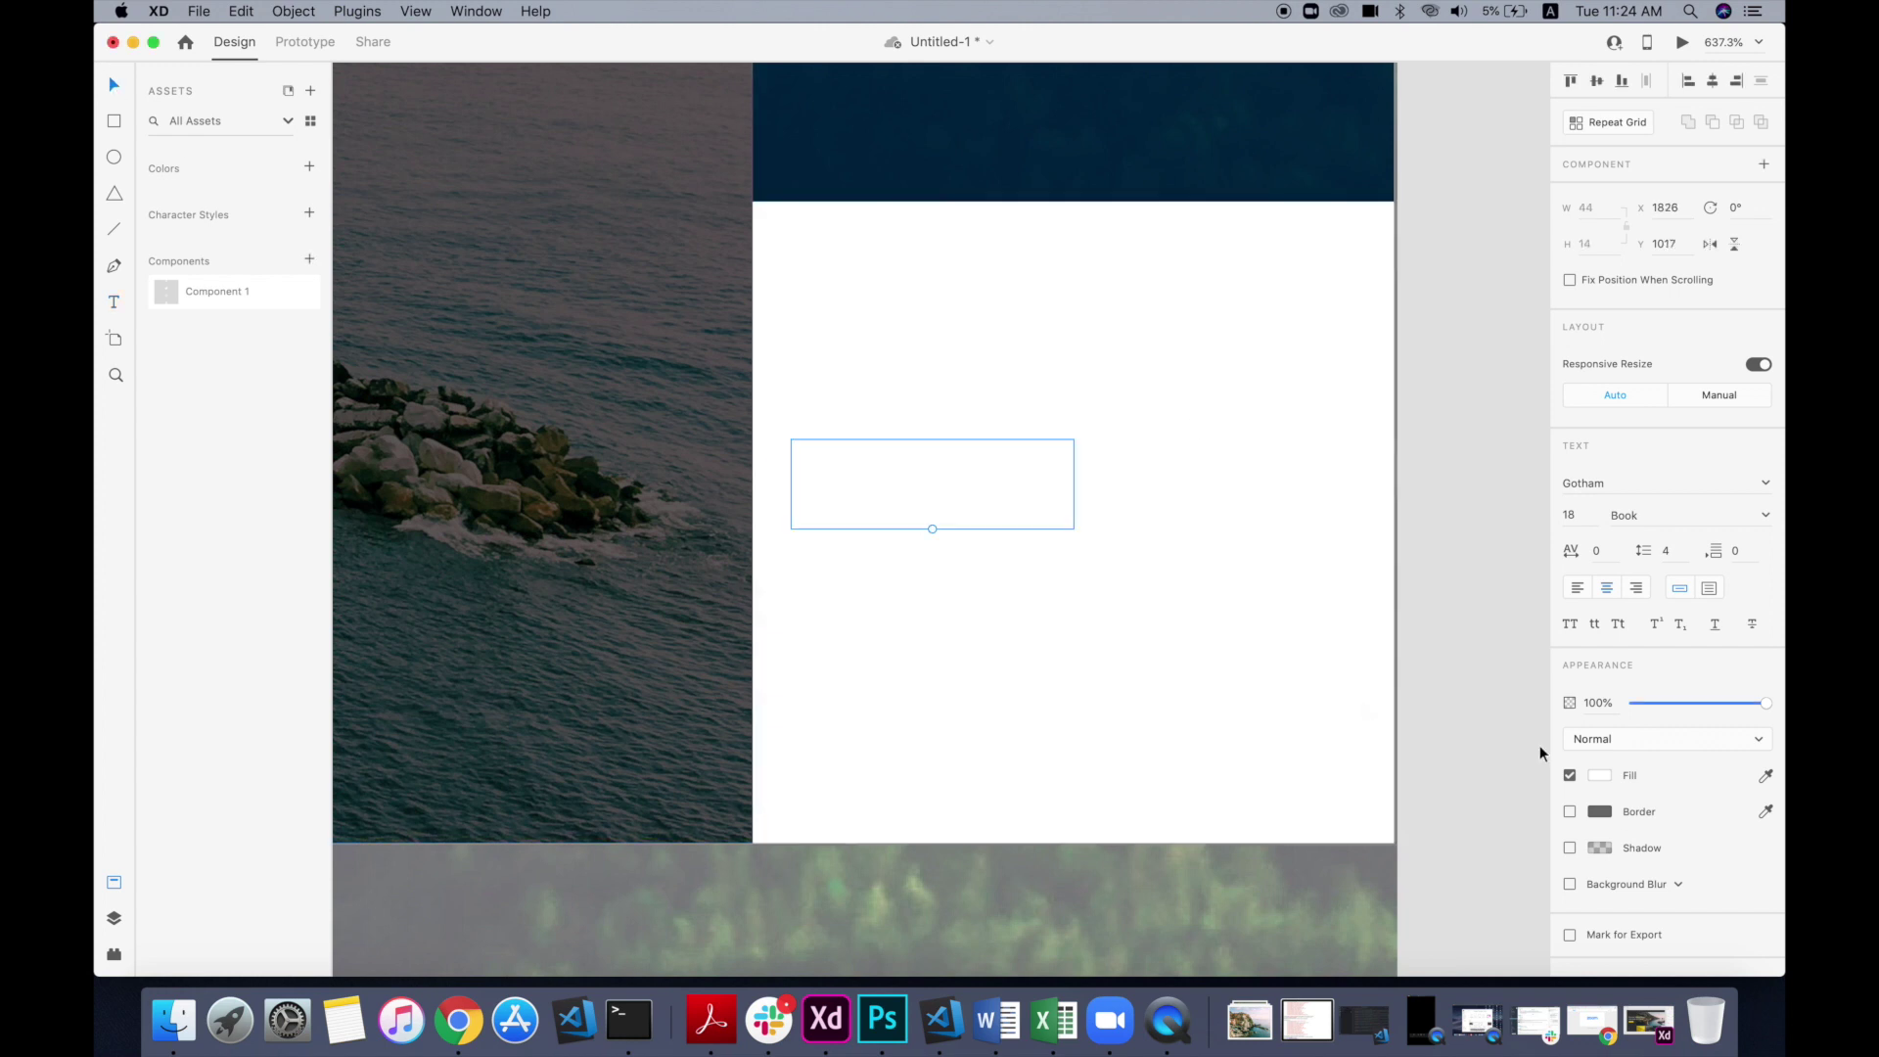
click(1605, 779)
text(333)
key(Return)
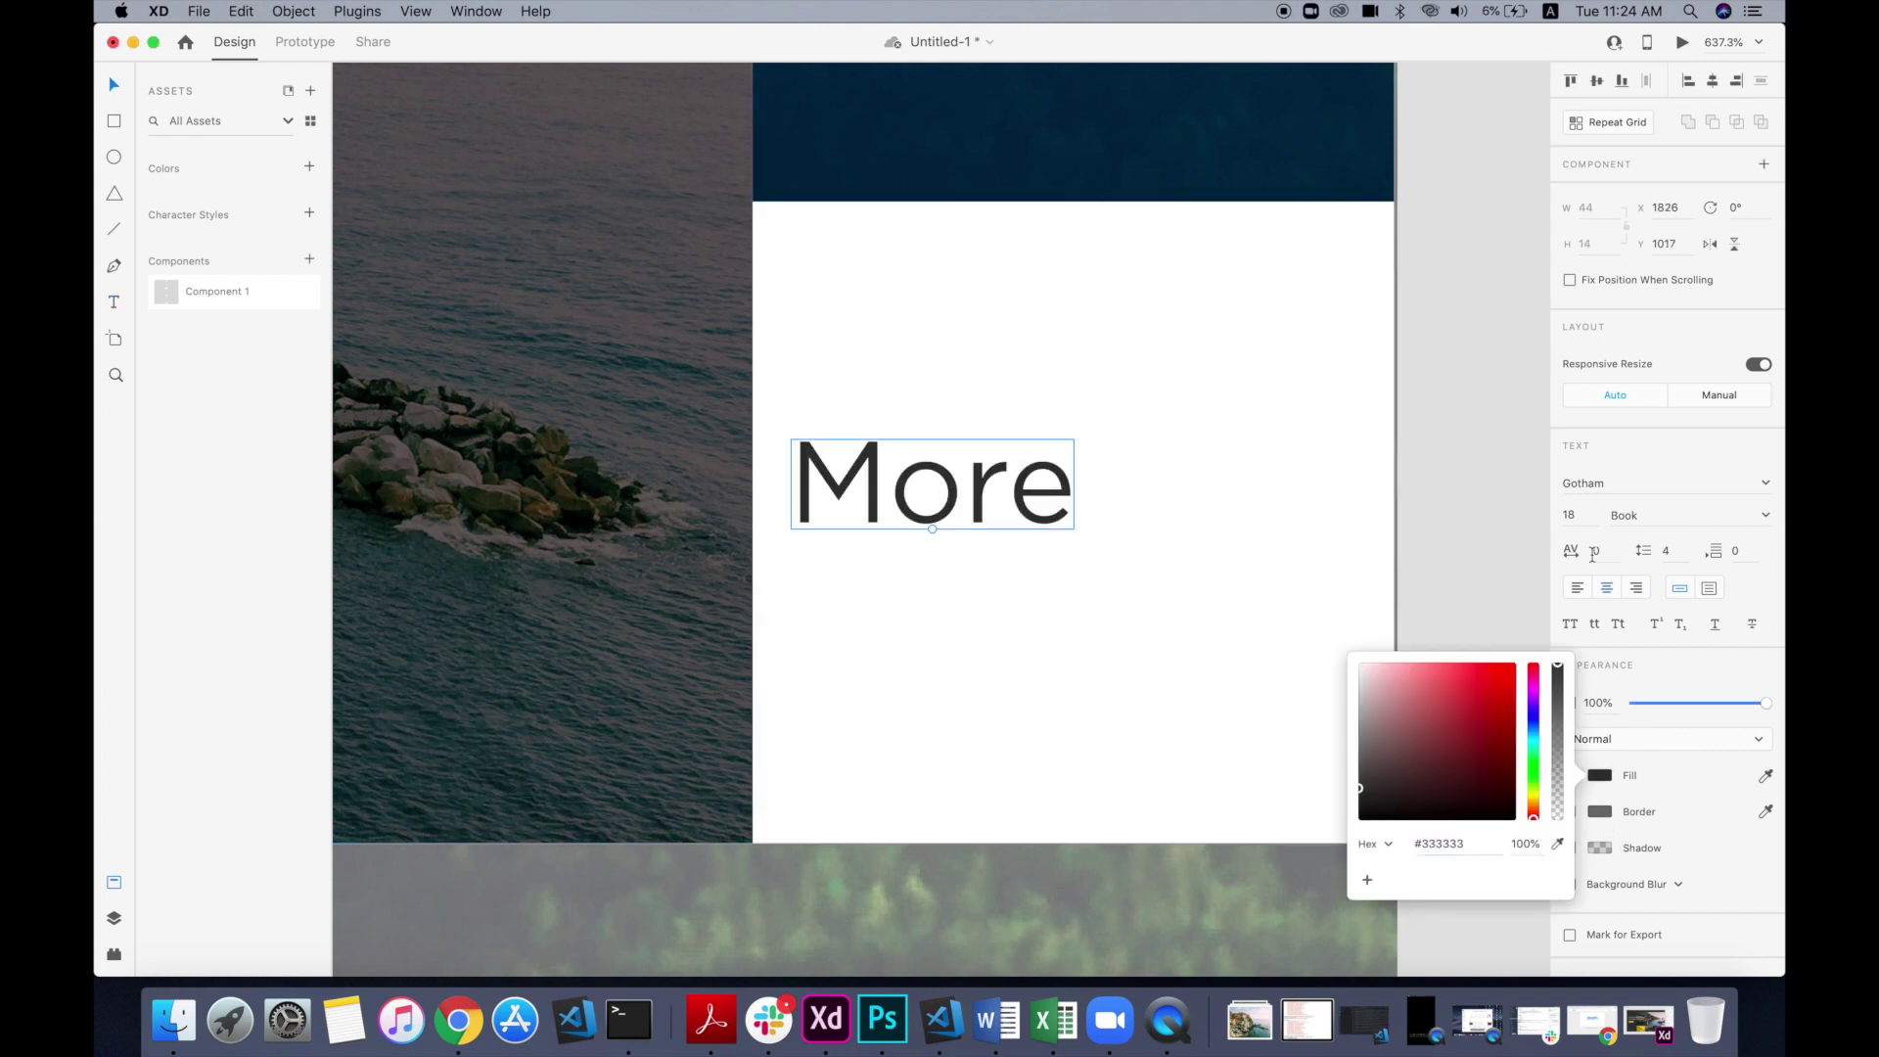
Step: Move the "More" text toward the square's middle, set its size to 12 and make it all uppercase
click(1468, 587)
drag(1056, 495, 1197, 482)
click(1570, 516)
text(12)
key(Return)
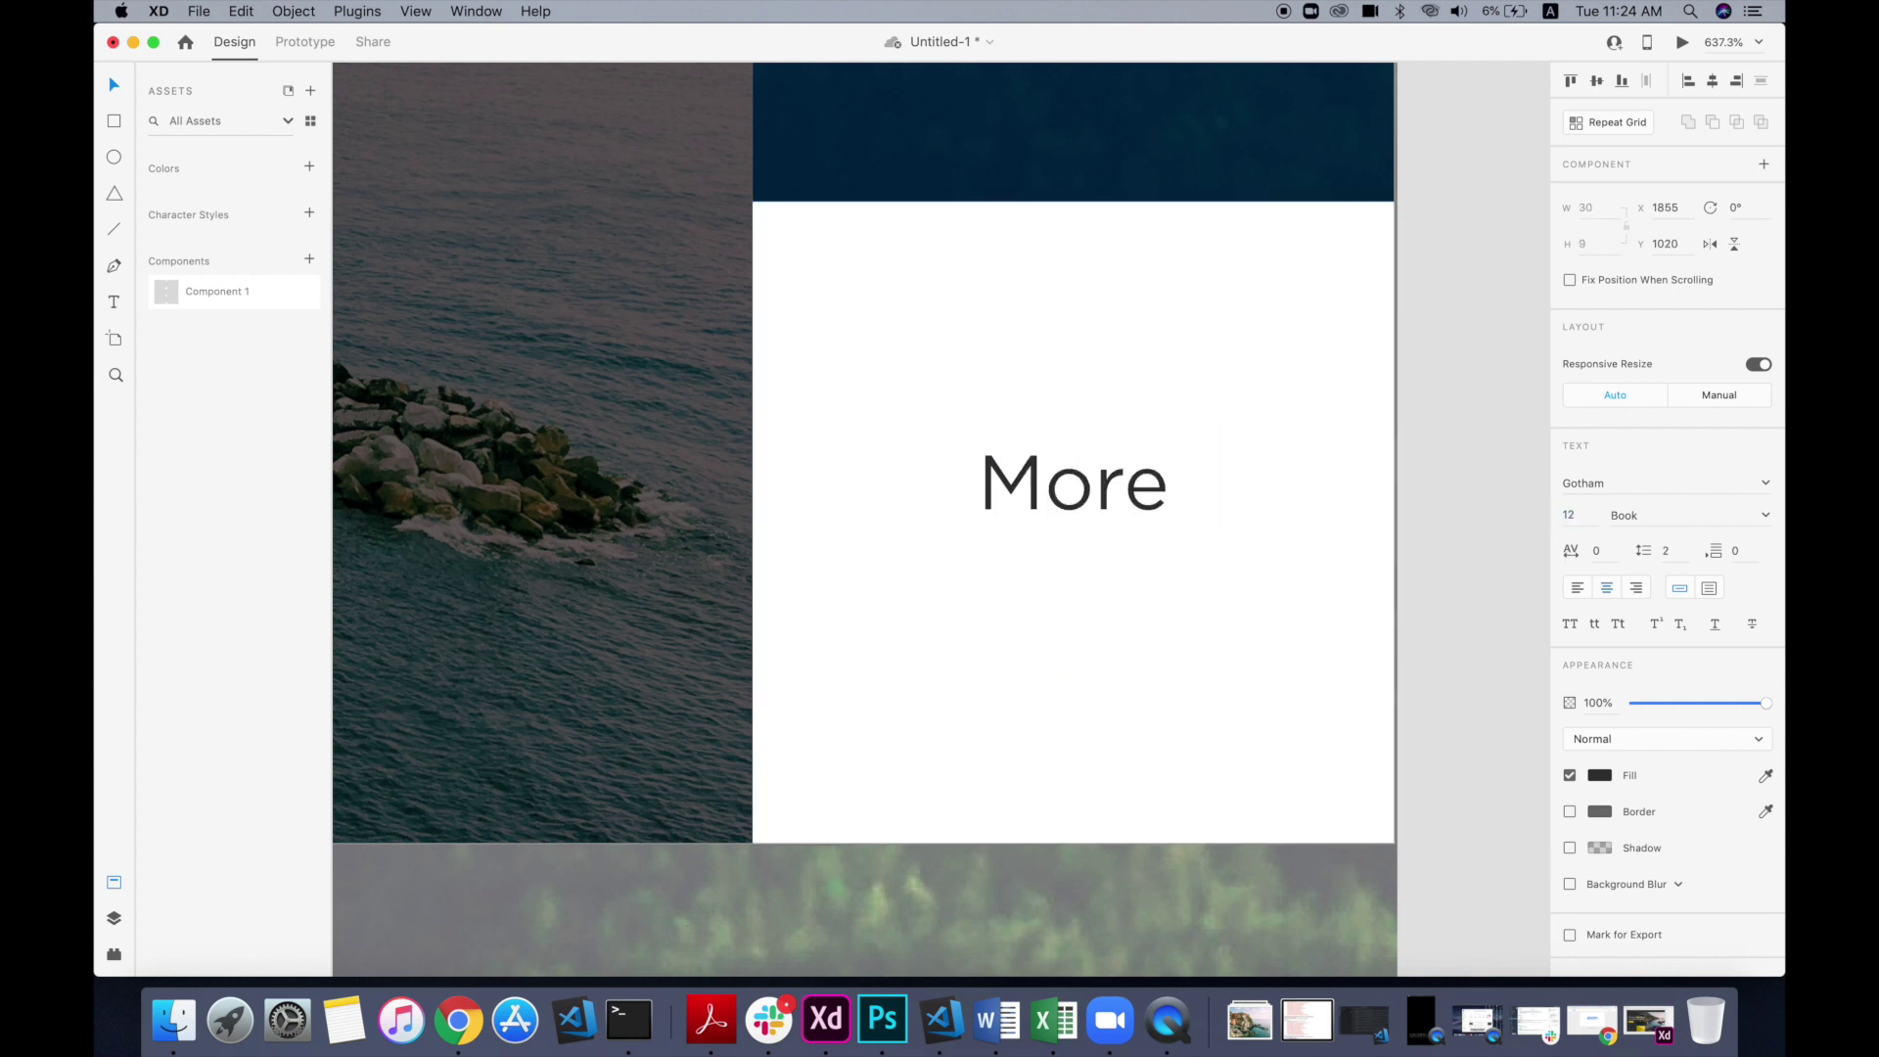
click(1570, 624)
Step: Centre the MORE text on the white square, then raise it slightly above the middle
click(1198, 550)
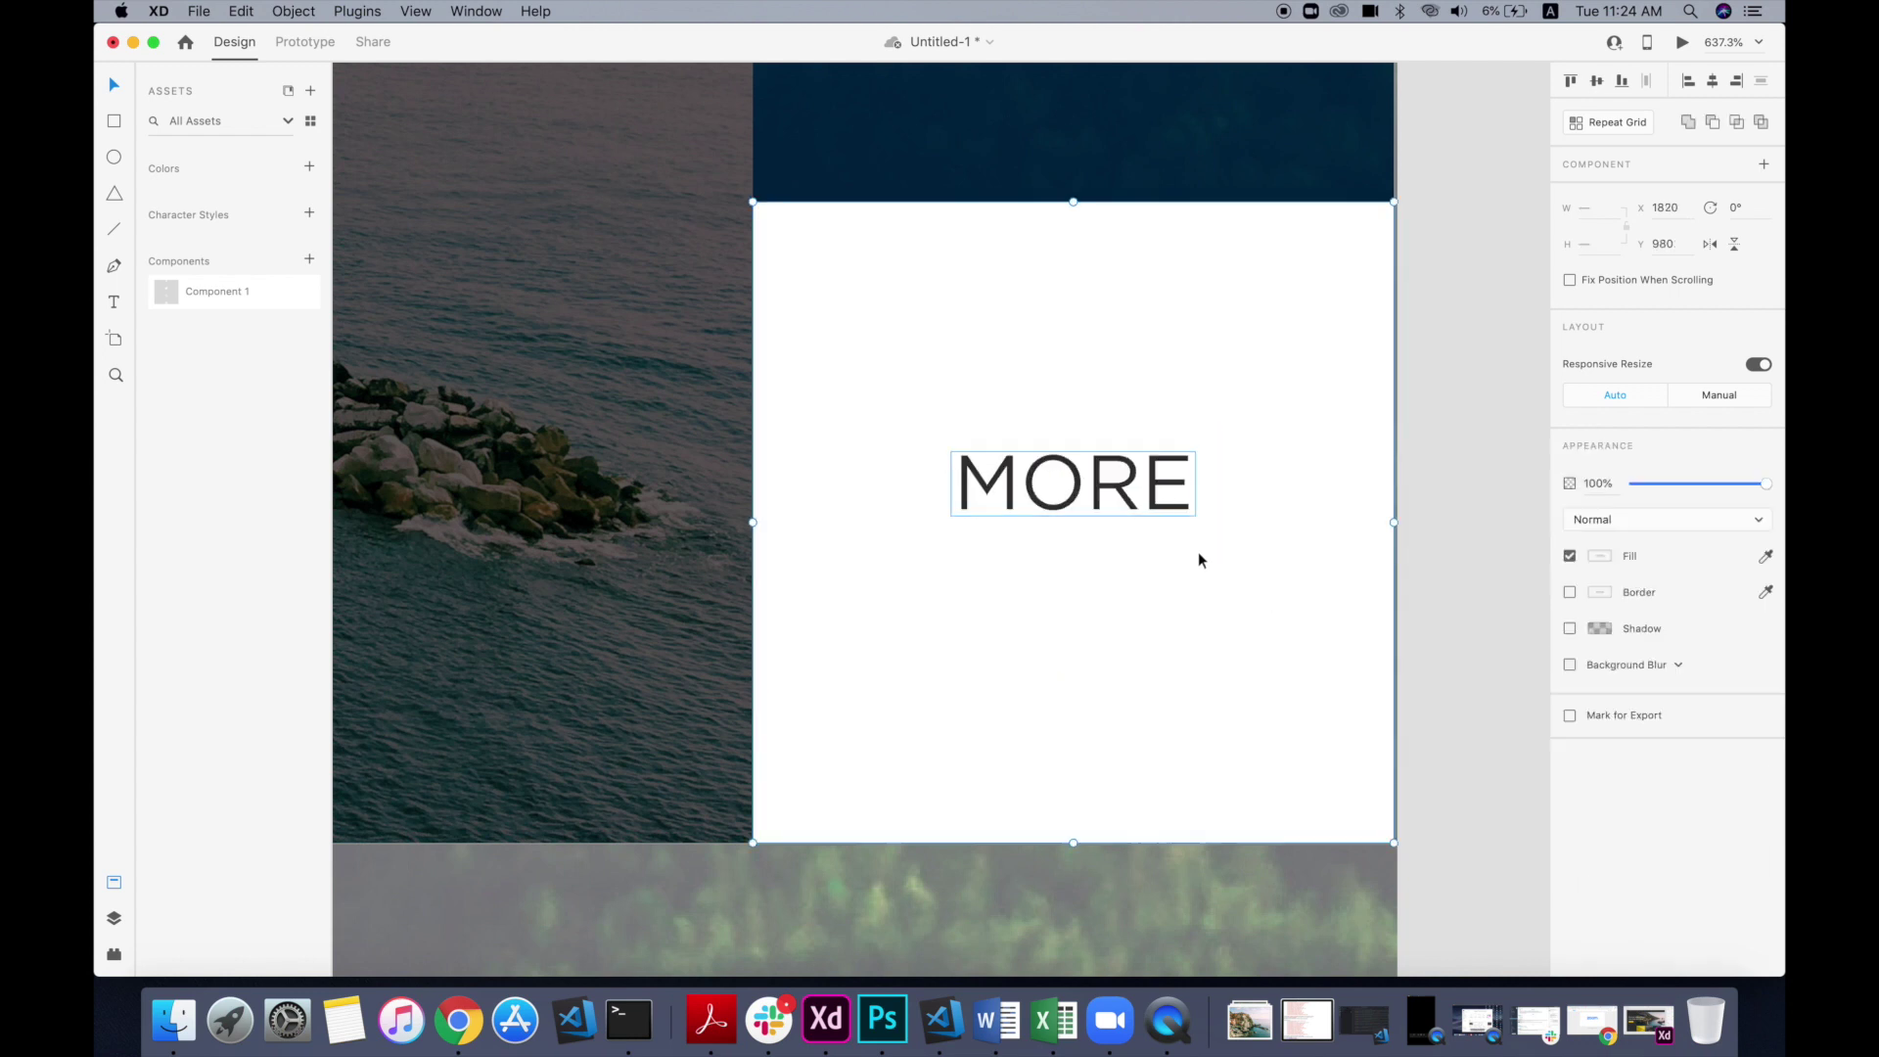
click(1489, 364)
double_click(1074, 521)
drag(1074, 521, 1074, 451)
click(1458, 490)
Step: Pick the right-pointing chevron in the Ikono icon plugin and try to insert it
click(115, 951)
click(268, 549)
click(274, 769)
key(Return)
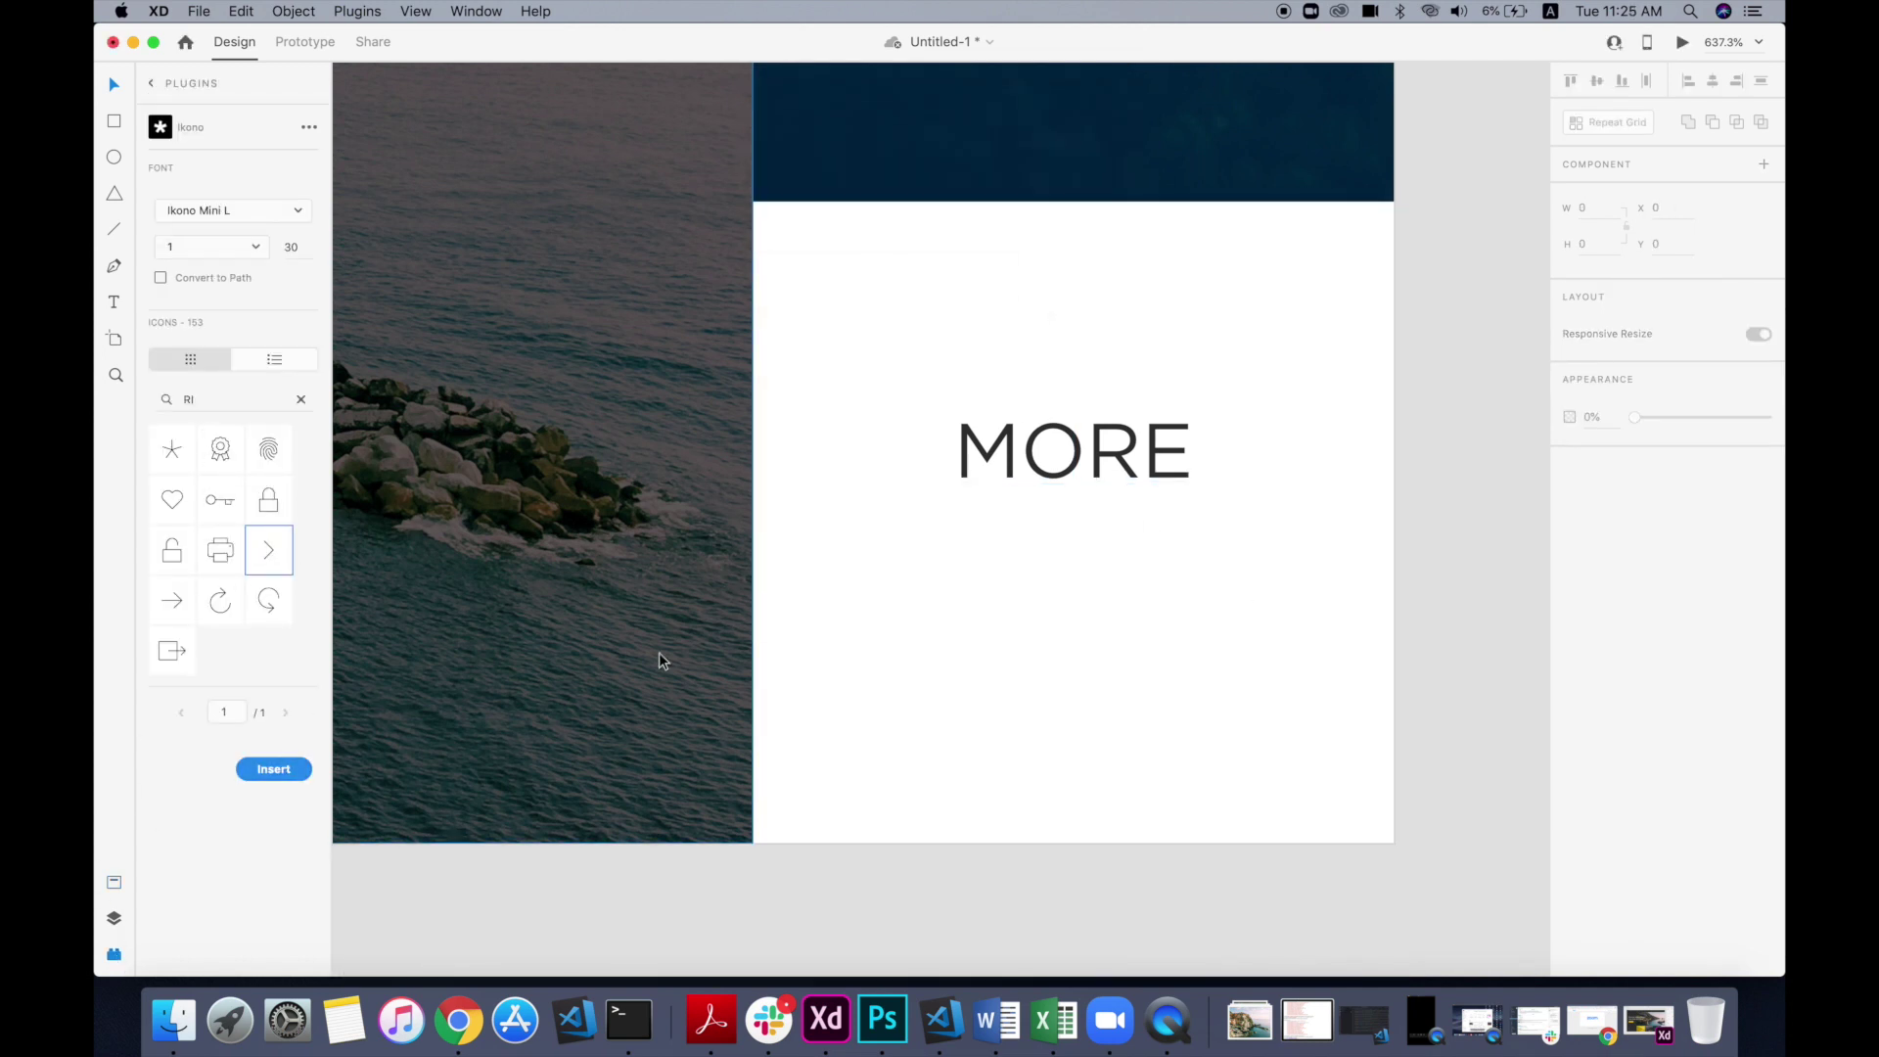
click(291, 770)
key(Return)
click(288, 770)
Step: Insert the chevron icon at size 12, rotate it 90° to point down and place it below the MORE text
click(1020, 257)
key(super+0)
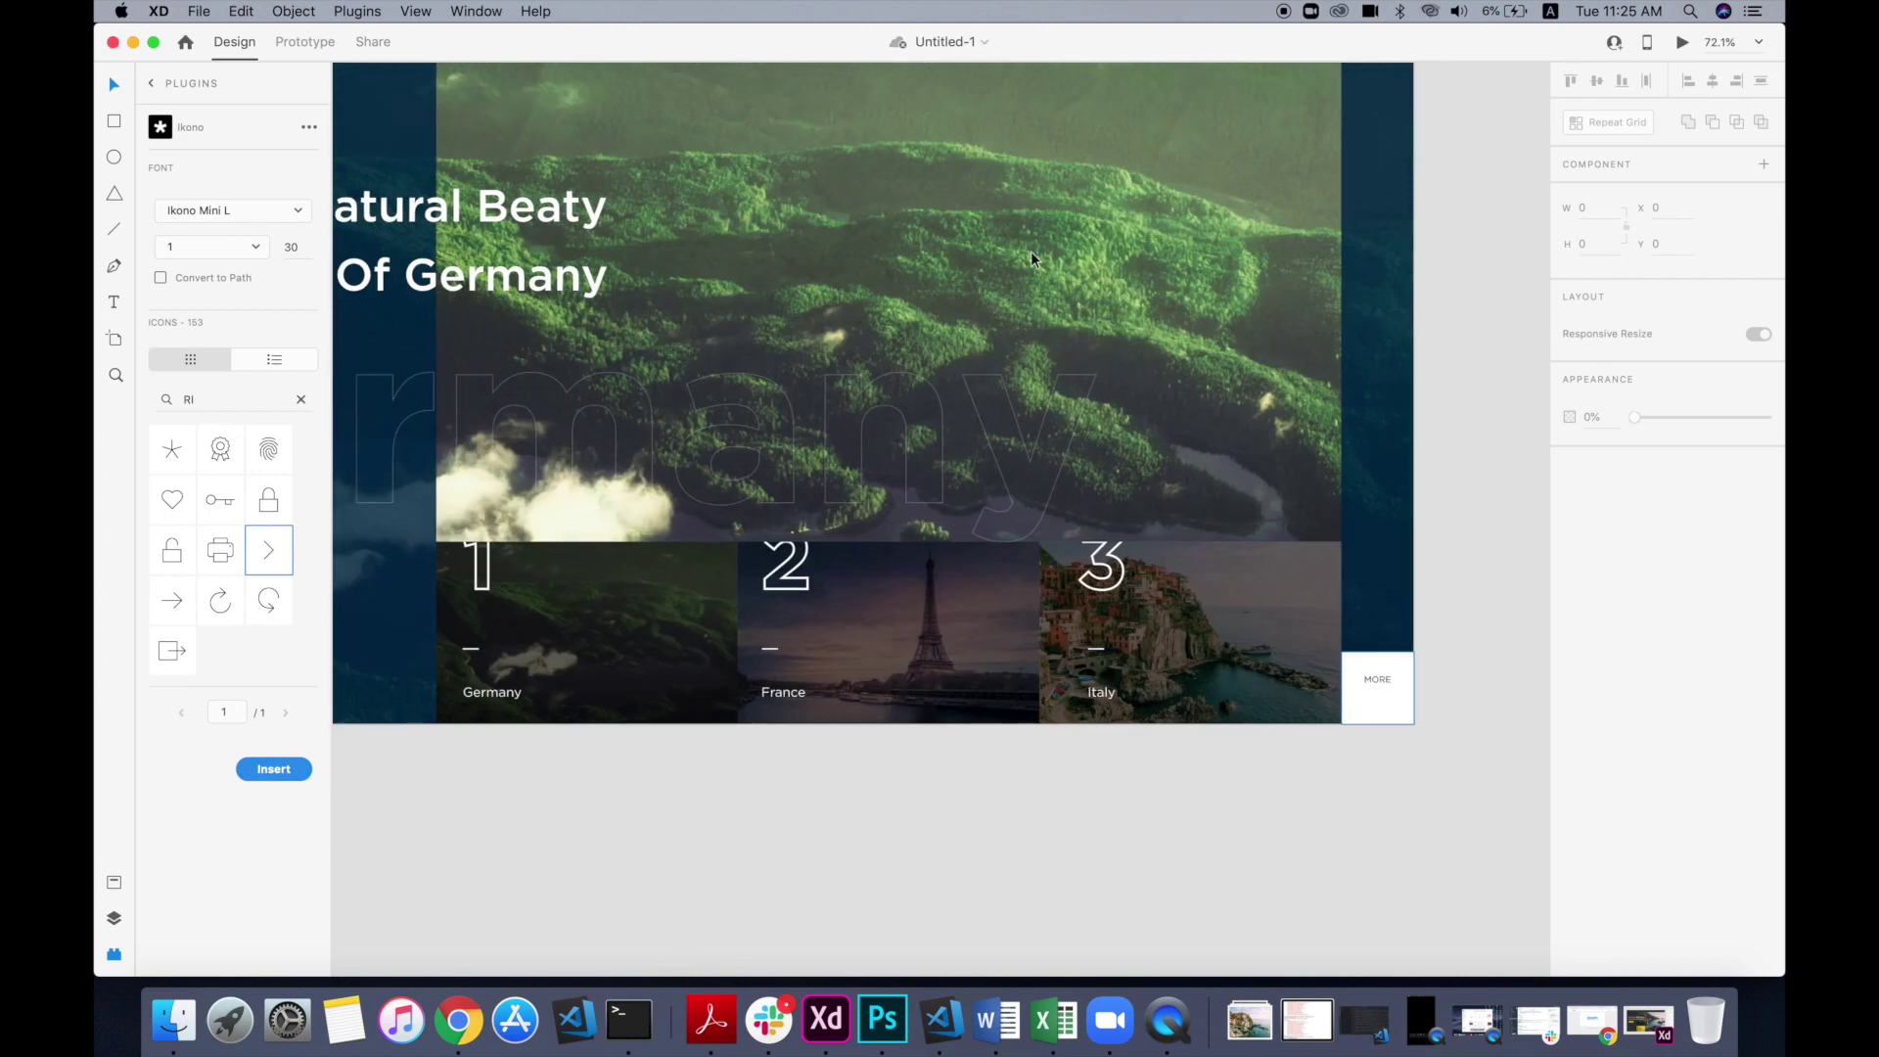
click(547, 199)
click(1258, 230)
click(491, 117)
click(274, 769)
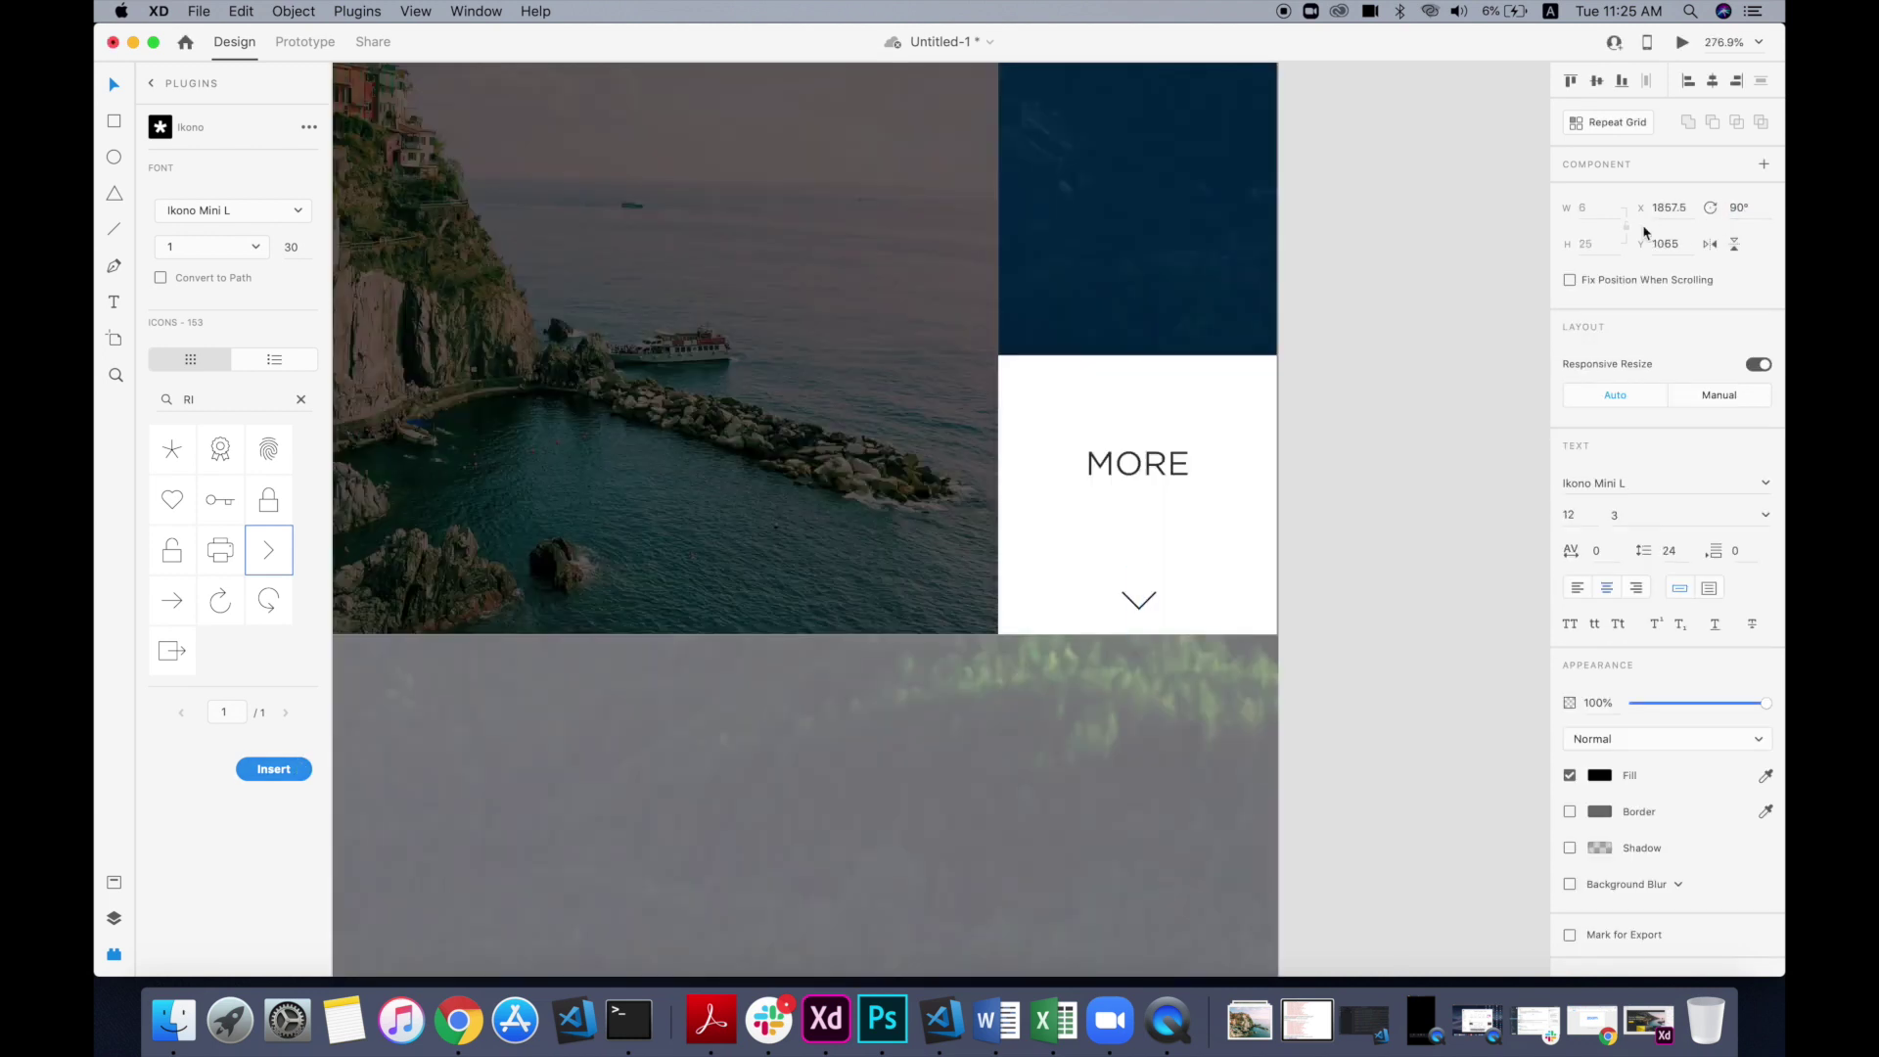
Step: Move the chevron up beneath the MORE text, group the two, and centre the group vertically on the white square
drag(1133, 583, 1137, 522)
shift+click(1139, 472)
key(super+g)
shift+click(1229, 460)
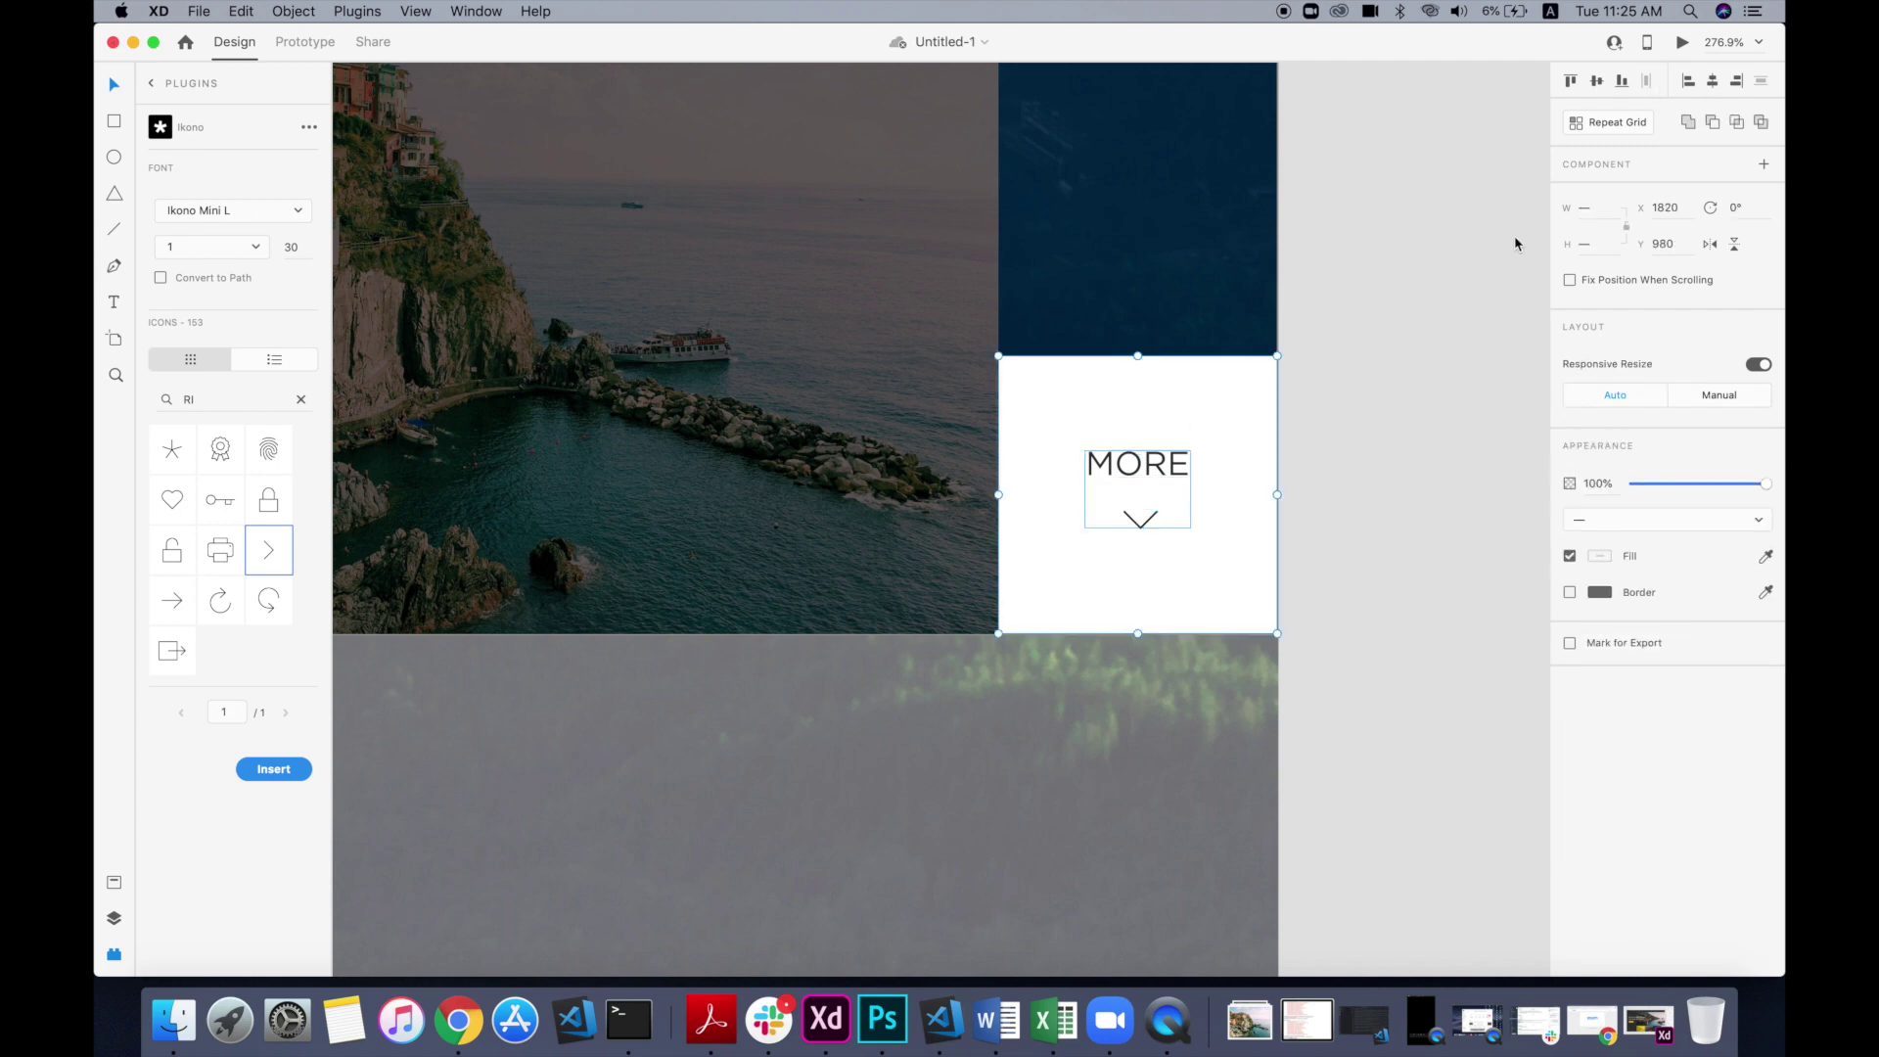
click(1597, 84)
click(1472, 345)
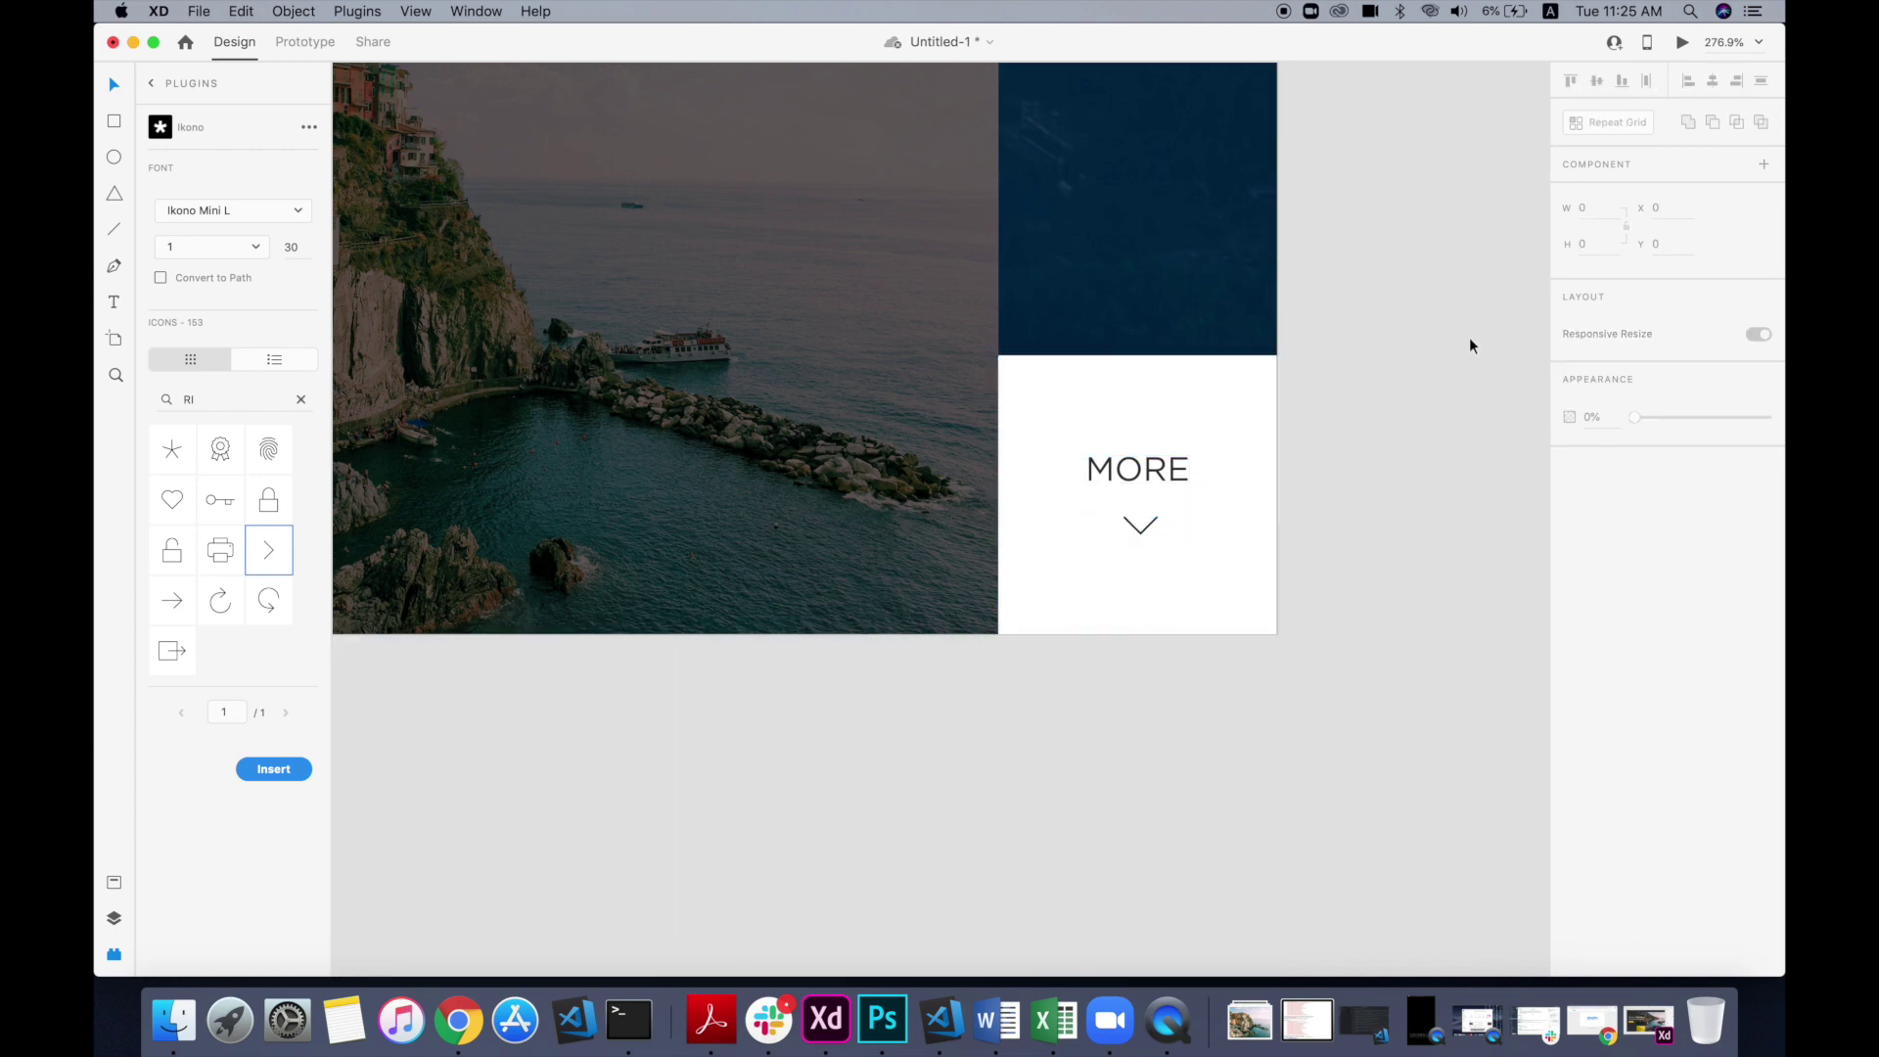
Step: Move the white square off the artboard and set the MORE text and chevron fill to white
click(1224, 518)
scroll(1224, 519, down, 8)
drag(1225, 518, 1373, 457)
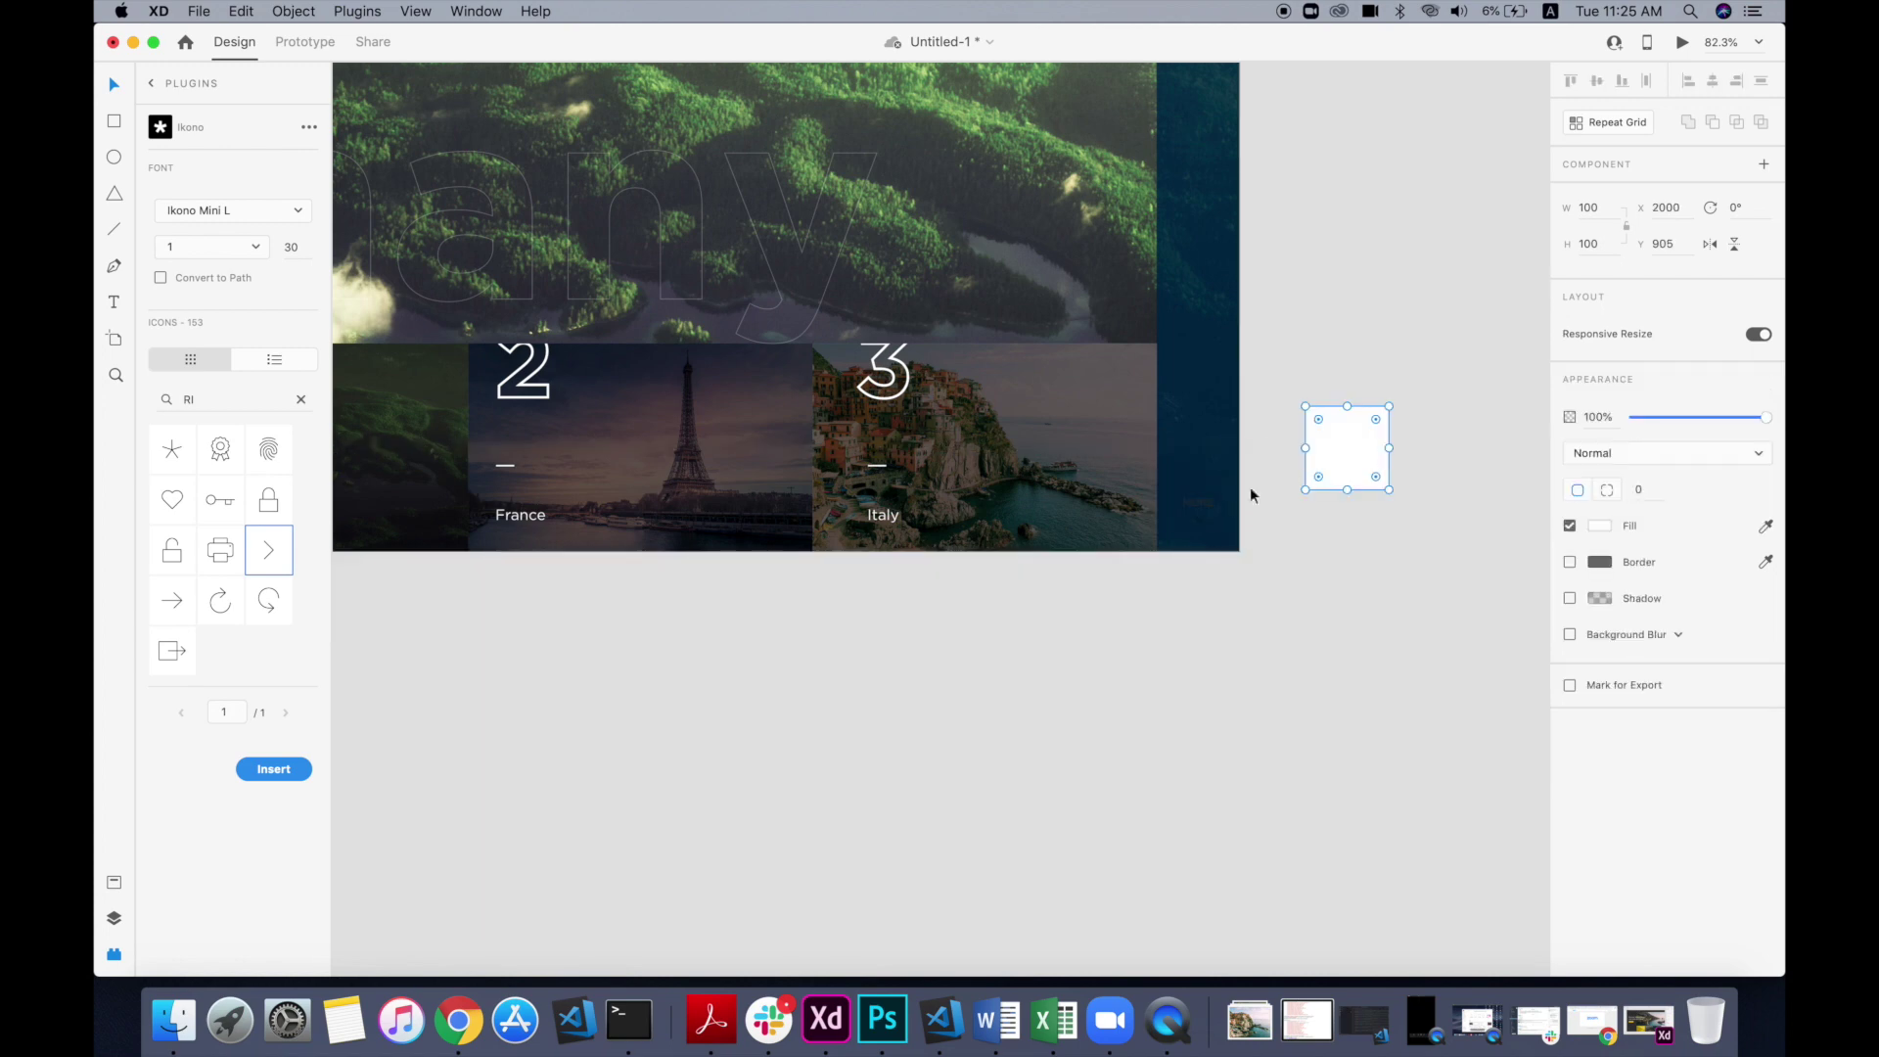
click(1206, 511)
click(1599, 594)
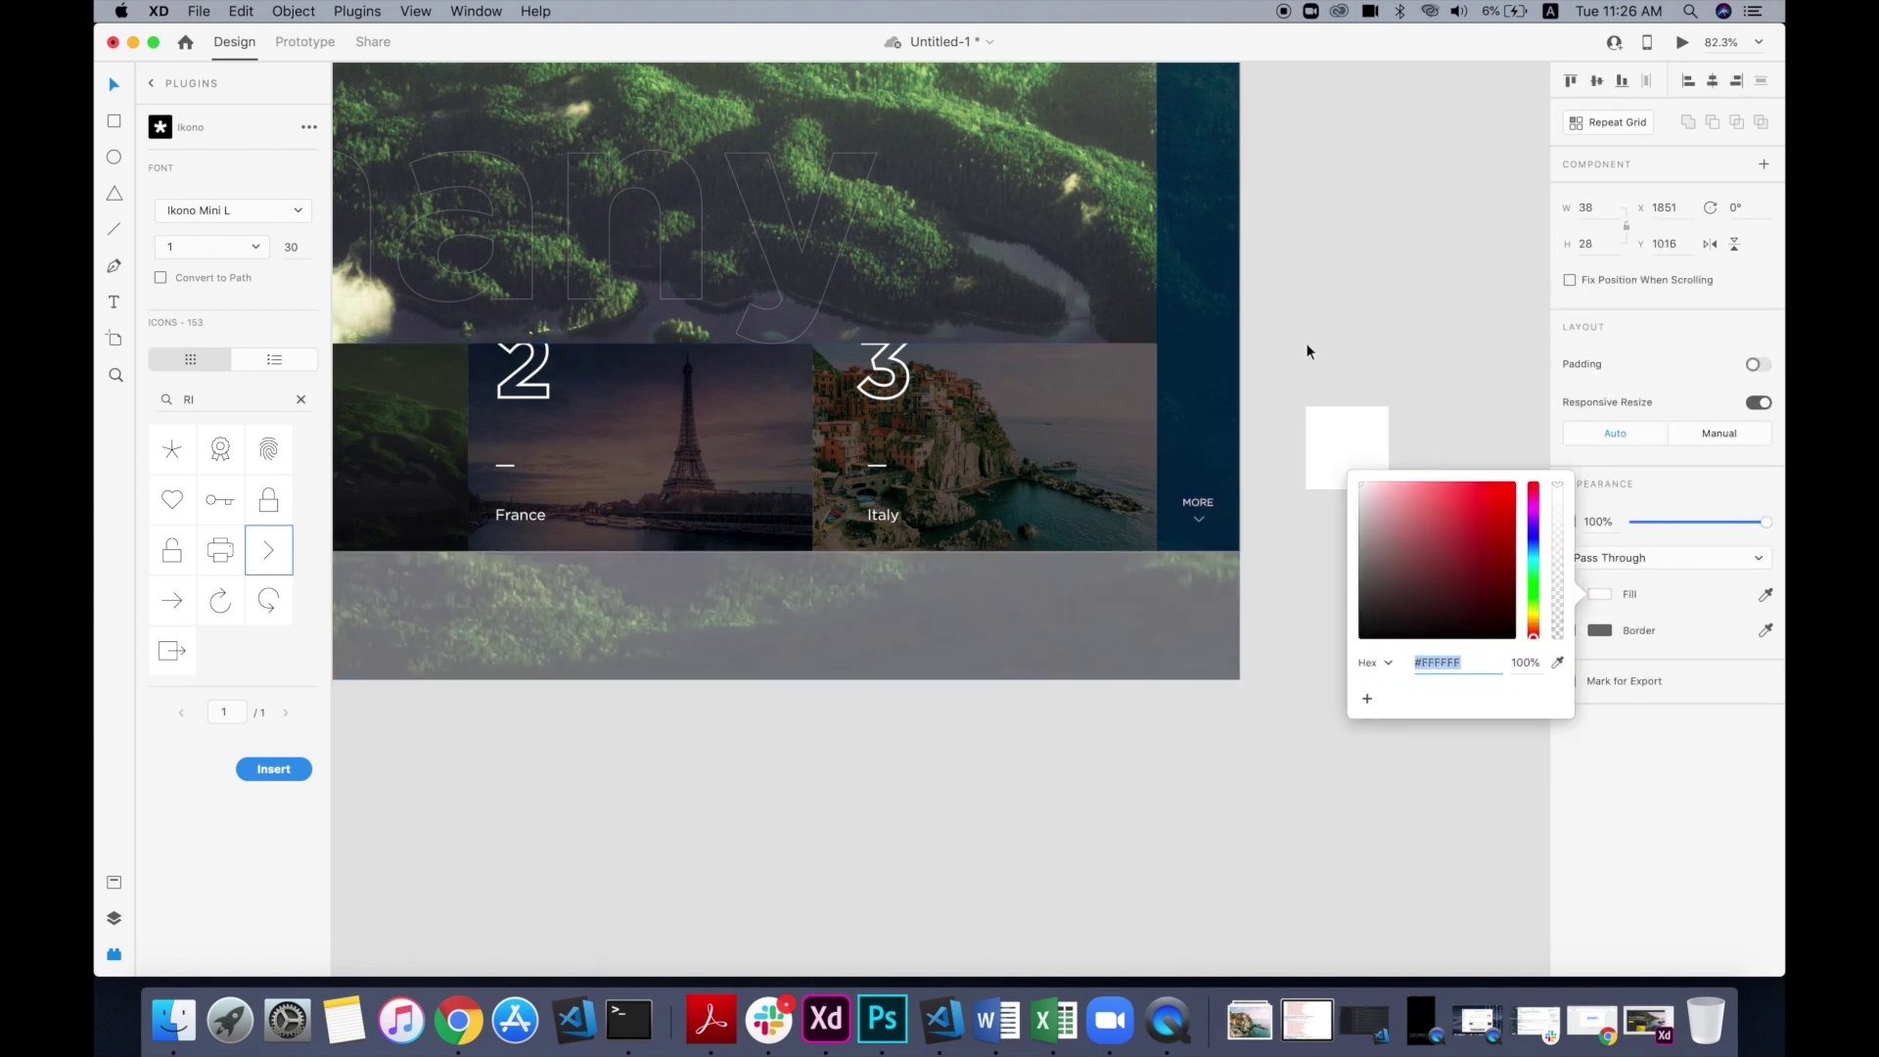
click(1324, 296)
Step: Delete the two leftover white squares lying outside the artboard
scroll(1324, 296, down, 3)
click(1335, 567)
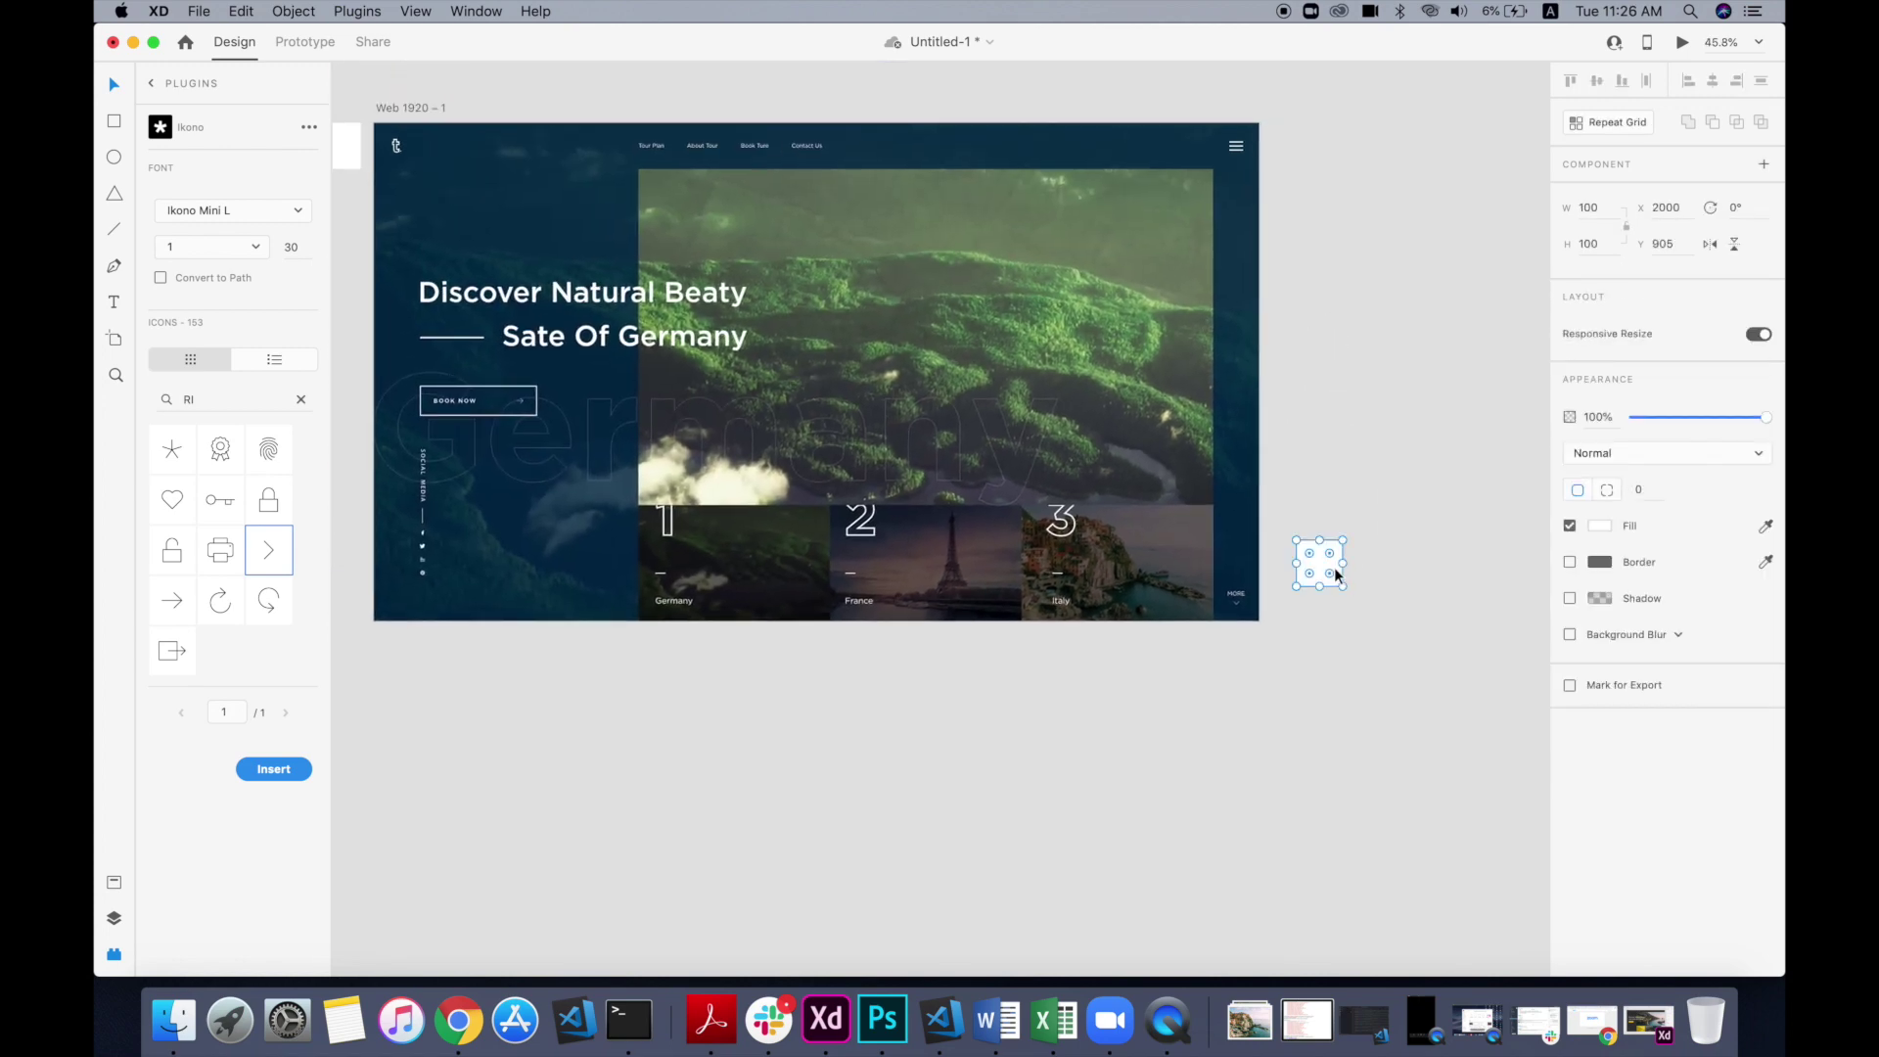
key(Delete)
scroll(1335, 573, down, 1)
scroll(1341, 574, left, 3)
click(666, 274)
key(Delete)
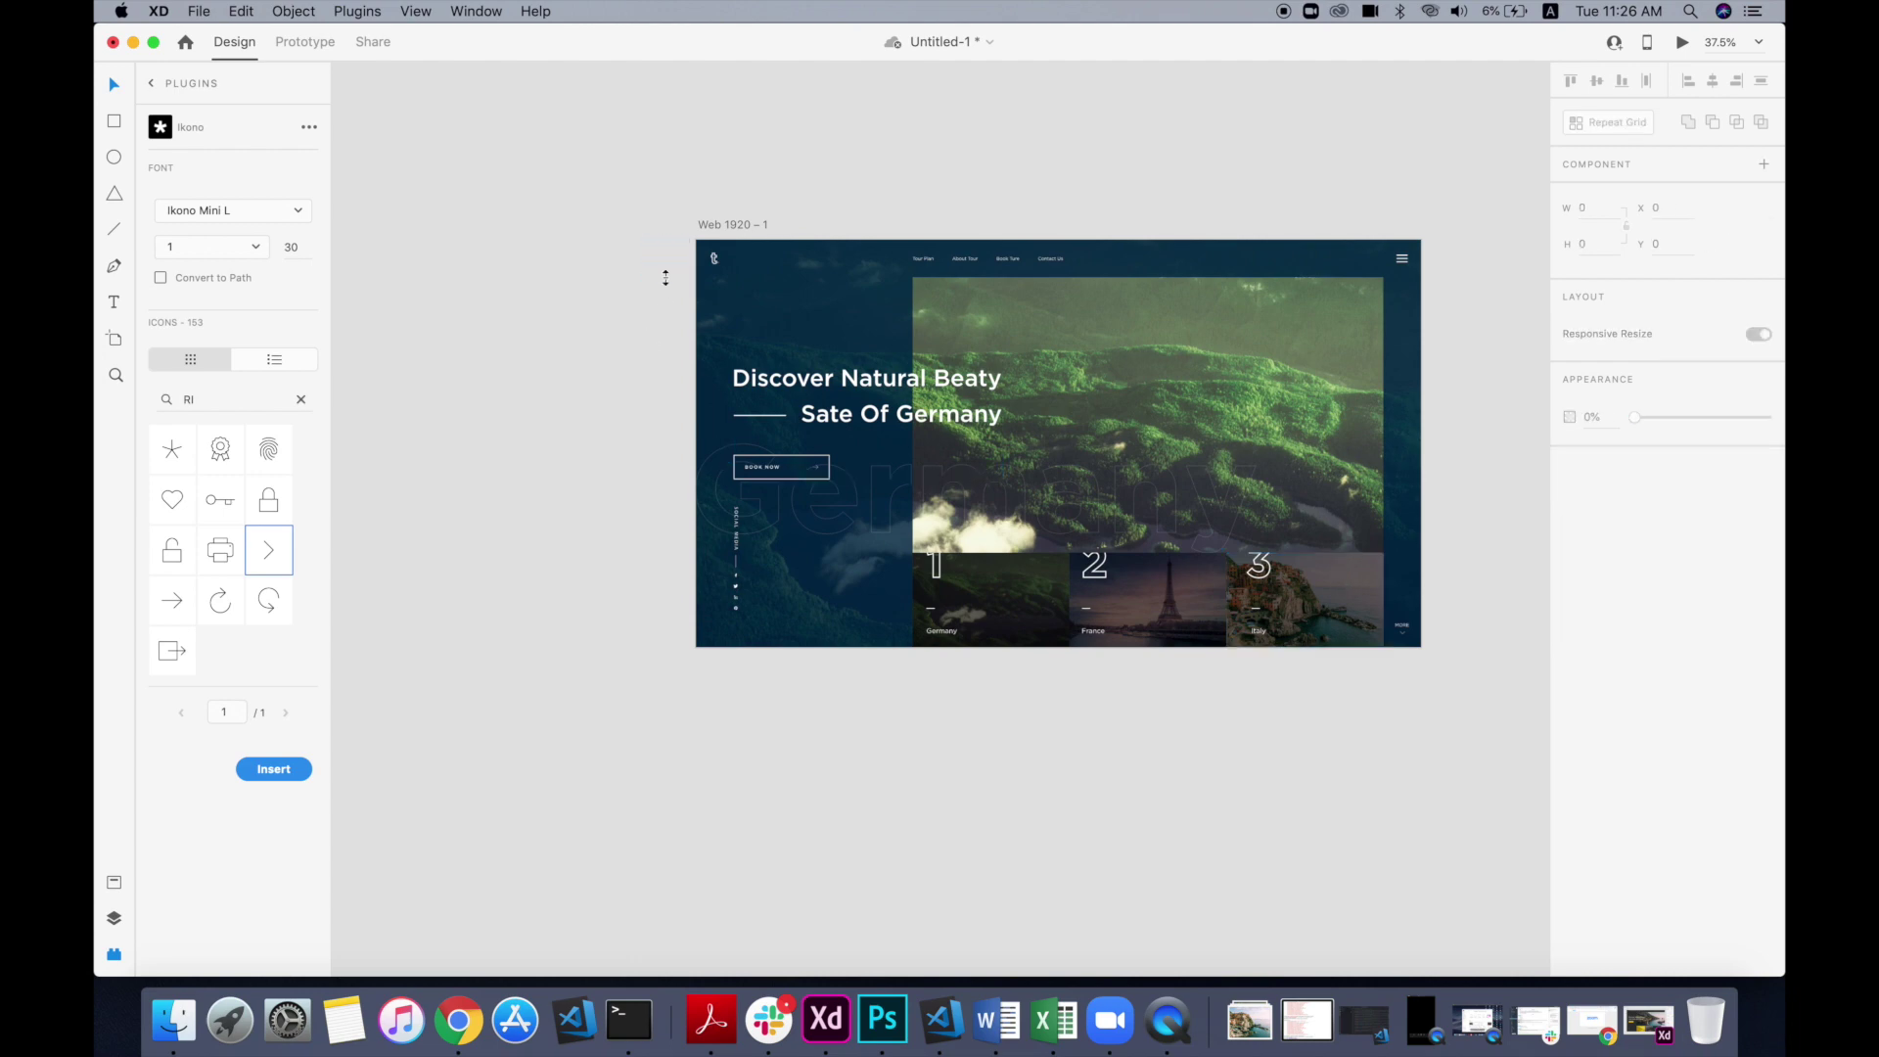
Step: Ungroup the headline from the BOOK NOW button and scale up both headline lines together with the white rule
scroll(665, 277, right, 2)
scroll(664, 286, up, 2)
click(703, 457)
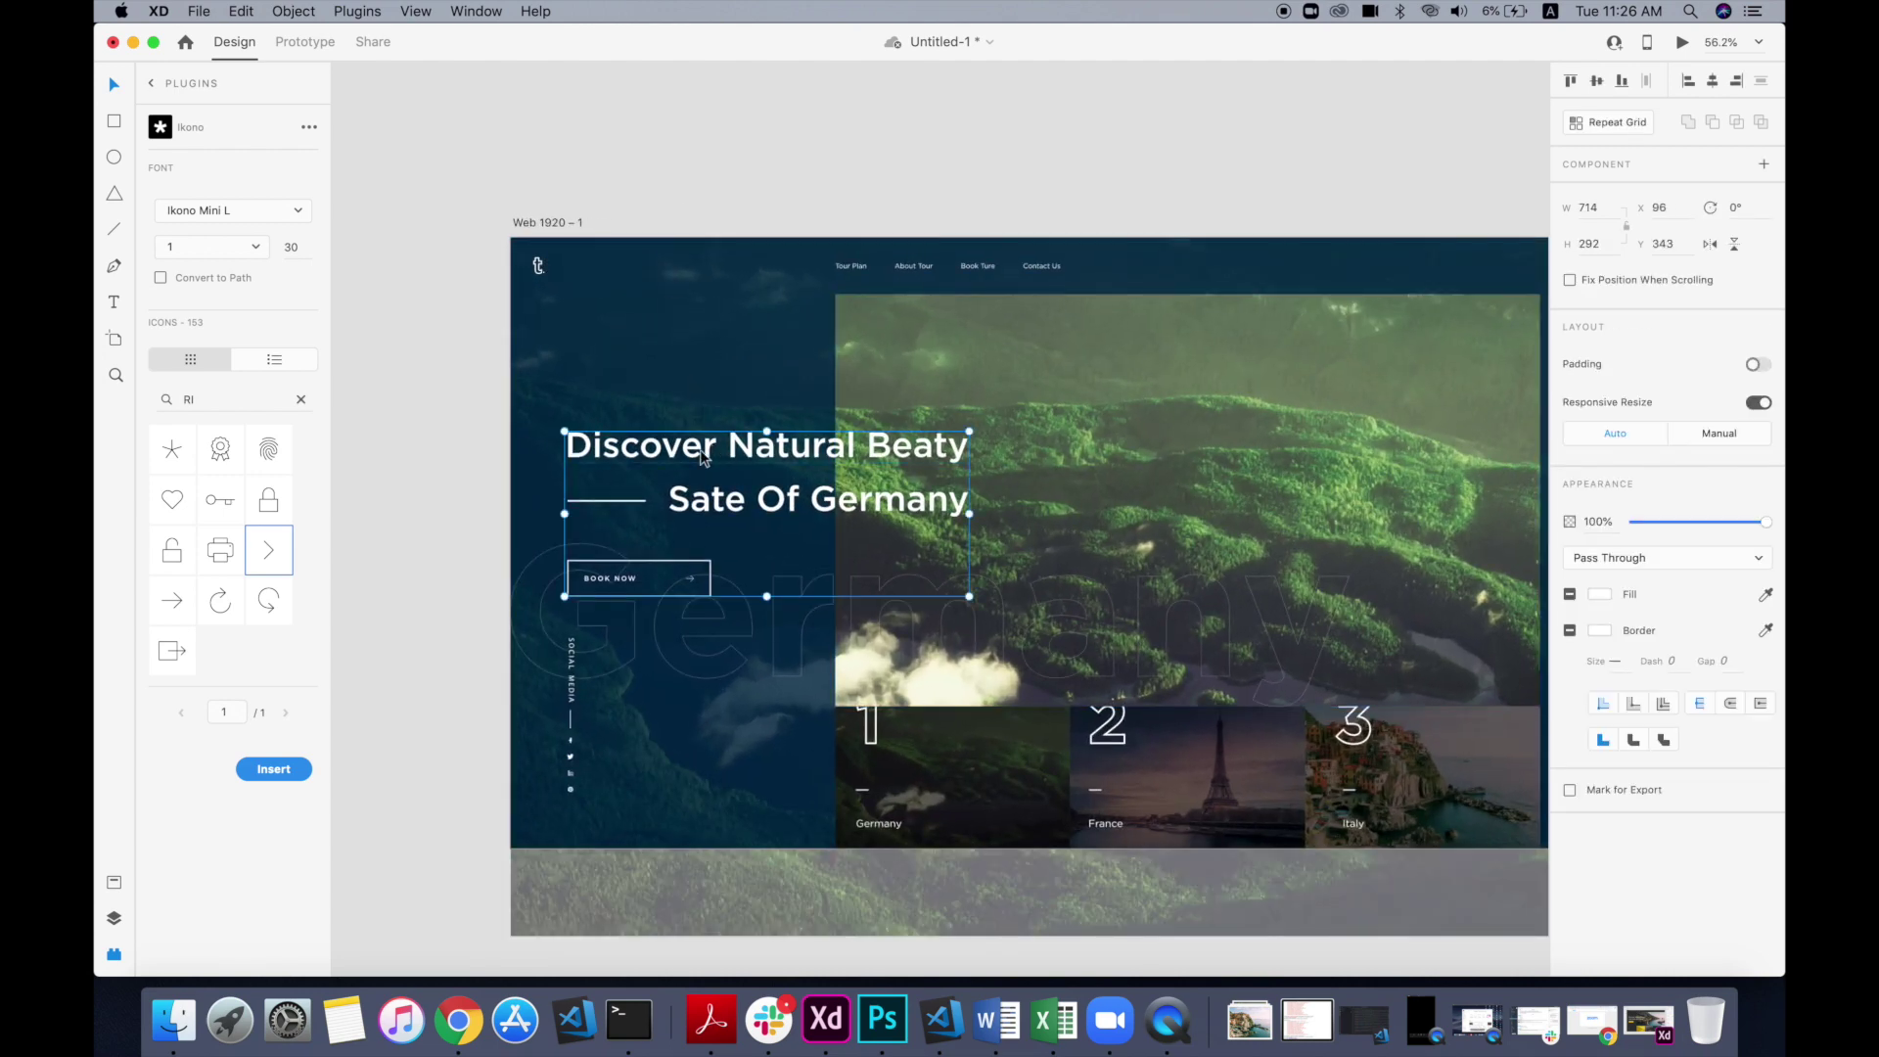
right_click(774, 498)
click(783, 663)
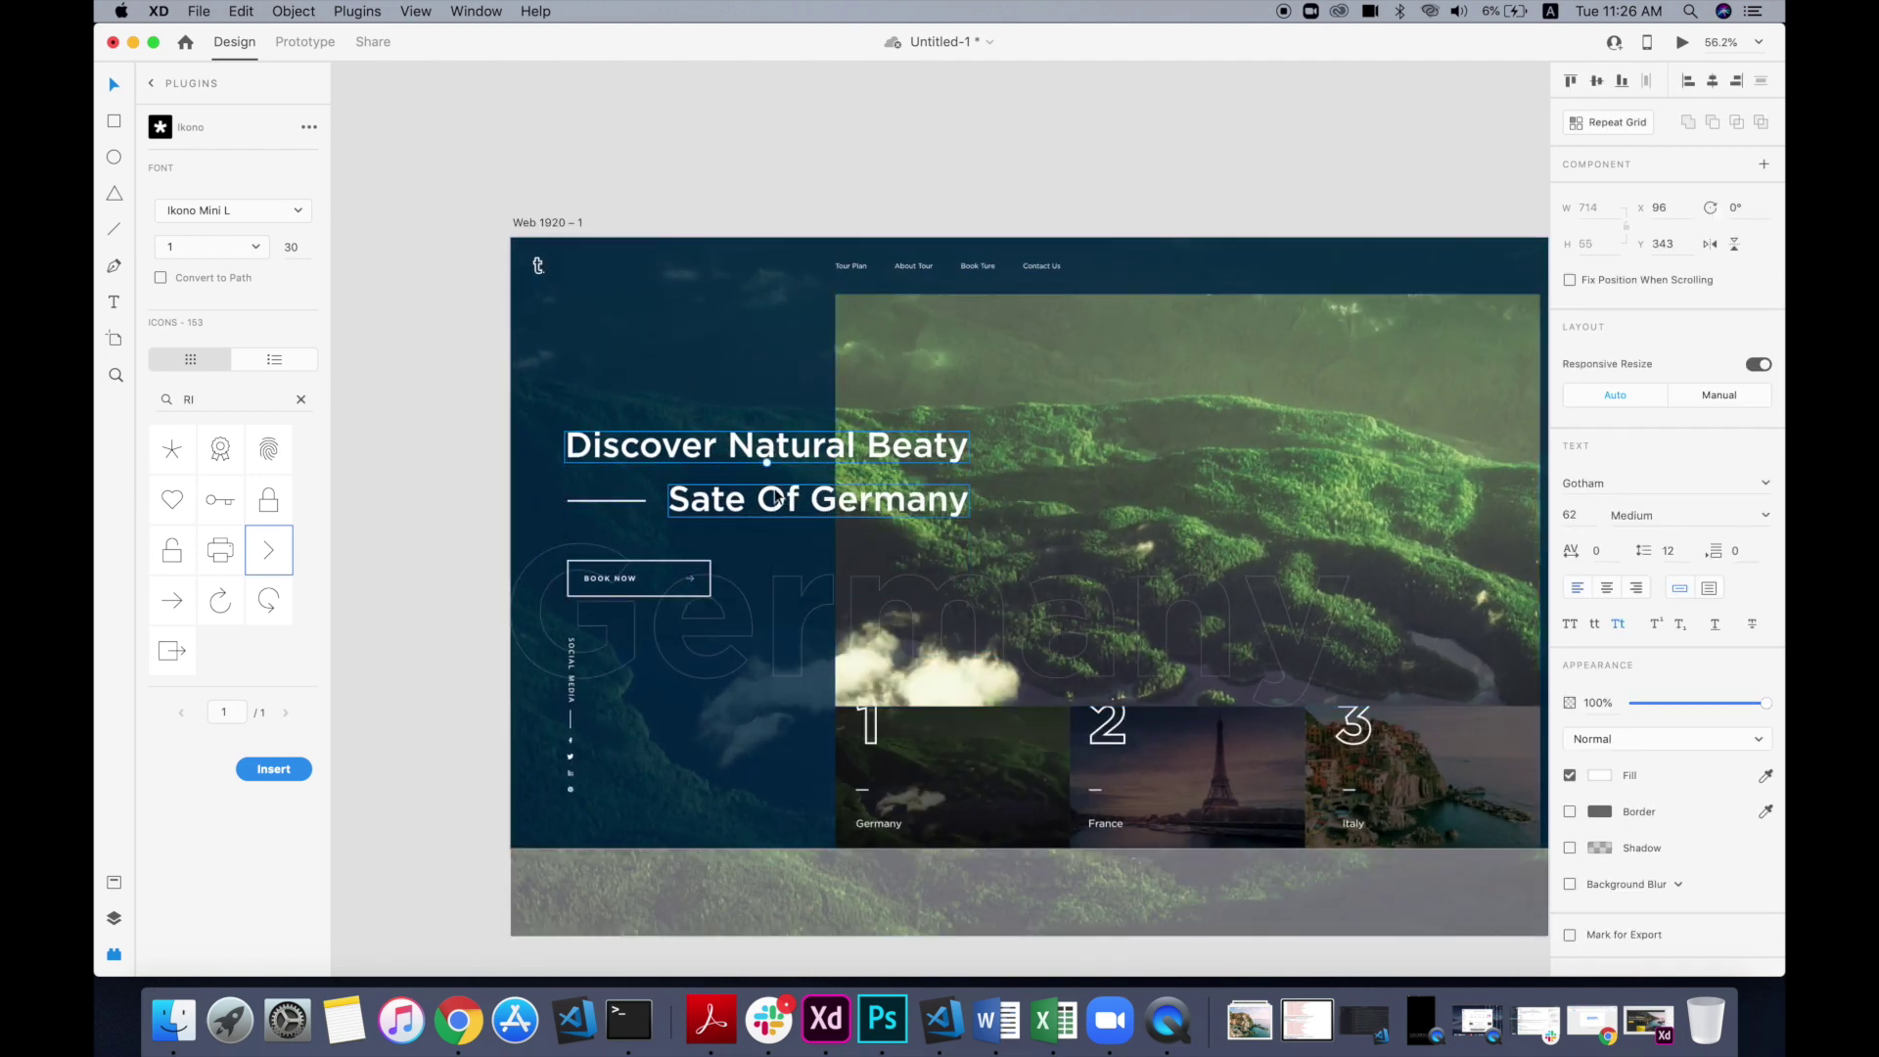
shift+click(607, 499)
drag(969, 432, 1112, 405)
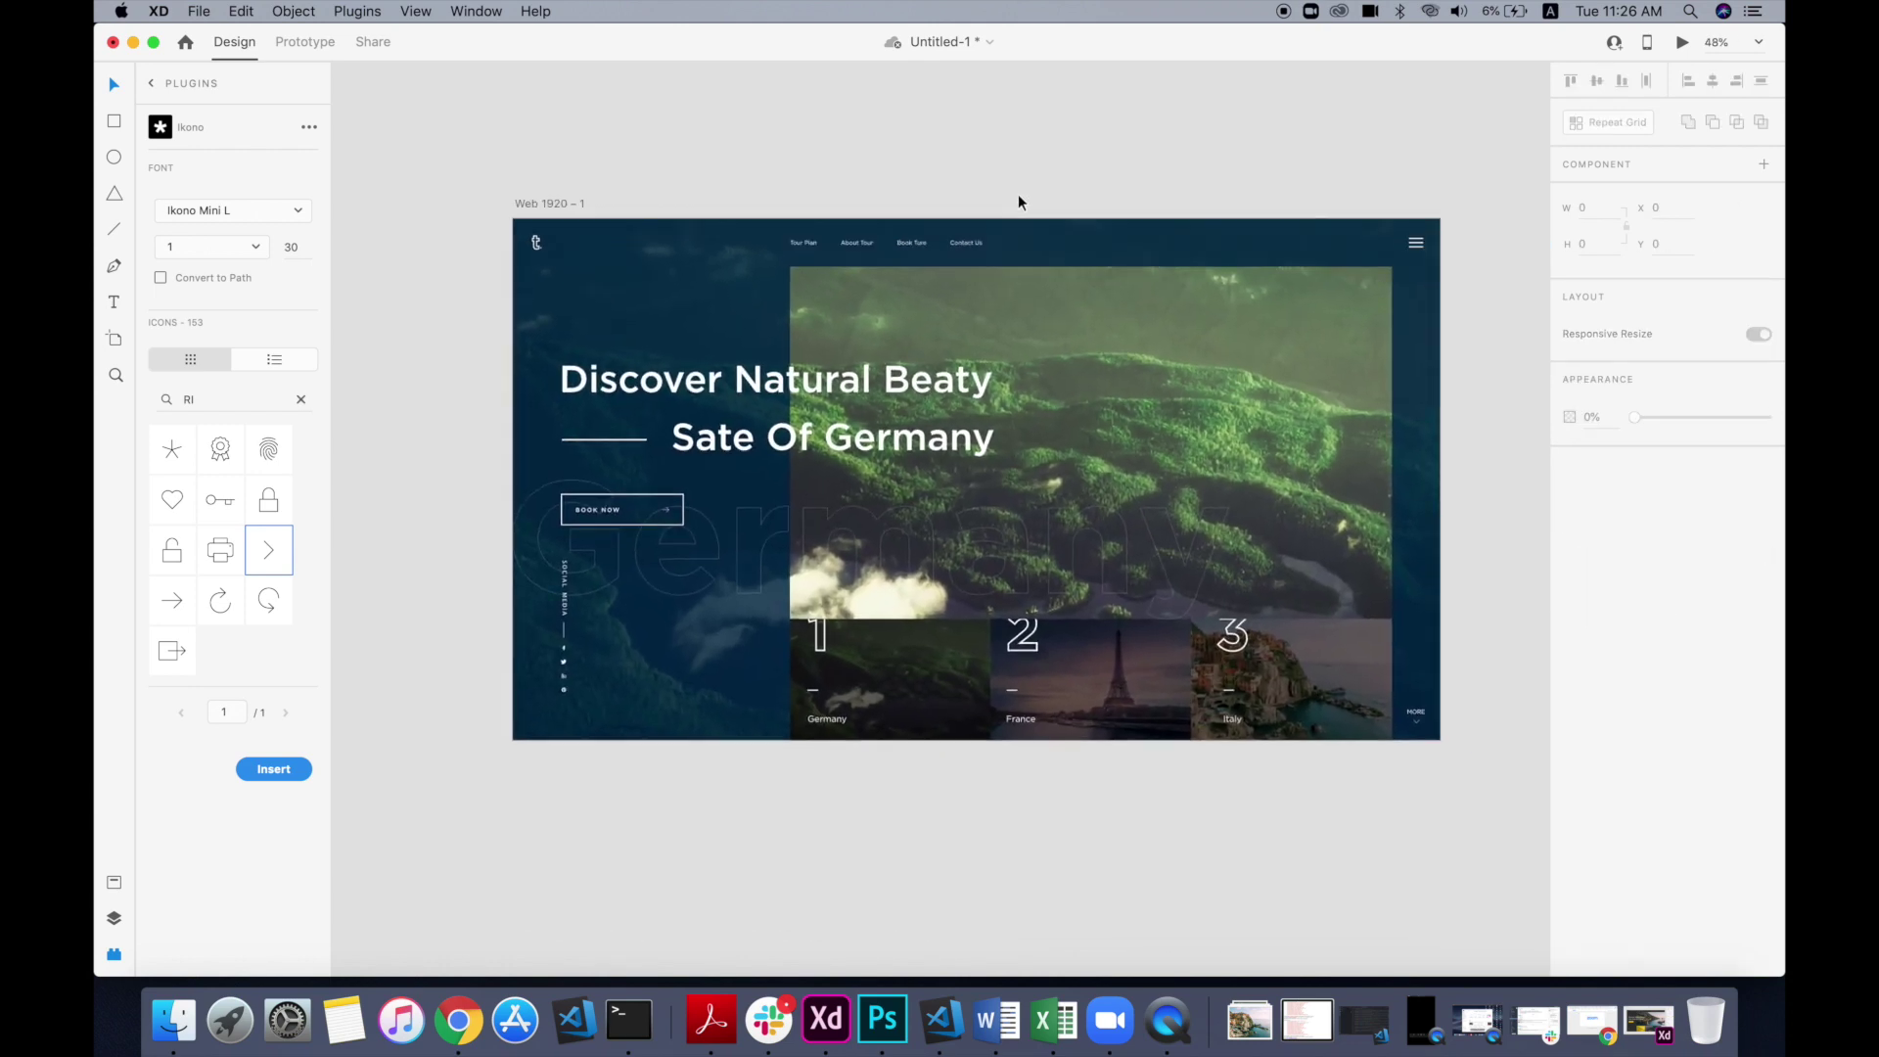
Step: Save the document to the computer under the name "ui d"
key(super+s)
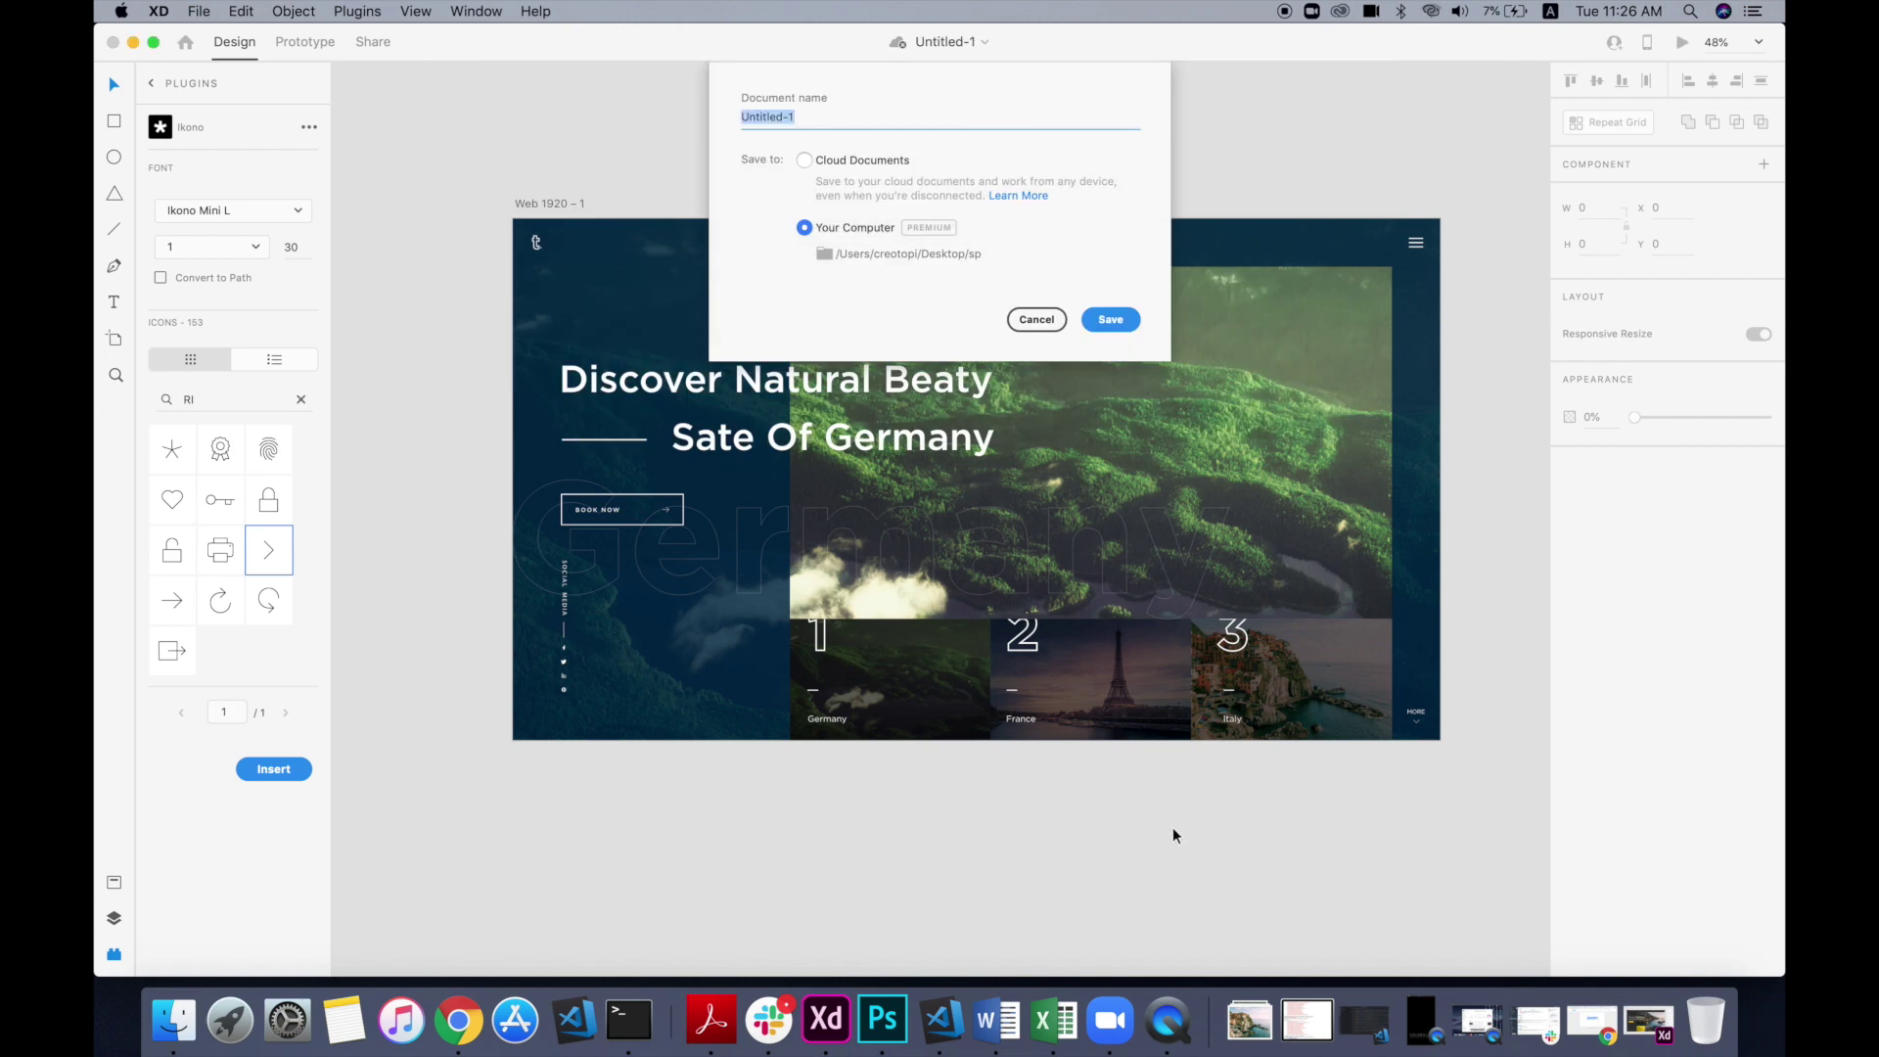
text(ui d)
key(Return)
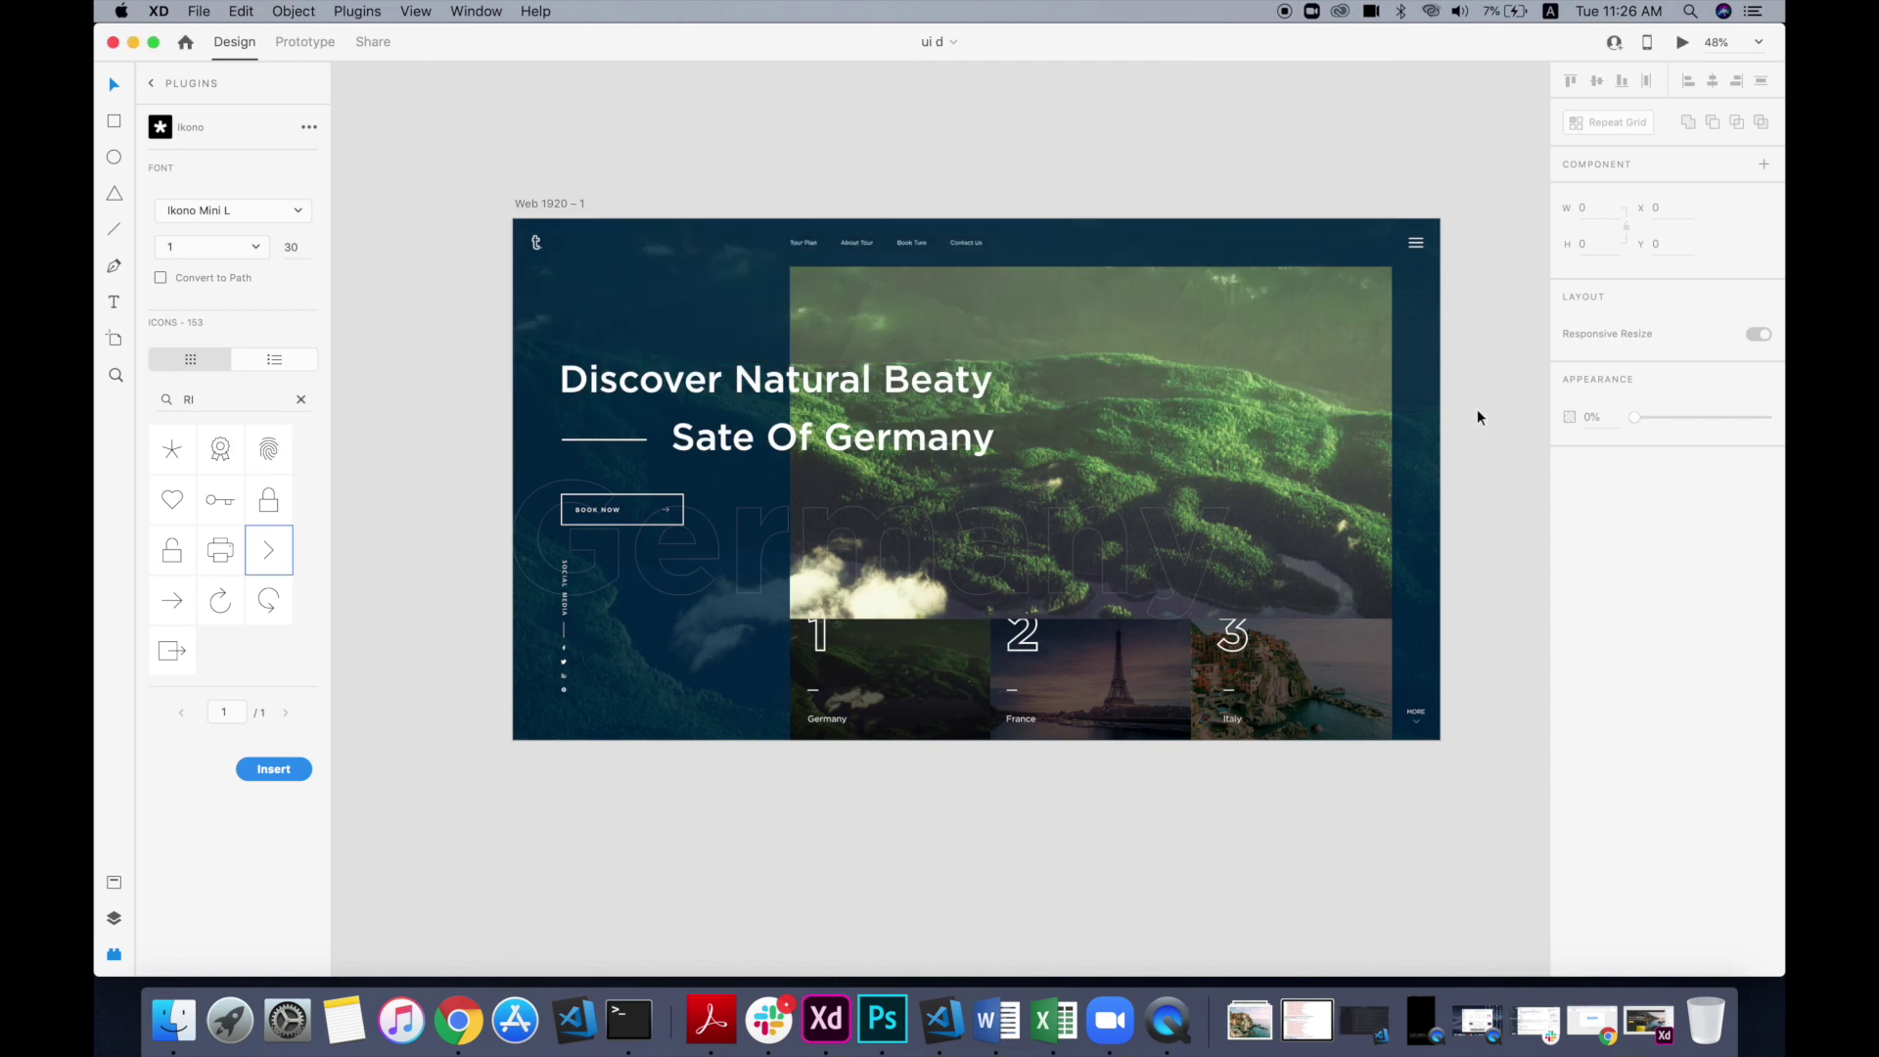
scroll(954, 403, up, 3)
scroll(954, 404, down, 2)
scroll(807, 611, right, 6)
scroll(807, 611, left, 10)
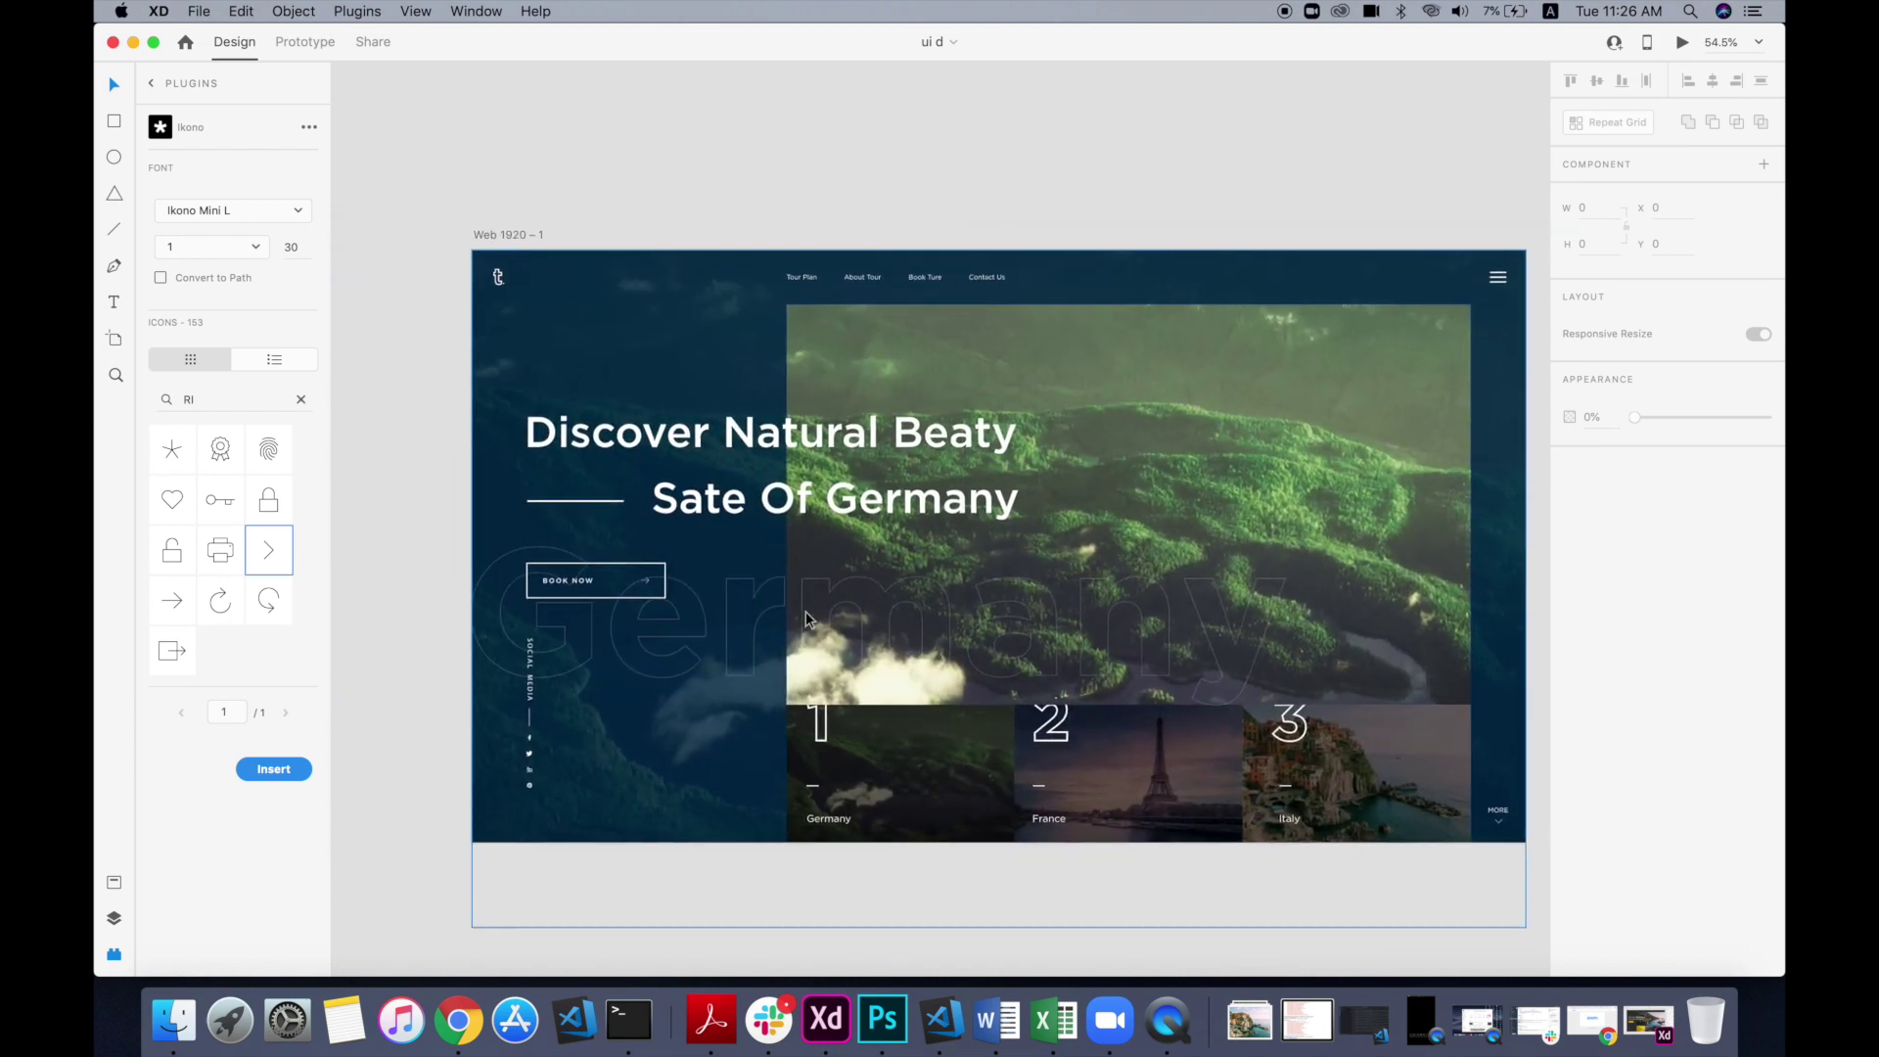
Step: Insert the right-pointing arrow icon from the Ikono plugin onto the artboard
scroll(1290, 455, right, 2)
scroll(1376, 368, up, 8)
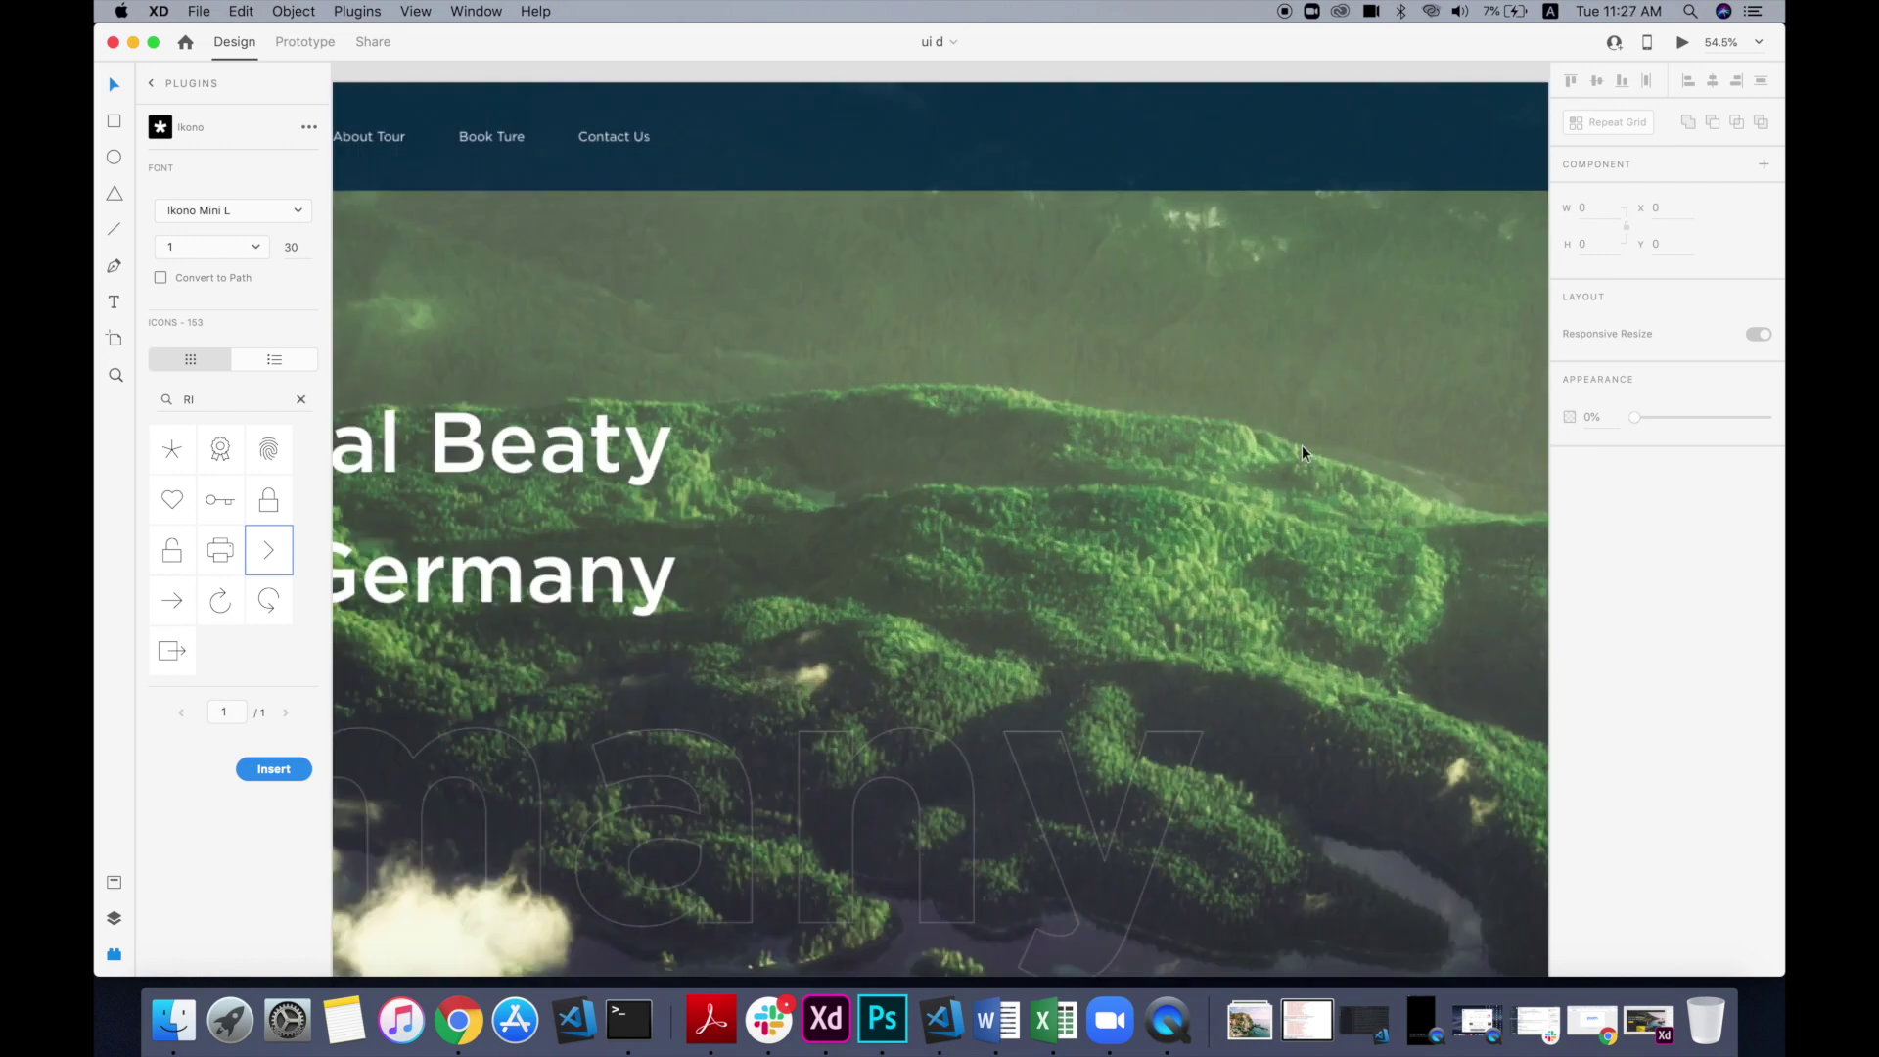
click(182, 600)
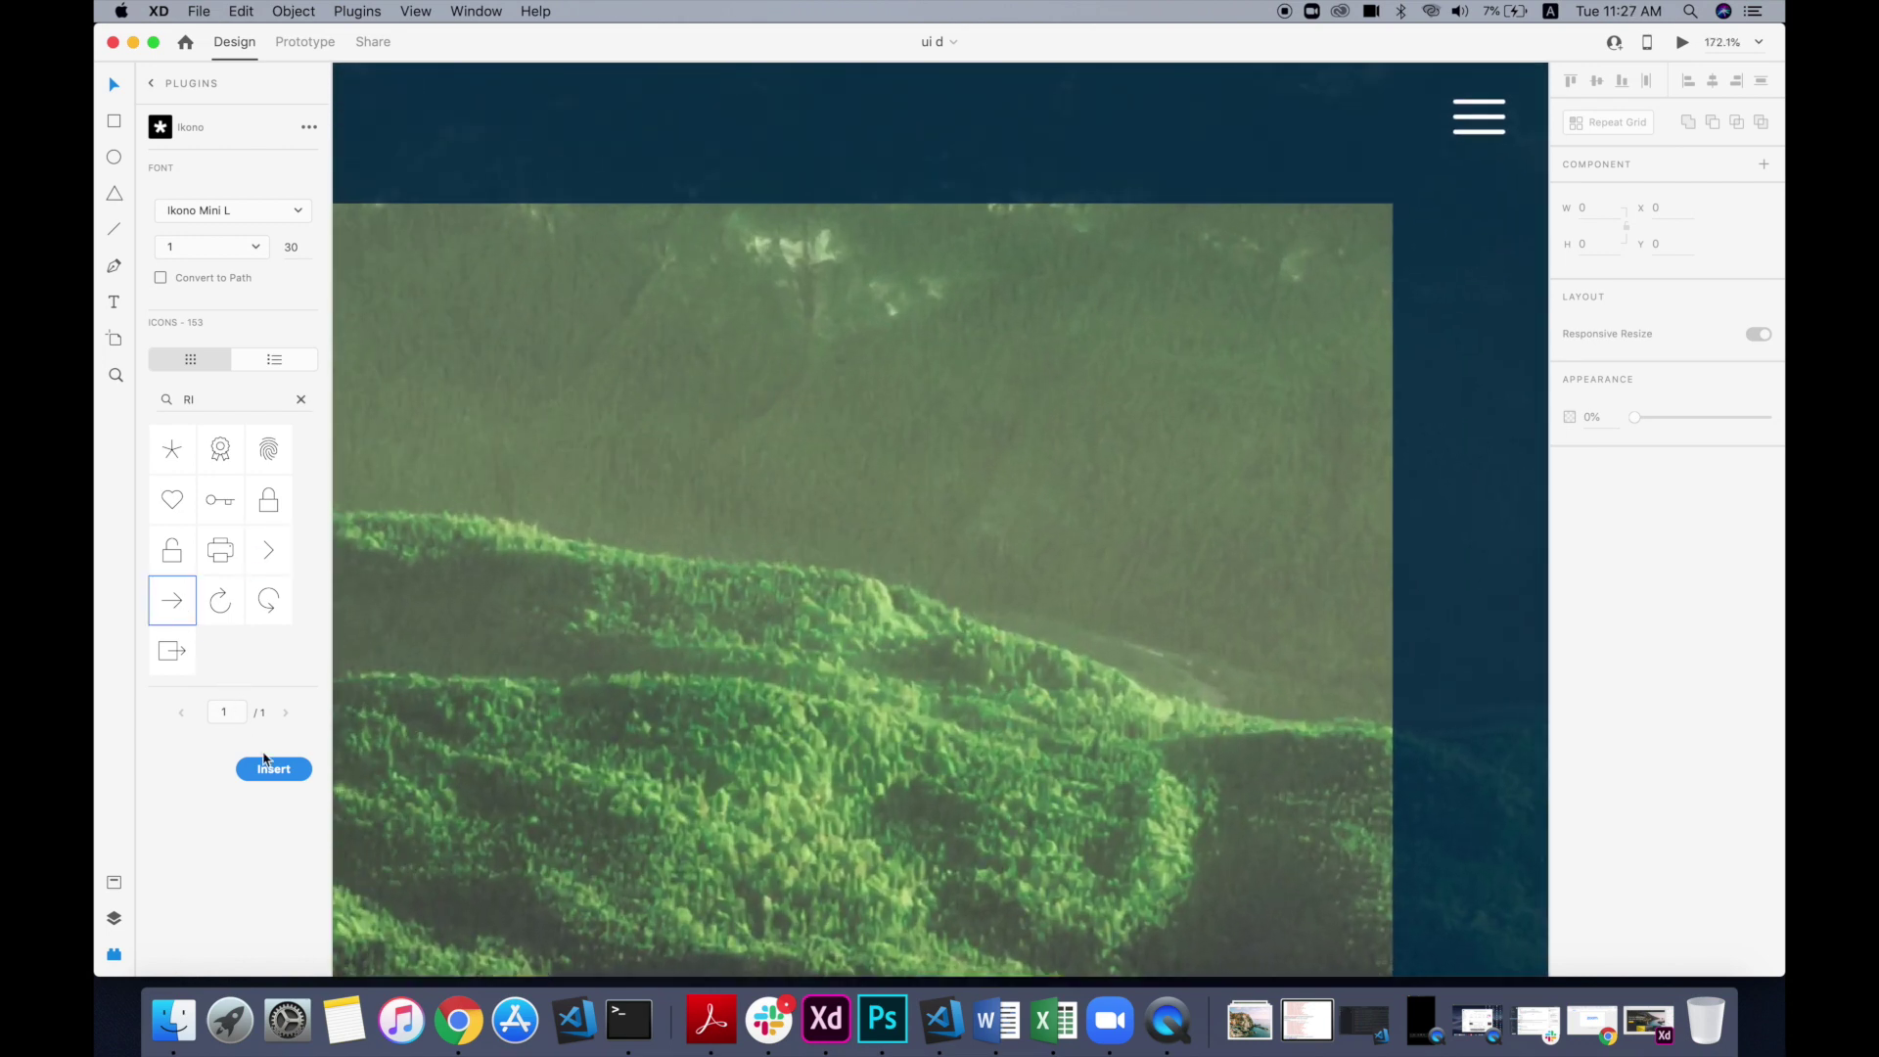
click(274, 769)
click(1040, 246)
scroll(1040, 247, down, 7)
scroll(705, 147, left, 10)
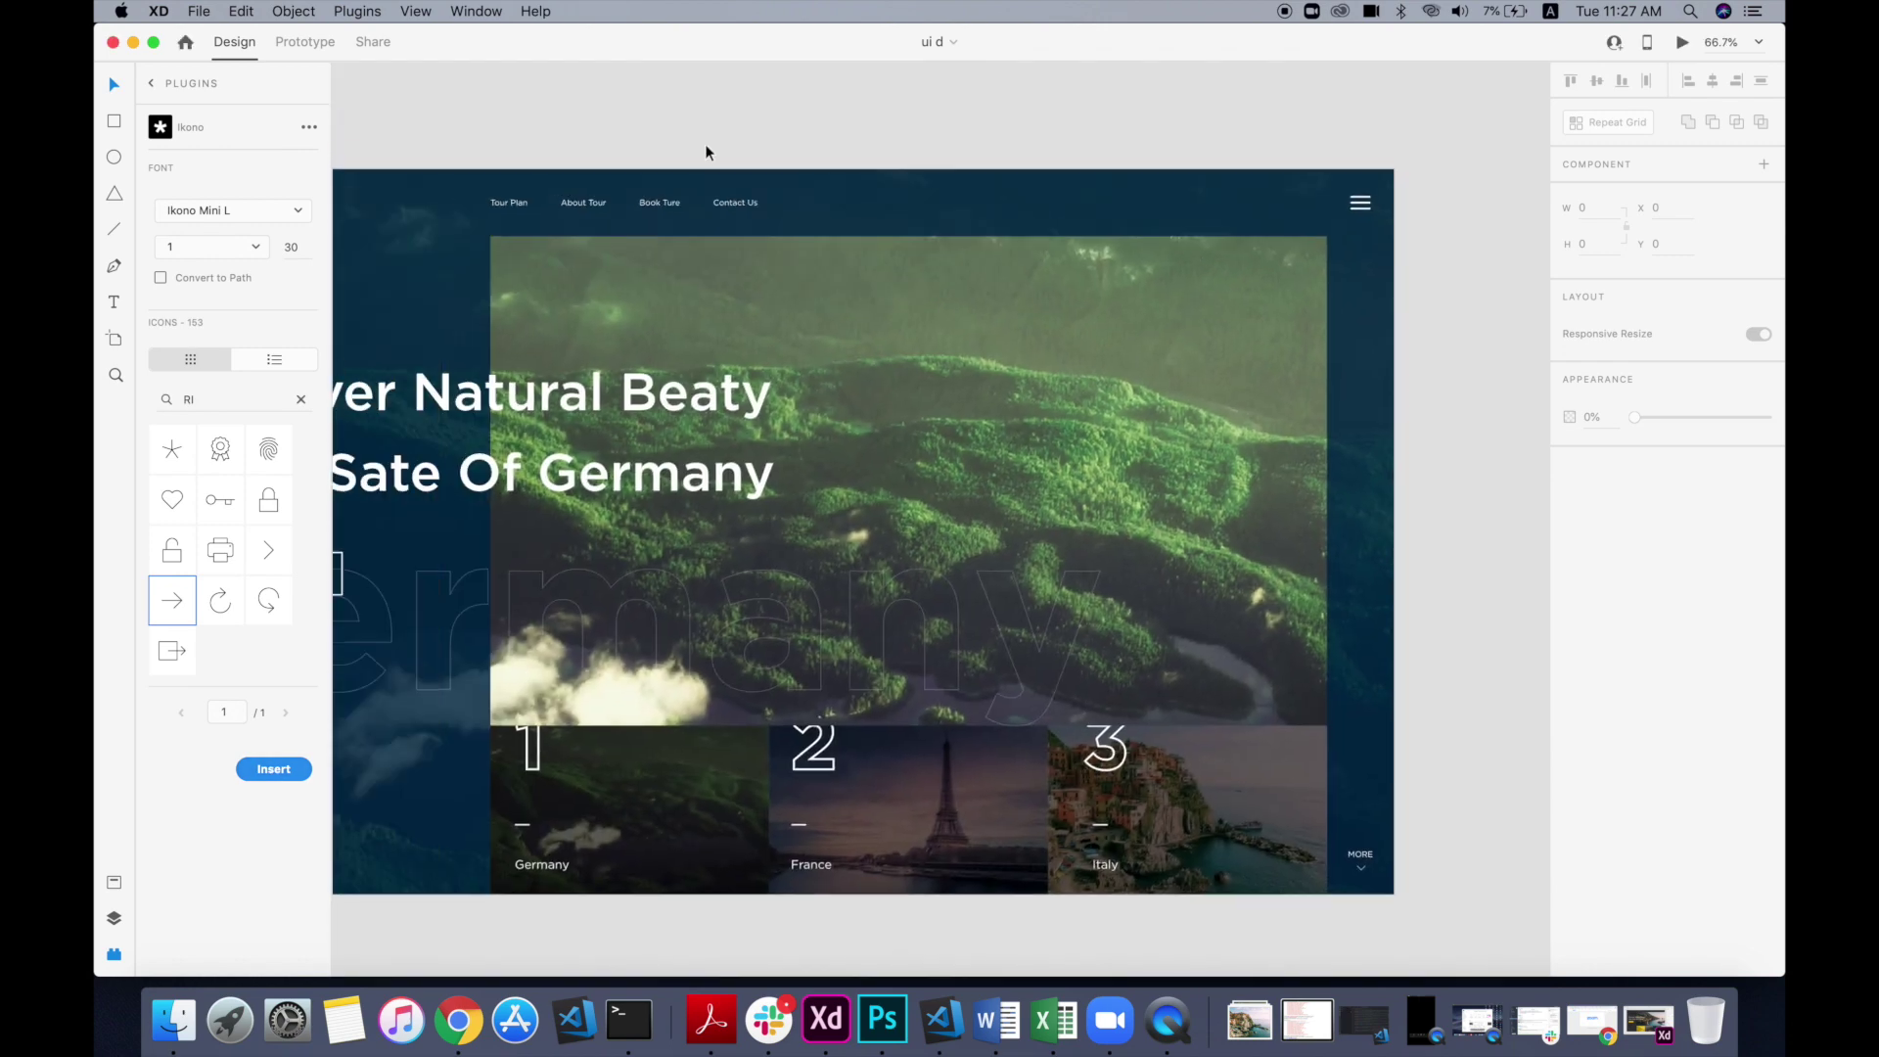
click(476, 151)
click(274, 769)
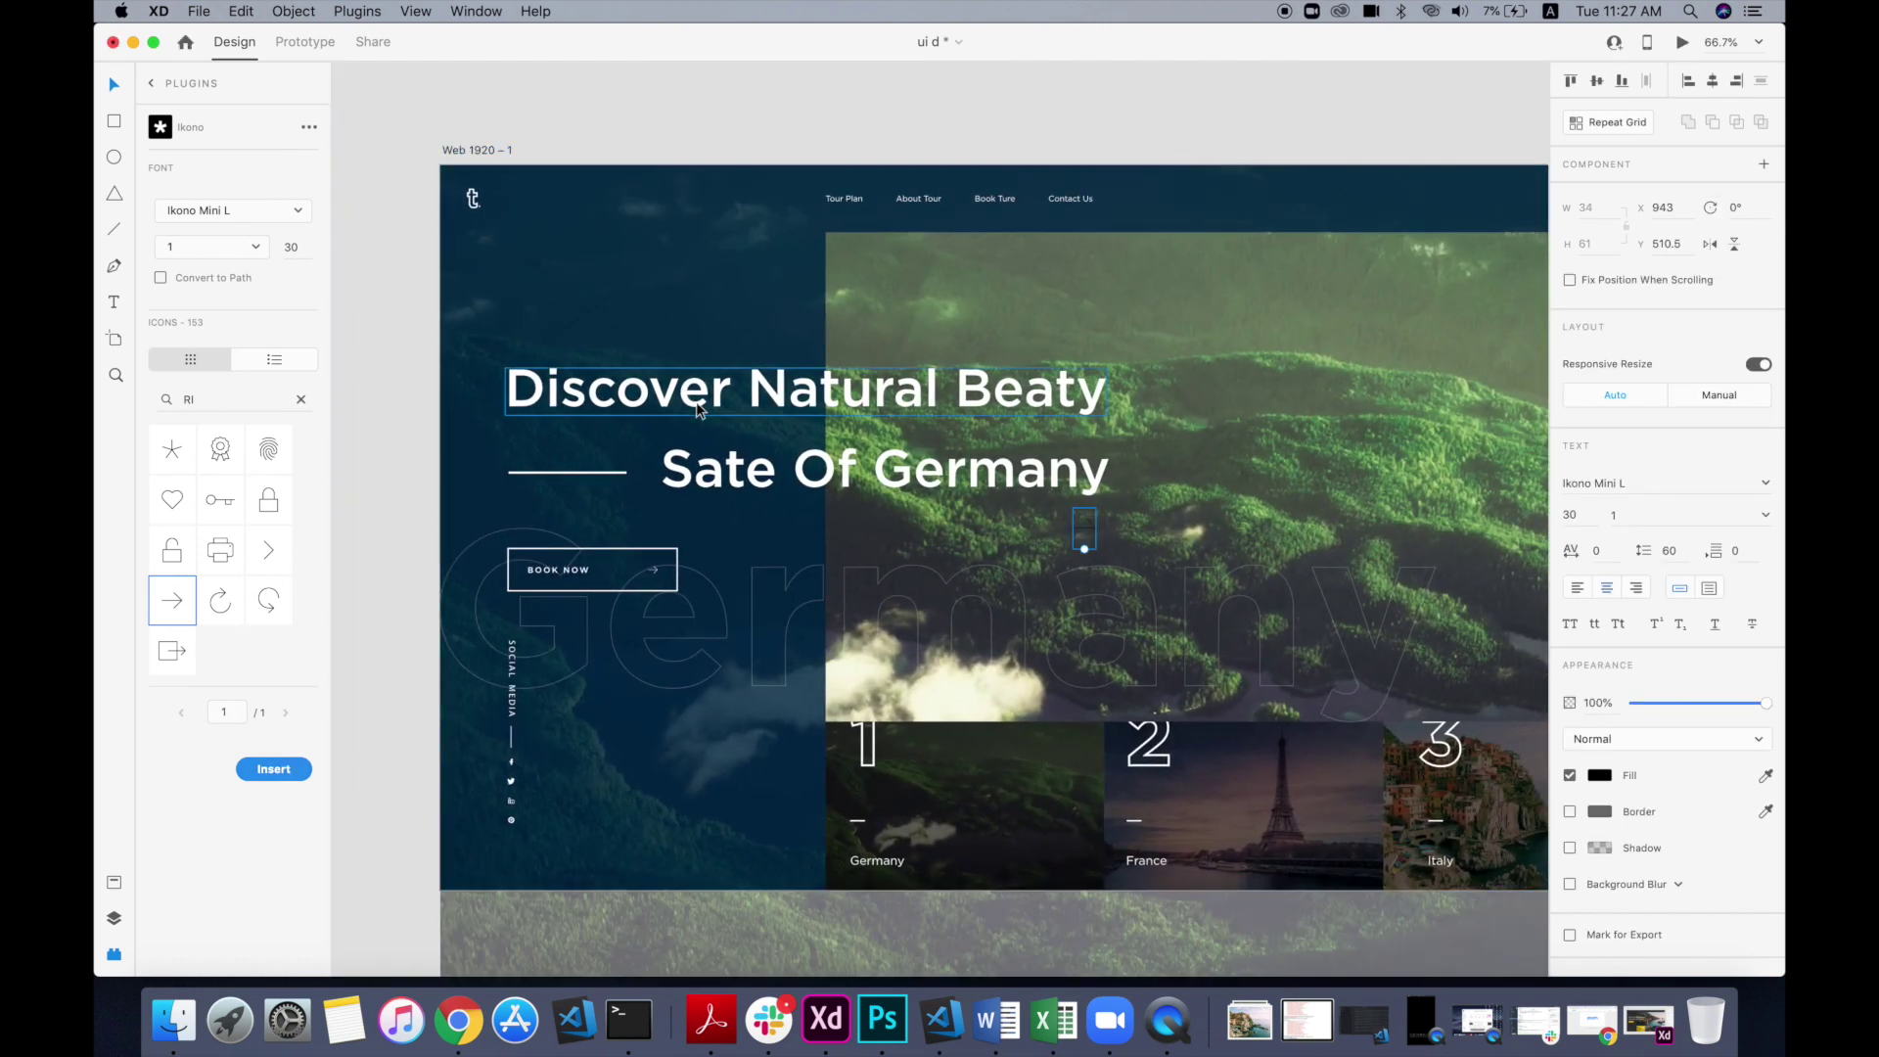
Step: Move the arrow icon near the upper-right corner of the landscape photo and set its size to 18
scroll(1288, 289, up, 10)
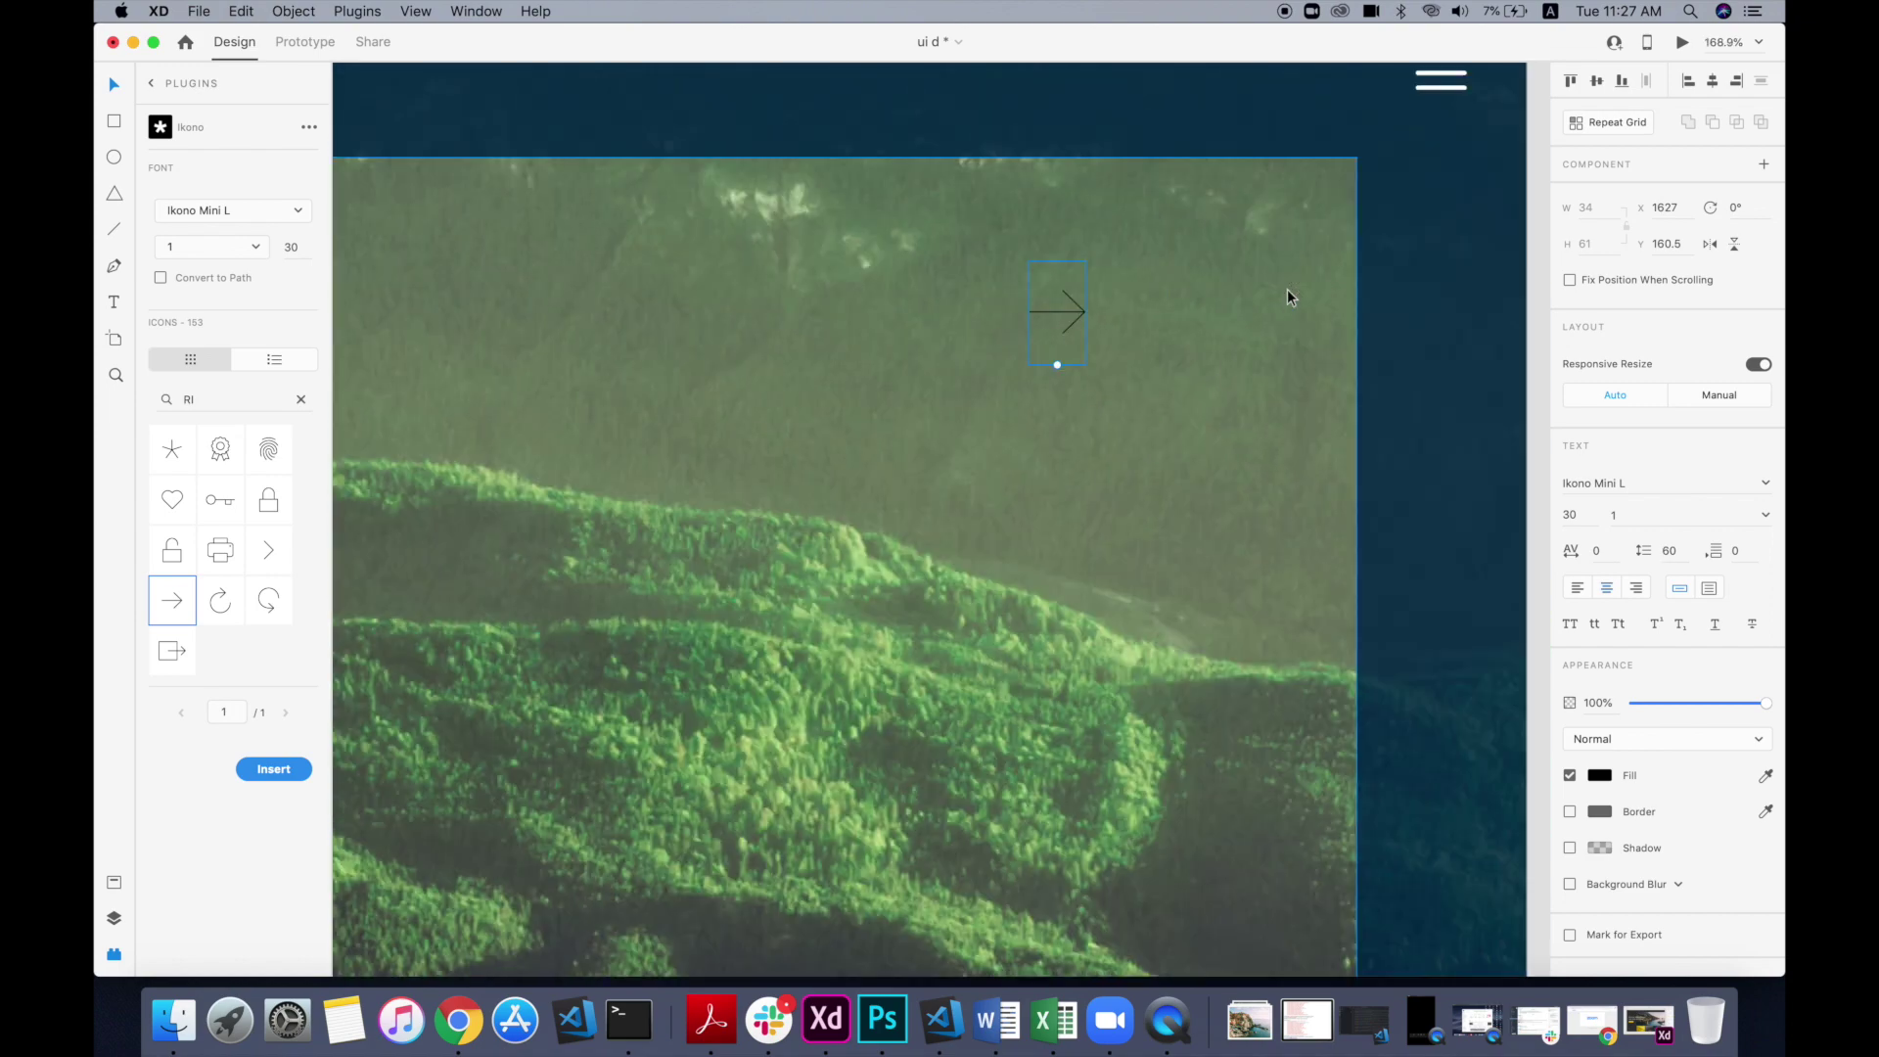
drag(986, 331, 1277, 209)
scroll(1277, 210, up, 3)
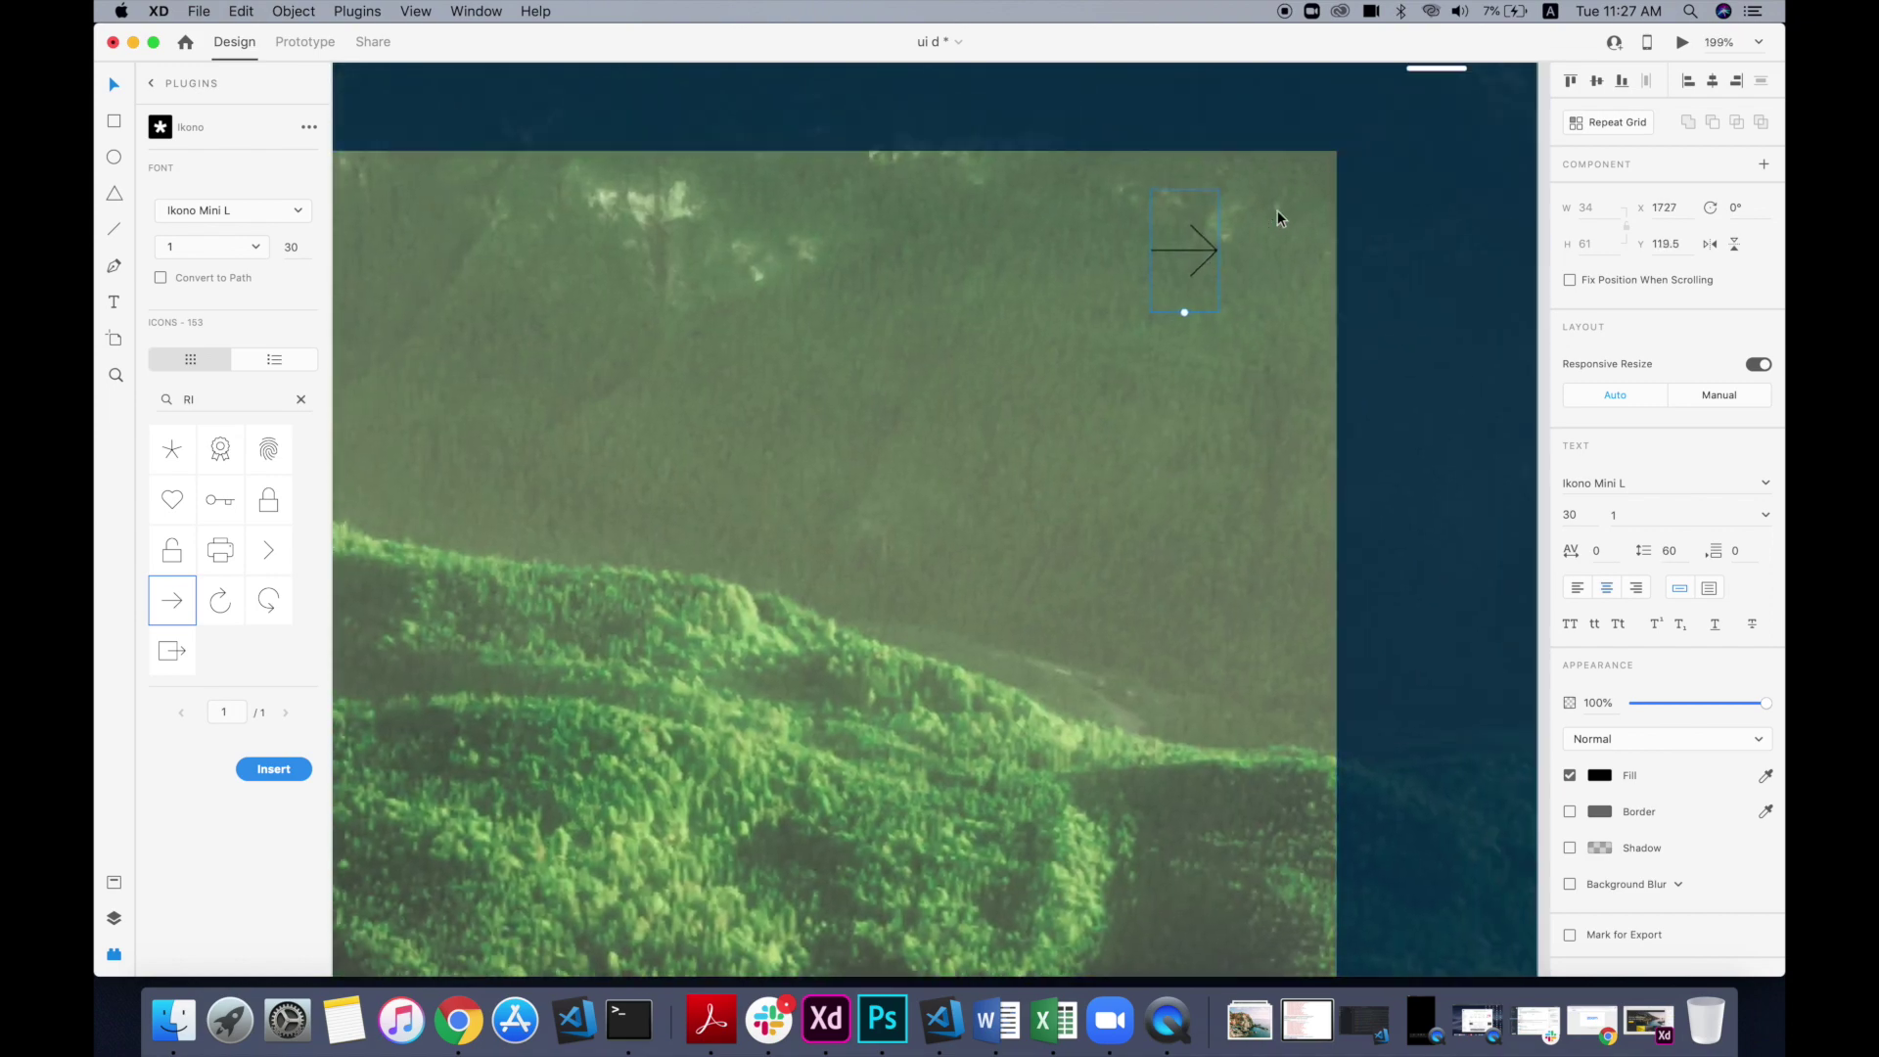
drag(1098, 408, 1096, 316)
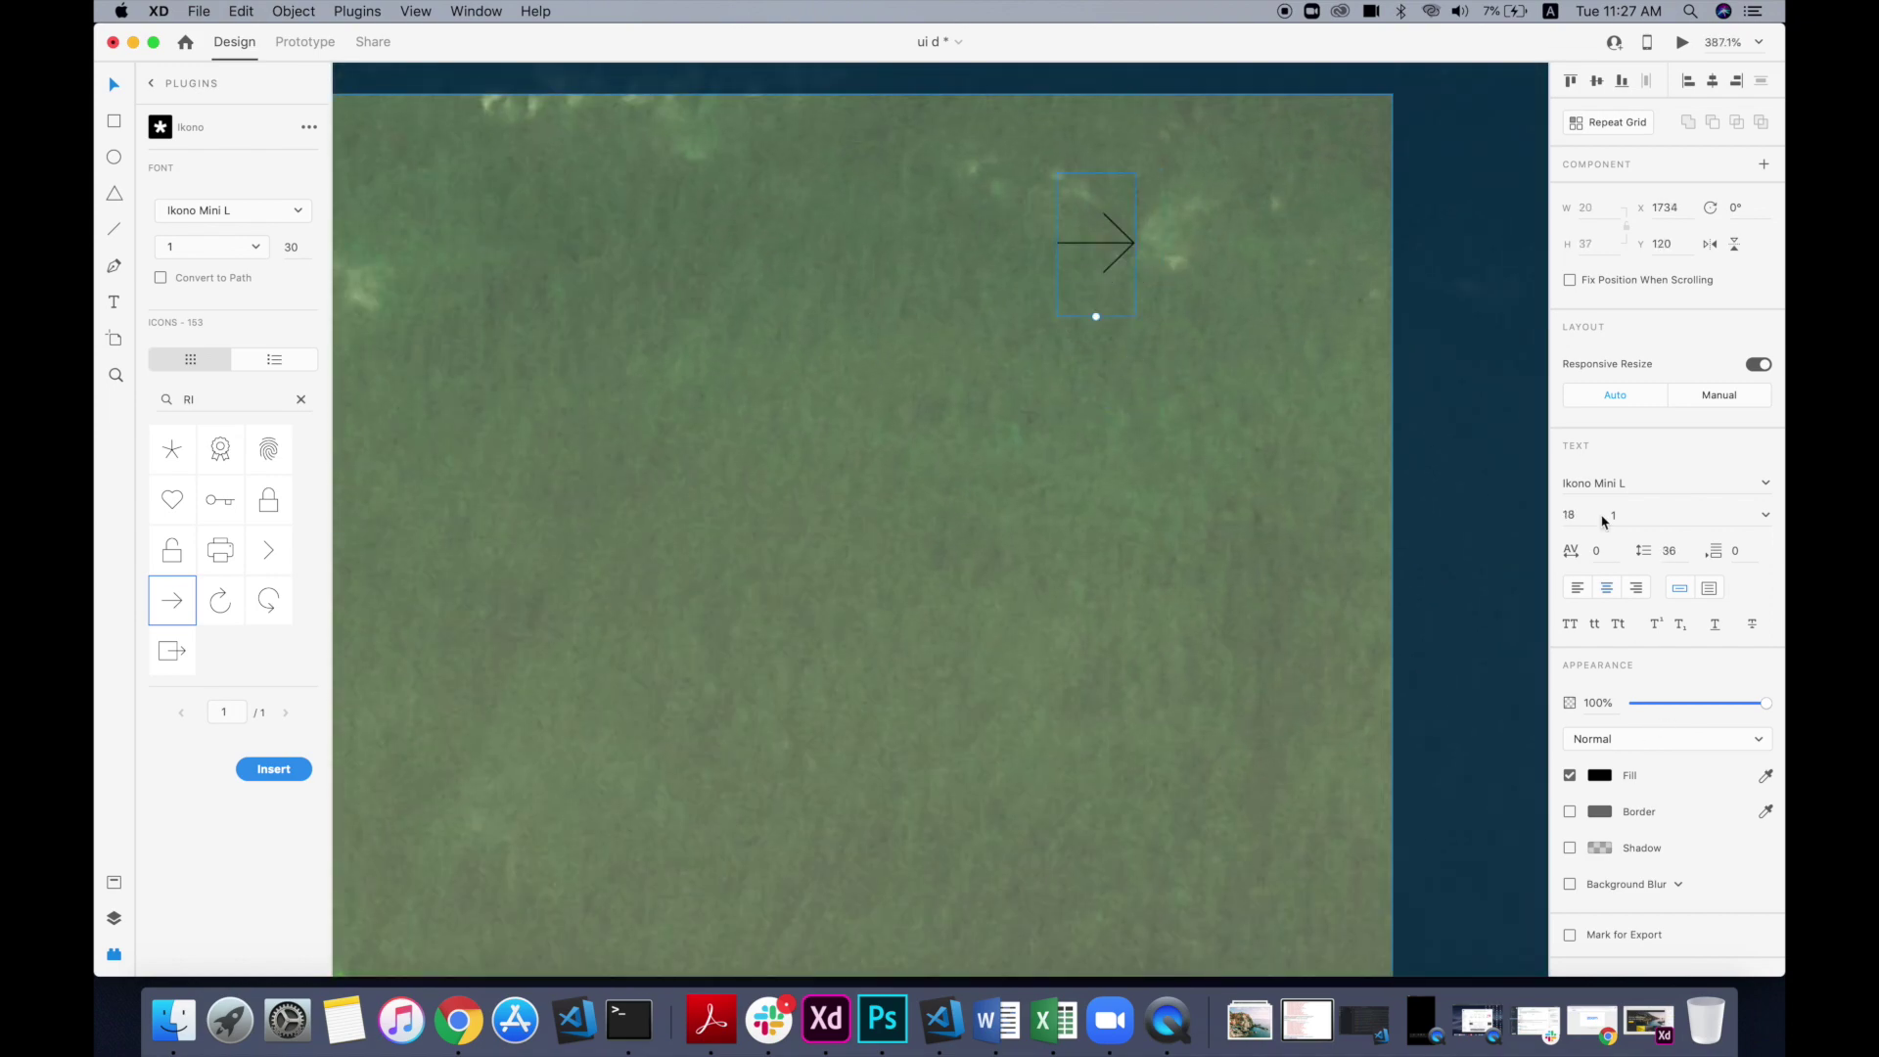
key(Return)
Step: Fill the arrow with white, give it font weight 3, and move it closer to the photo's upper-right corner
click(1600, 776)
drag(1396, 707, 1296, 602)
scroll(1207, 537, down, 4)
scroll(1182, 392, up, 3)
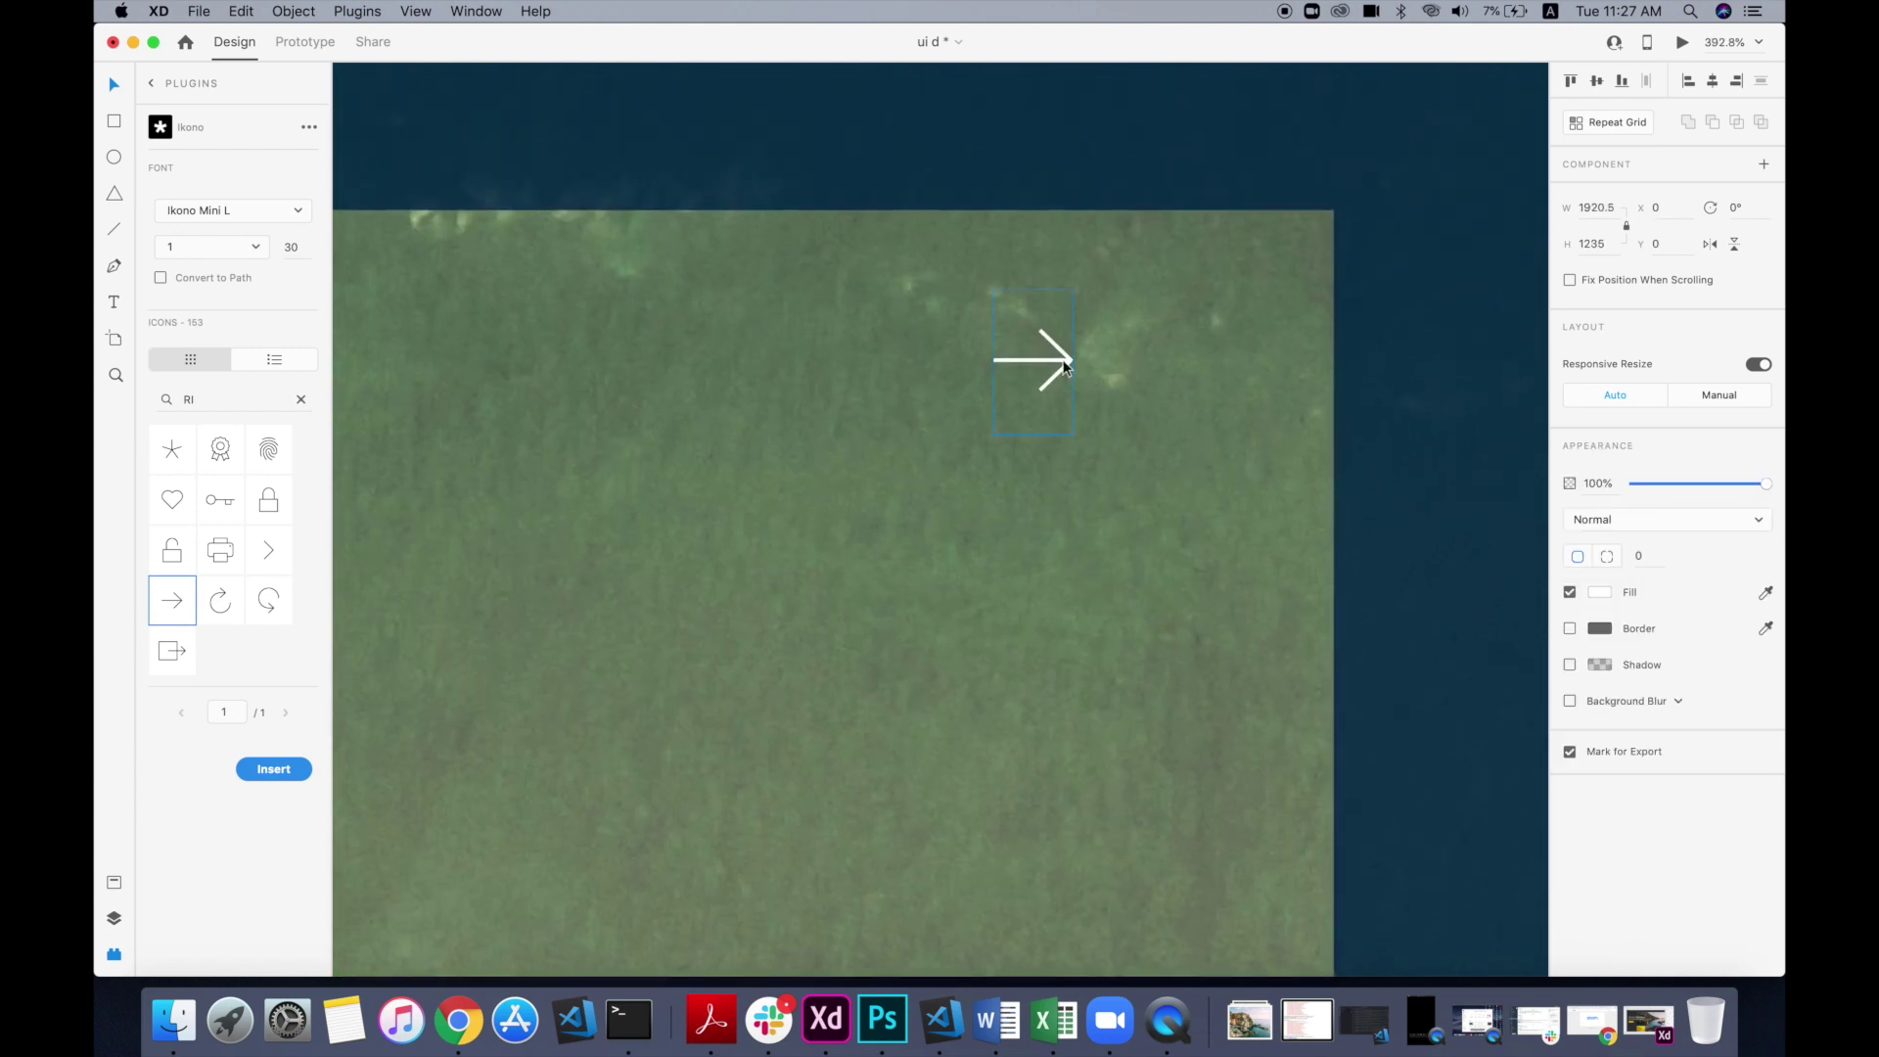
drag(1067, 362, 1175, 349)
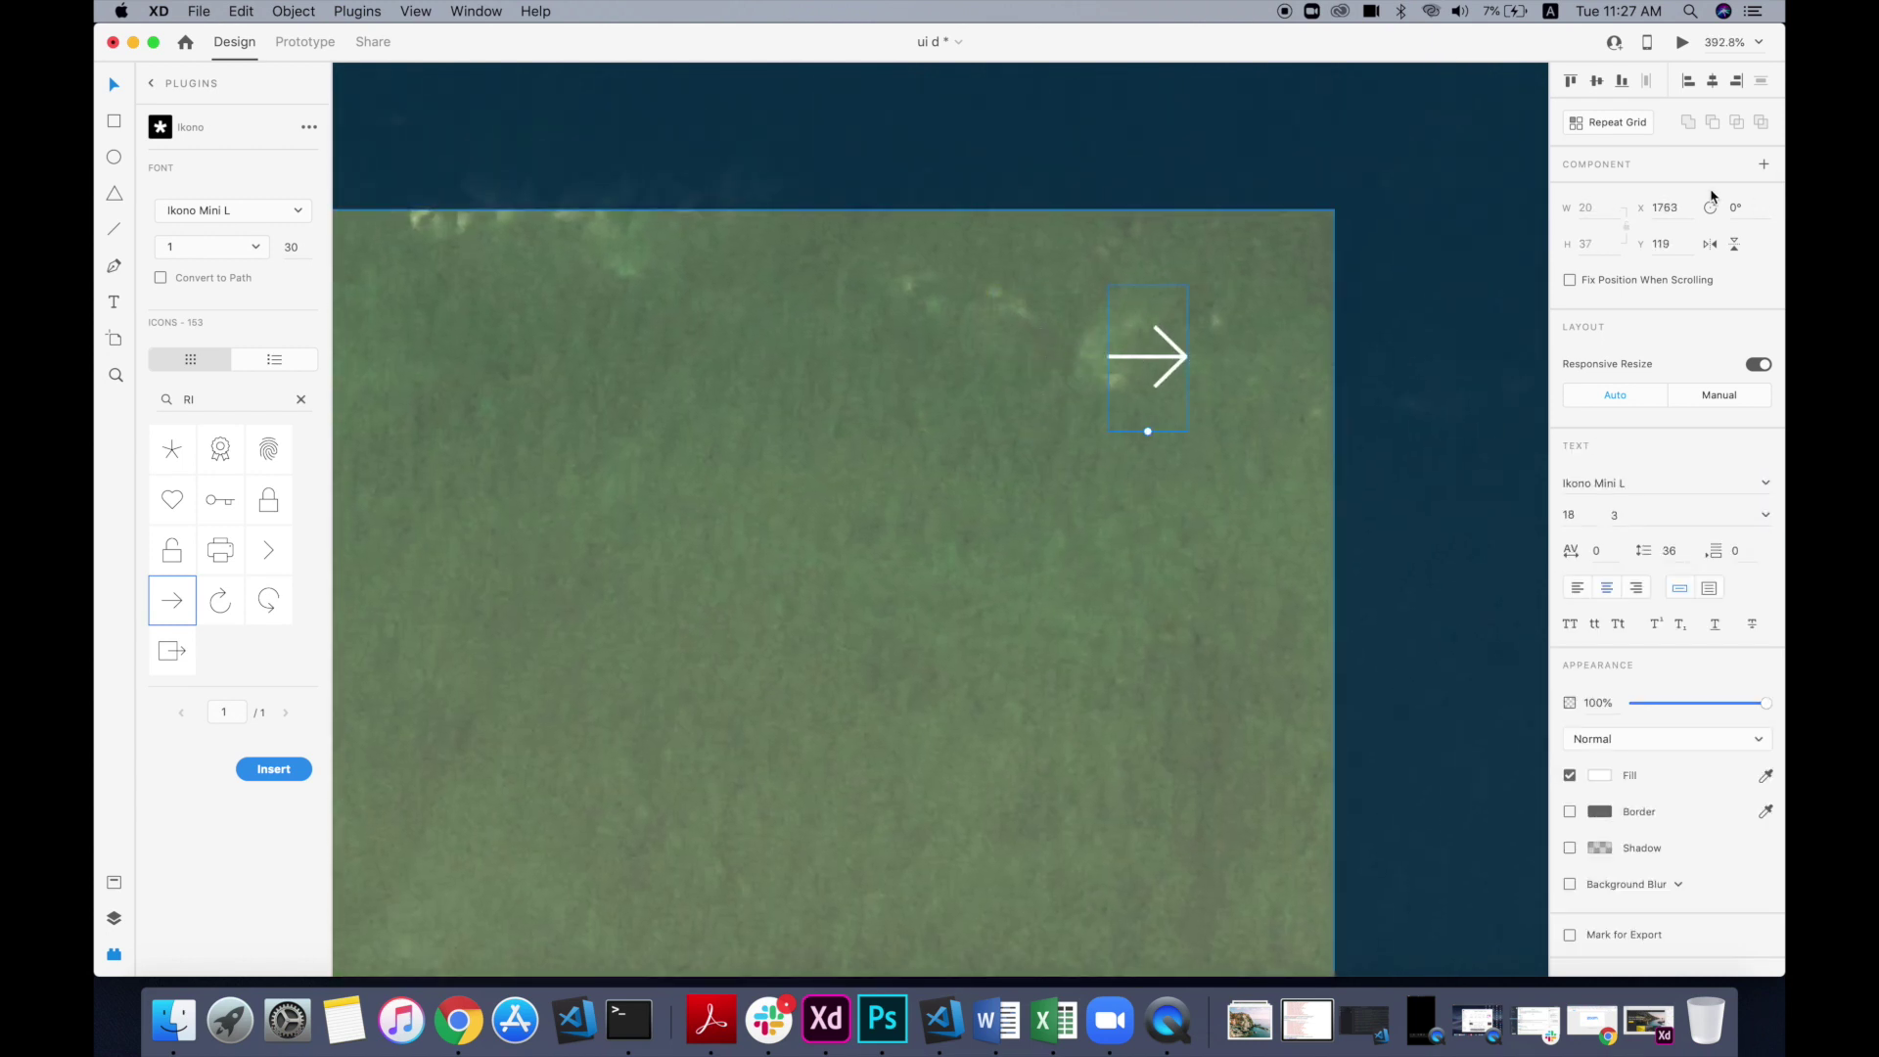
Step: Place a copy of the arrow to the left of the original, pointing left, with its opacity at 30%
click(1710, 244)
drag(1116, 366, 943, 368)
scroll(943, 368, down, 2)
click(1155, 357)
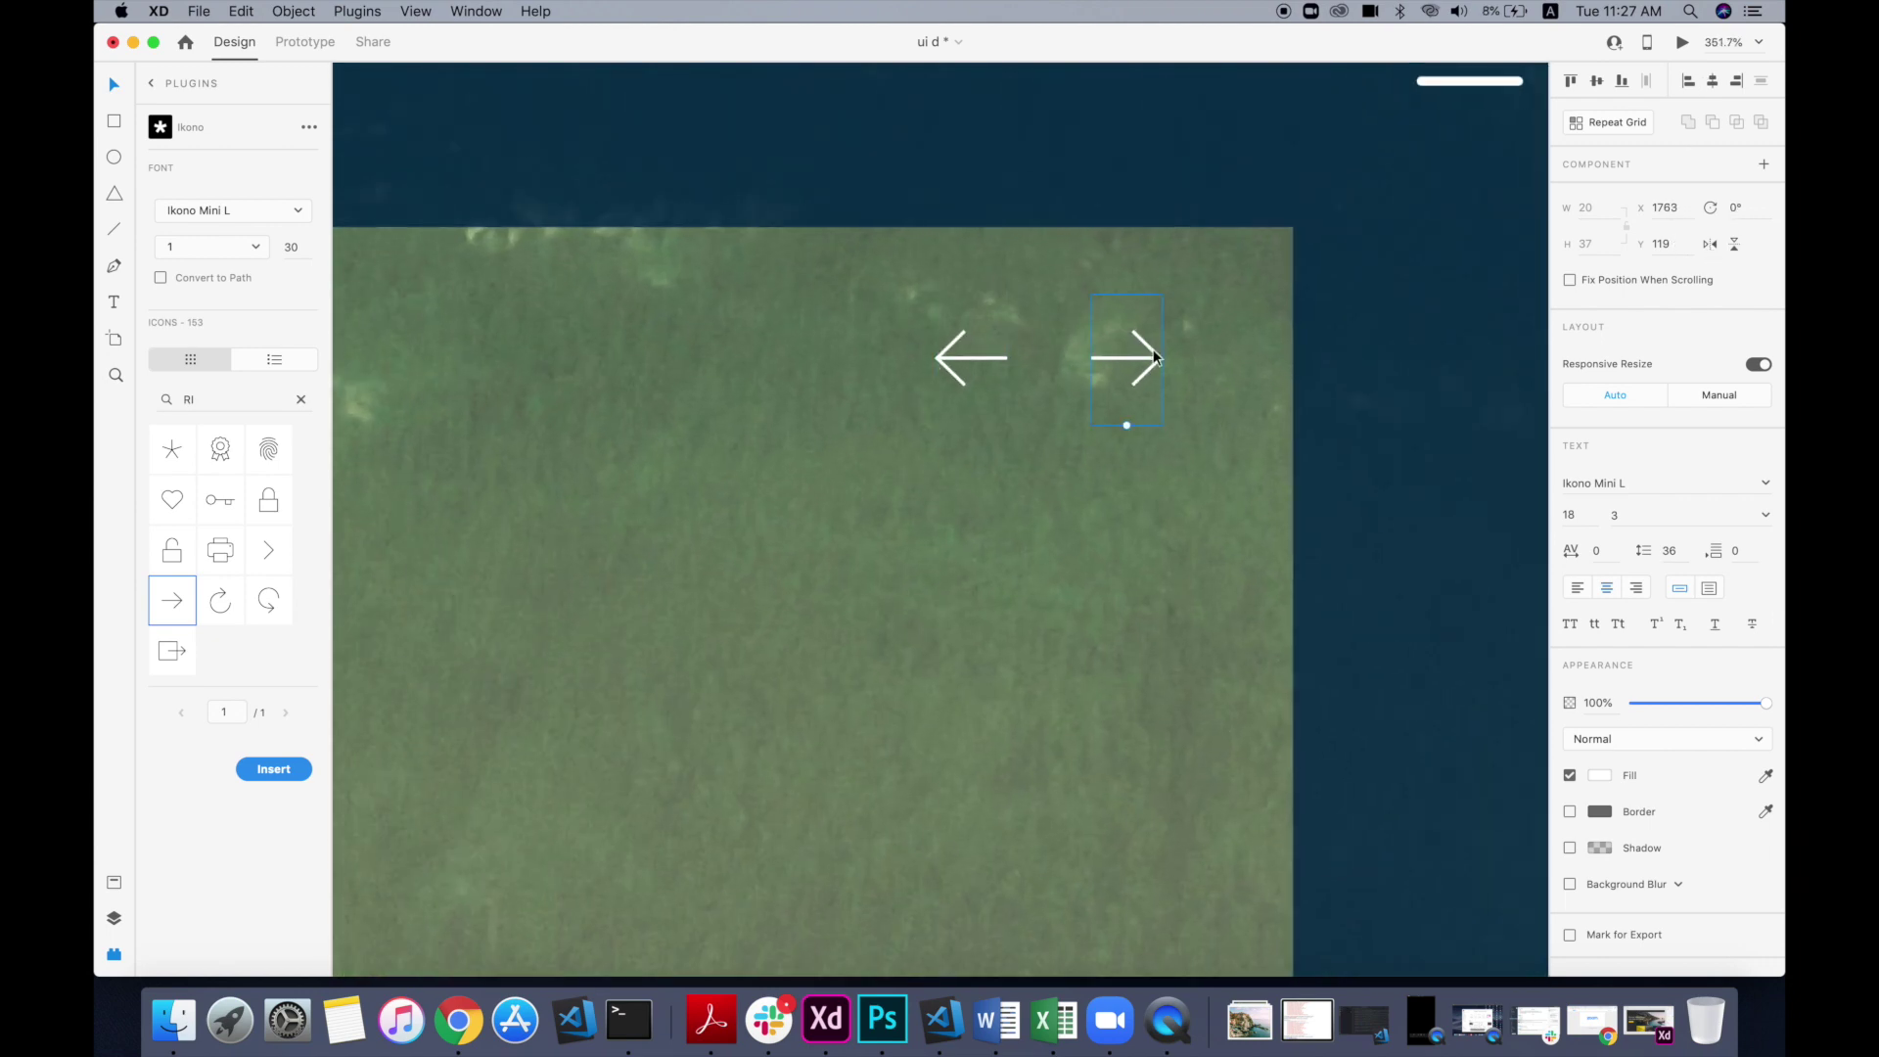
key(3)
scroll(960, 356, down, 10)
click(1361, 421)
scroll(1098, 470, left, 5)
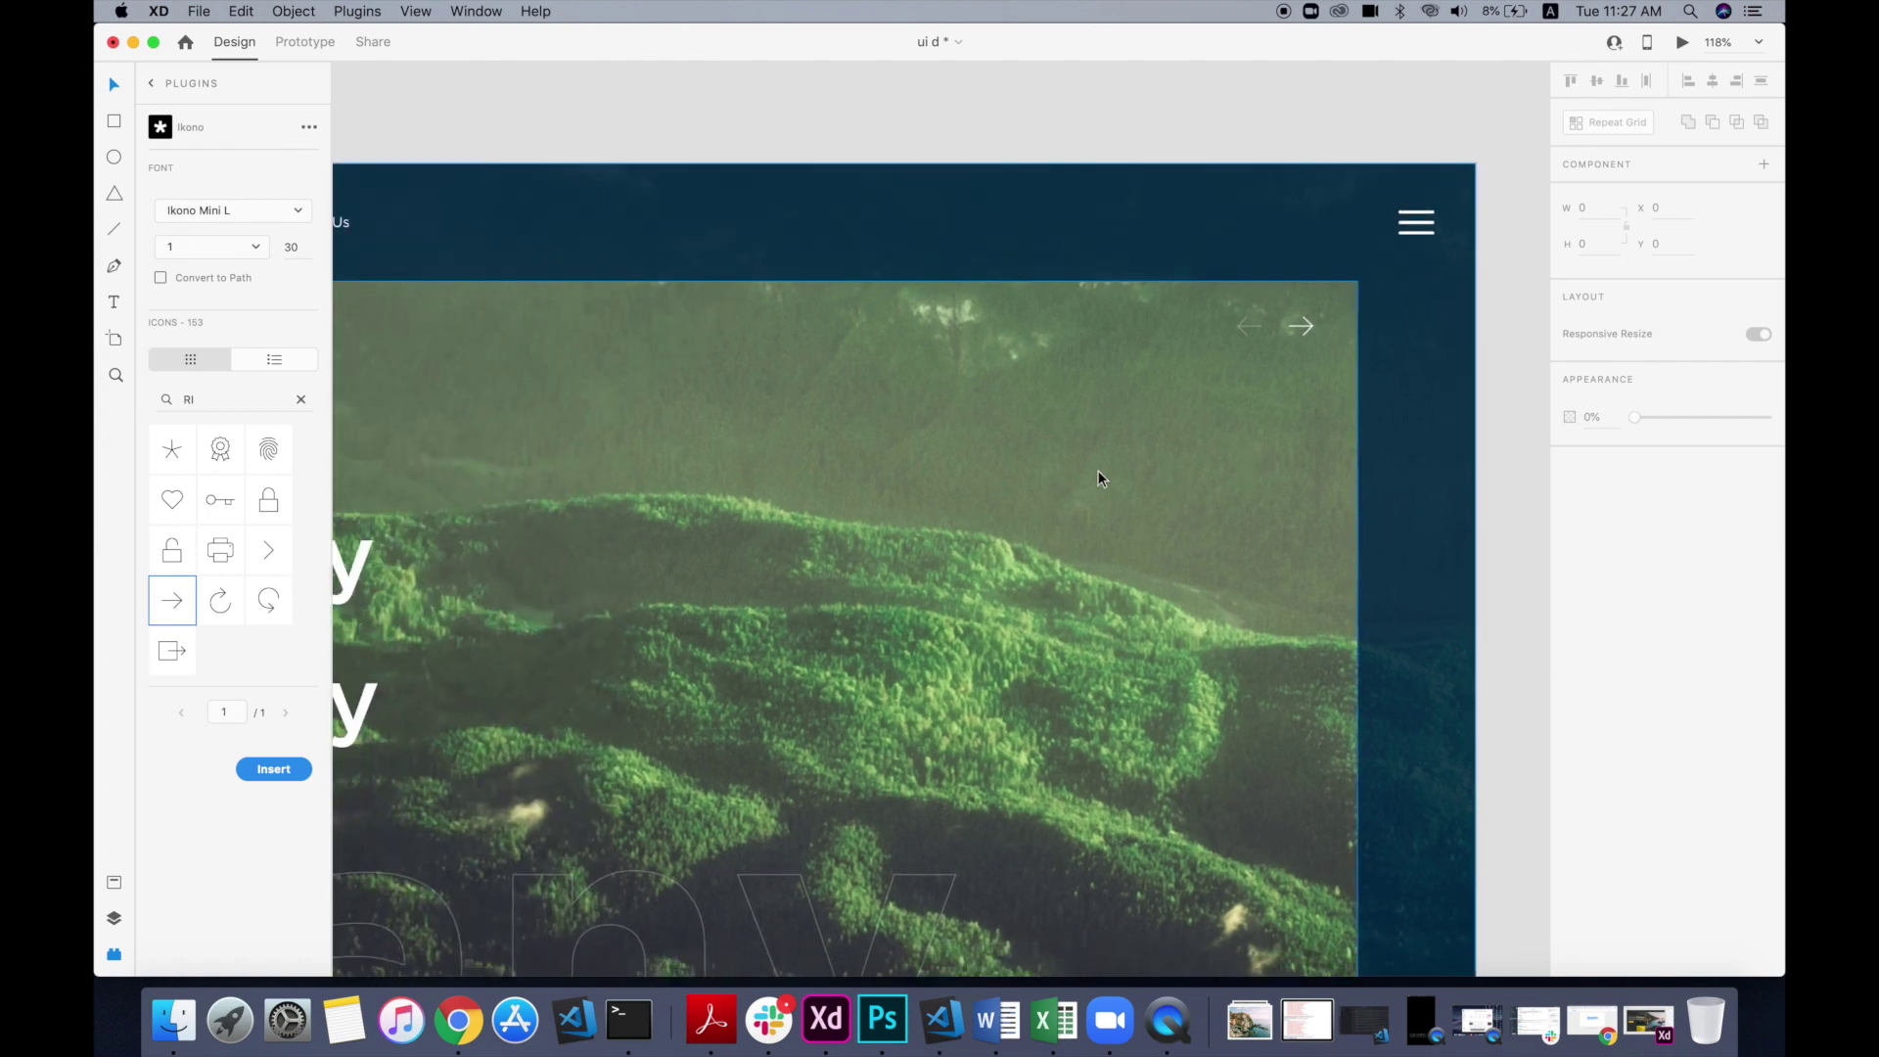
Step: Add a "NEXT PREVIOUS" text line on the photo to the left of the arrows
scroll(1092, 474, down, 4)
scroll(1091, 474, left, 3)
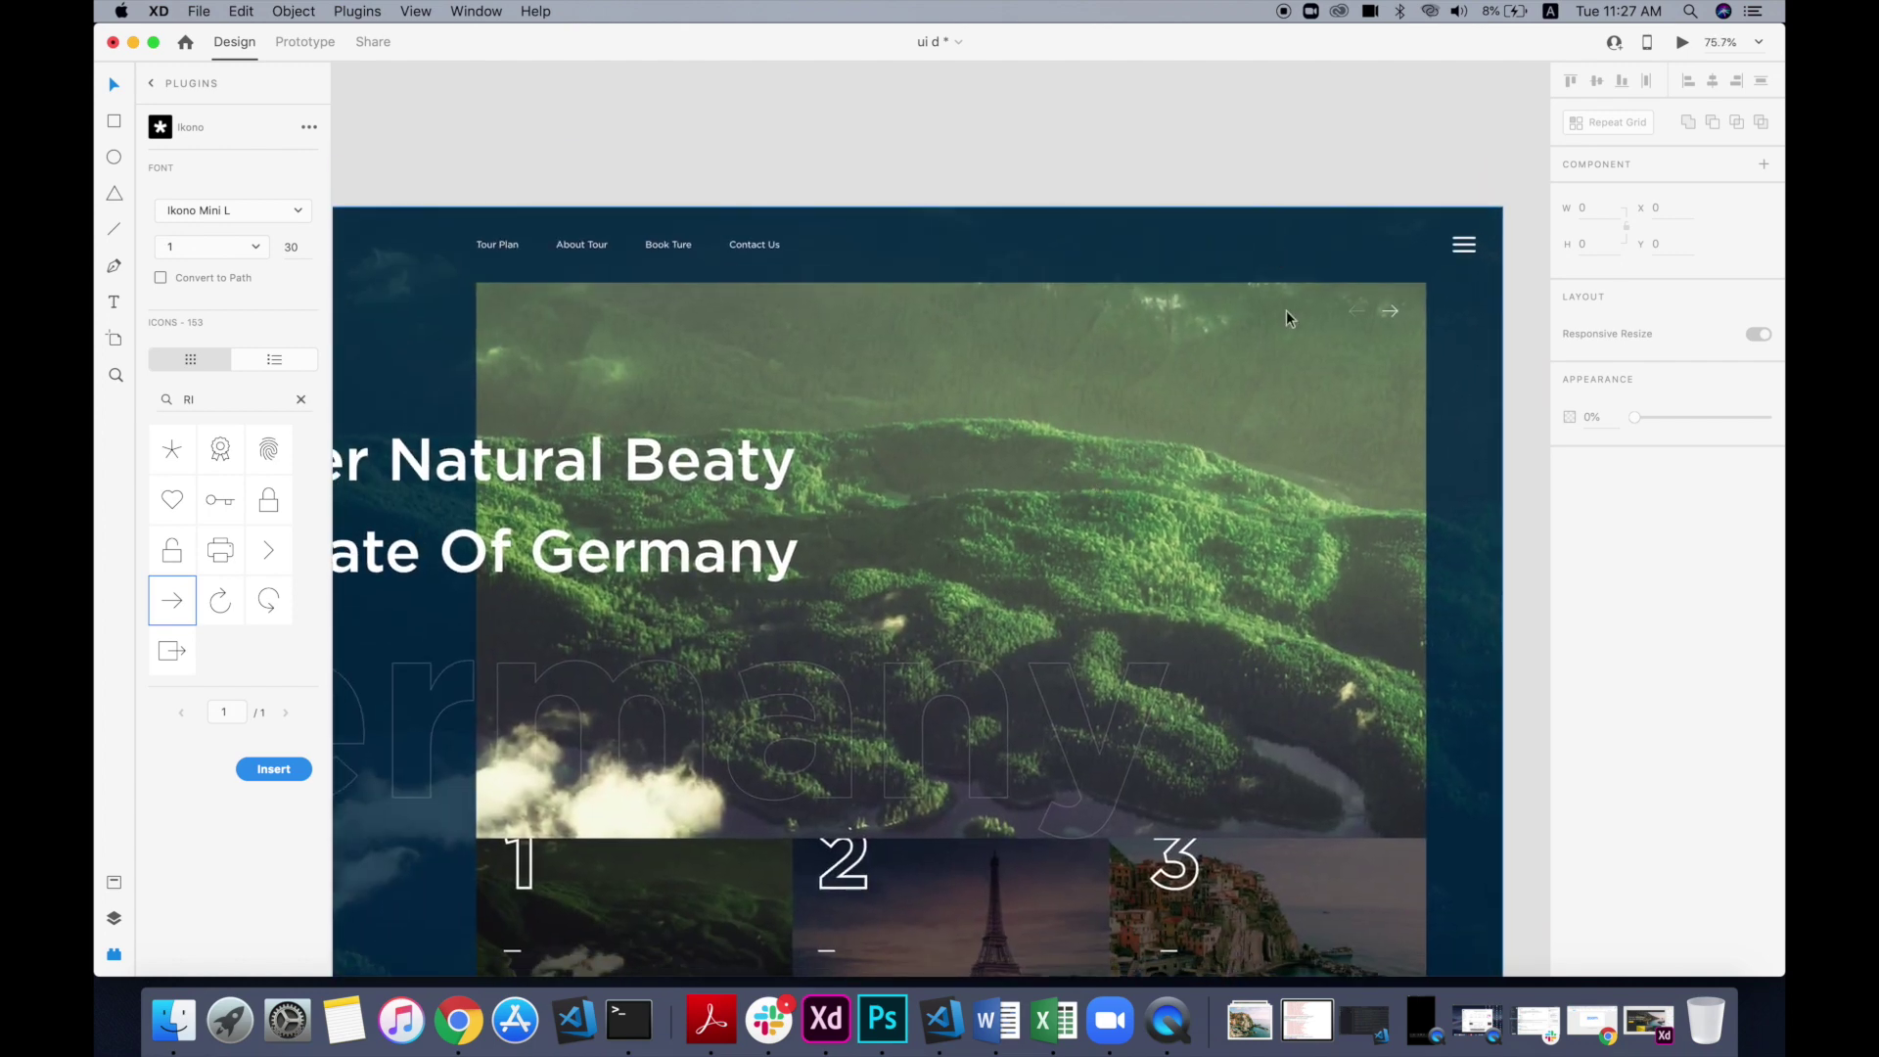
scroll(1279, 287, up, 5)
click(814, 411)
text(NEXT PREV)
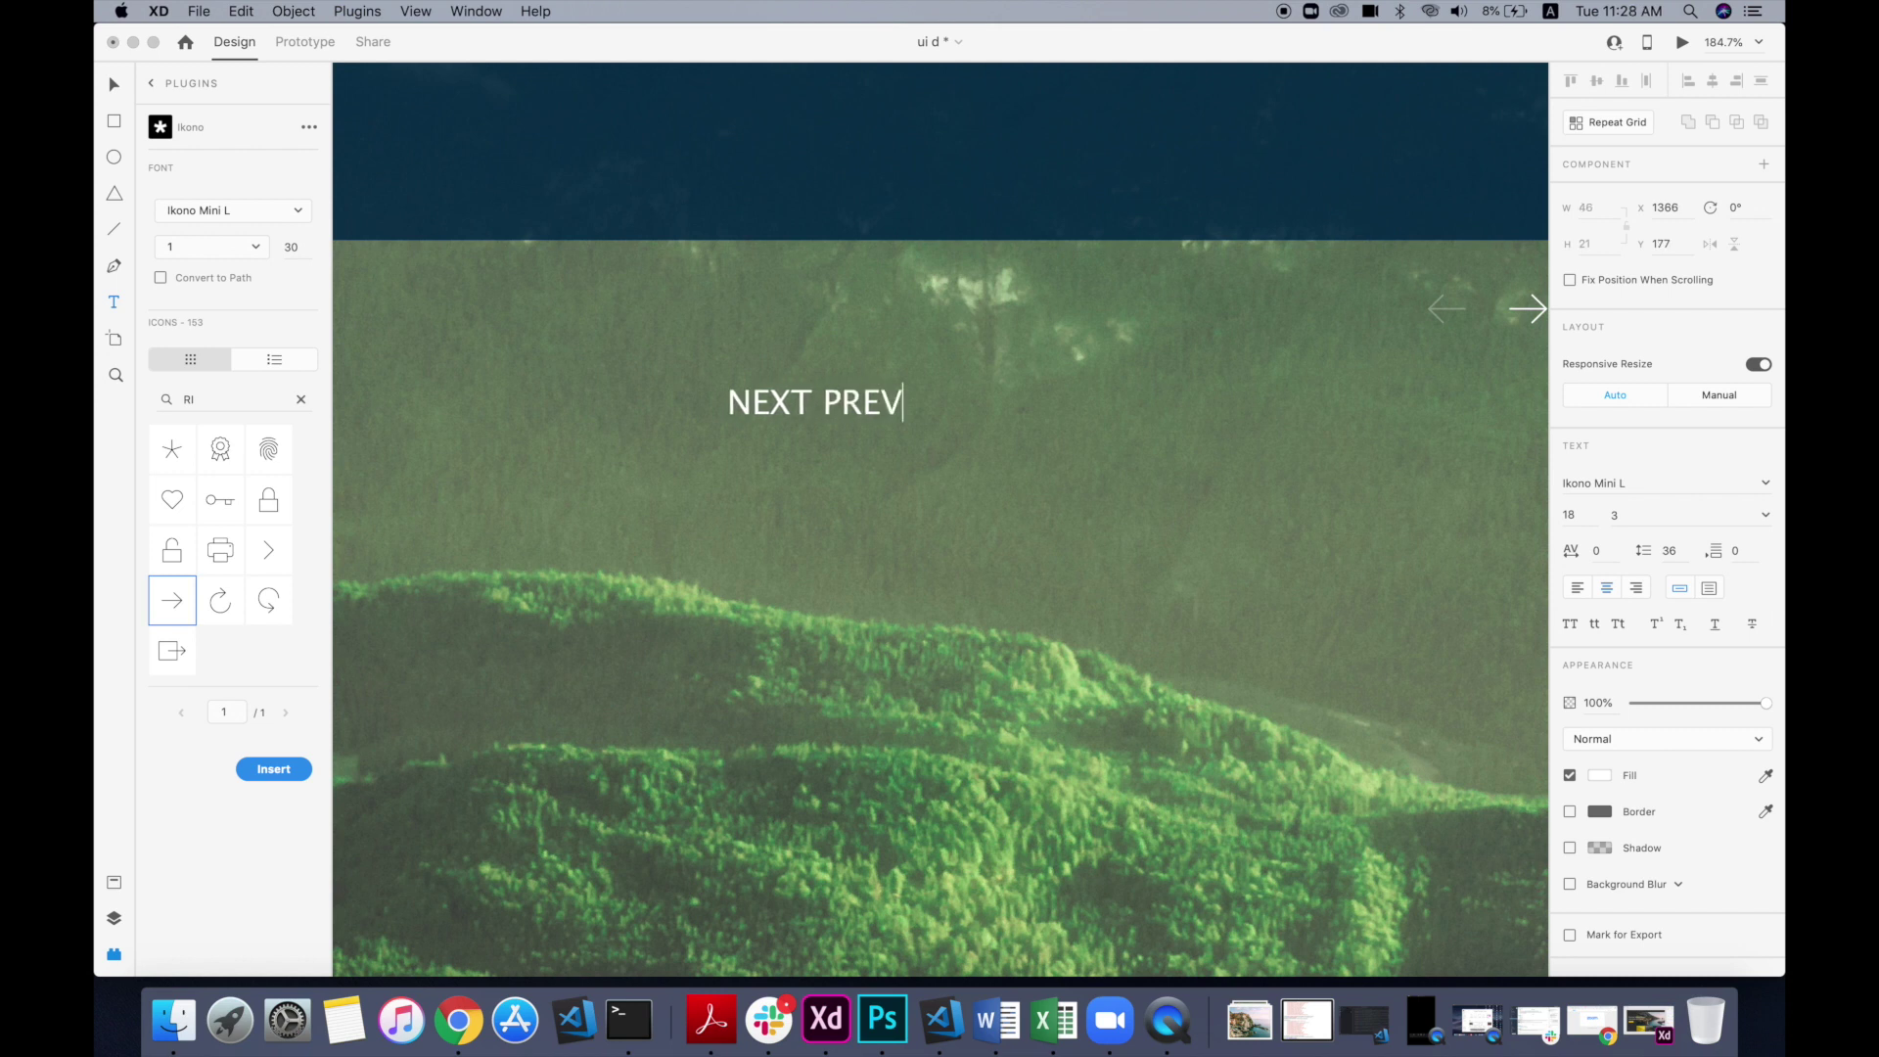
text(IOUS)
Step: Shorten the word PREVIOUS in the new text line to "PRE"
click(113, 88)
double_click(844, 408)
click(846, 408)
drag(792, 408, 1029, 409)
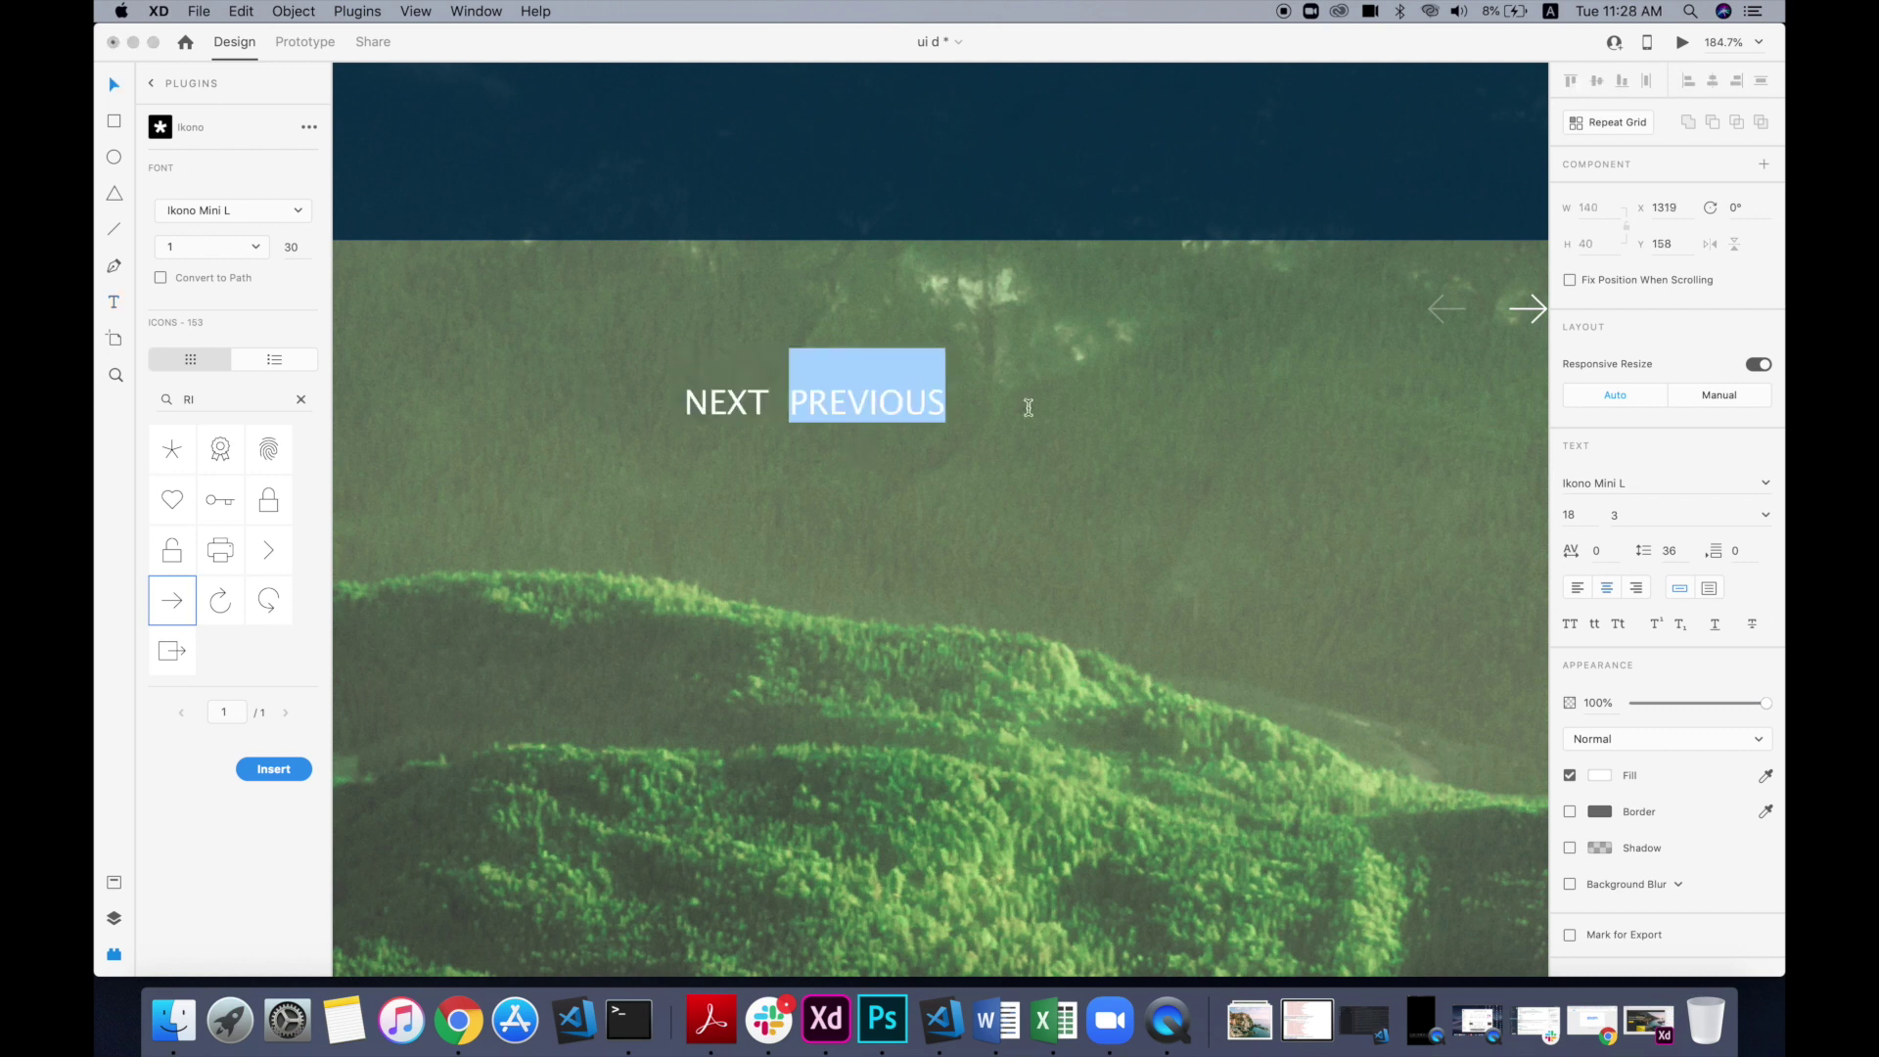
key(BackSpace)
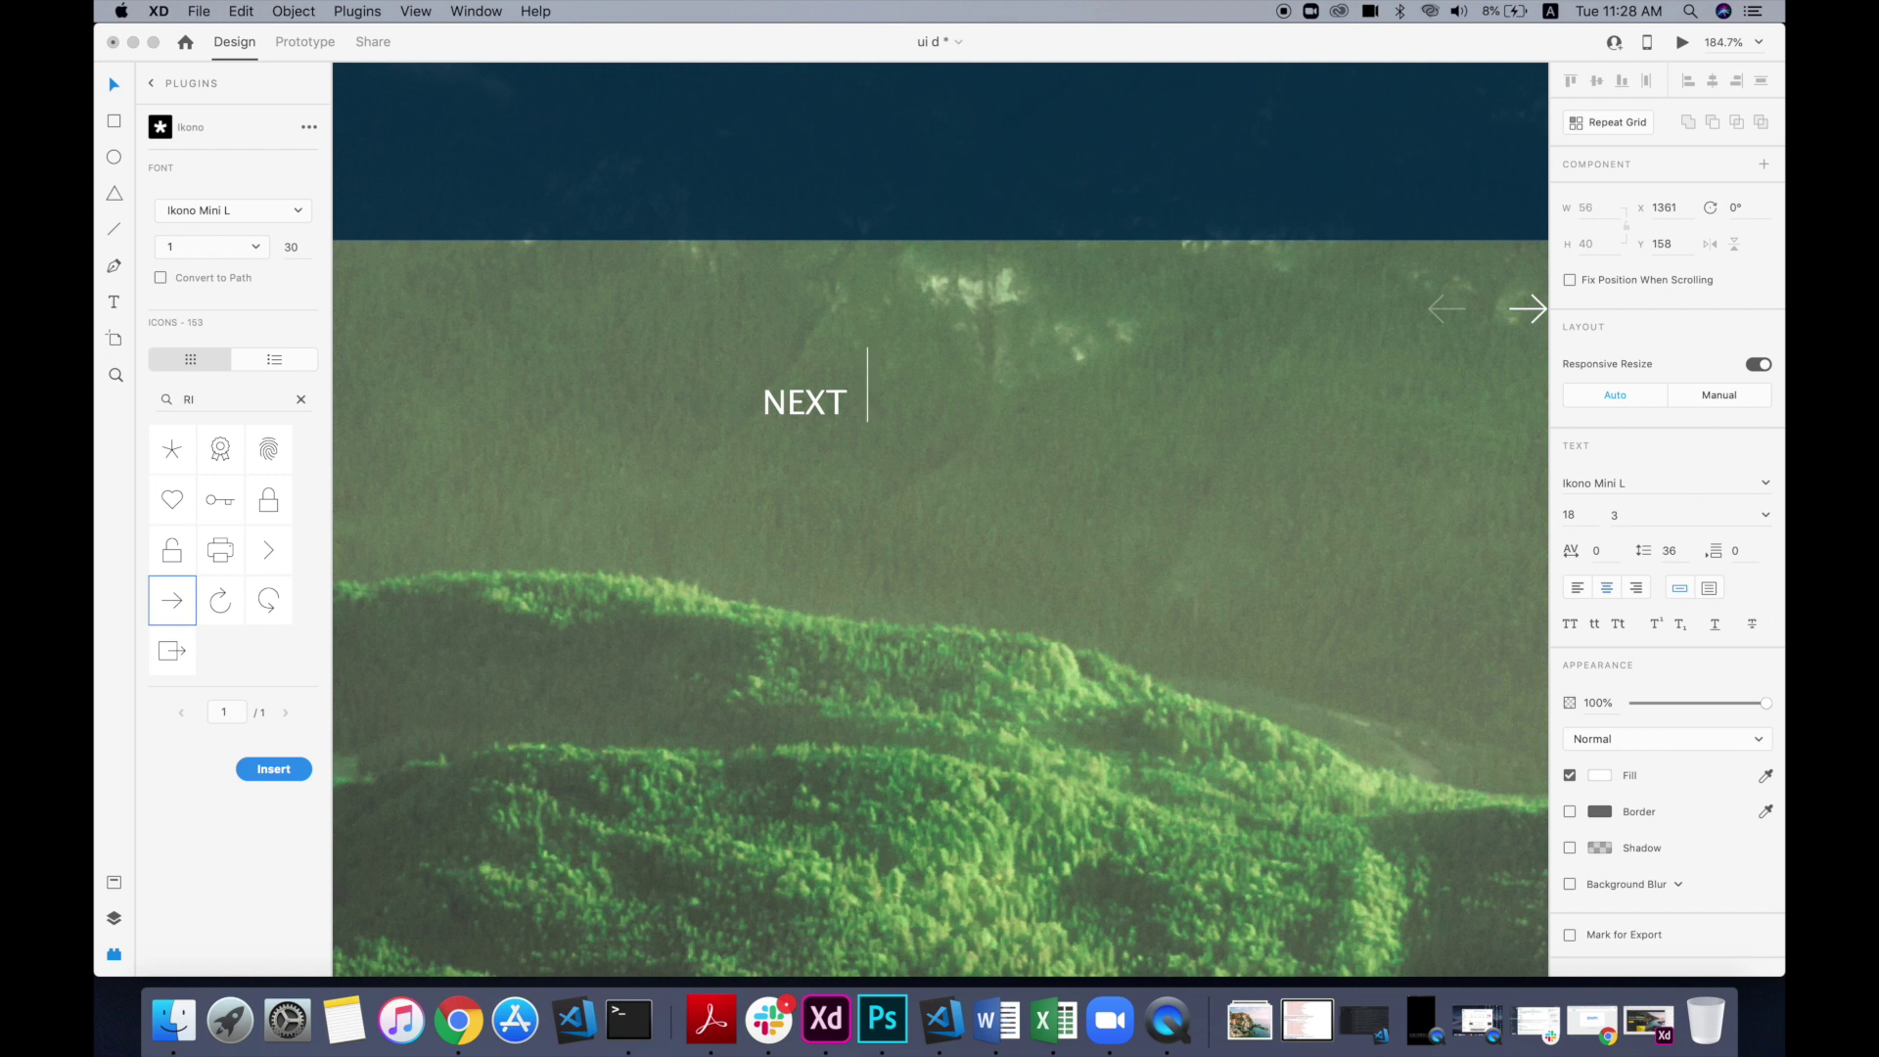
text(PRE)
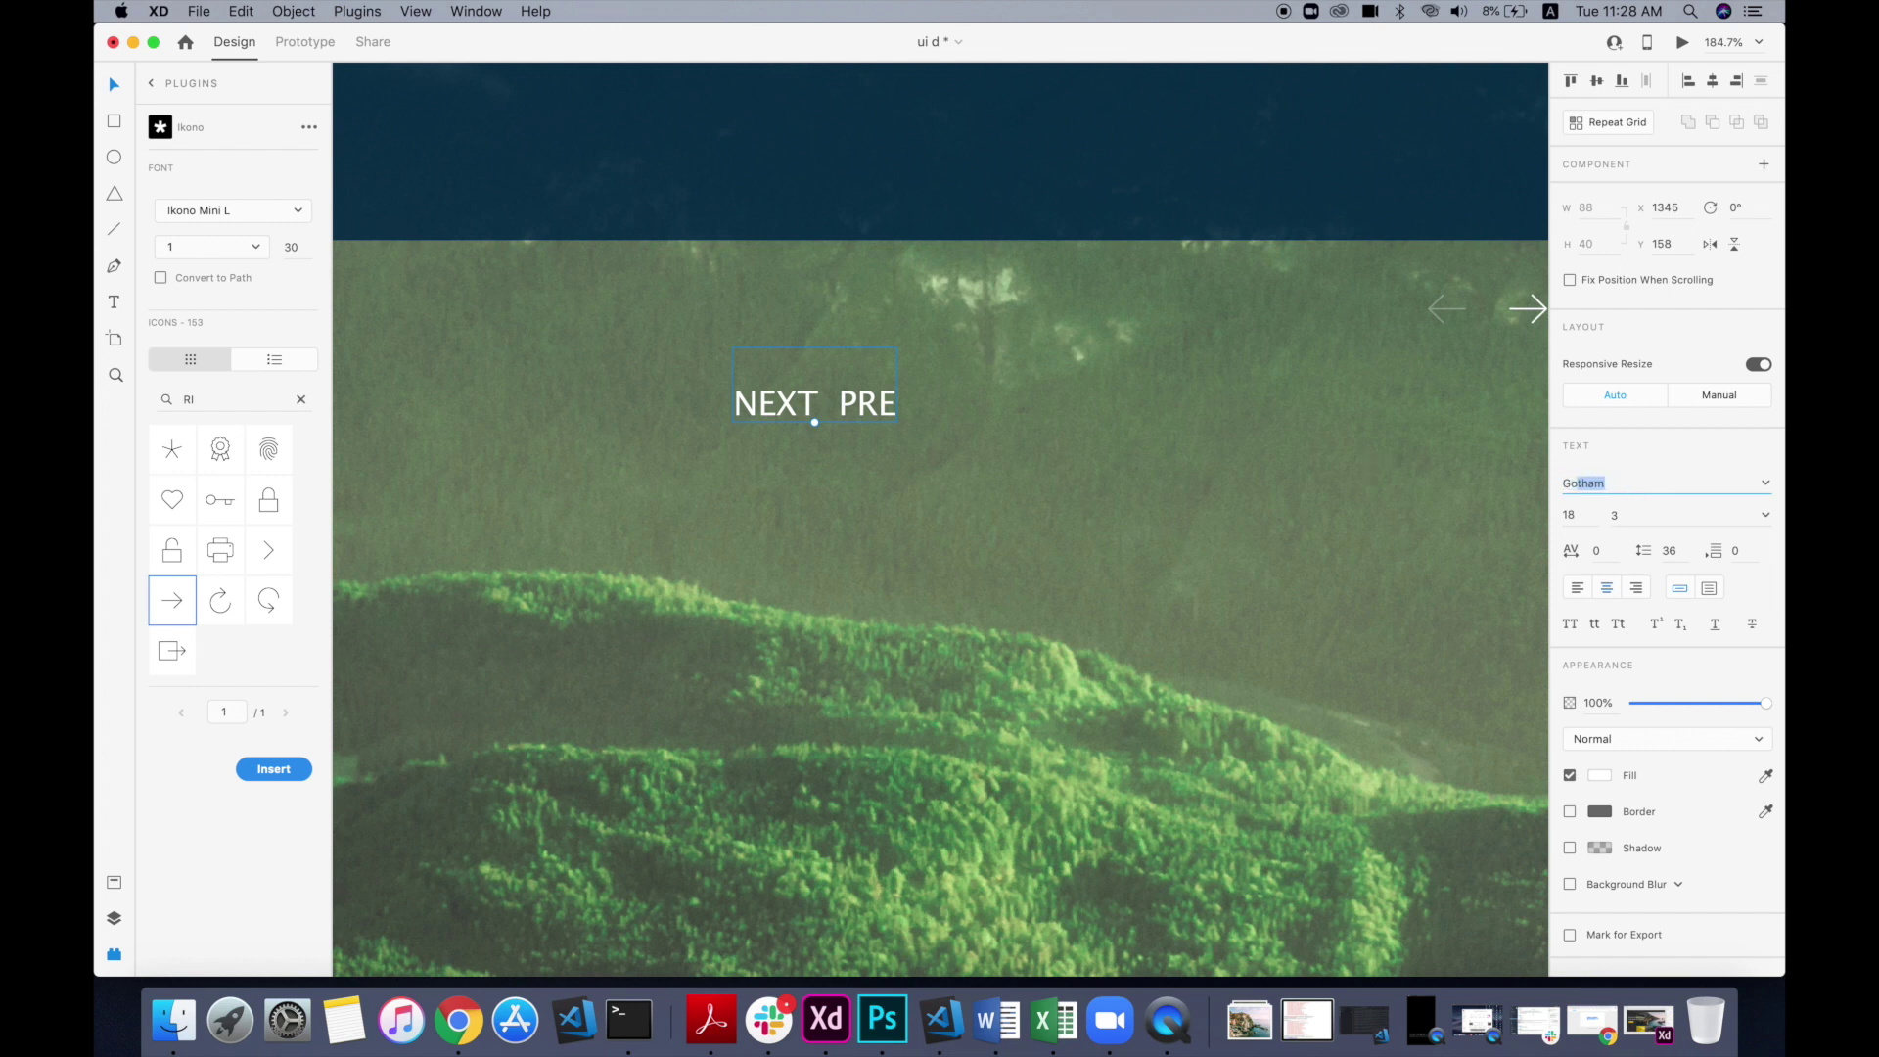
Step: Format the NEXT PRE text in Gotham Book, size 12, character spacing 150, and move it beside the arrows
key(Return)
text(12)
key(Return)
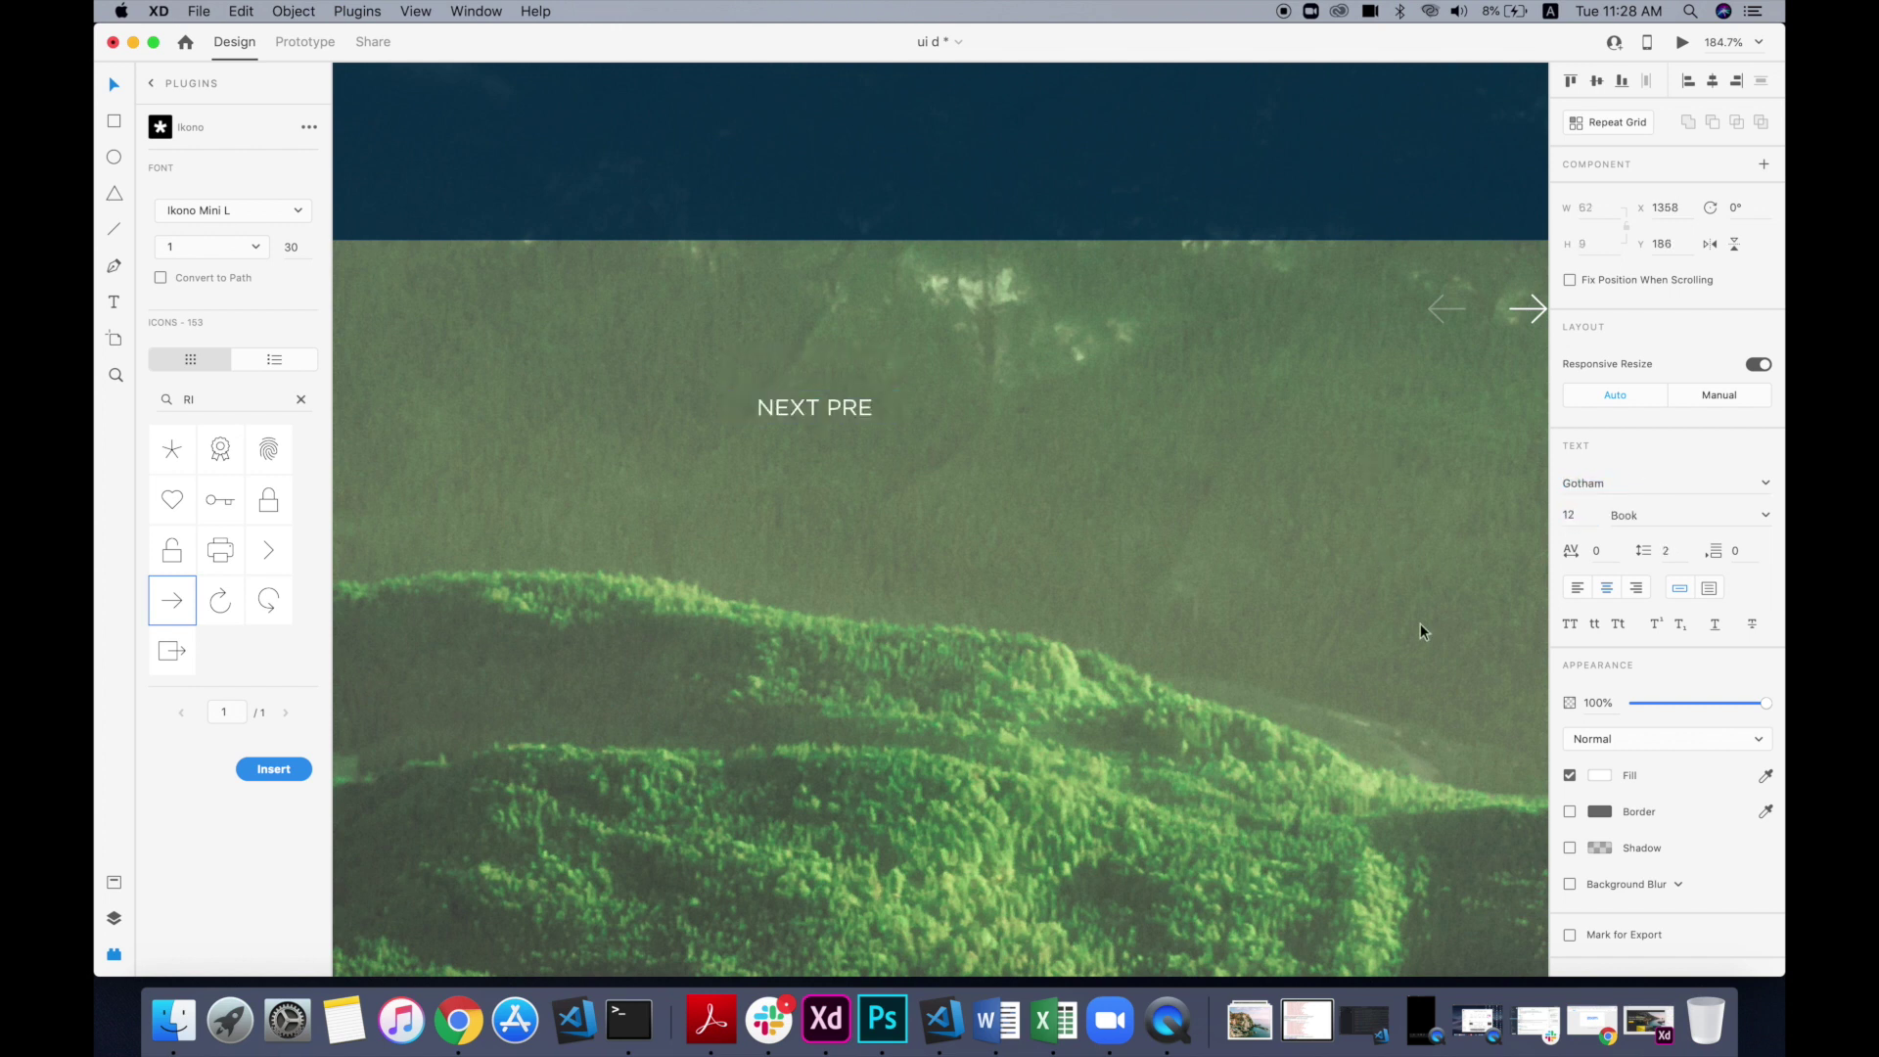
text(150)
key(Return)
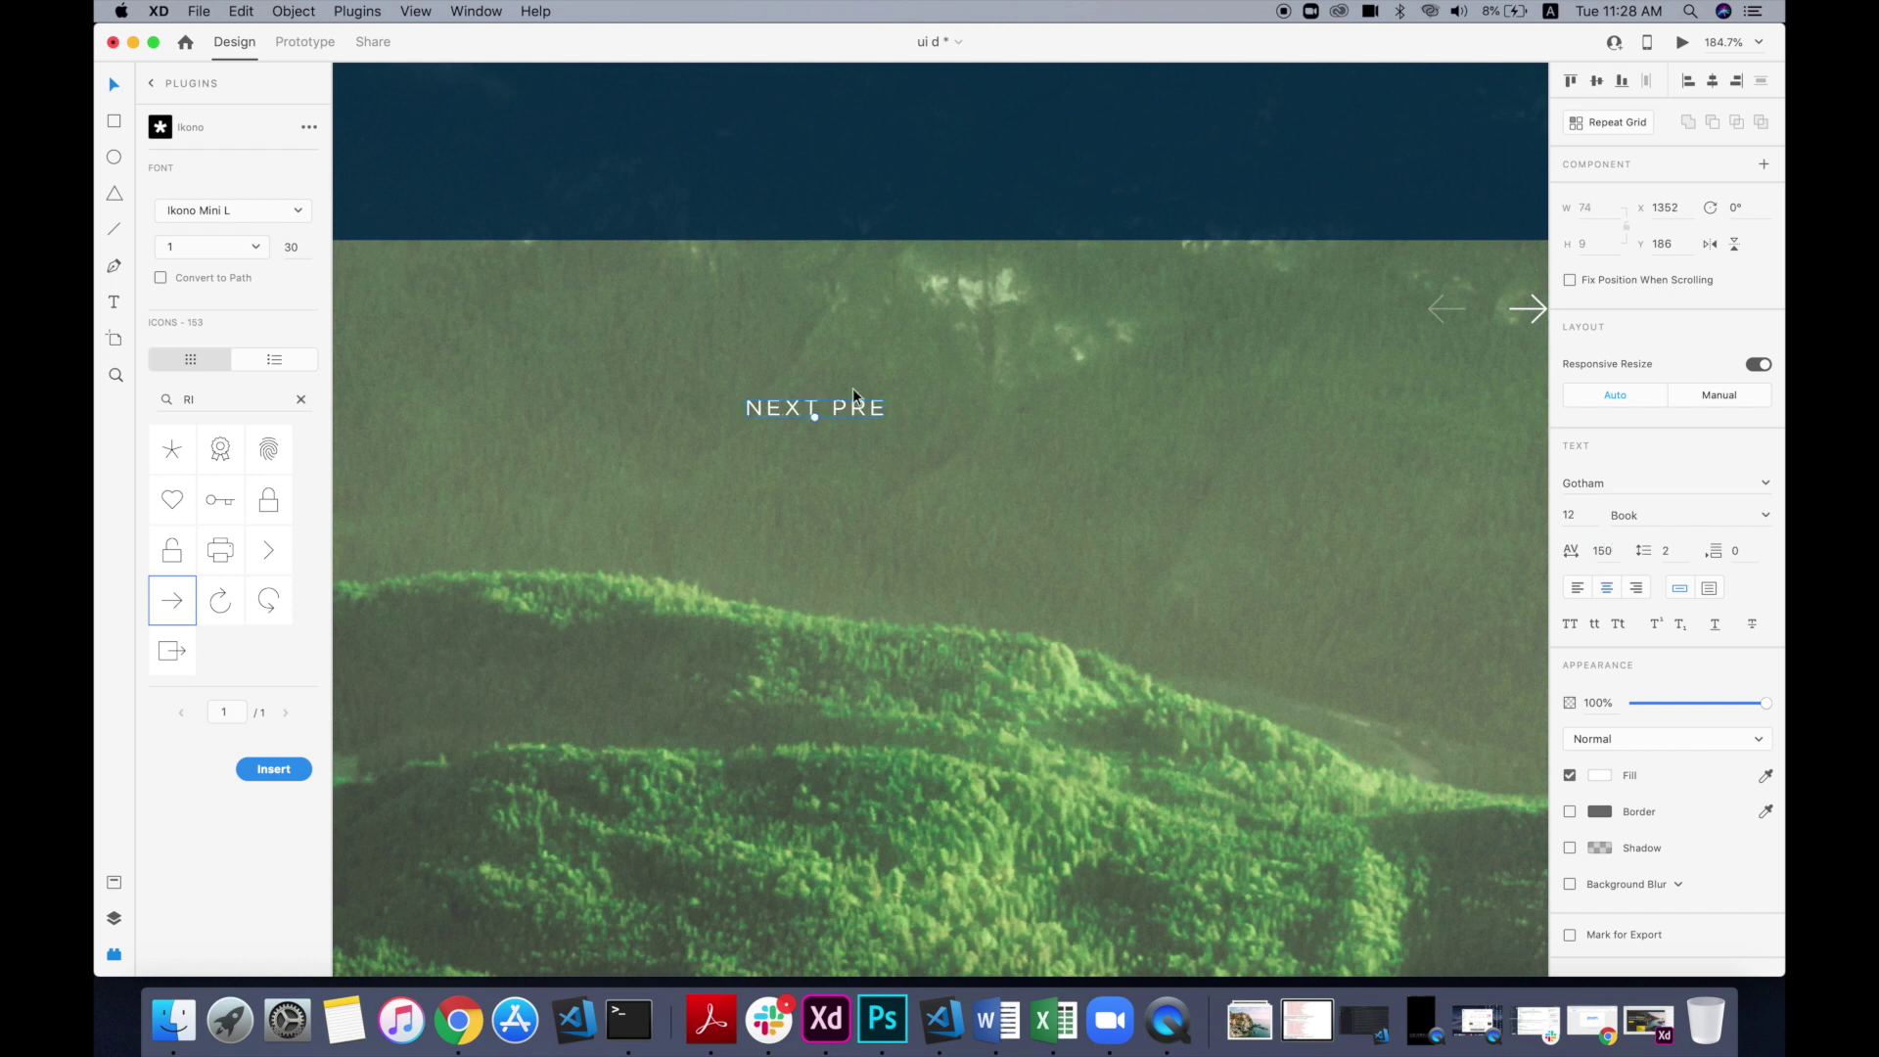
drag(854, 411, 1324, 311)
scroll(1325, 311, right, 5)
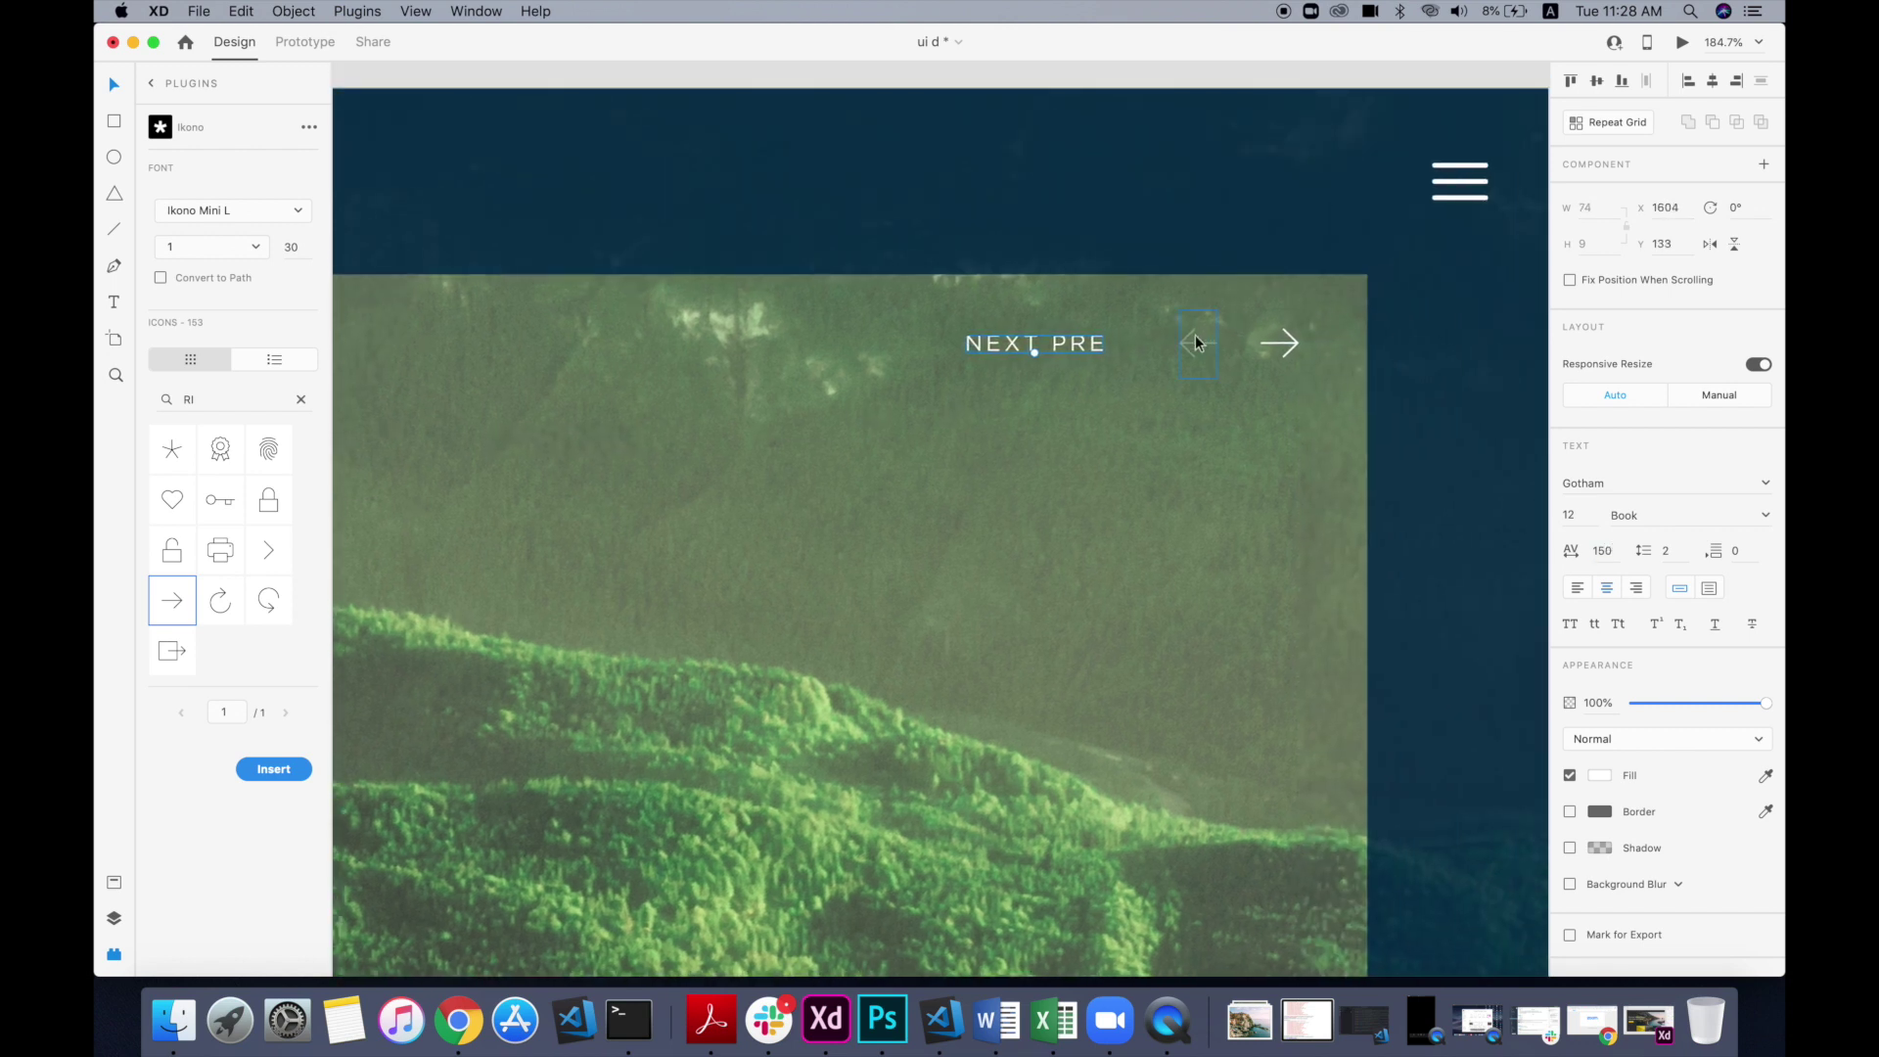
Step: Set both arrow icons to size 12 and align them on their vertical middles
click(1276, 342)
click(1566, 515)
text(12)
key(Return)
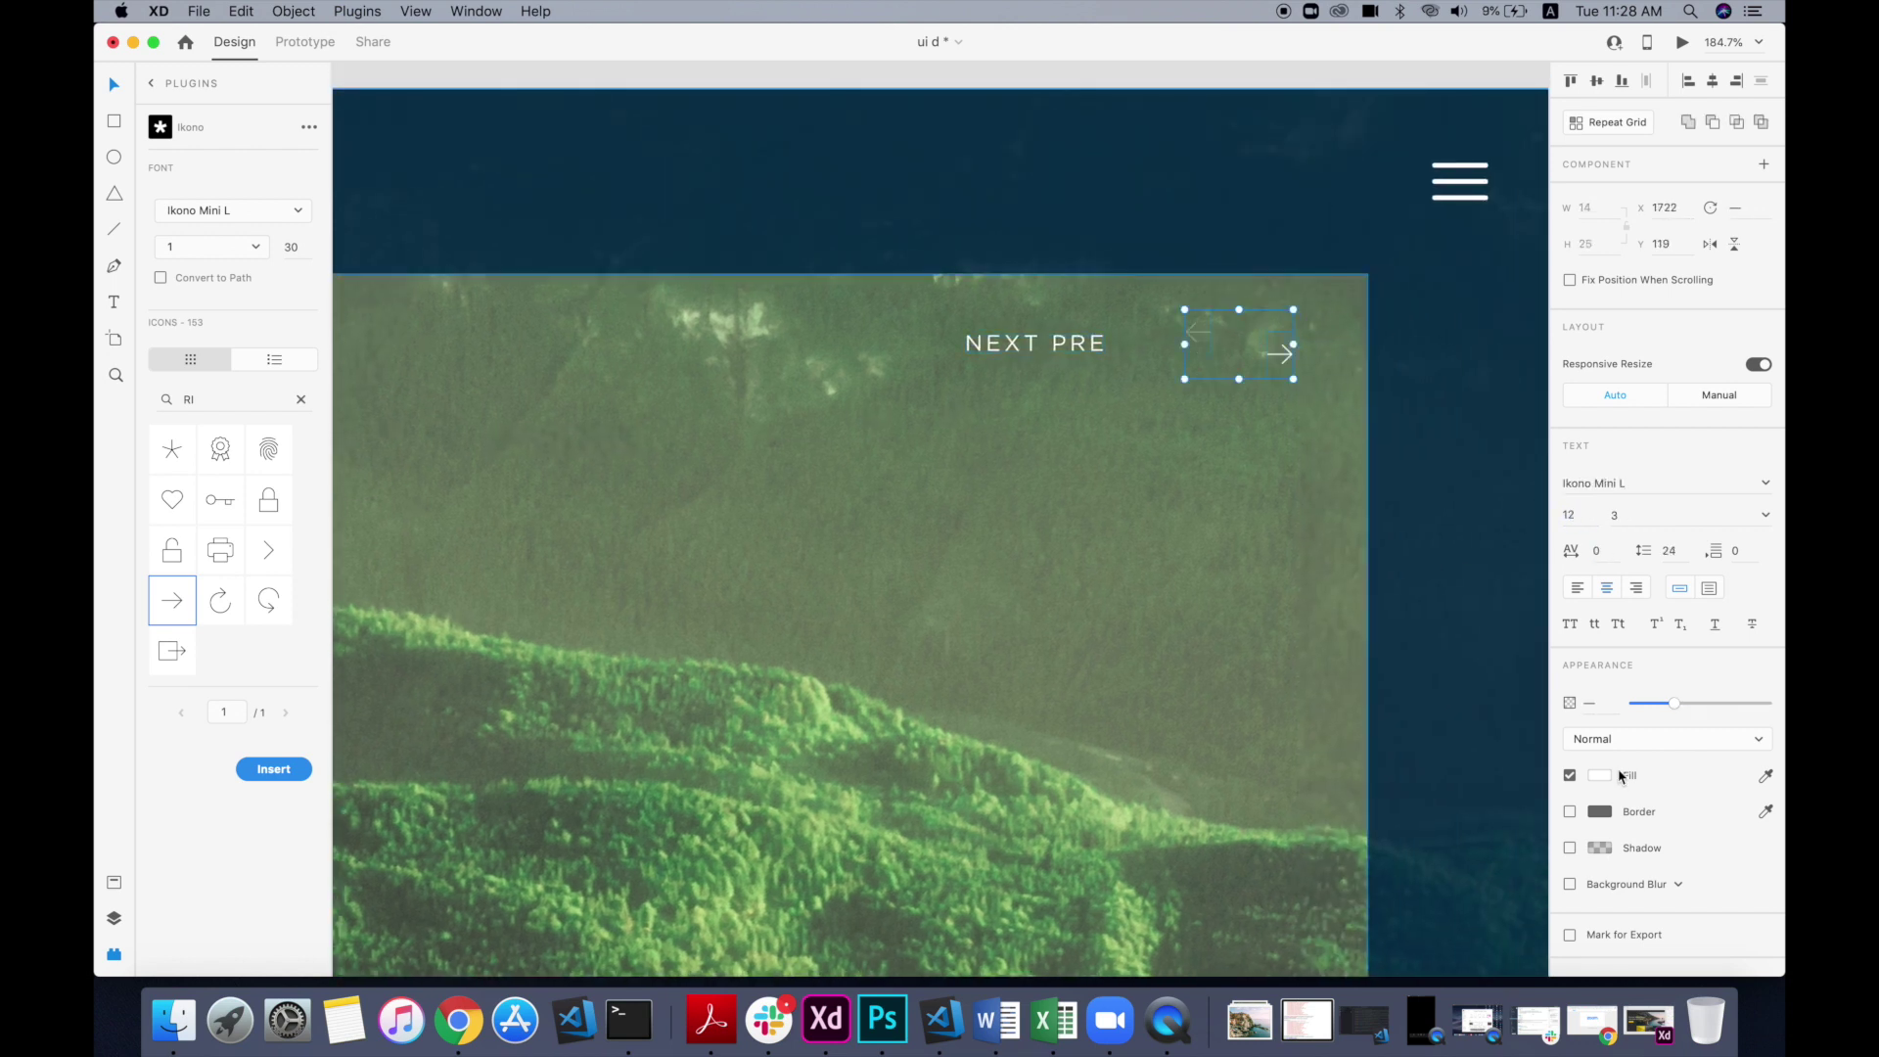
scroll(1209, 315, up, 5)
drag(1370, 419, 1371, 407)
click(1596, 81)
Step: Move the NEXT PRE text closer to the left arrow and line it up with the arrows' height
click(1123, 380)
click(1164, 379)
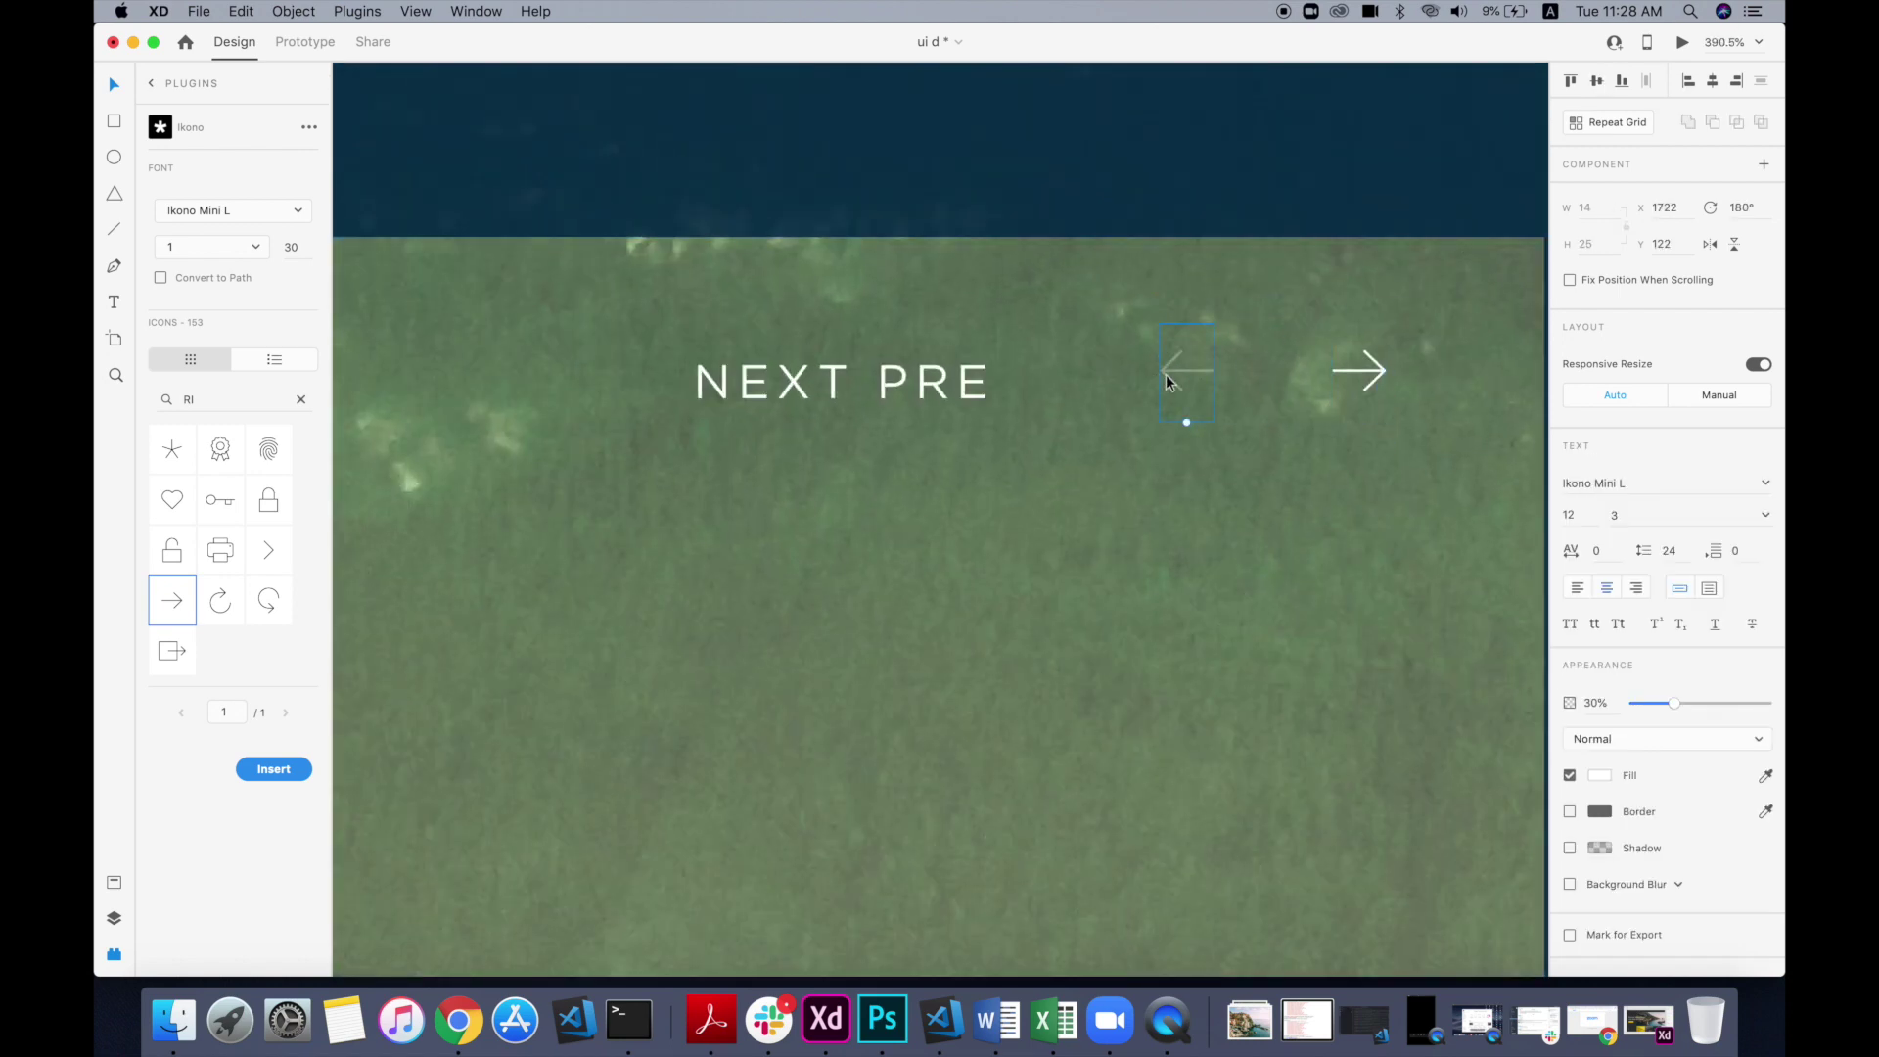
drag(941, 383, 1041, 372)
key(super+0)
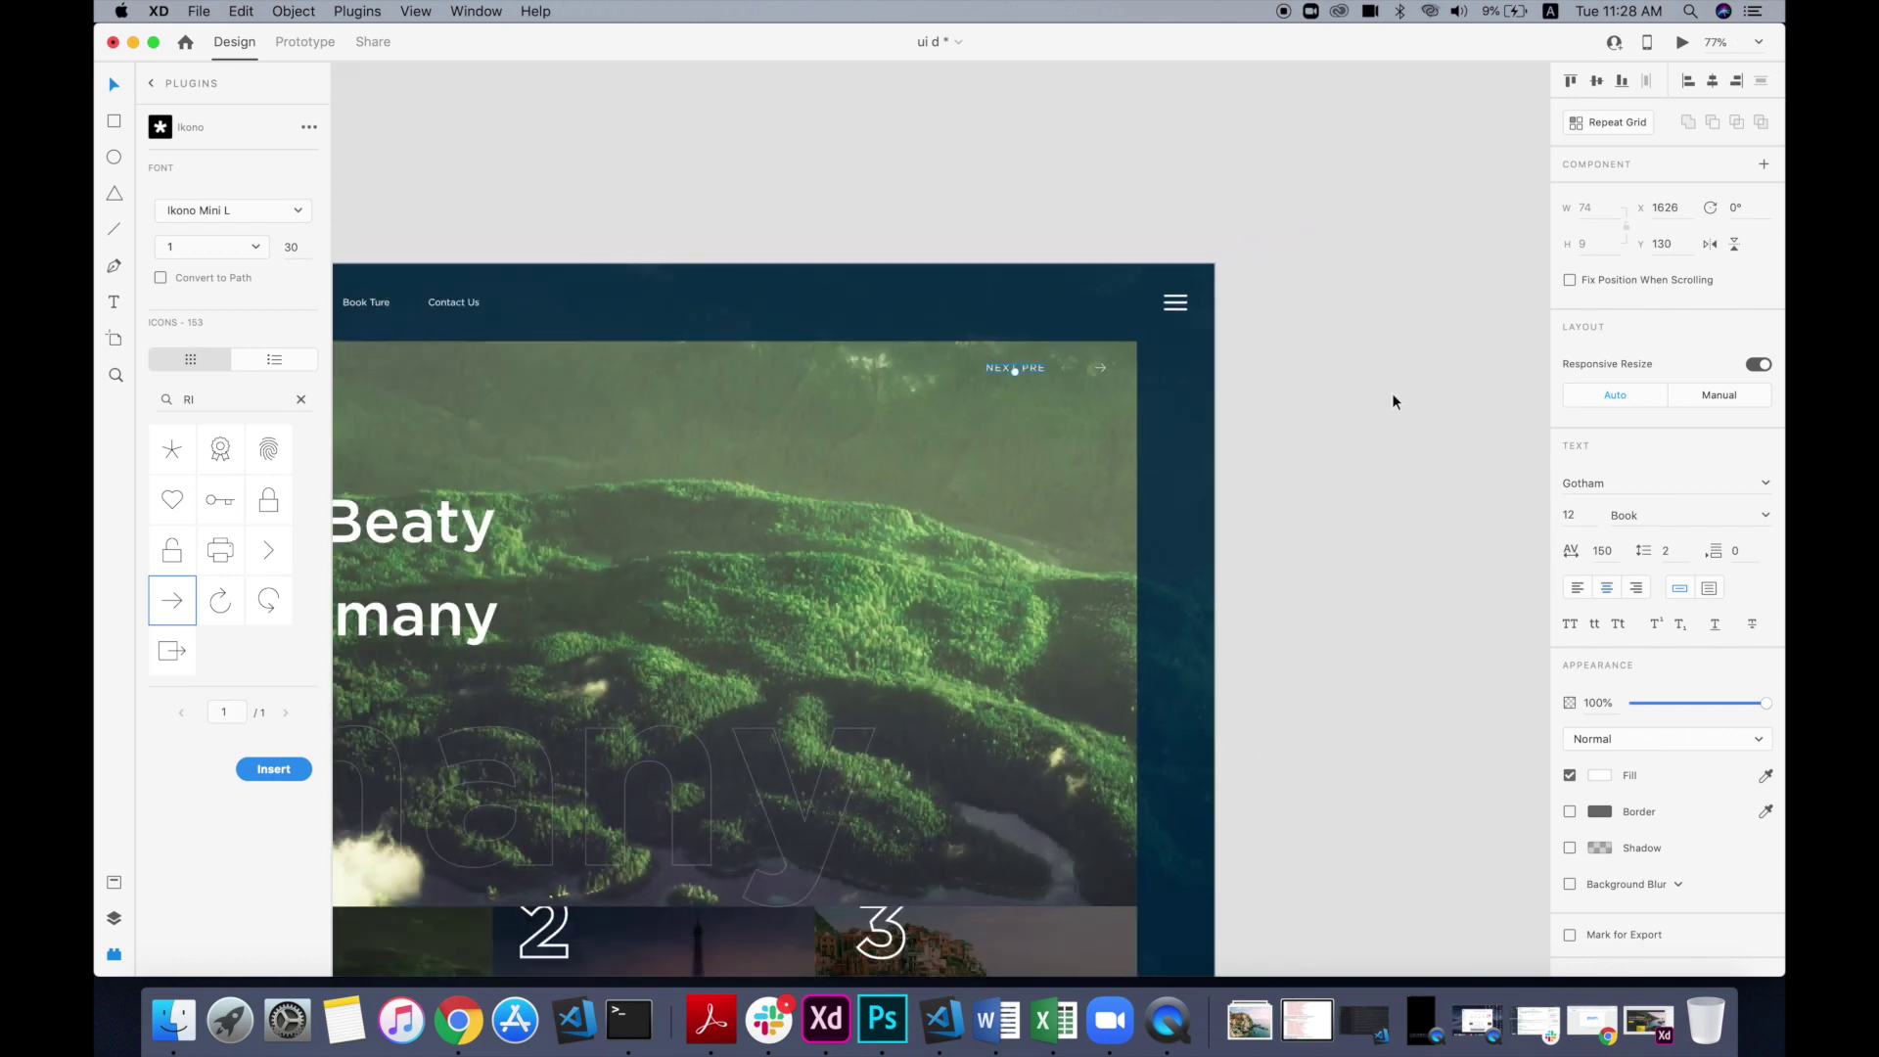
click(1394, 397)
scroll(1394, 396, left, 4)
scroll(1382, 320, up, 5)
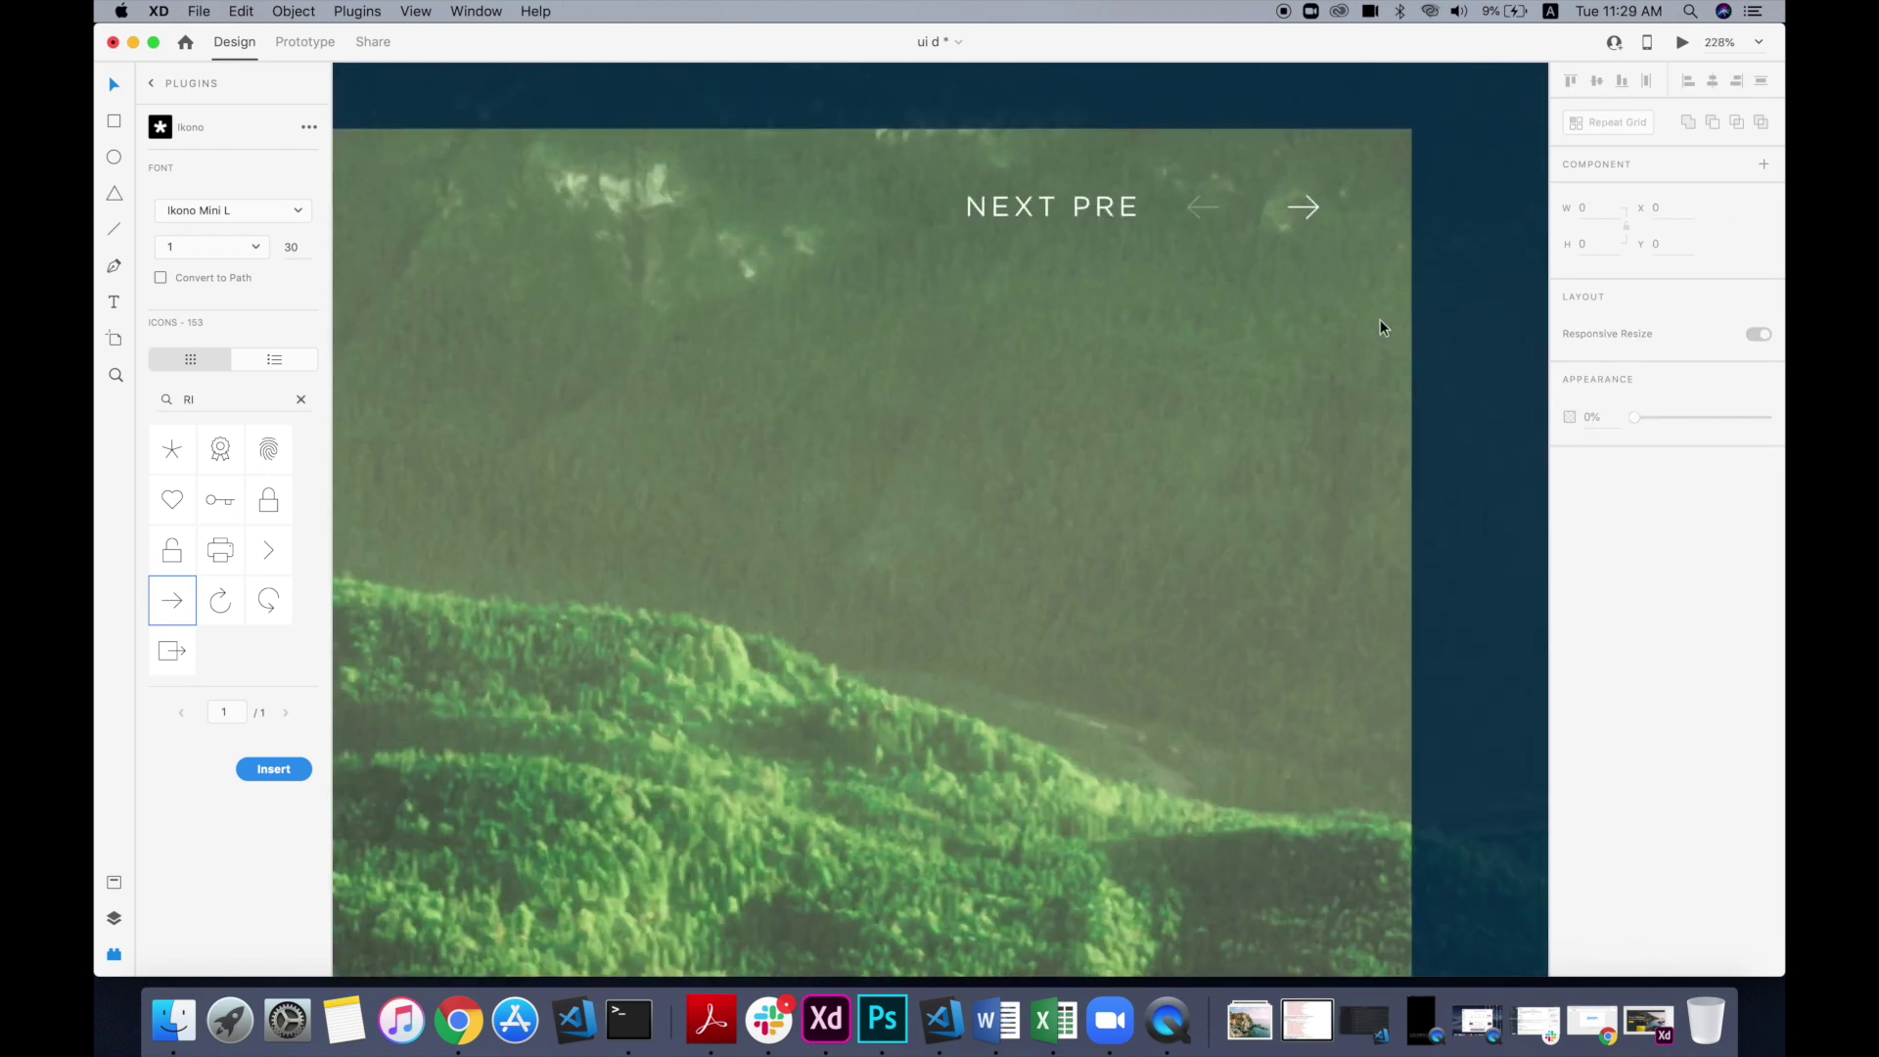
Step: Move the left arrow icon closer to the right arrow and shift the NEXT PRE text toward the arrows
drag(1217, 194, 1226, 207)
click(1128, 205)
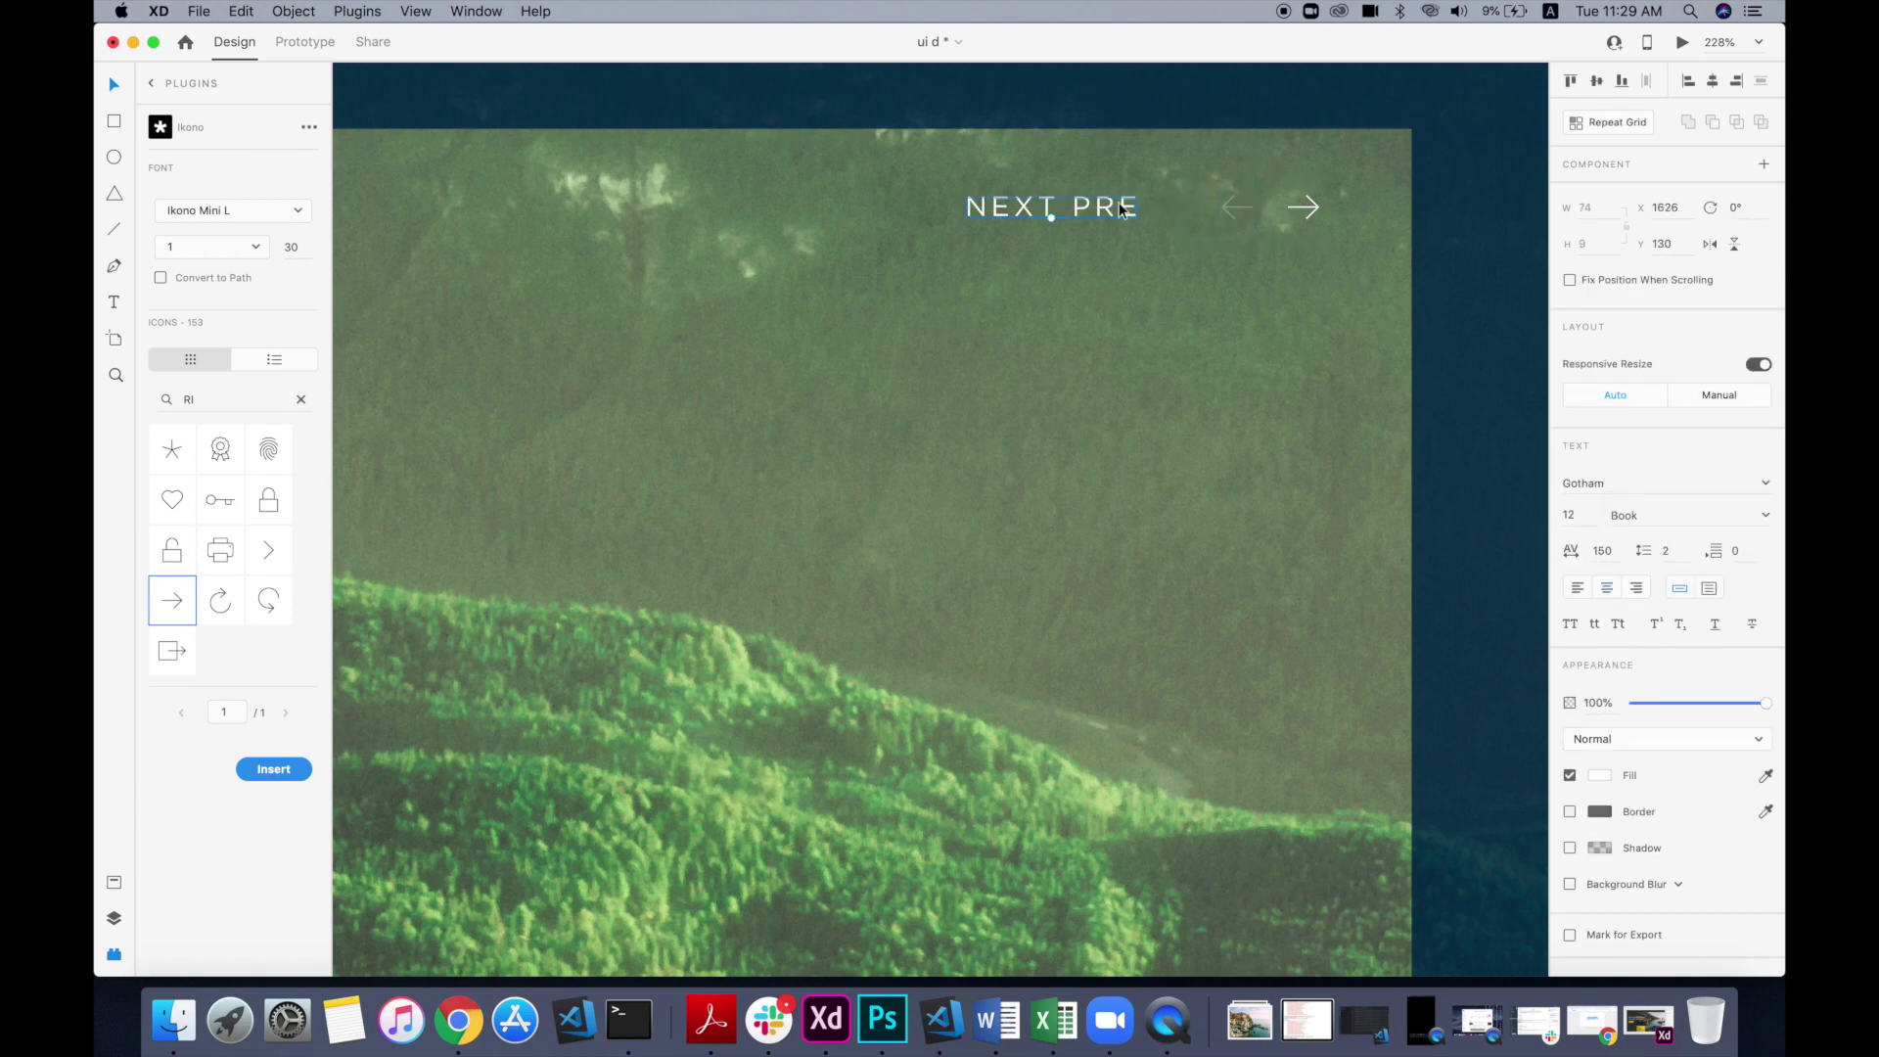
Step: Check the whole landing page, then select the Web 1920 – 1 artboard and open its preview
scroll(1117, 209, down, 8)
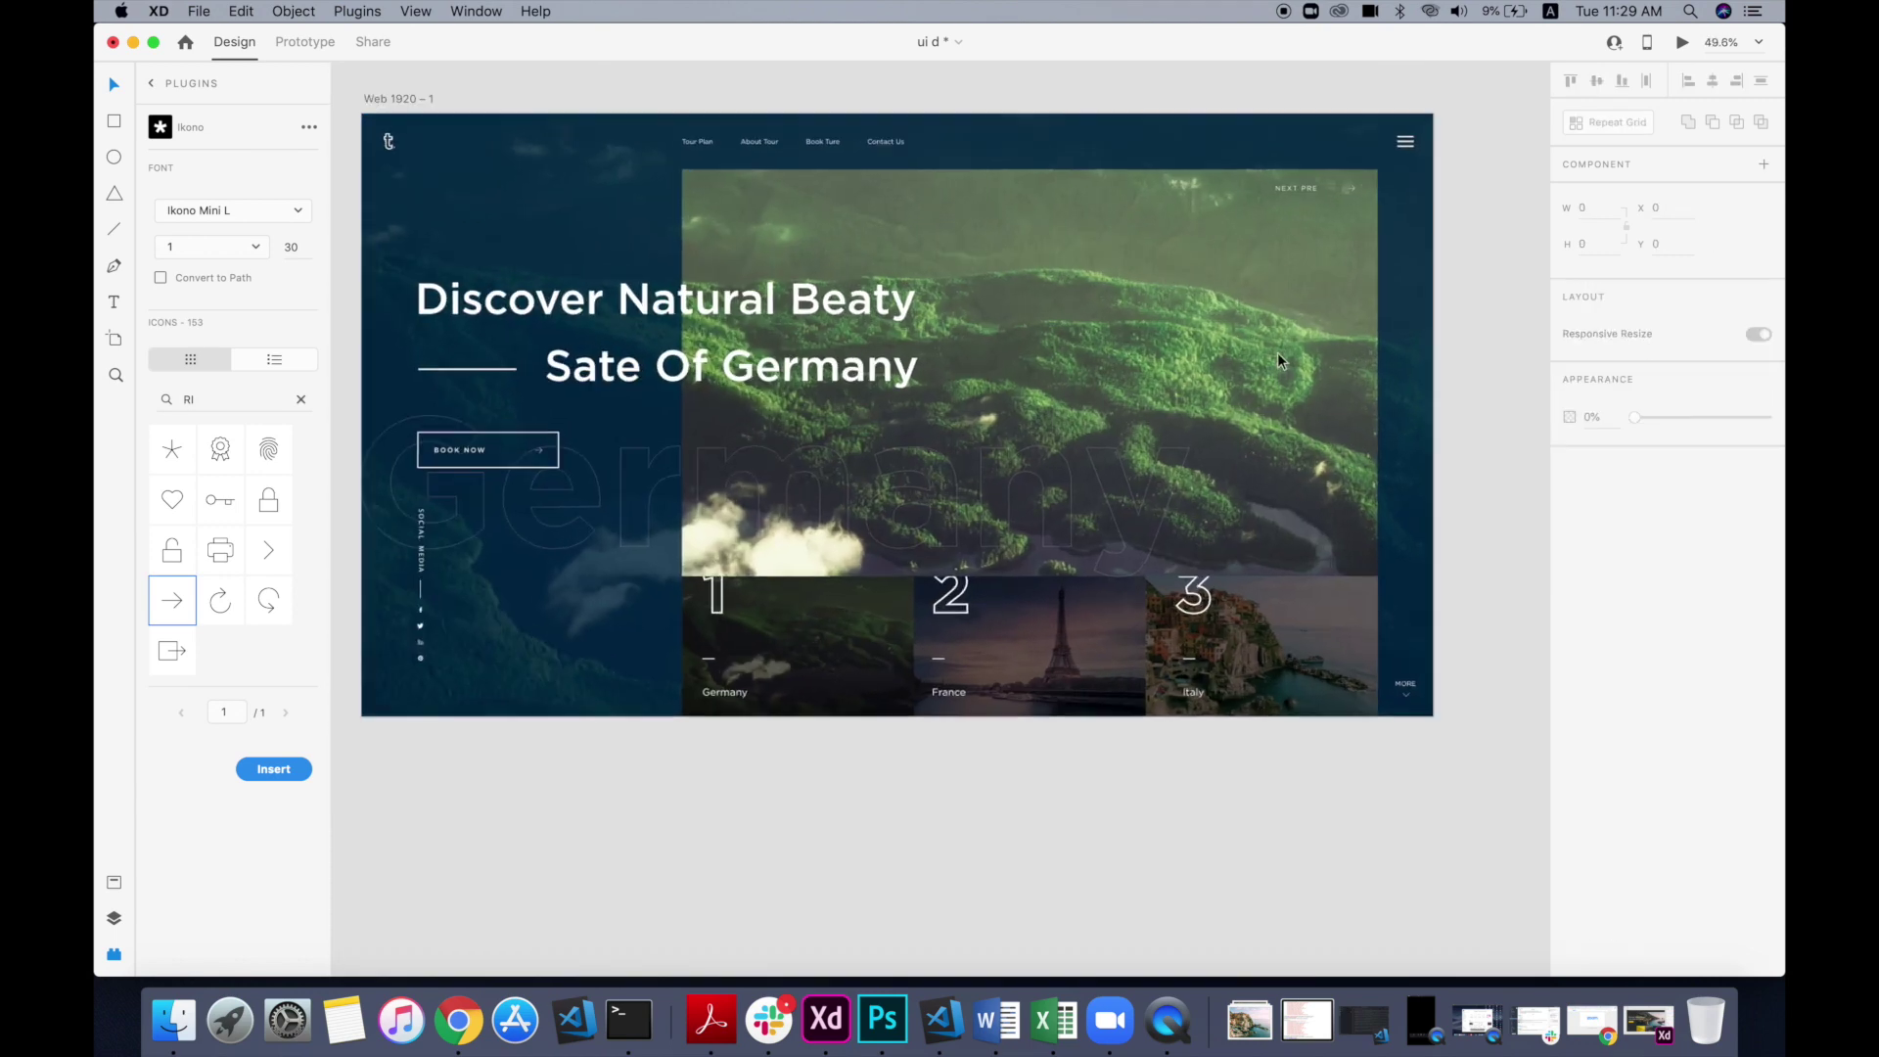
scroll(1278, 352, up, 3)
click(1278, 352)
scroll(1277, 352, down, 4)
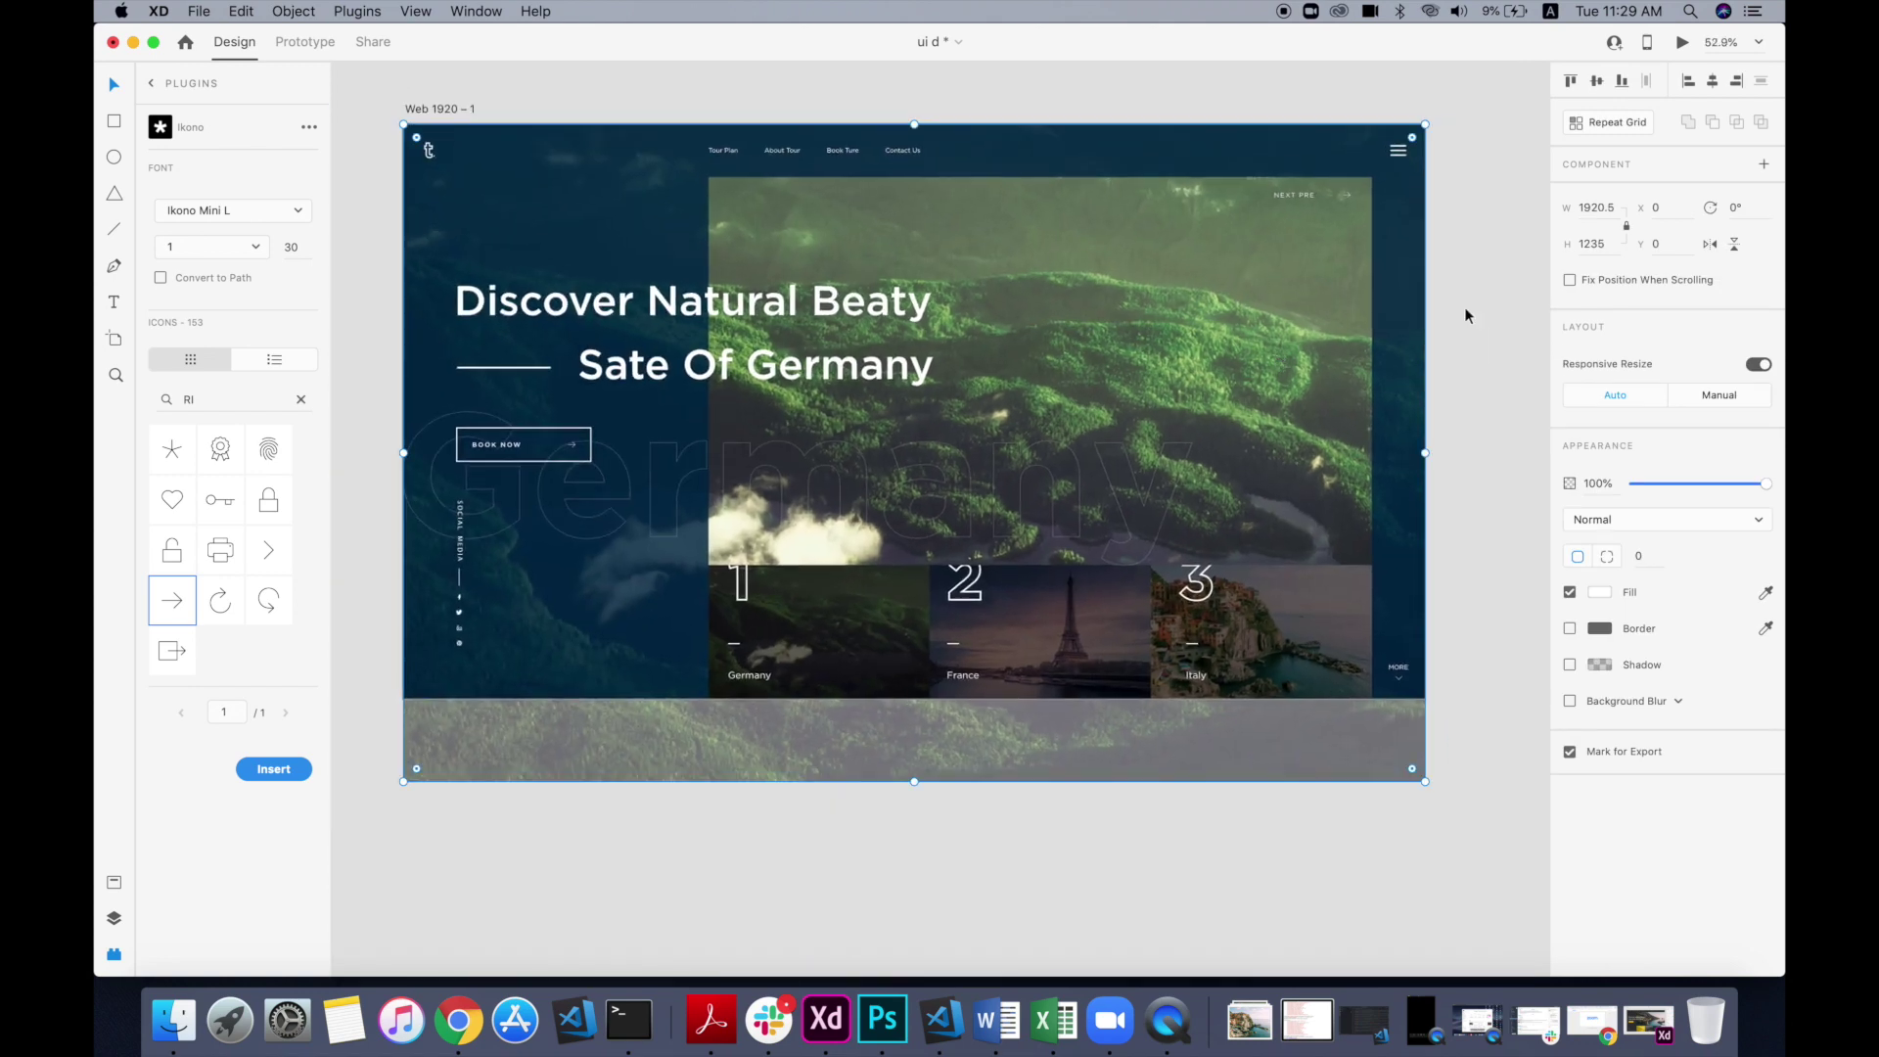
click(1464, 308)
scroll(1224, 676, down, 3)
scroll(1224, 676, up, 1)
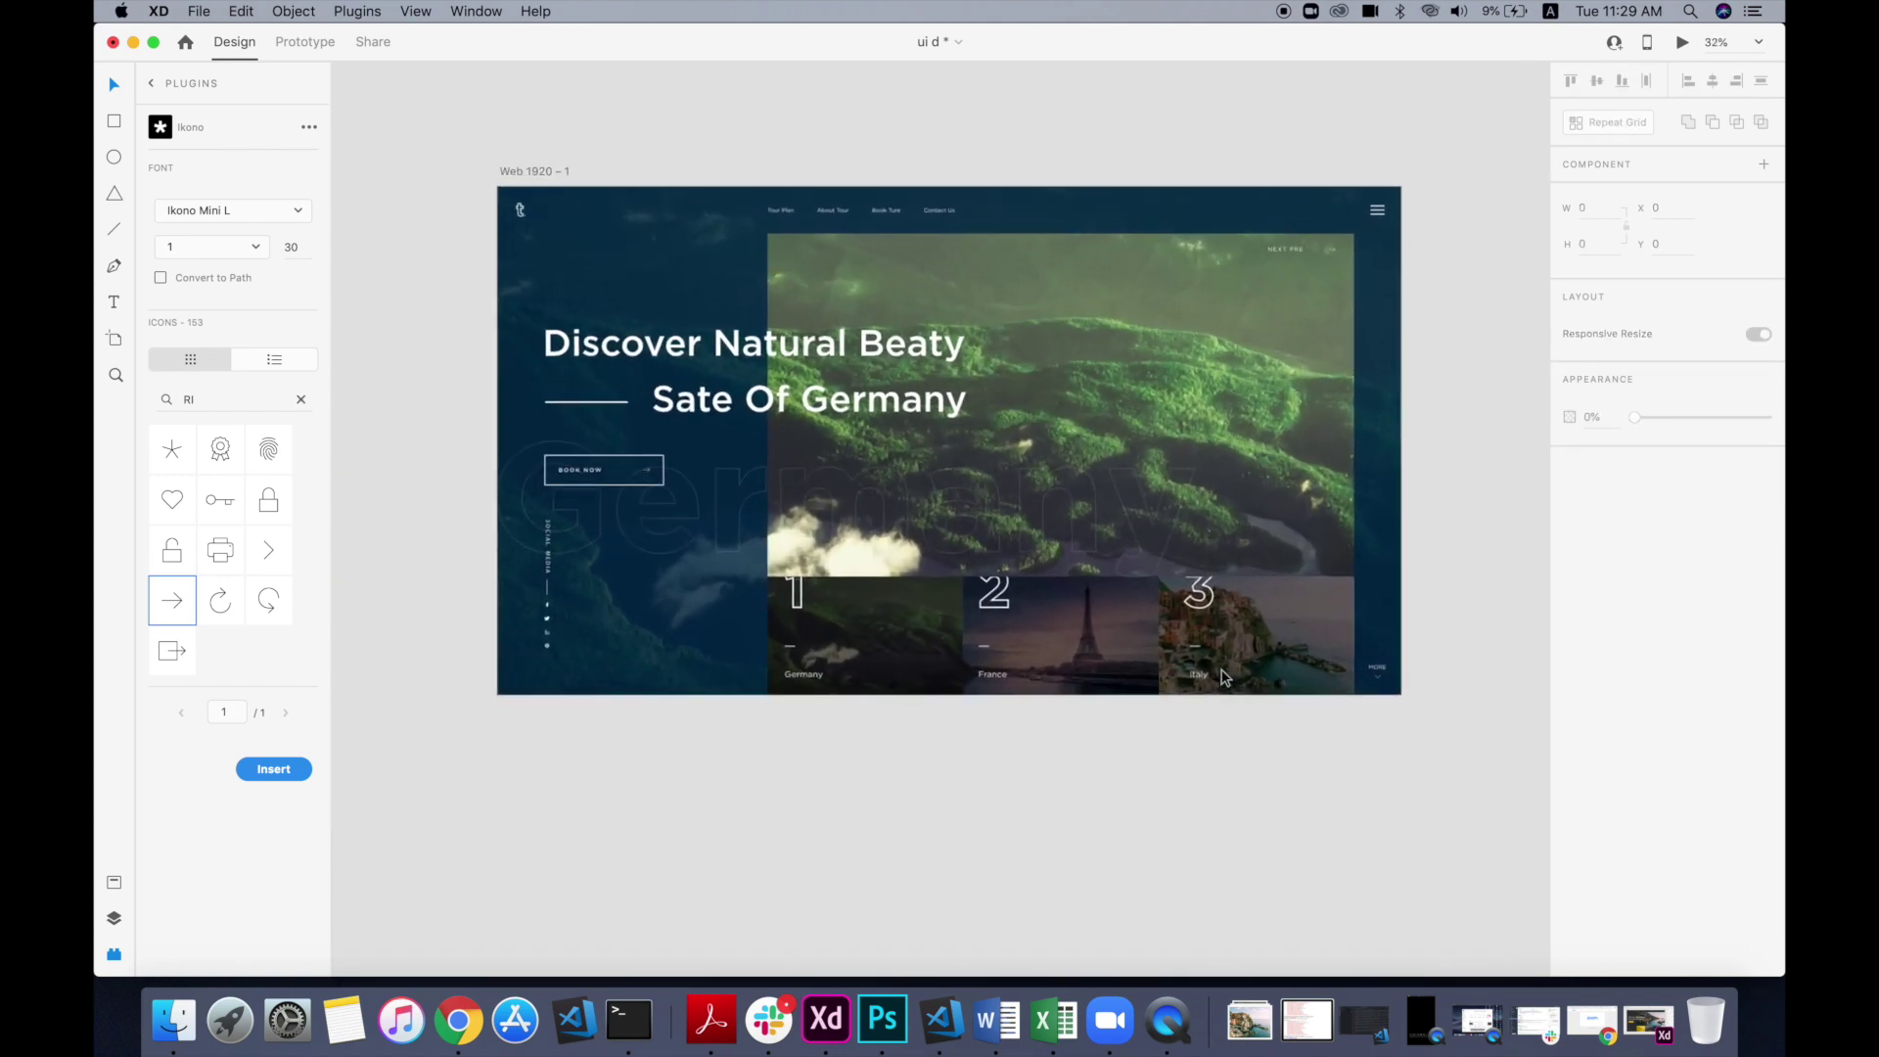
scroll(1224, 676, up, 1)
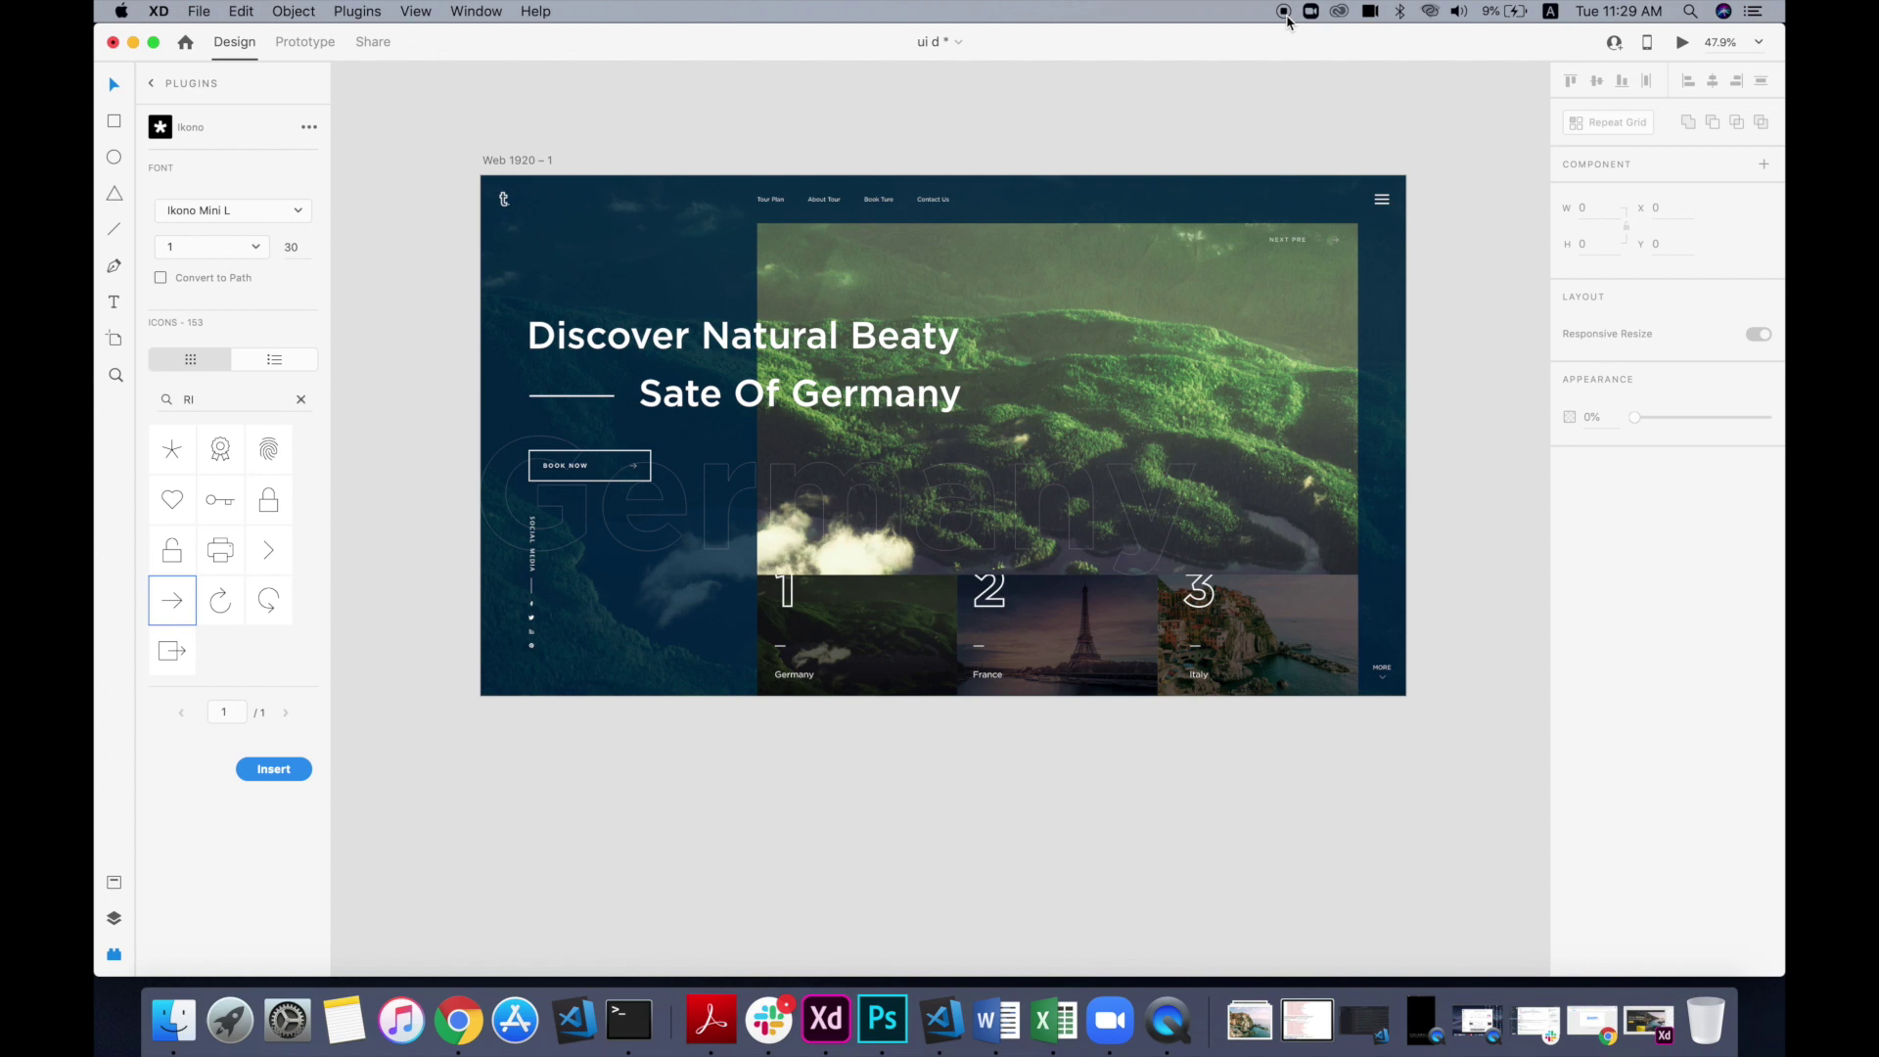
click(536, 174)
click(1682, 43)
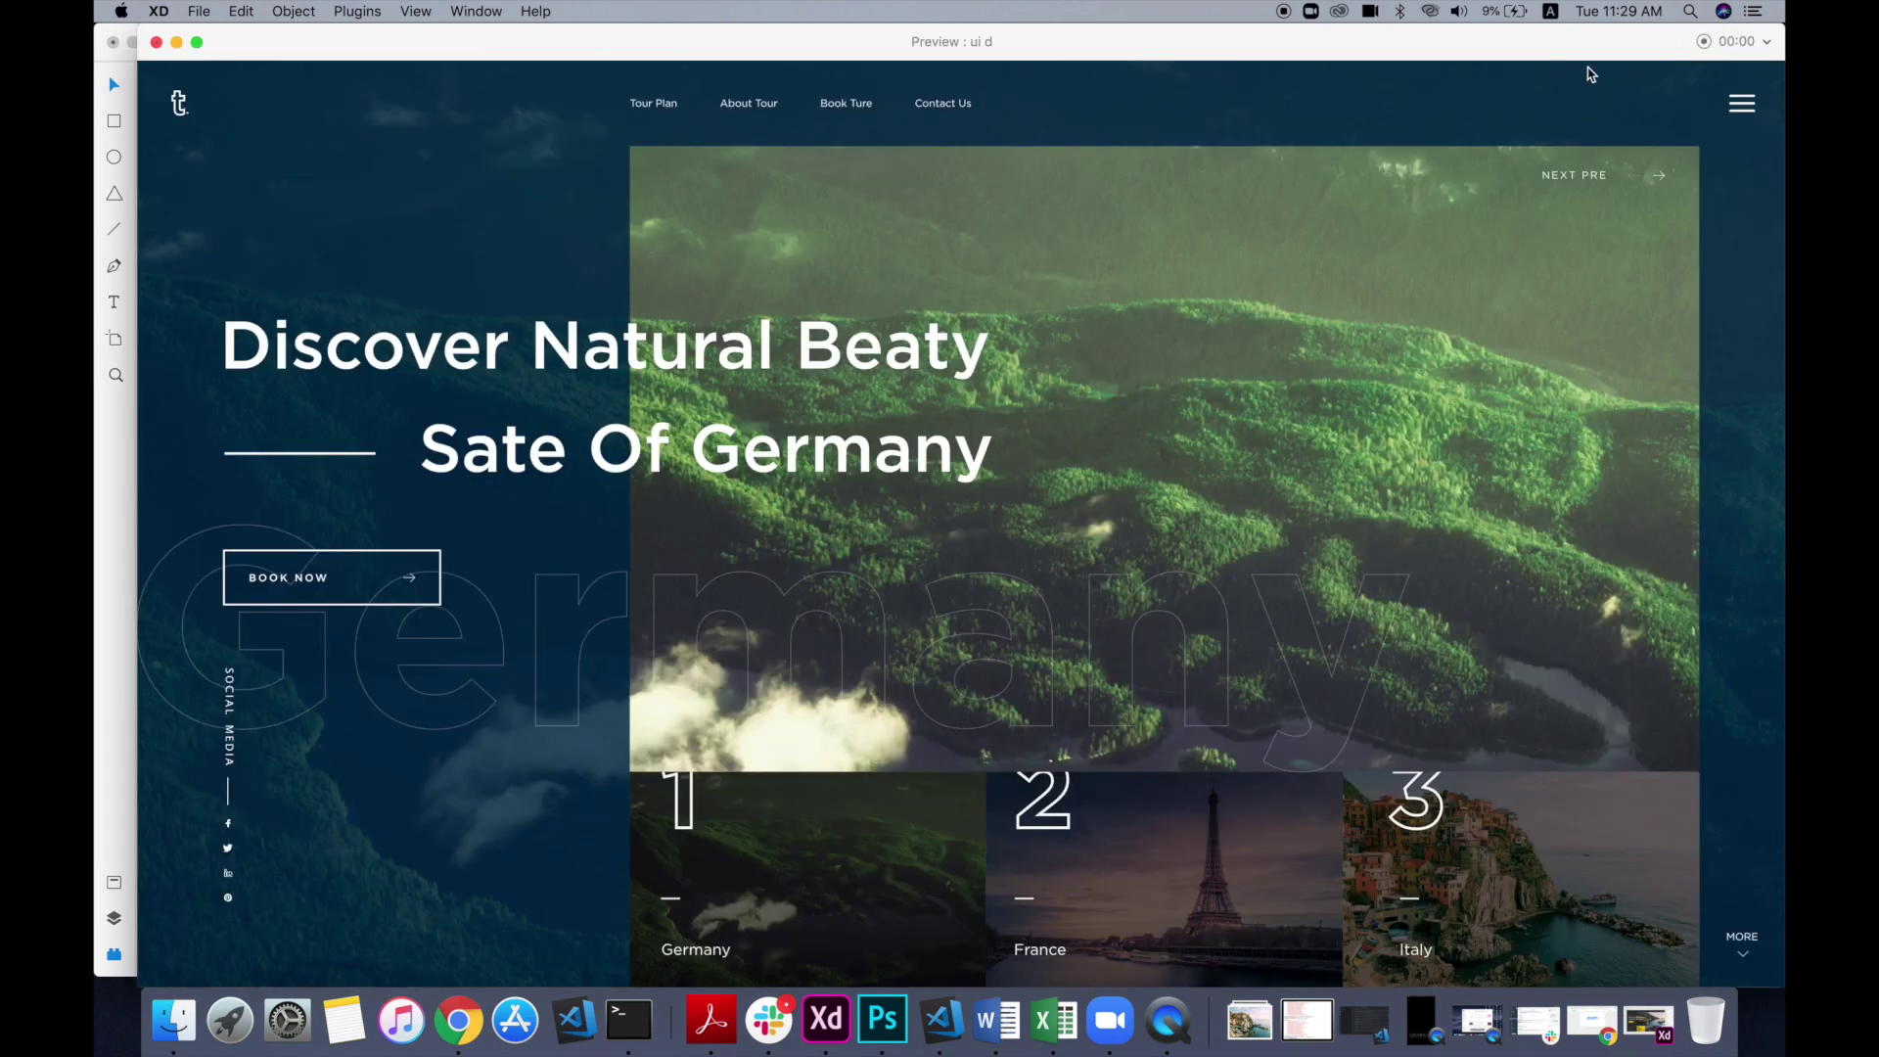